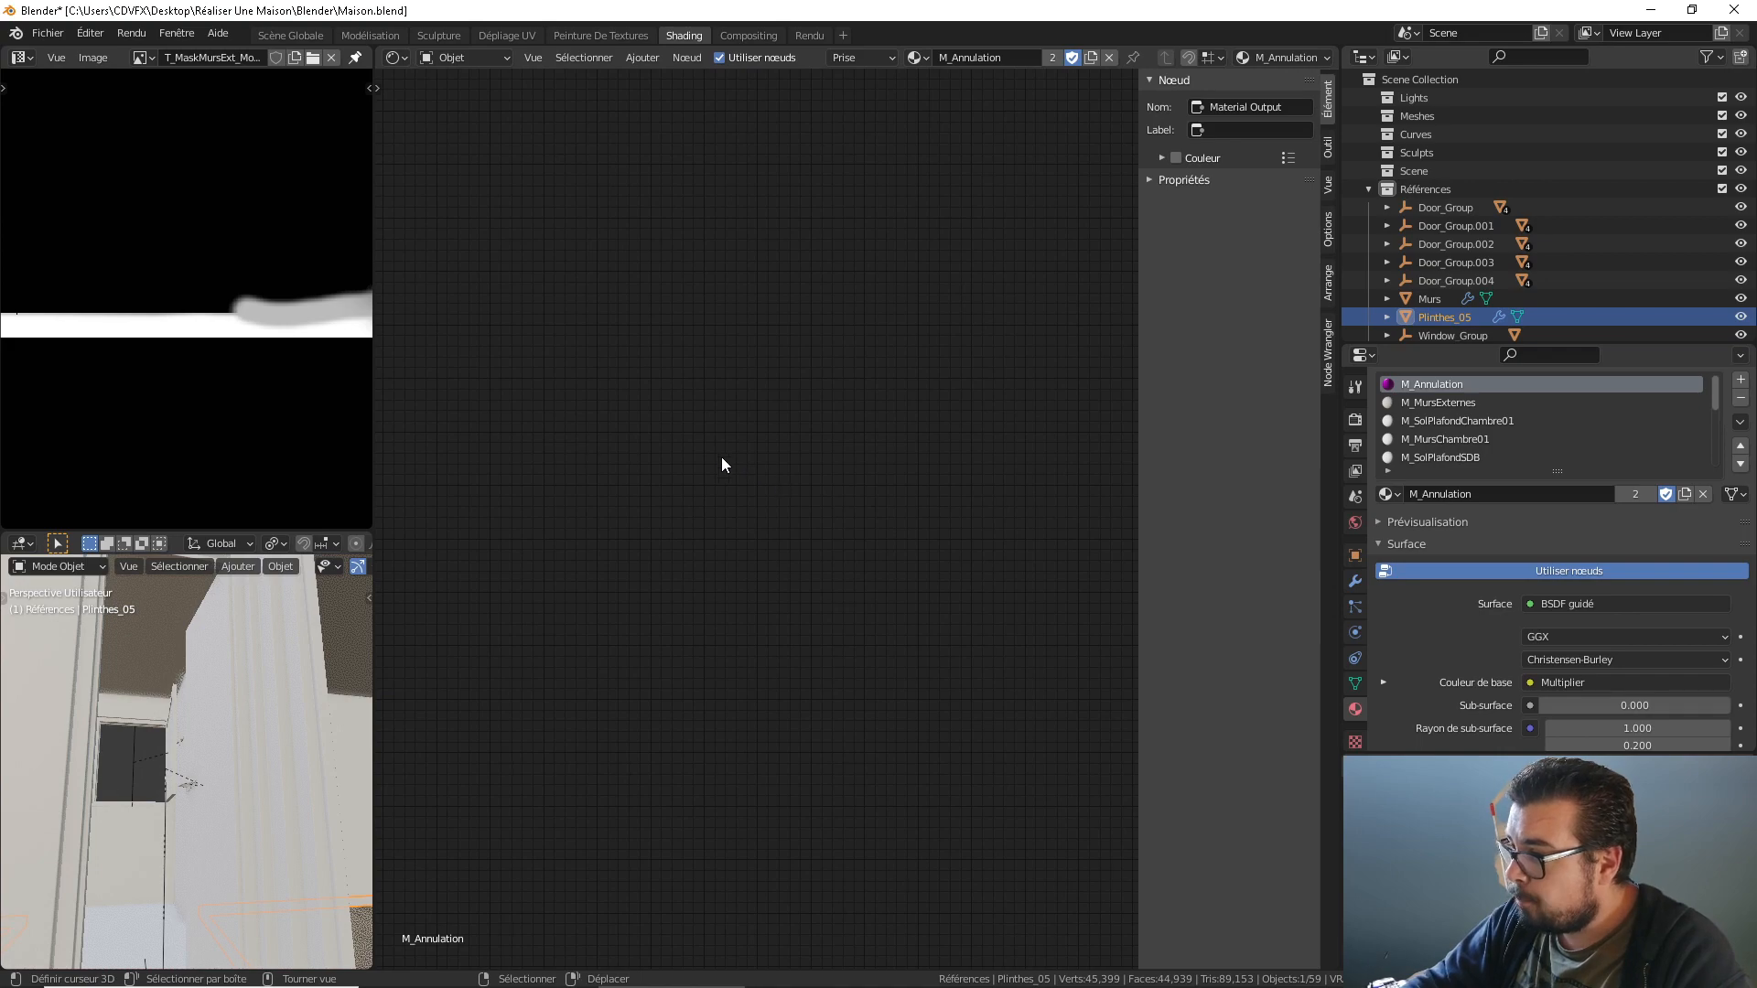
# Select and copy the whole node network of the M_Annulation material.
pyautogui.scroll(-15, 615, 466)
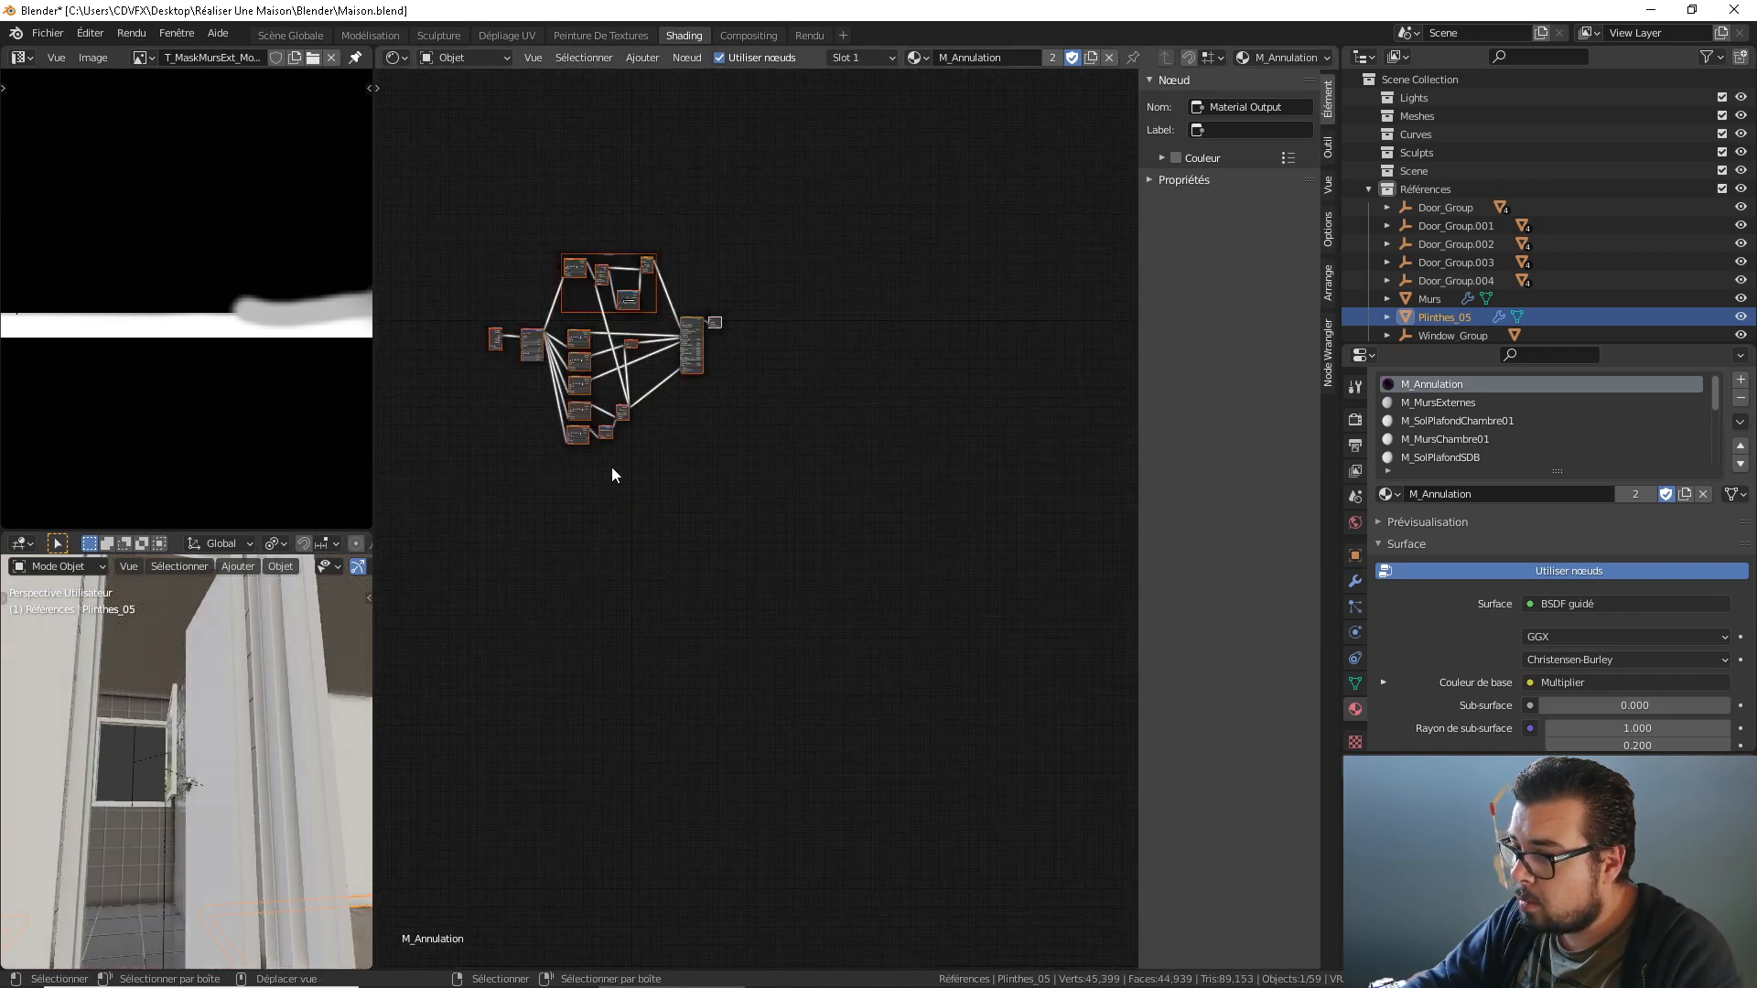
pyautogui.scroll(4, 645, 414)
pyautogui.moveTo(607, 384); pyautogui.dragTo(714, 541, button='middle')
pyautogui.moveTo(872, 264); pyautogui.dragTo(472, 678)
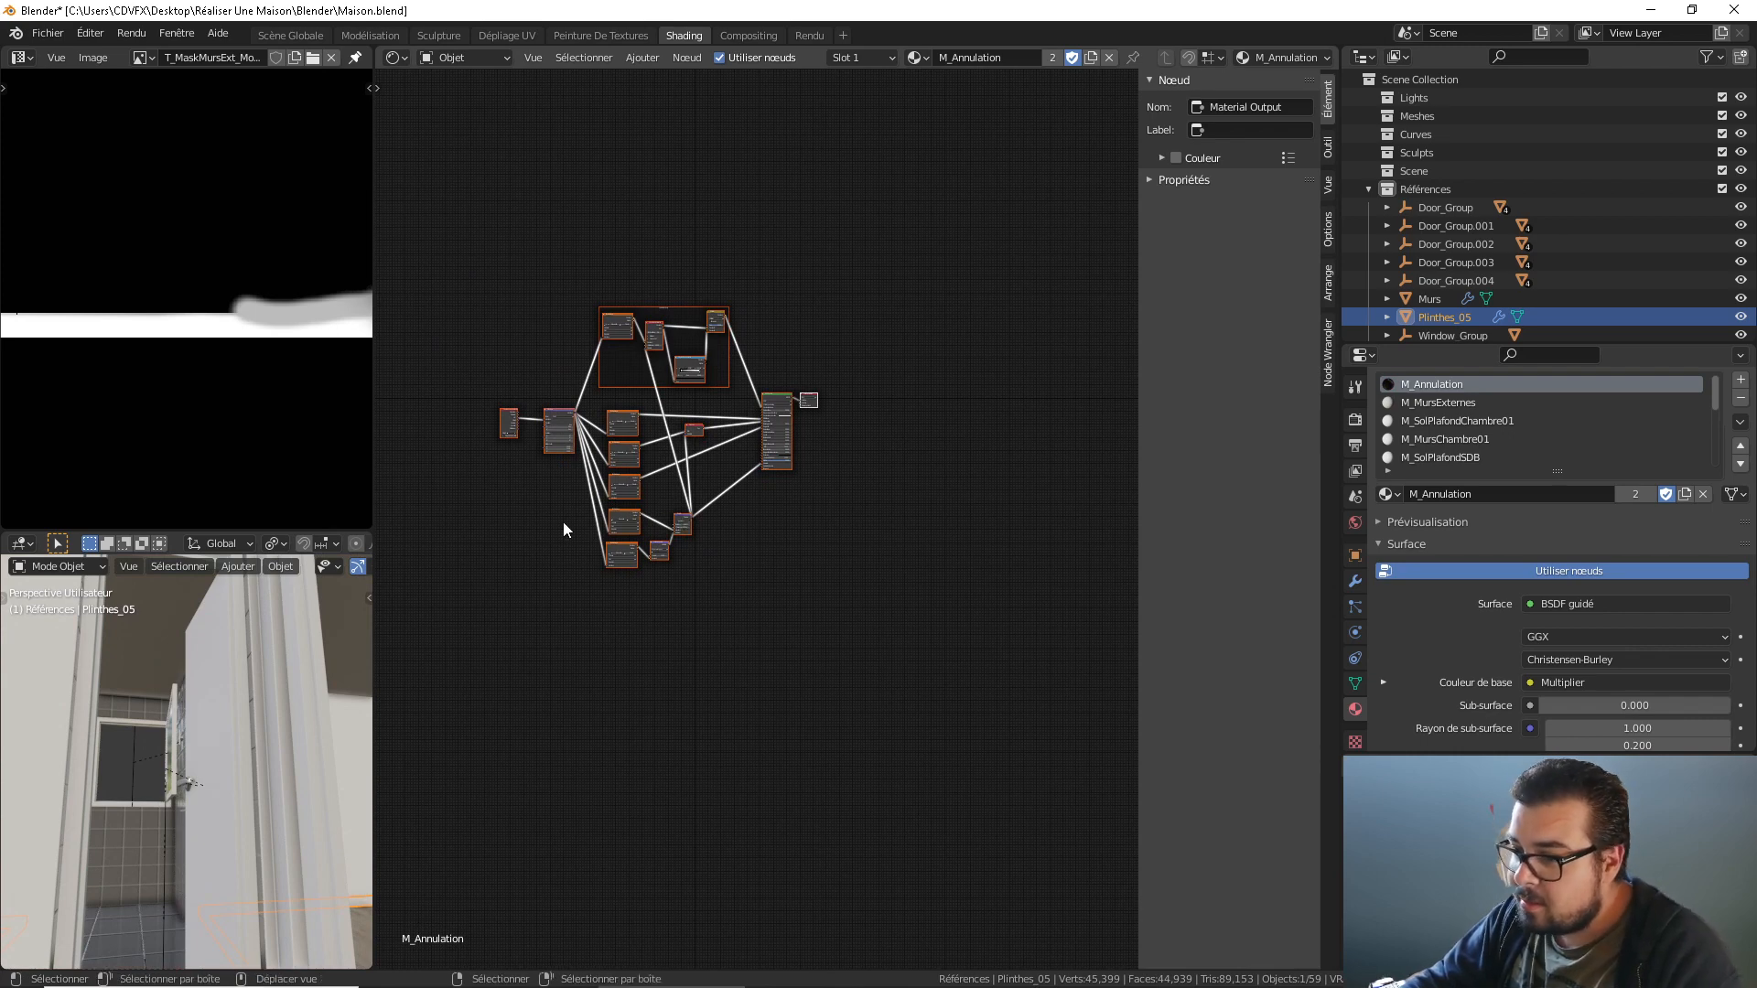
pyautogui.scroll(-5, 1484, 448)
pyautogui.scroll(-2, 1484, 458)
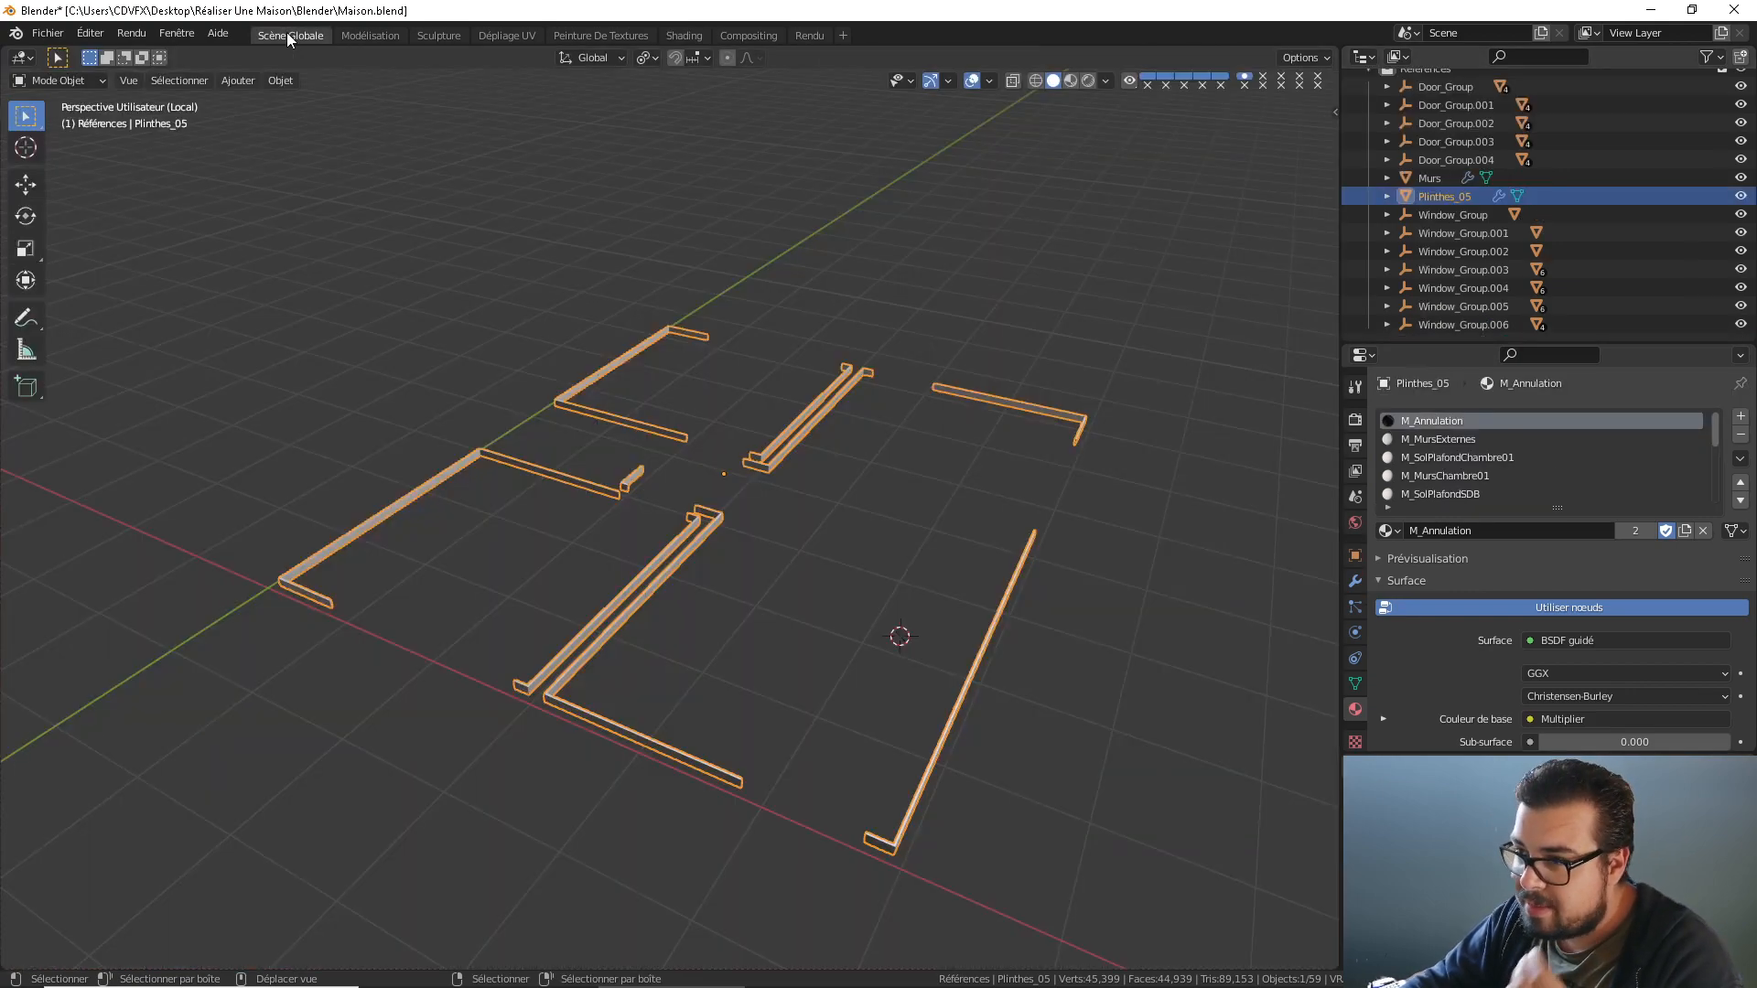
# Remove all material slots from the Plinthes_05 object in the Scène Globale workspace.
pyautogui.click(290, 35)
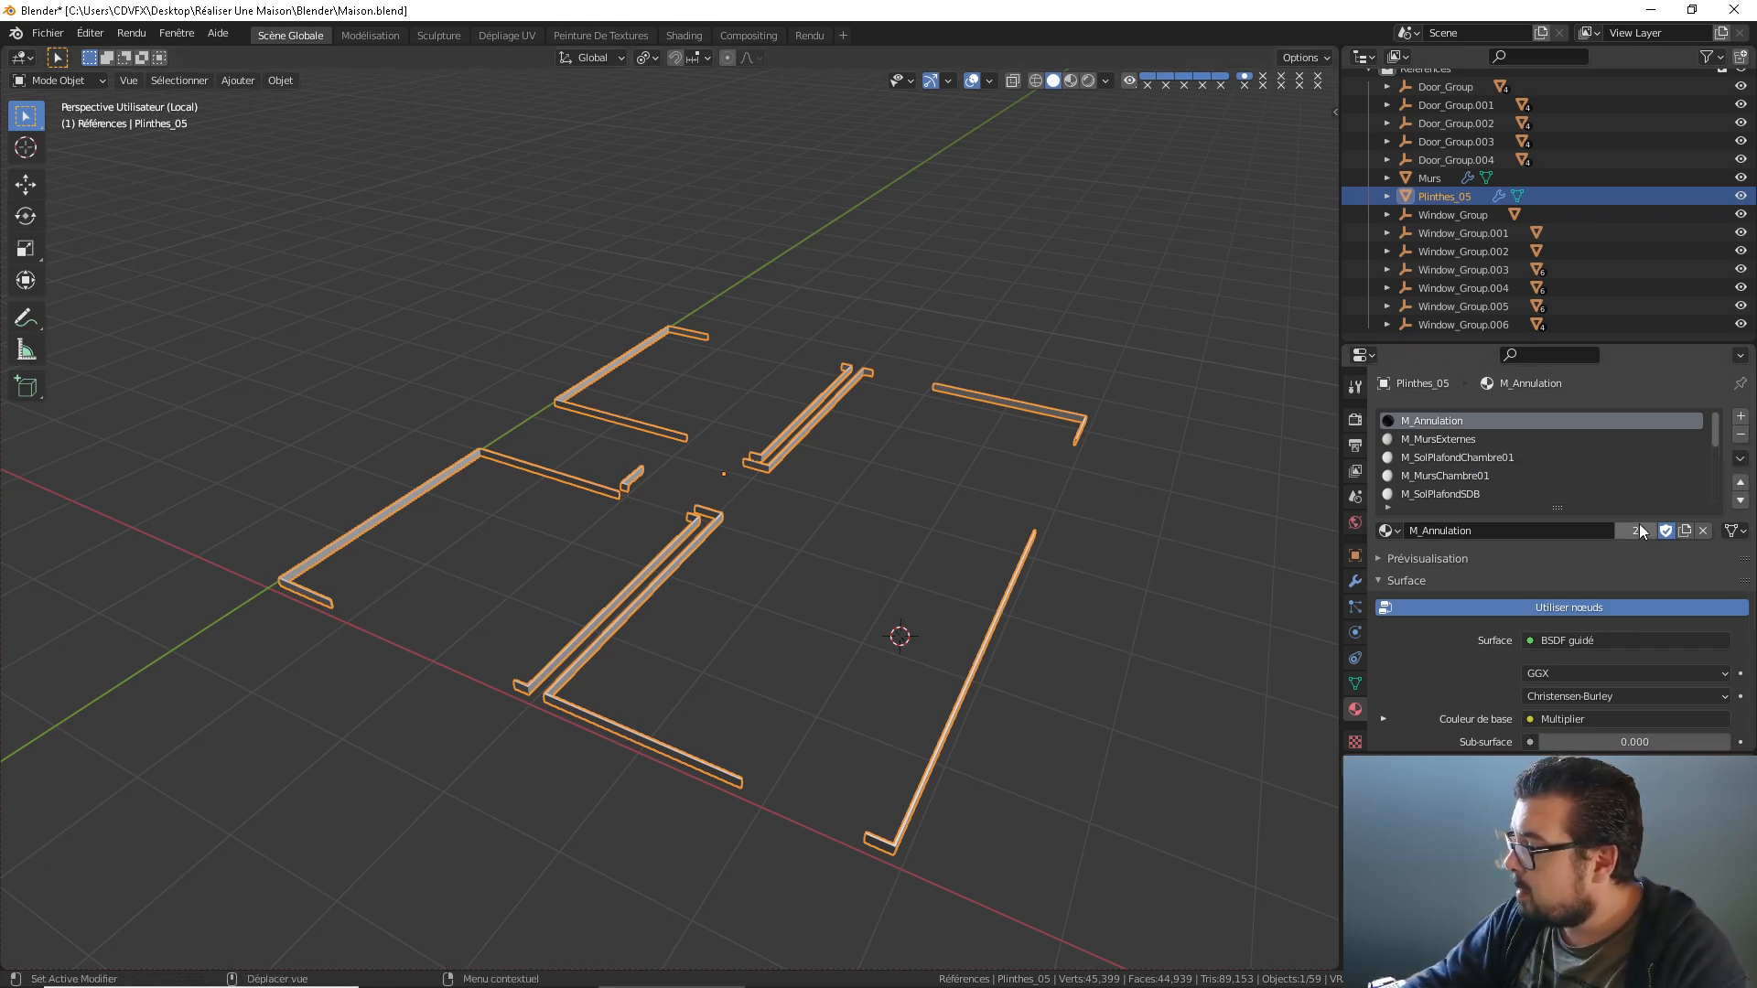
pyautogui.click(1739, 459)
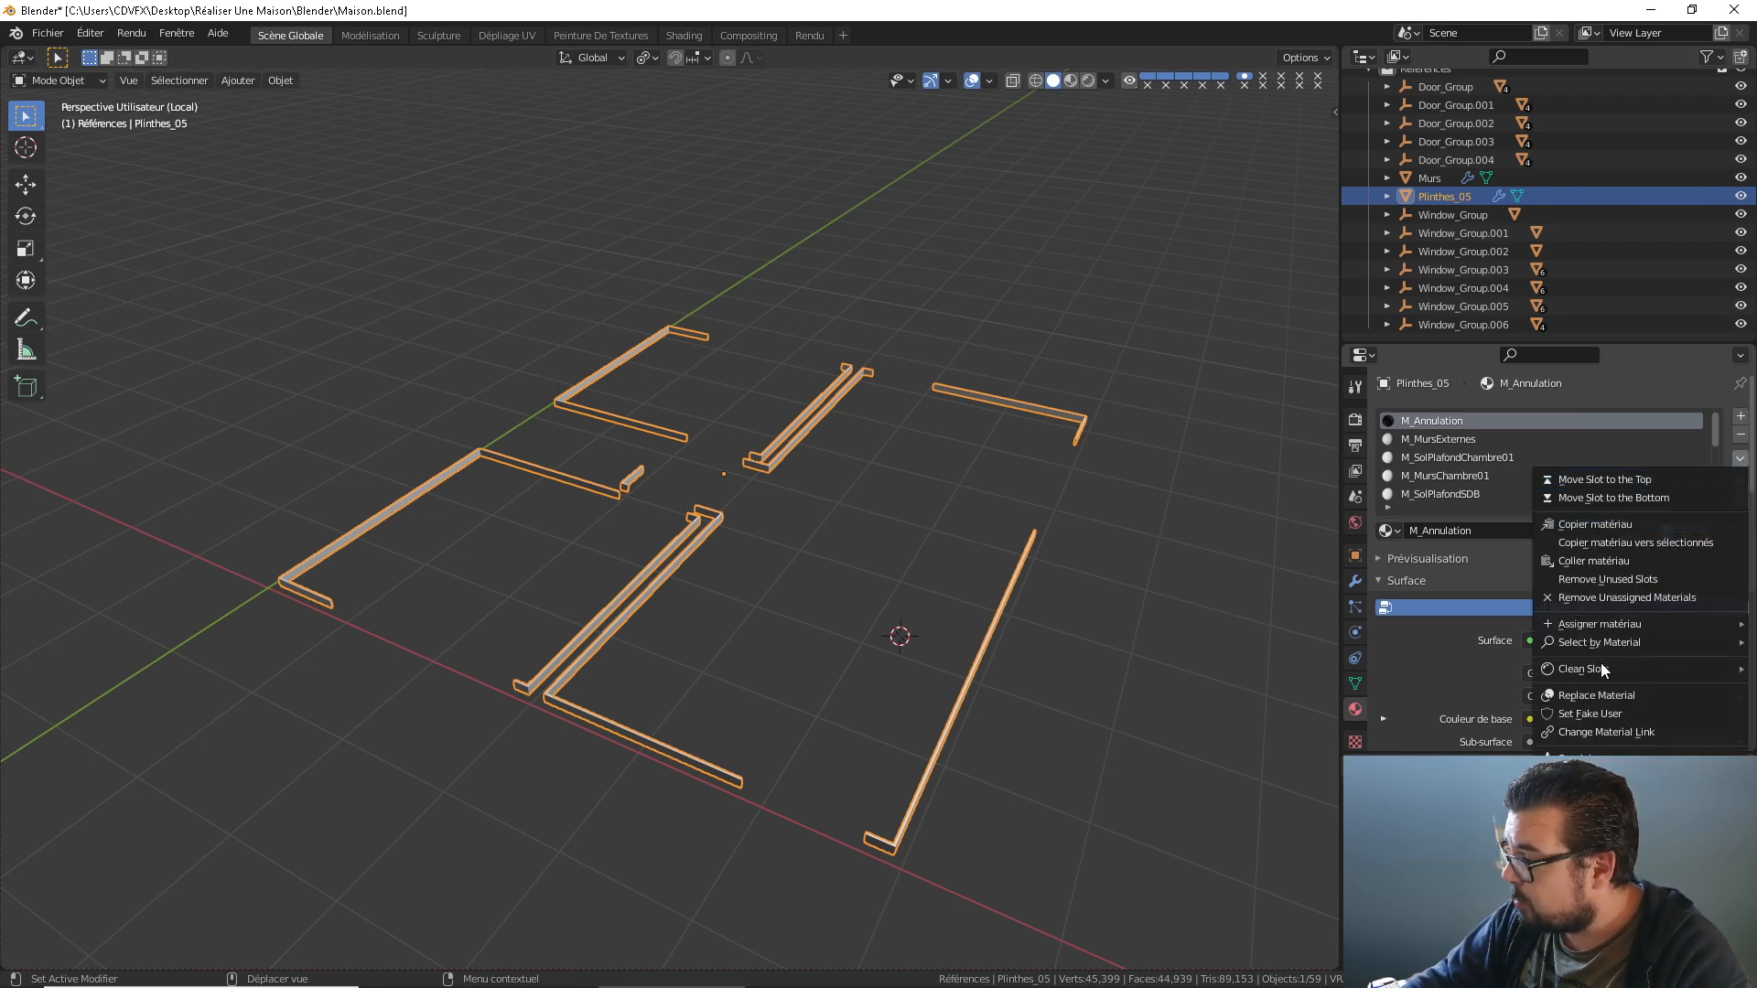
pyautogui.moveTo(1597, 668)
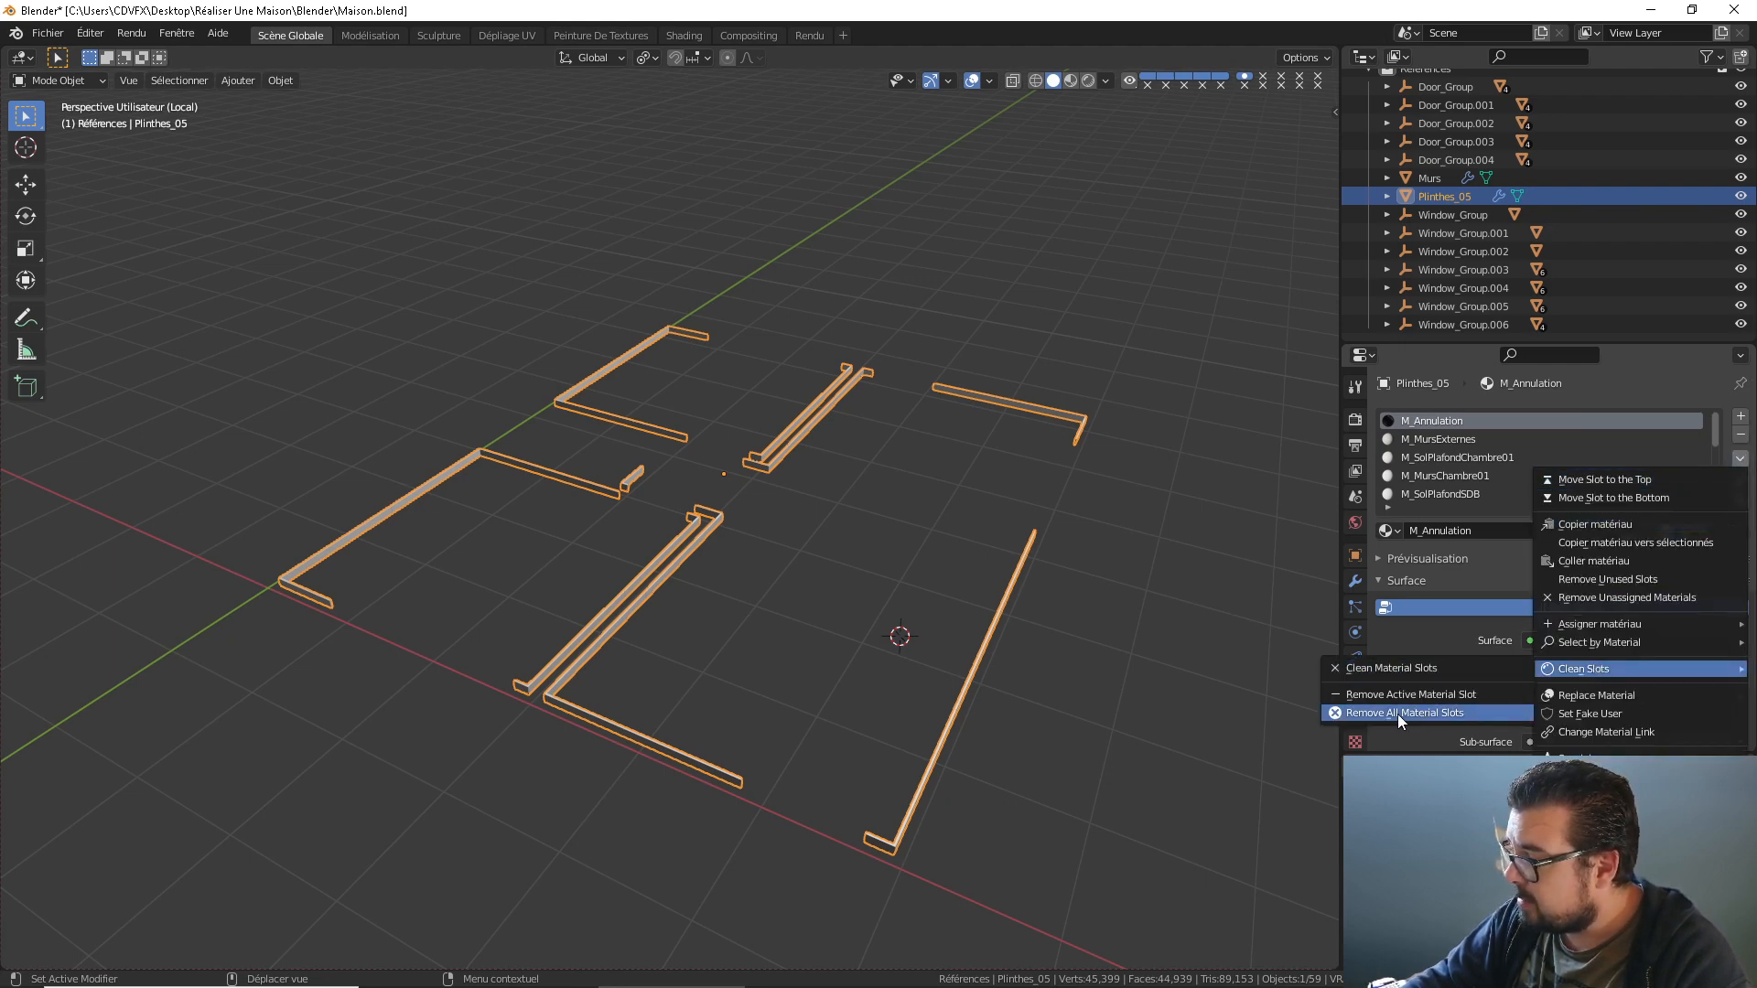
pyautogui.click(1457, 710)
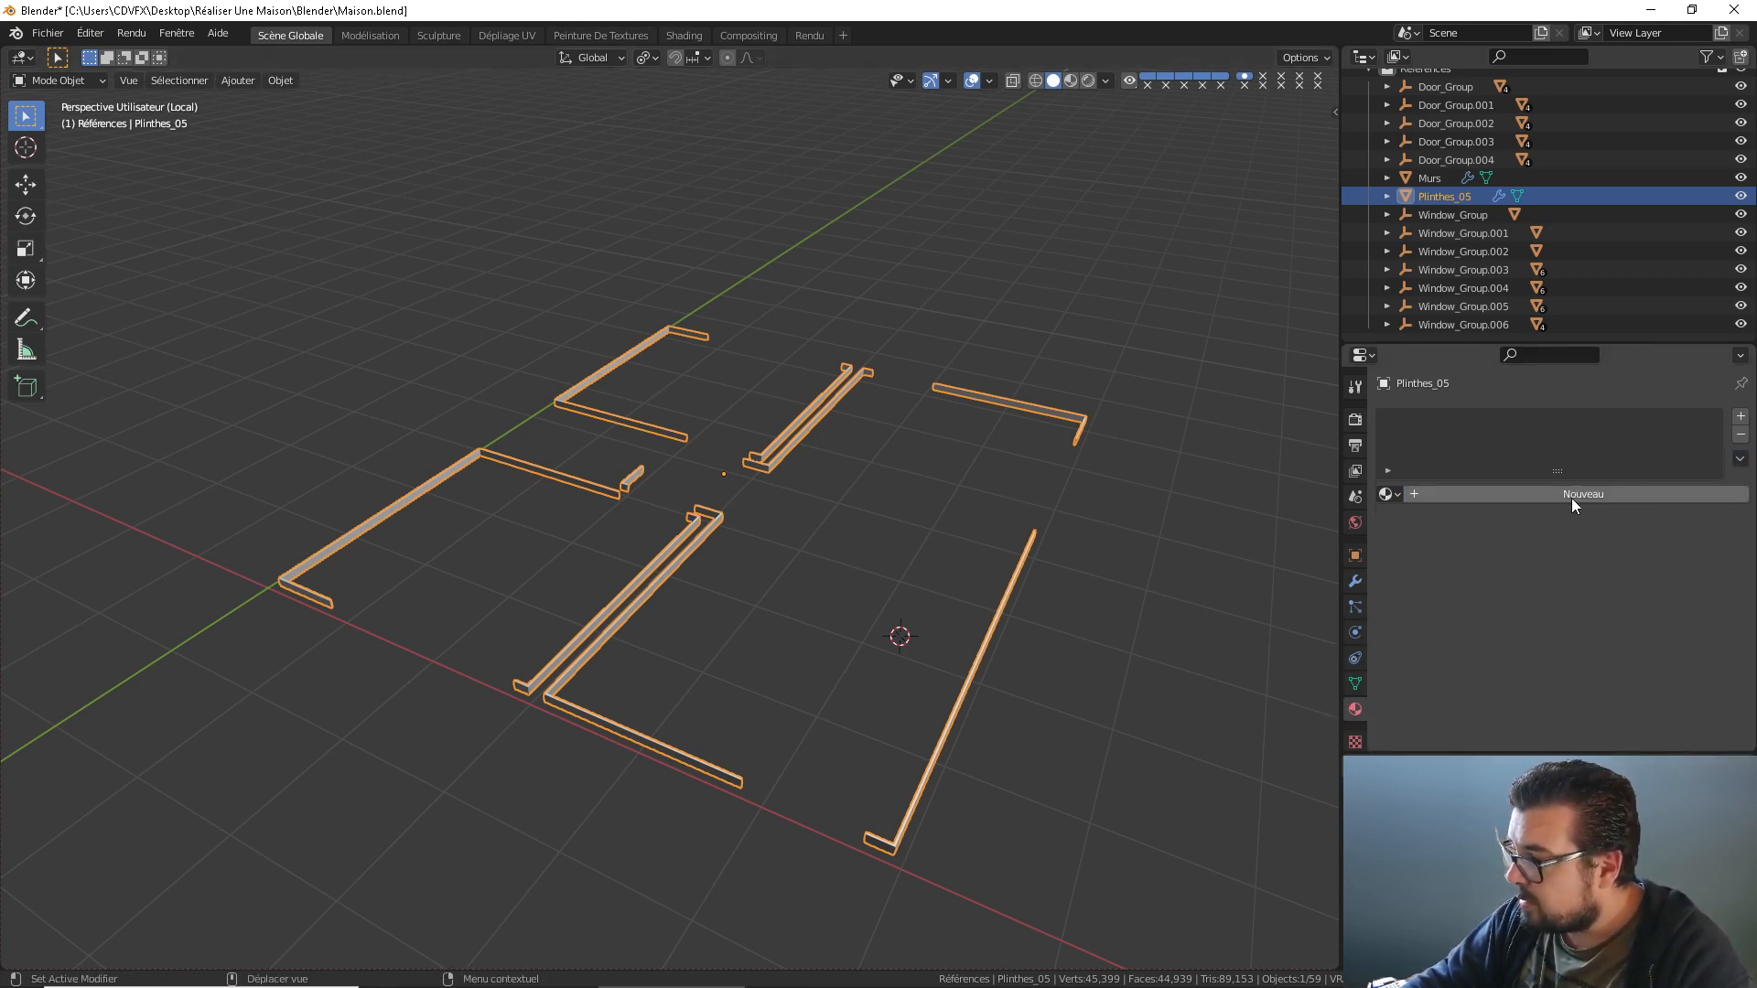
# Create a new material on Plinthes_05 and name it M_Plinthes.
pyautogui.click(1572, 497)
pyautogui.doubleClick(1505, 492)
pyautogui.write('M')
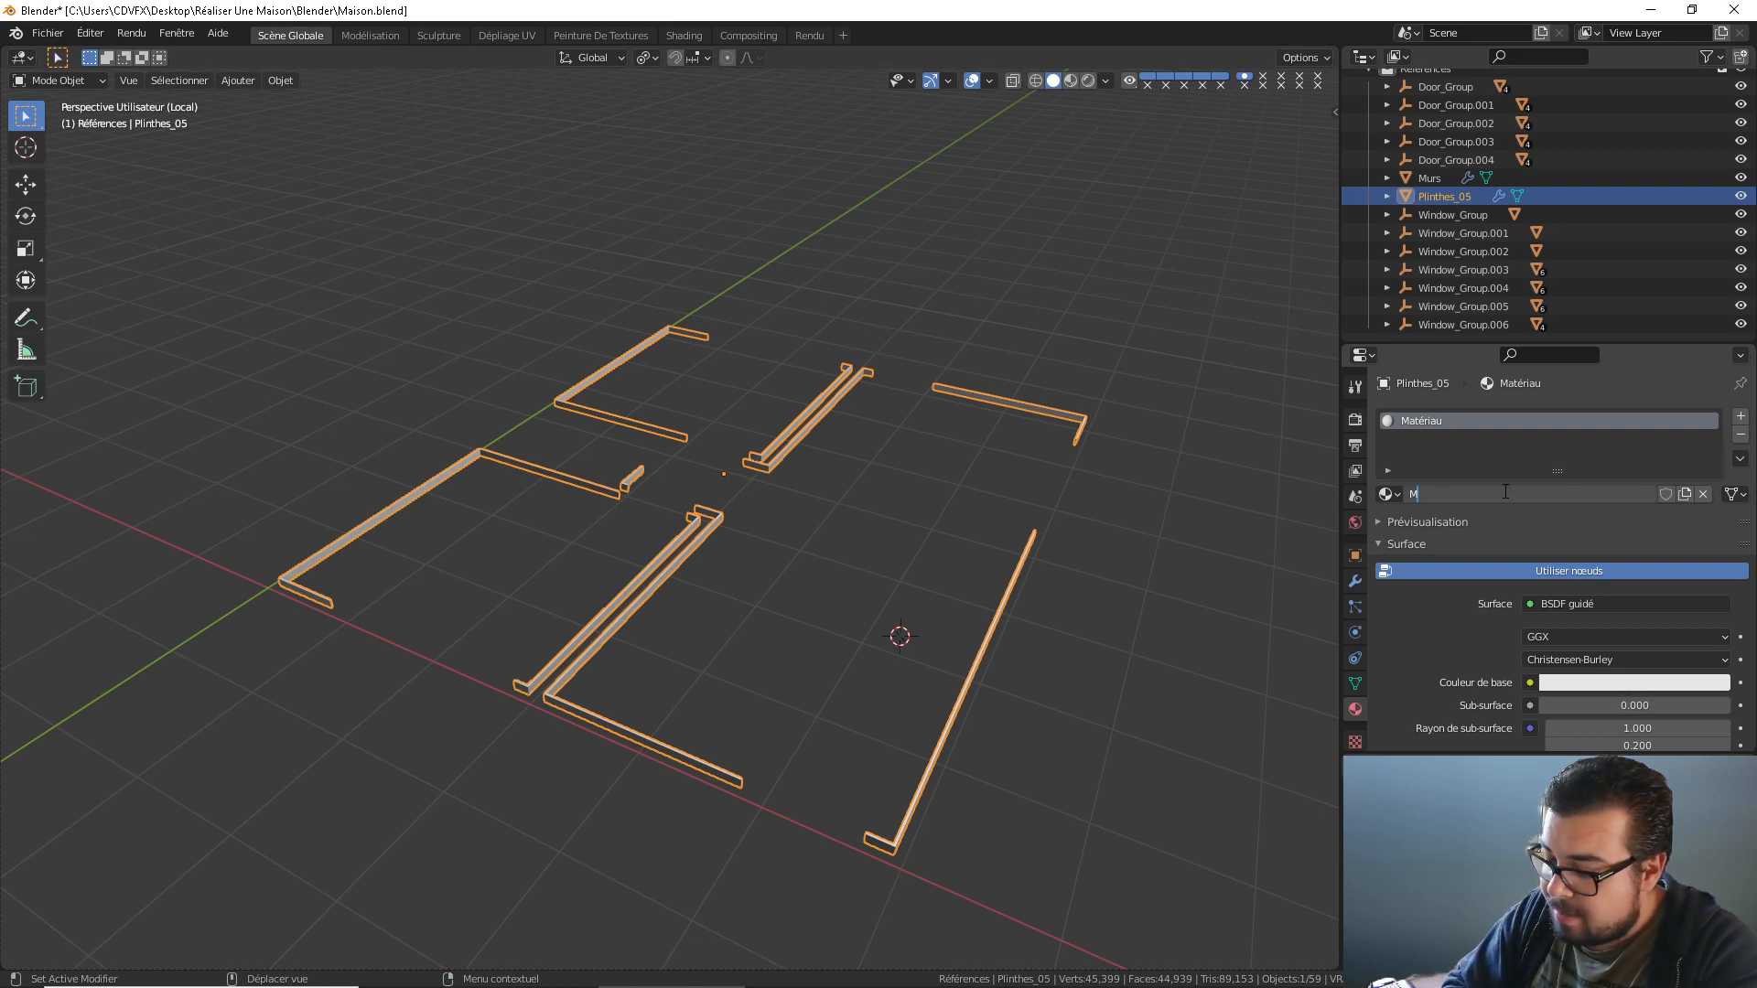
pyautogui.write('_Plinthes')
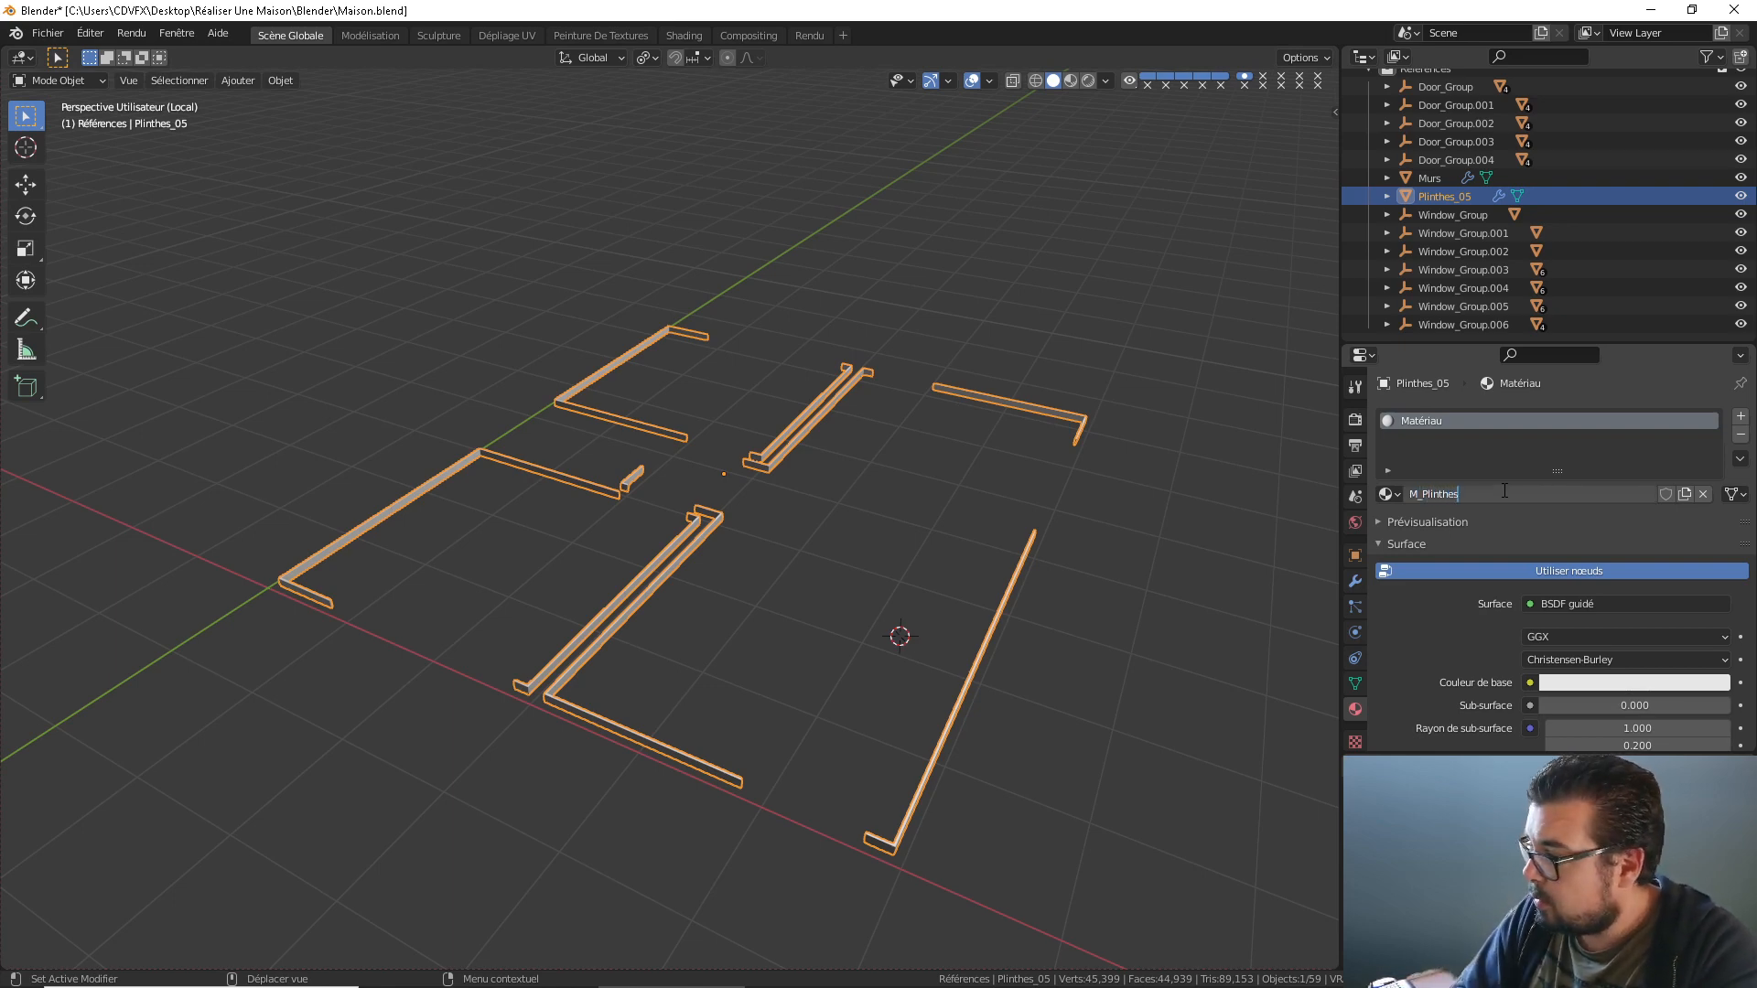
pyautogui.press('Return')
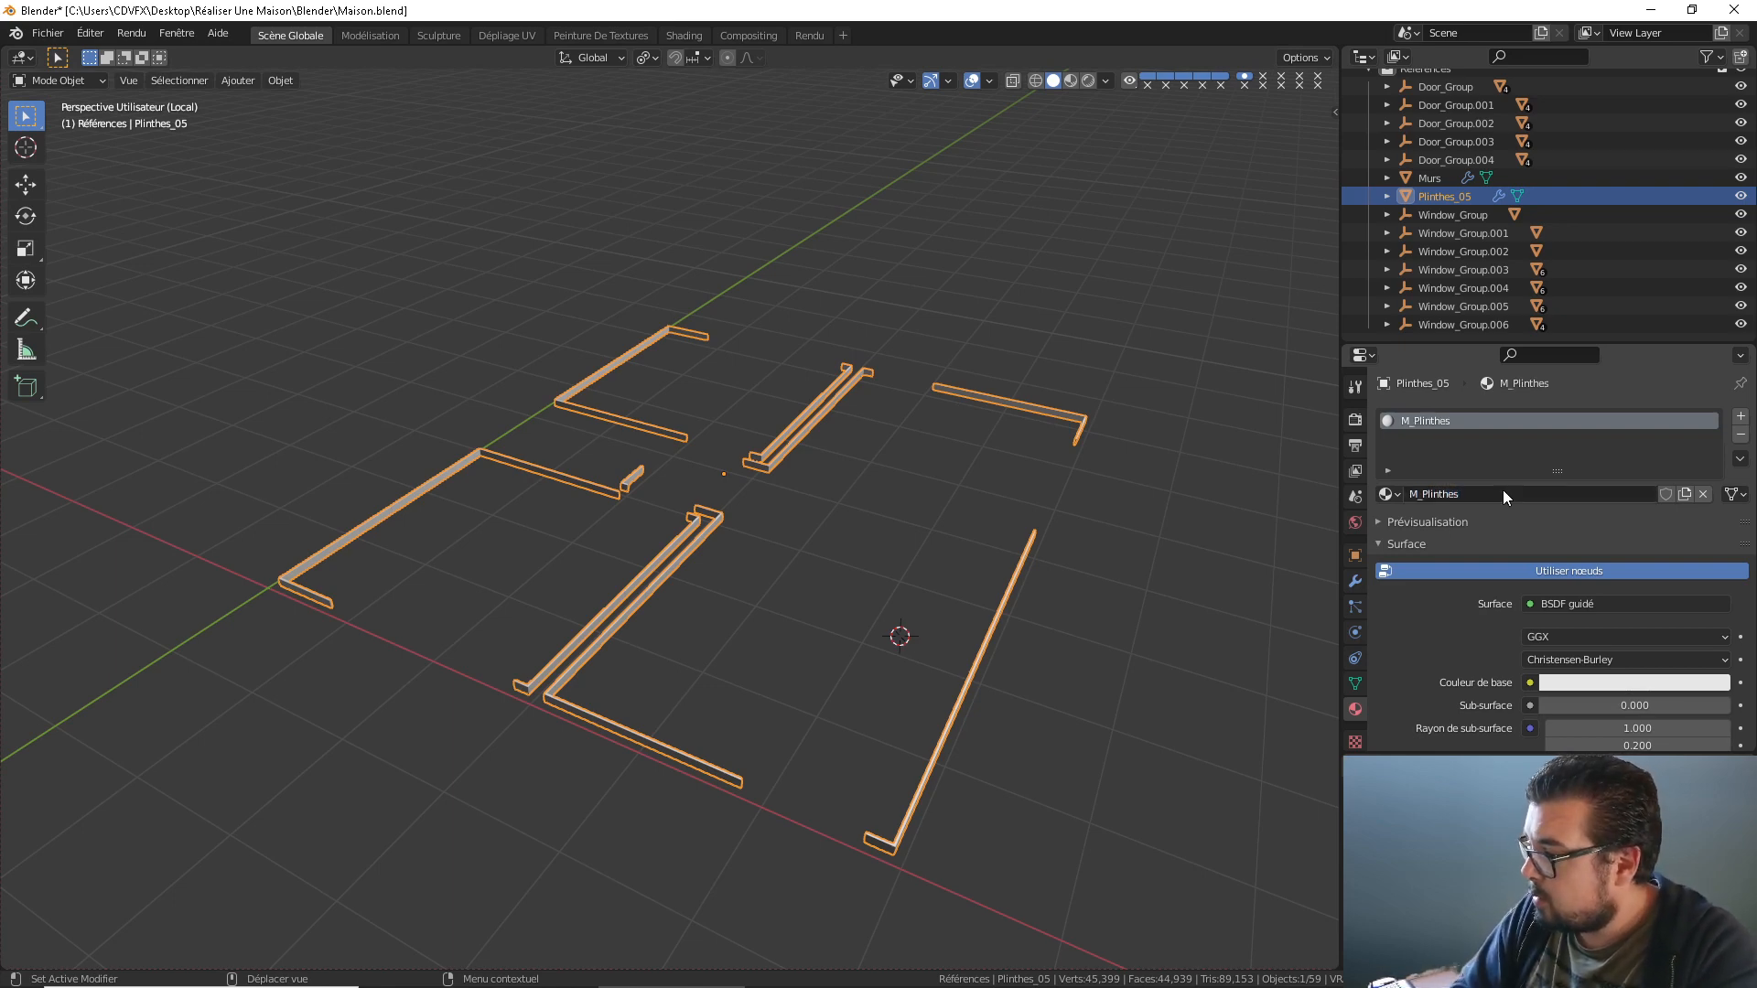
# Replace the default shader nodes of M_Plinthes with the copied node network in the Shading workspace.
pyautogui.click(693, 36)
pyautogui.moveTo(749, 317); pyautogui.dragTo(611, 540)
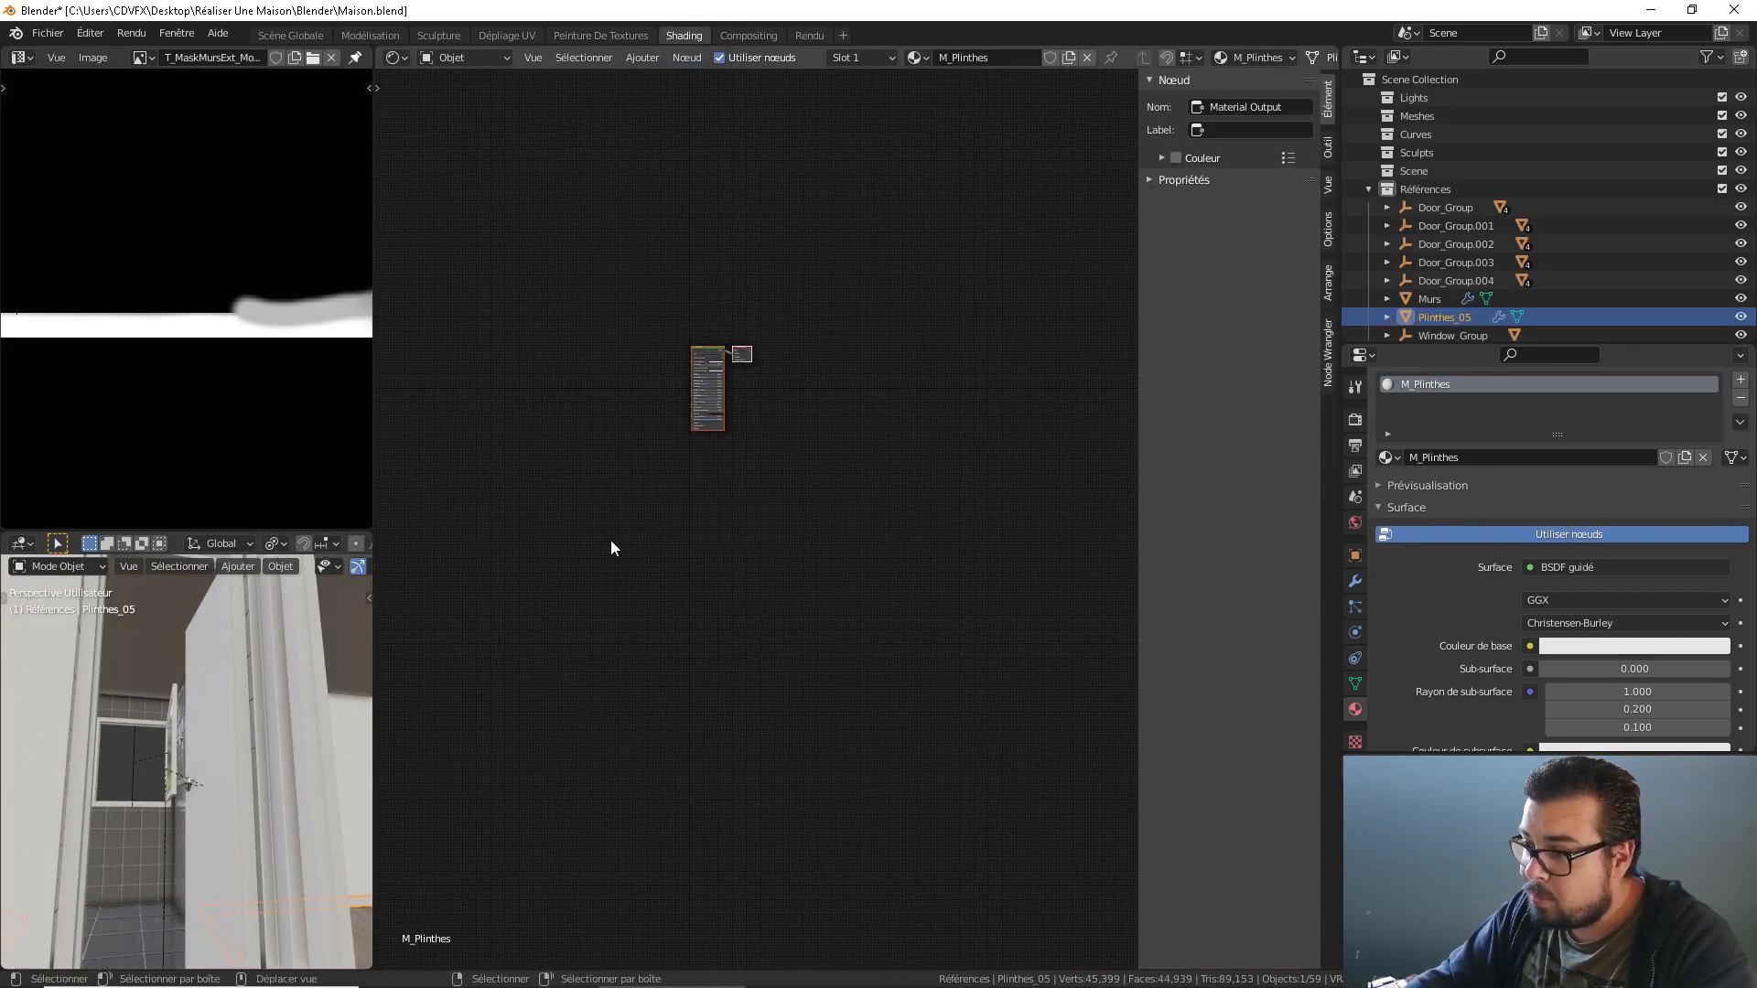
pyautogui.press('Delete')
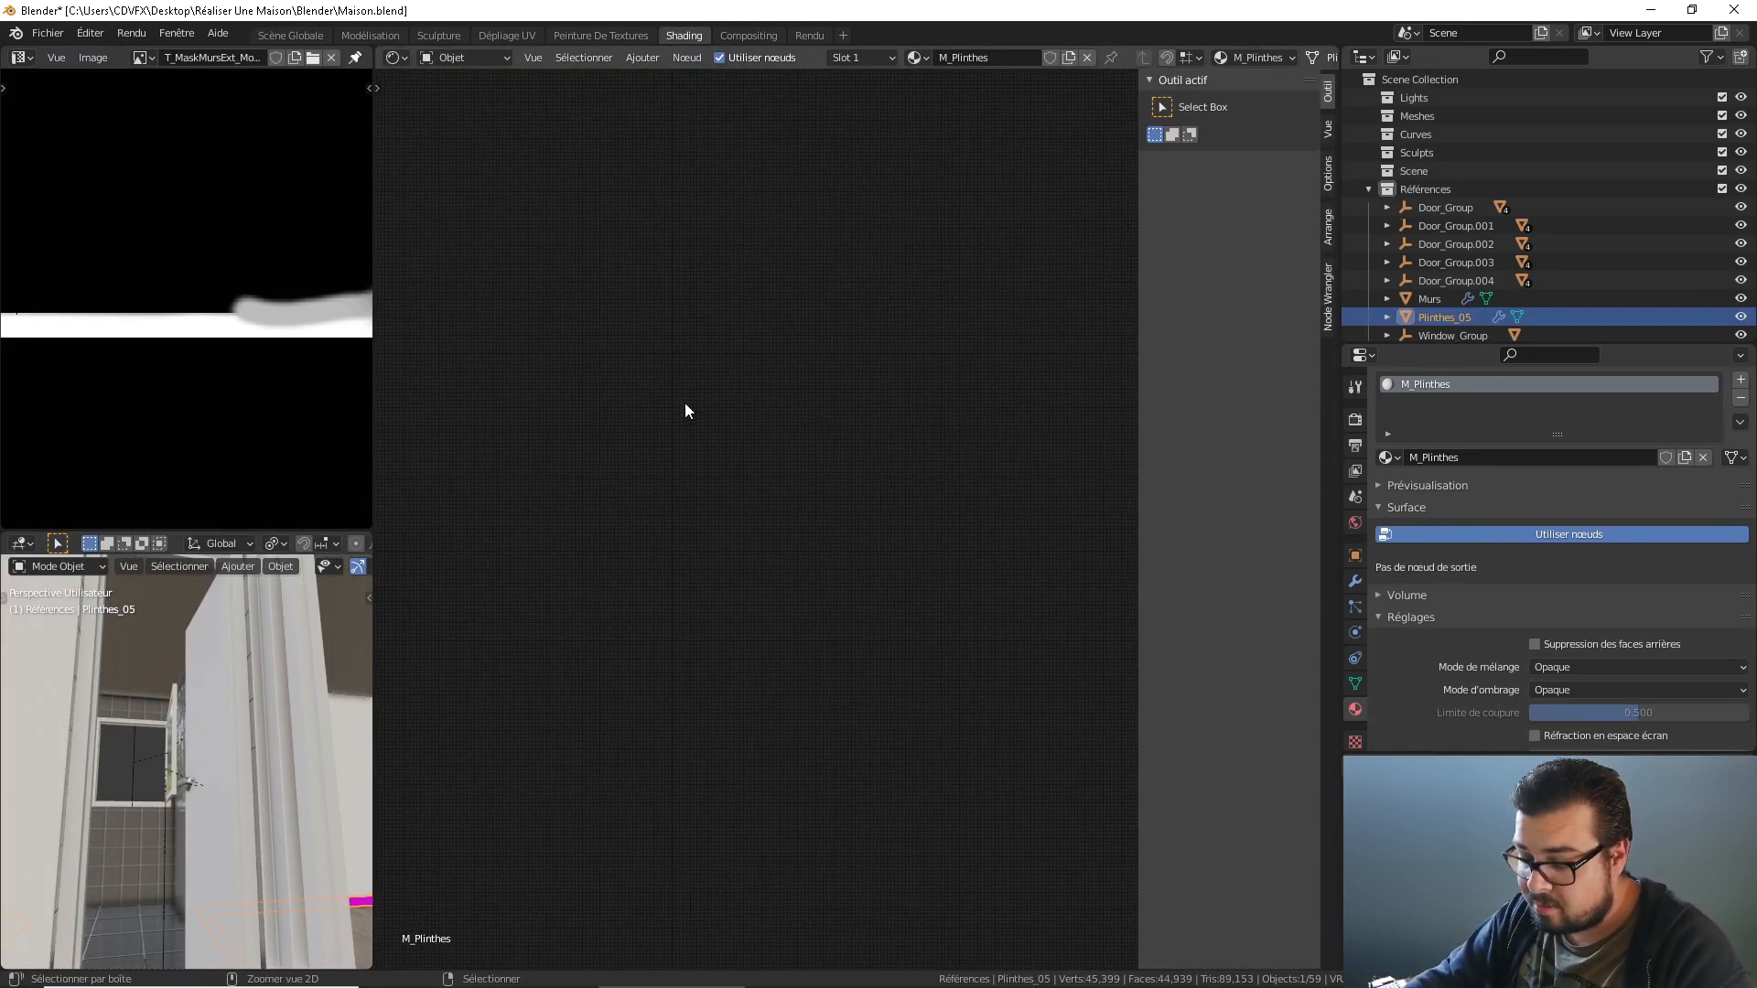
pyautogui.hotkey('ctrl', 'v')
pyautogui.press('g')
pyautogui.click(718, 459)
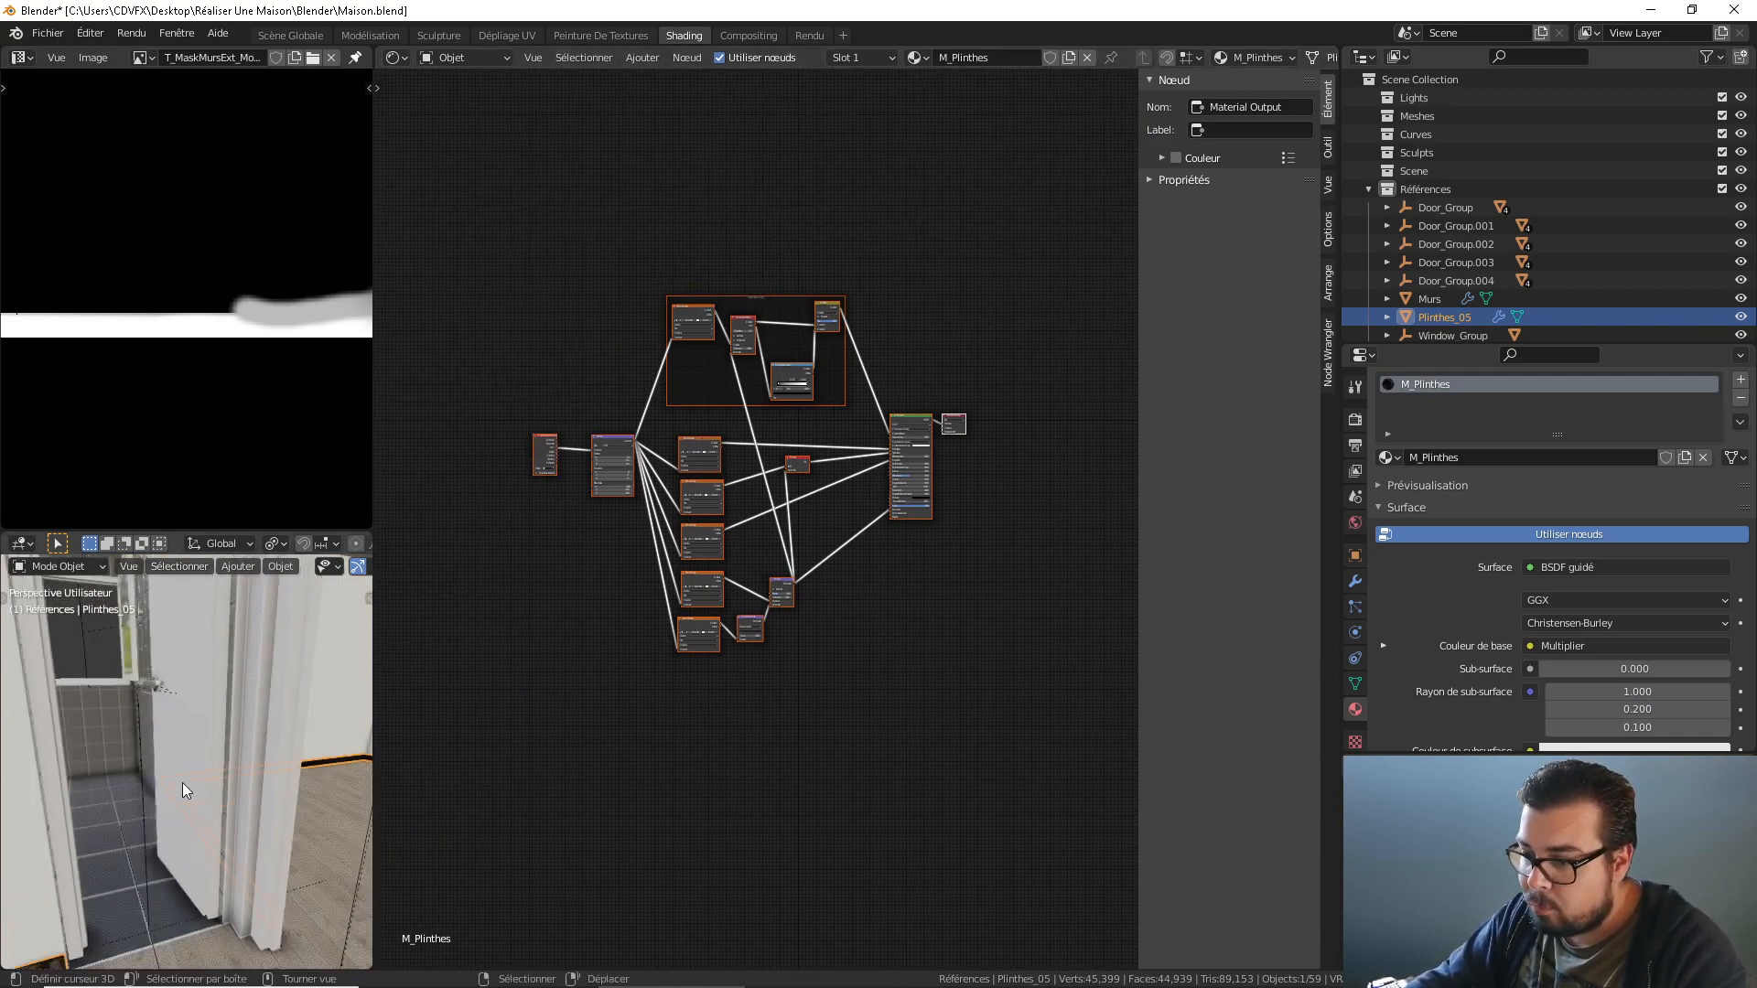
# Isolate the Plinthes_05 skirting boards in local view and bring them up close in the 3D viewport.
pyautogui.press('KP_Divide')
pyautogui.scroll(8, 192, 778)
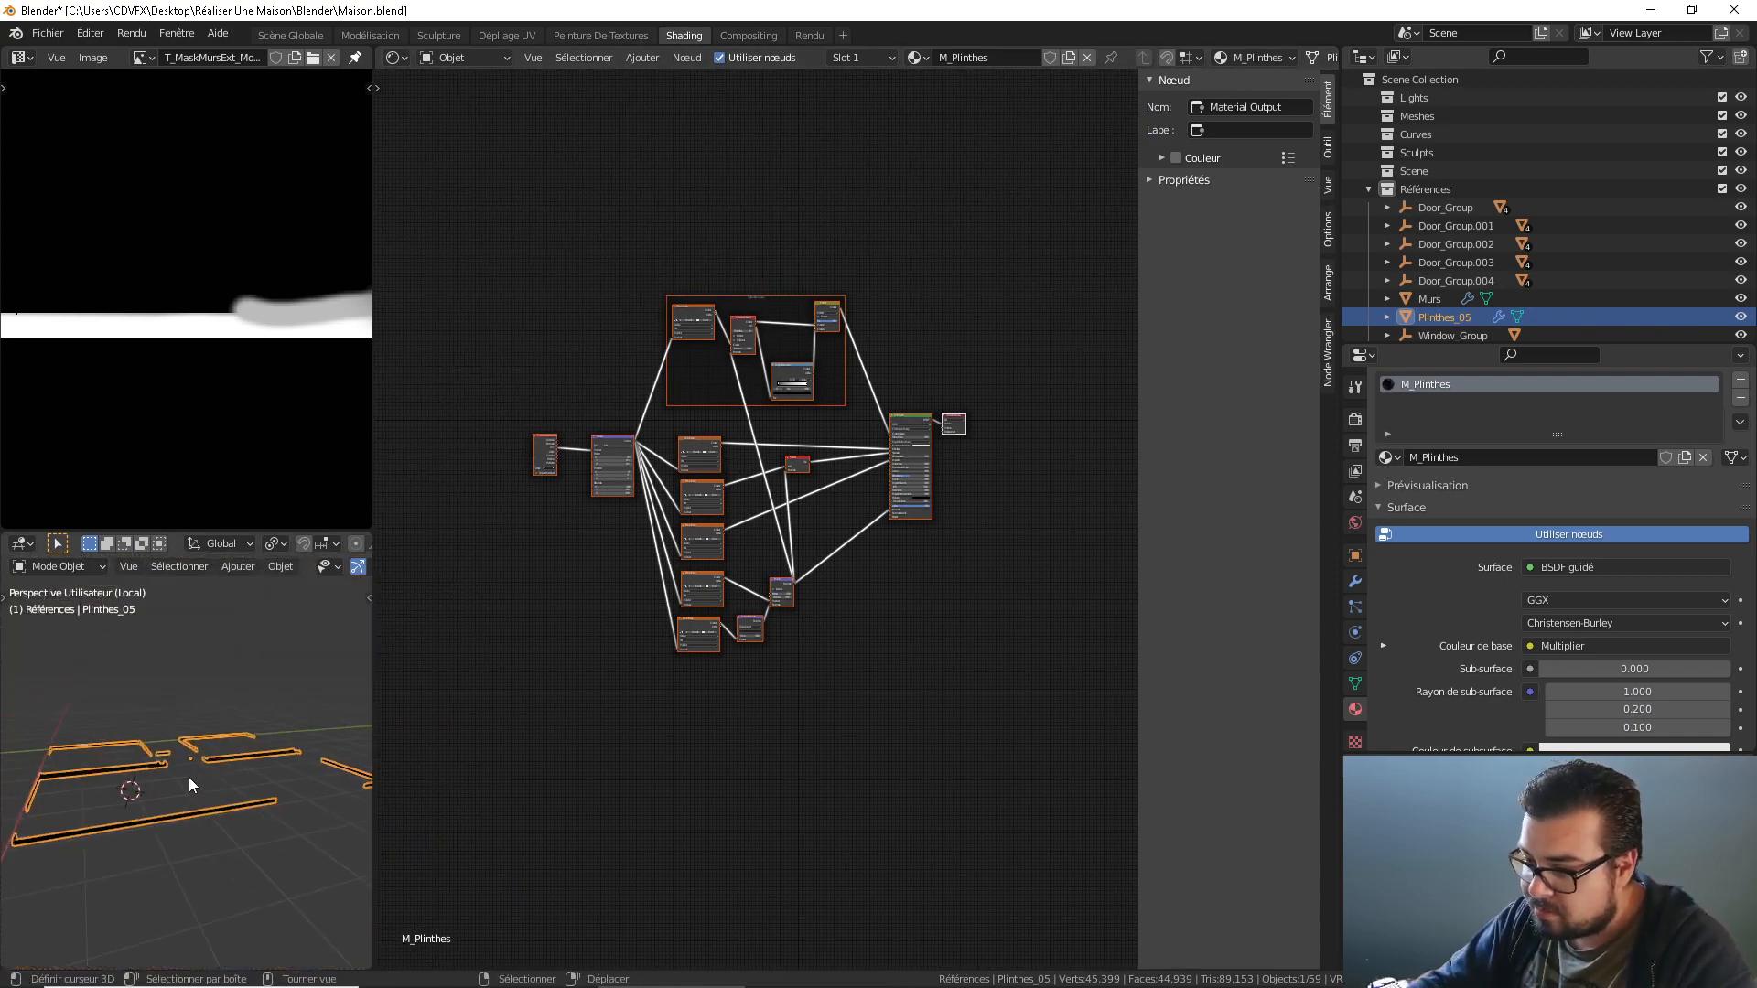
pyautogui.scroll(8, 180, 812)
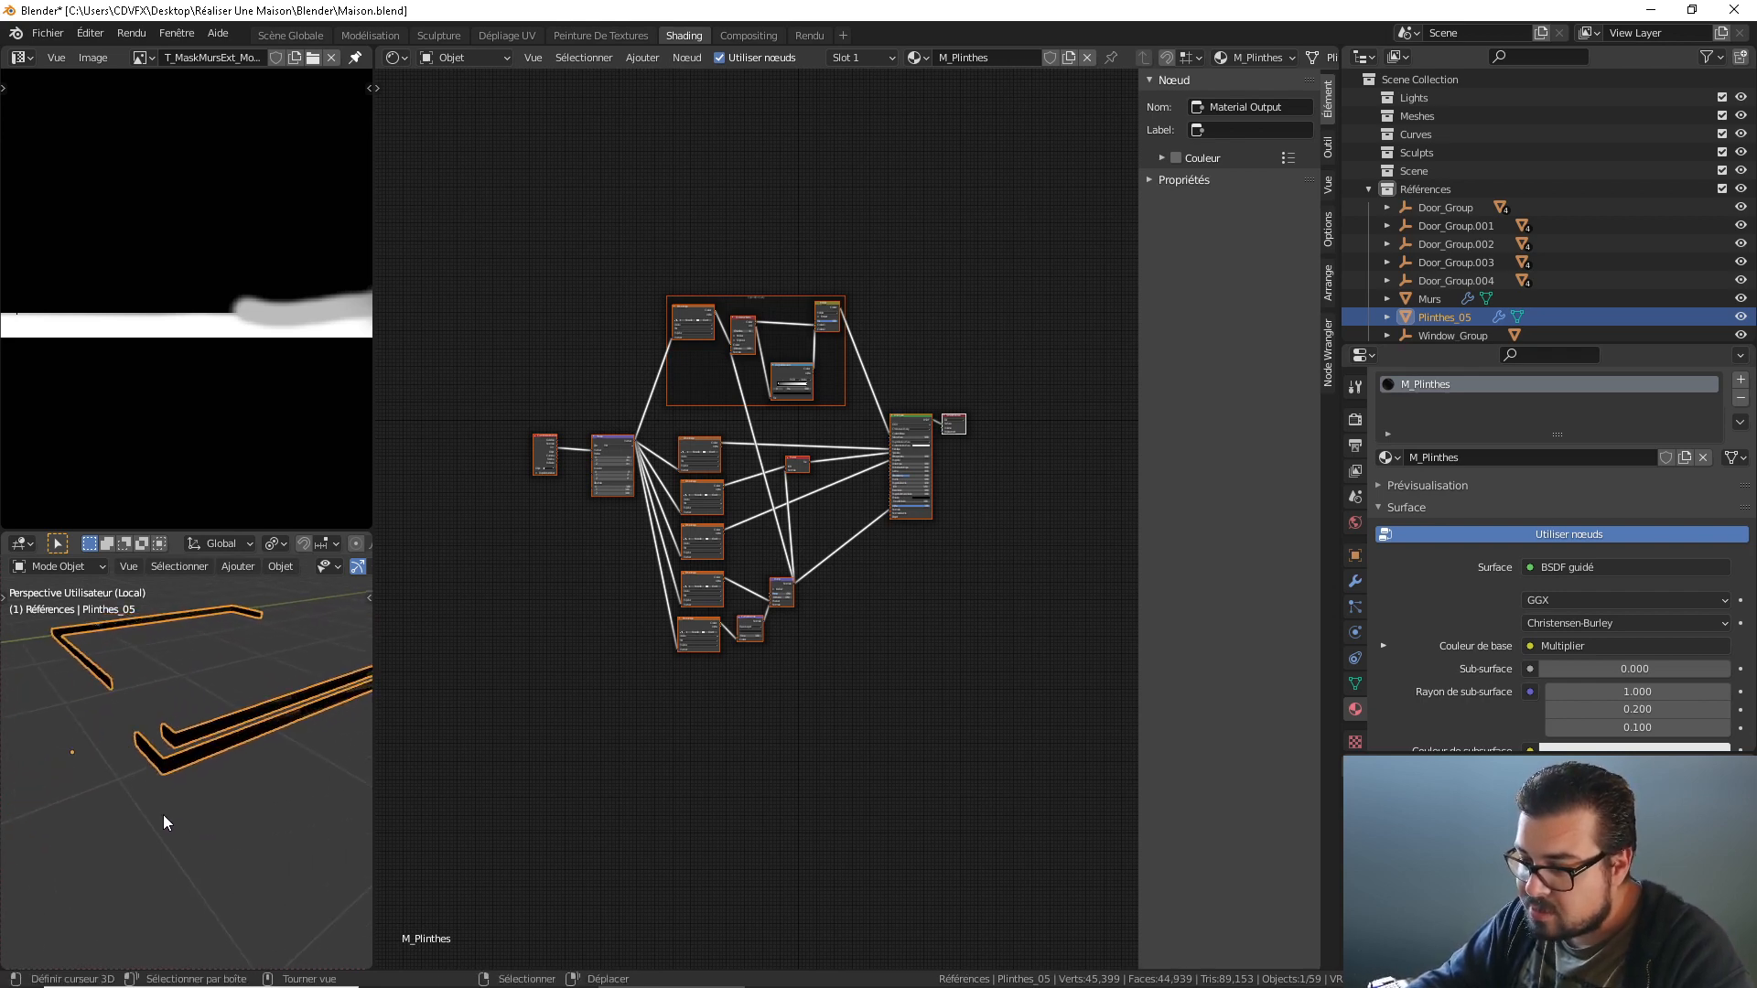
pyautogui.keyDown('shift'); pyautogui.moveTo(277, 728); pyautogui.dragTo(309, 741, button='middle'); pyautogui.keyUp('shift')
pyautogui.scroll(-1, 688, 562)
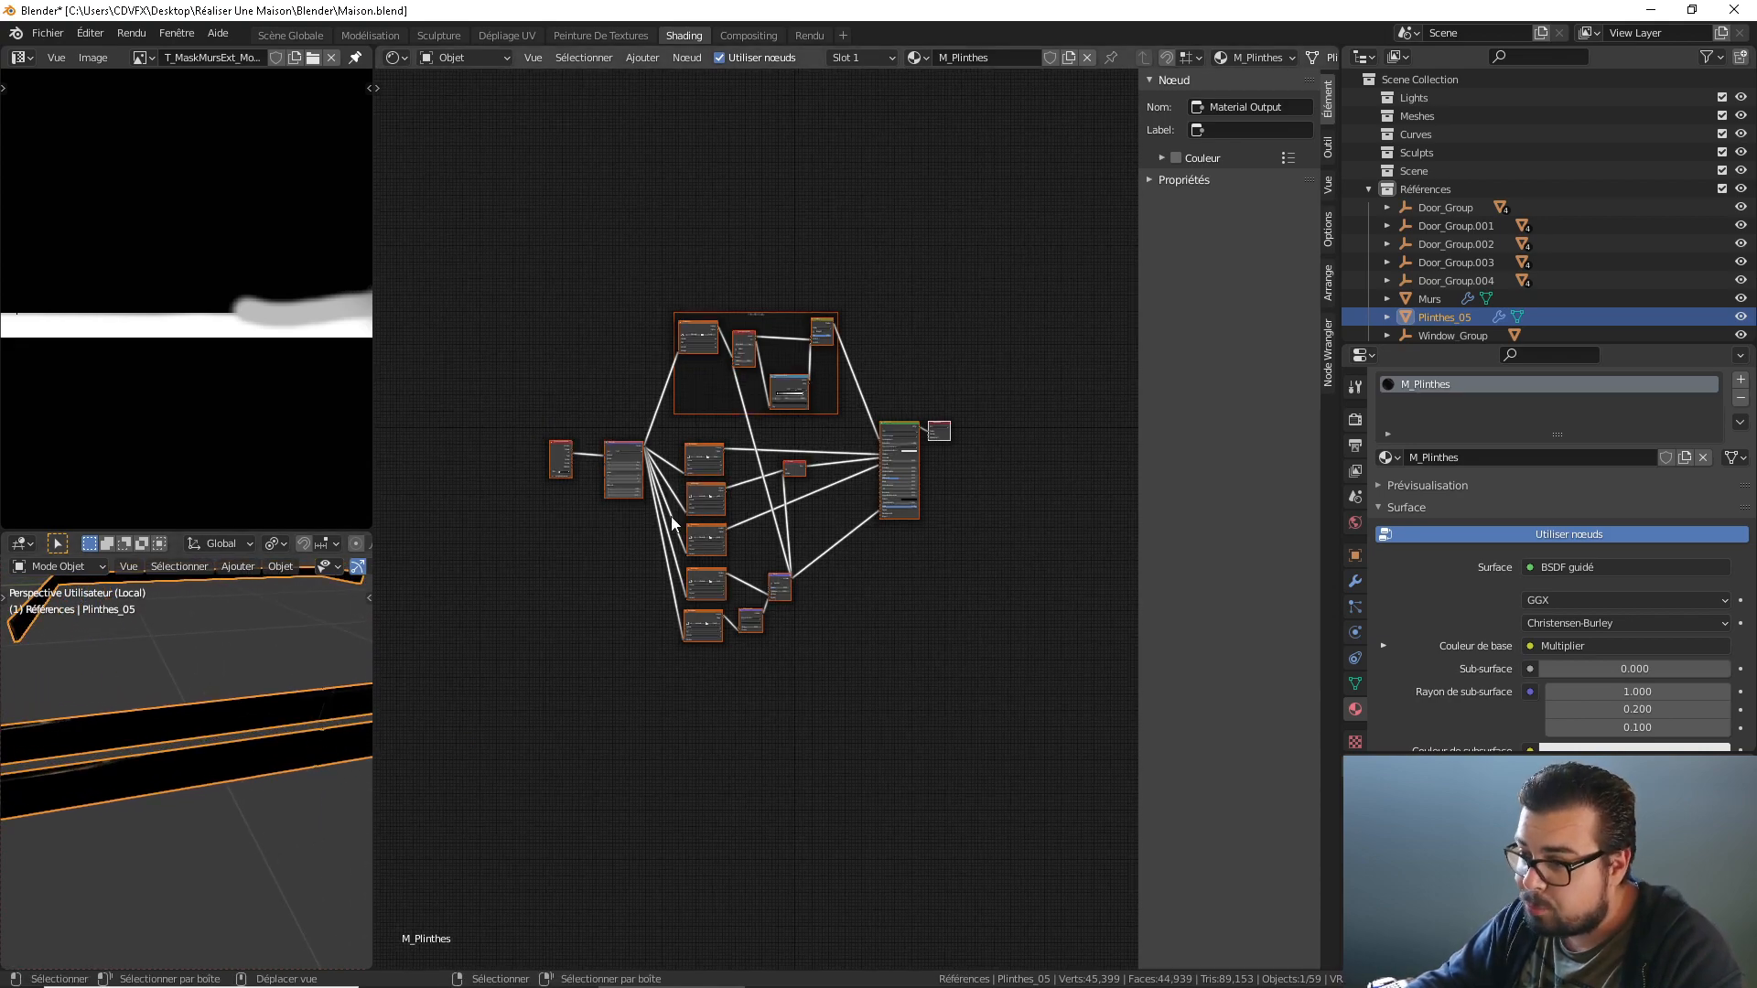
# Load the 113_Chestnut wood DIFF.jpg image from Textures/Bois Lisse/Sombre into the image texture of the Color + AO + Cavity frame.
pyautogui.scroll(3, 671, 516)
pyautogui.moveTo(686, 329); pyautogui.dragTo(724, 470, button='middle')
pyautogui.scroll(3, 678, 456)
pyautogui.click(709, 315)
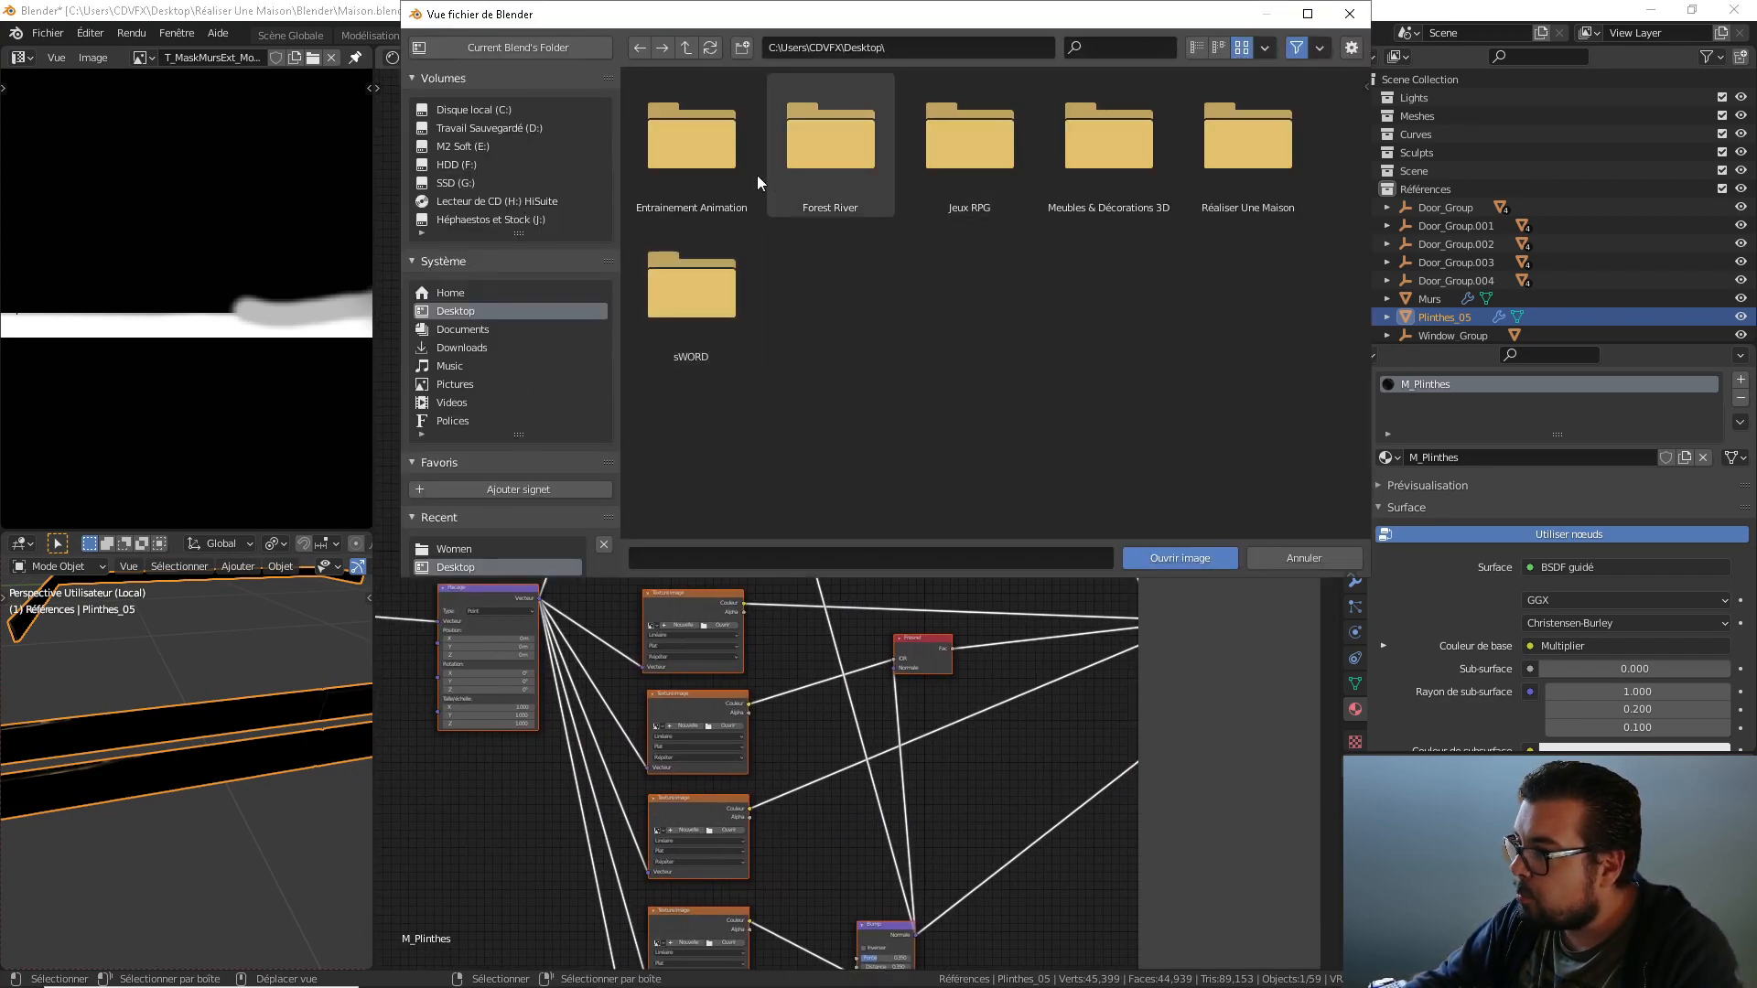
pyautogui.doubleClick(1206, 181)
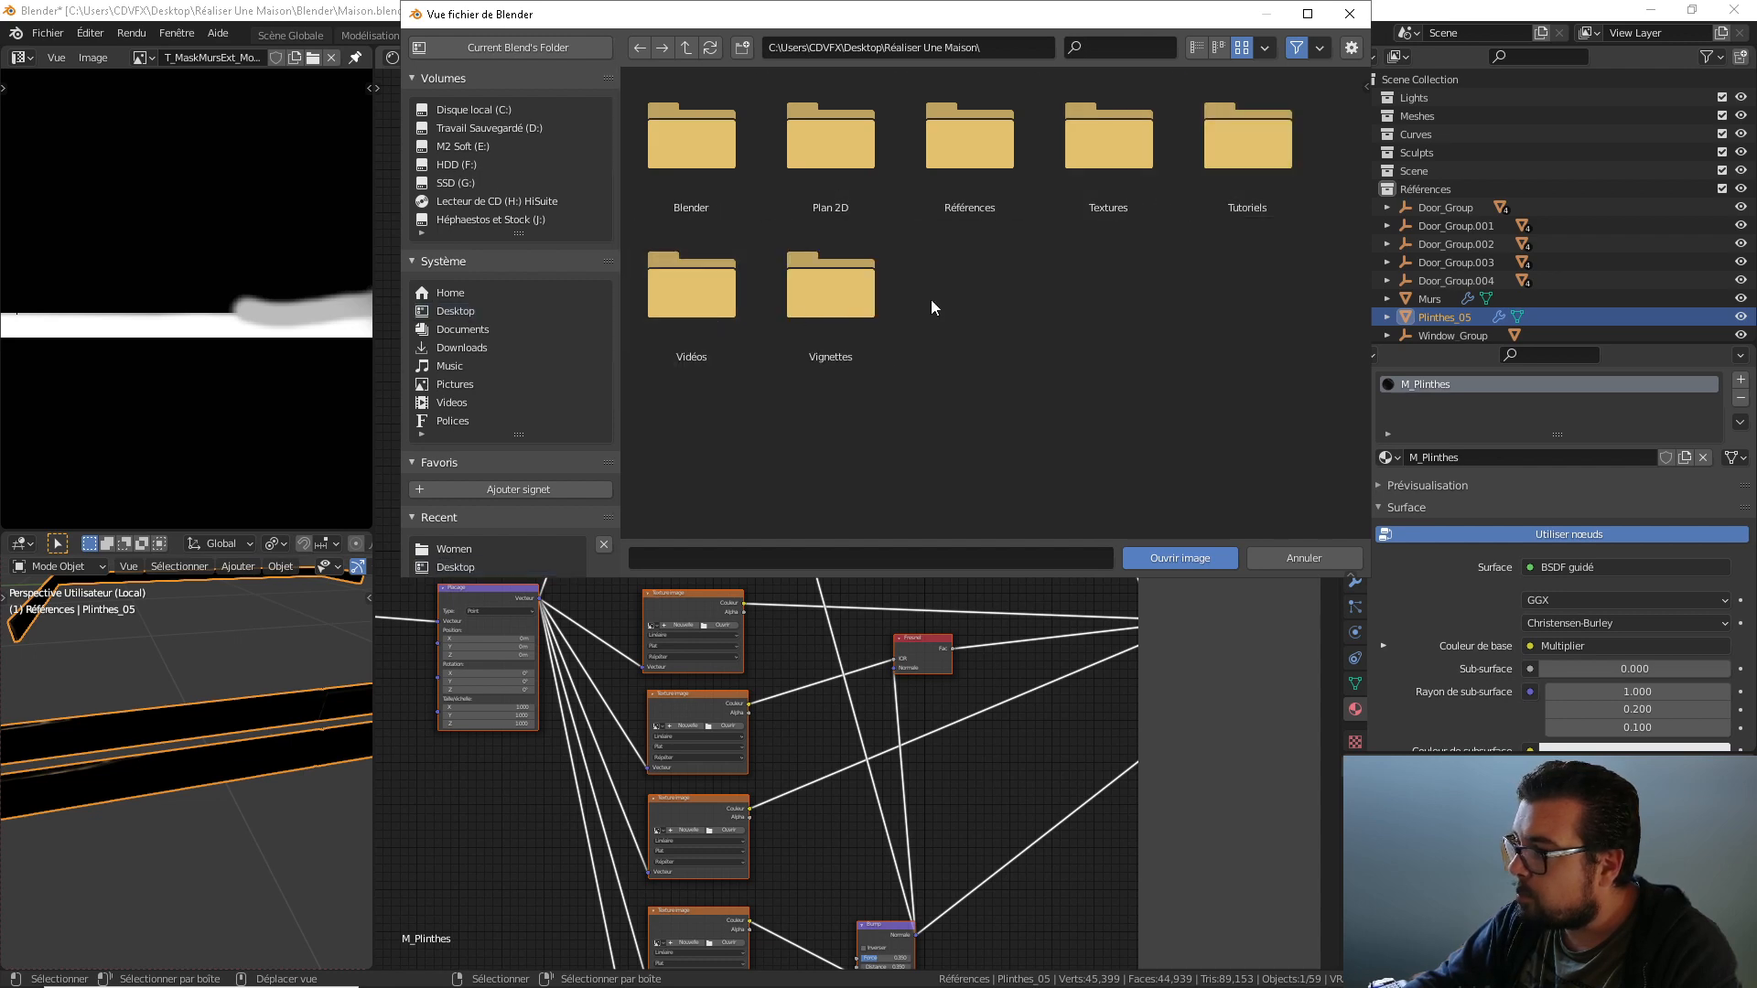
pyautogui.doubleClick(1117, 168)
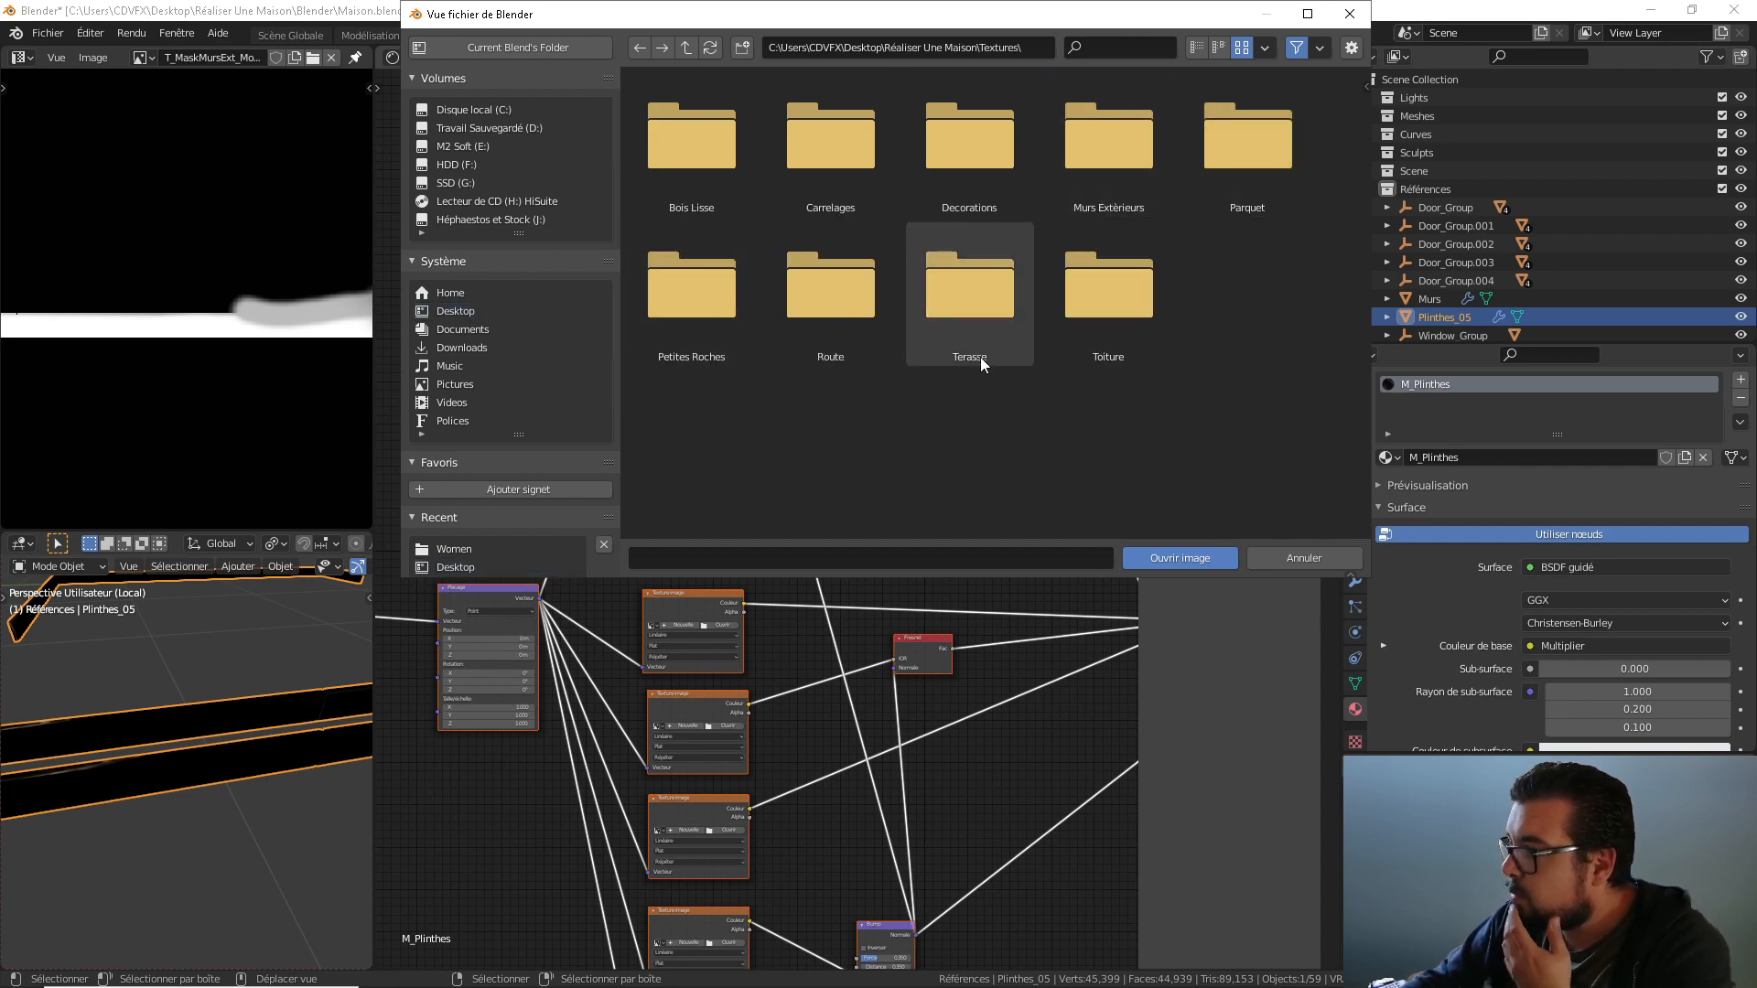
pyautogui.doubleClick(705, 180)
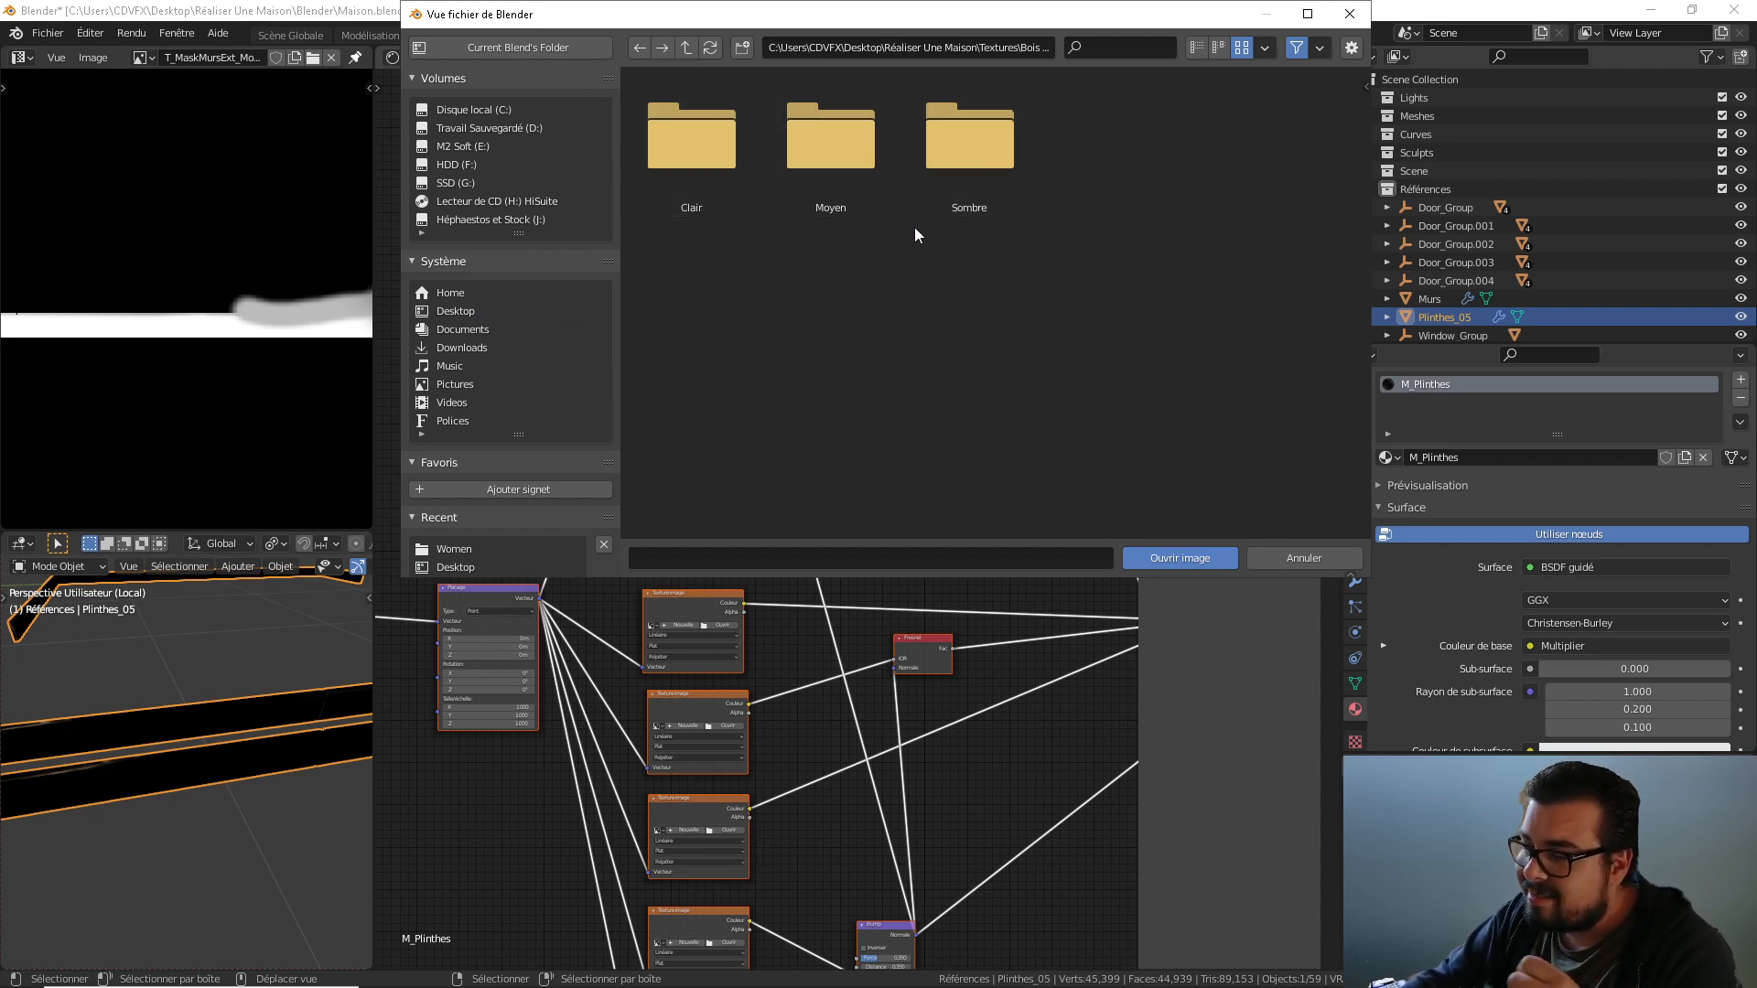
pyautogui.doubleClick(974, 178)
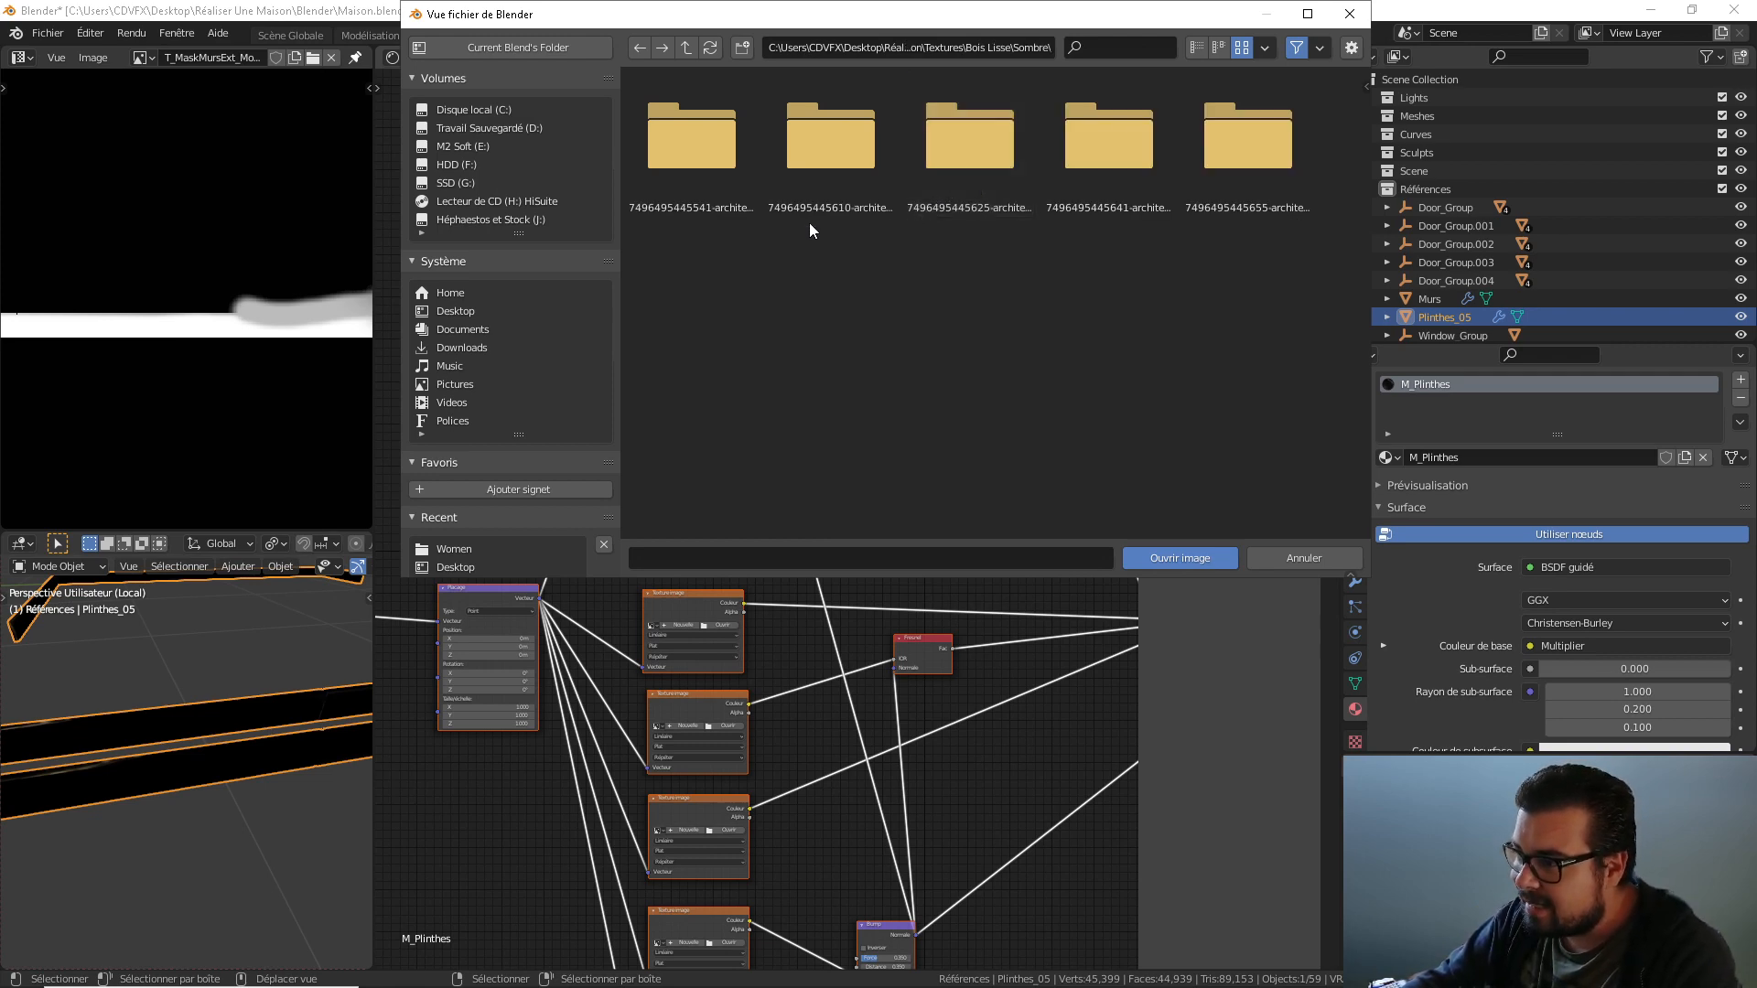
pyautogui.doubleClick(704, 172)
pyautogui.click(683, 161)
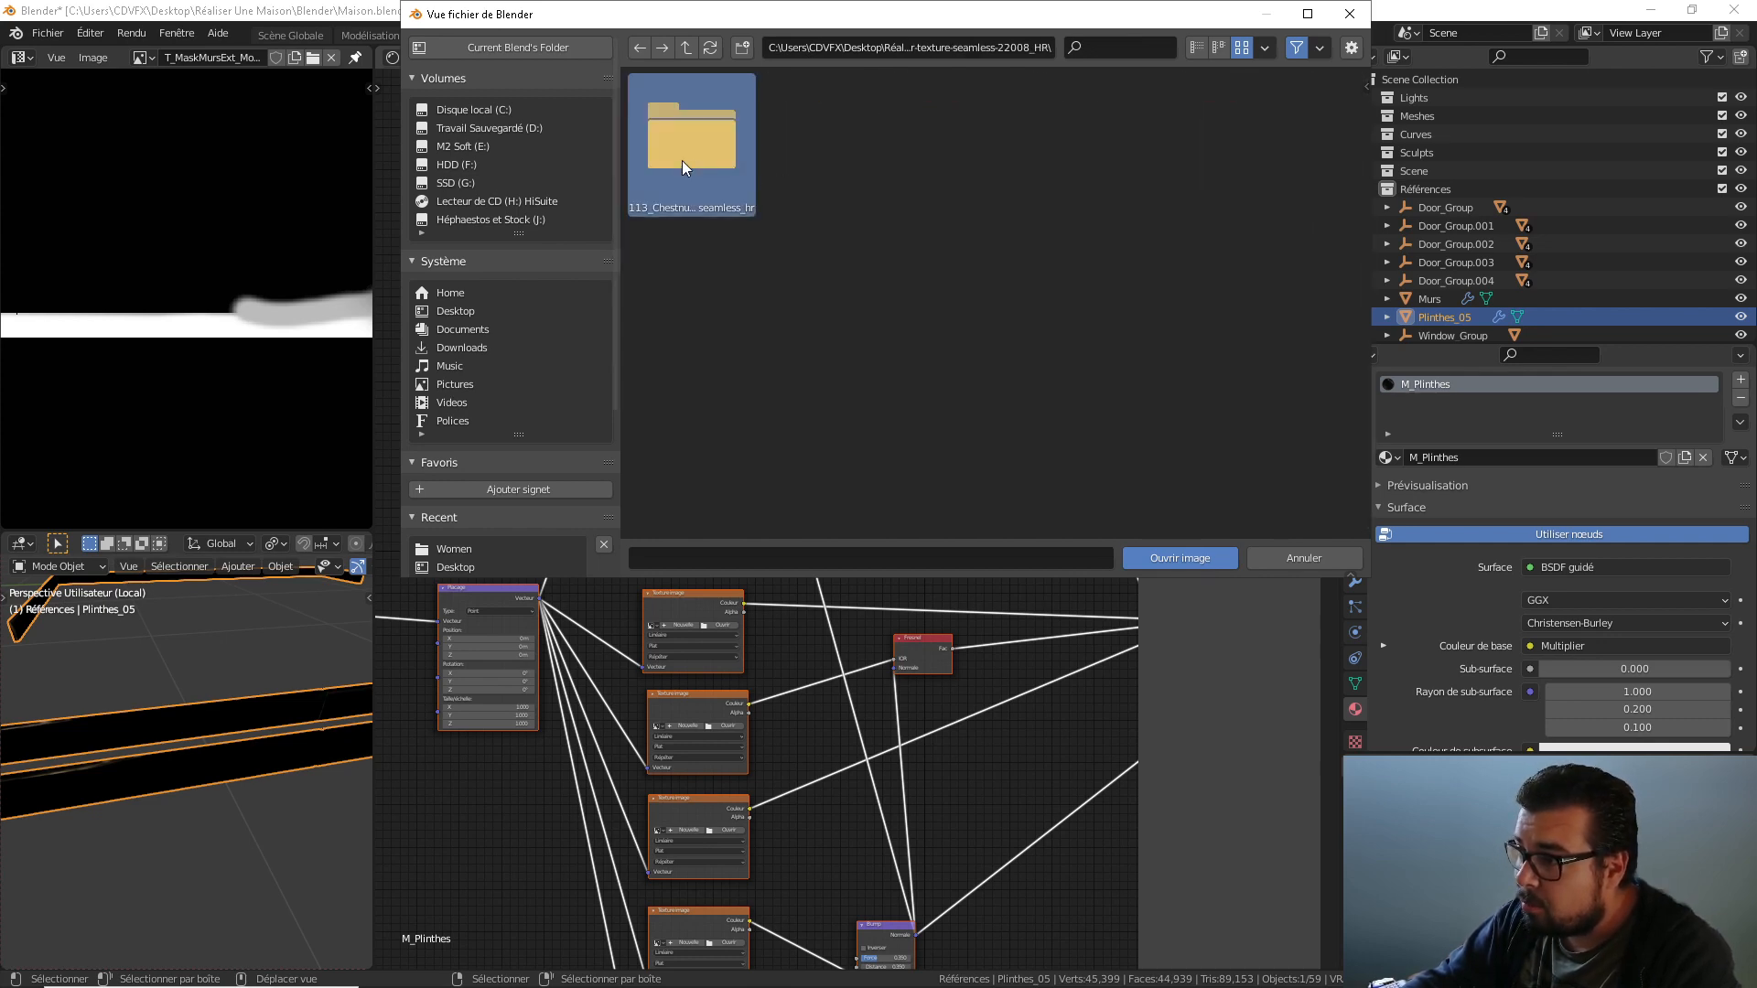
pyautogui.doubleClick(682, 161)
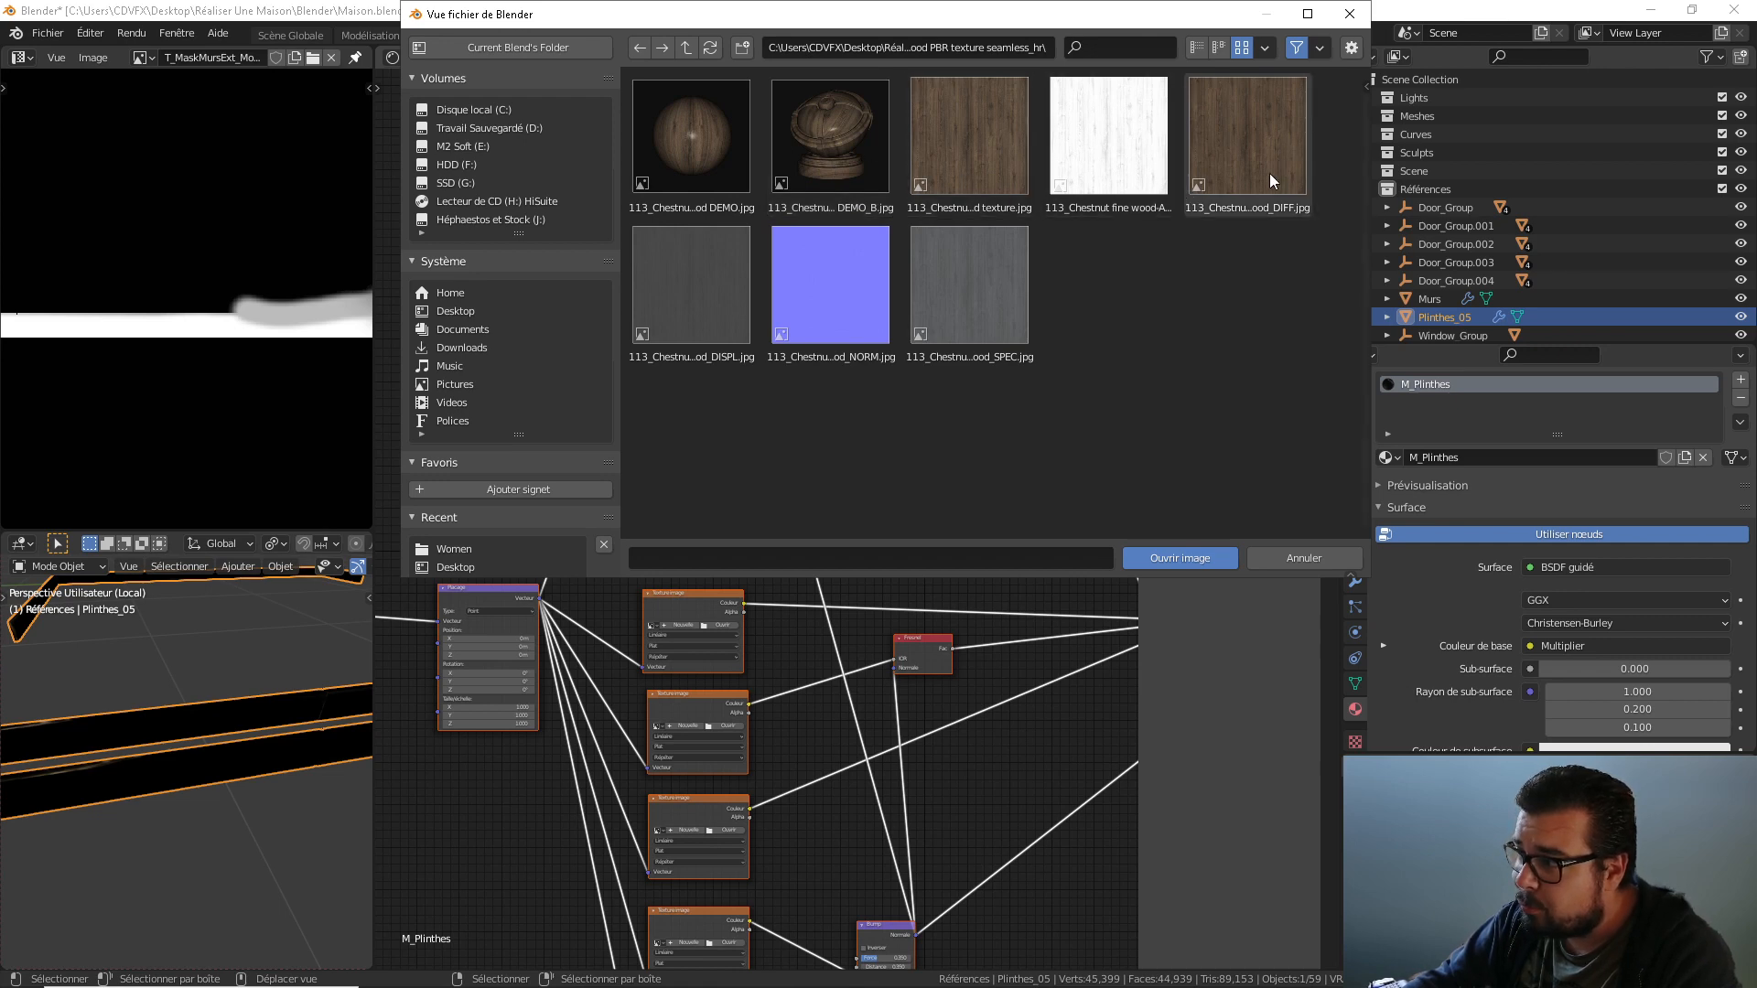
pyautogui.doubleClick(1253, 150)
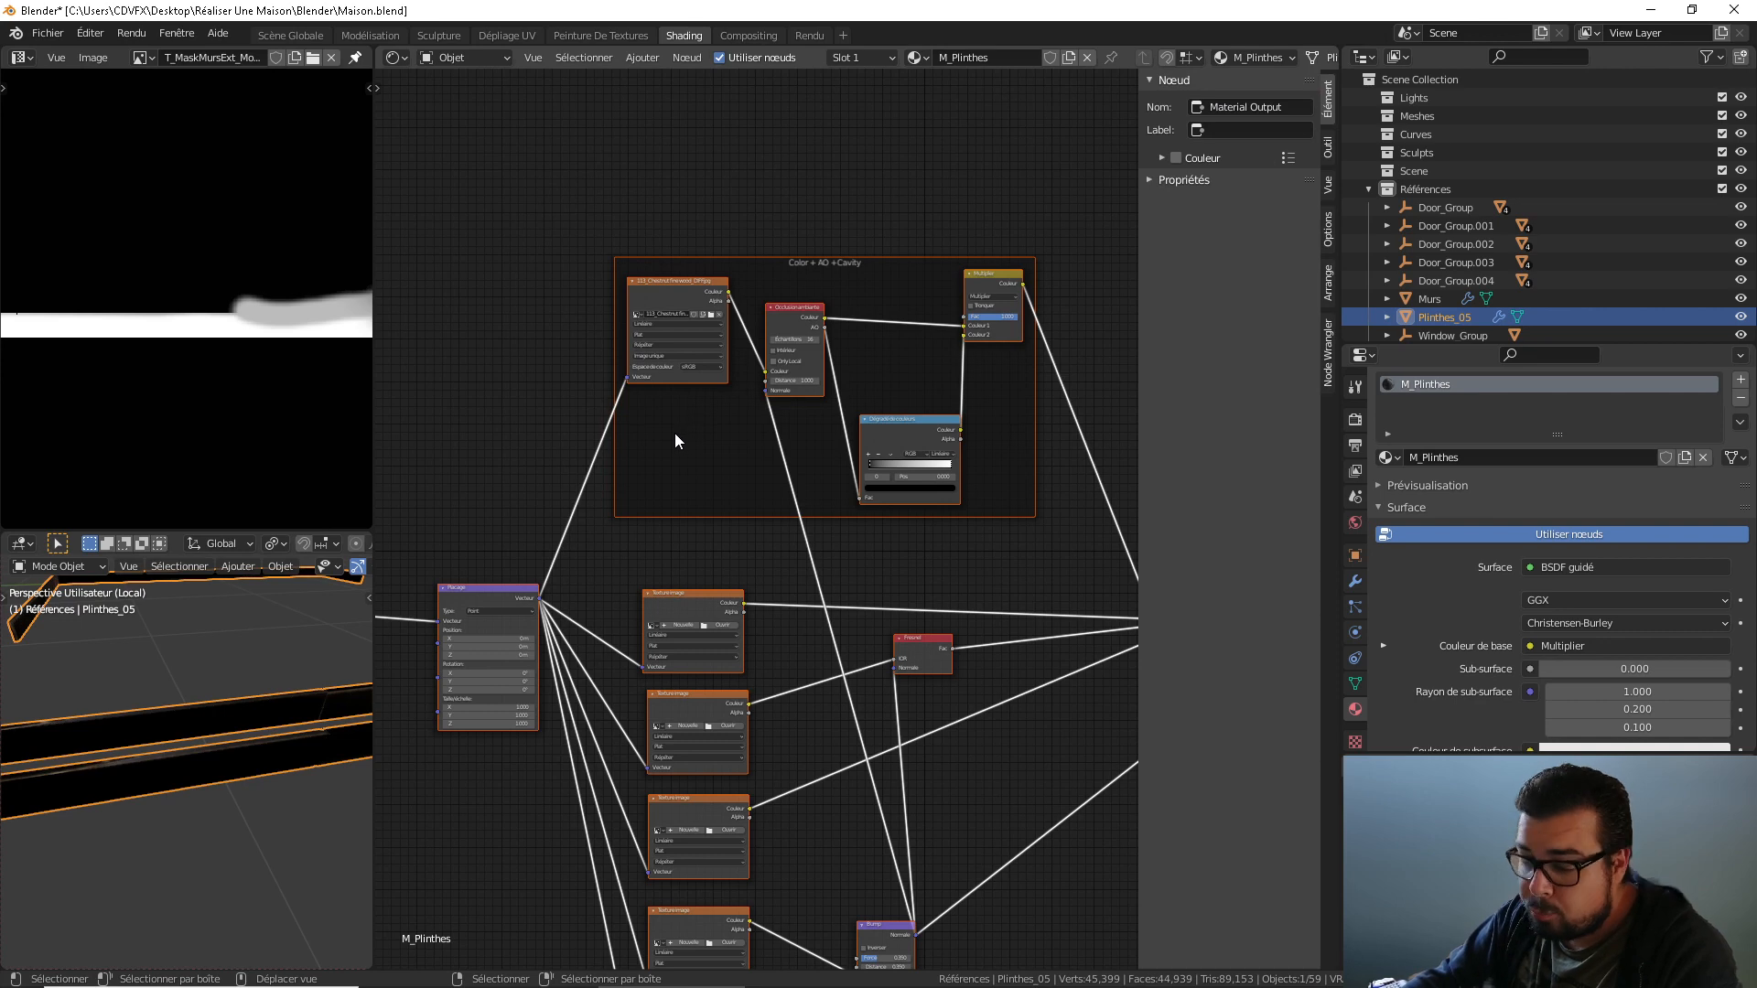
# Add an image texture node below the diffuse texture in the Color + AO + Cavity frame and link the Mapping vector to it.
pyautogui.hotkey('shift', 'a')
pyautogui.moveTo(613, 516)
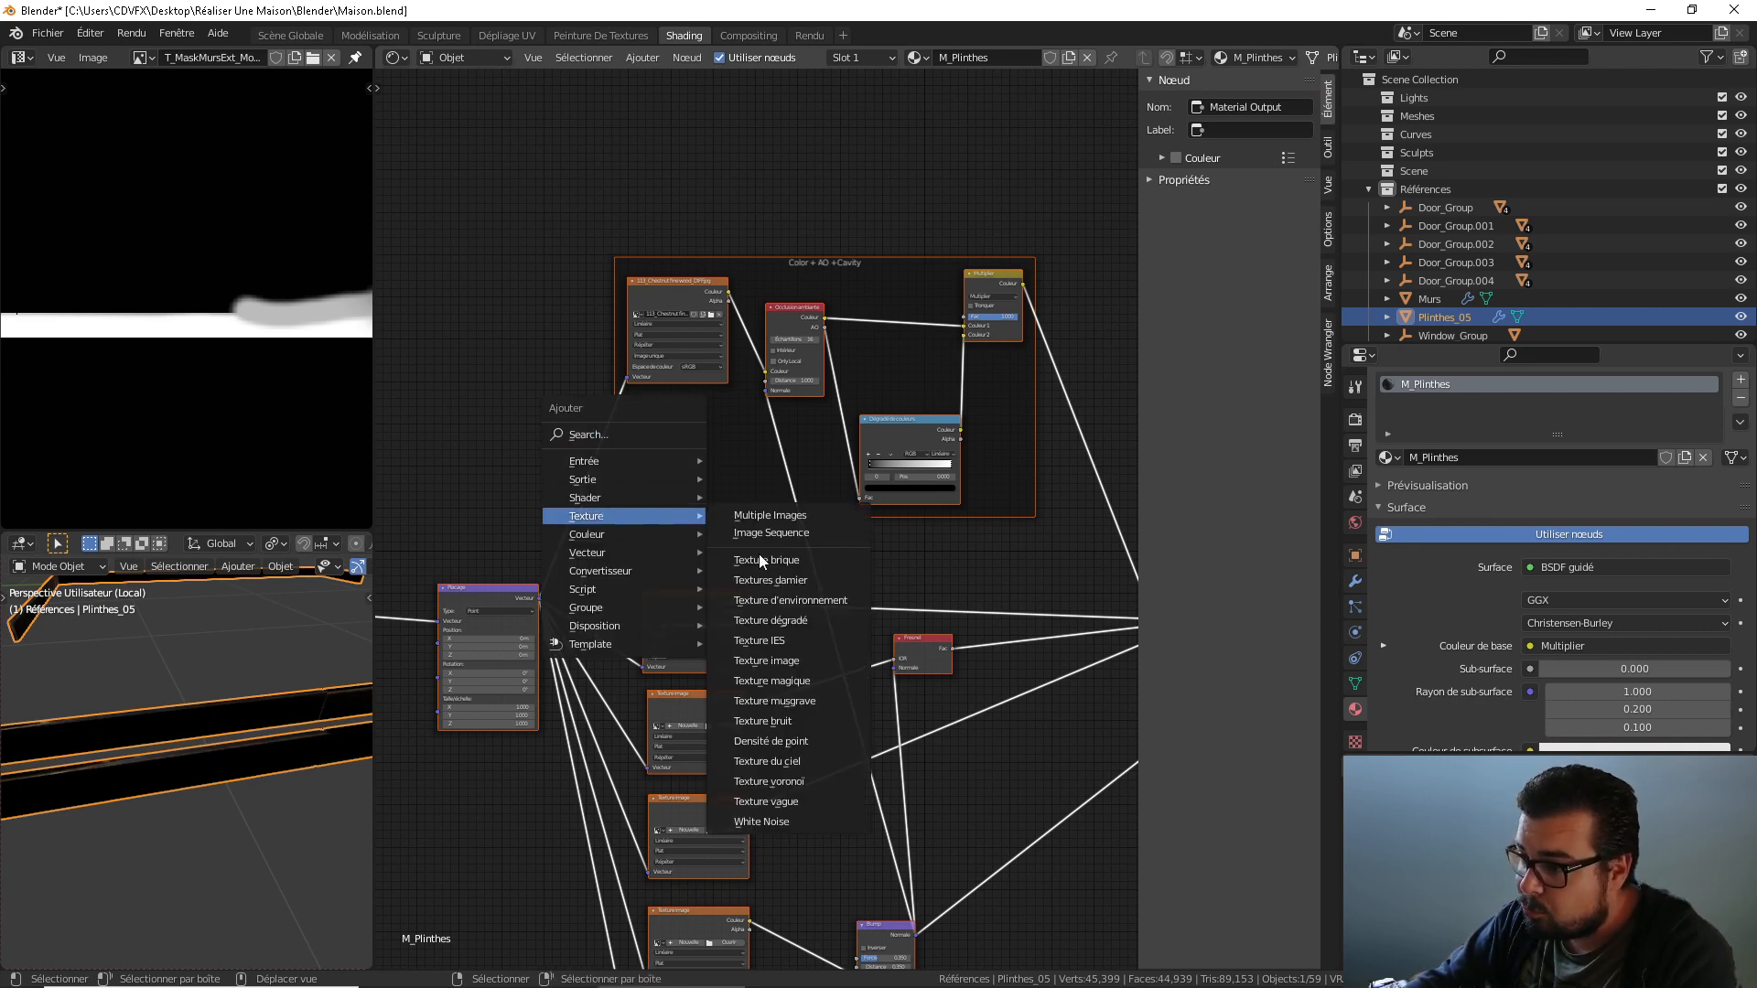
pyautogui.click(766, 661)
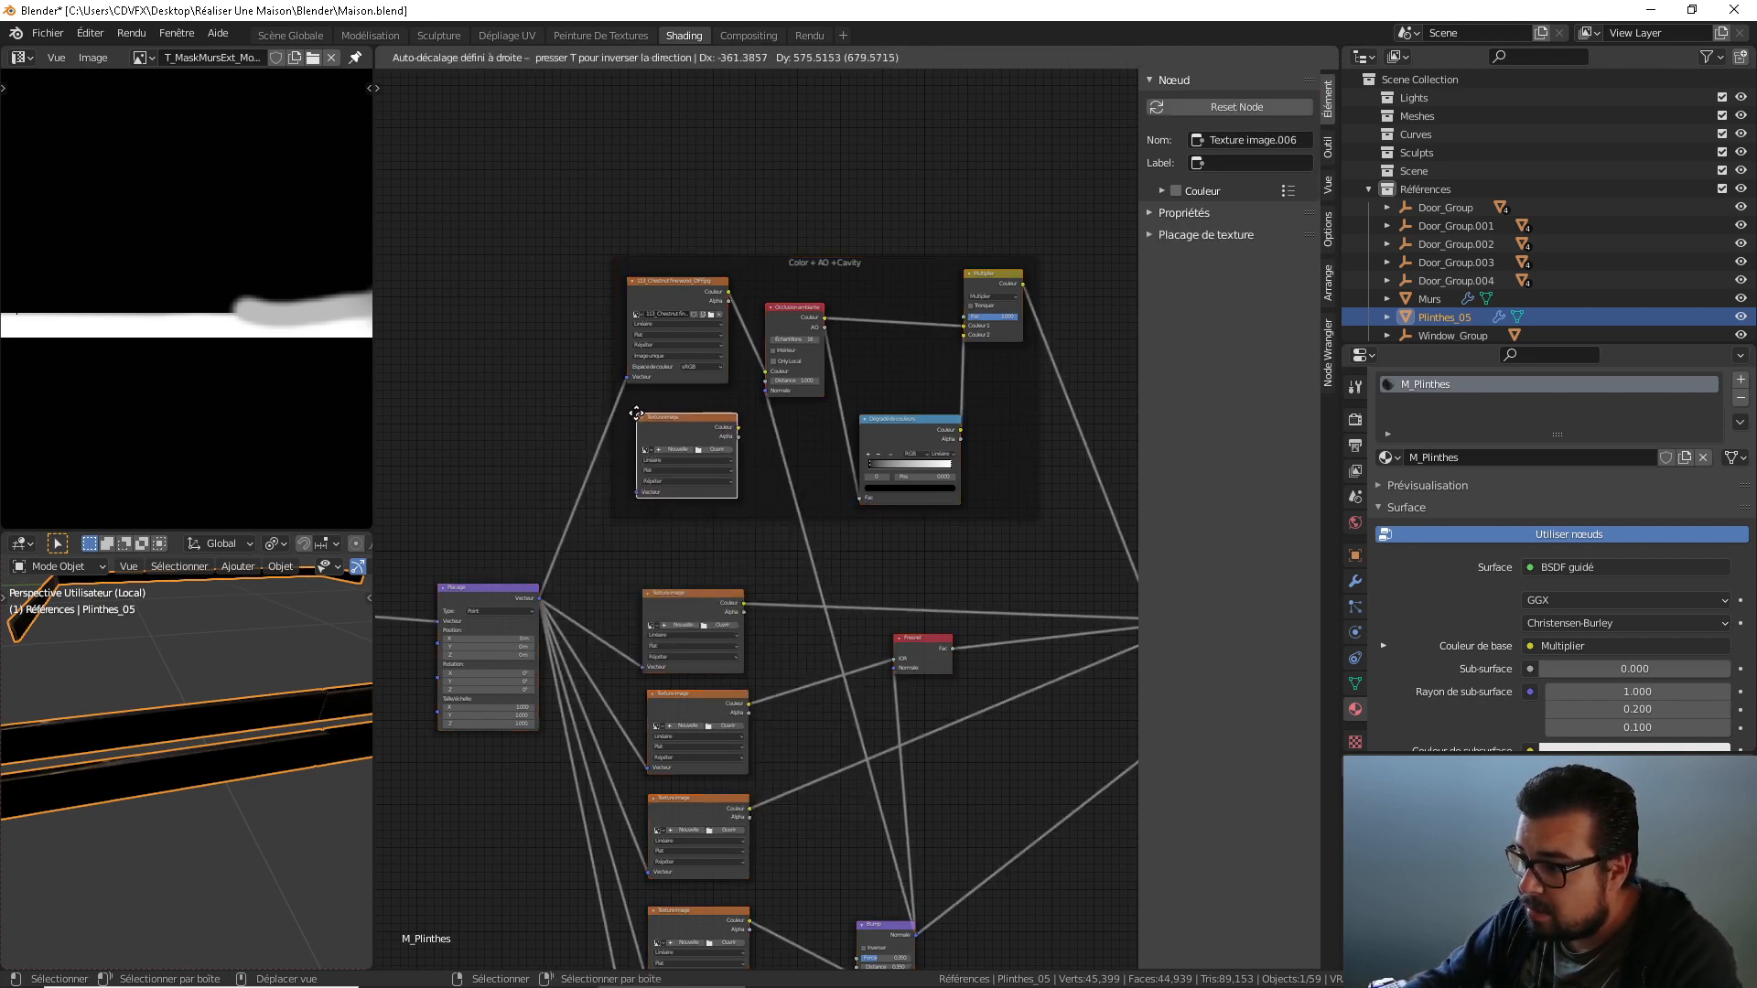
pyautogui.click(636, 414)
pyautogui.click(524, 601)
pyautogui.moveTo(540, 599); pyautogui.dragTo(637, 493)
# Insert a MixRGB node after the diffuse texture, link the new image texture's color to Color 2, and set it to Multiply.
pyautogui.hotkey('shift', 'a')
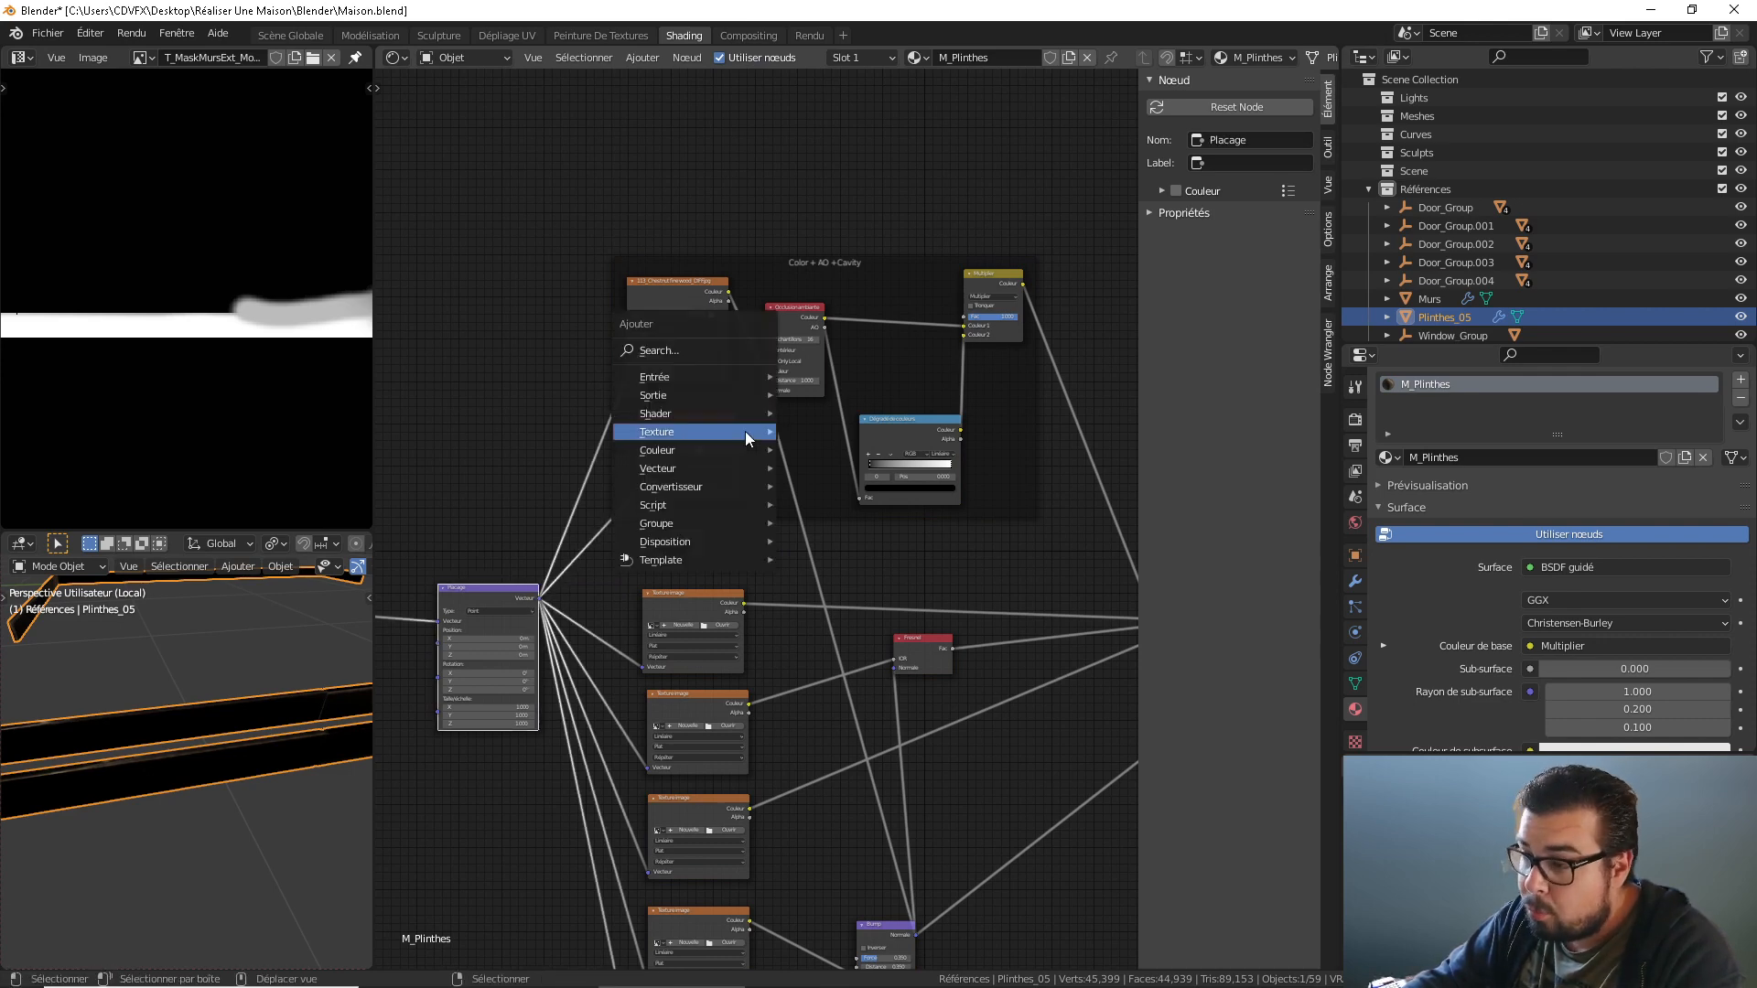
pyautogui.moveTo(703, 449)
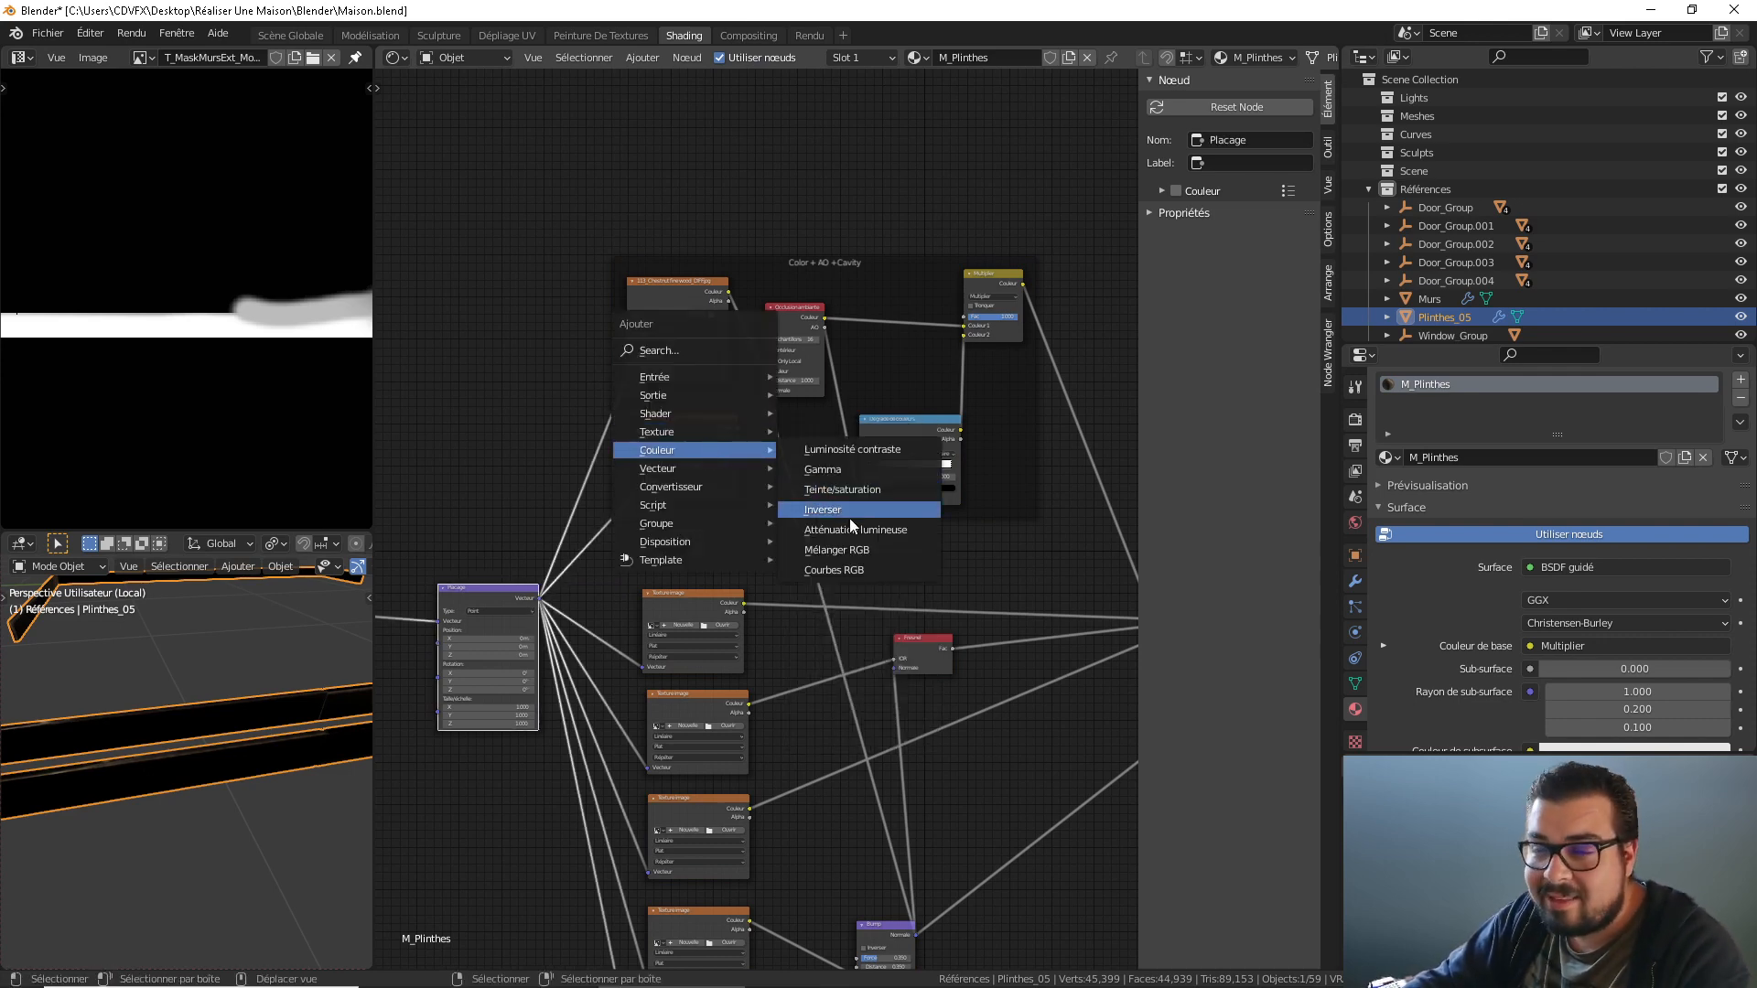
pyautogui.click(834, 550)
pyautogui.click(765, 349)
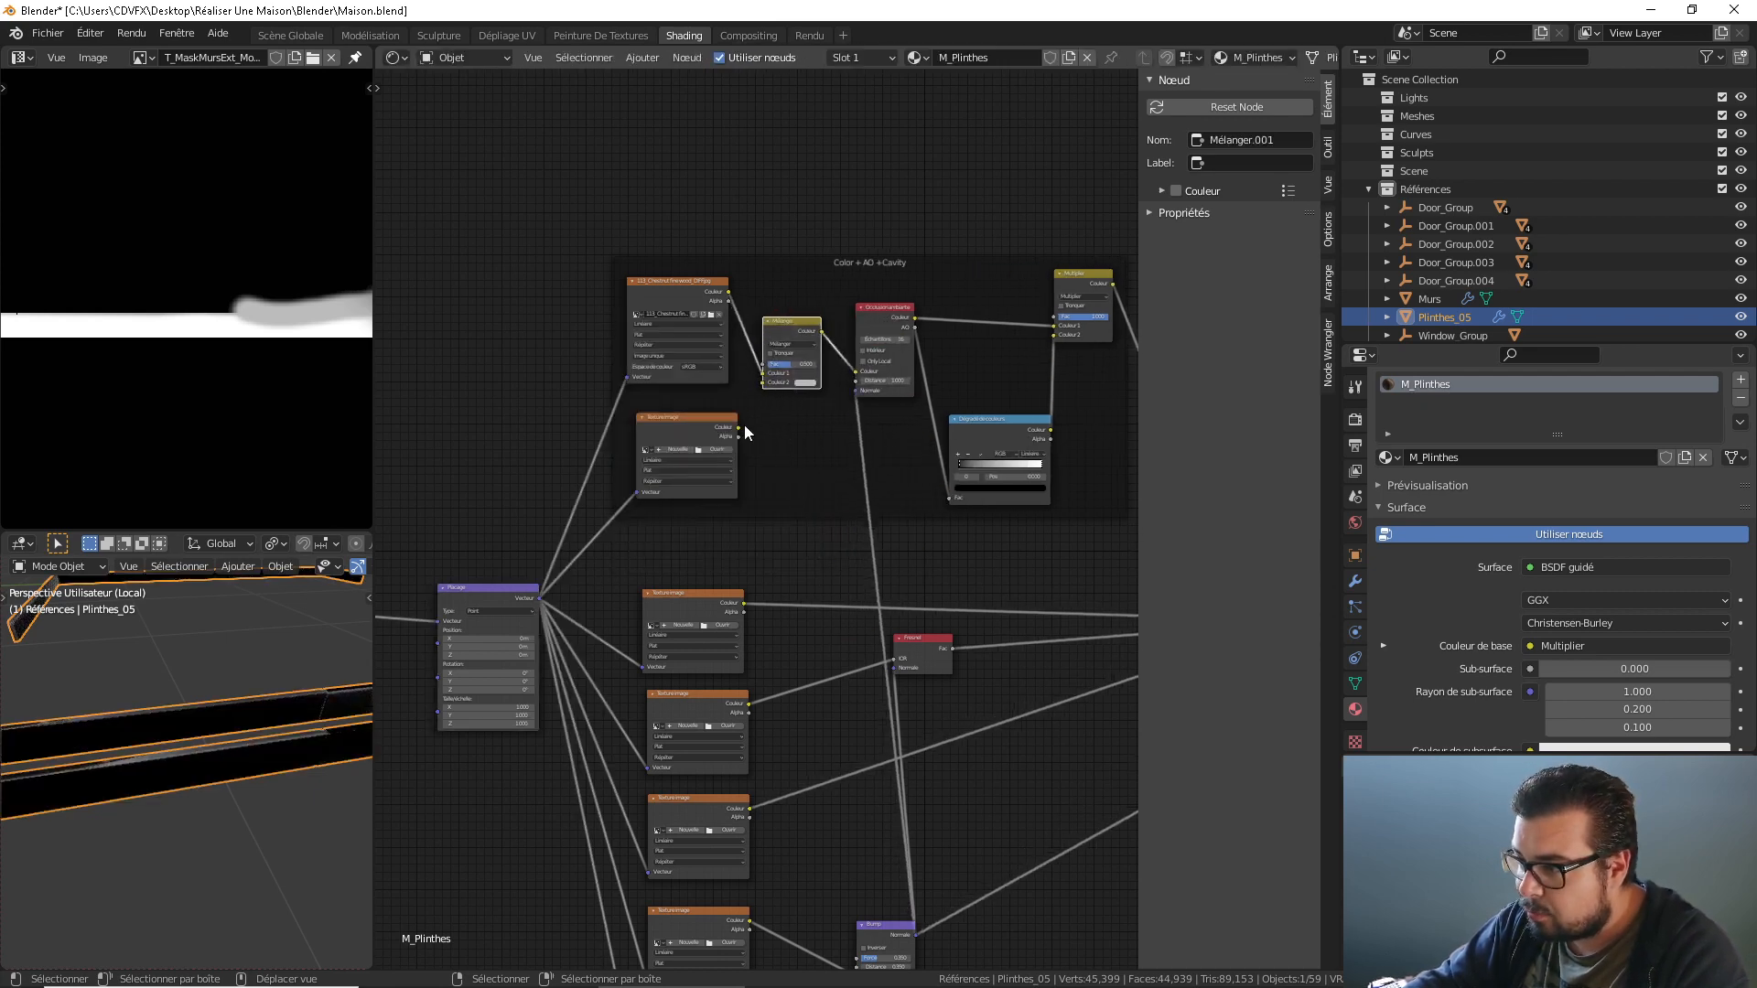
pyautogui.moveTo(739, 427); pyautogui.dragTo(763, 383)
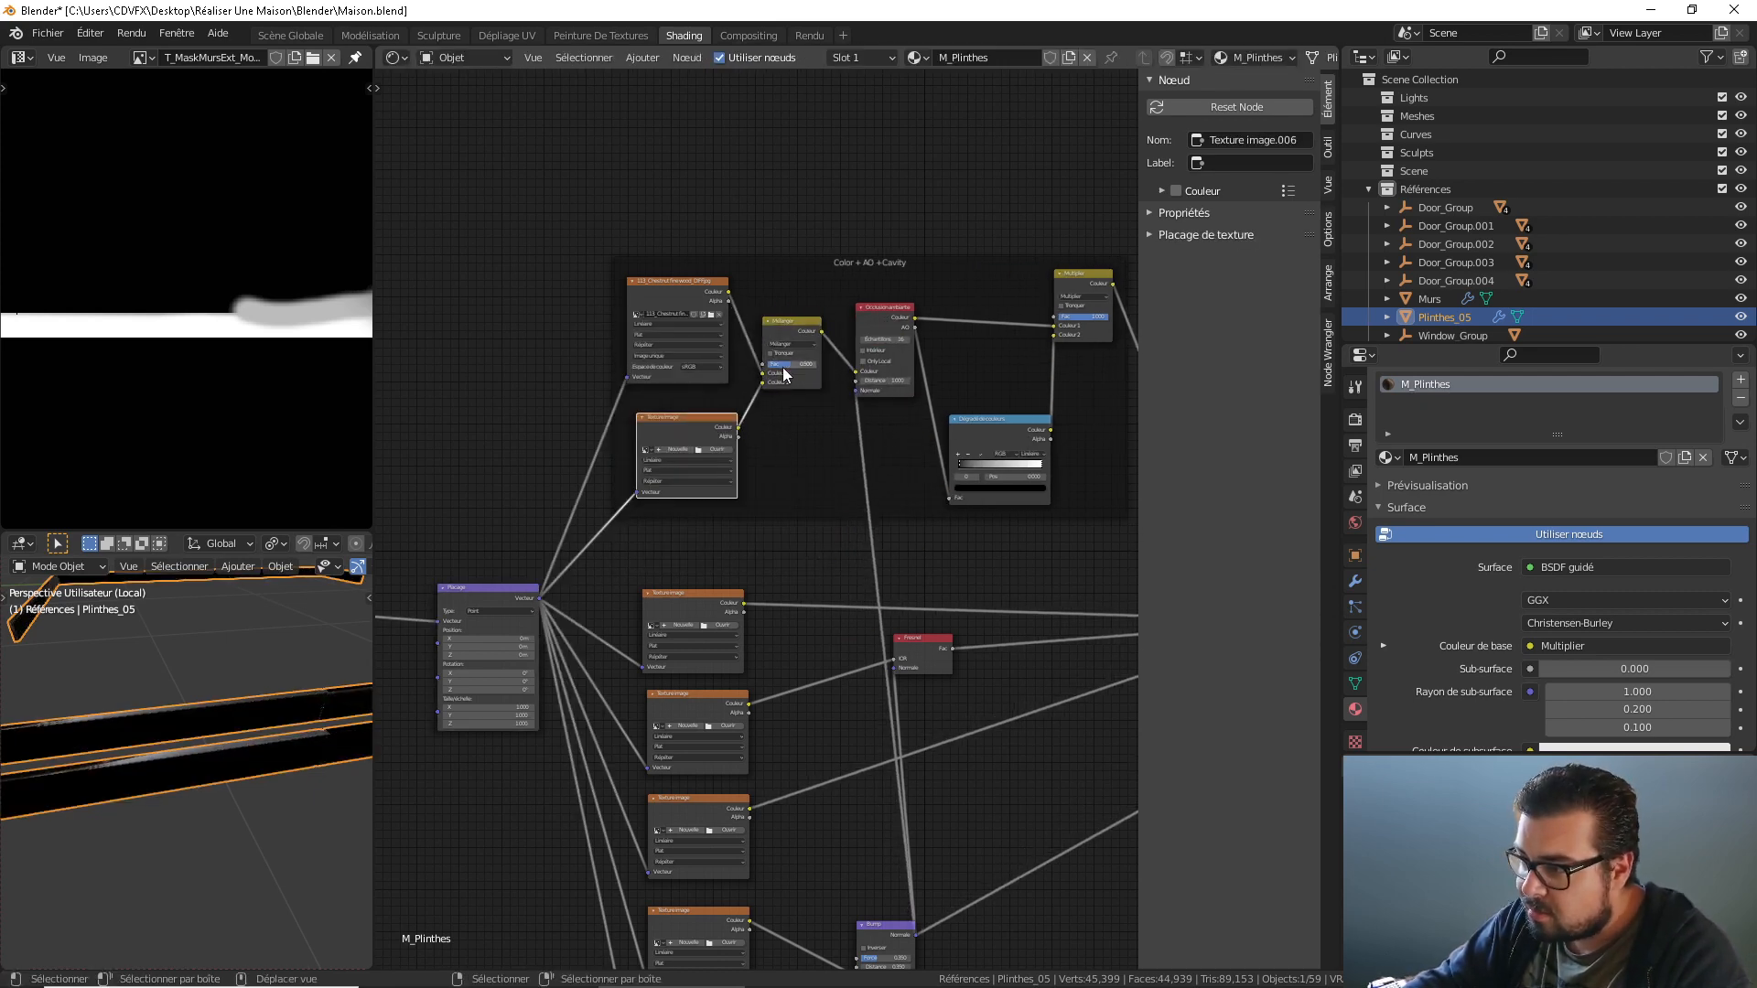
pyautogui.click(803, 344)
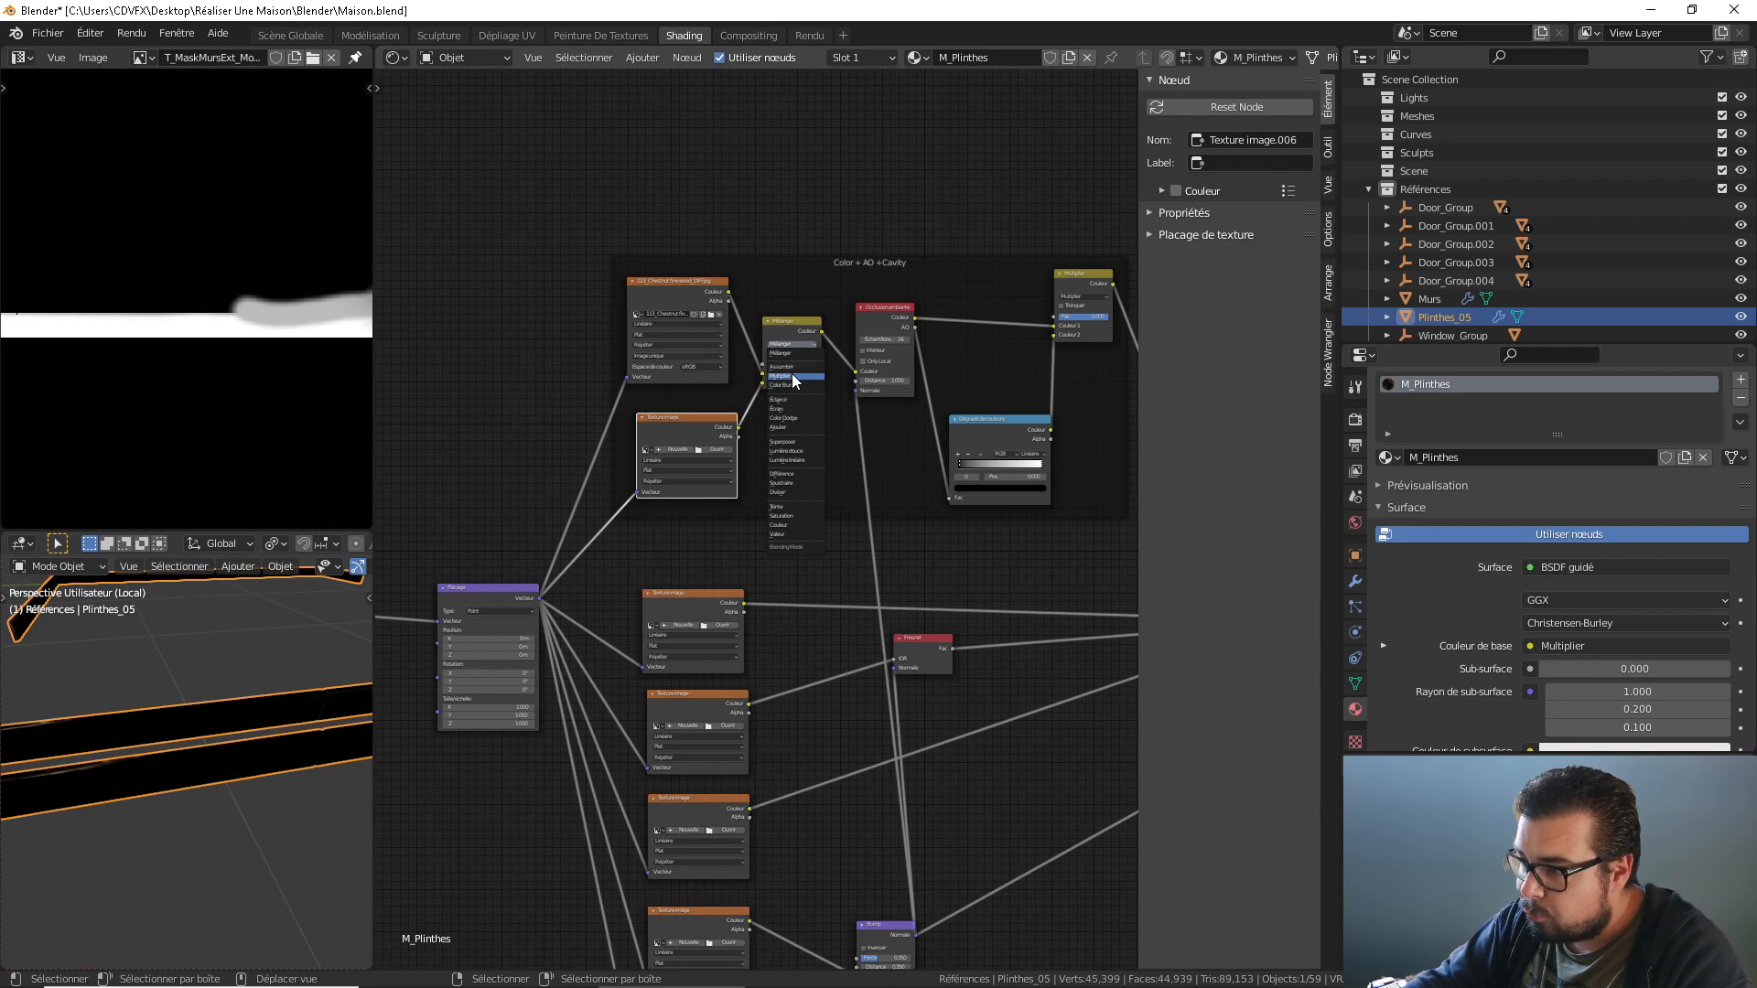
pyautogui.click(793, 374)
# Load the 113_Chestnut fine wood AO image into the new texture node and set its color space to Non-Color.
pyautogui.click(718, 449)
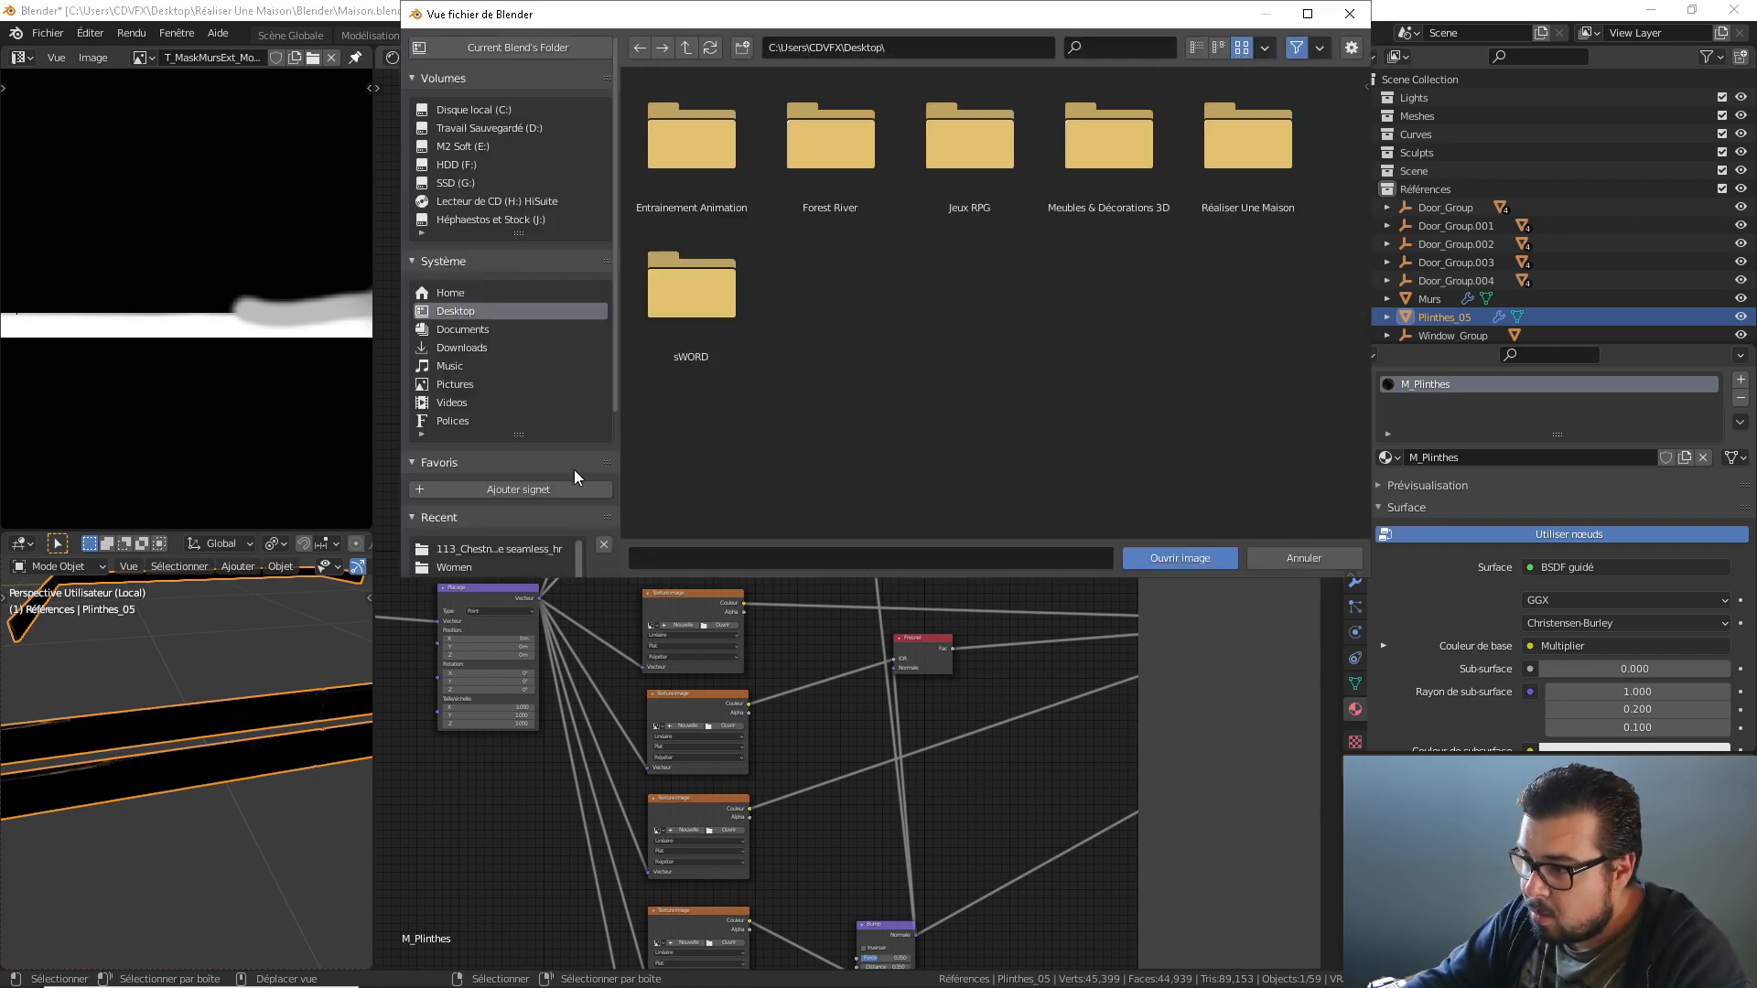
pyautogui.click(450, 548)
pyautogui.doubleClick(1124, 171)
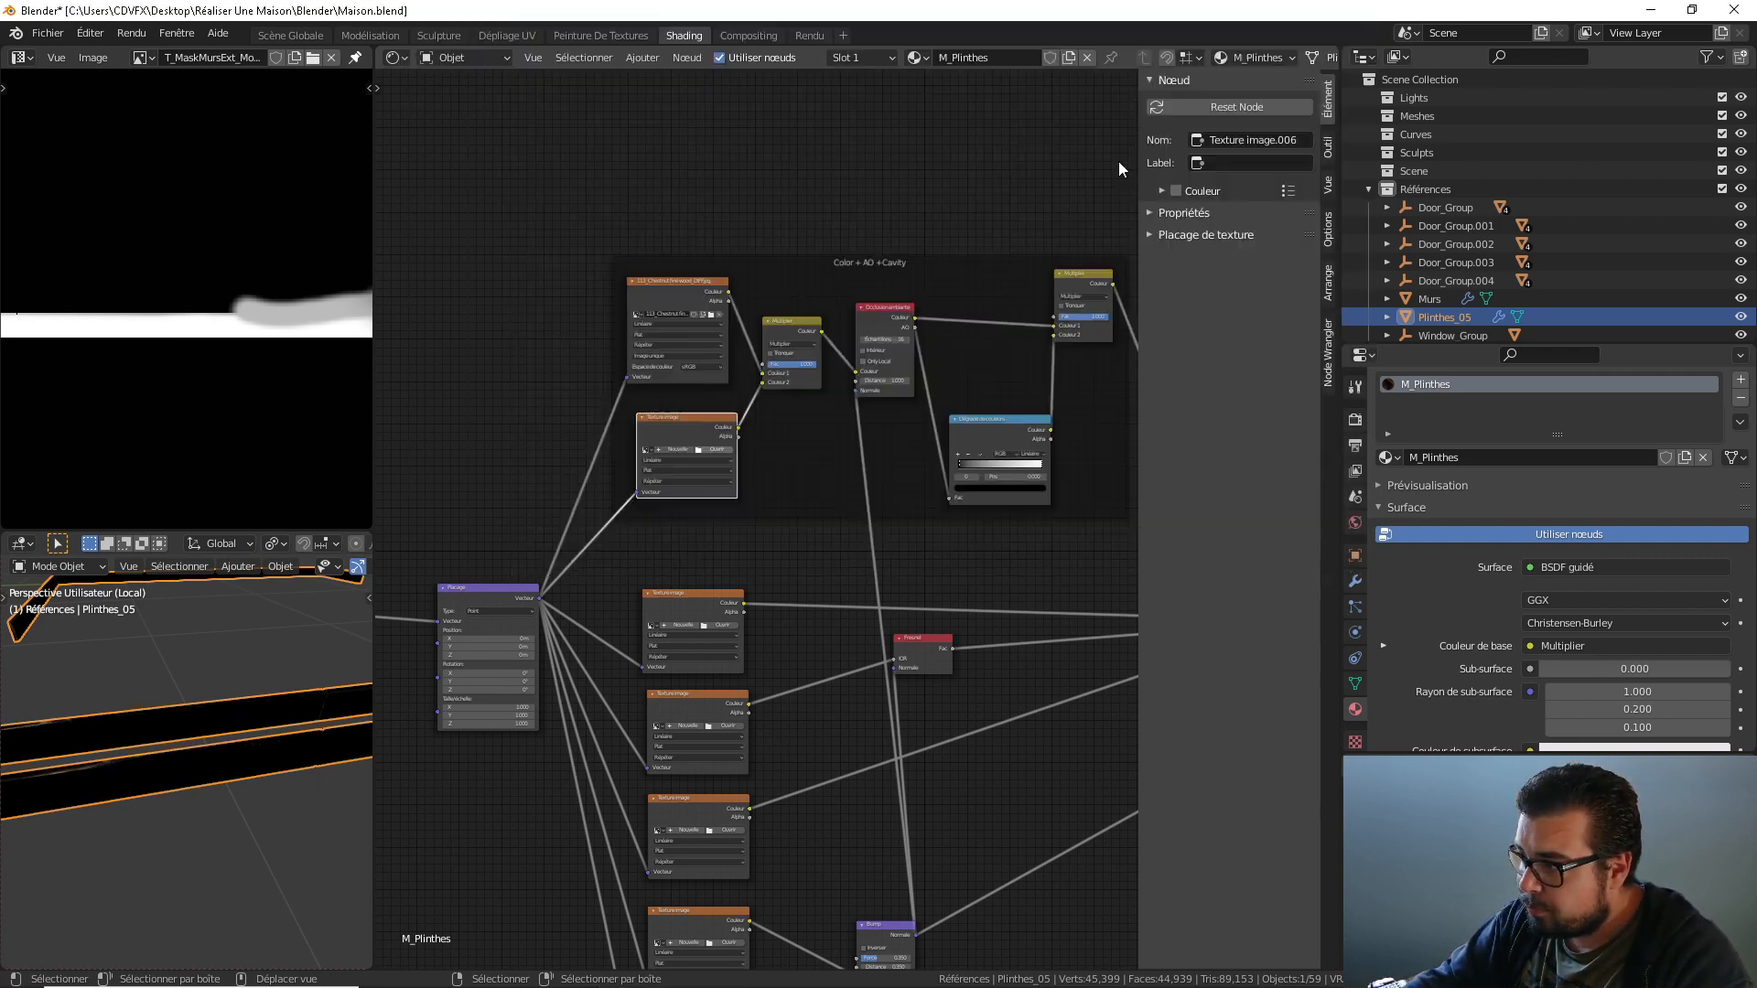
pyautogui.click(710, 502)
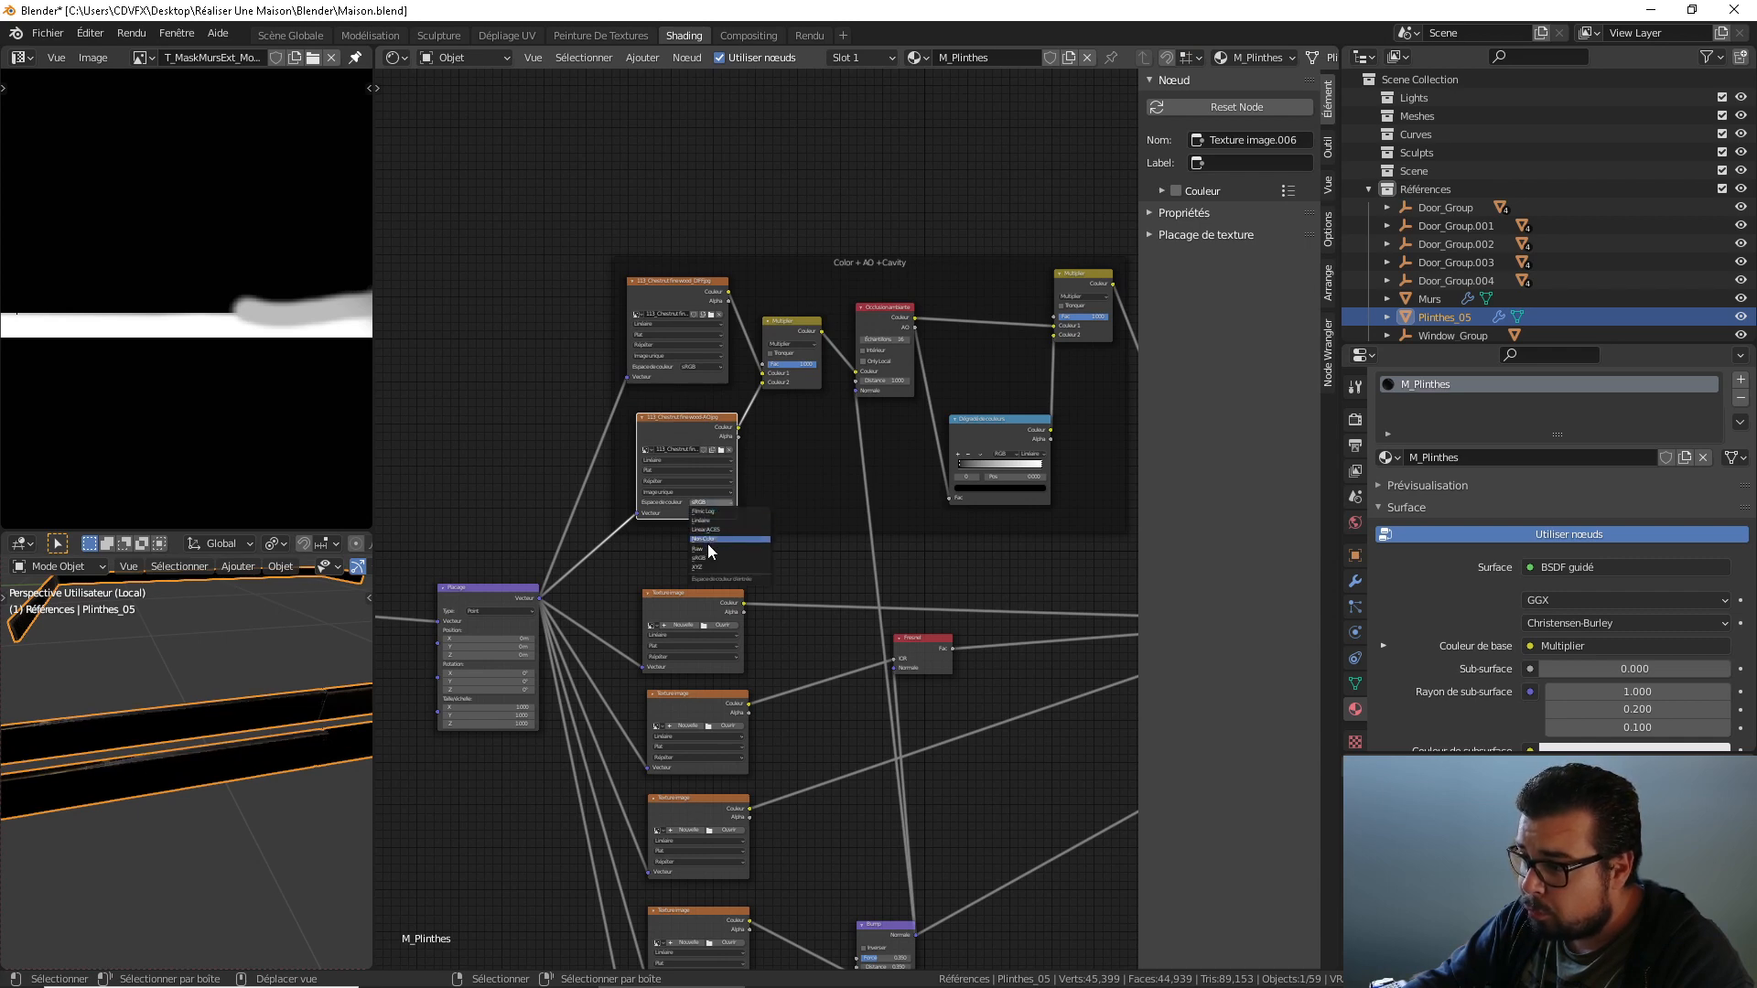
pyautogui.click(716, 539)
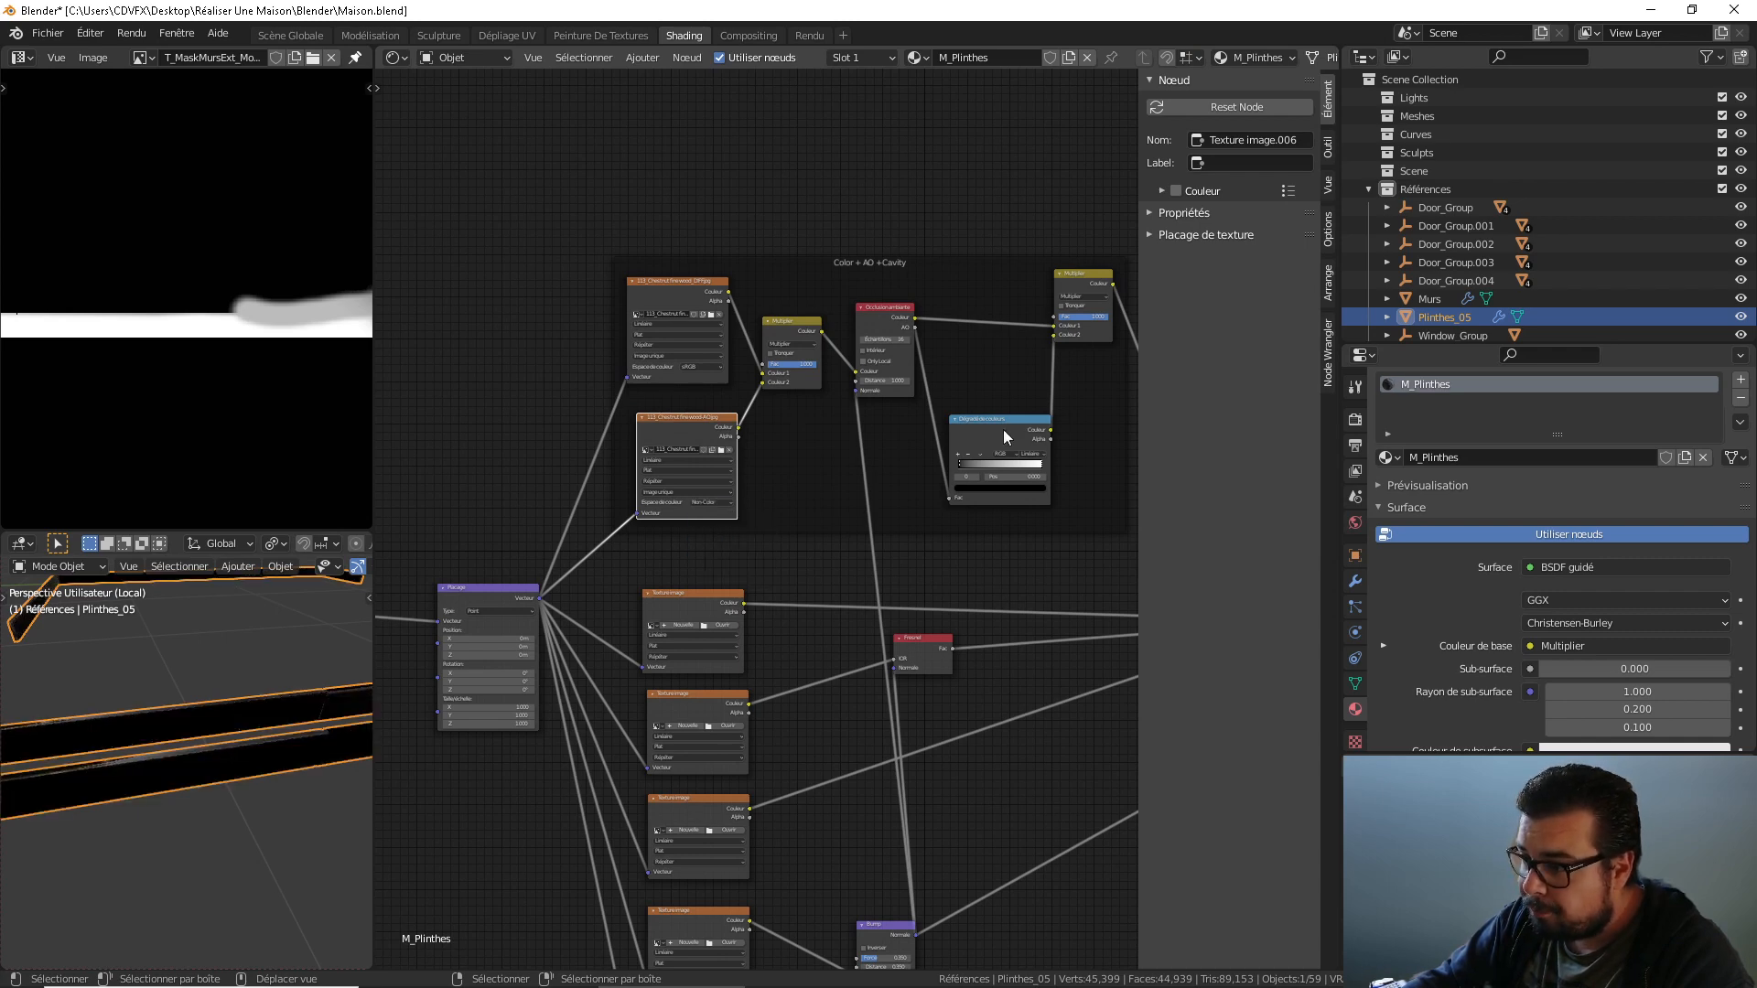
# Delete the empty image texture node that feeds the metallic input, just below the Color + AO + Cavity frame.
pyautogui.moveTo(867, 494); pyautogui.dragTo(719, 431, button='middle')
pyautogui.moveTo(688, 563); pyautogui.dragTo(708, 447, button='middle')
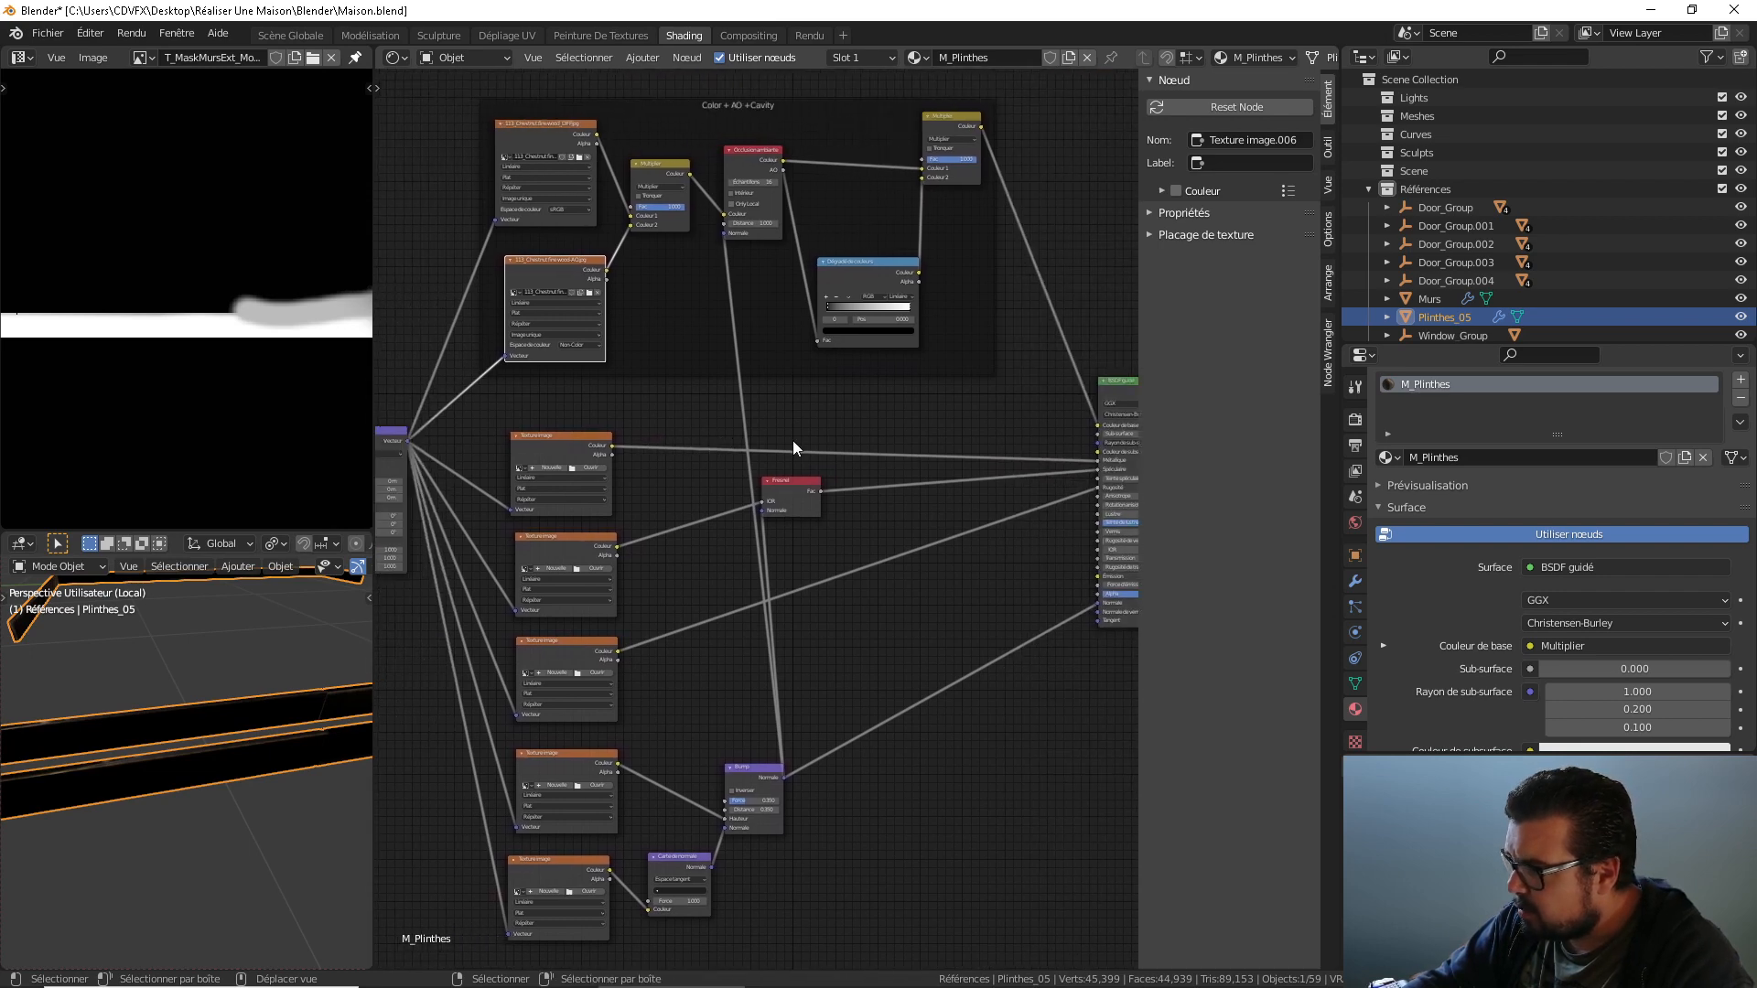
pyautogui.click(586, 436)
pyautogui.press('x')
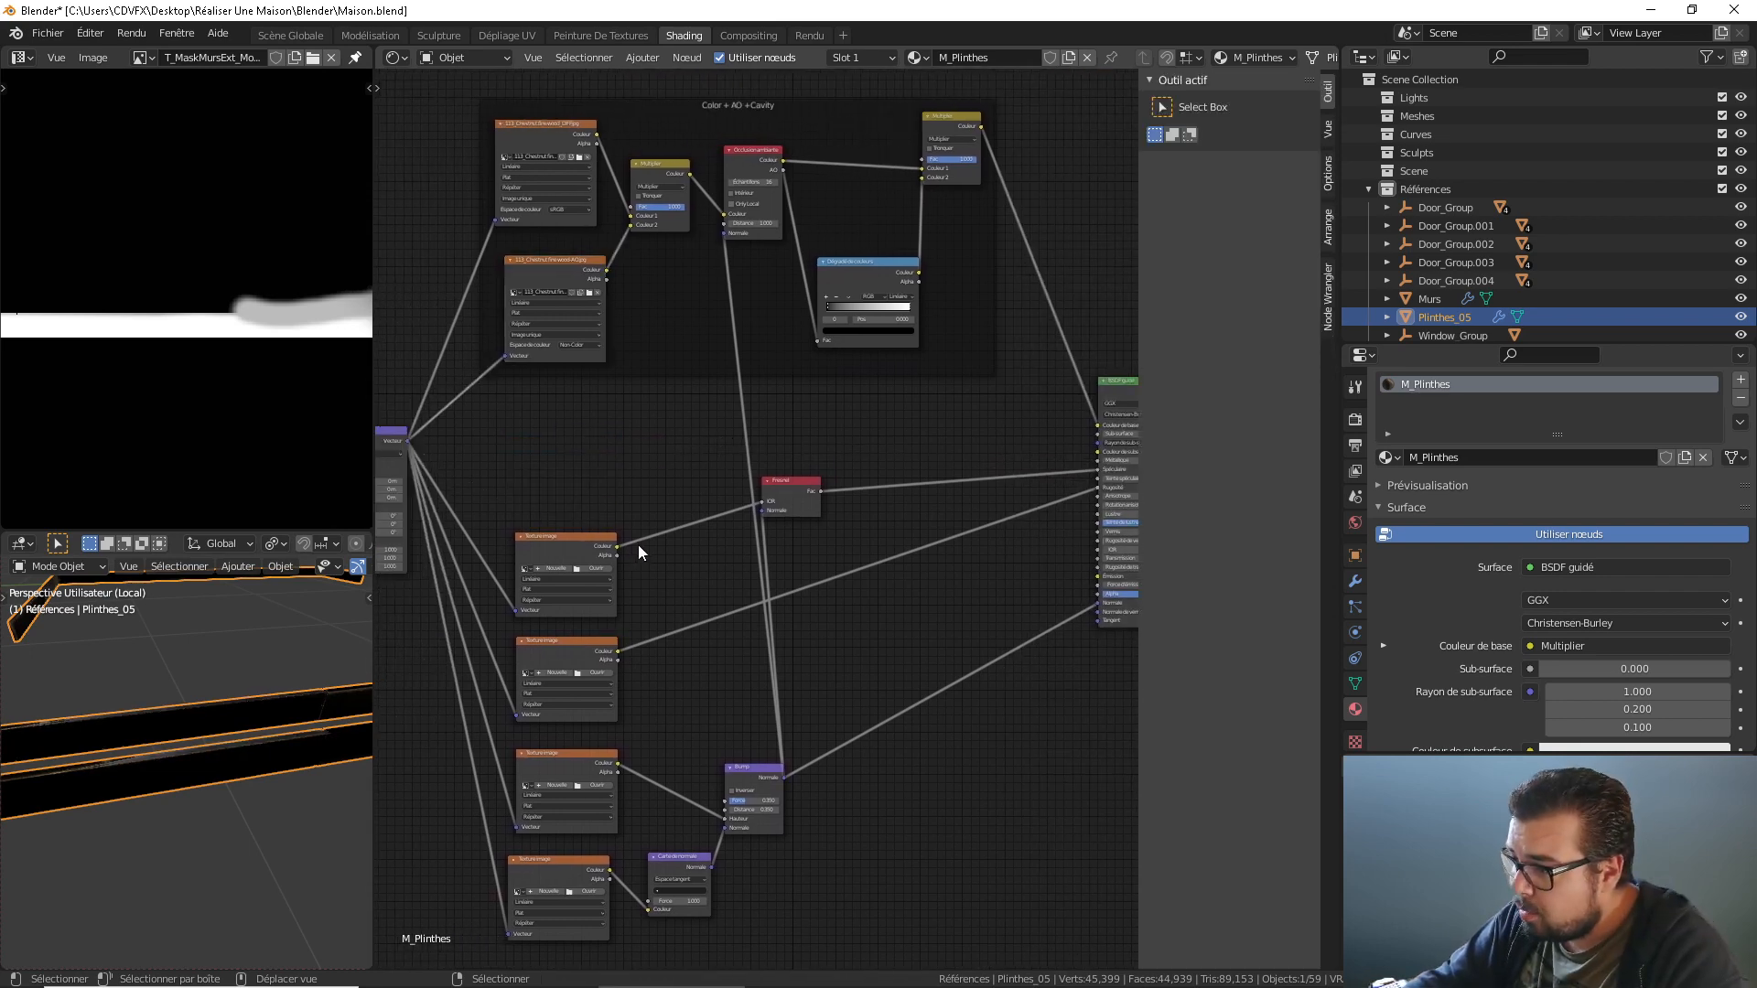
# Load 113_Chestnut fine wood_SPEC.jpg into the image texture linked to the Fresnel node and set its color space to Non-Color.
pyautogui.moveTo(638, 545); pyautogui.dragTo(590, 510, button='middle')
pyautogui.click(589, 520)
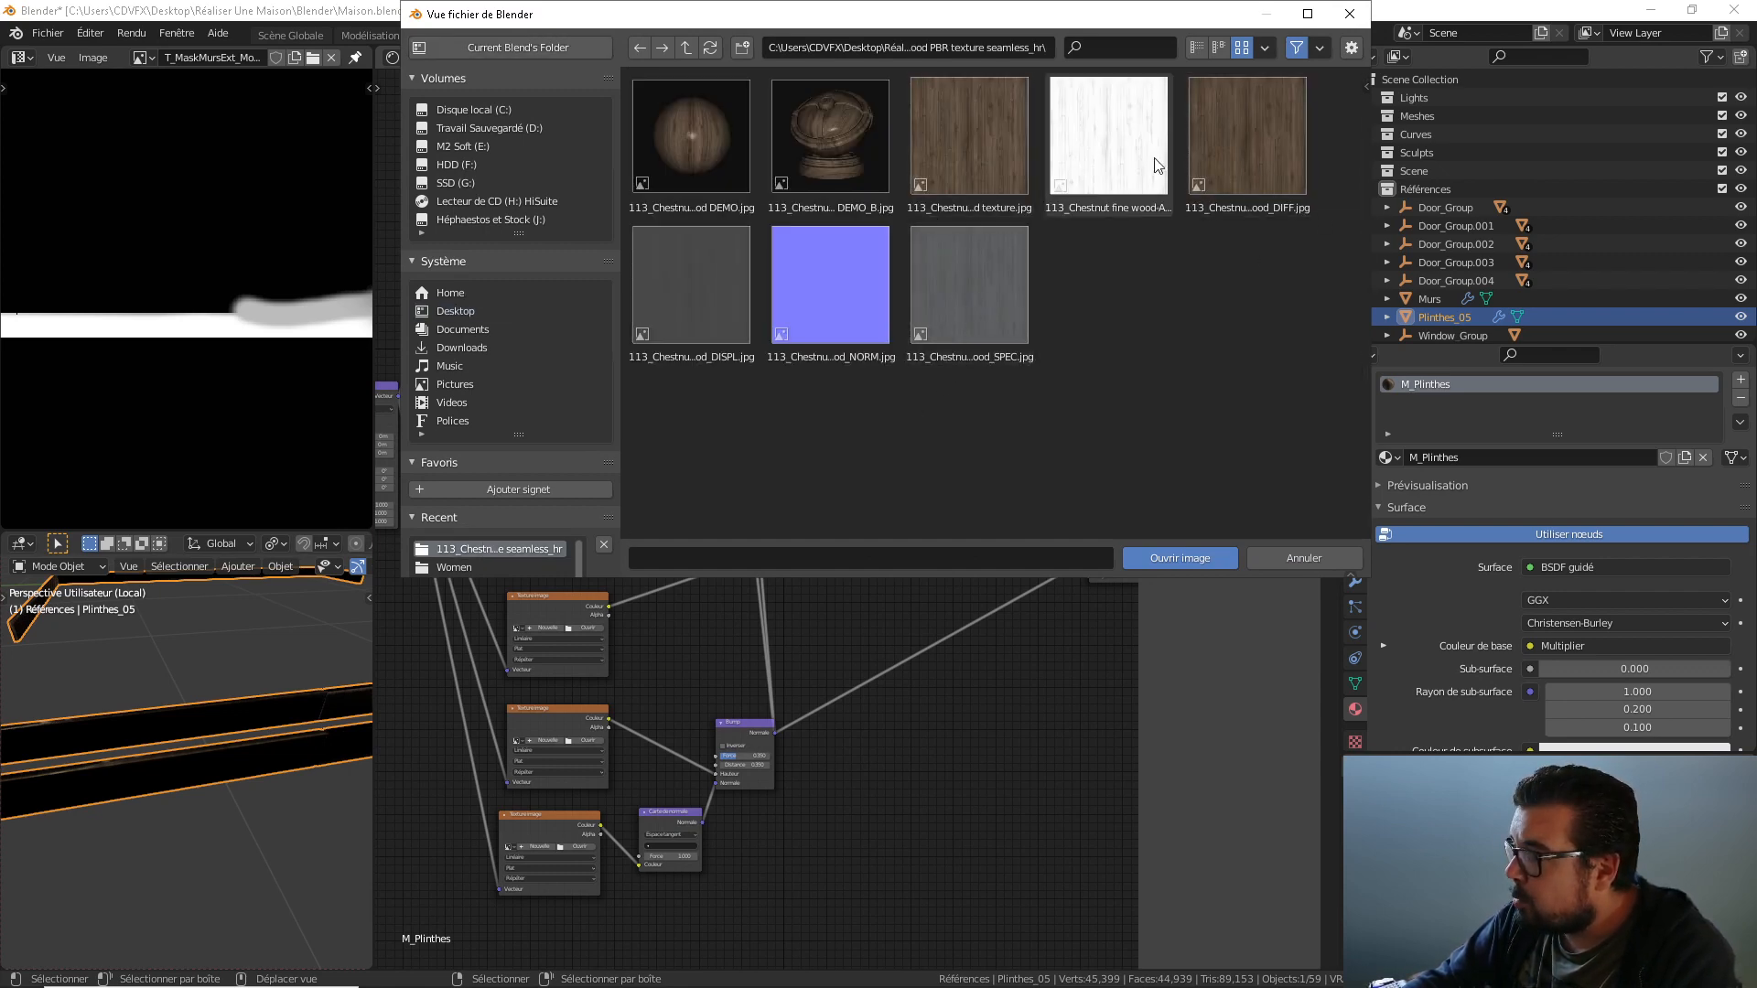
pyautogui.doubleClick(979, 310)
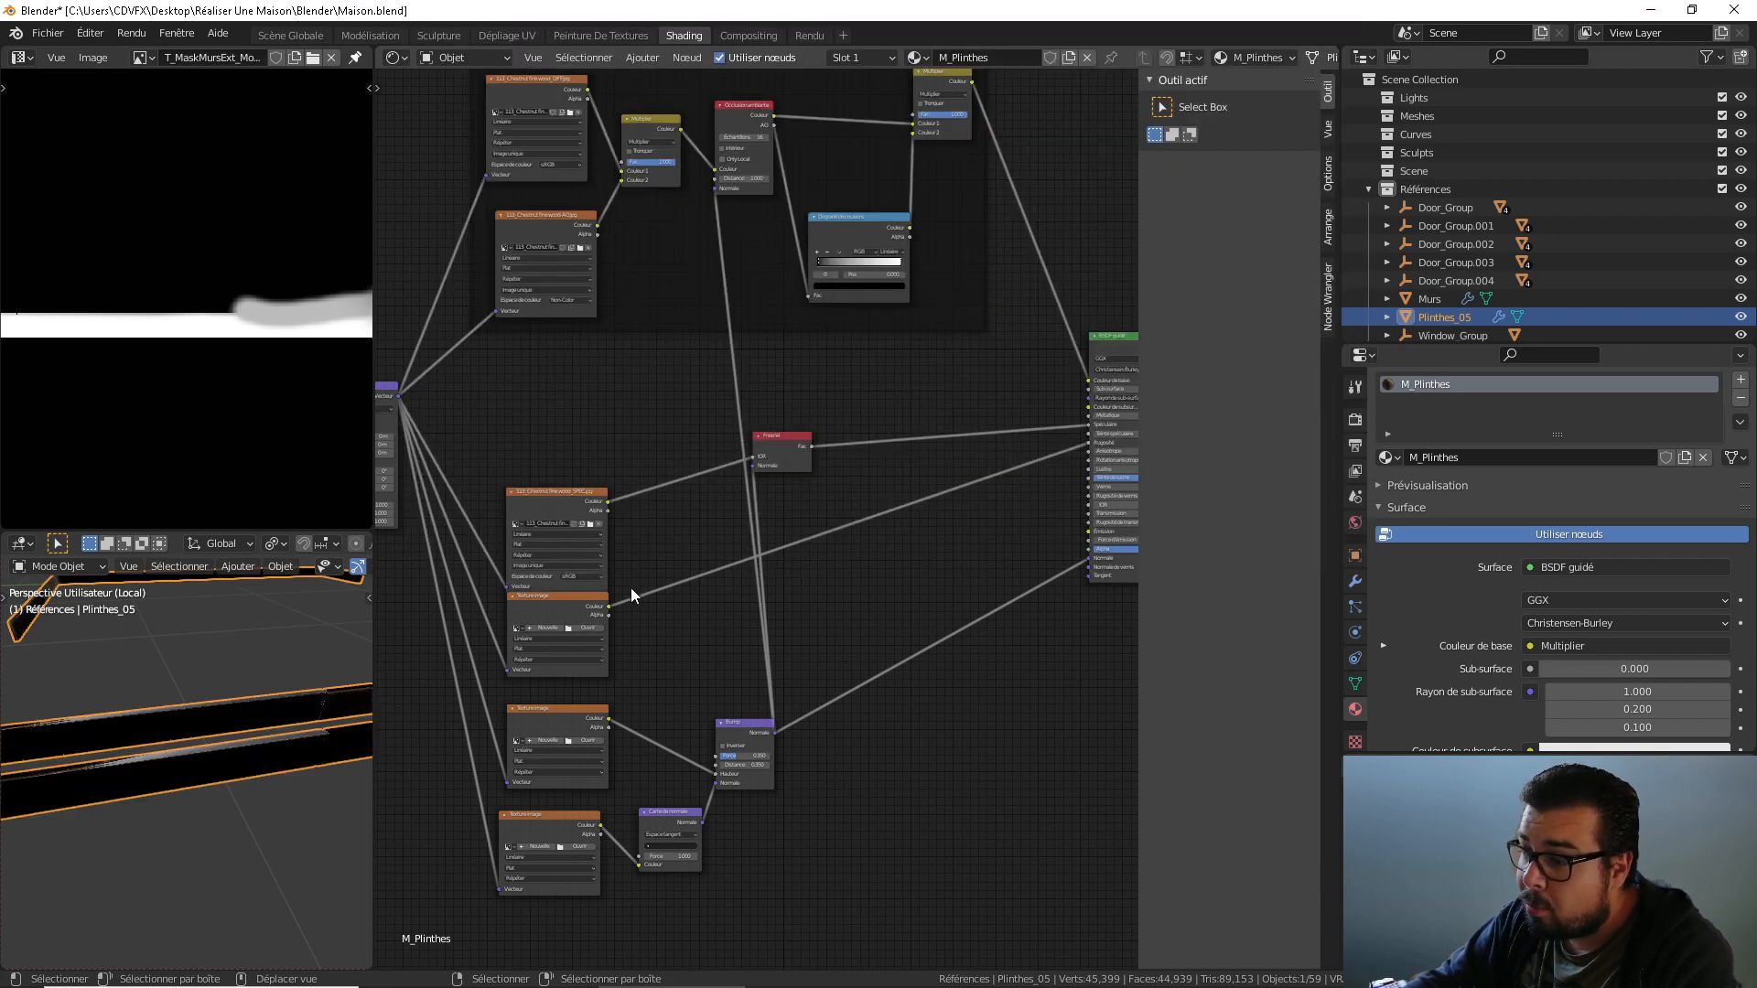
pyautogui.moveTo(630, 588); pyautogui.dragTo(643, 566, button='middle')
pyautogui.click(618, 572)
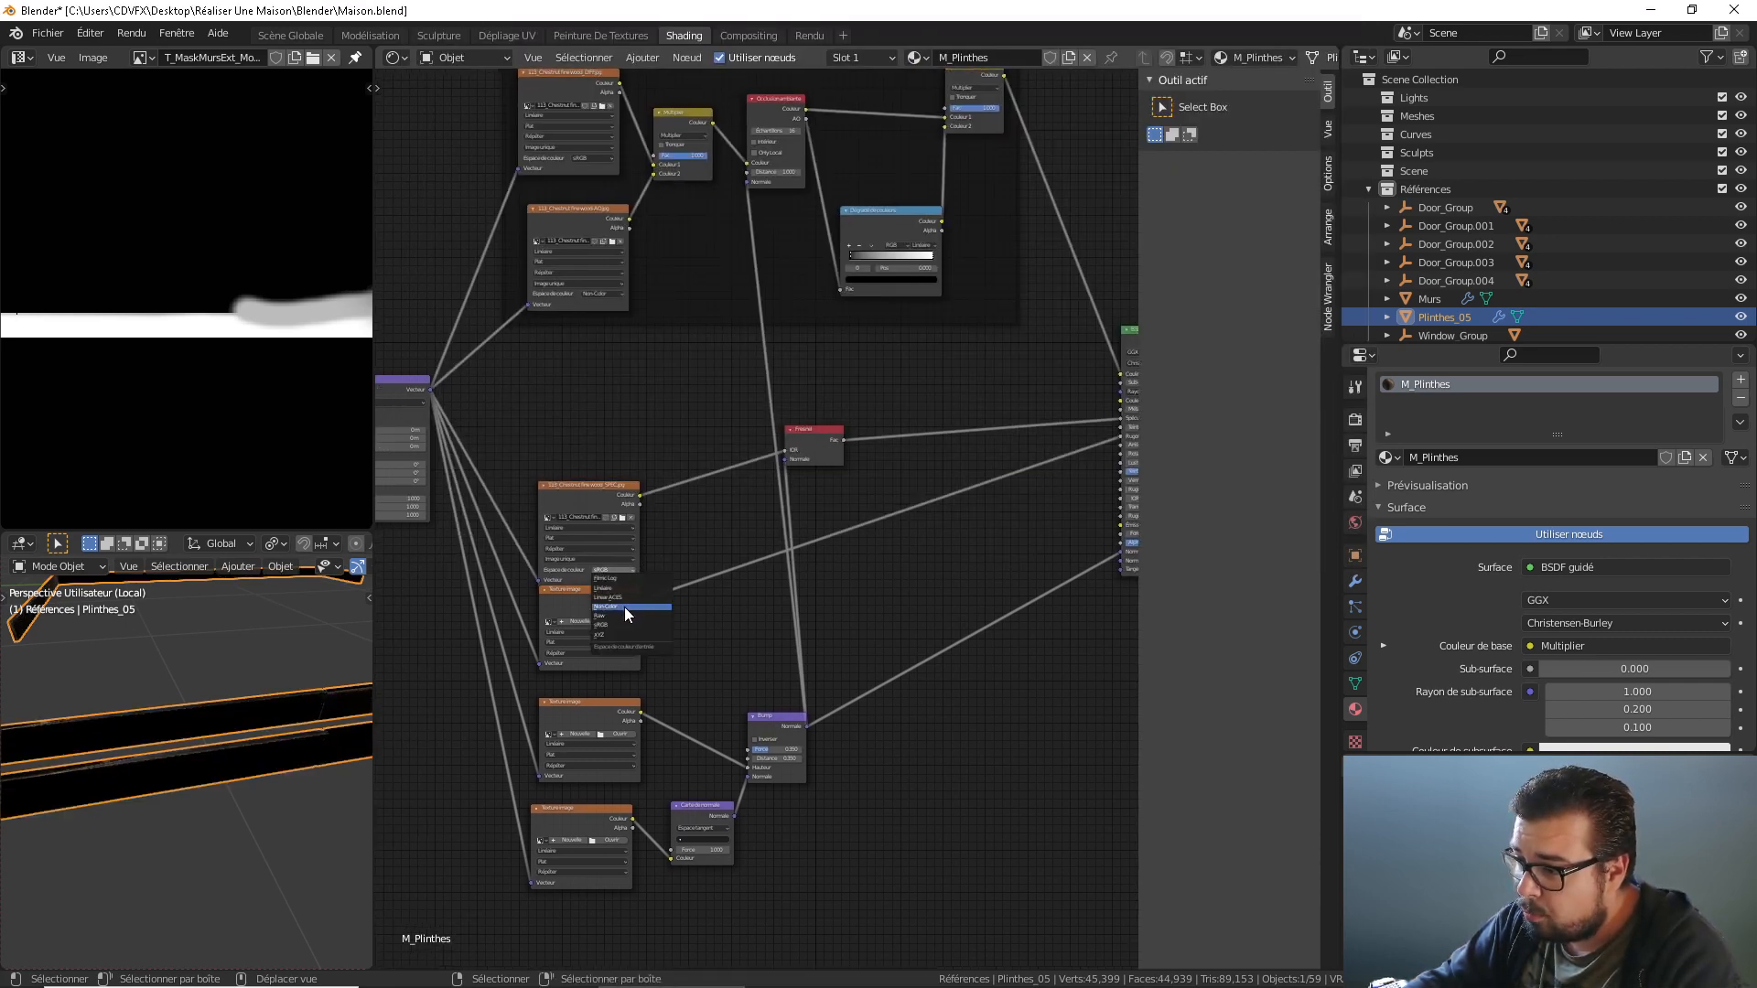
pyautogui.click(624, 607)
# Replace the empty roughness texture node with an Invert node, linking the SPEC texture's color through it to the shader's roughness.
pyautogui.click(614, 595)
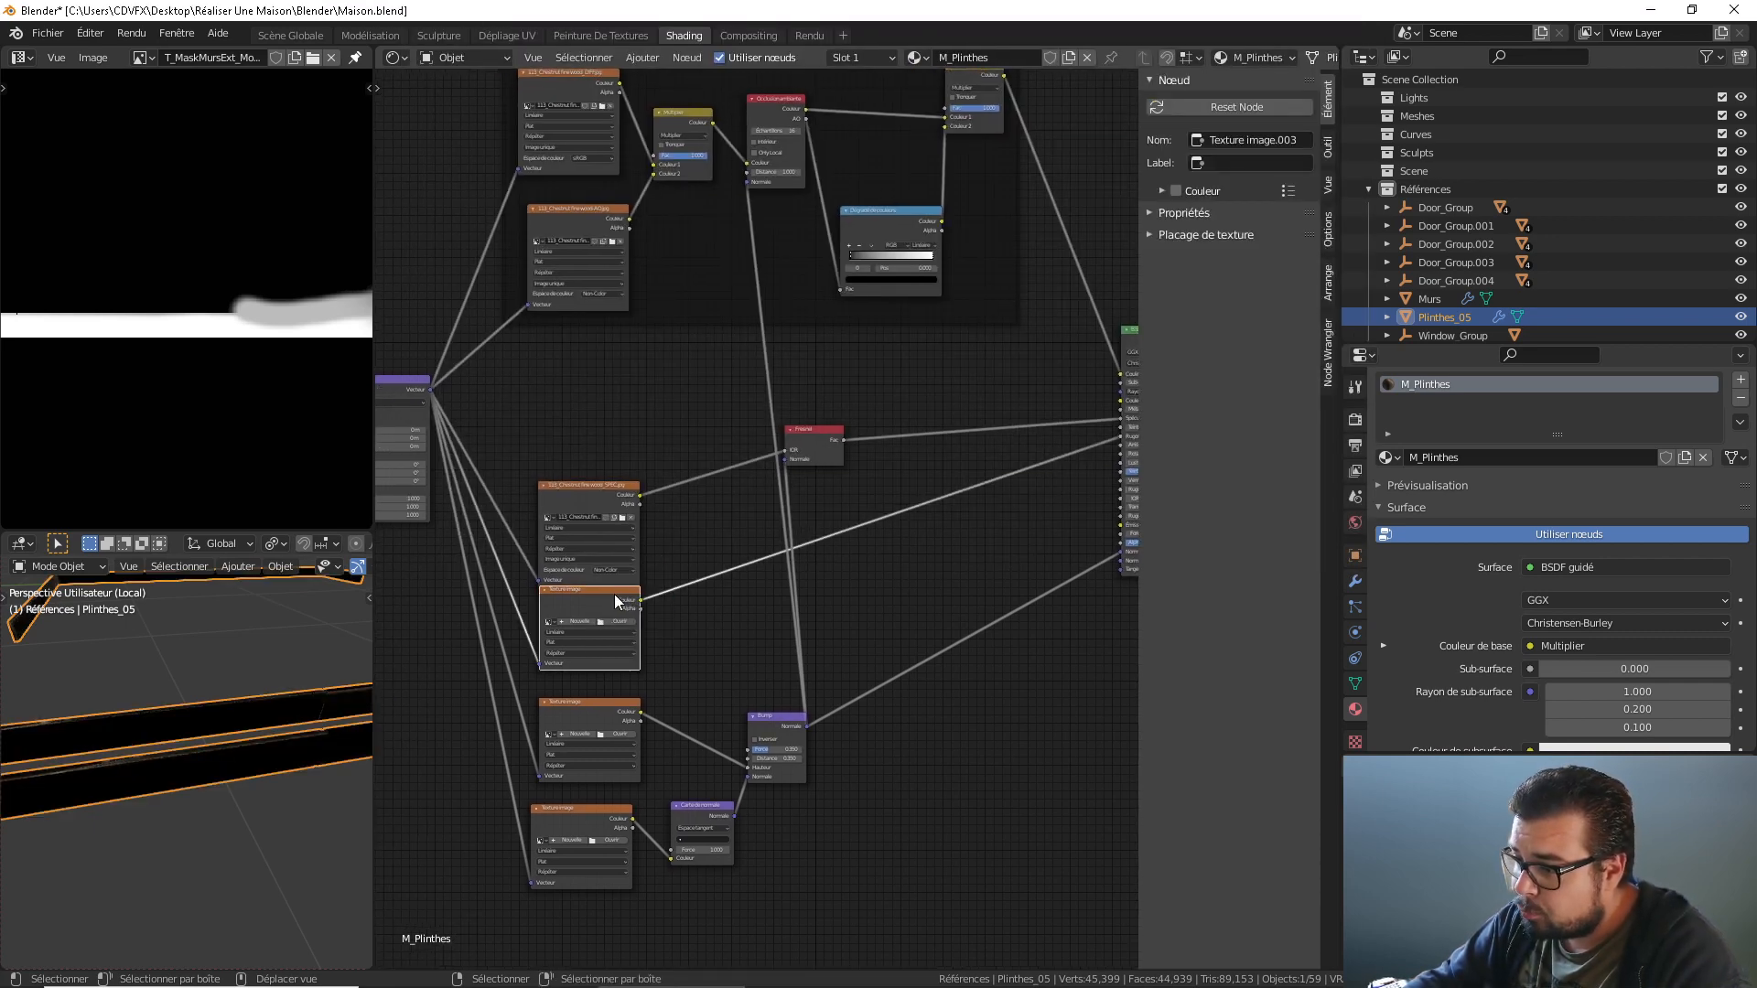
pyautogui.press('x')
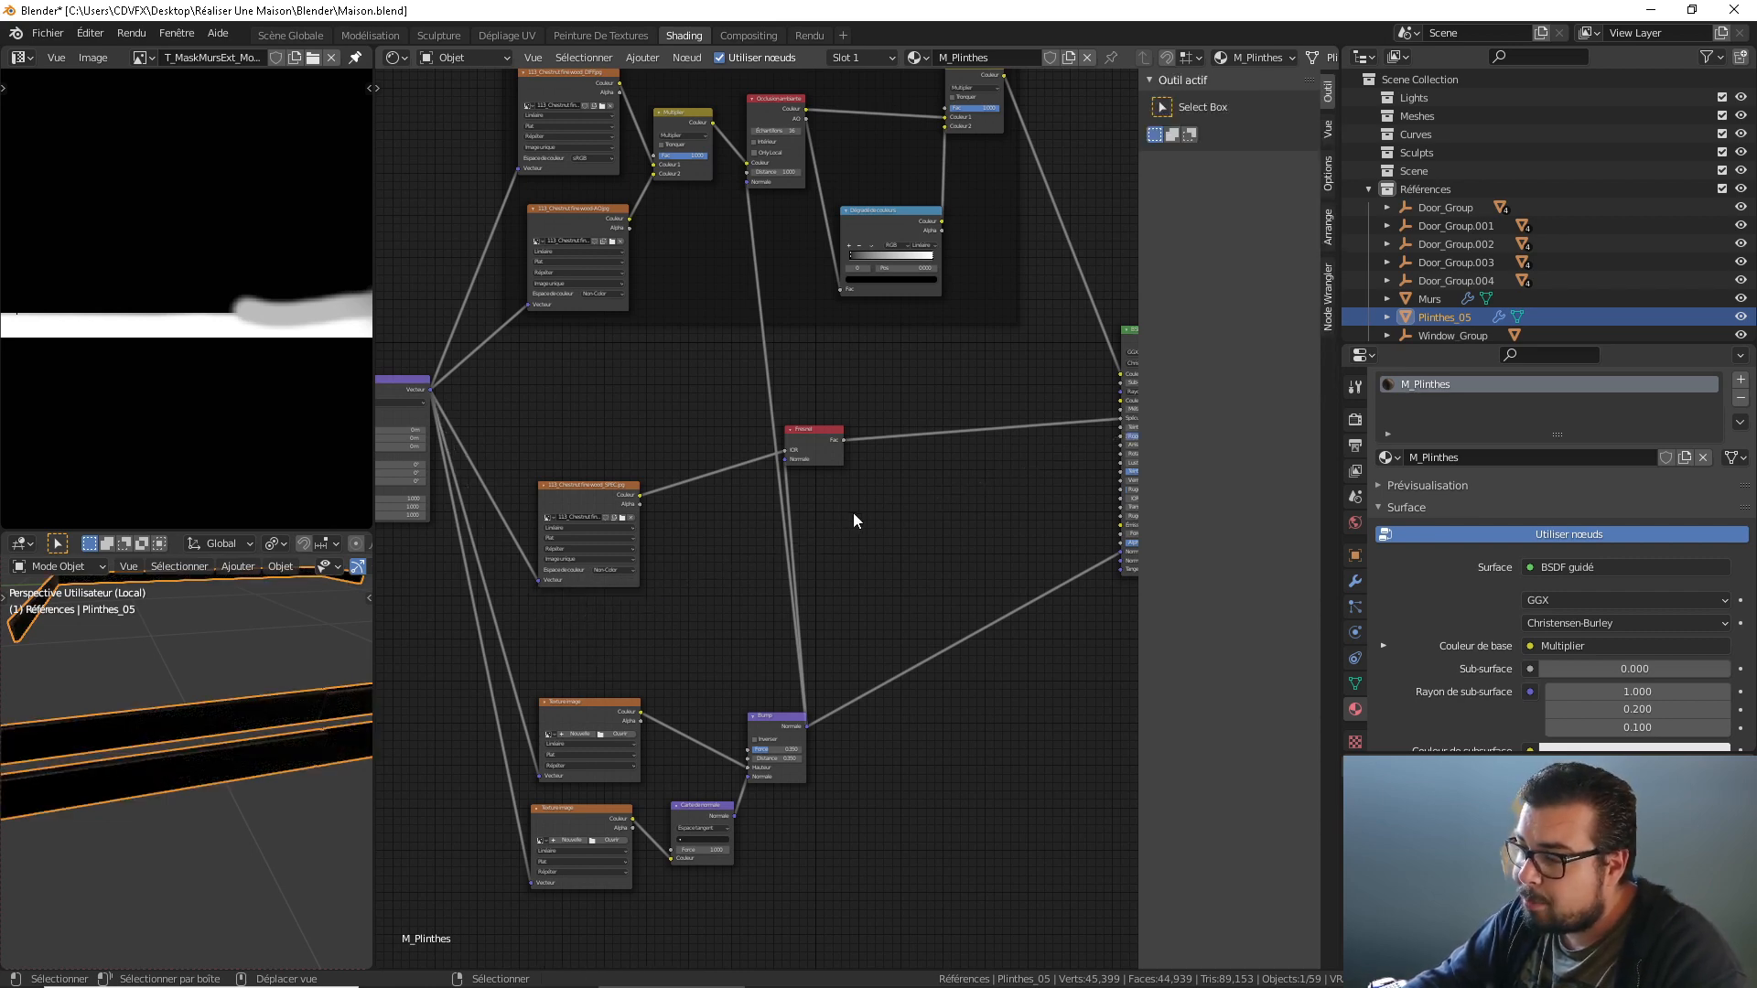
pyautogui.hotkey('shift', 'a')
pyautogui.moveTo(798, 514)
pyautogui.click(902, 552)
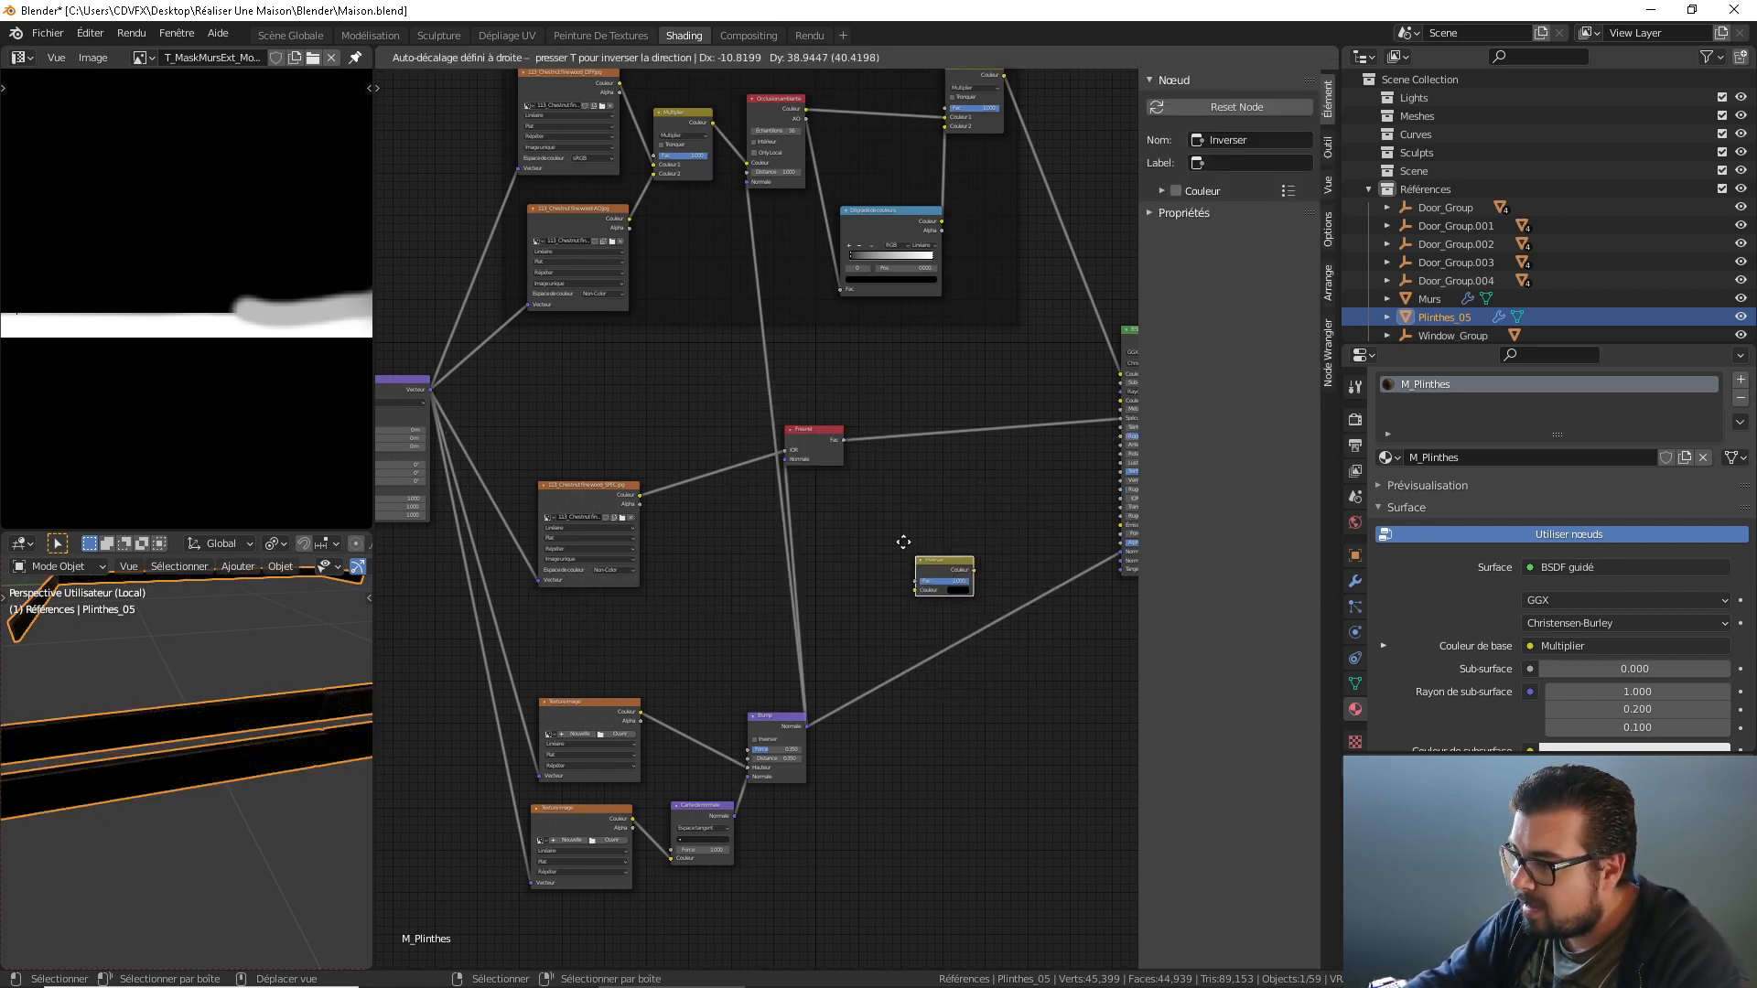
pyautogui.click(857, 494)
pyautogui.moveTo(640, 495); pyautogui.dragTo(873, 543)
pyautogui.moveTo(960, 512); pyautogui.dragTo(872, 534, button='middle')
pyautogui.moveTo(841, 545); pyautogui.dragTo(1031, 459)
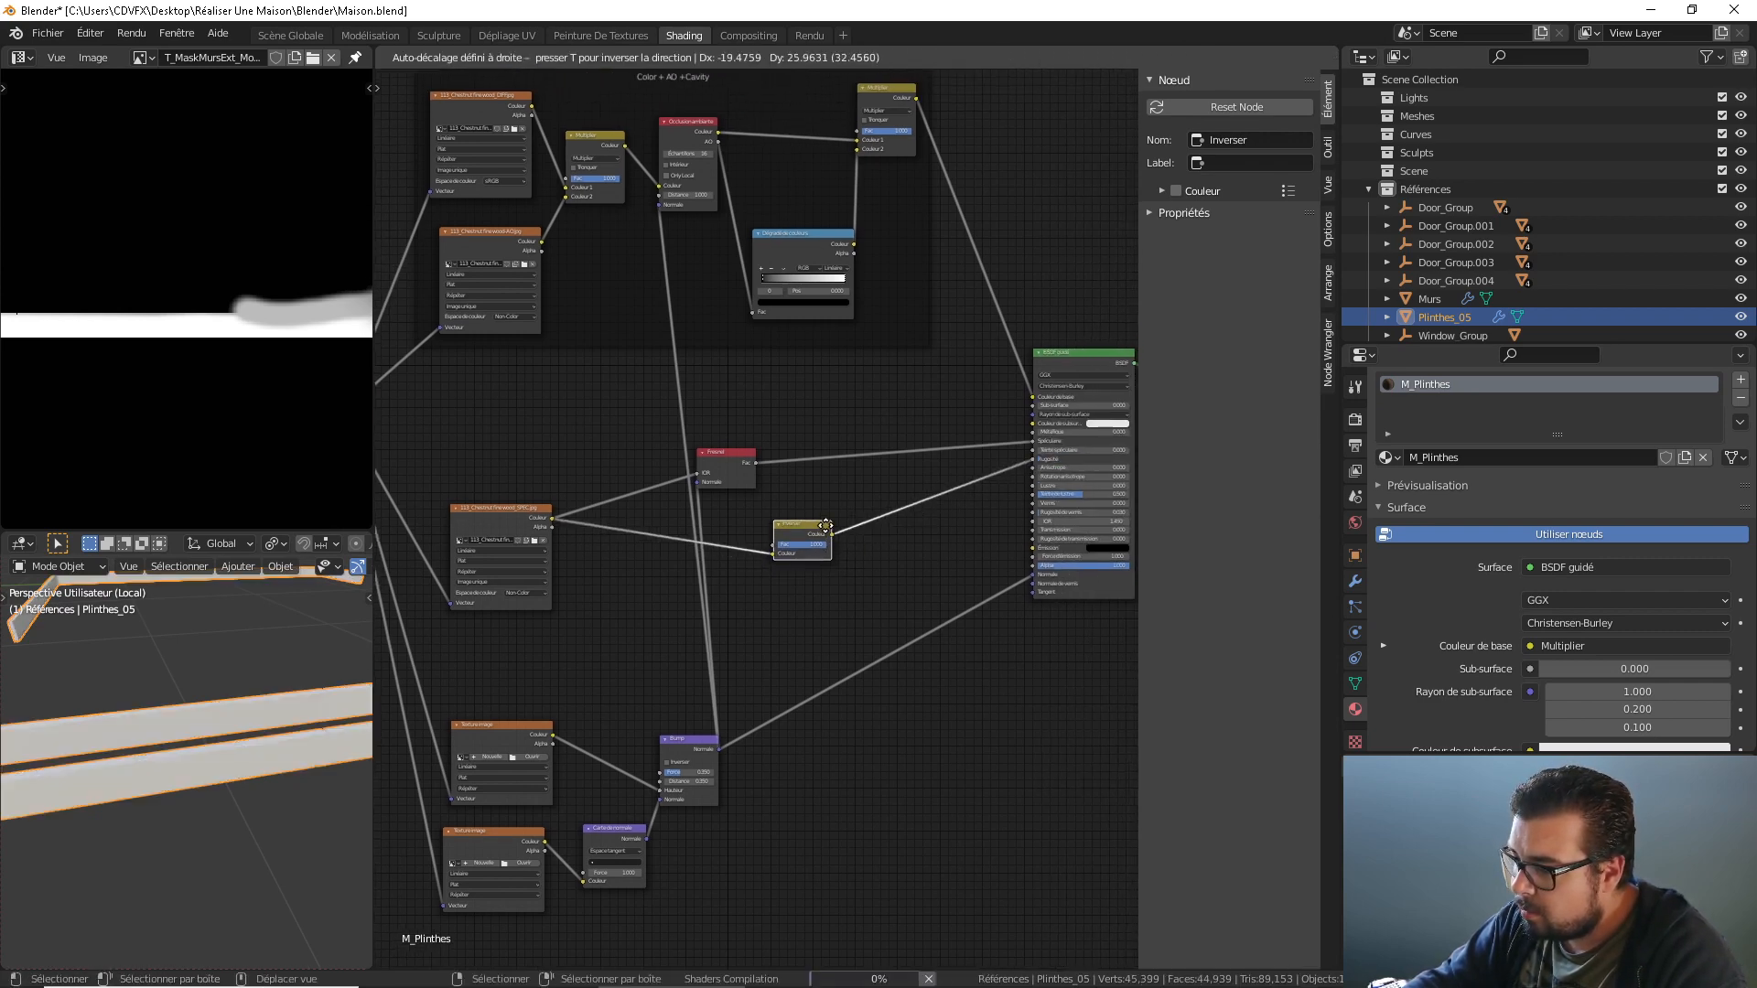
# Load 113_Chestnut fine wood_DISPL.jpg into the image texture linked to the Bump height and set its color space to Non-Color.
pyautogui.moveTo(648, 657); pyautogui.dragTo(722, 584, button='middle')
pyautogui.click(621, 690)
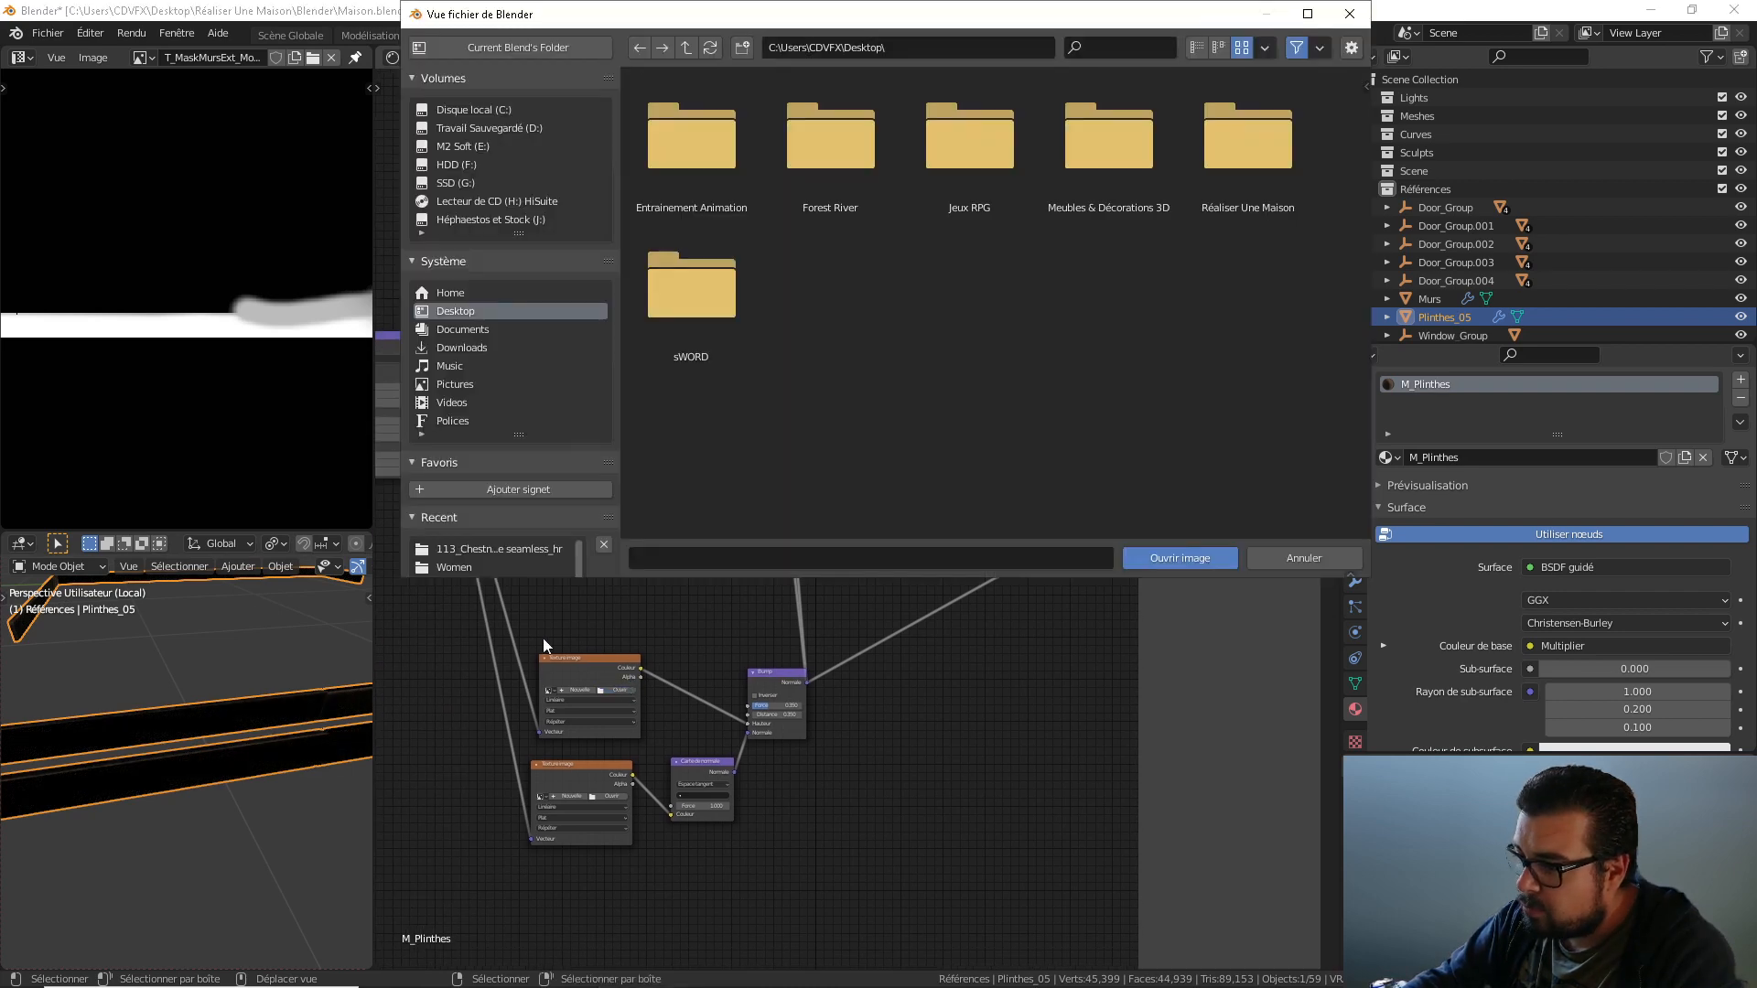
pyautogui.click(507, 550)
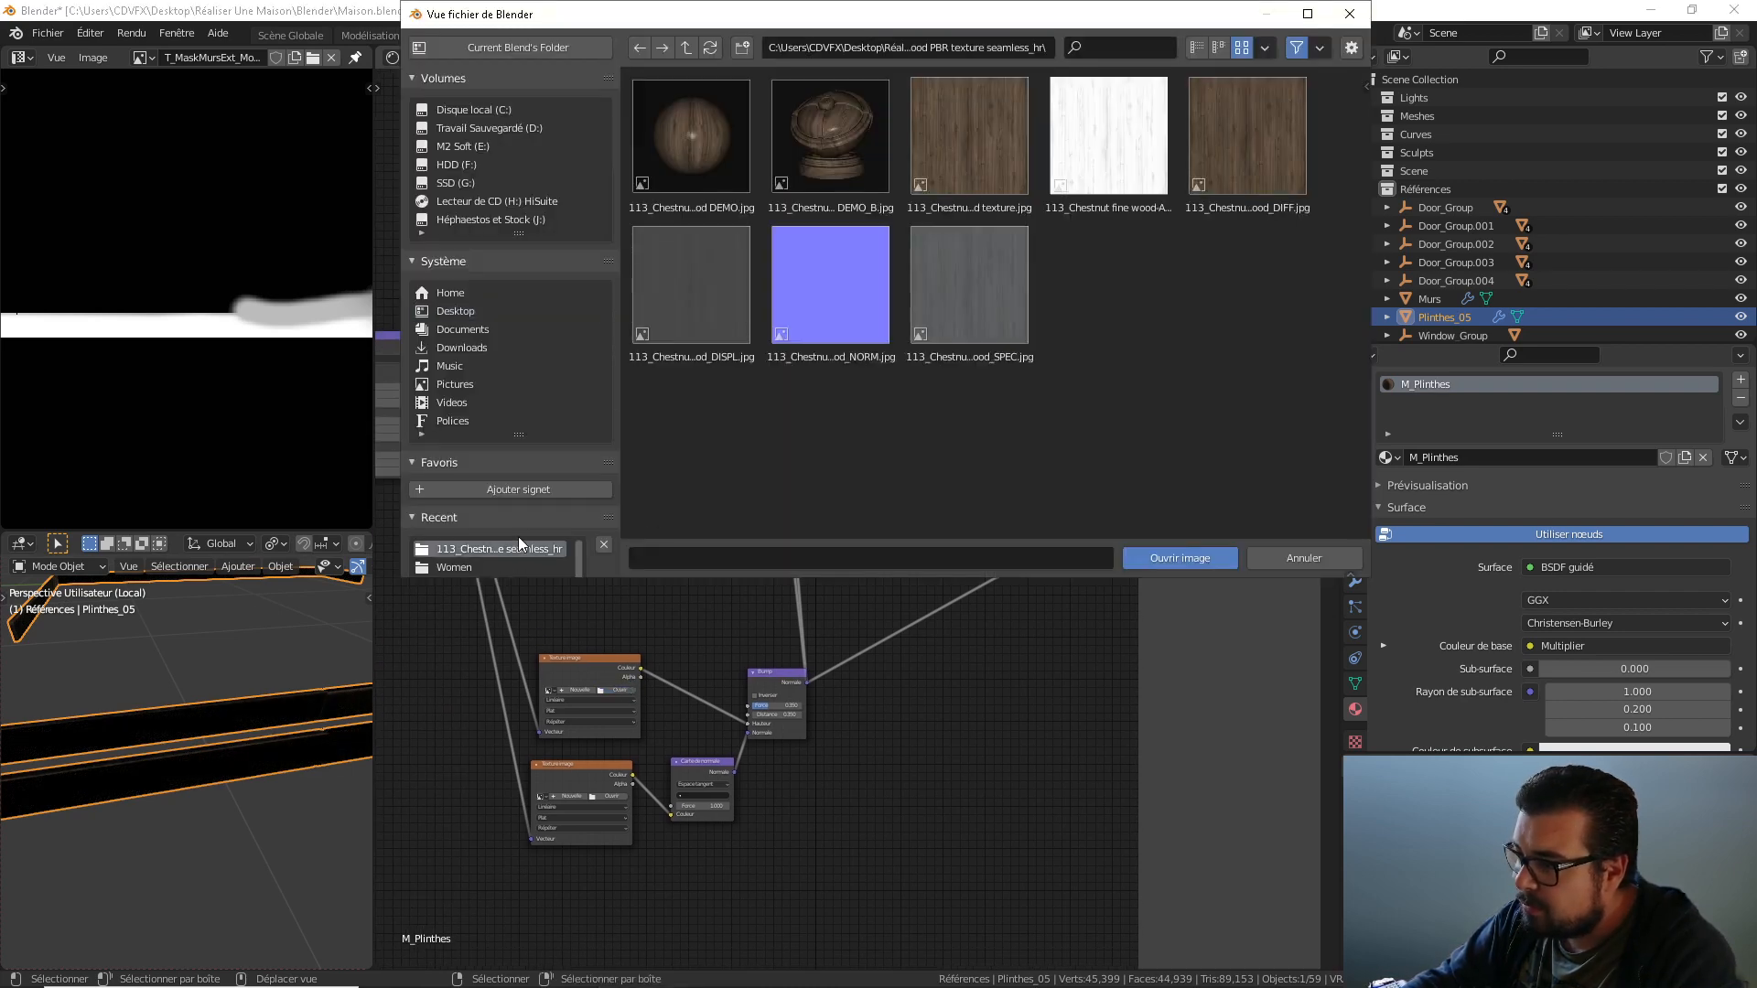
pyautogui.doubleClick(701, 341)
pyautogui.moveTo(617, 653); pyautogui.dragTo(661, 594, button='middle')
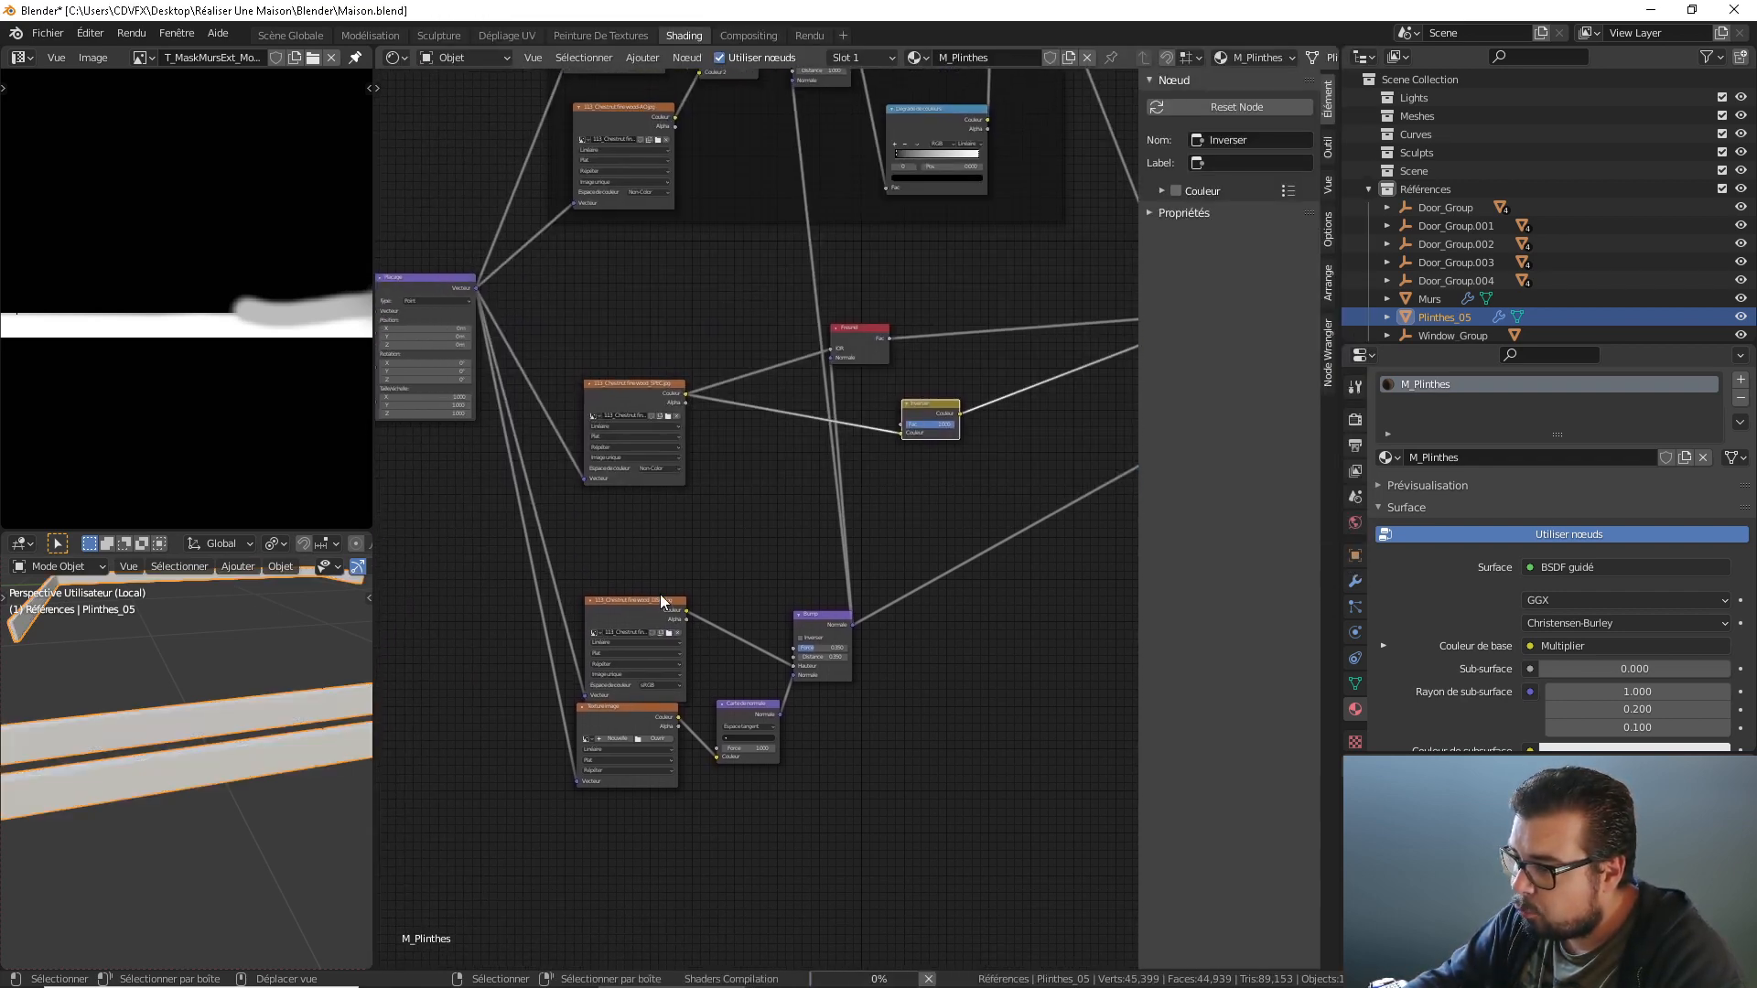
pyautogui.click(660, 686)
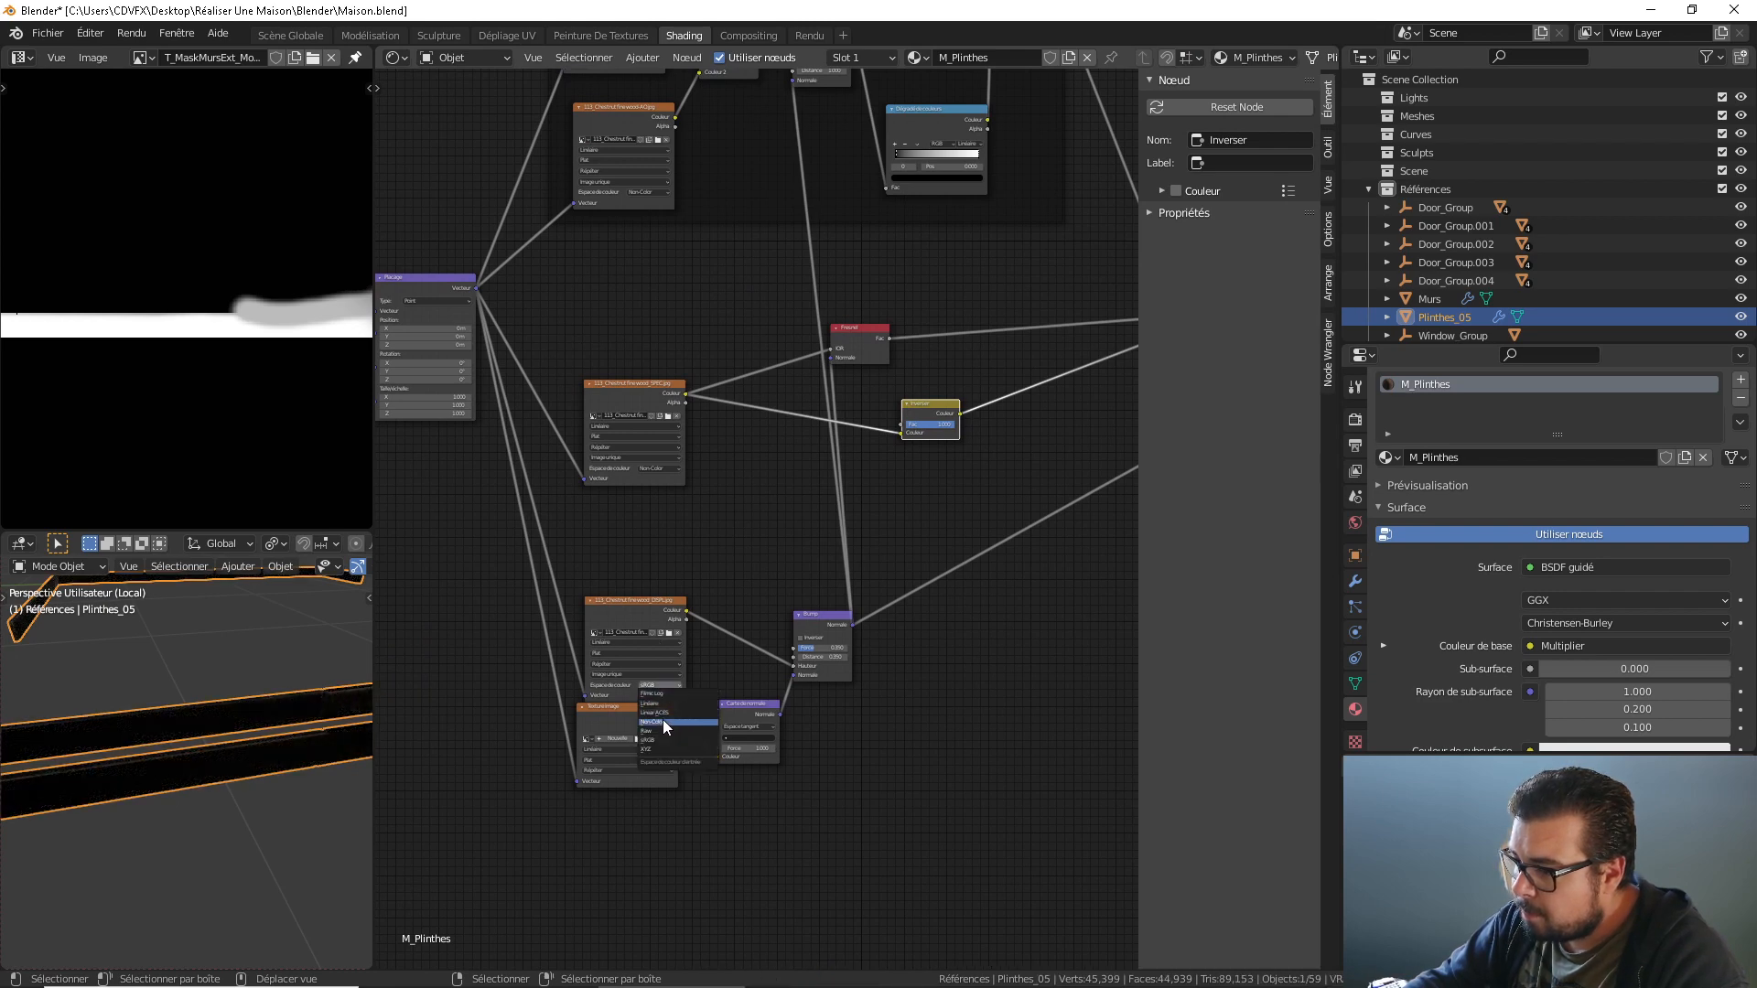
pyautogui.click(662, 719)
# Load 113_Chestnut fine wood_NORM.jpg into the normal map's image texture, set it to Non-Color, and move the node slightly down.
pyautogui.click(657, 737)
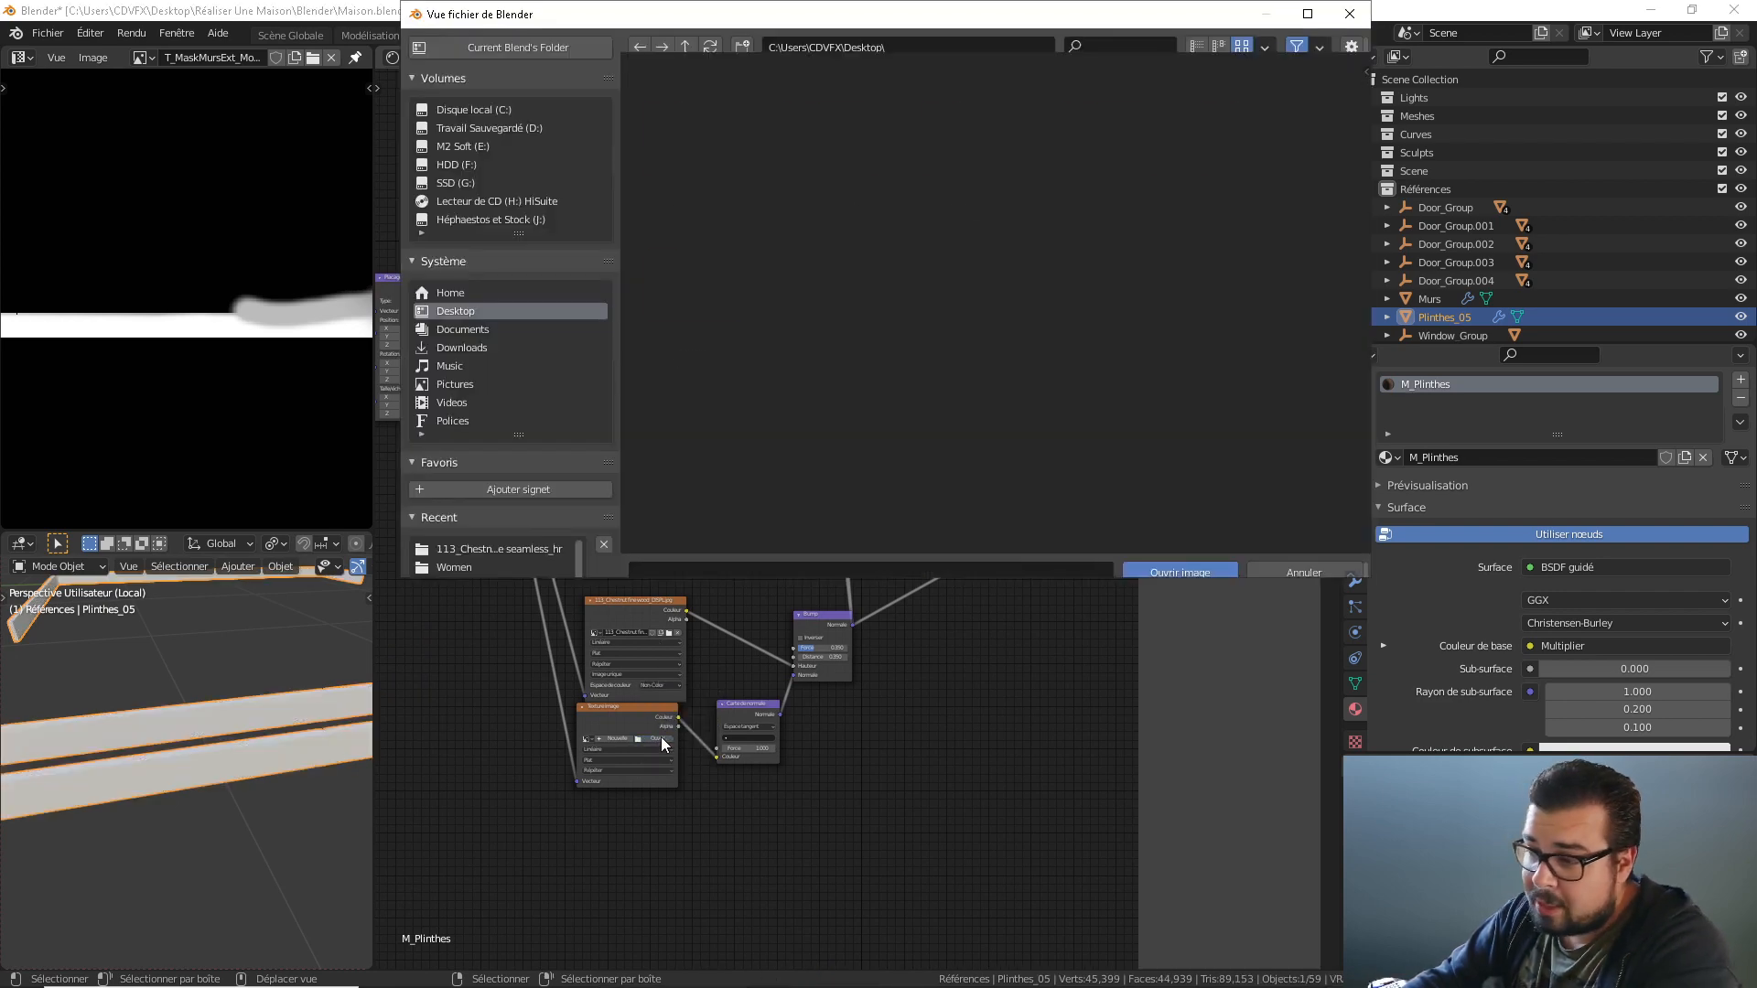
pyautogui.moveTo(233, 761); pyautogui.dragTo(69, 663, button='middle')
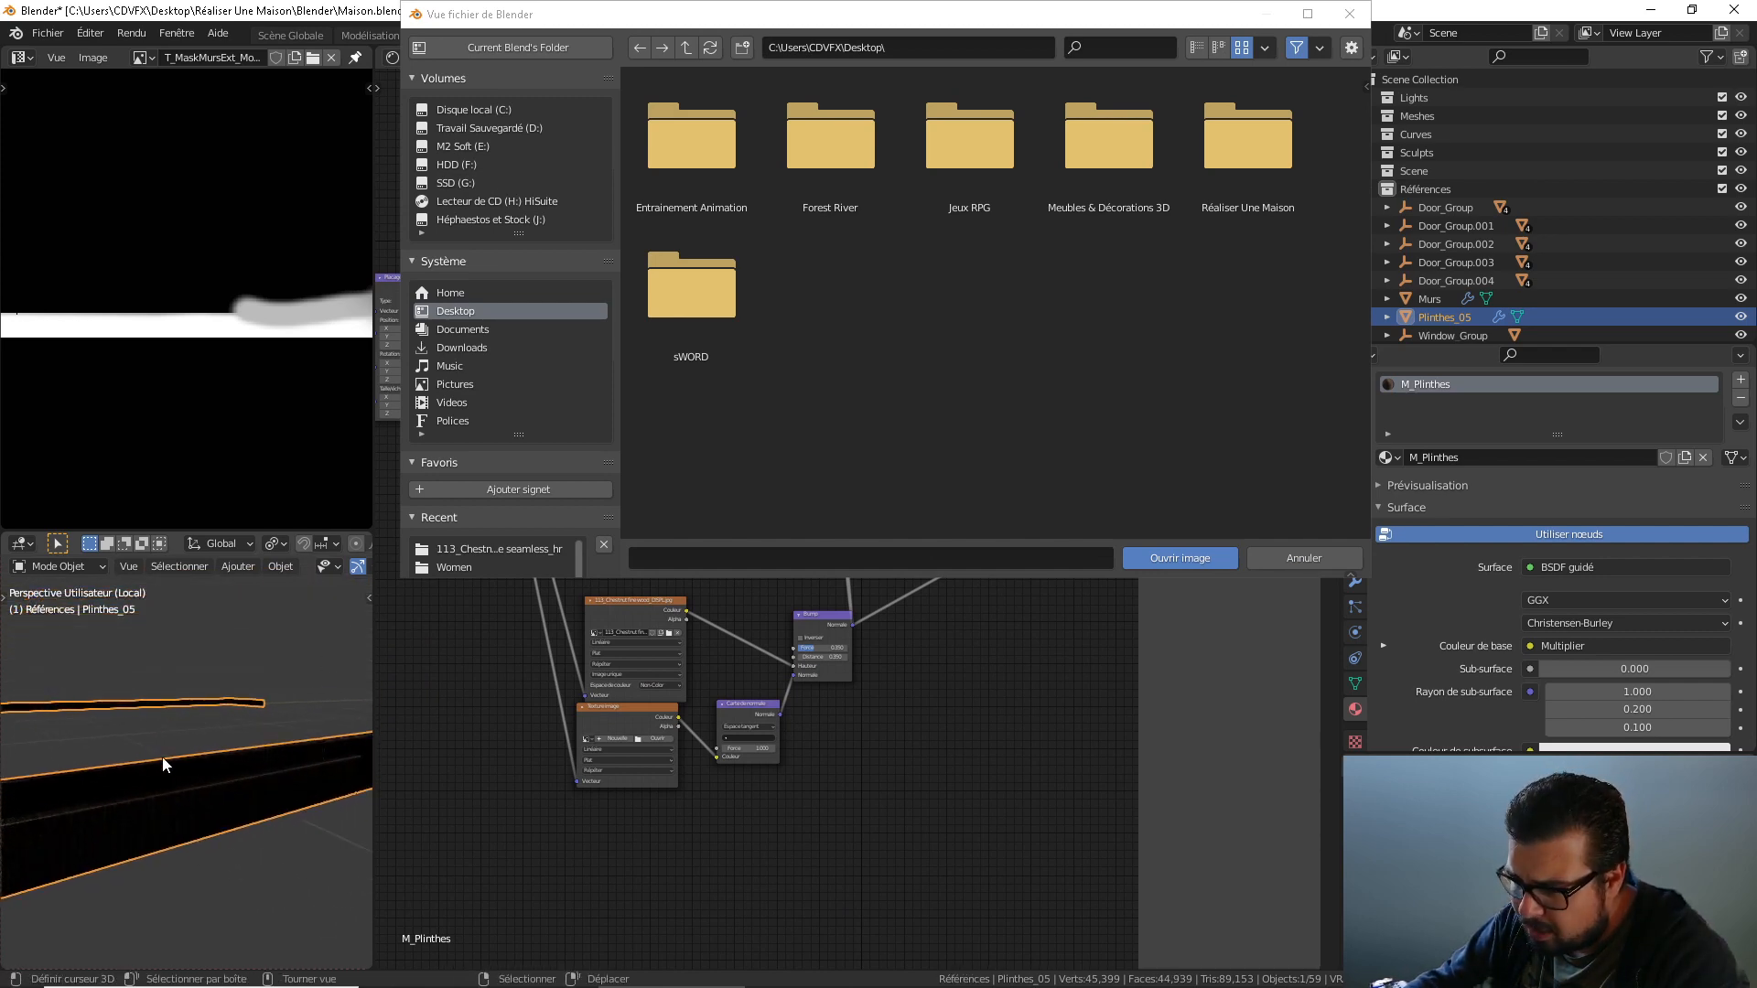
pyautogui.click(519, 549)
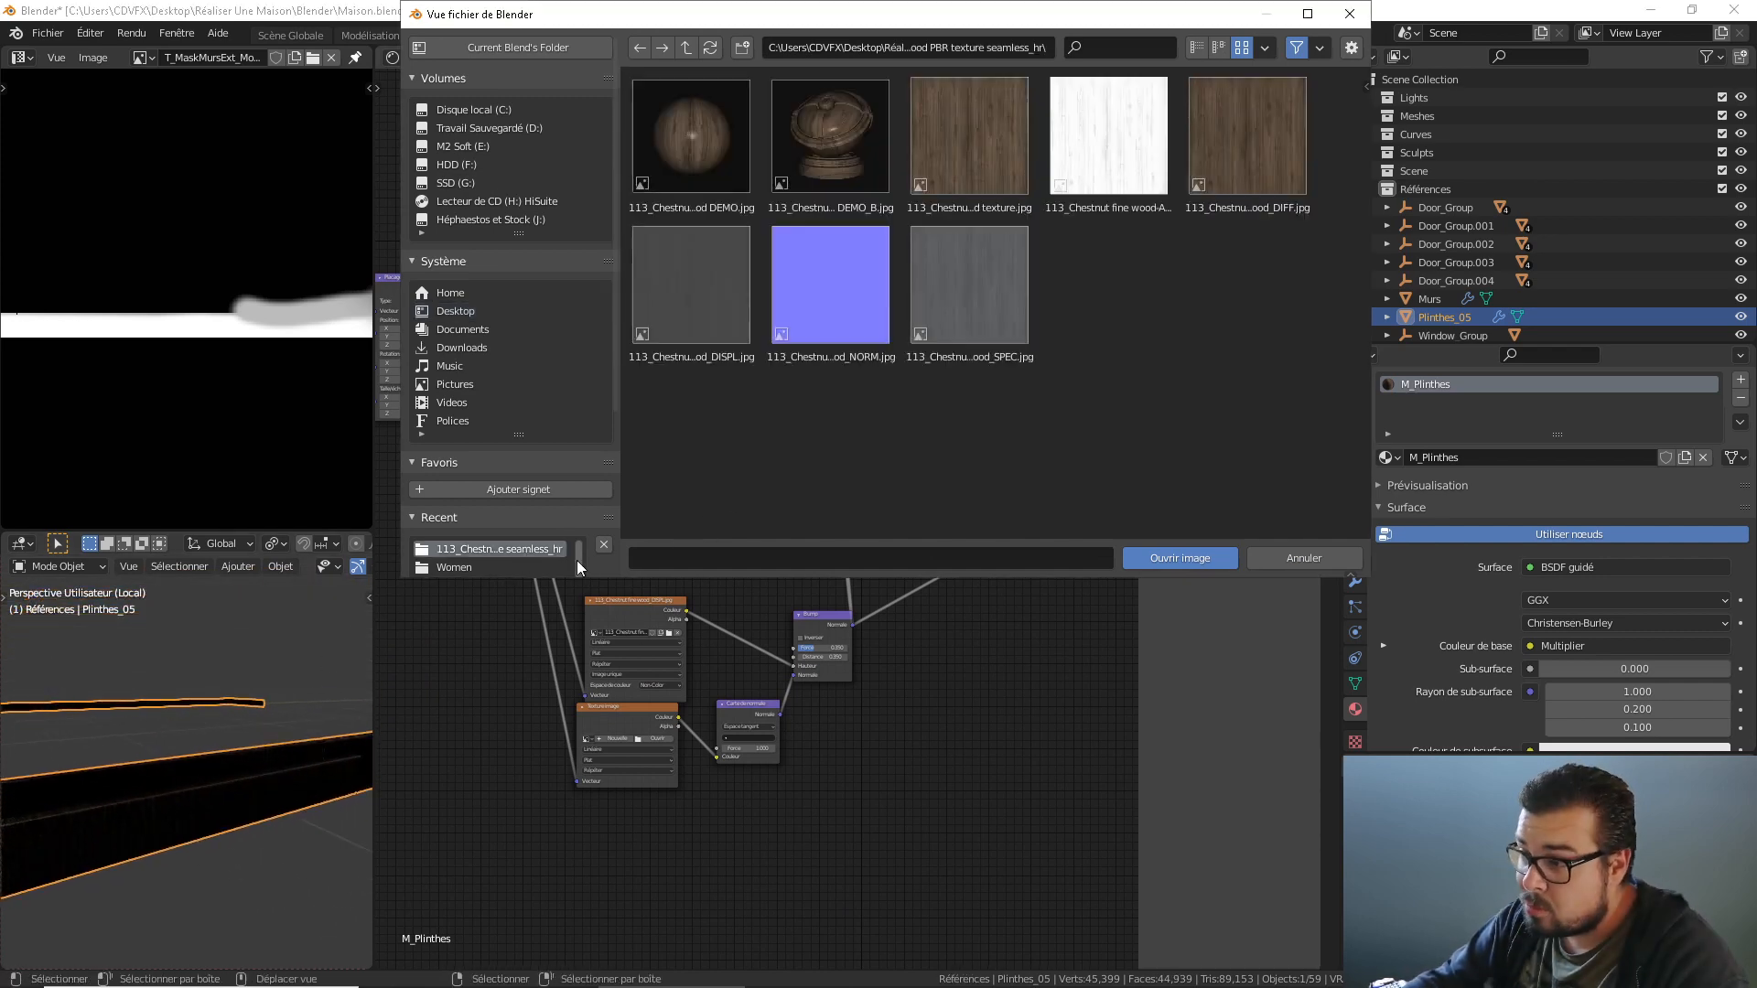
pyautogui.doubleClick(836, 343)
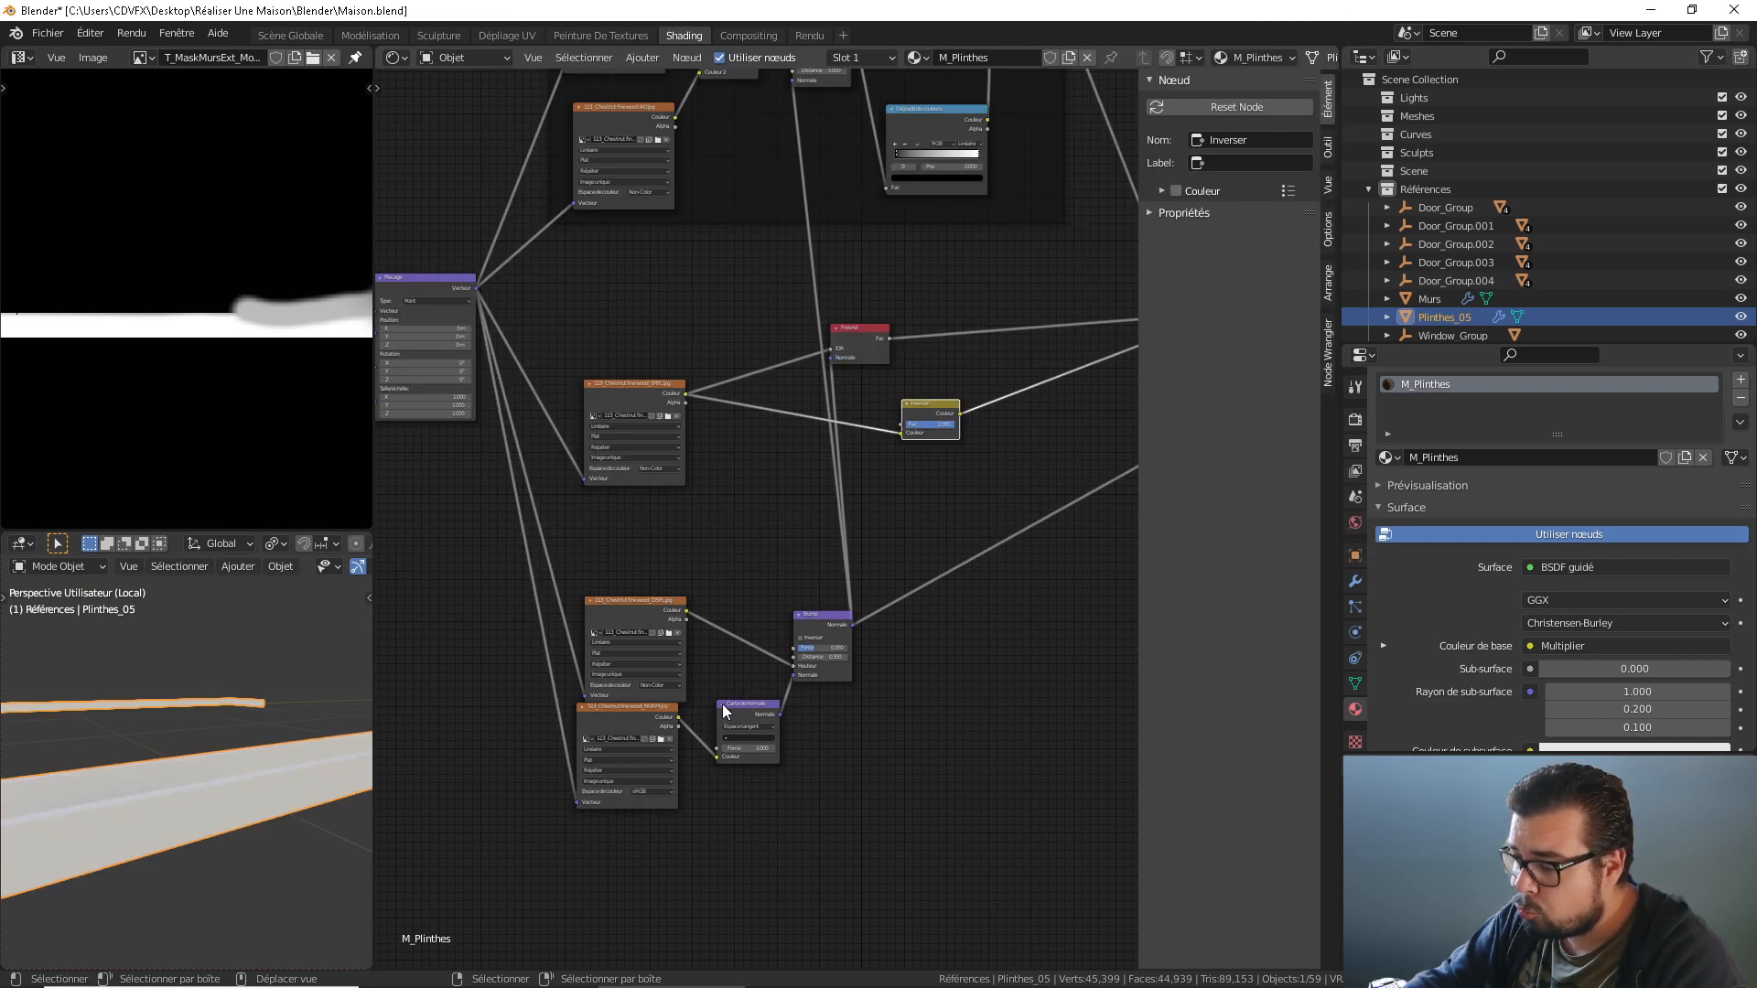
pyautogui.click(664, 791)
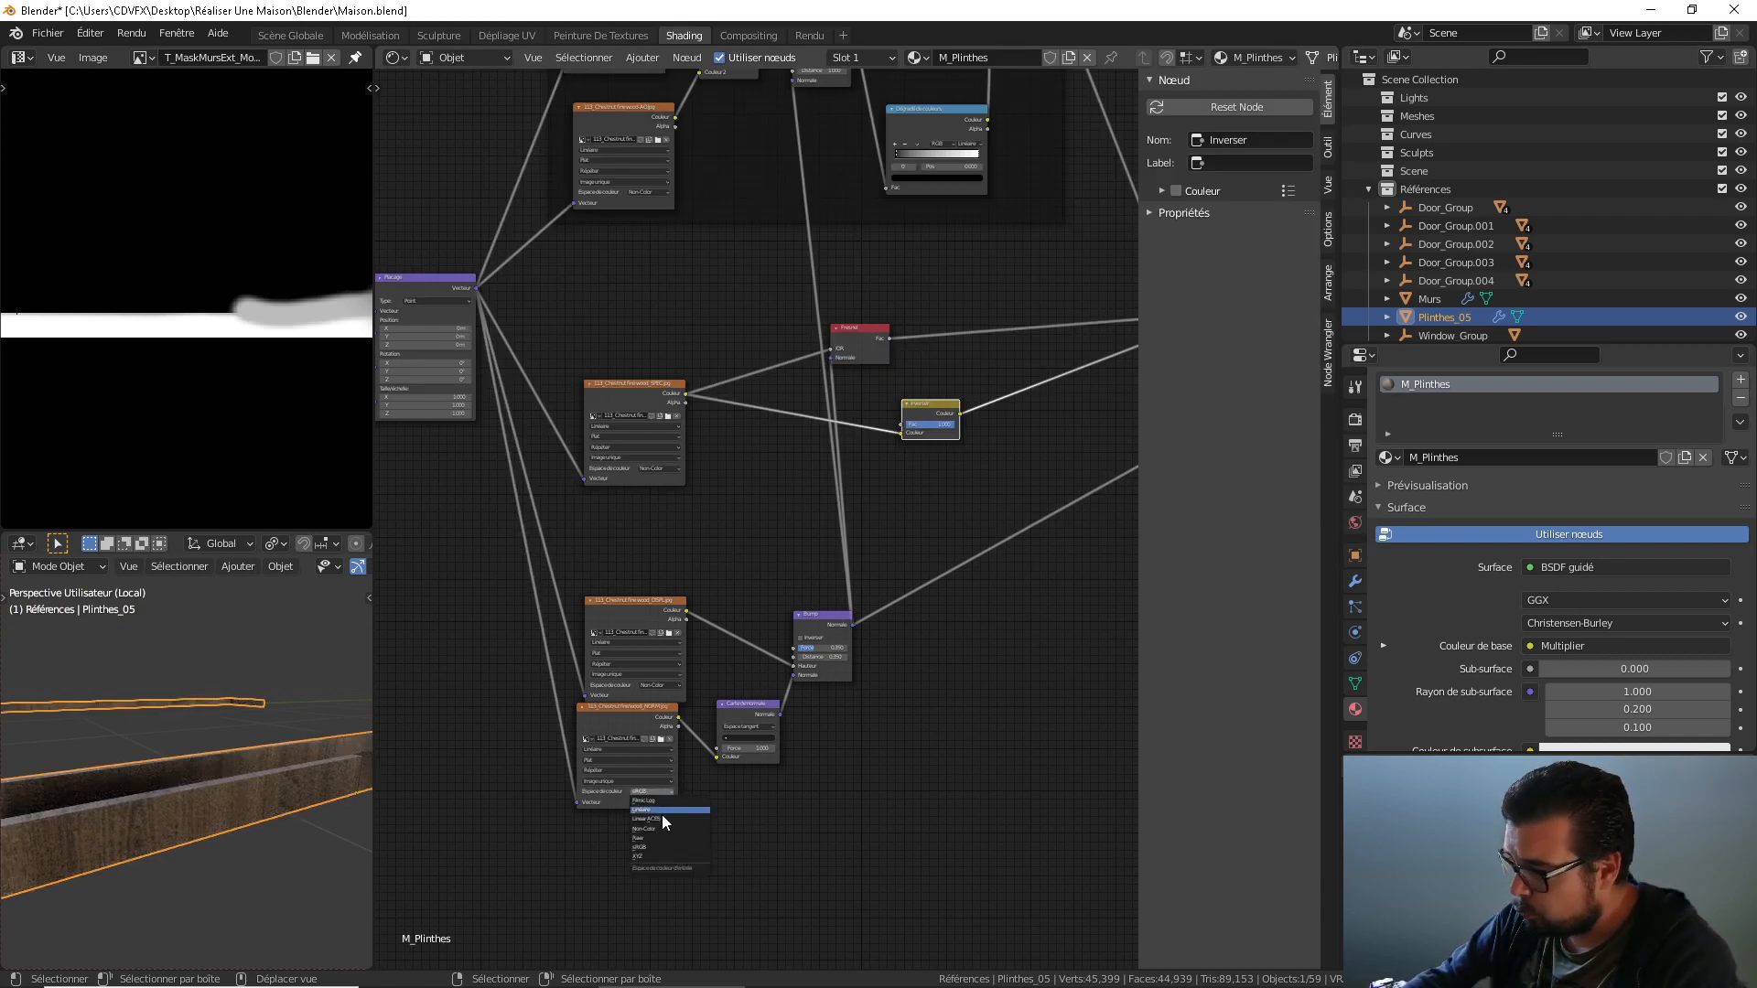
pyautogui.click(666, 829)
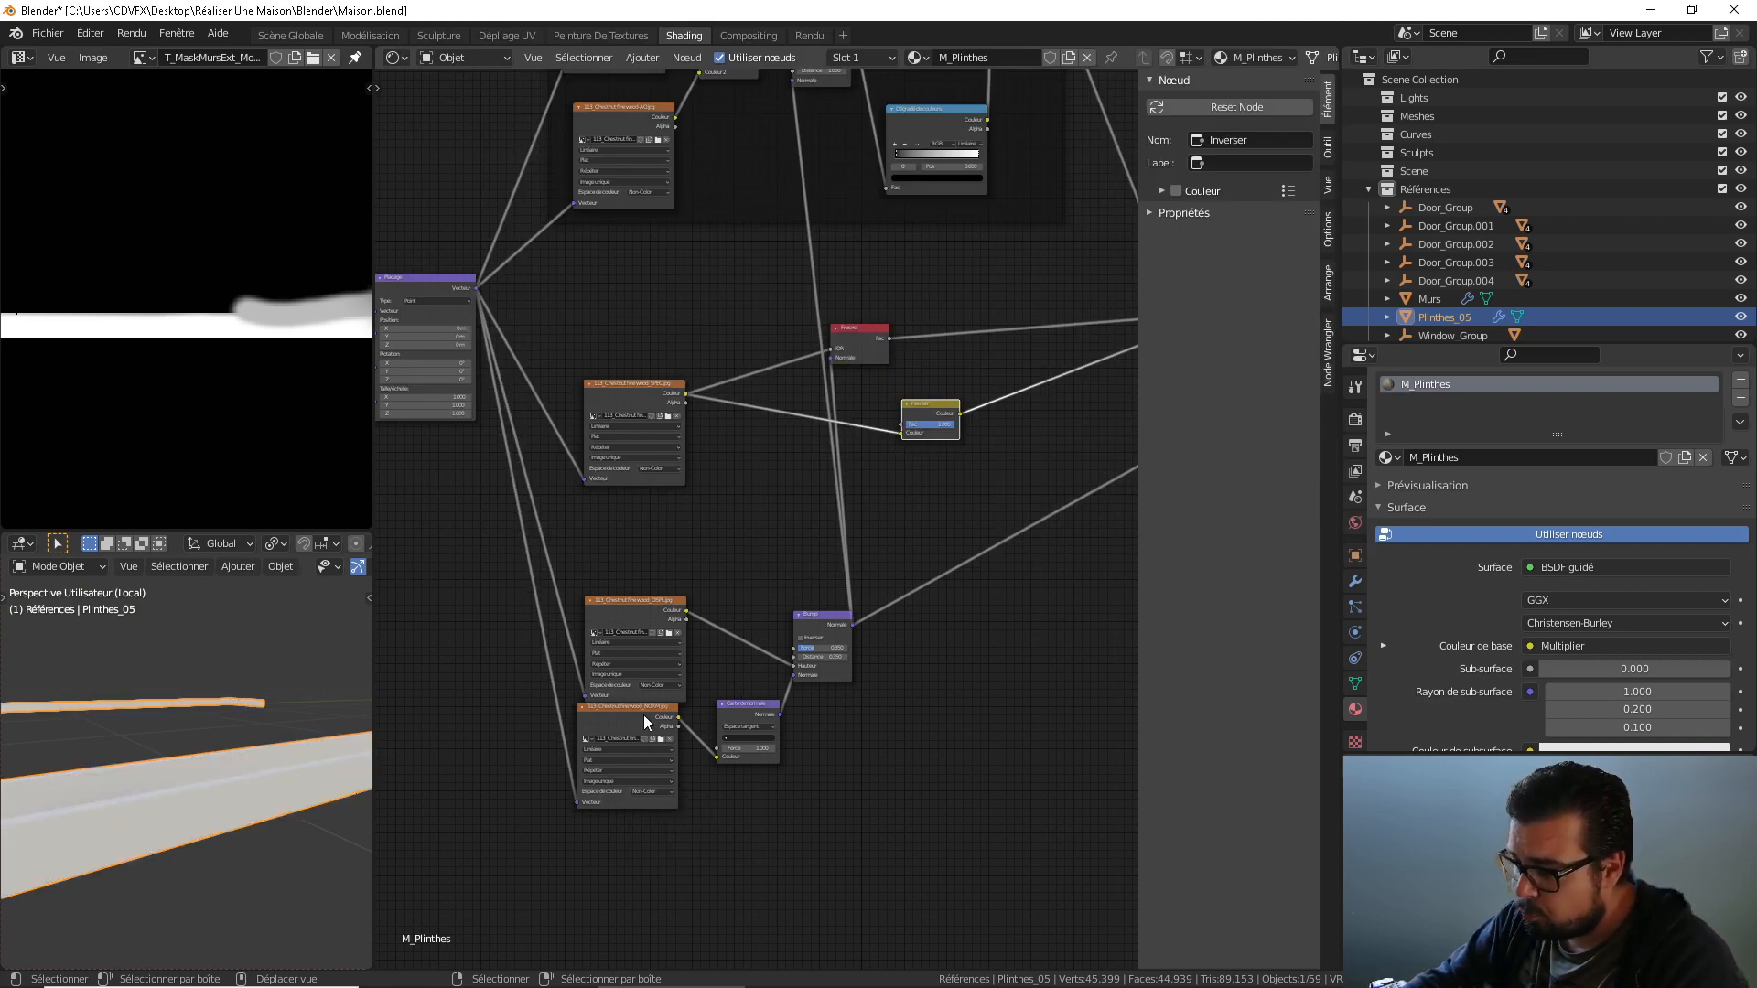
pyautogui.moveTo(648, 733); pyautogui.dragTo(651, 753)
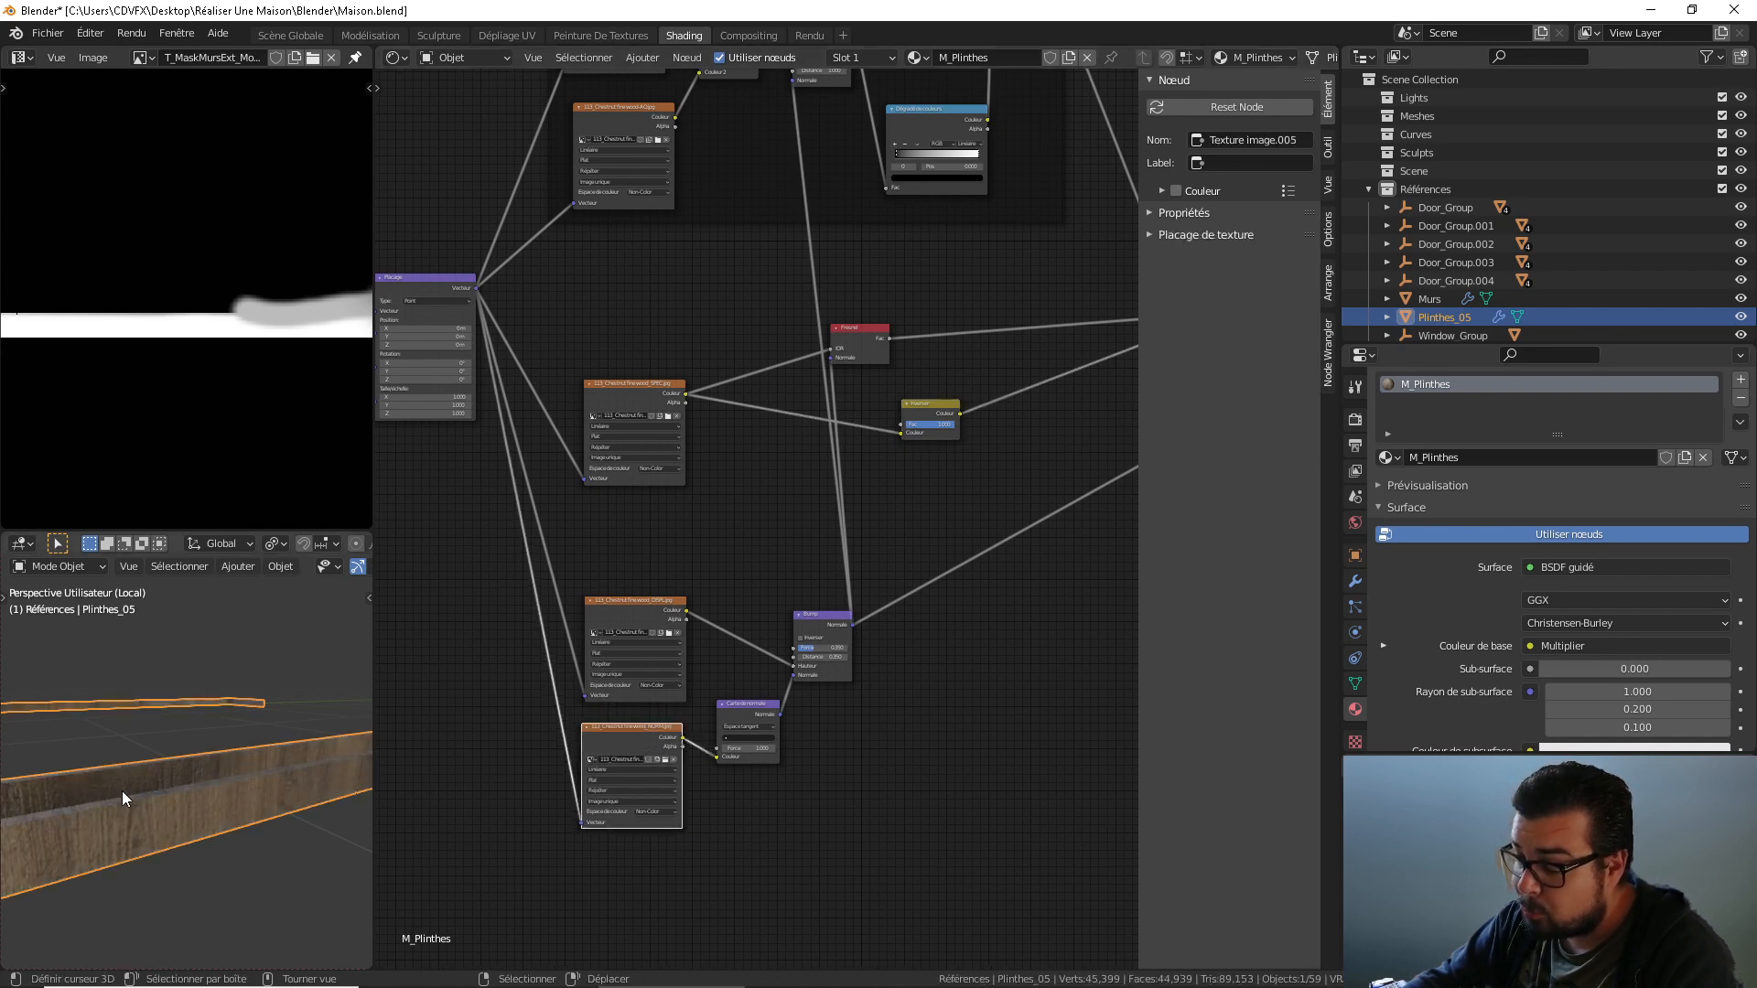
# Open the skirting boards' mesh for UV editing and show 113_Chestnut fine wood_DIFF.jpg behind the UV islands.
pyautogui.moveTo(119, 802); pyautogui.dragTo(216, 777, button='middle')
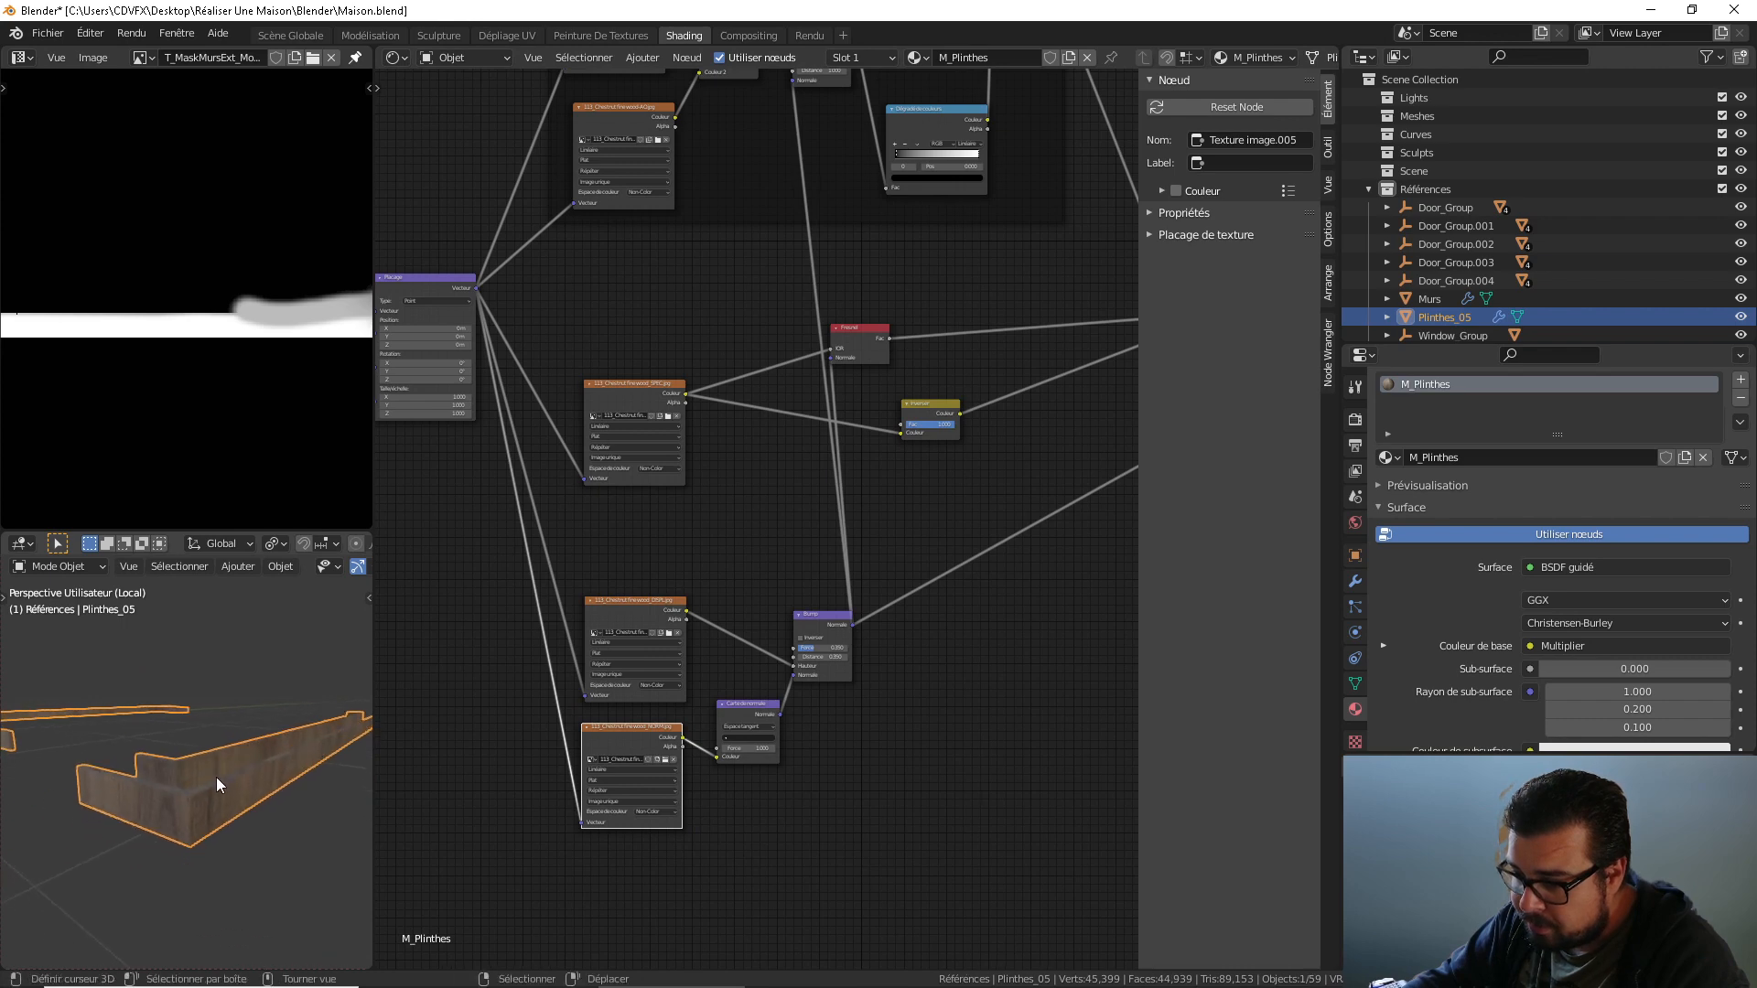
pyautogui.scroll(1, 487, 454)
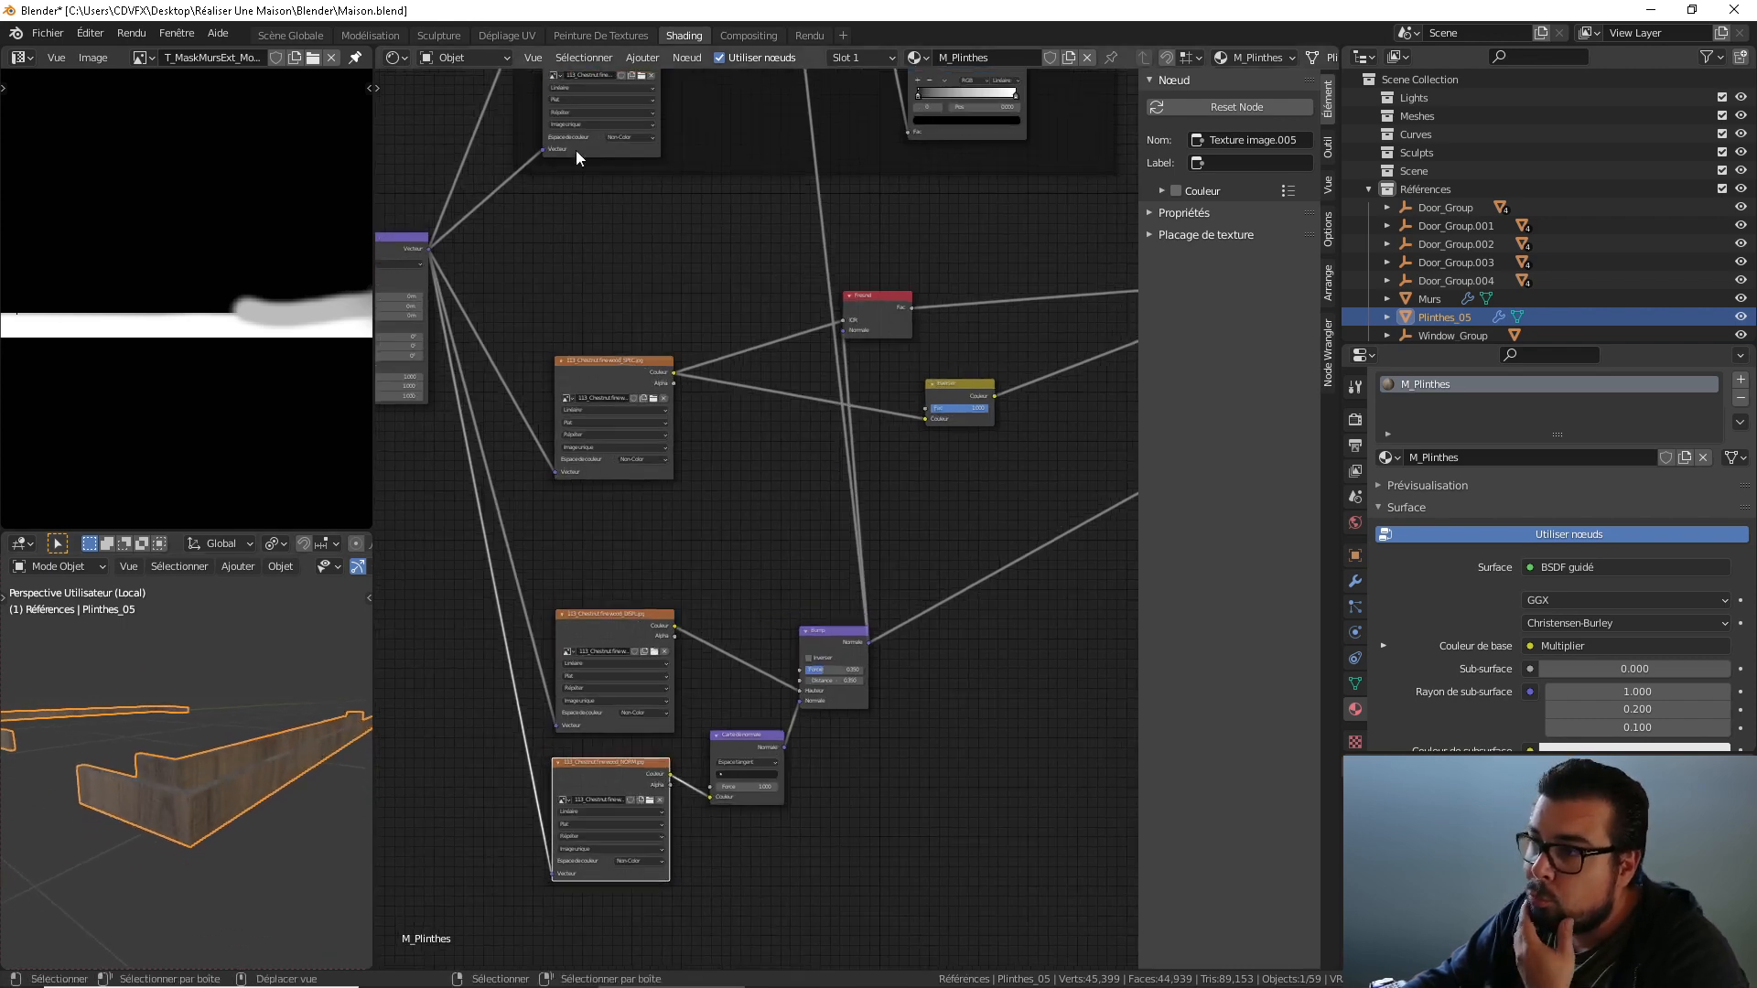
pyautogui.click(527, 35)
pyautogui.press('Tab')
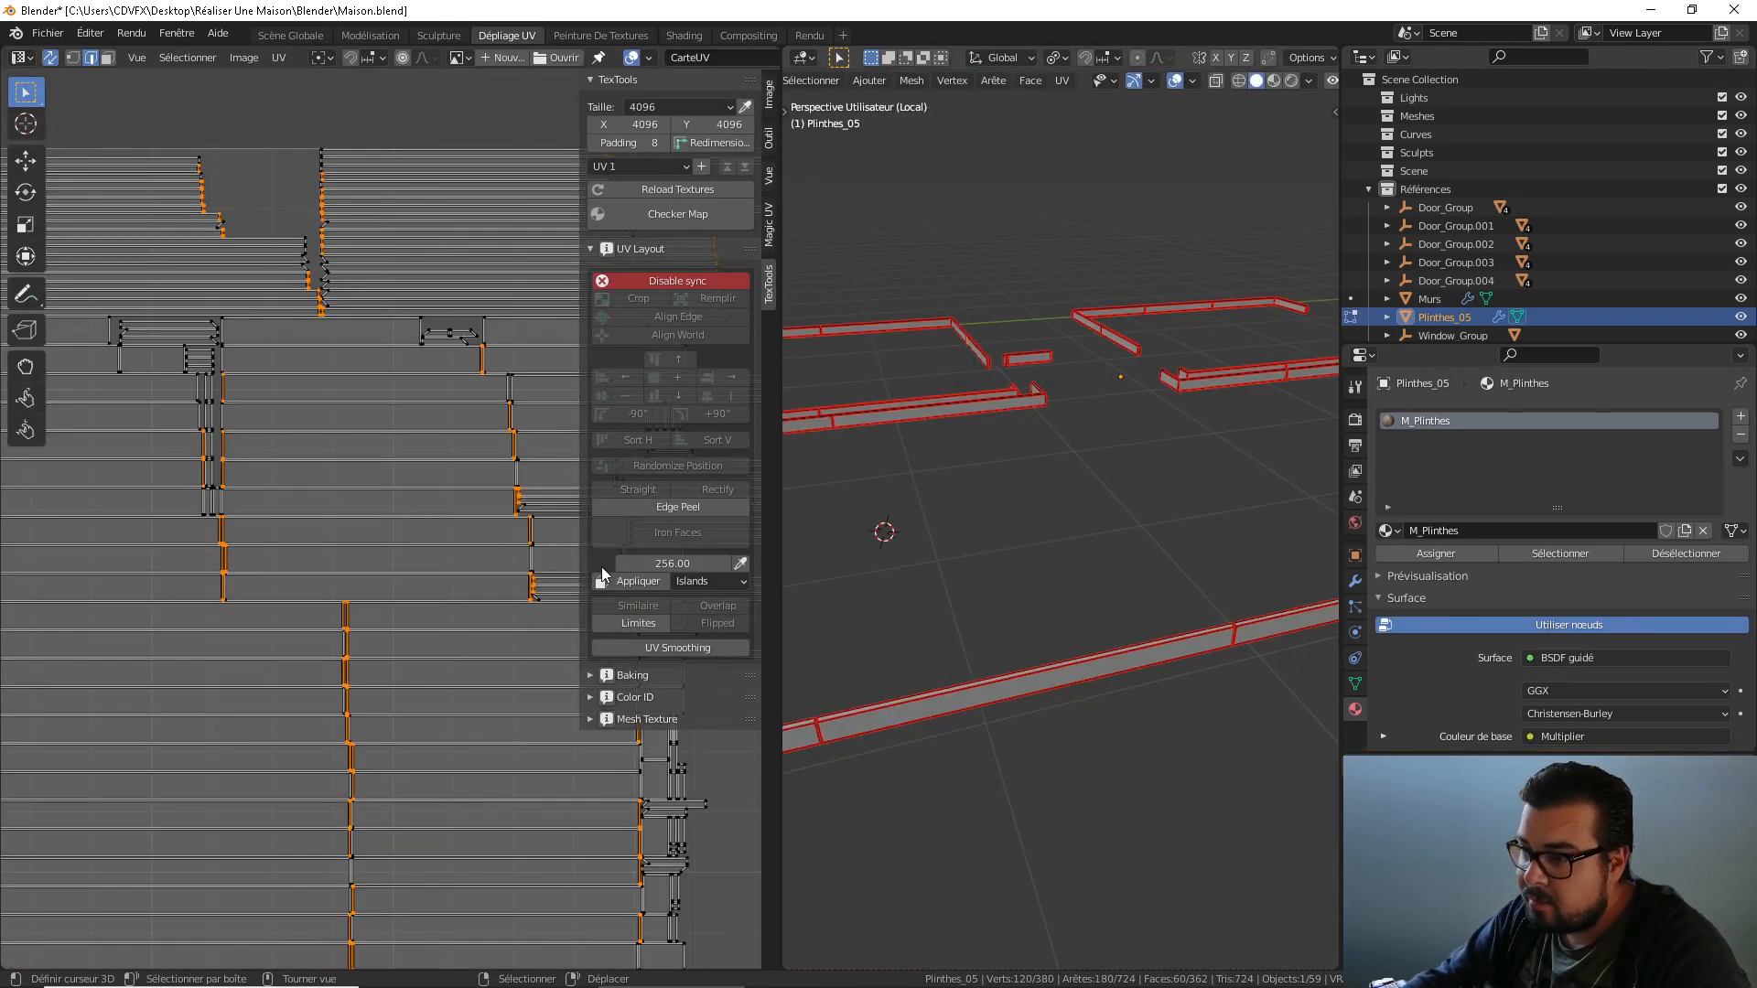
pyautogui.scroll(-4, 320, 578)
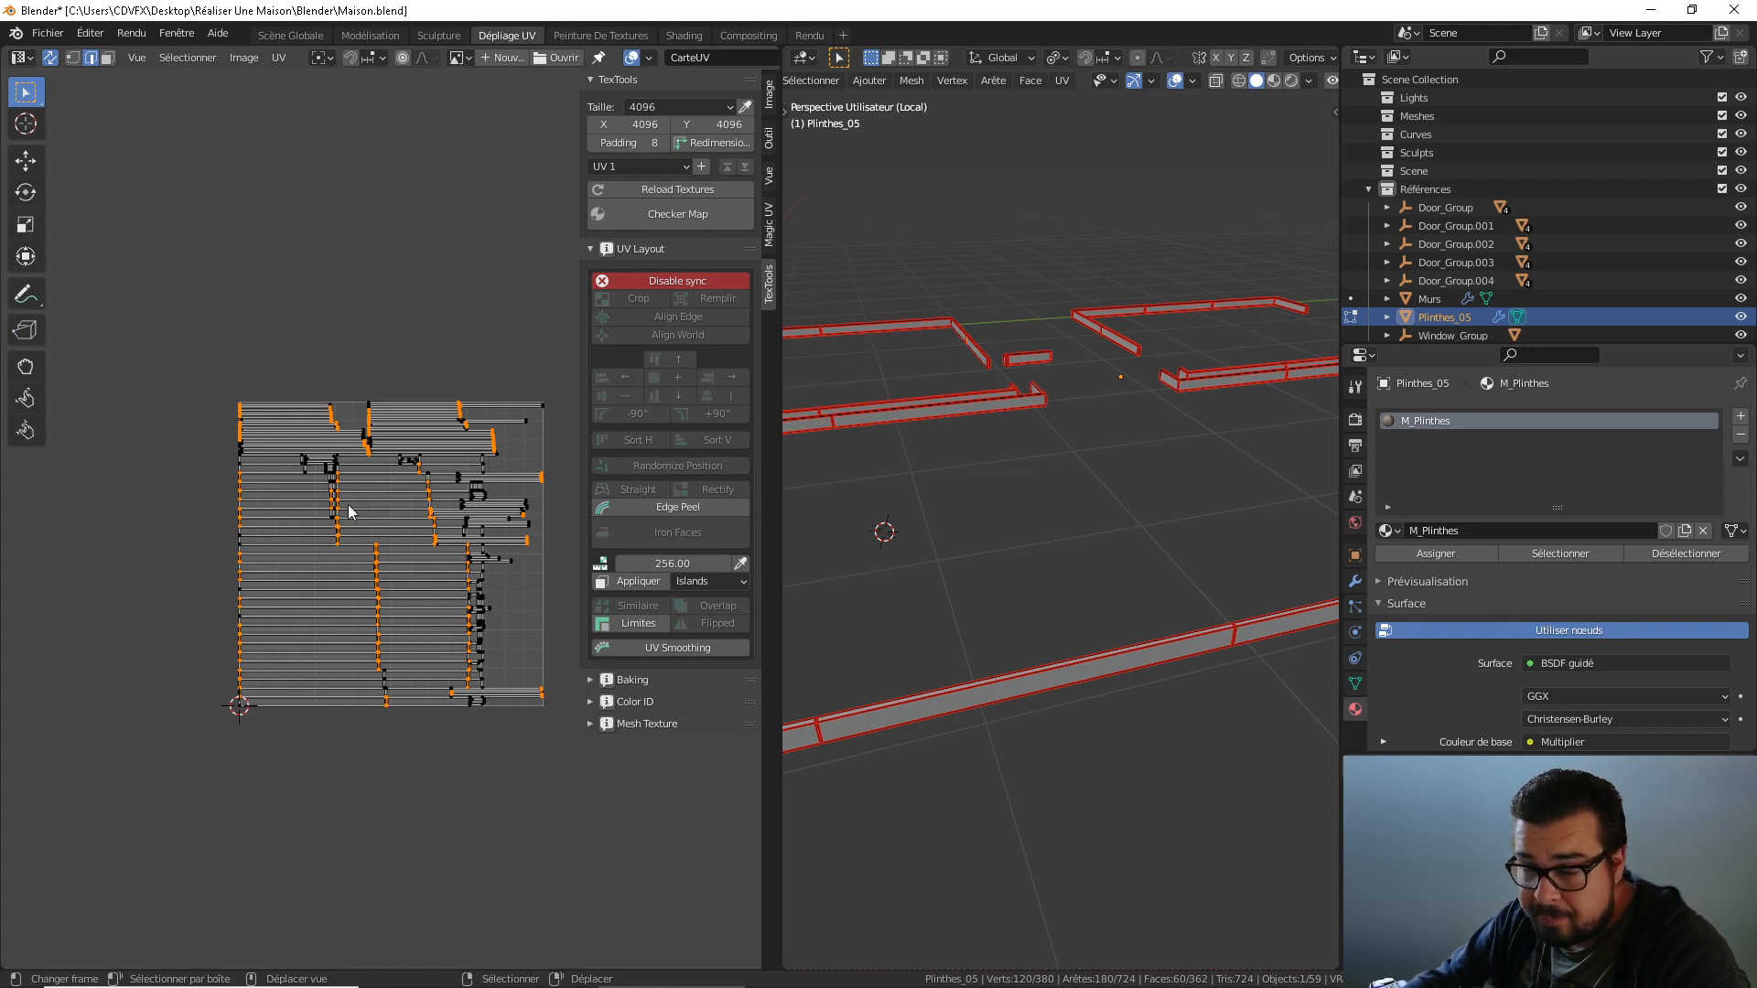
pyautogui.click(456, 57)
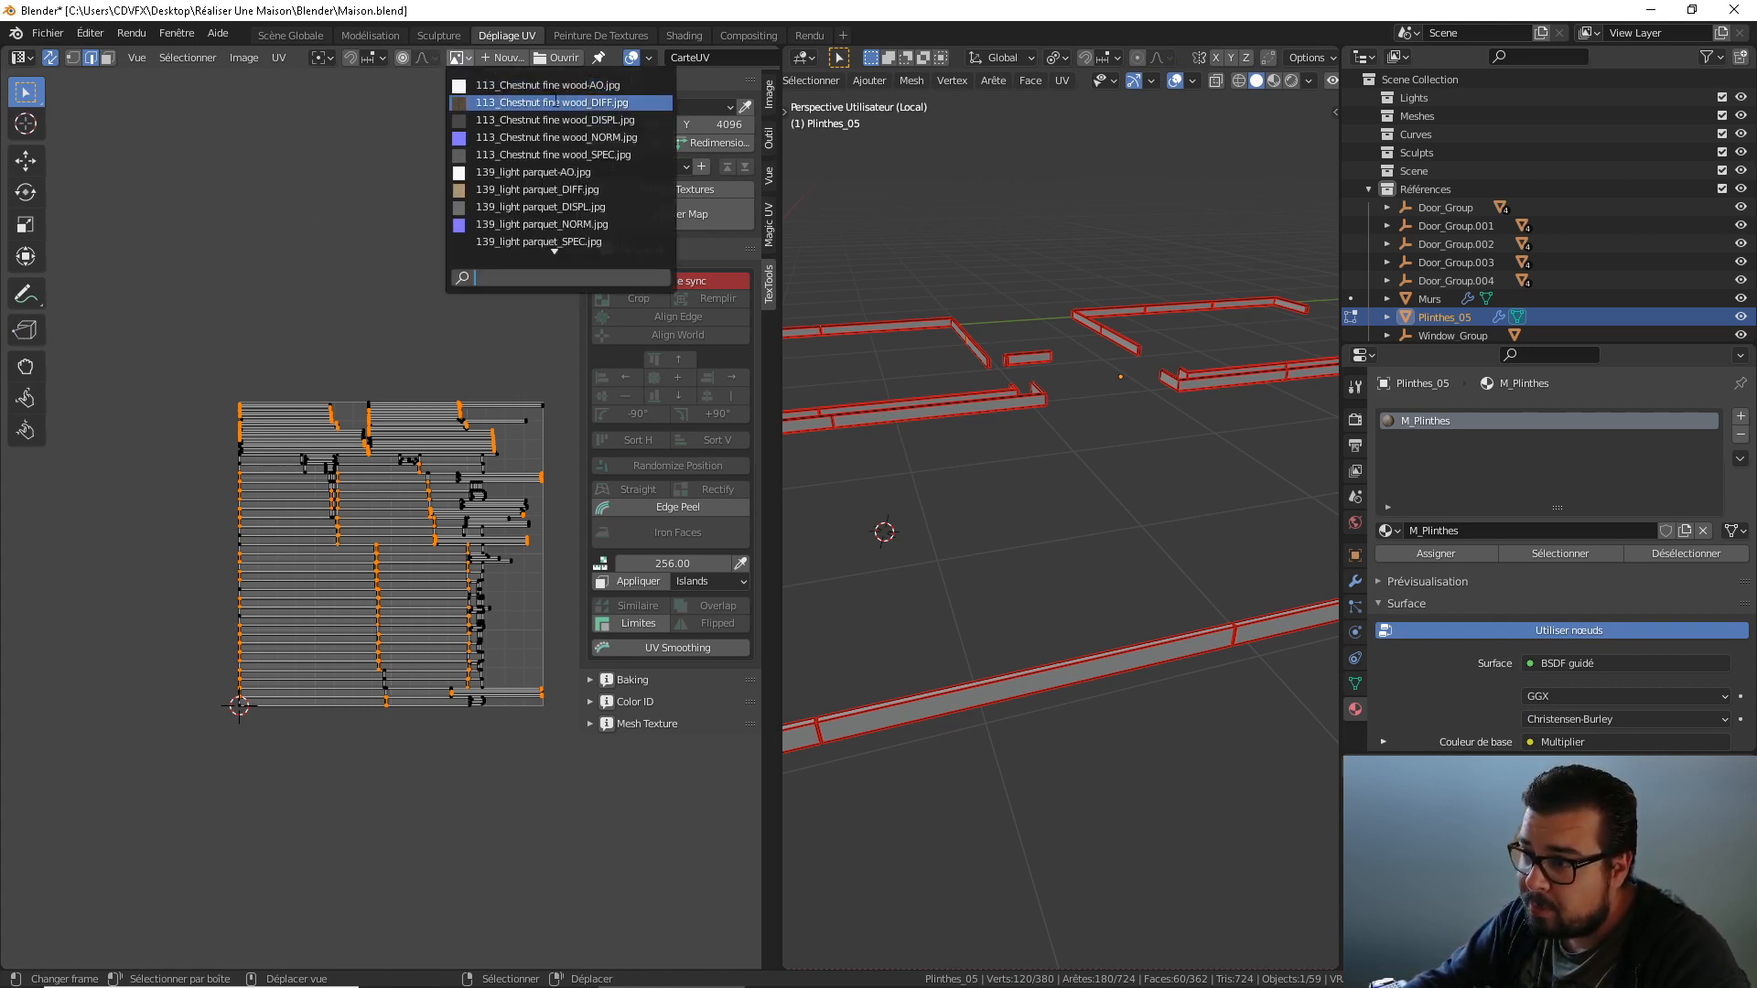
pyautogui.click(549, 102)
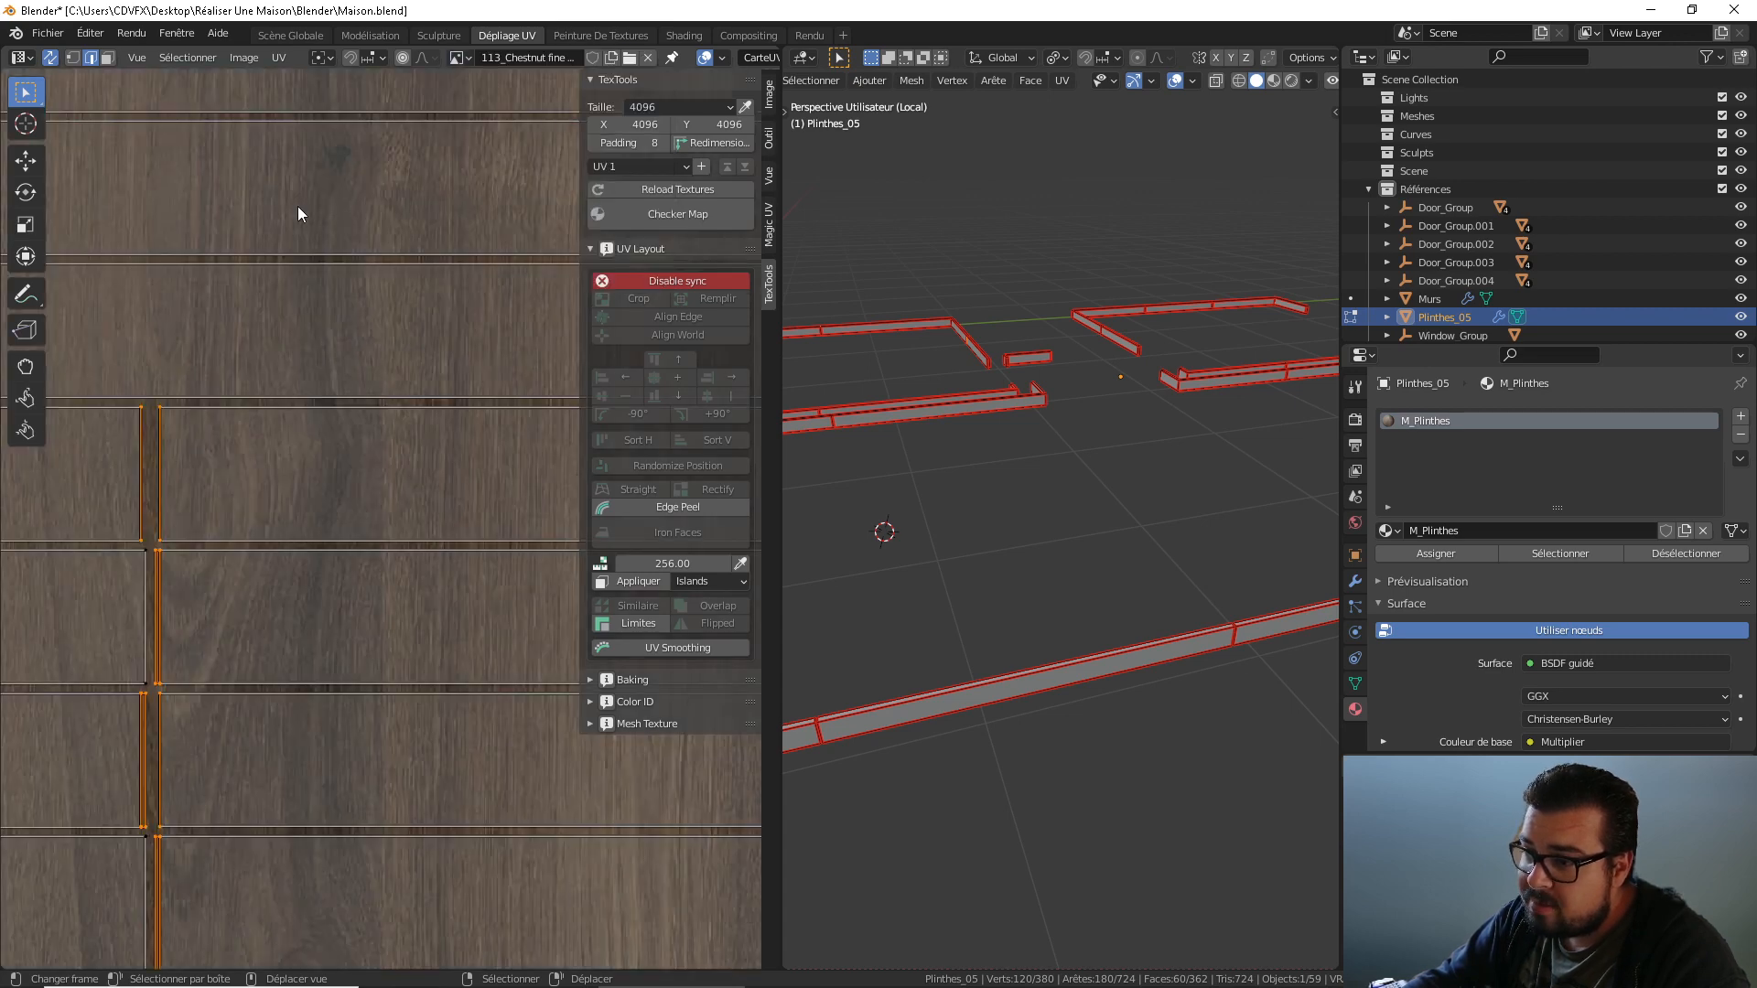
pyautogui.scroll(-5, 335, 333)
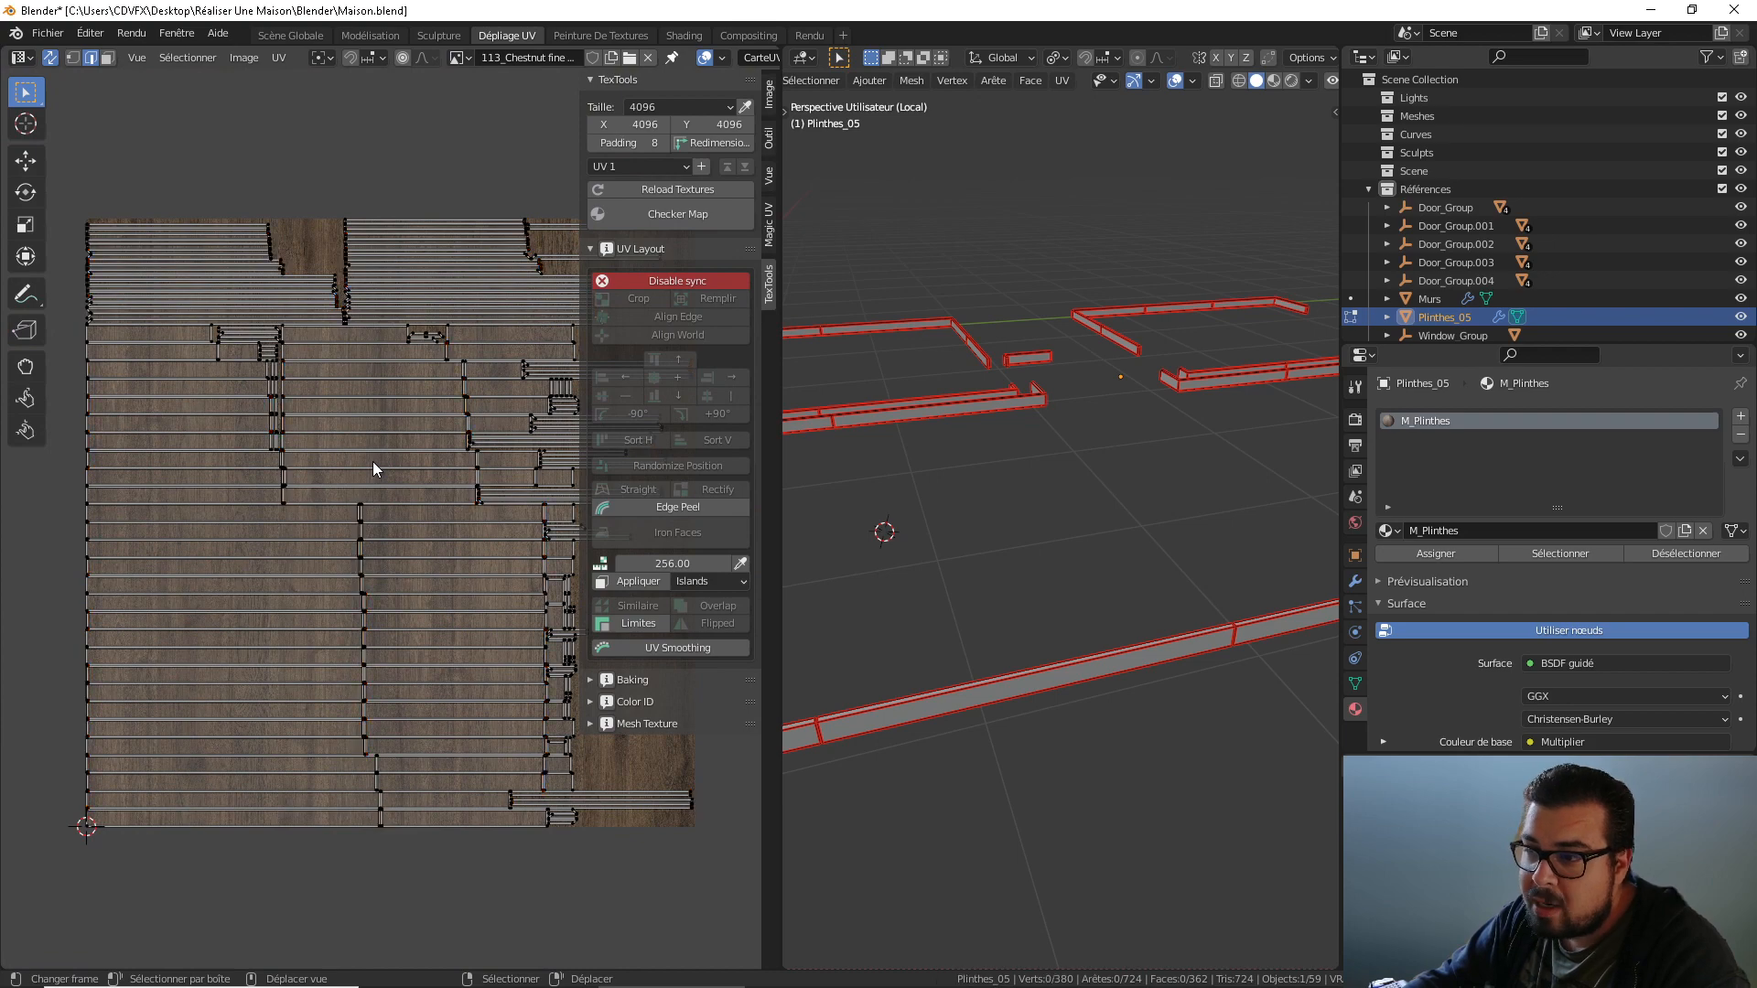
# Rotate all of the skirting boards' UVs by 90° and preview the wood material on the model in the 3D viewport.
pyautogui.write('a')
pyautogui.write('r90')
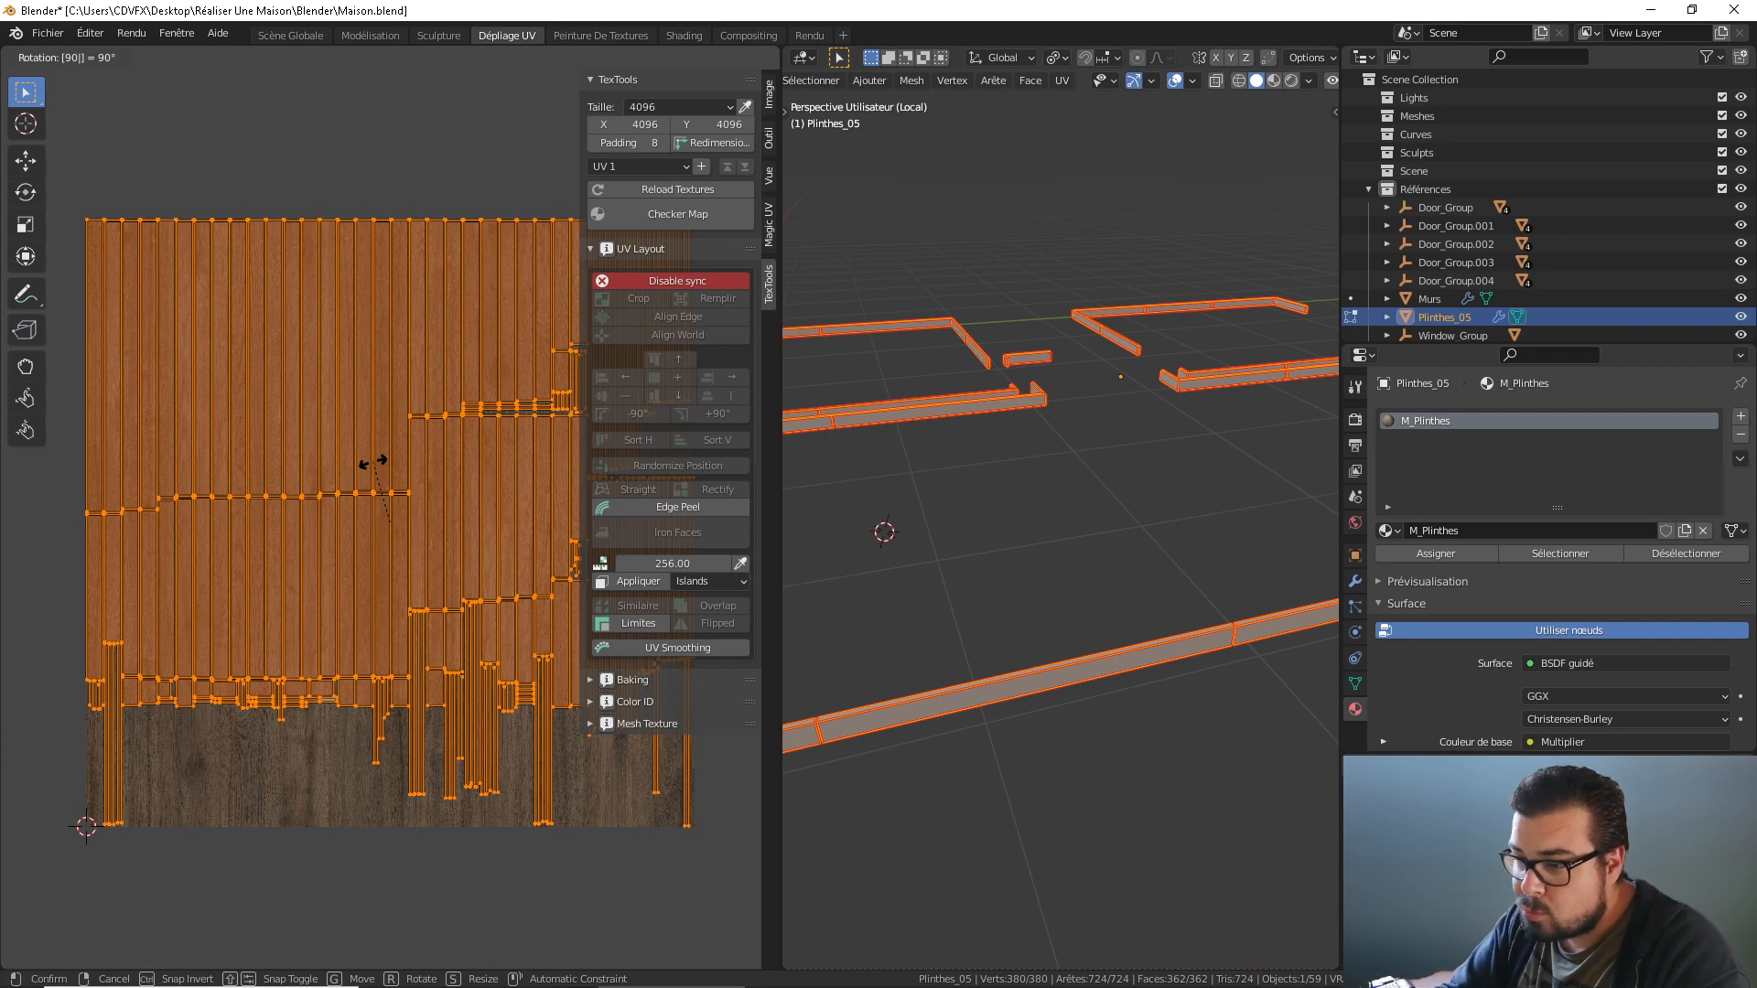
pyautogui.press('Return')
pyautogui.press('Tab')
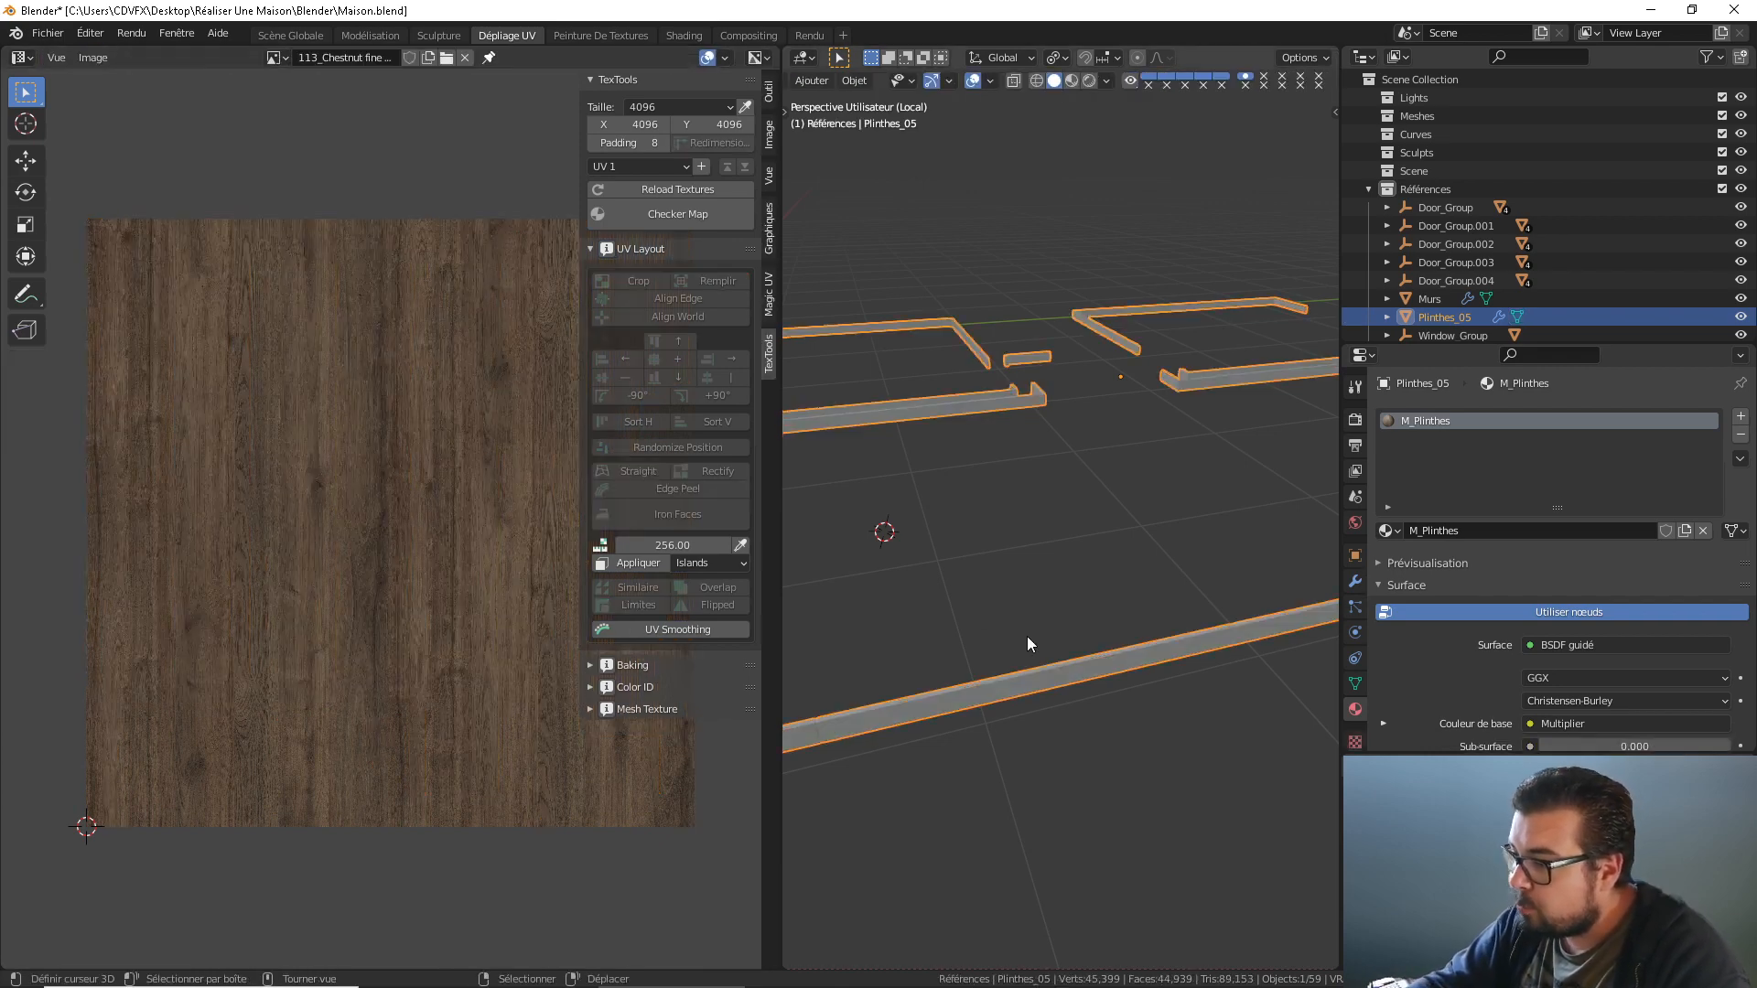
pyautogui.moveTo(1027, 635)
pyautogui.mouseDown(button='middle')
pyautogui.moveTo(1157, 312)
pyautogui.moveTo(1103, 404)
pyautogui.moveTo(1216, 414)
pyautogui.moveTo(1034, 437)
pyautogui.mouseUp(button='middle')
pyautogui.click(1077, 84)
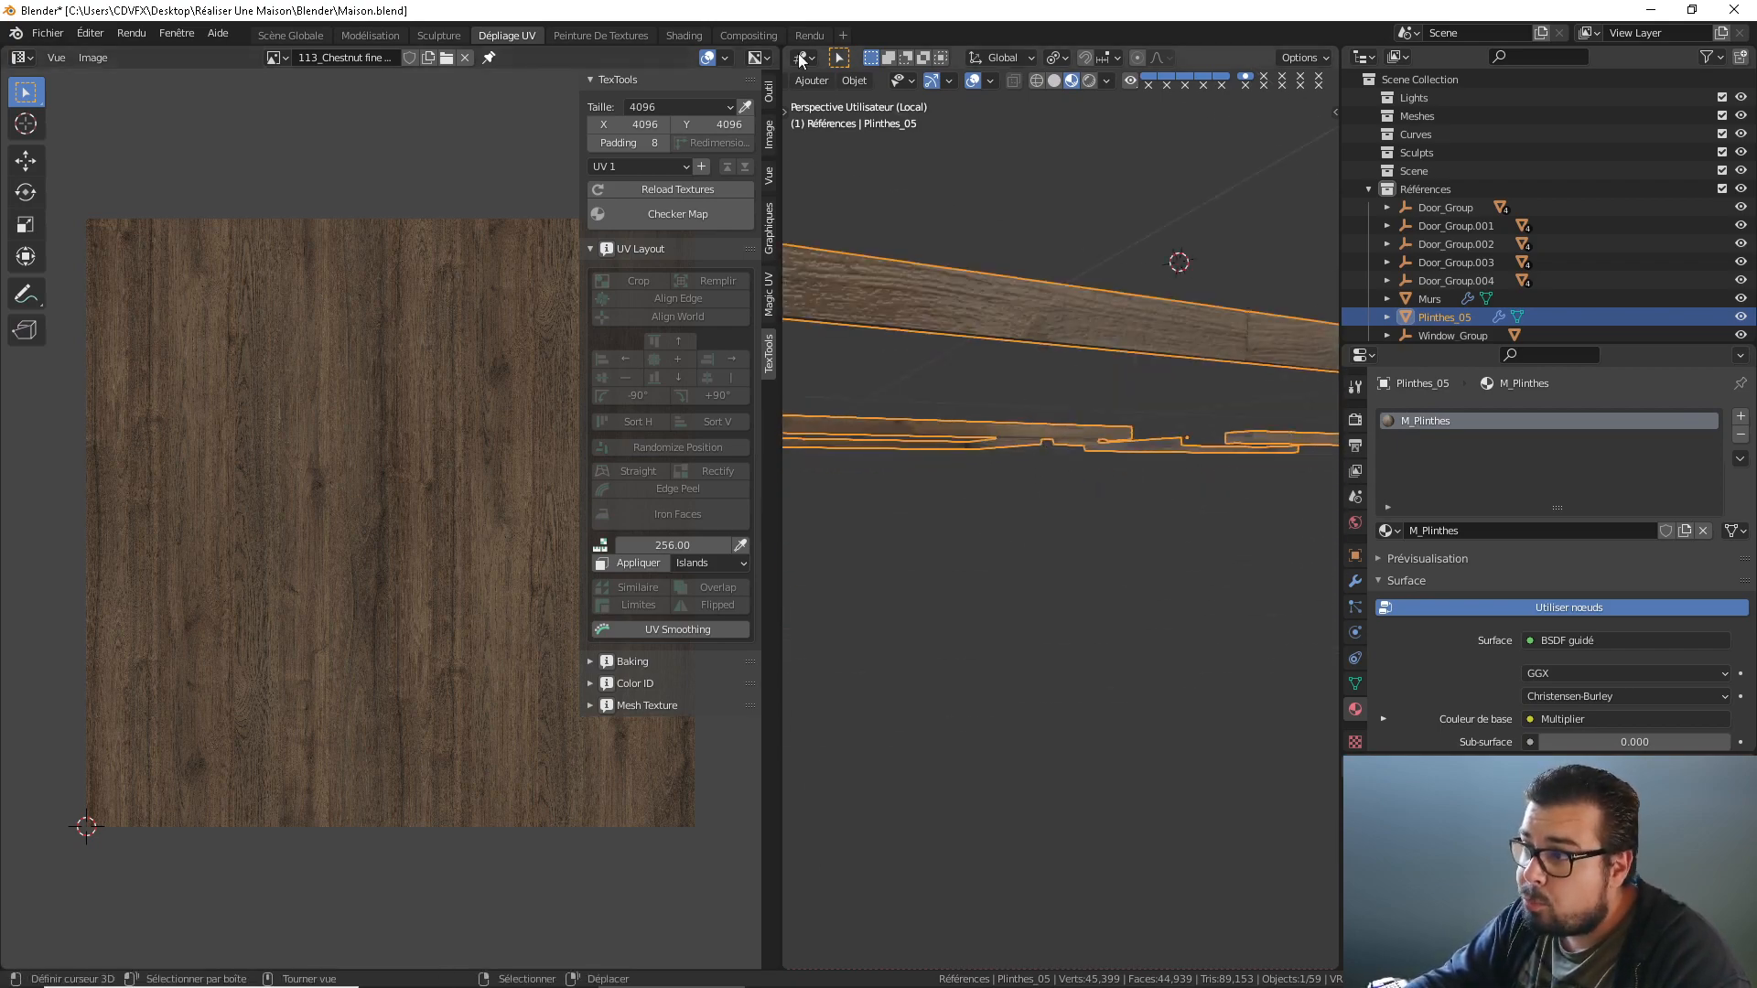
# Try a 90° Z rotation on the material's Mapping node, reset it to 0°, and return to the UV editing workspace.
pyautogui.click(695, 41)
pyautogui.moveTo(461, 502); pyautogui.dragTo(652, 569, button='middle')
pyautogui.scroll(-1, 646, 549)
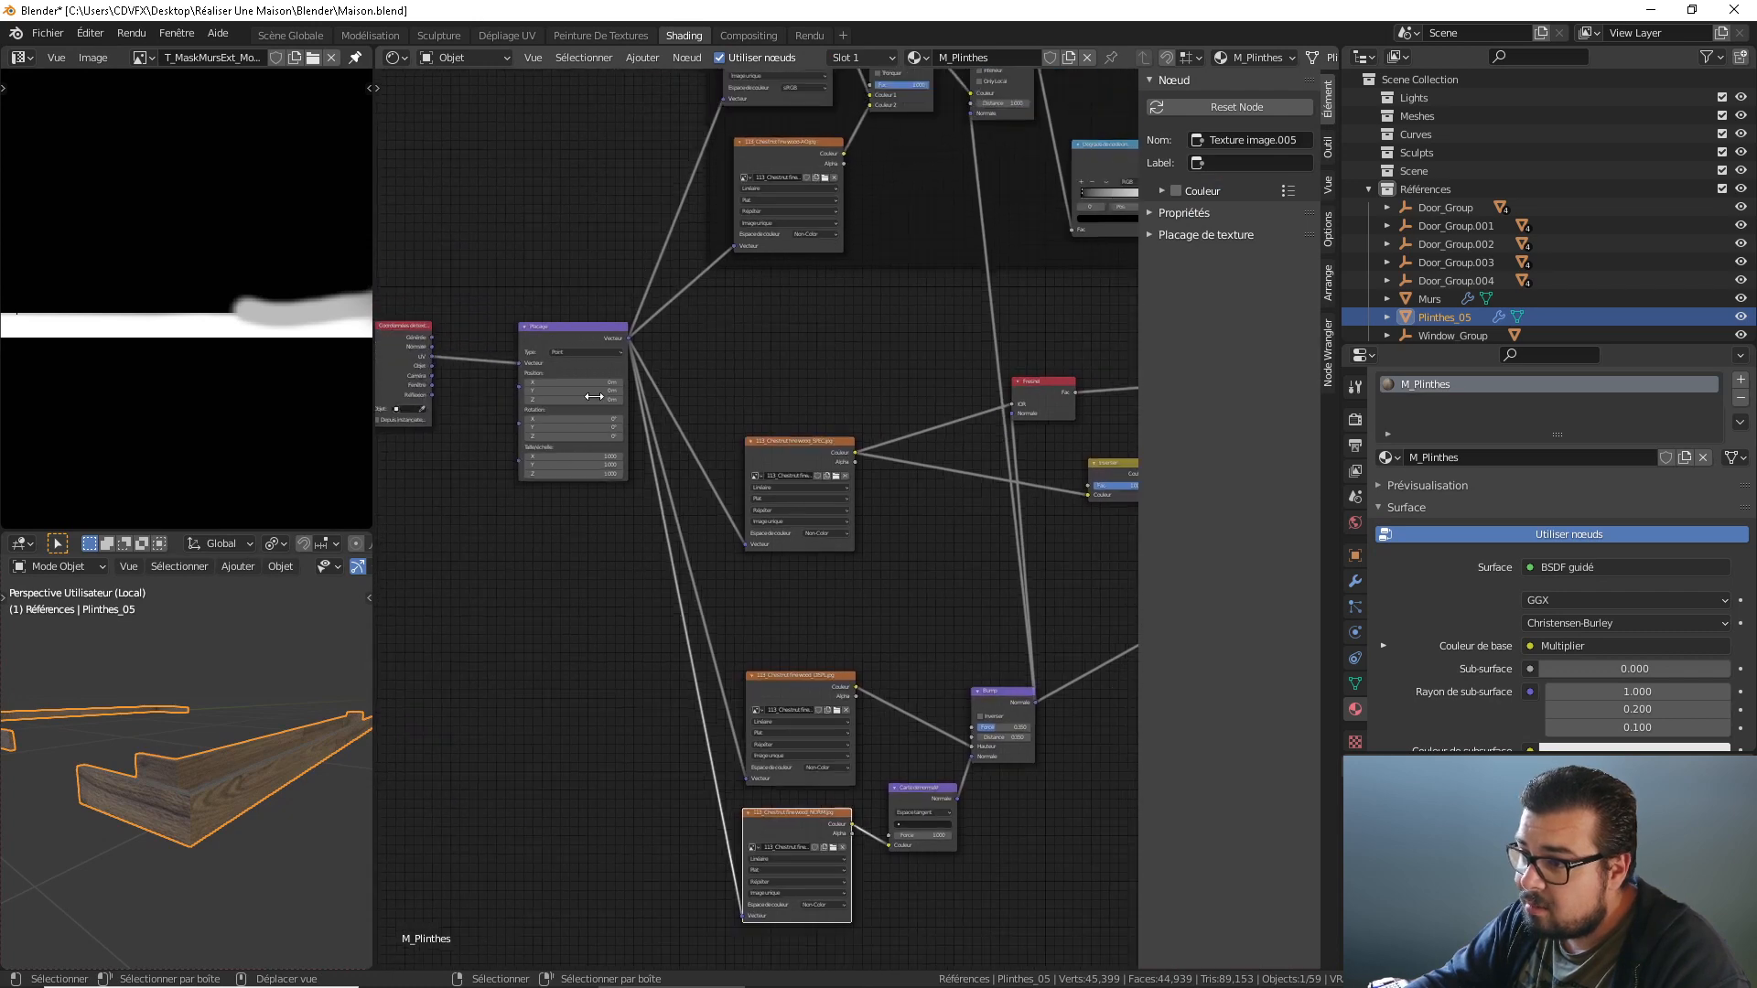
pyautogui.scroll(3, 597, 419)
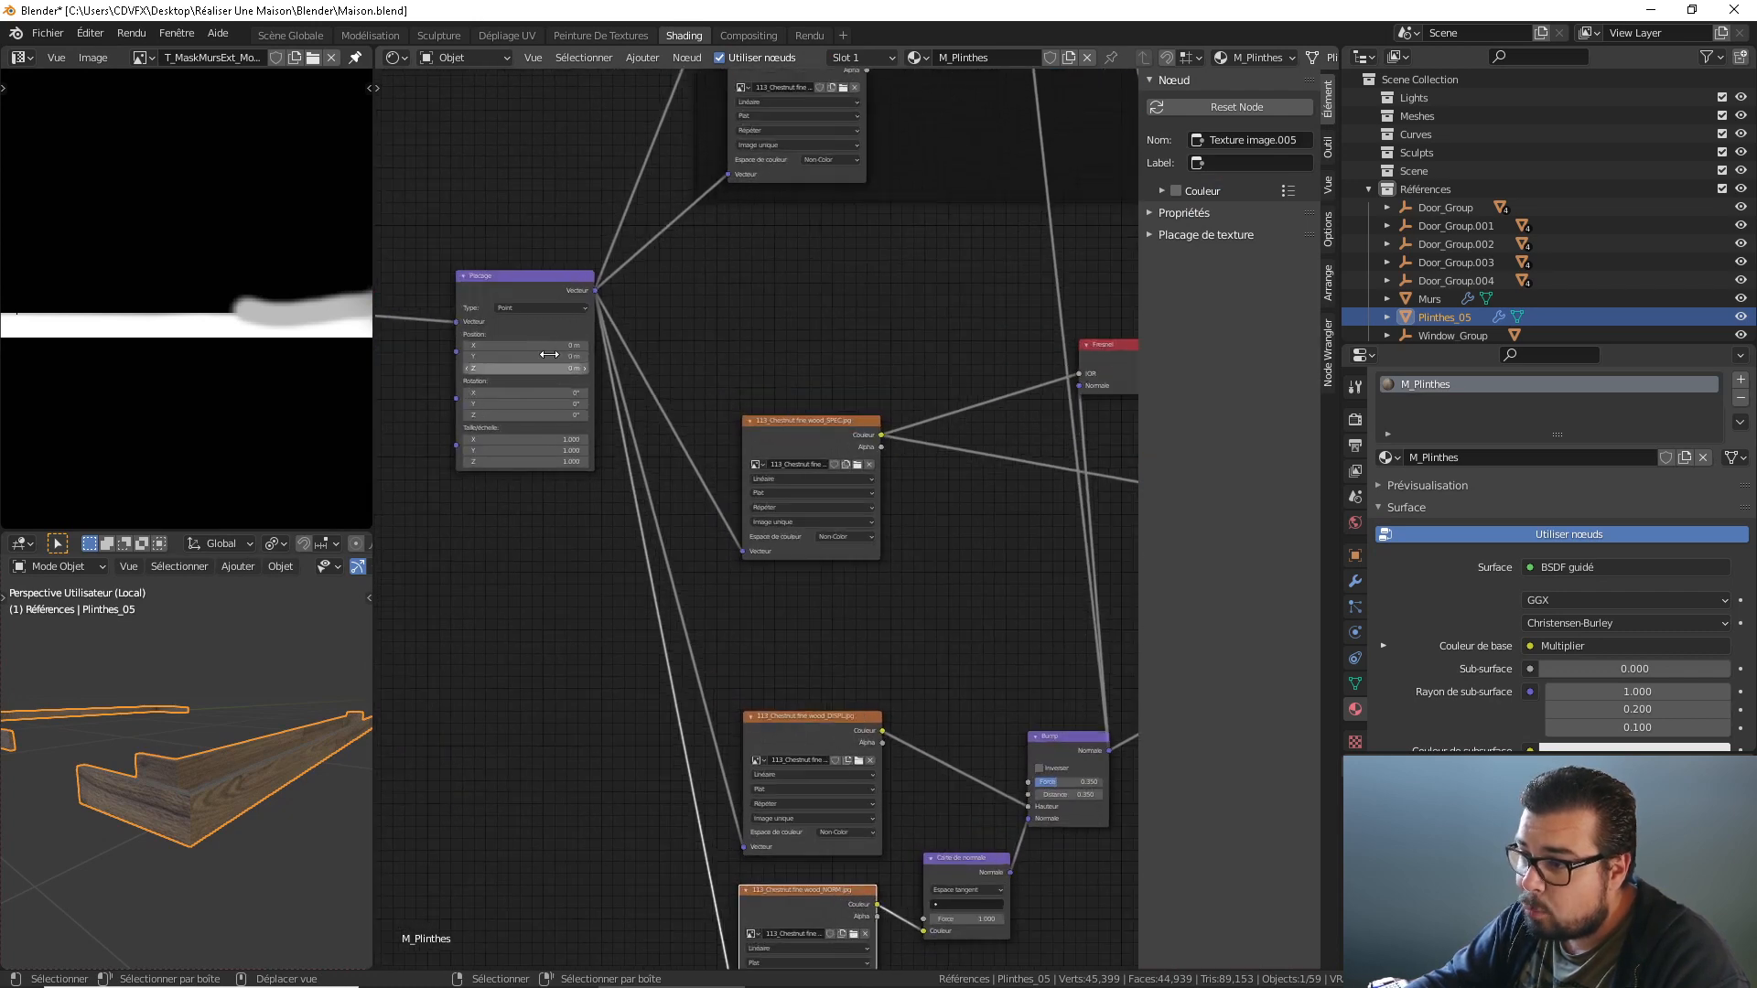
pyautogui.click(554, 413)
pyautogui.press('Return')
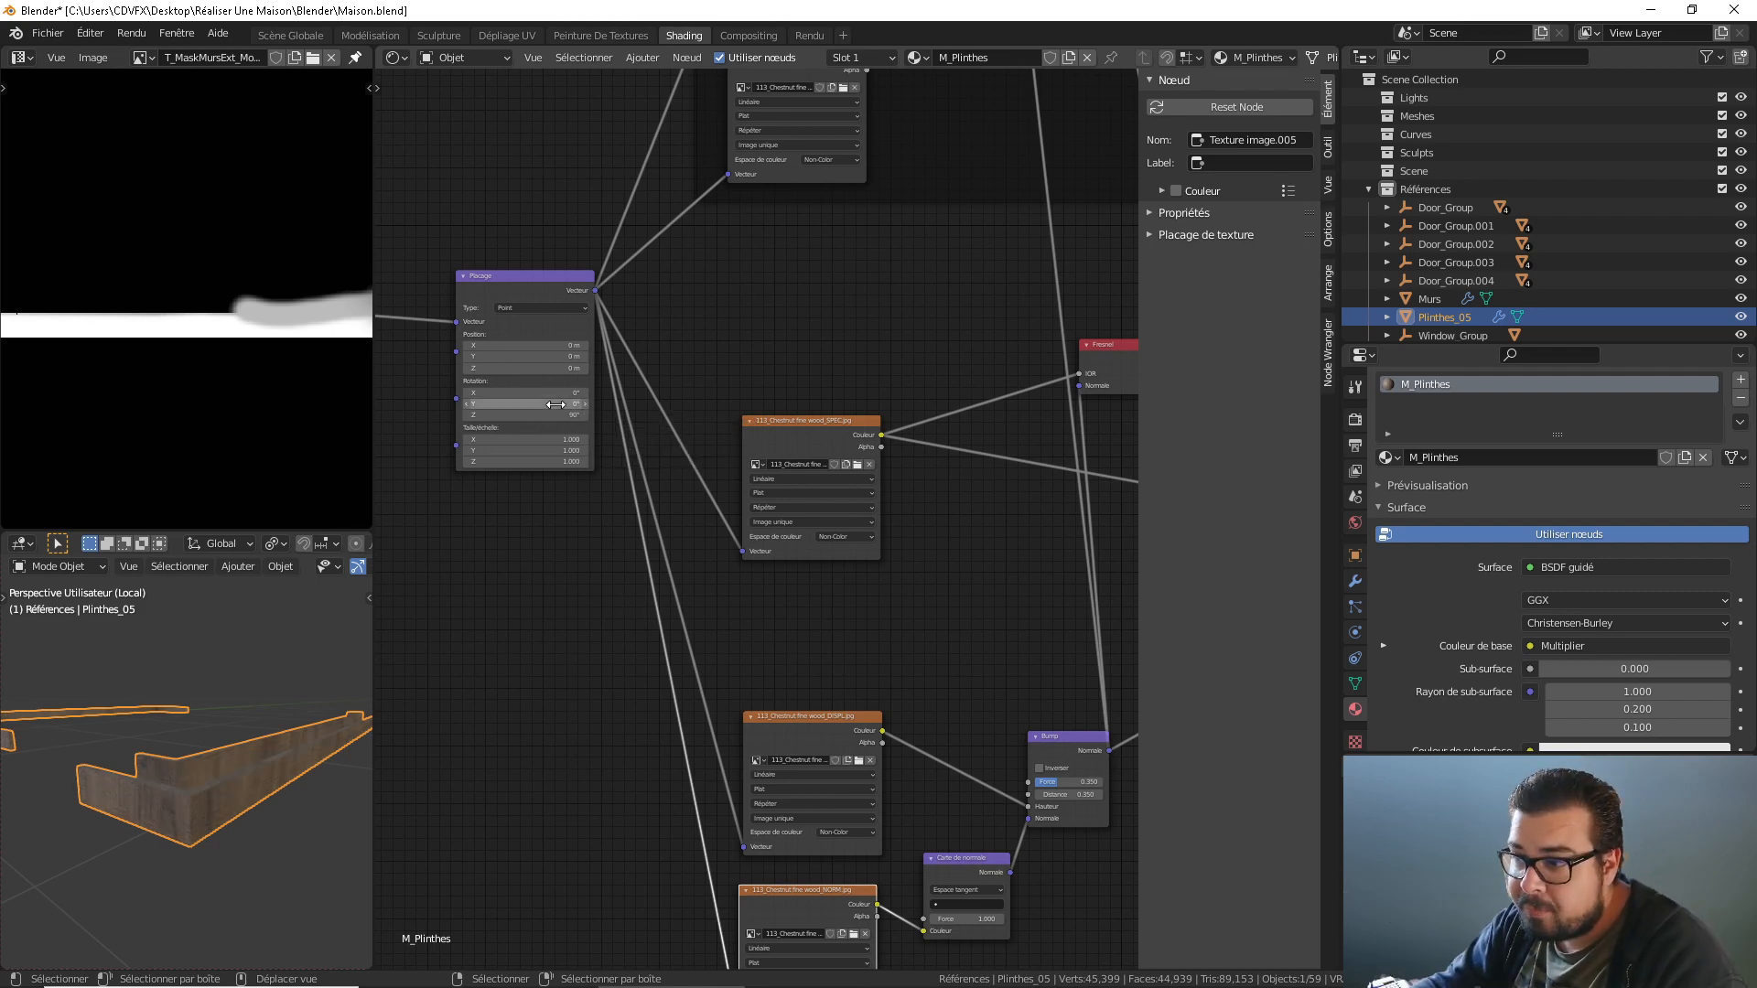
pyautogui.click(563, 414)
pyautogui.press('Return')
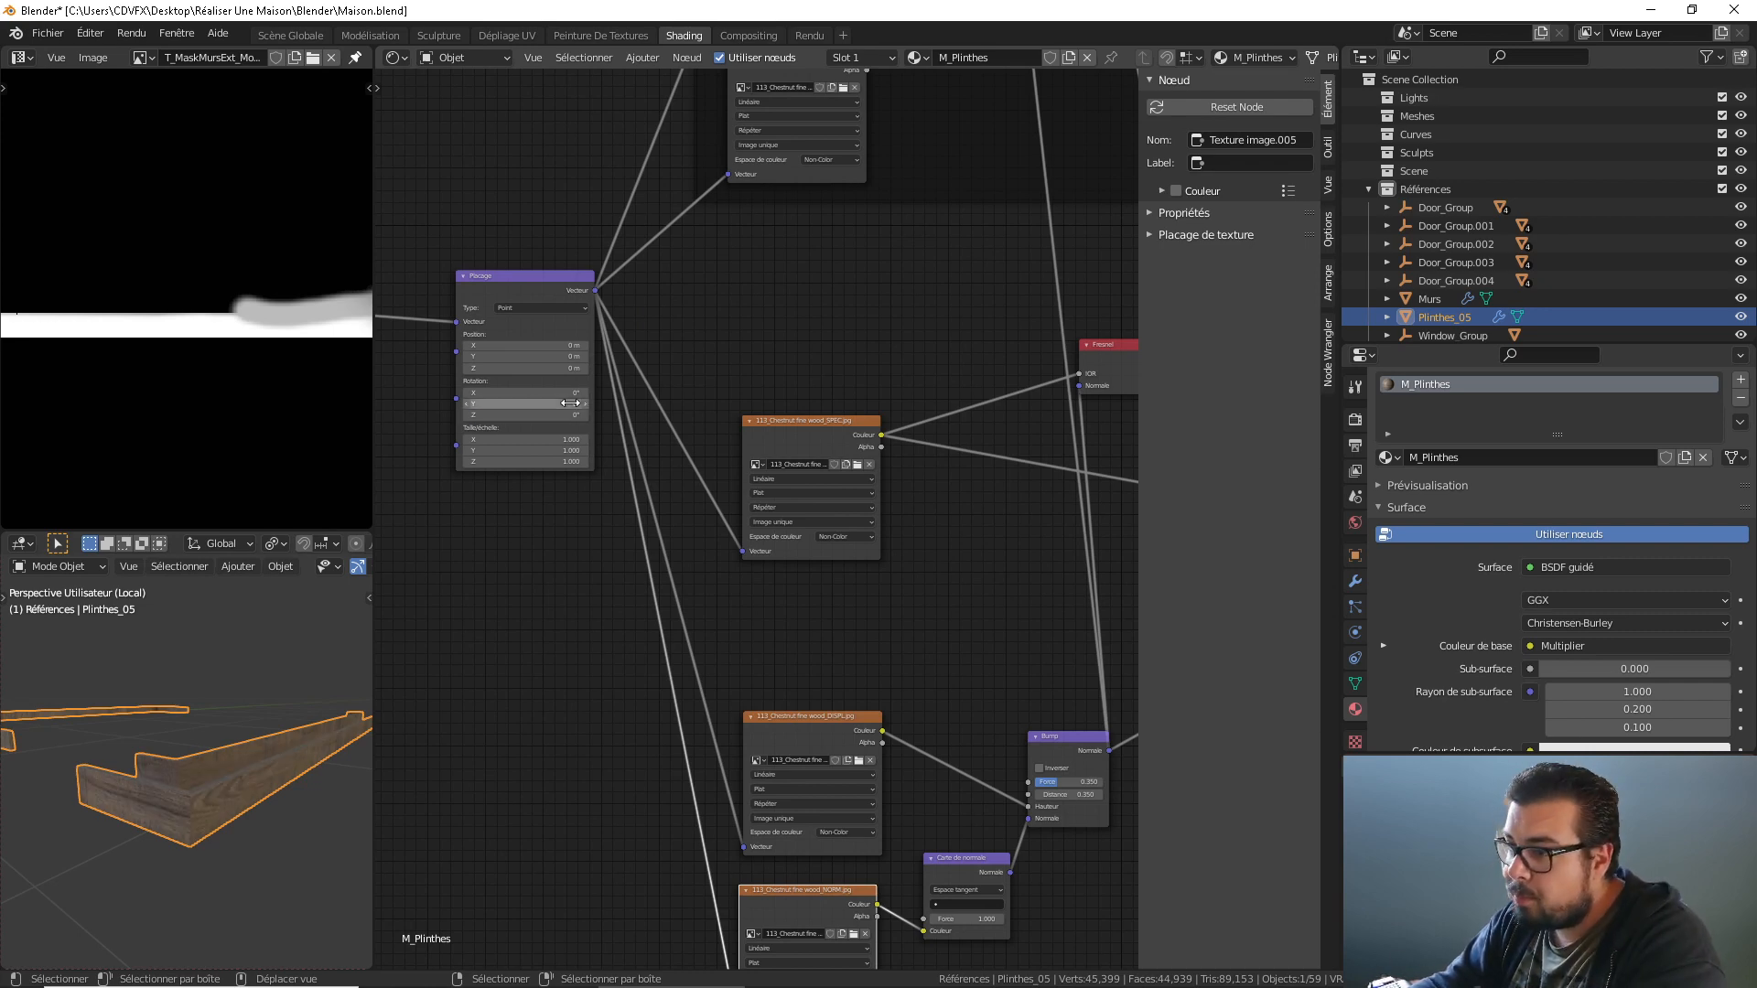
pyautogui.click(528, 36)
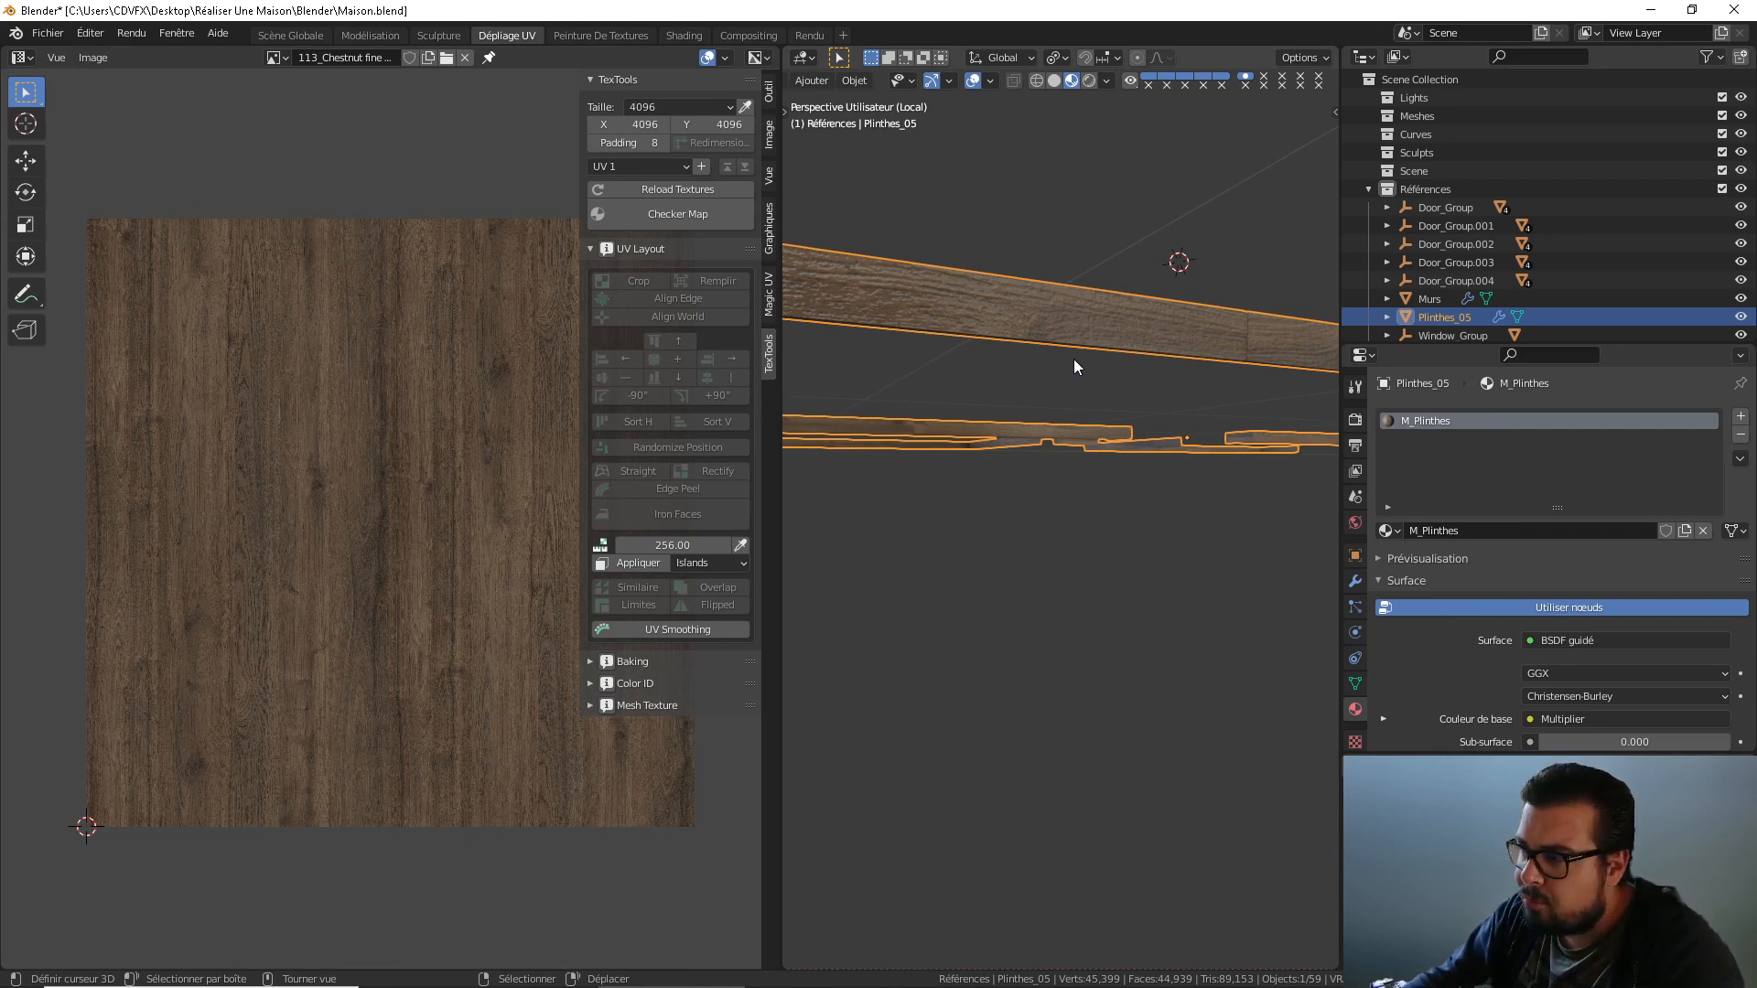
# Return to the Shading workspace and examine the wood texture on the skirting boards up close.
pyautogui.moveTo(1073, 359)
pyautogui.mouseDown(button='middle')
pyautogui.moveTo(1052, 368)
pyautogui.moveTo(1061, 463)
pyautogui.moveTo(996, 465)
pyautogui.mouseUp(button='middle')
pyautogui.scroll(-2, 1061, 403)
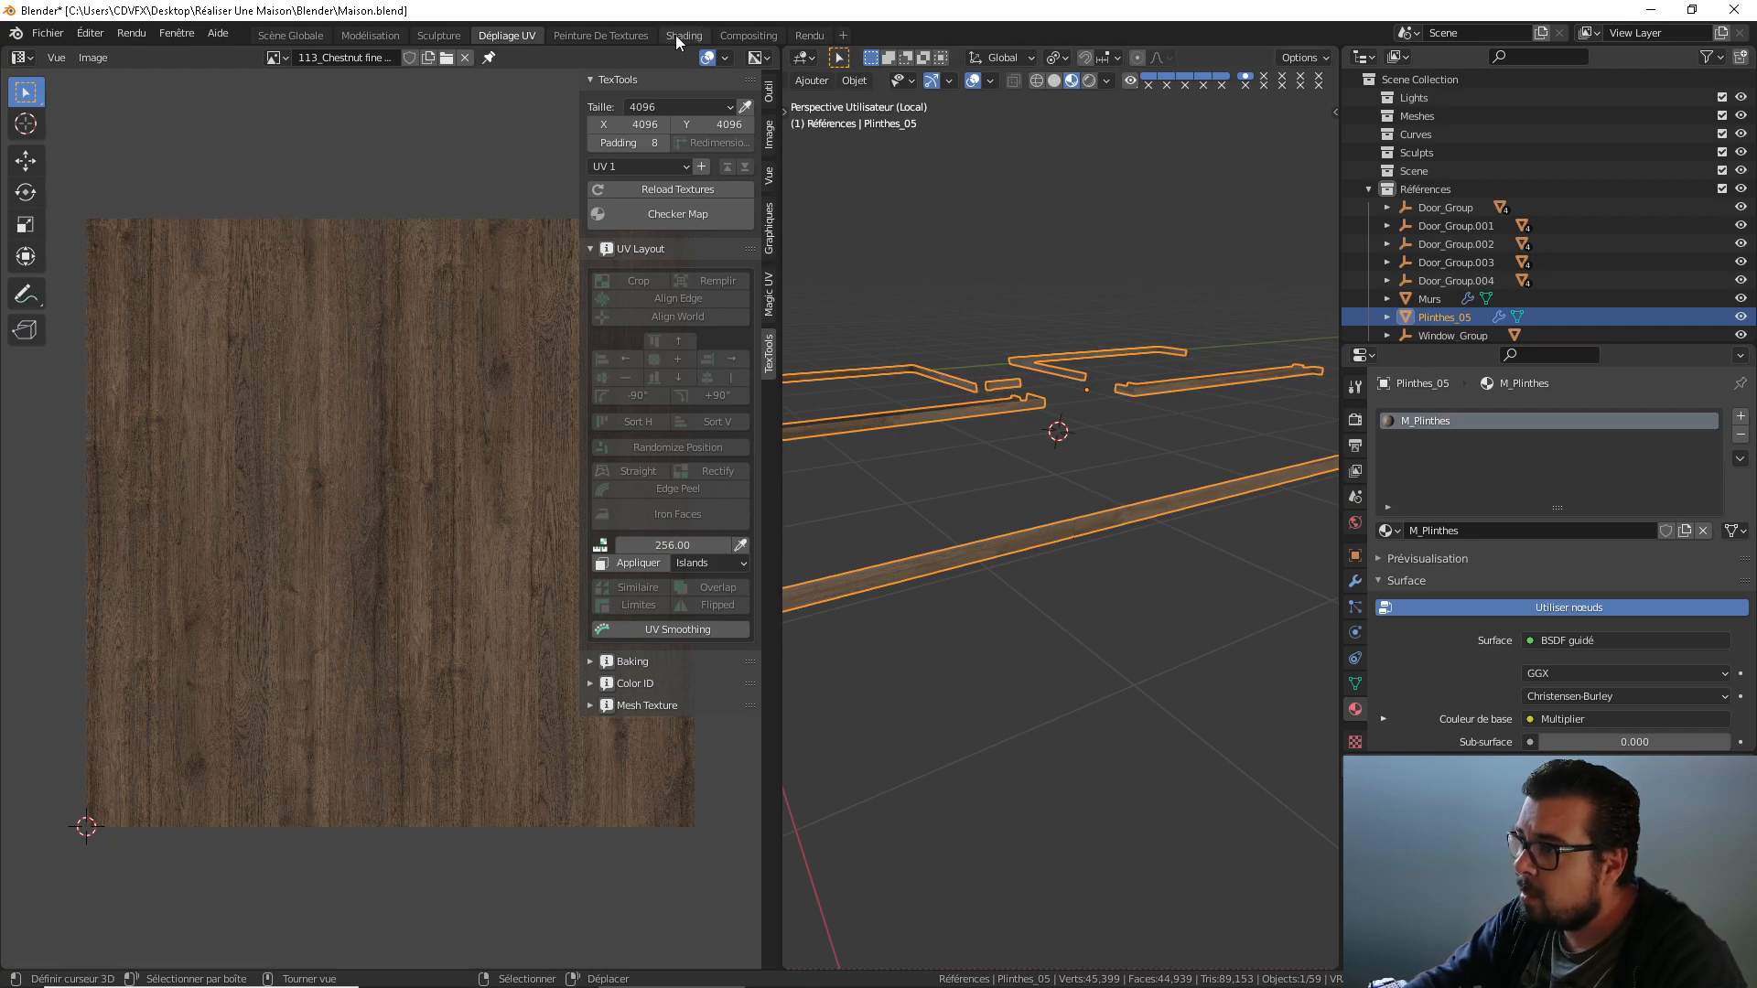
pyautogui.click(676, 35)
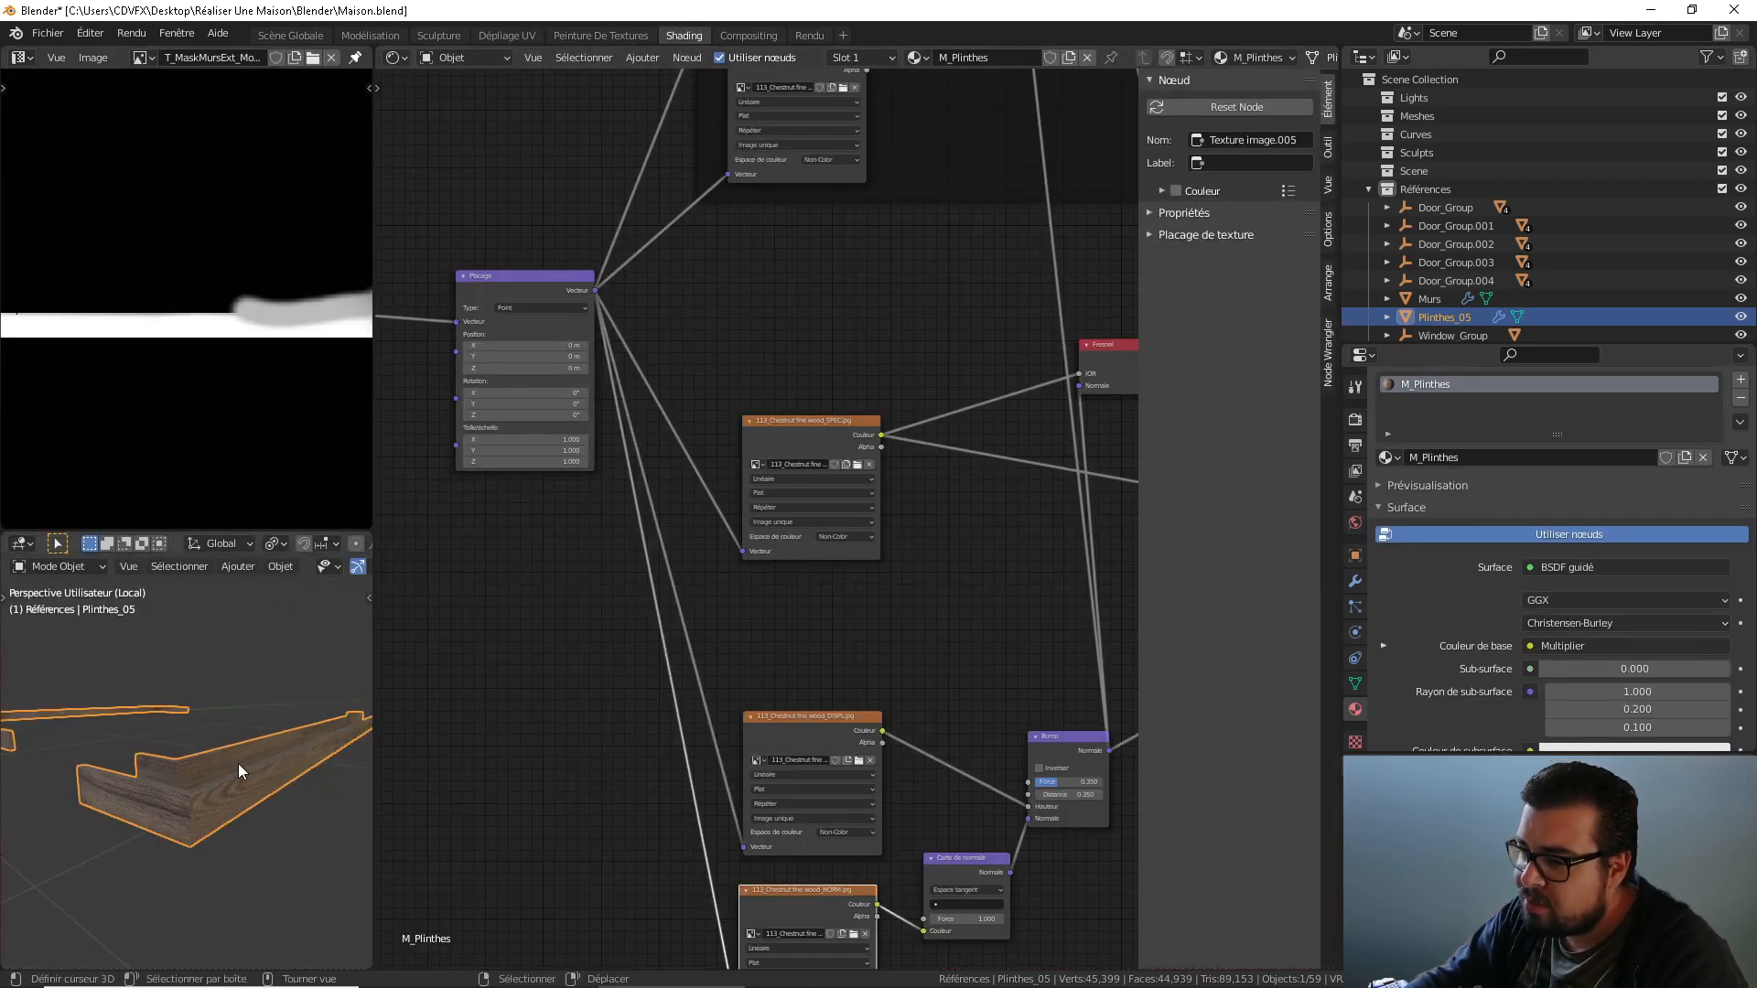
pyautogui.moveTo(238, 763); pyautogui.dragTo(275, 782, button='middle')
pyautogui.moveTo(294, 567); pyautogui.dragTo(168, 619, button='middle')
pyautogui.scroll(4, 168, 711)
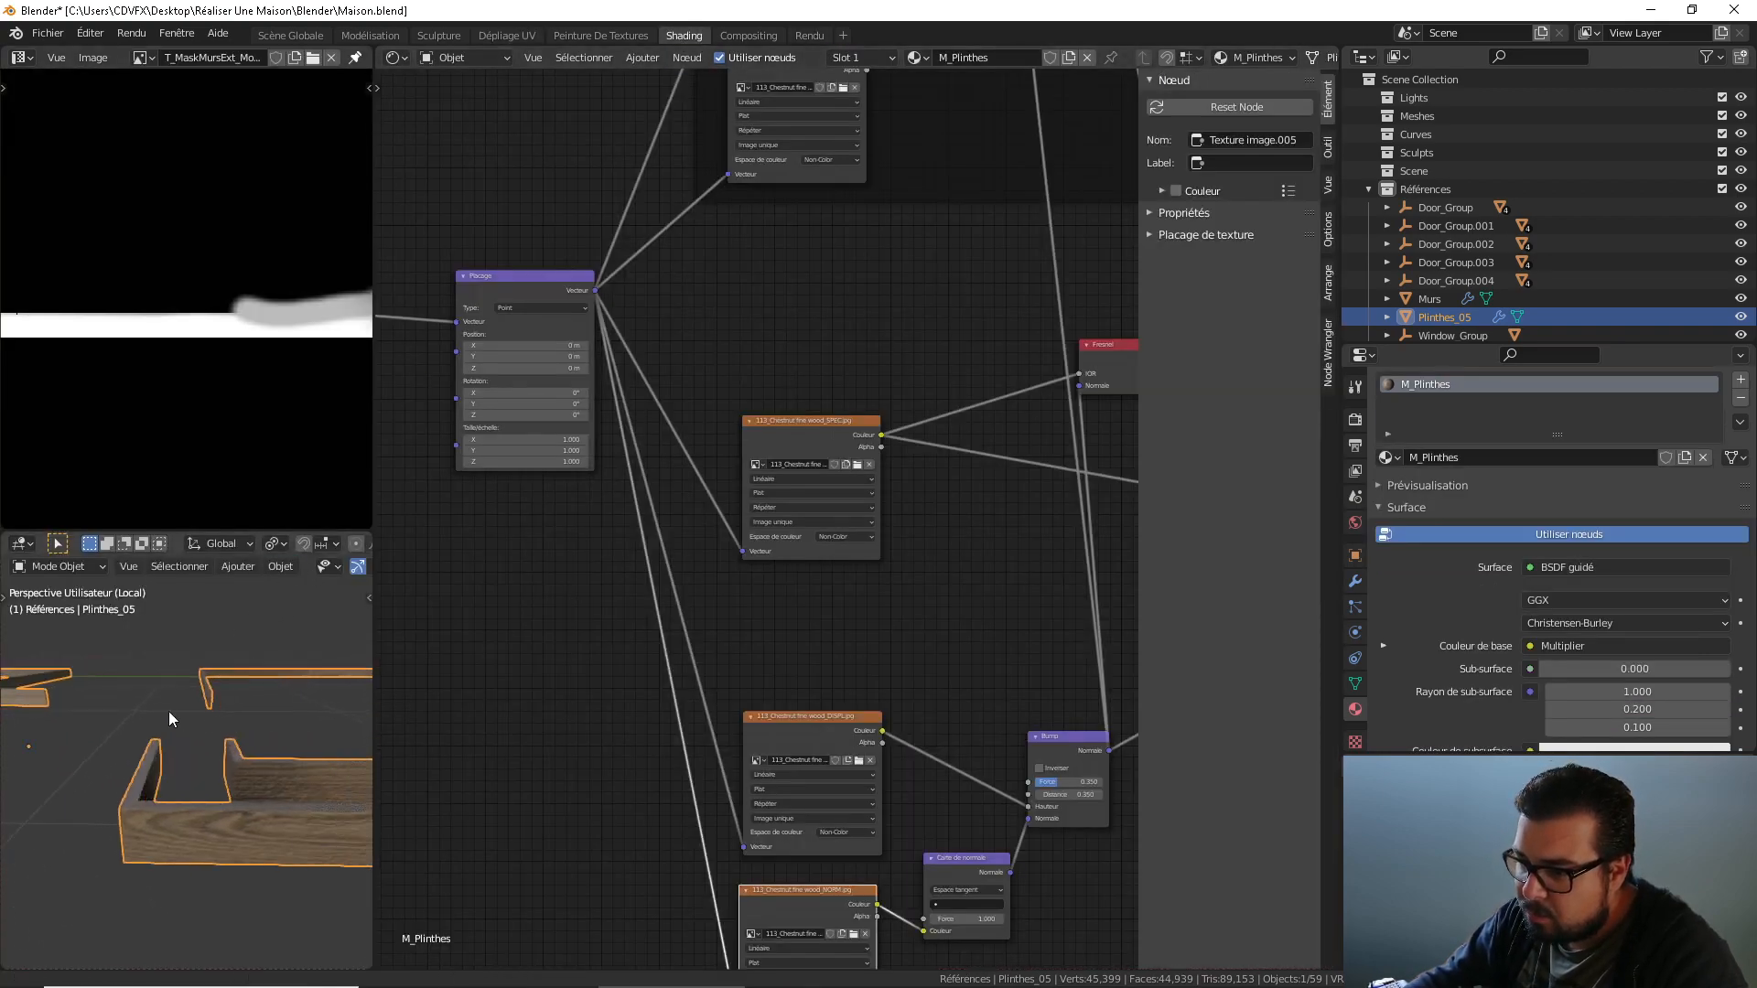
pyautogui.moveTo(174, 745); pyautogui.dragTo(344, 761, button='middle')
pyautogui.scroll(-2, 879, 838)
# Insert a ColorRamp node between the 113_Chestnut fine wood_DISPL.jpg texture and the Bump node's height input.
pyautogui.hotkey('shift', 'a')
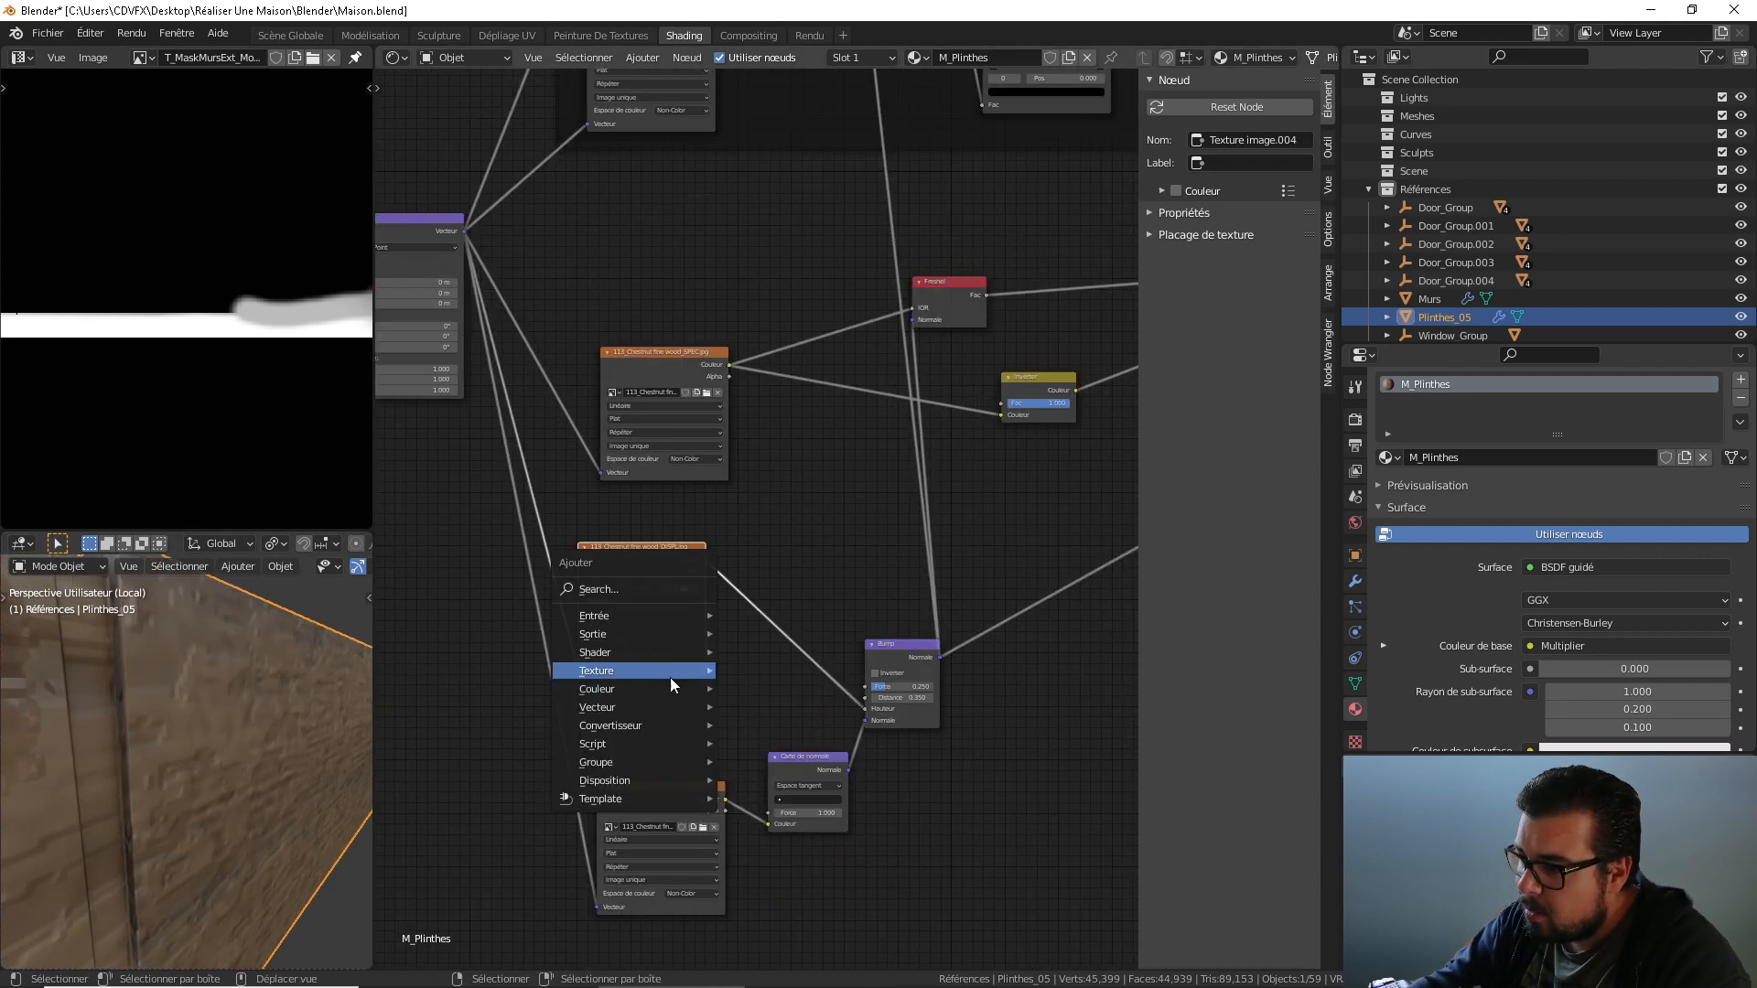
pyautogui.moveTo(641, 723)
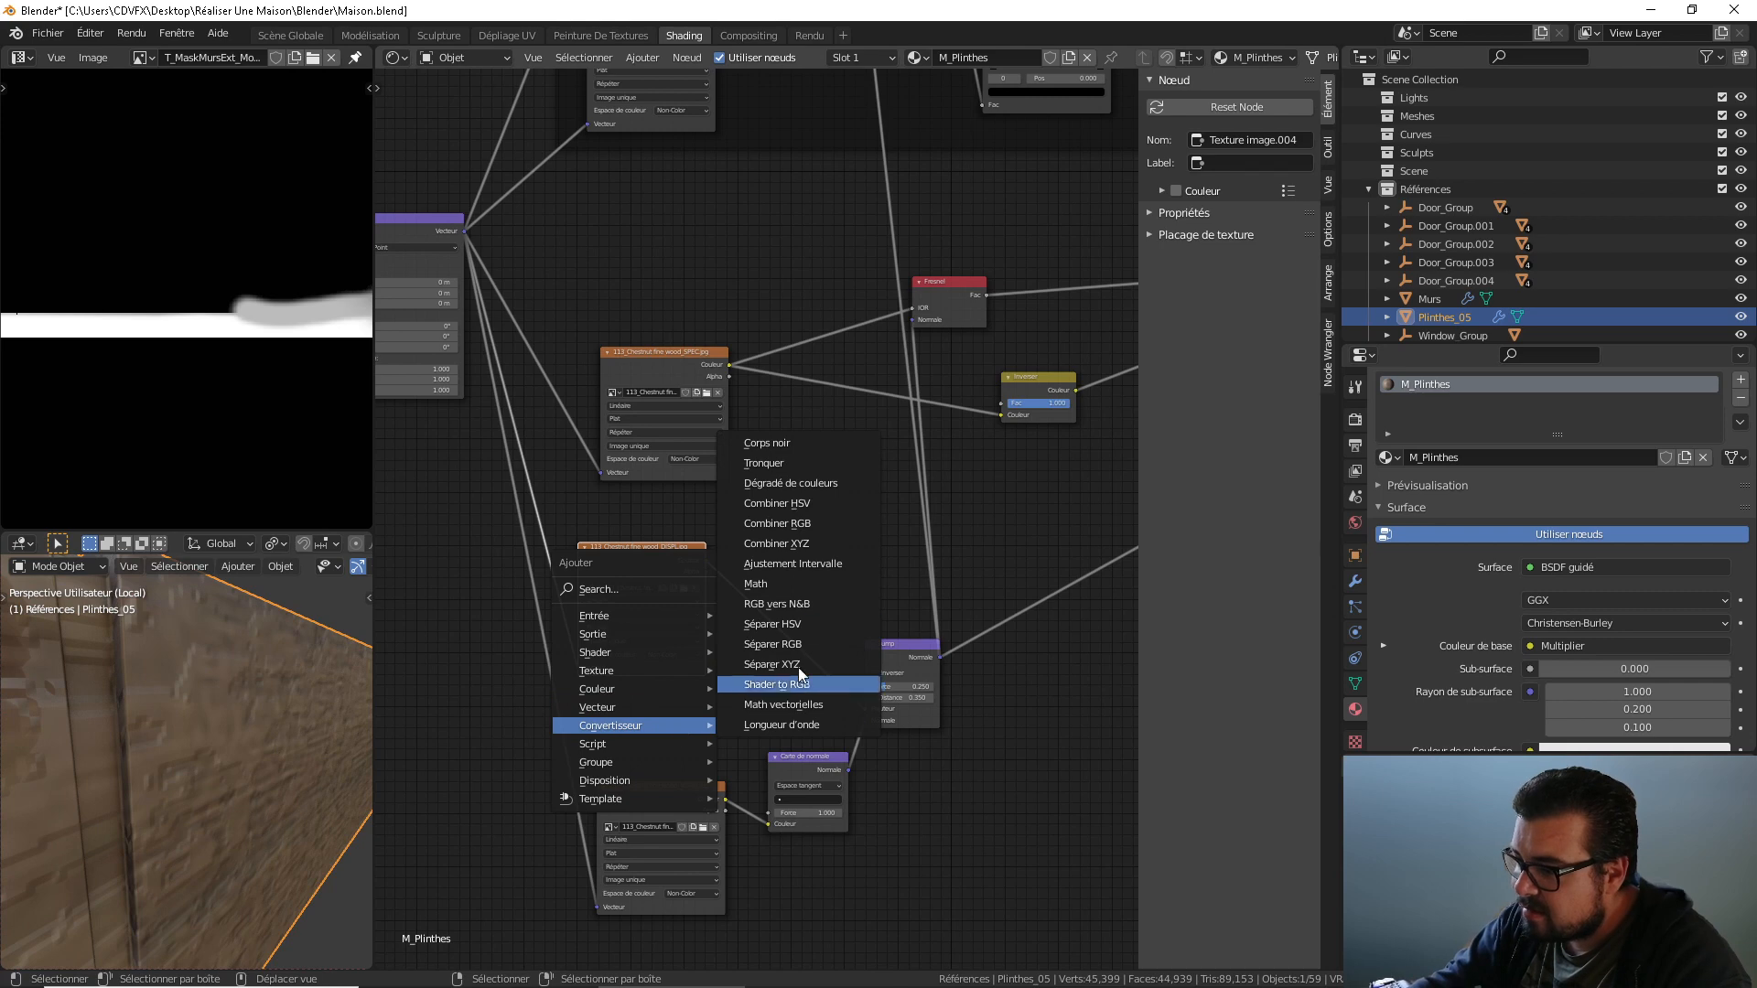
pyautogui.click(798, 482)
pyautogui.click(734, 560)
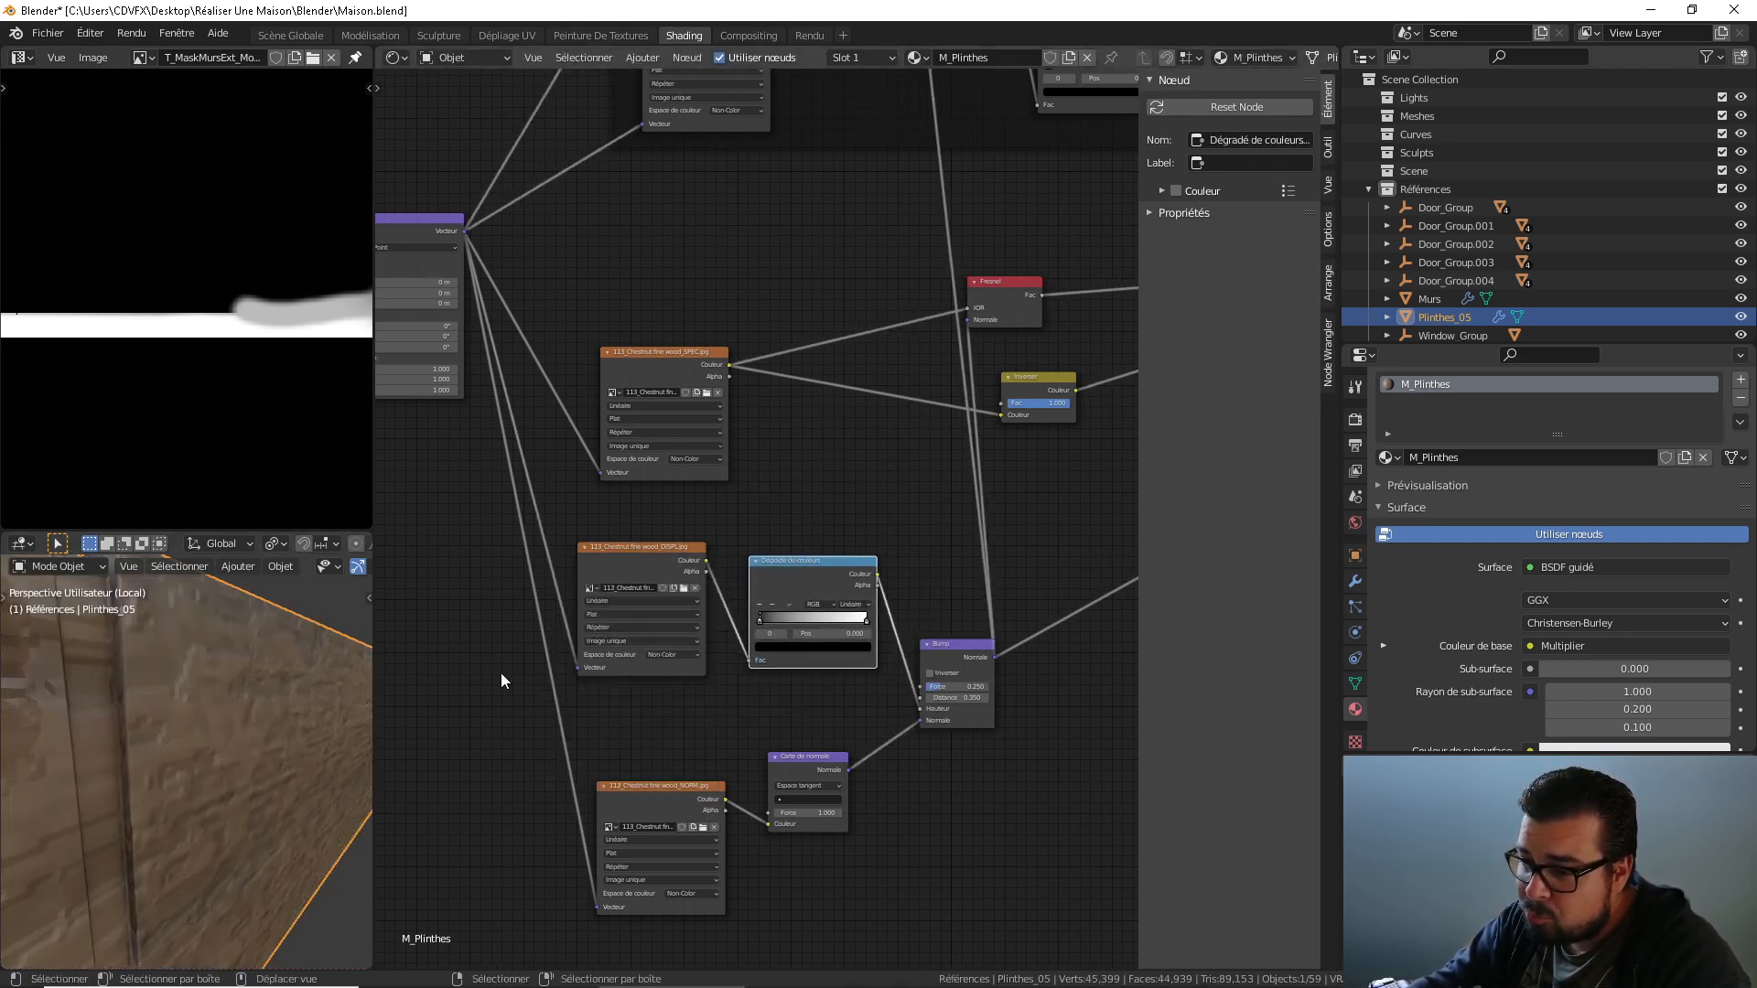
# Add a light grey stop to the displacement ColorRamp at position 0.055 and check the relief on the skirting boards.
pyautogui.moveTo(862, 617); pyautogui.dragTo(763, 620)
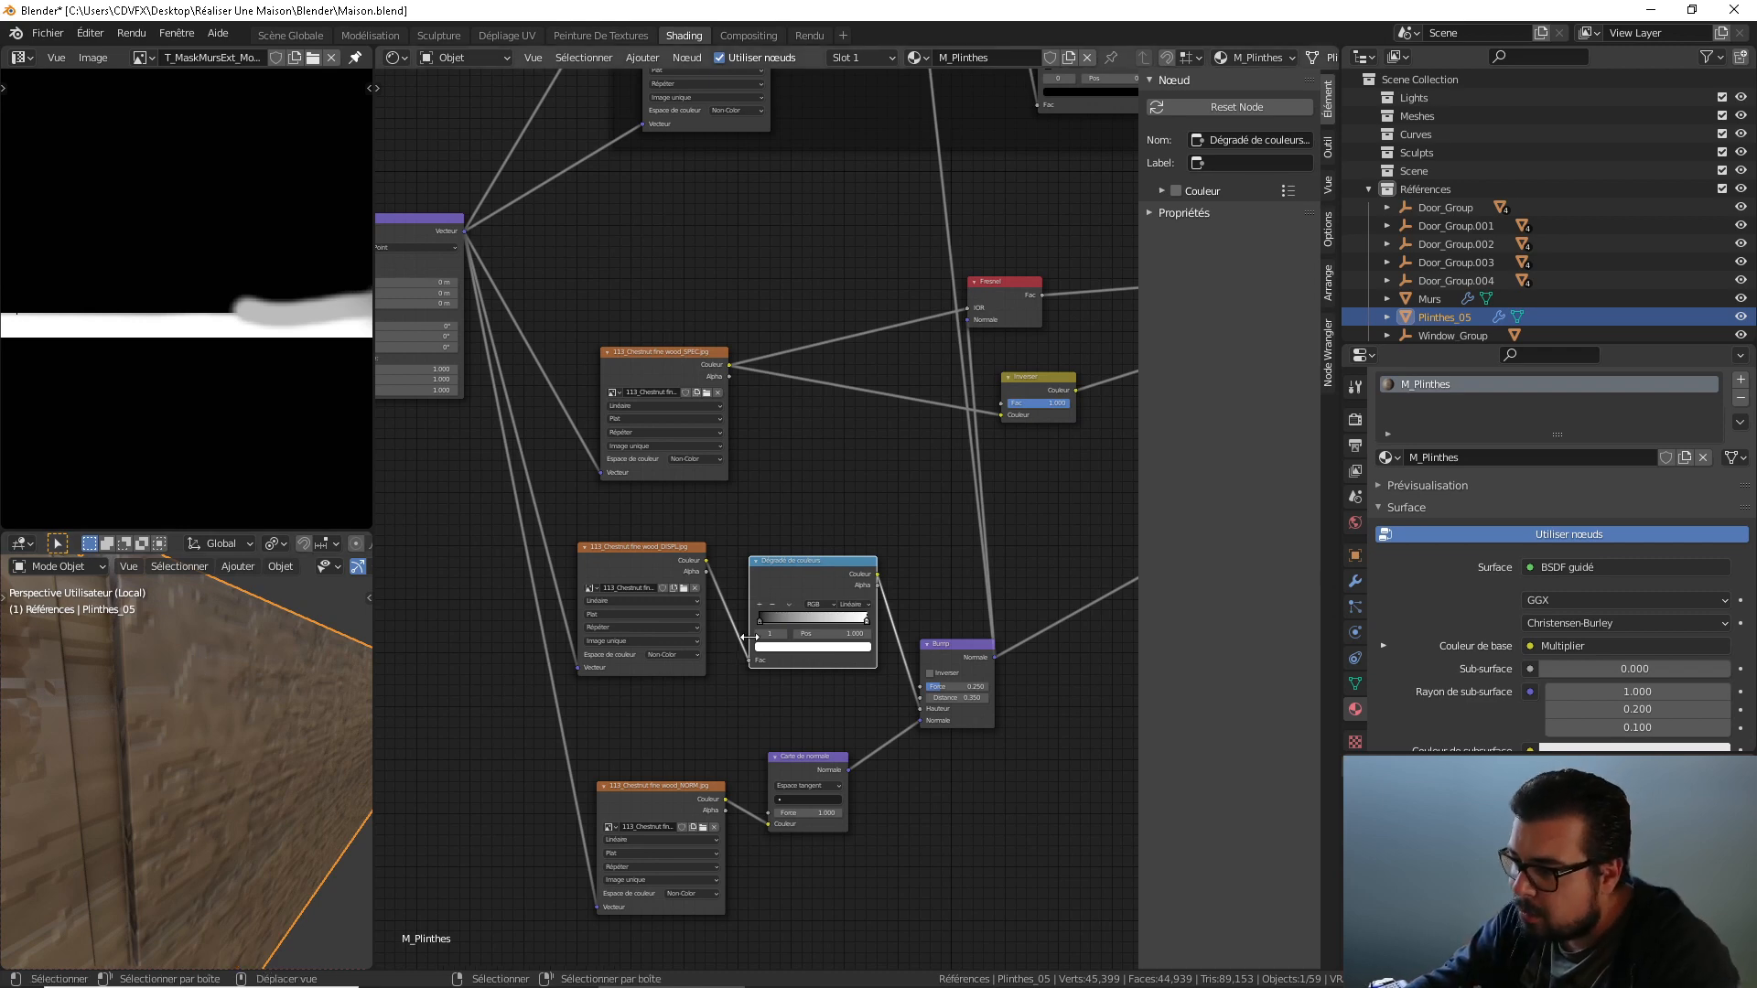
pyautogui.scroll(1, 805, 635)
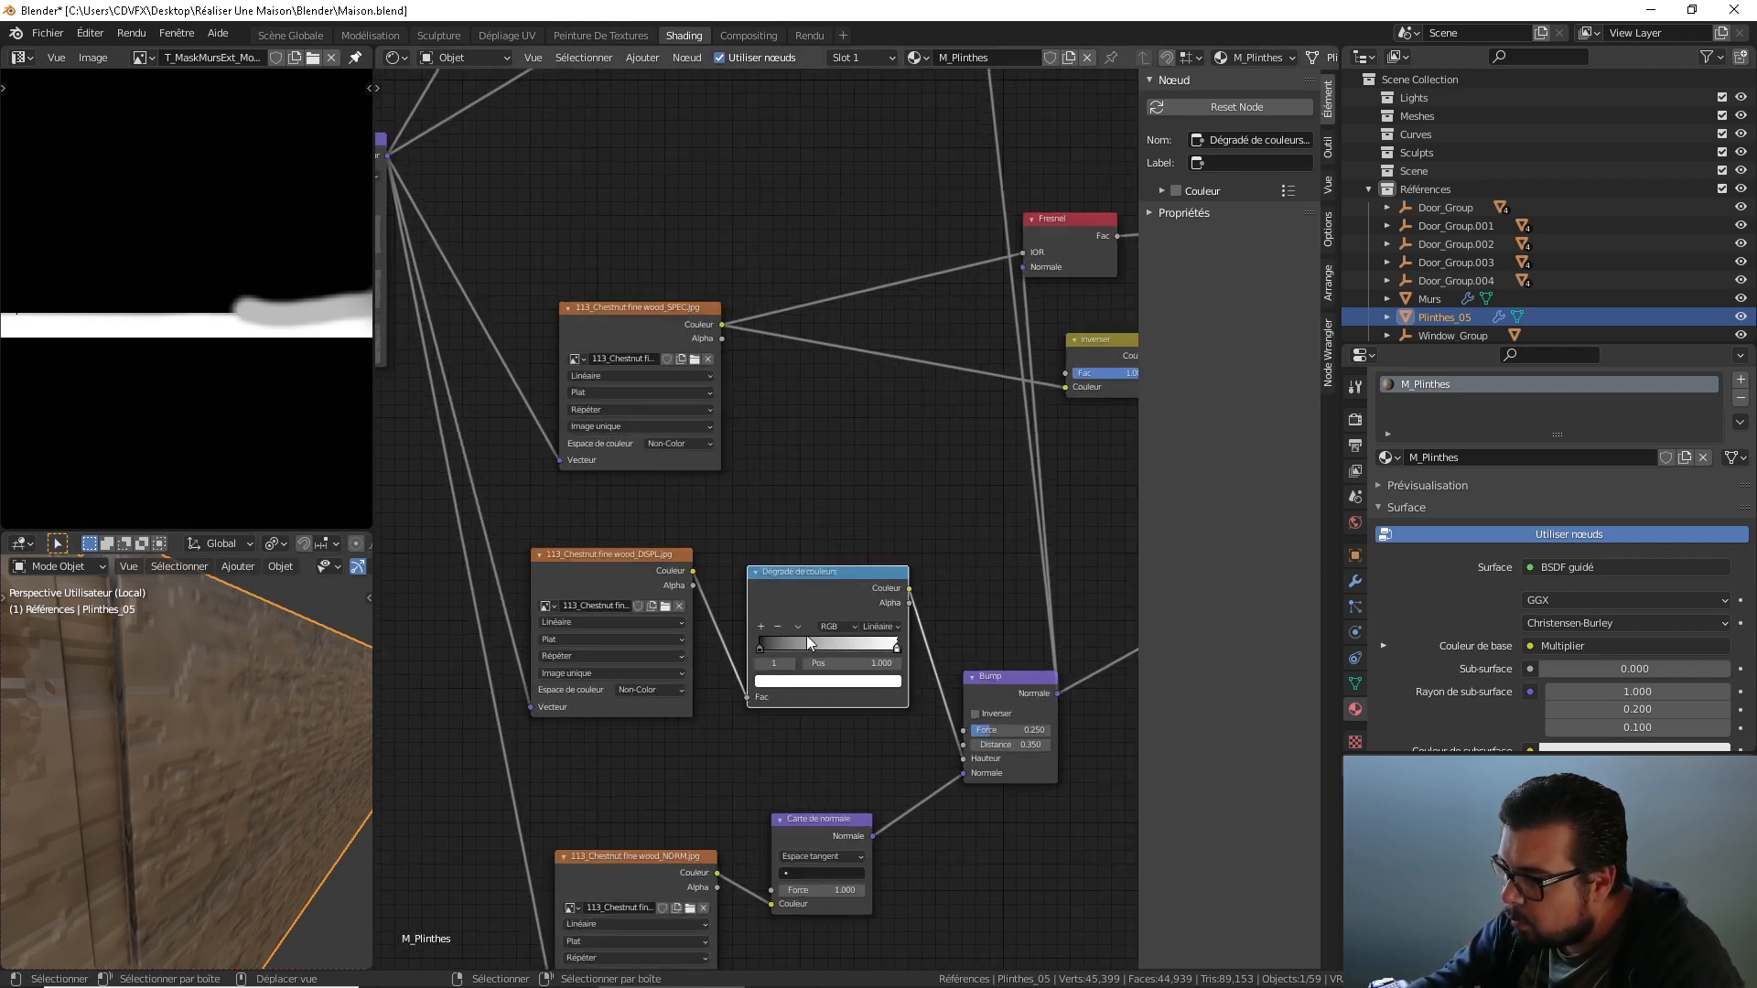
pyautogui.click(761, 626)
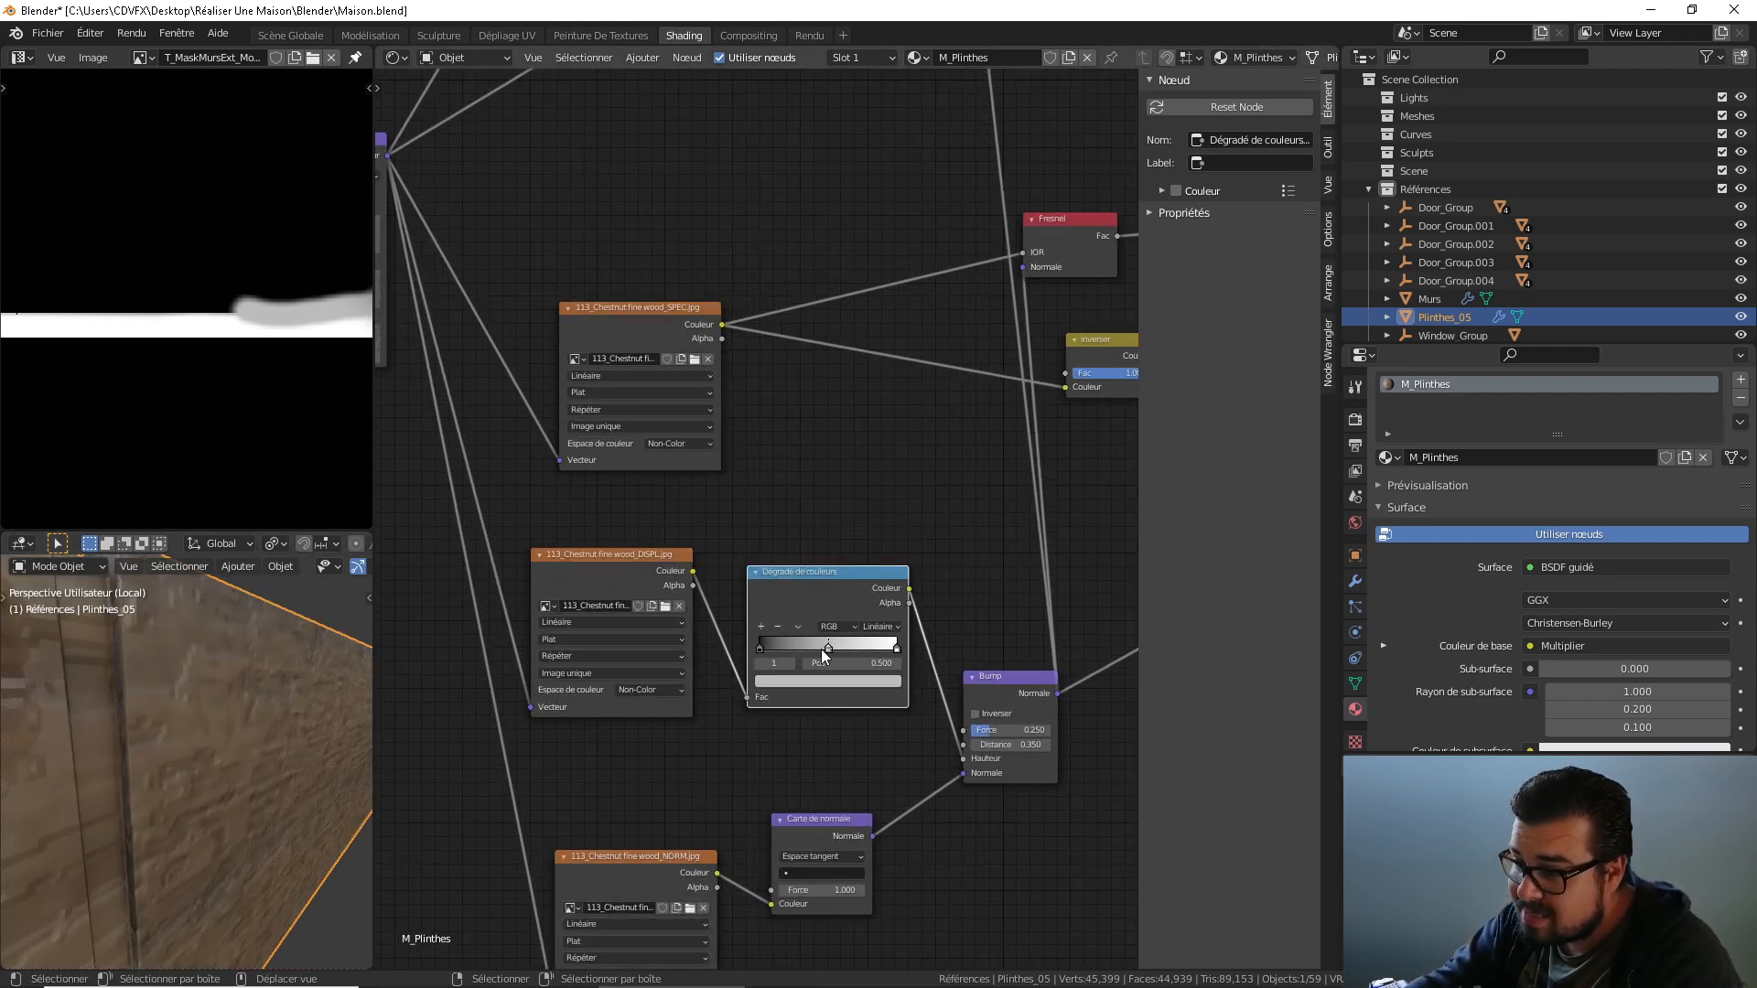
pyautogui.moveTo(826, 650); pyautogui.dragTo(758, 655)
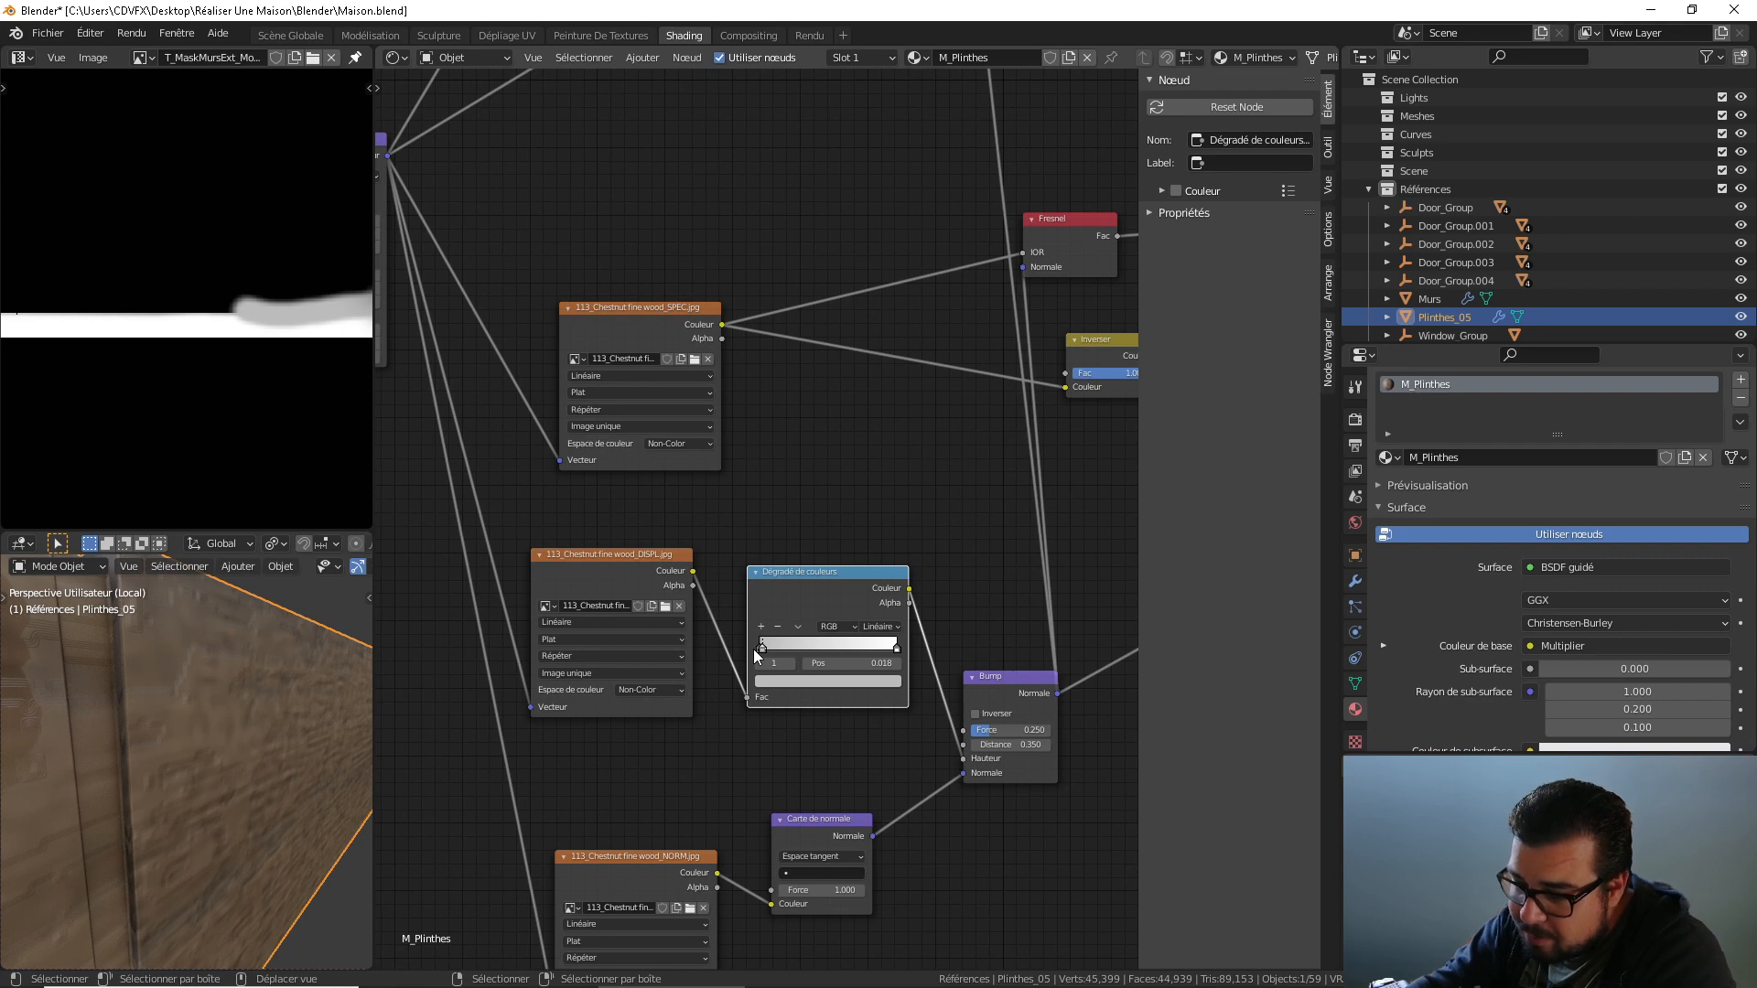
pyautogui.moveTo(756, 655); pyautogui.dragTo(761, 657)
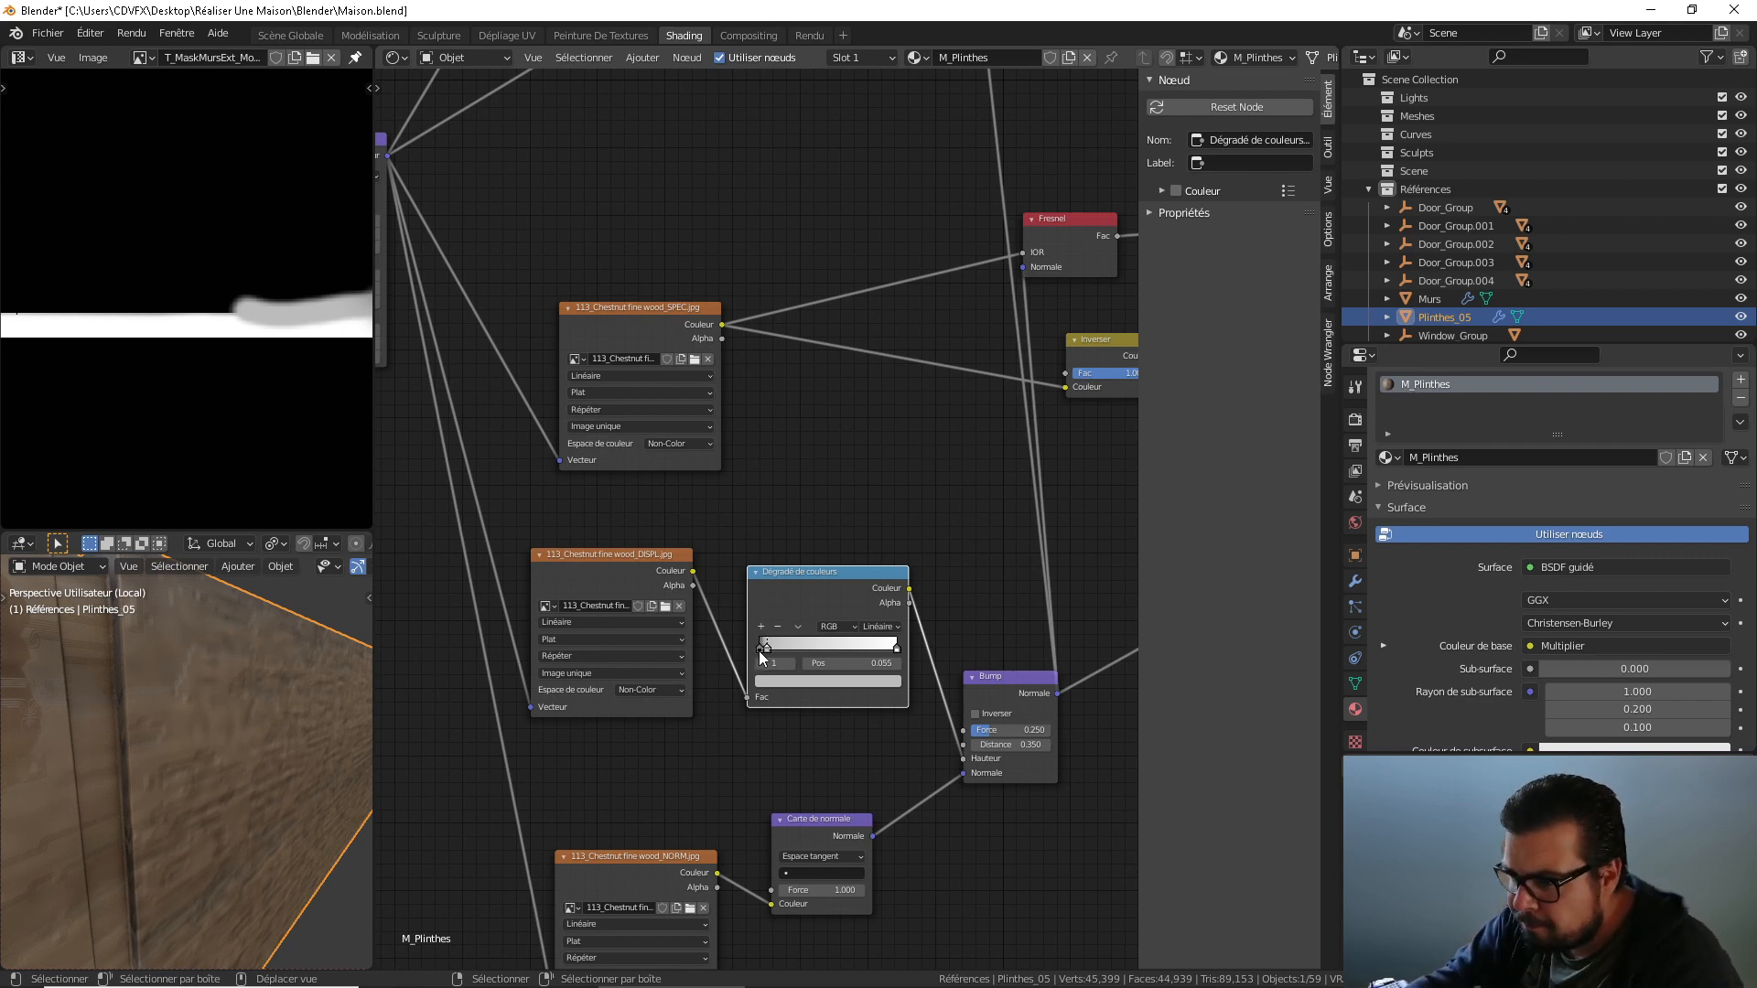
pyautogui.scroll(-2, 859, 650)
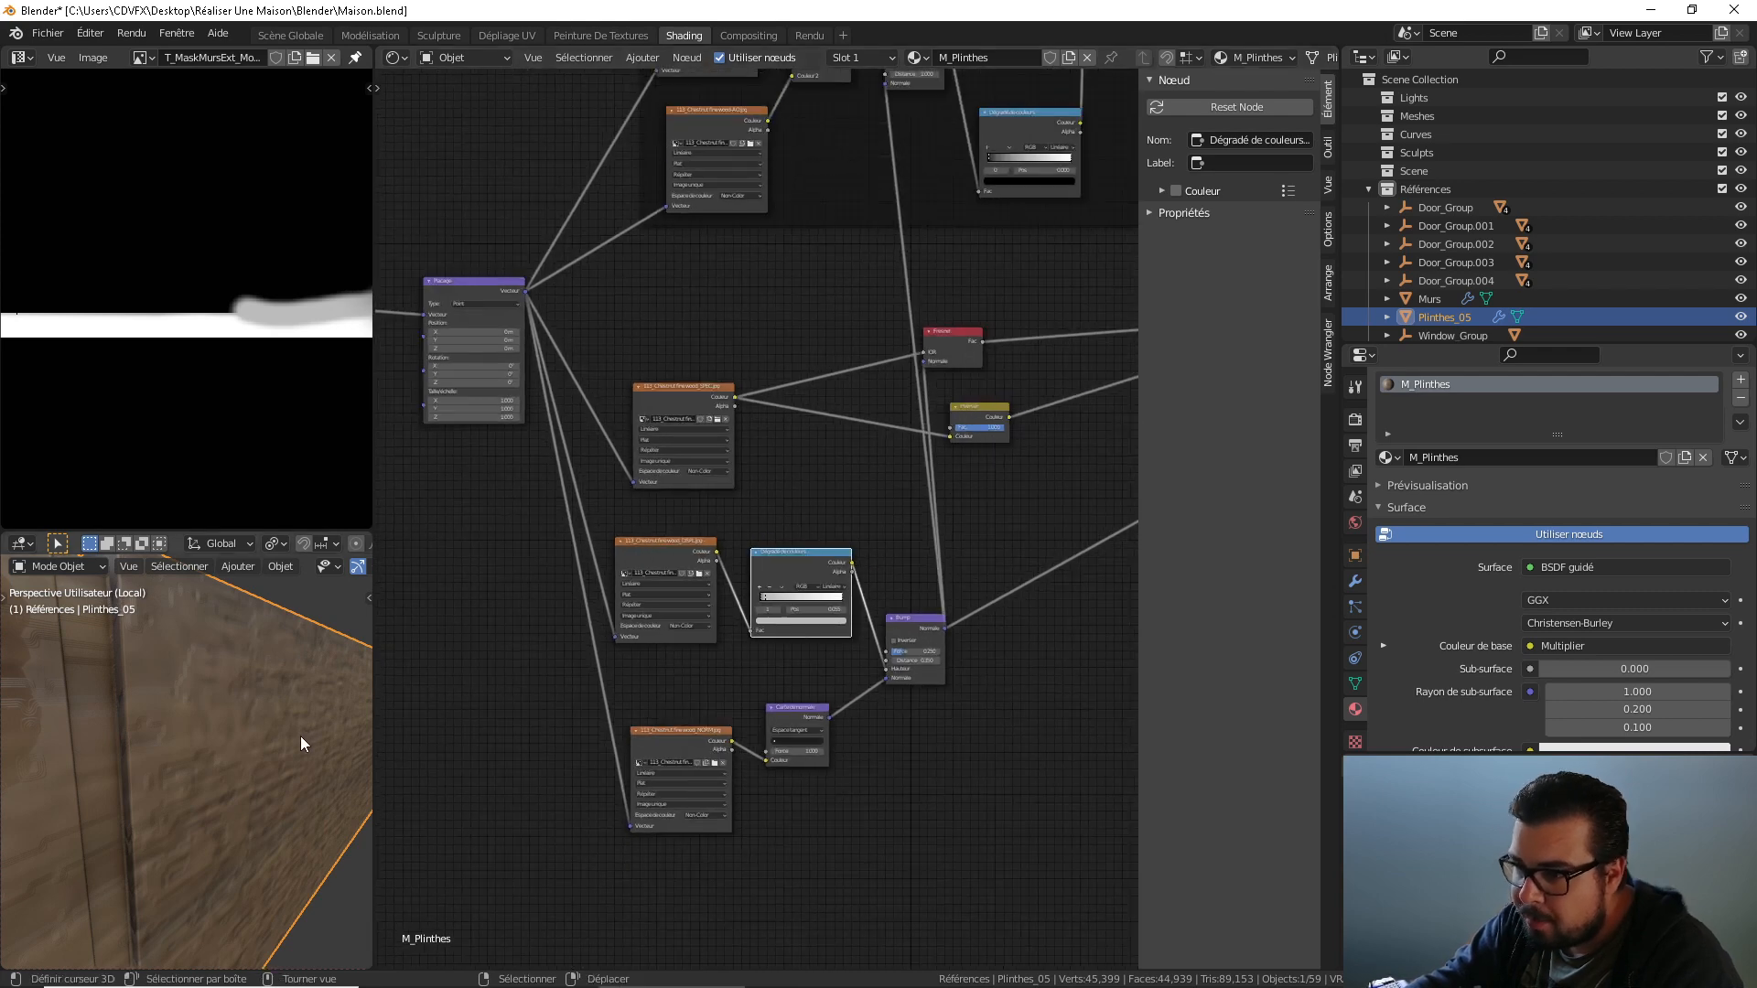
pyautogui.scroll(-3, 309, 737)
pyautogui.moveTo(309, 737); pyautogui.dragTo(99, 760, button='middle')
pyautogui.moveTo(222, 756)
pyautogui.mouseDown(button='middle')
pyautogui.moveTo(409, 707)
pyautogui.moveTo(212, 743)
pyautogui.mouseUp(button='middle')
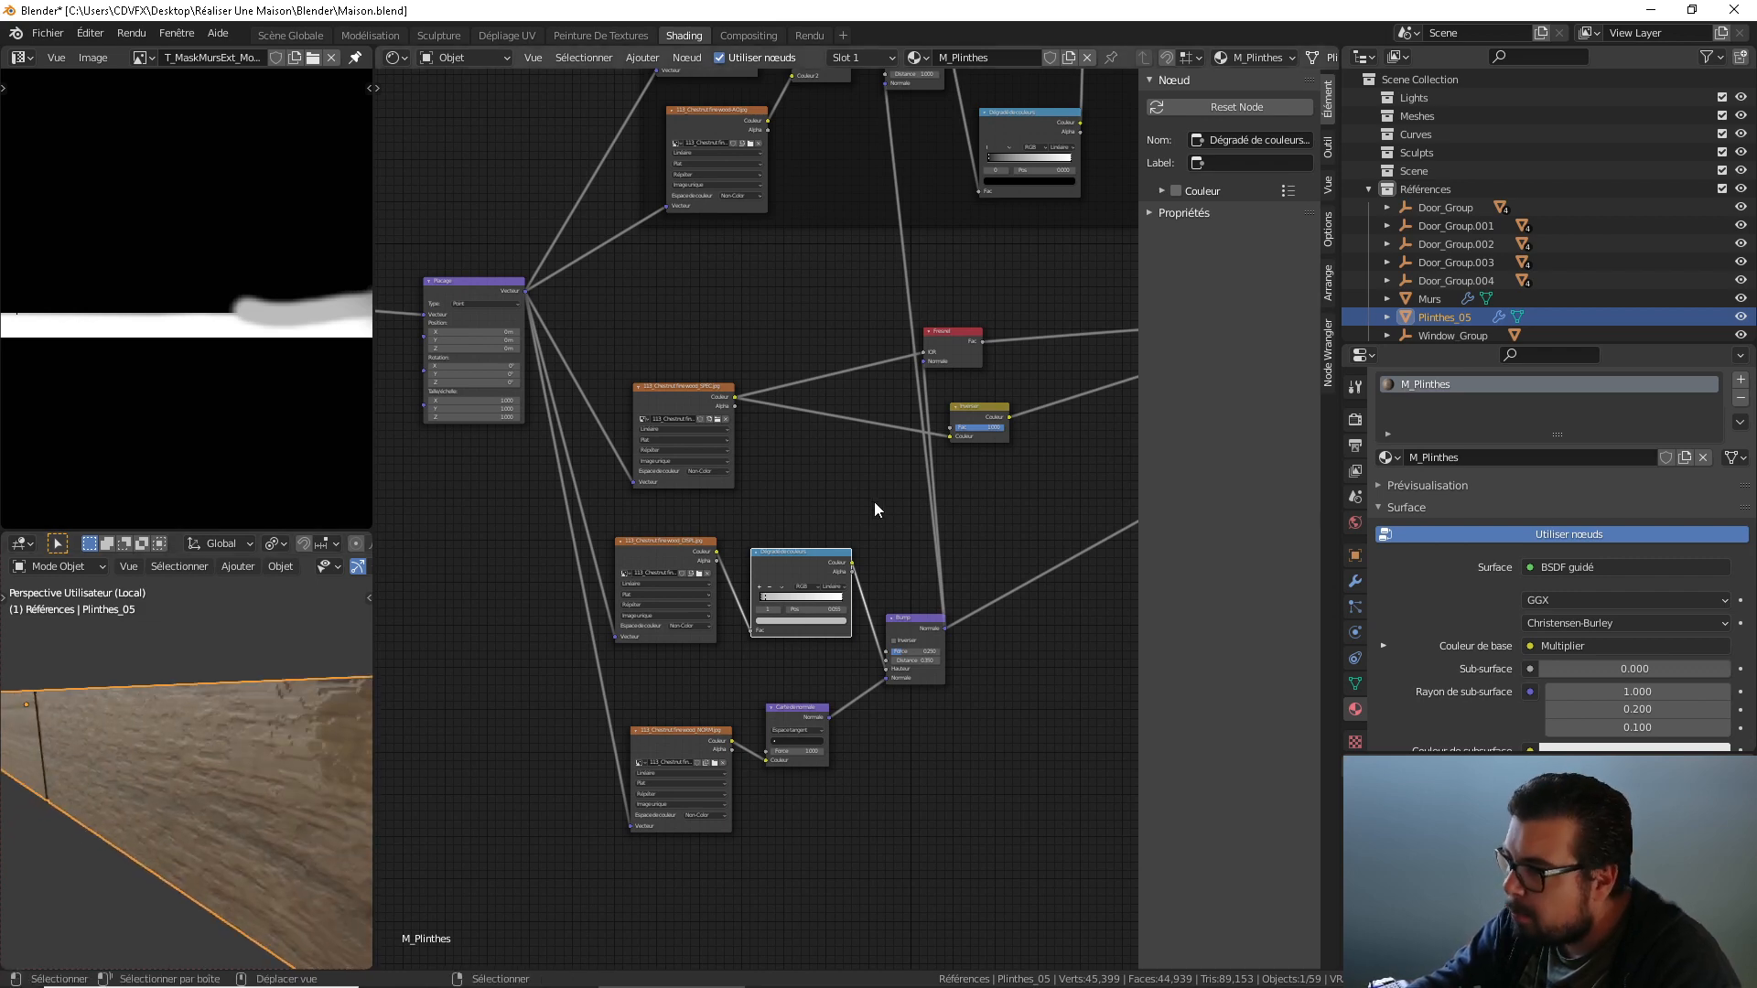
# Insert a ColorRamp node on the colour output of the Invert node, keeping the Invert factor at 1.000.
pyautogui.scroll(-2, 660, 619)
pyautogui.scroll(5, 732, 630)
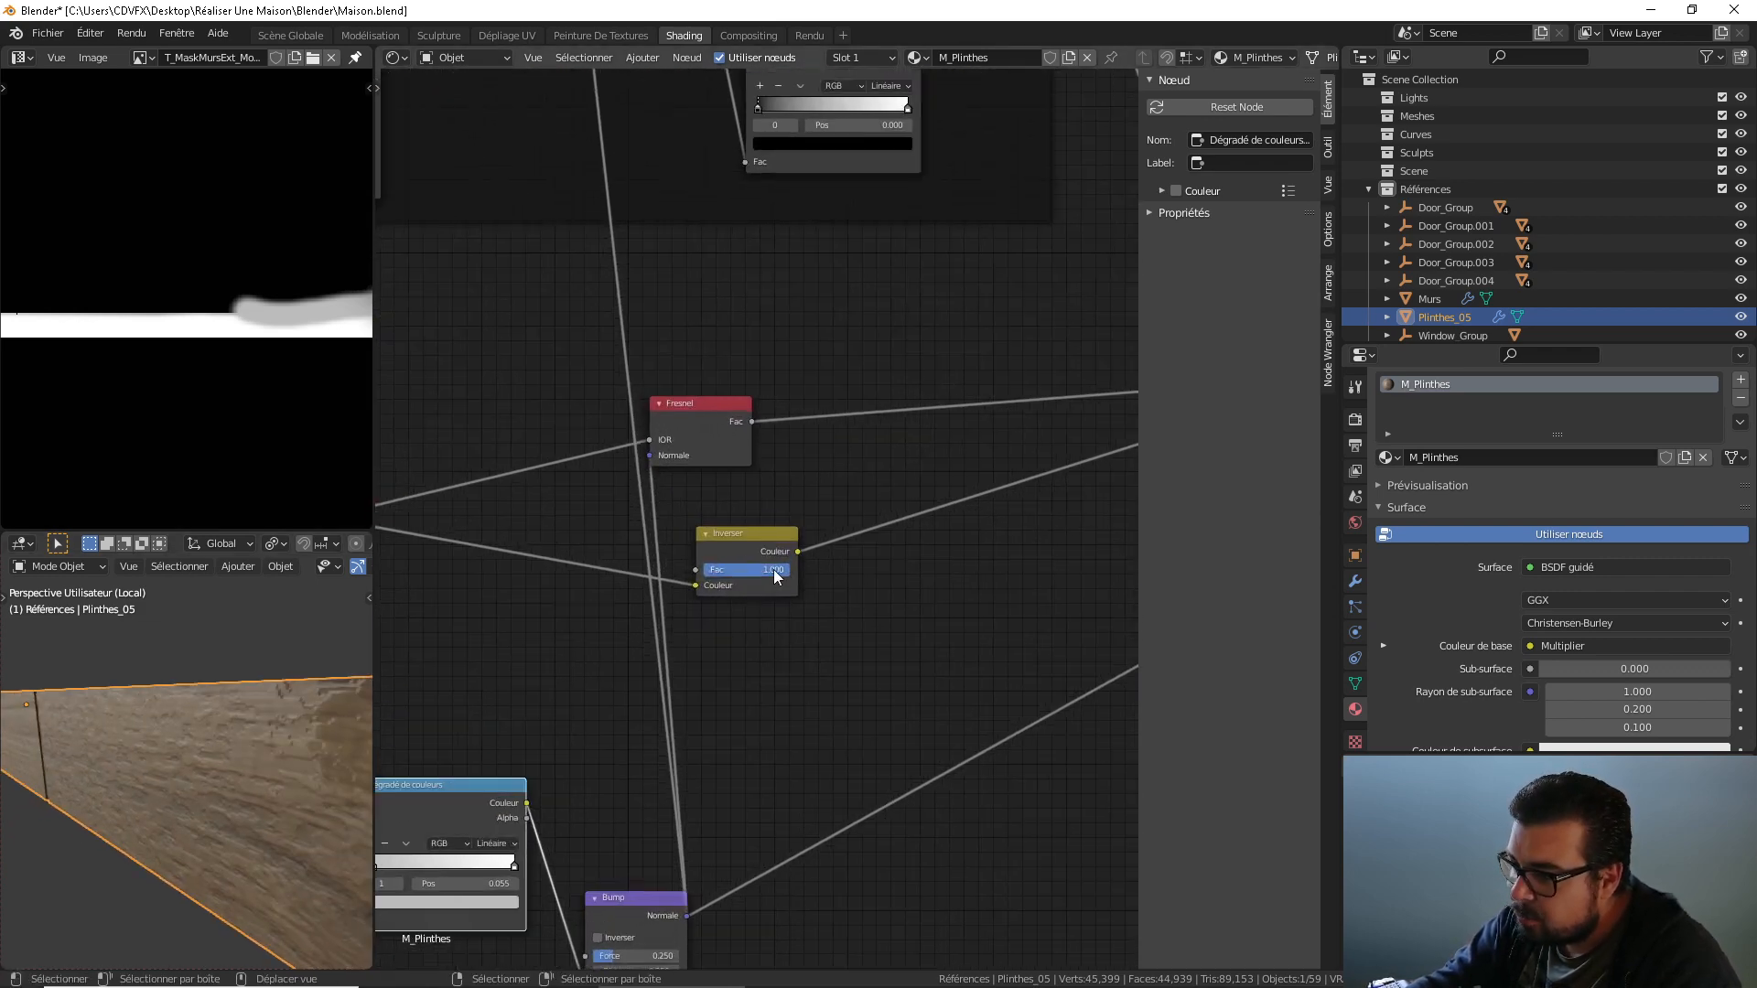
pyautogui.moveTo(773, 569)
pyautogui.mouseDown()
pyautogui.moveTo(695, 569)
pyautogui.moveTo(778, 569)
pyautogui.mouseUp()
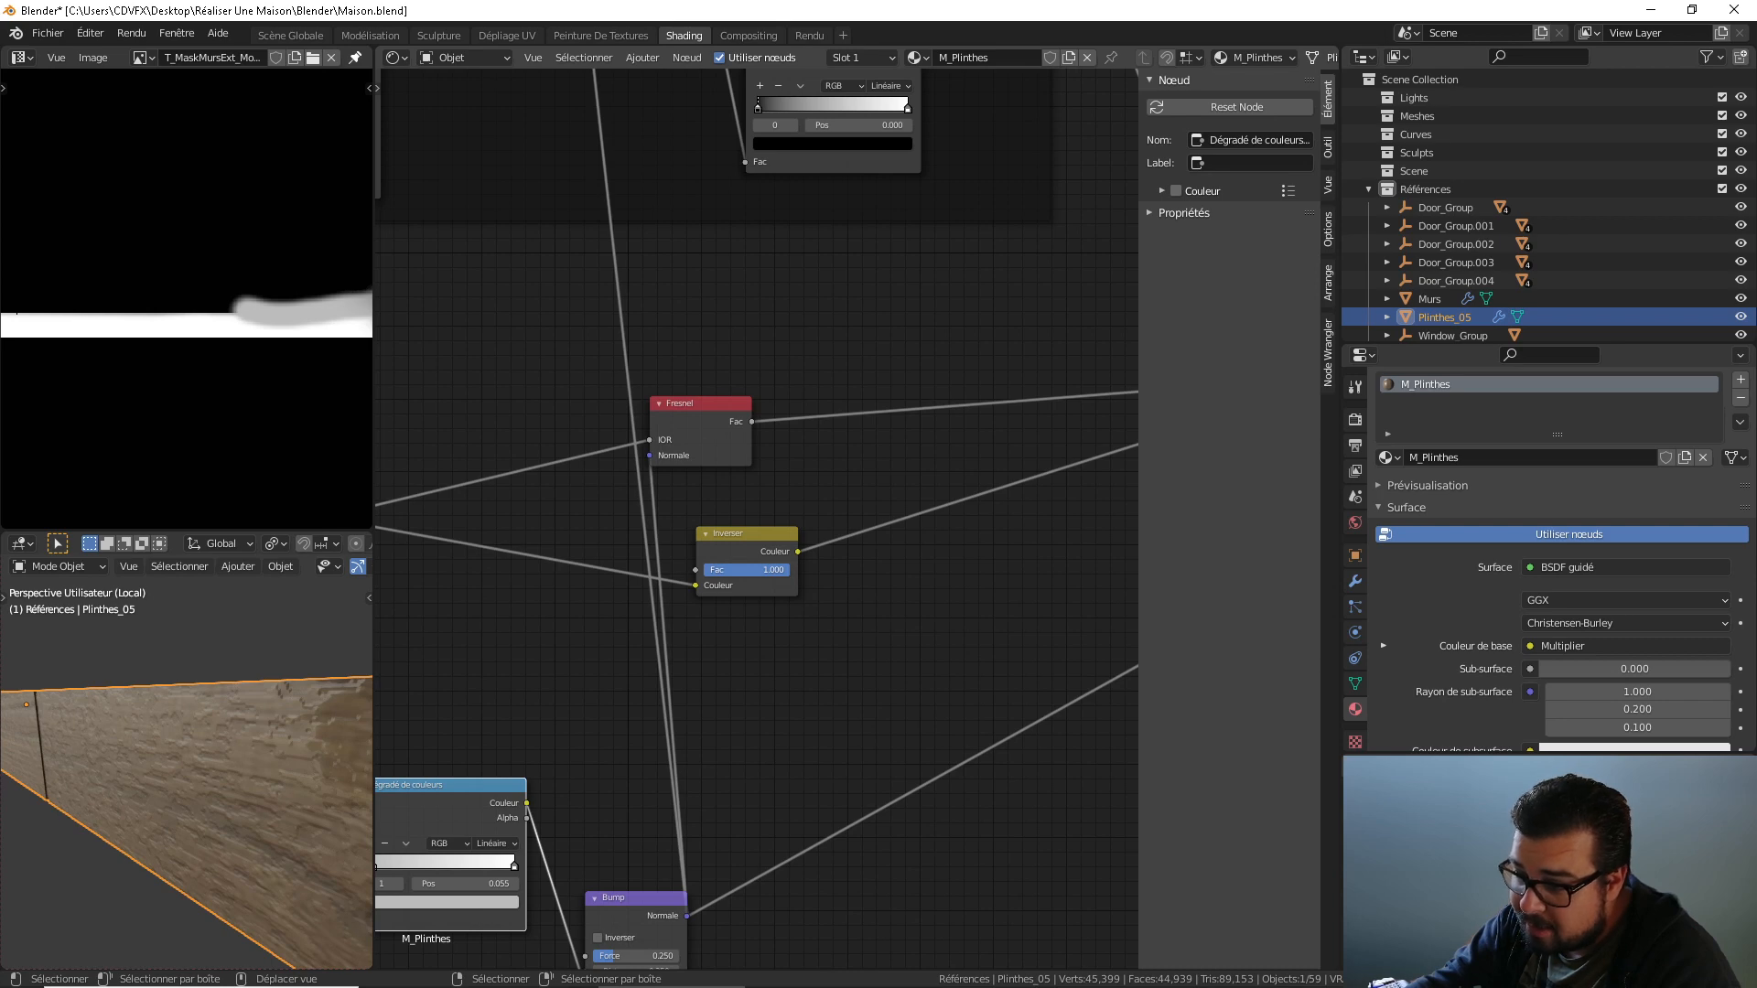
pyautogui.moveTo(885, 582); pyautogui.dragTo(803, 593, button='middle')
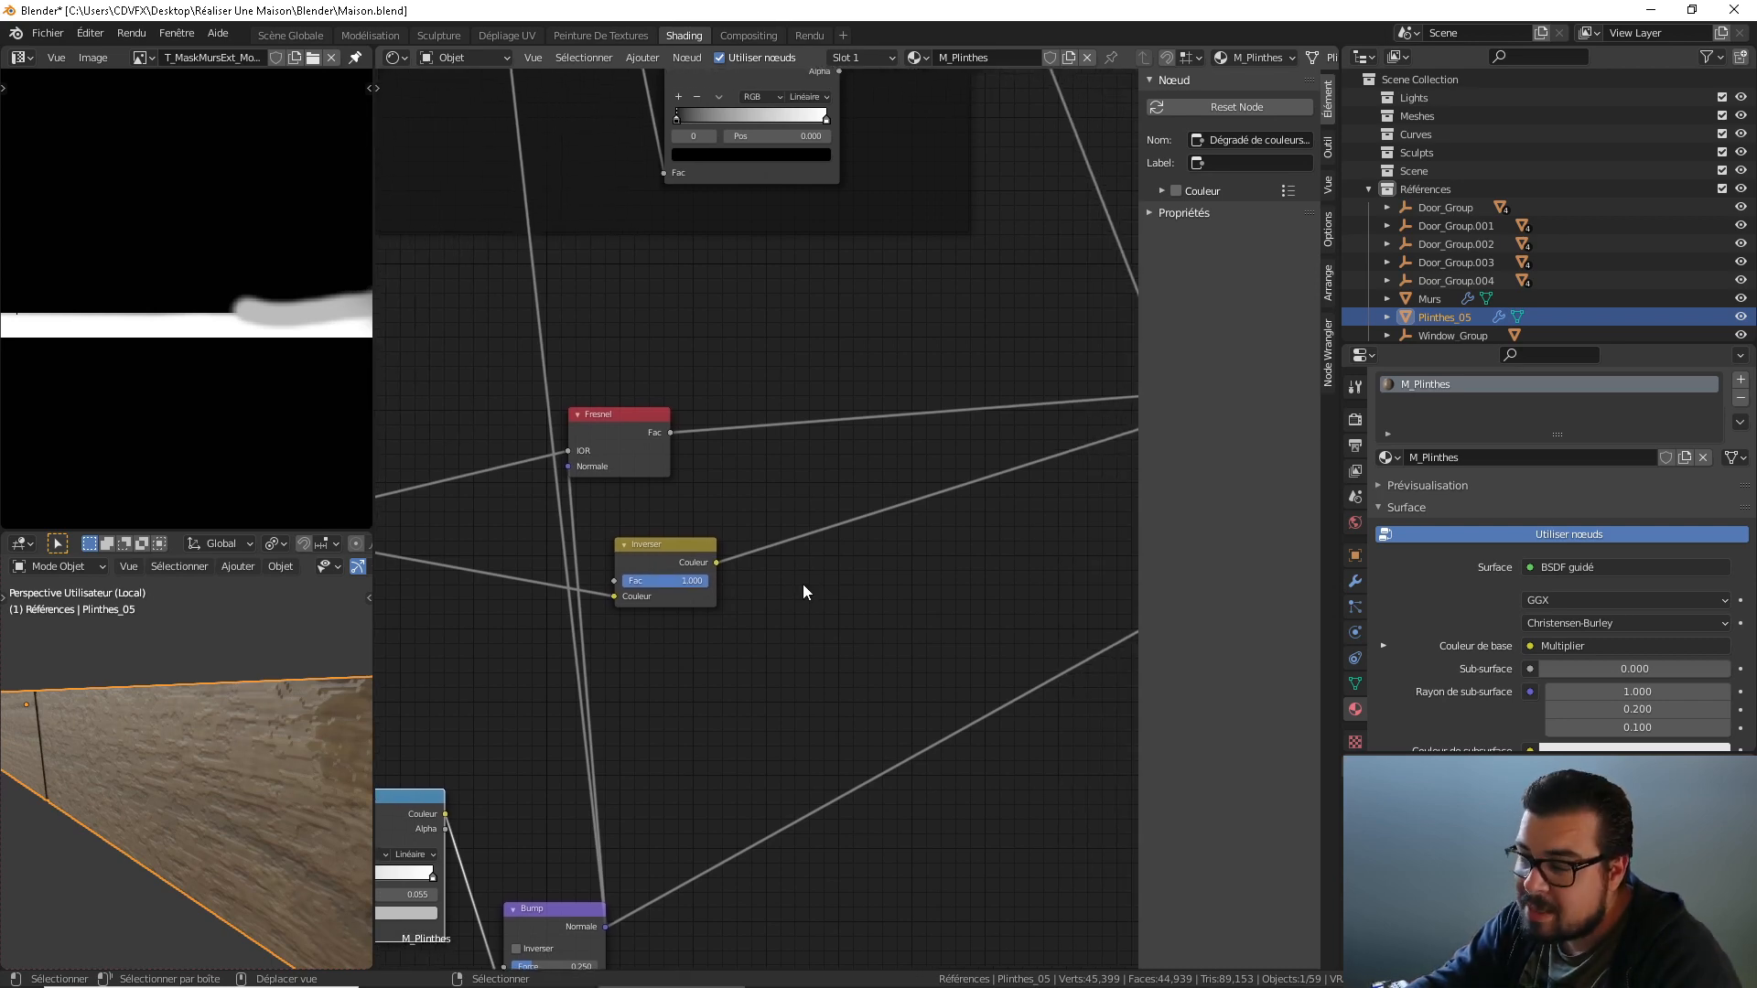
pyautogui.hotkey('shift', 'a')
pyautogui.moveTo(819, 588)
pyautogui.click(899, 617)
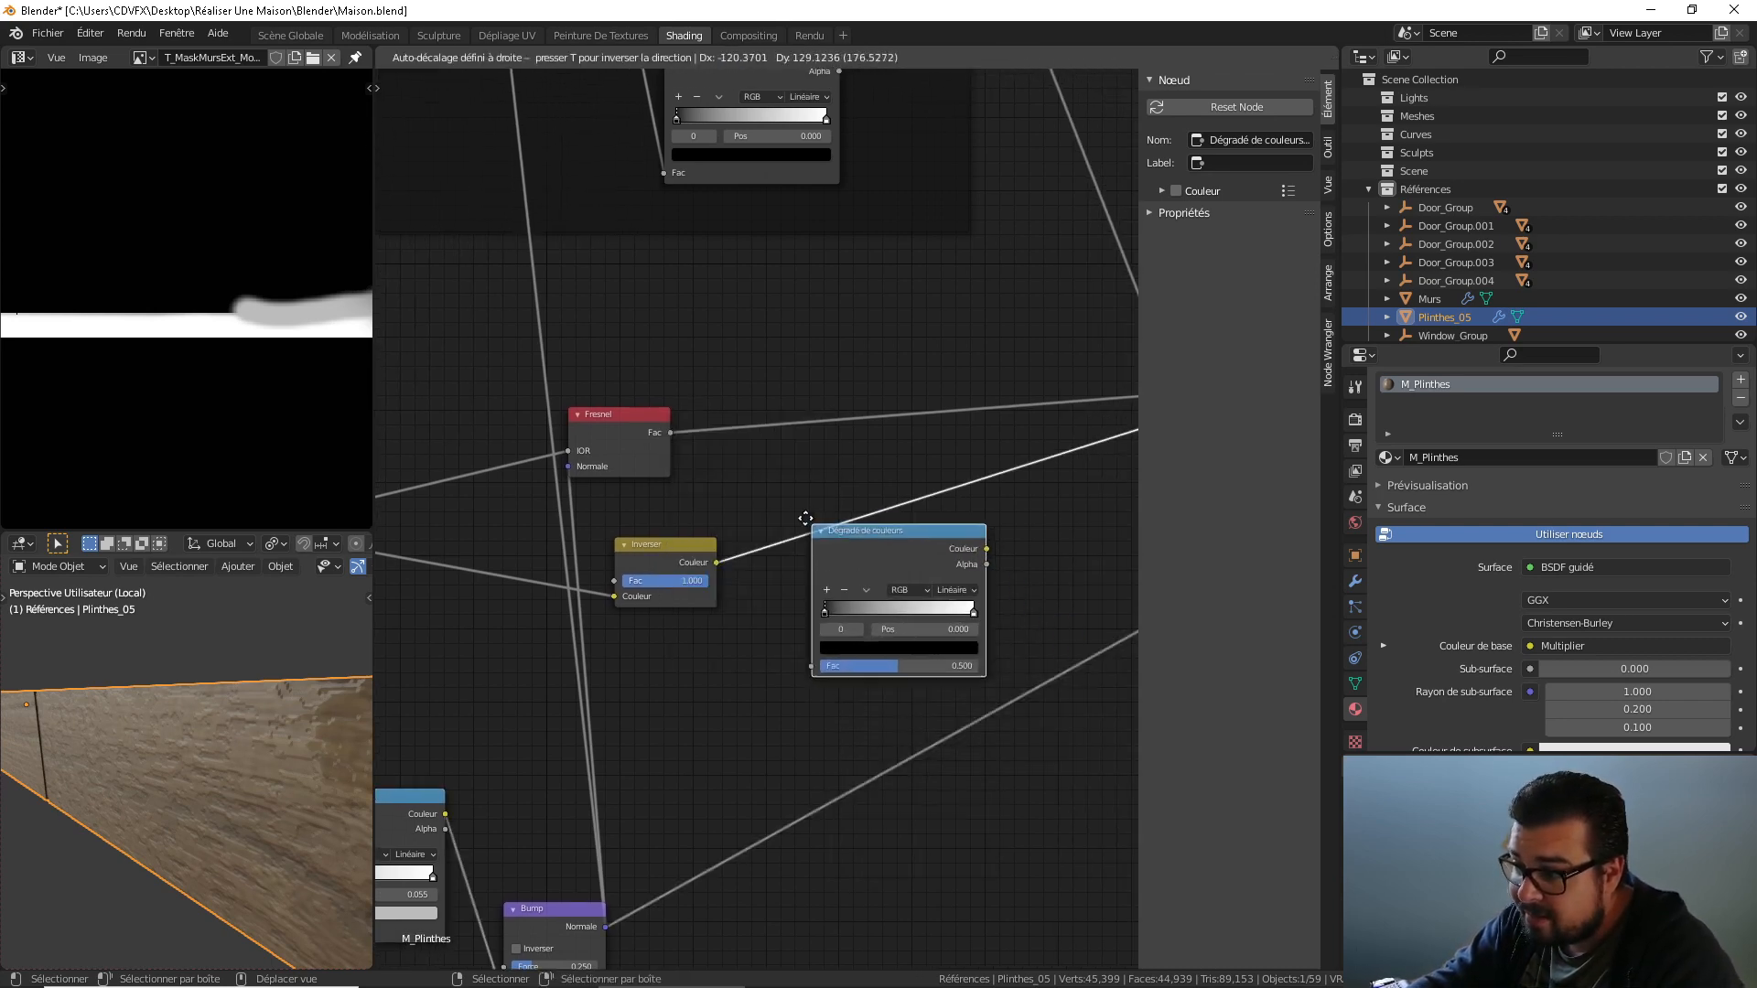
pyautogui.click(790, 490)
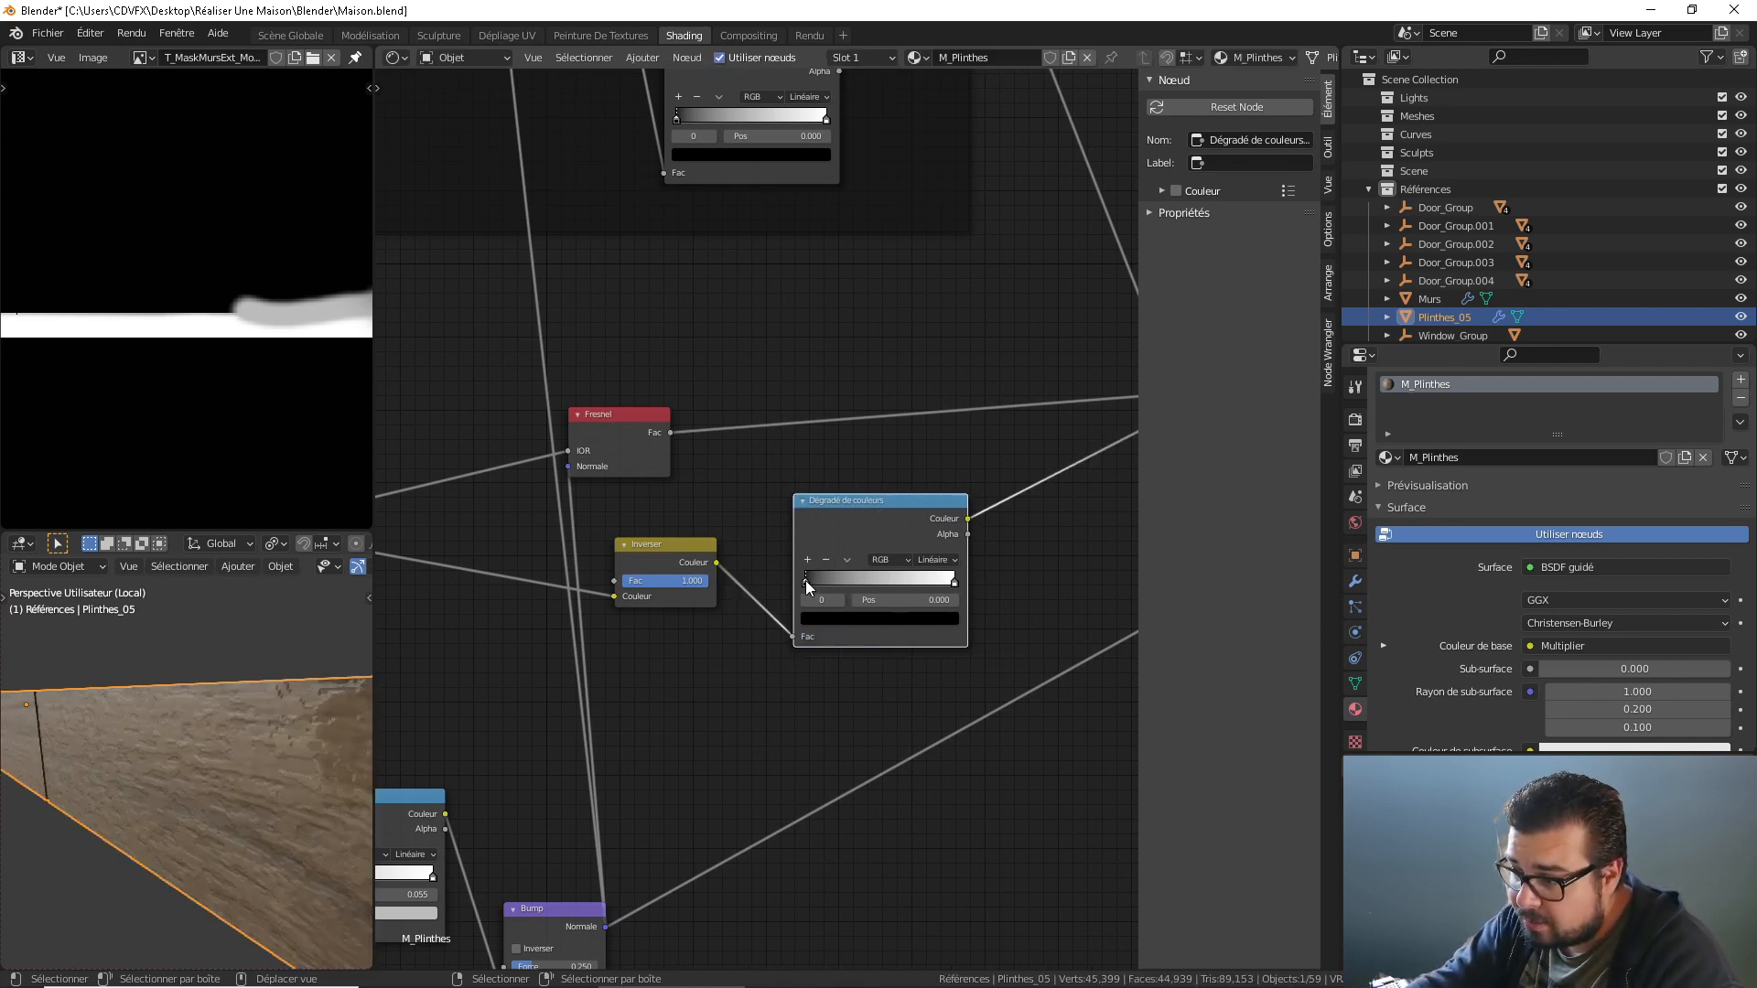
# Move the white stop of the ColorRamp after the Invert node to position 0.186 and inspect the wood's reflections.
pyautogui.moveTo(801, 580)
pyautogui.mouseDown()
pyautogui.moveTo(915, 576)
pyautogui.moveTo(792, 575)
pyautogui.mouseUp()
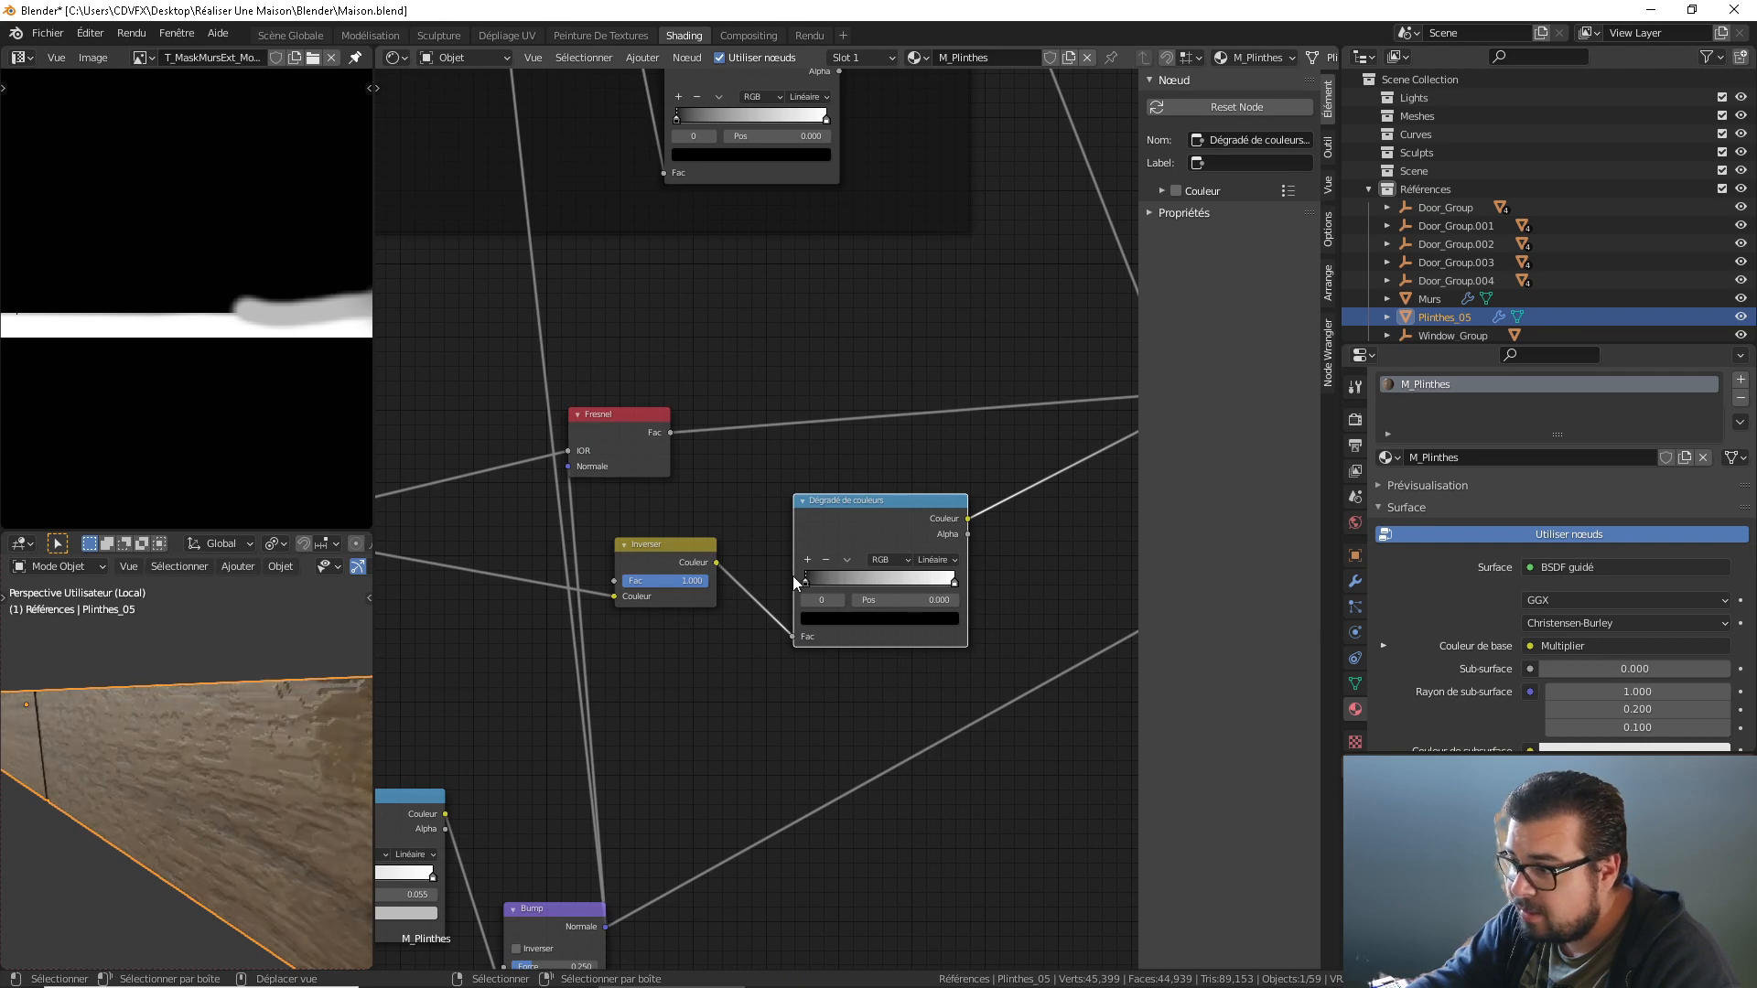
pyautogui.moveTo(952, 580); pyautogui.dragTo(886, 580)
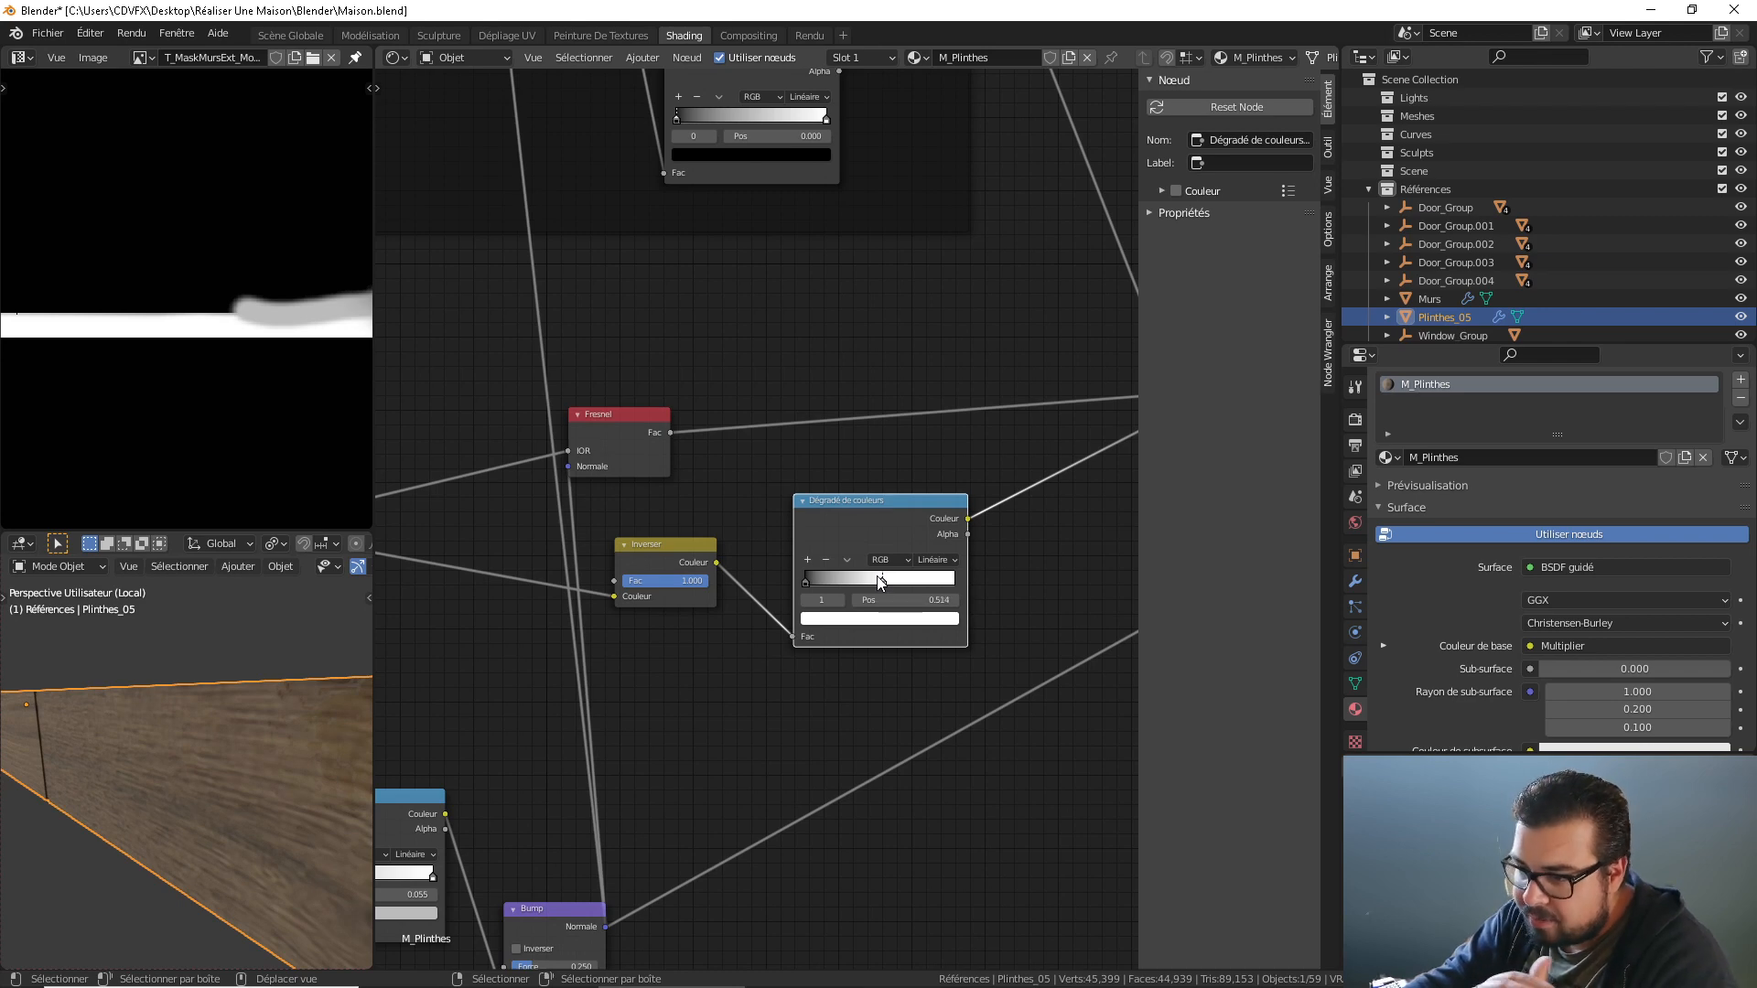
pyautogui.moveTo(860, 583)
pyautogui.mouseDown()
pyautogui.moveTo(844, 584)
pyautogui.moveTo(919, 585)
pyautogui.moveTo(894, 583)
pyautogui.mouseUp()
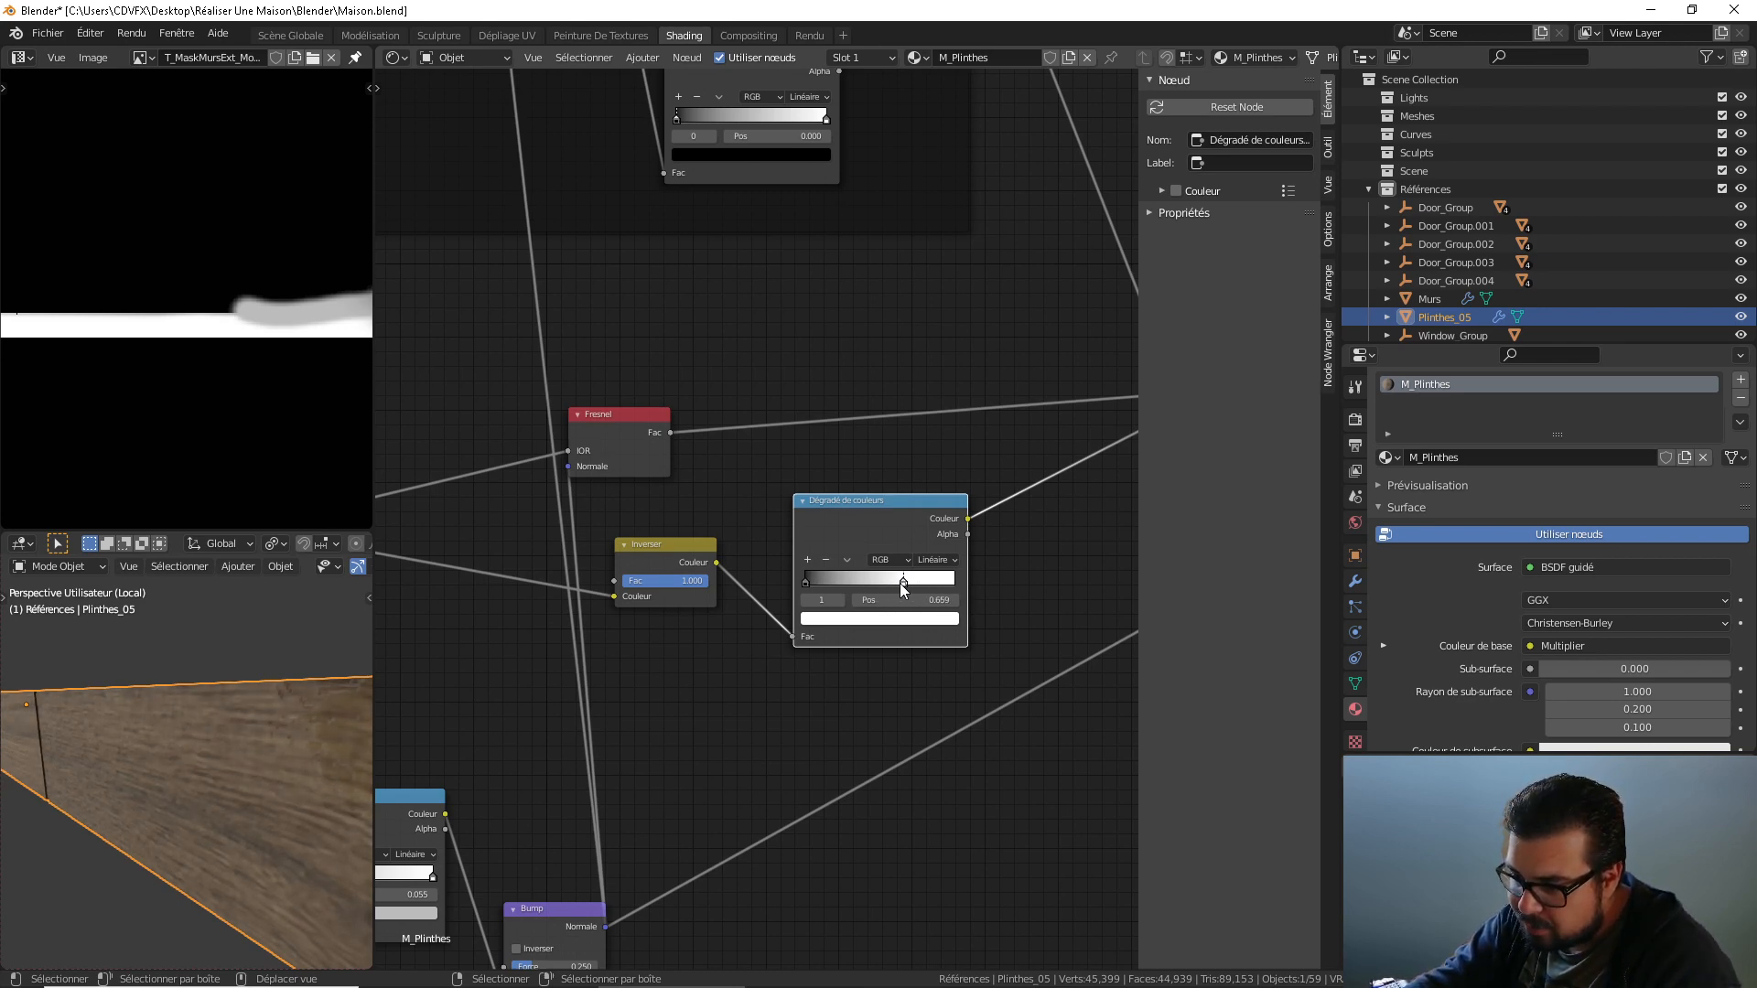
pyautogui.moveTo(897, 584); pyautogui.dragTo(893, 584)
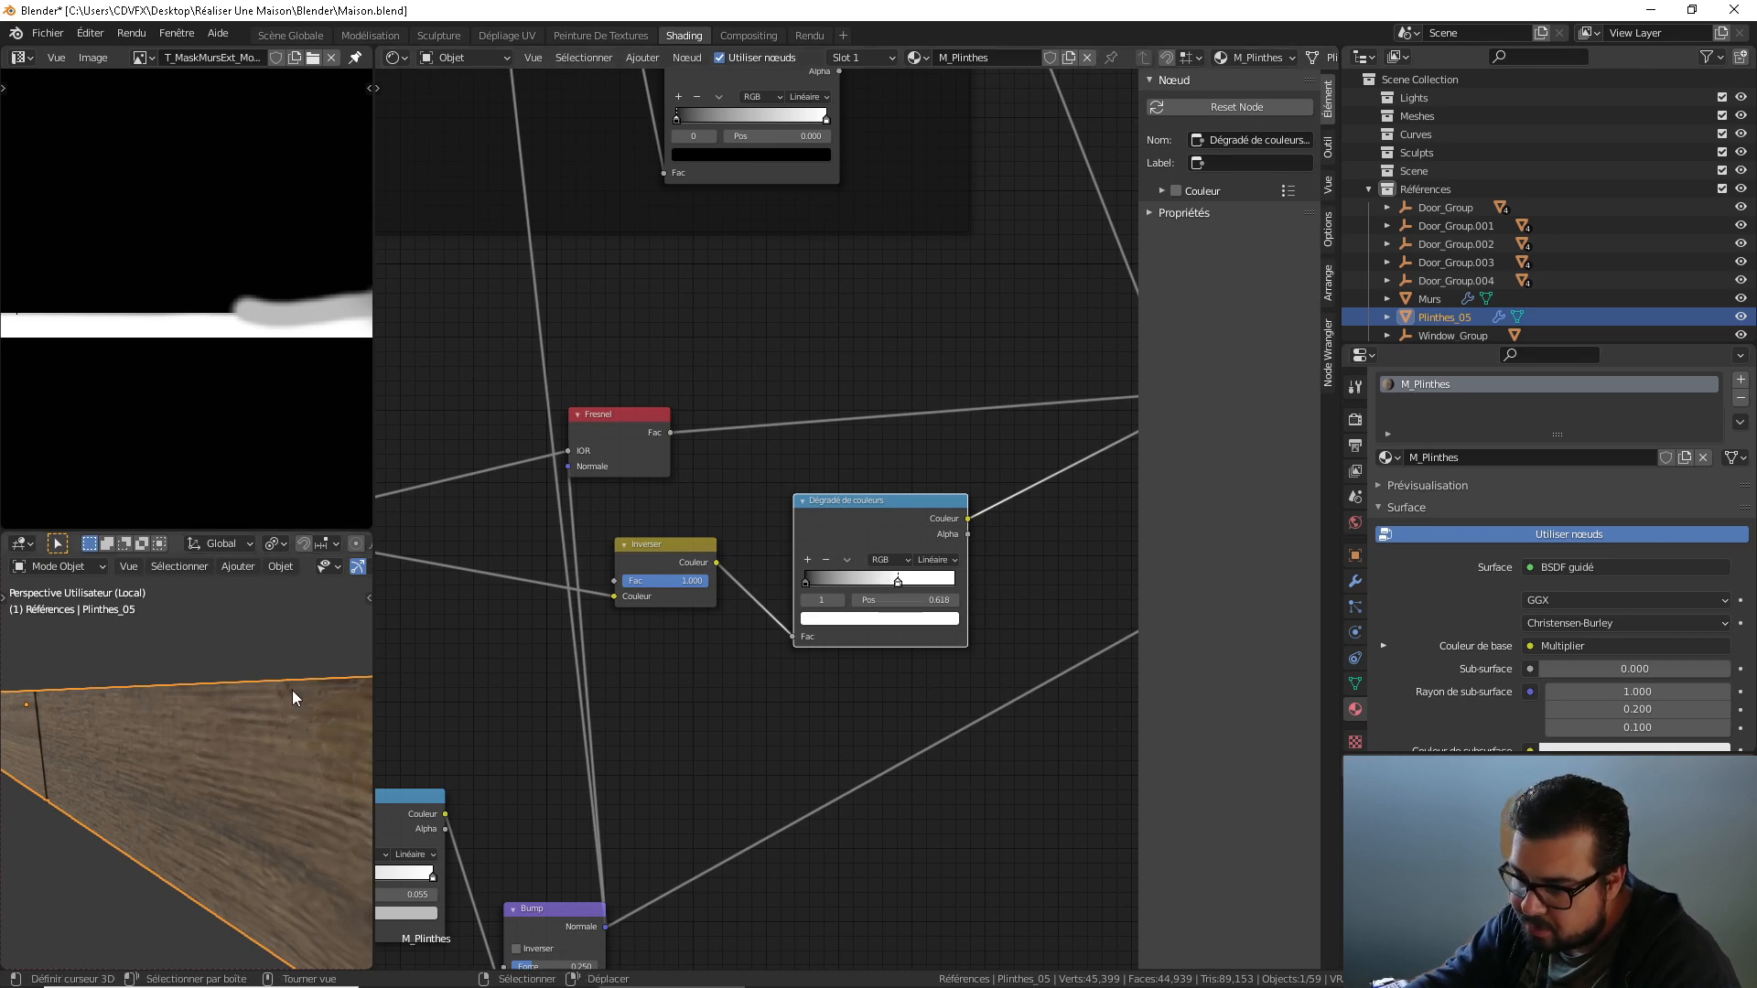
pyautogui.moveTo(293, 690); pyautogui.dragTo(336, 668, button='middle')
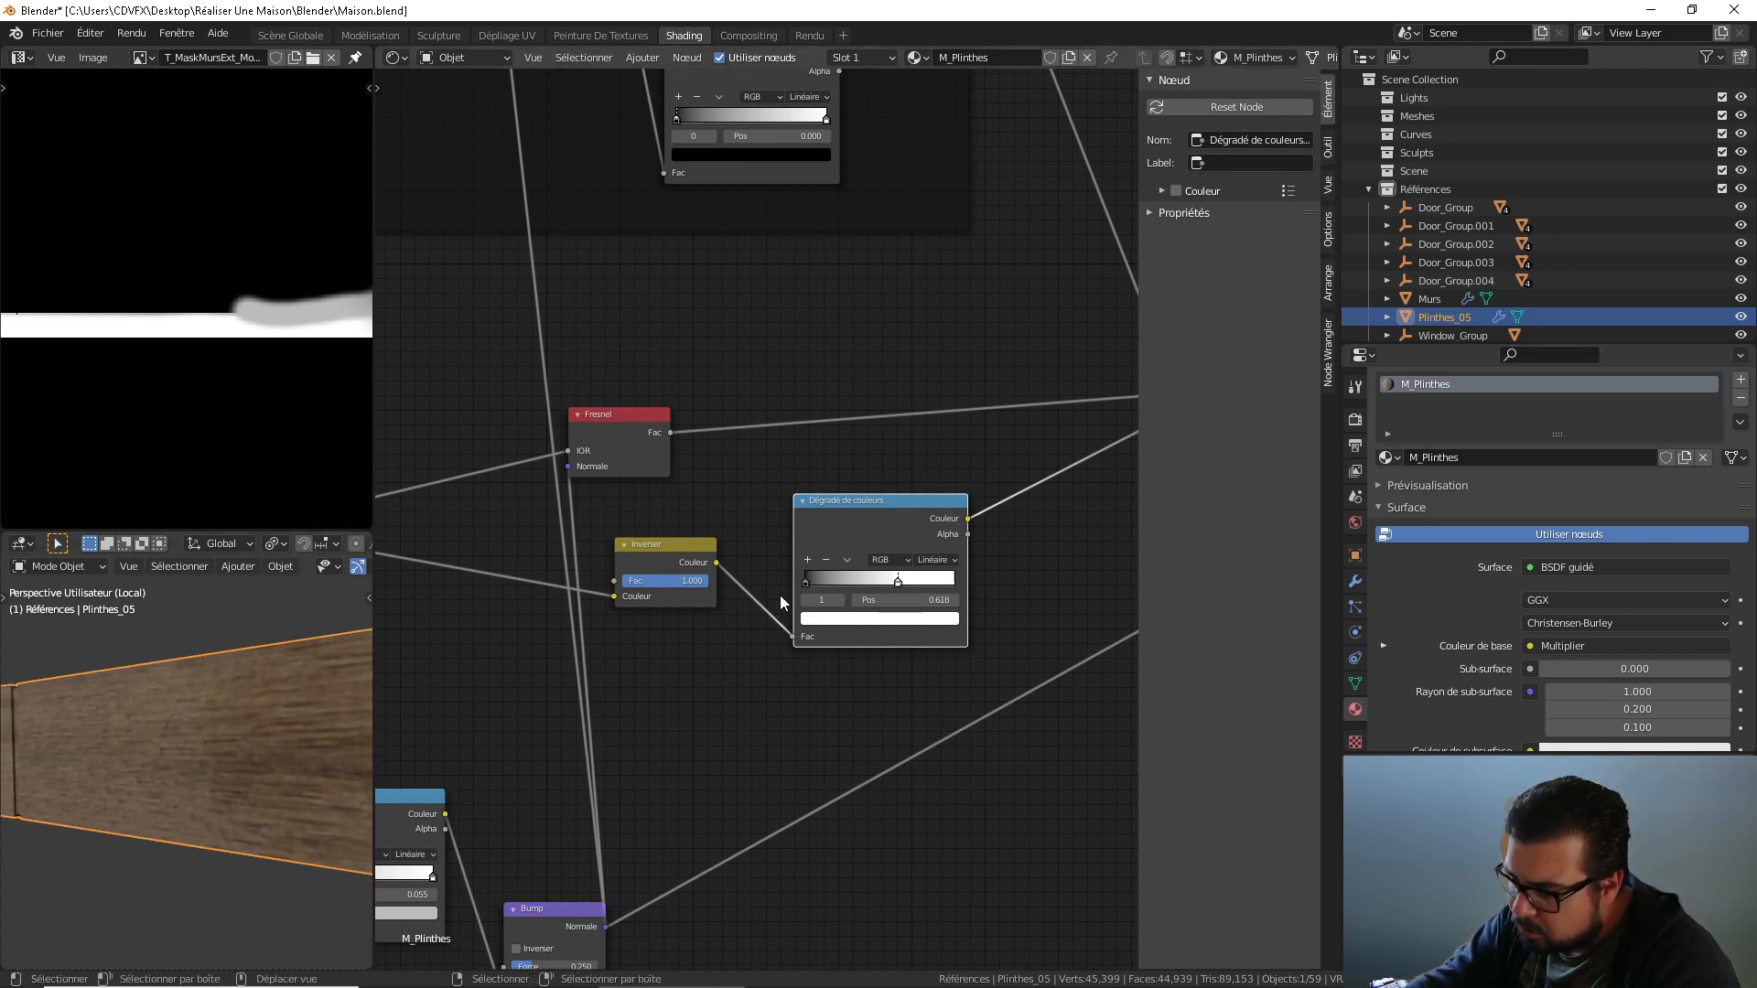
pyautogui.moveTo(897, 584); pyautogui.dragTo(825, 582)
pyautogui.moveTo(262, 744); pyautogui.dragTo(166, 771, button='middle')
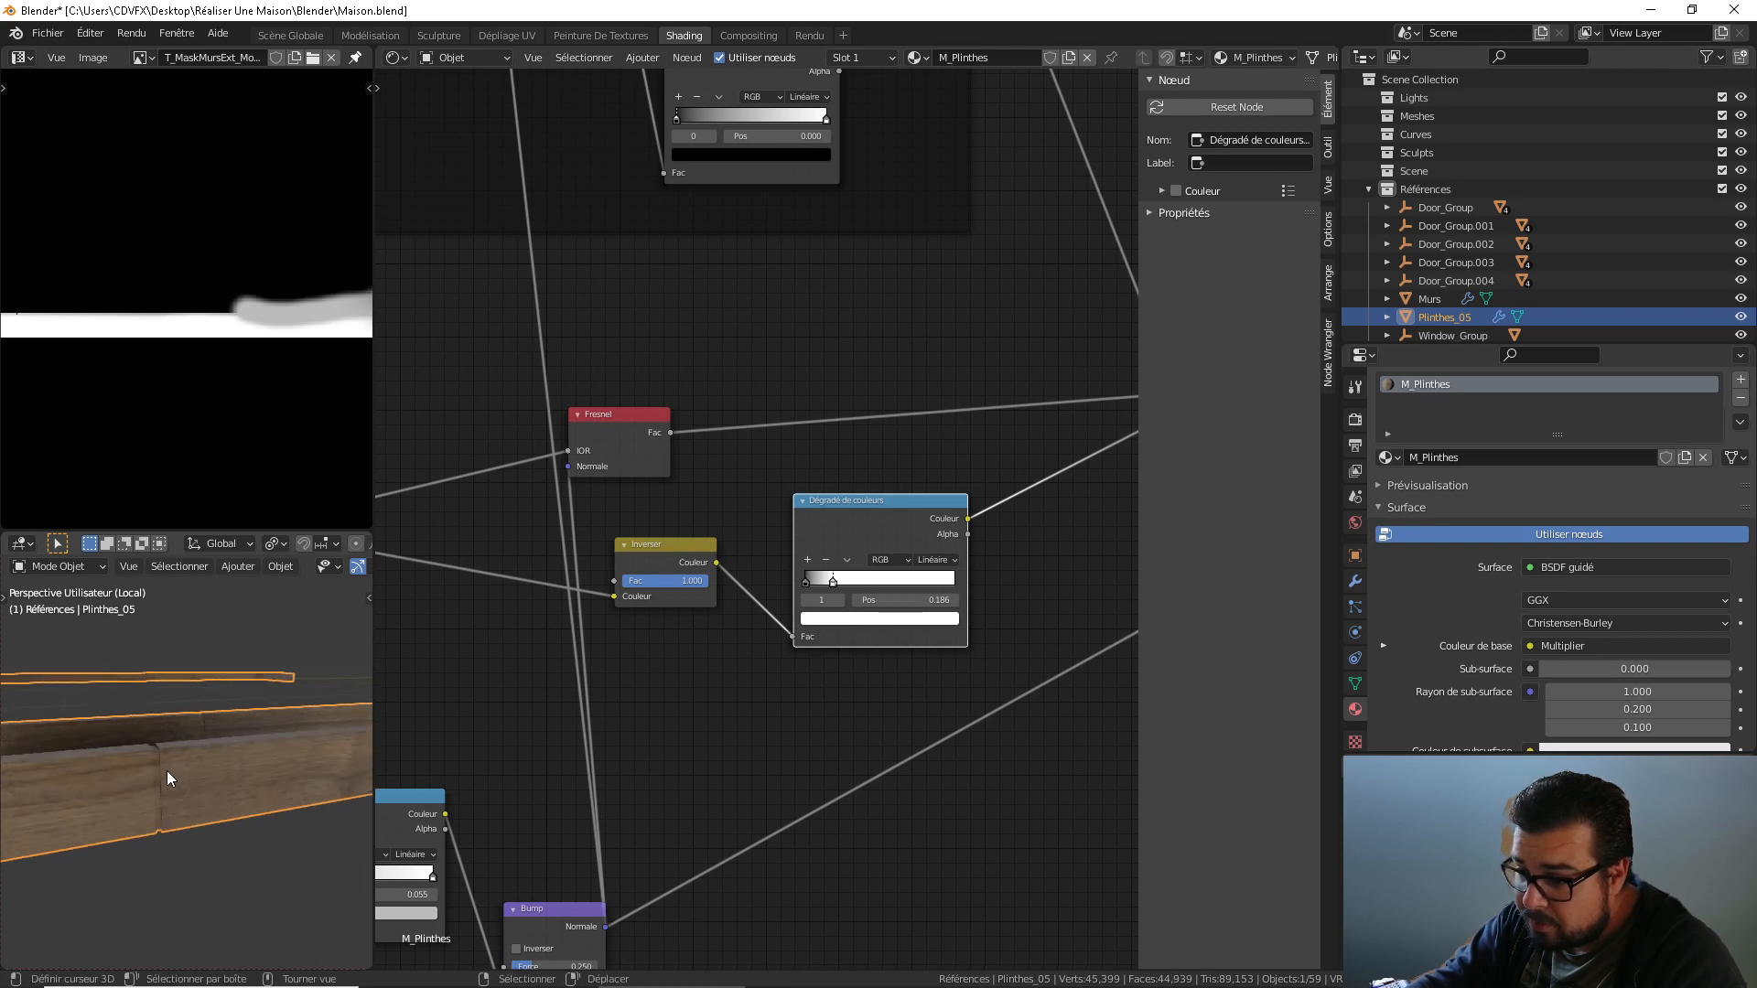
pyautogui.scroll(2, 152, 779)
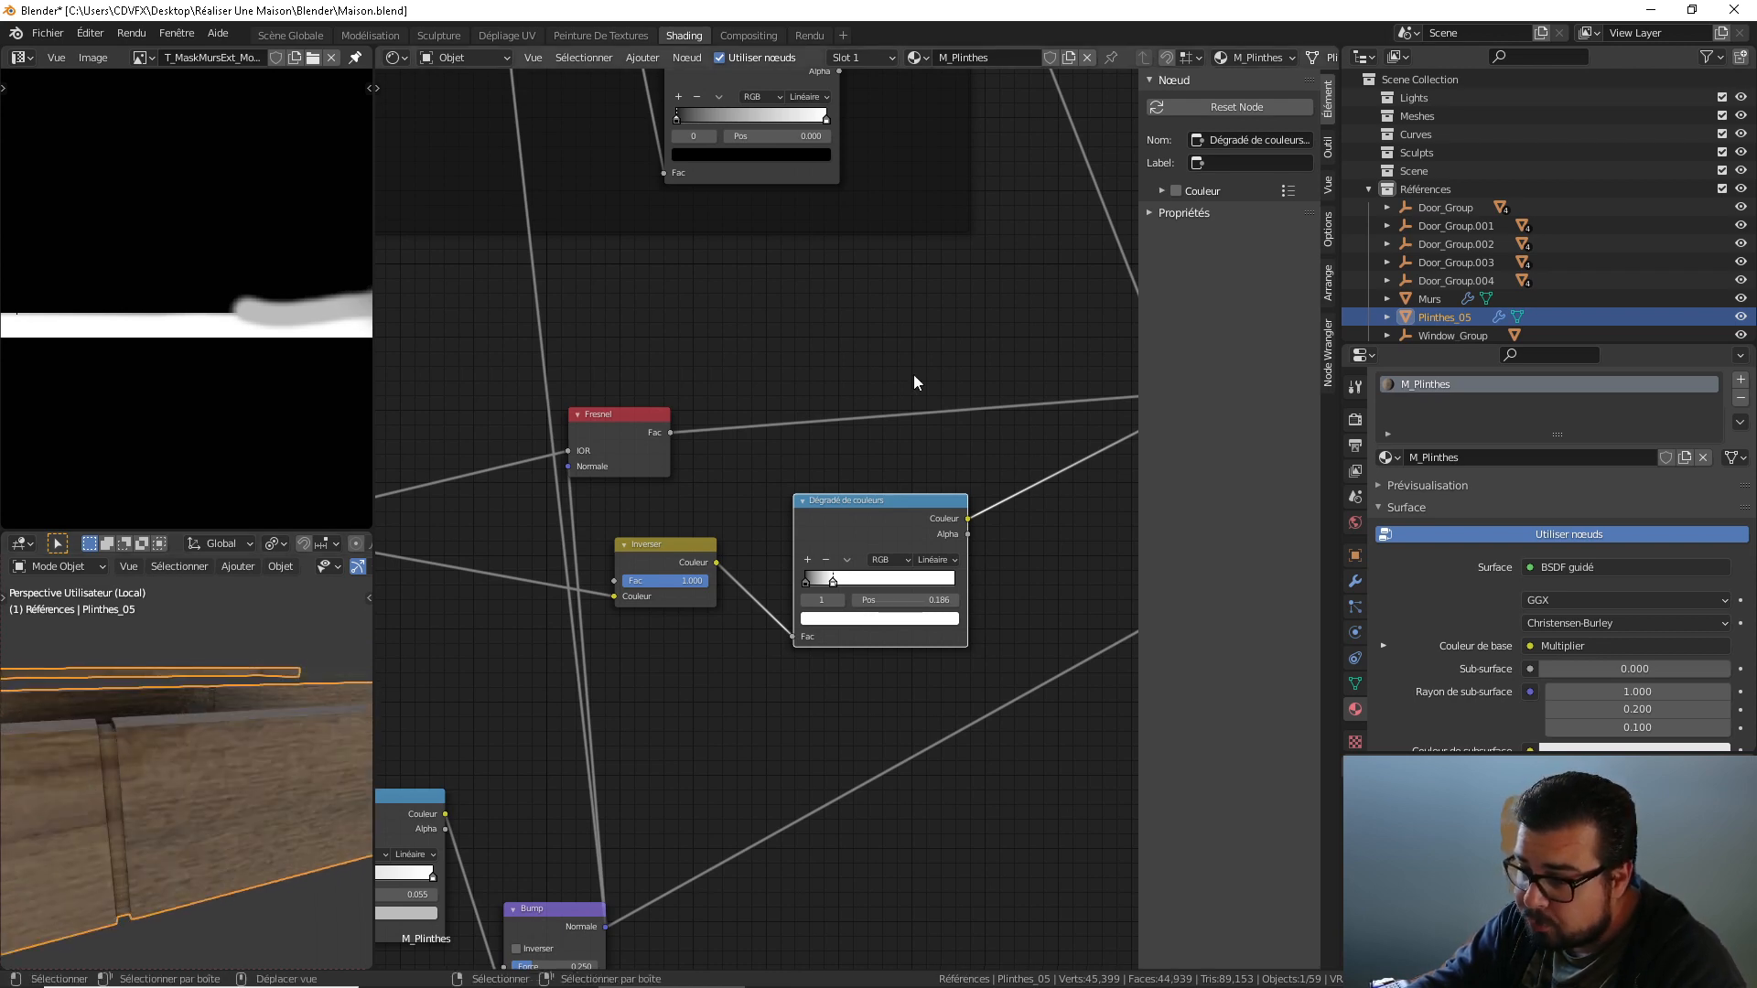
# Move the black stop of the ambient occlusion ColorRamp to position 0.650 and inspect the darkened joints of the skirting boards.
pyautogui.moveTo(929, 313); pyautogui.dragTo(905, 559, button='middle')
pyautogui.moveTo(705, 529); pyautogui.dragTo(769, 624, button='middle')
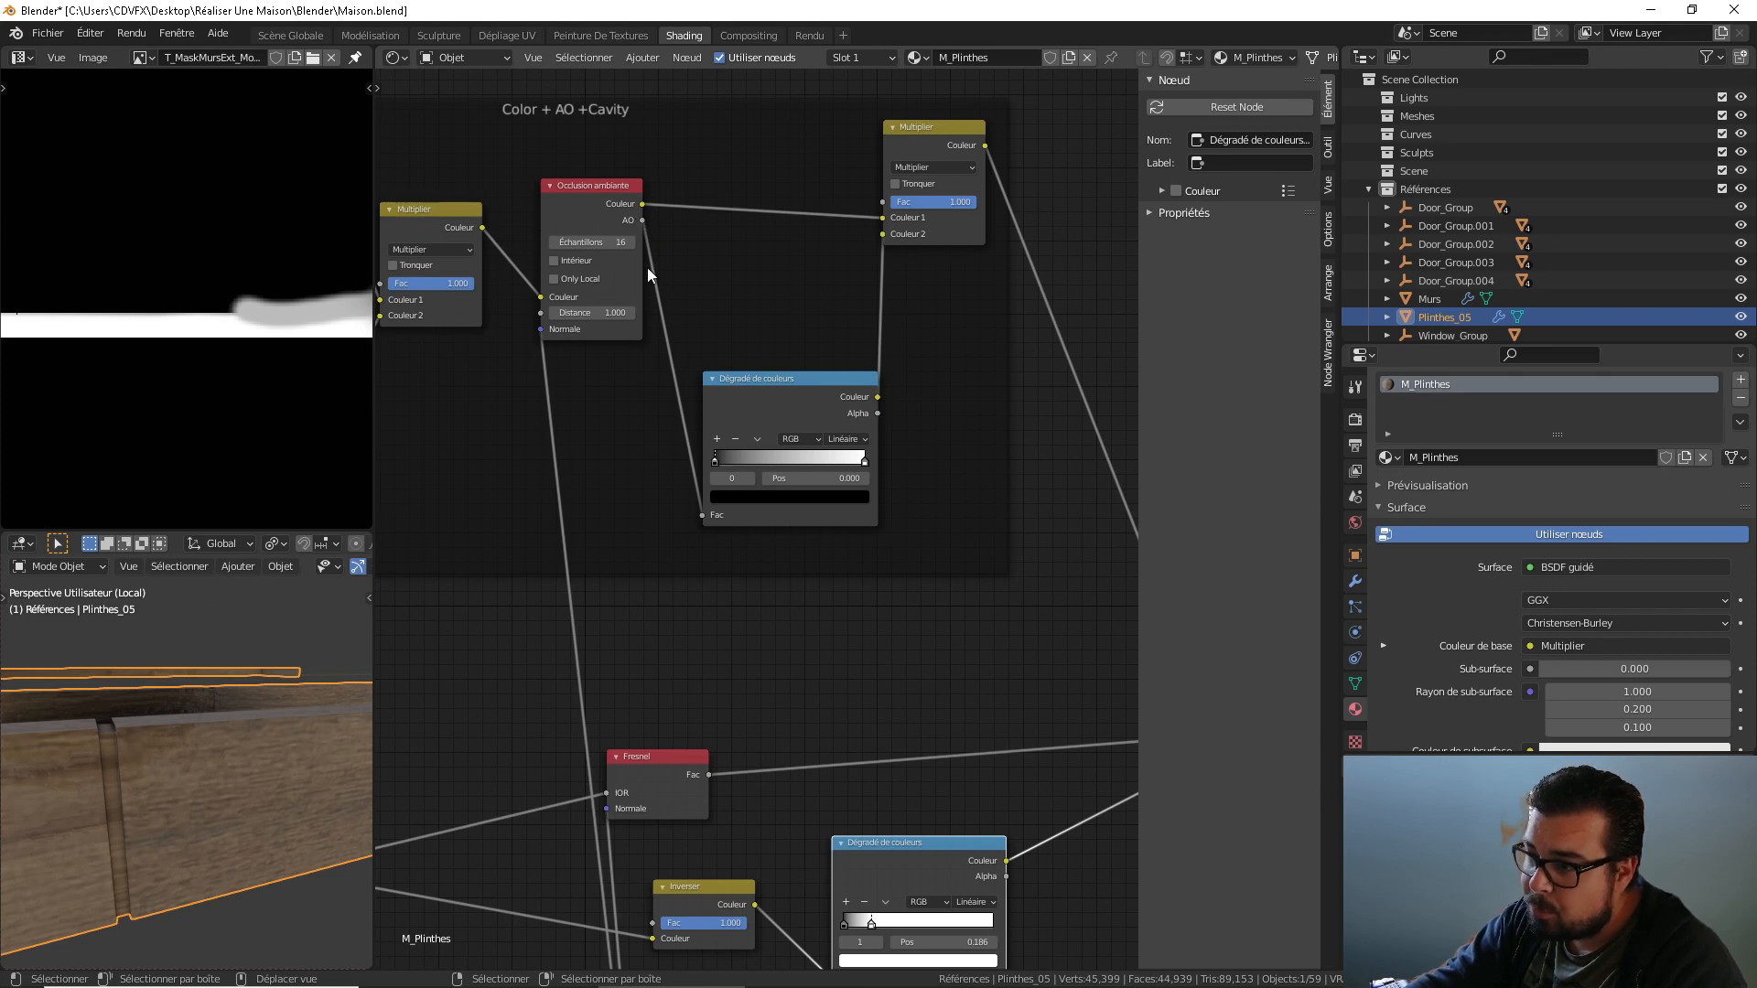
pyautogui.moveTo(715, 459); pyautogui.dragTo(811, 465)
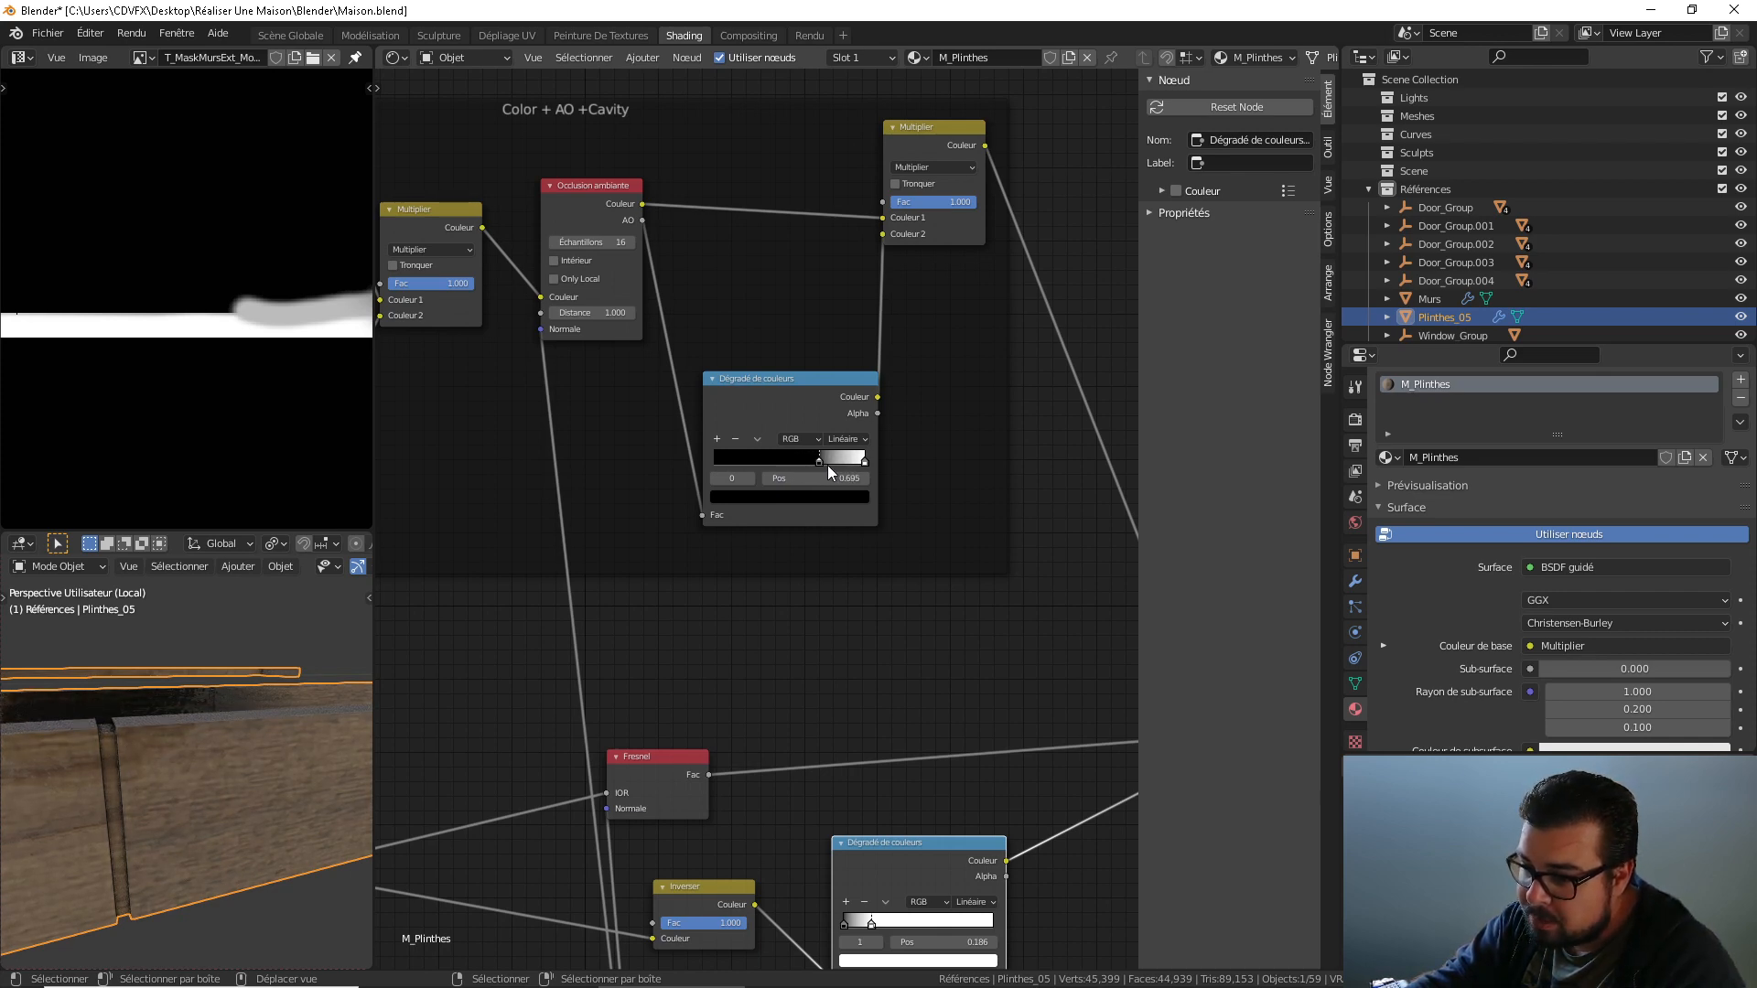
pyautogui.moveTo(827, 465); pyautogui.dragTo(821, 465)
pyautogui.moveTo(294, 675); pyautogui.dragTo(136, 745, button='middle')
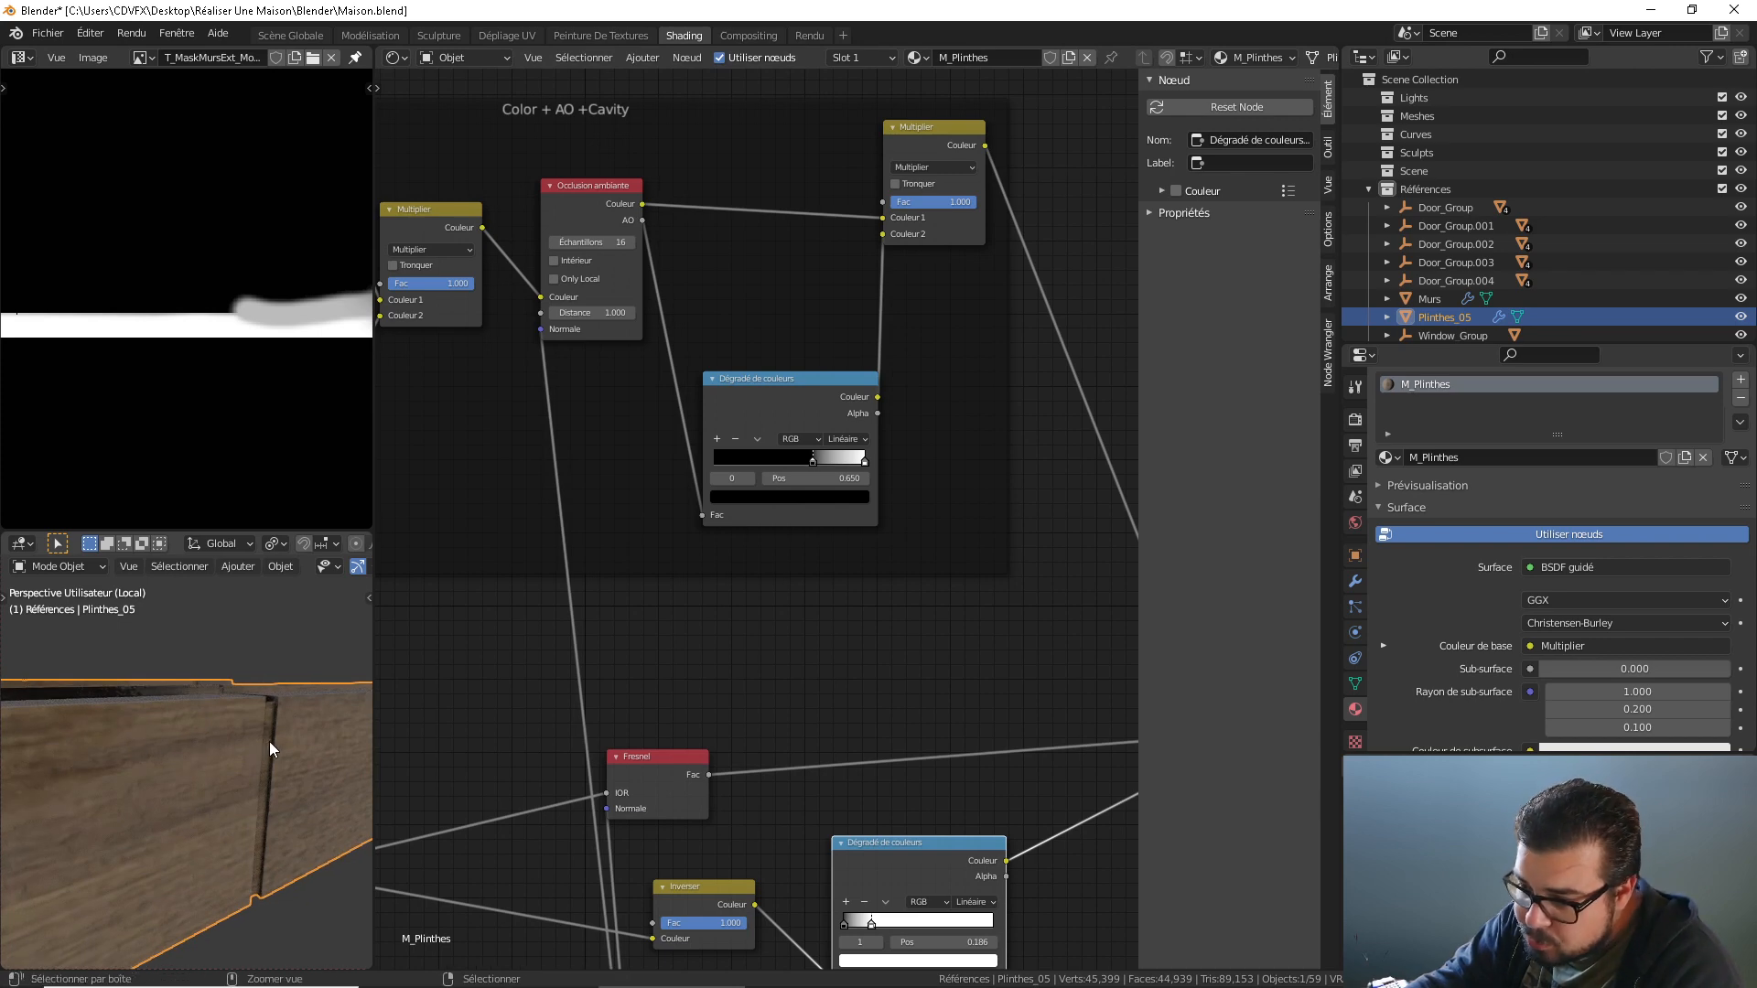
pyautogui.scroll(8, 268, 727)
pyautogui.scroll(-5, 266, 722)
pyautogui.moveTo(266, 722); pyautogui.dragTo(132, 745, button='middle')
pyautogui.scroll(-5, 146, 732)
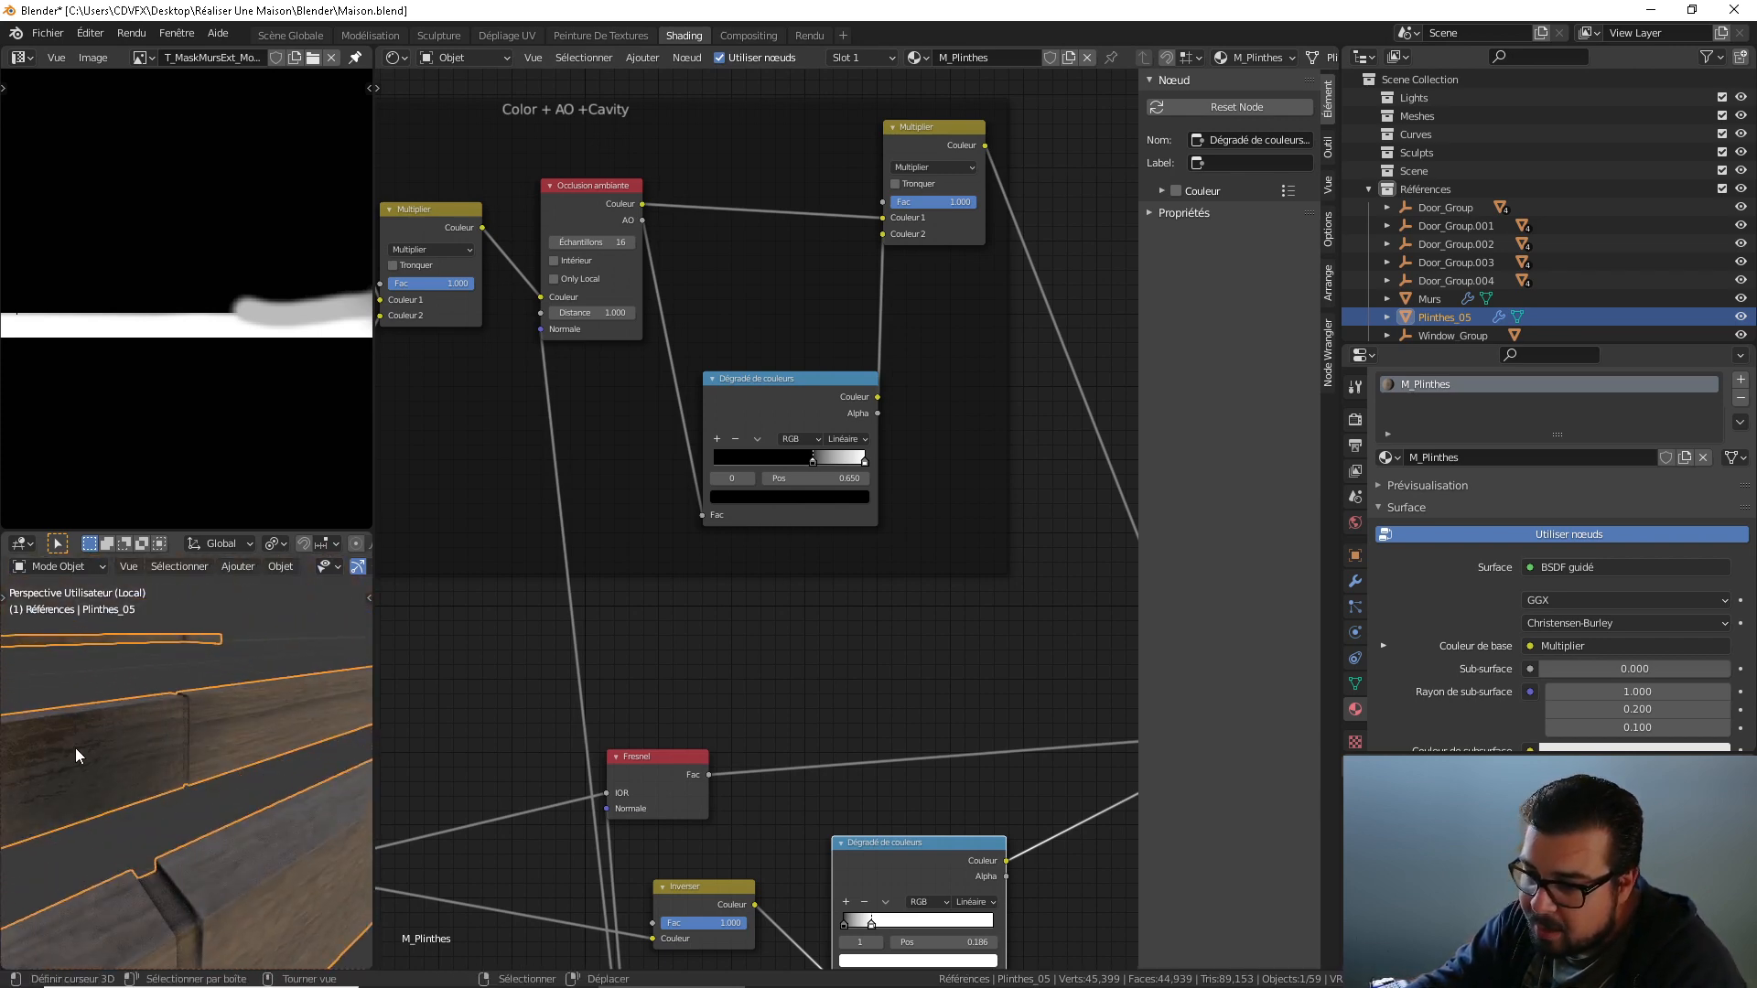
pyautogui.scroll(6, 146, 774)
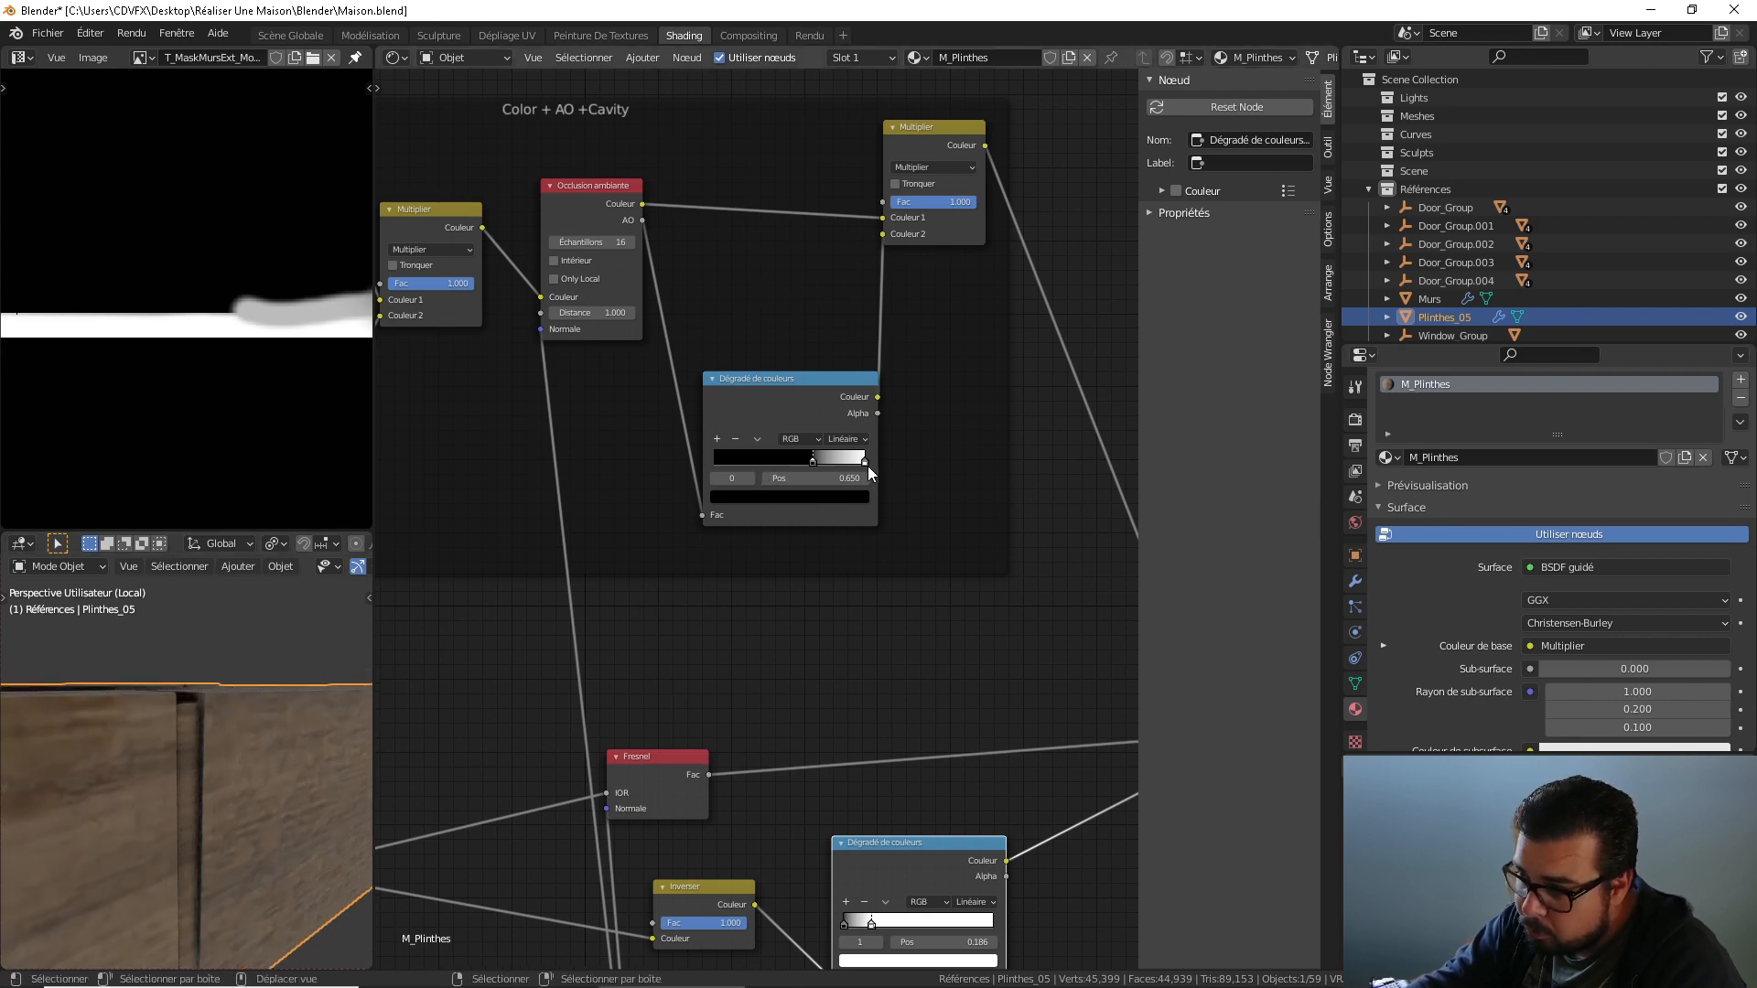
# Move the ambient occlusion ramp's white stop to about 0.86 and add a light grey stop between it and the black stop.
pyautogui.moveTo(811, 465); pyautogui.dragTo(850, 464)
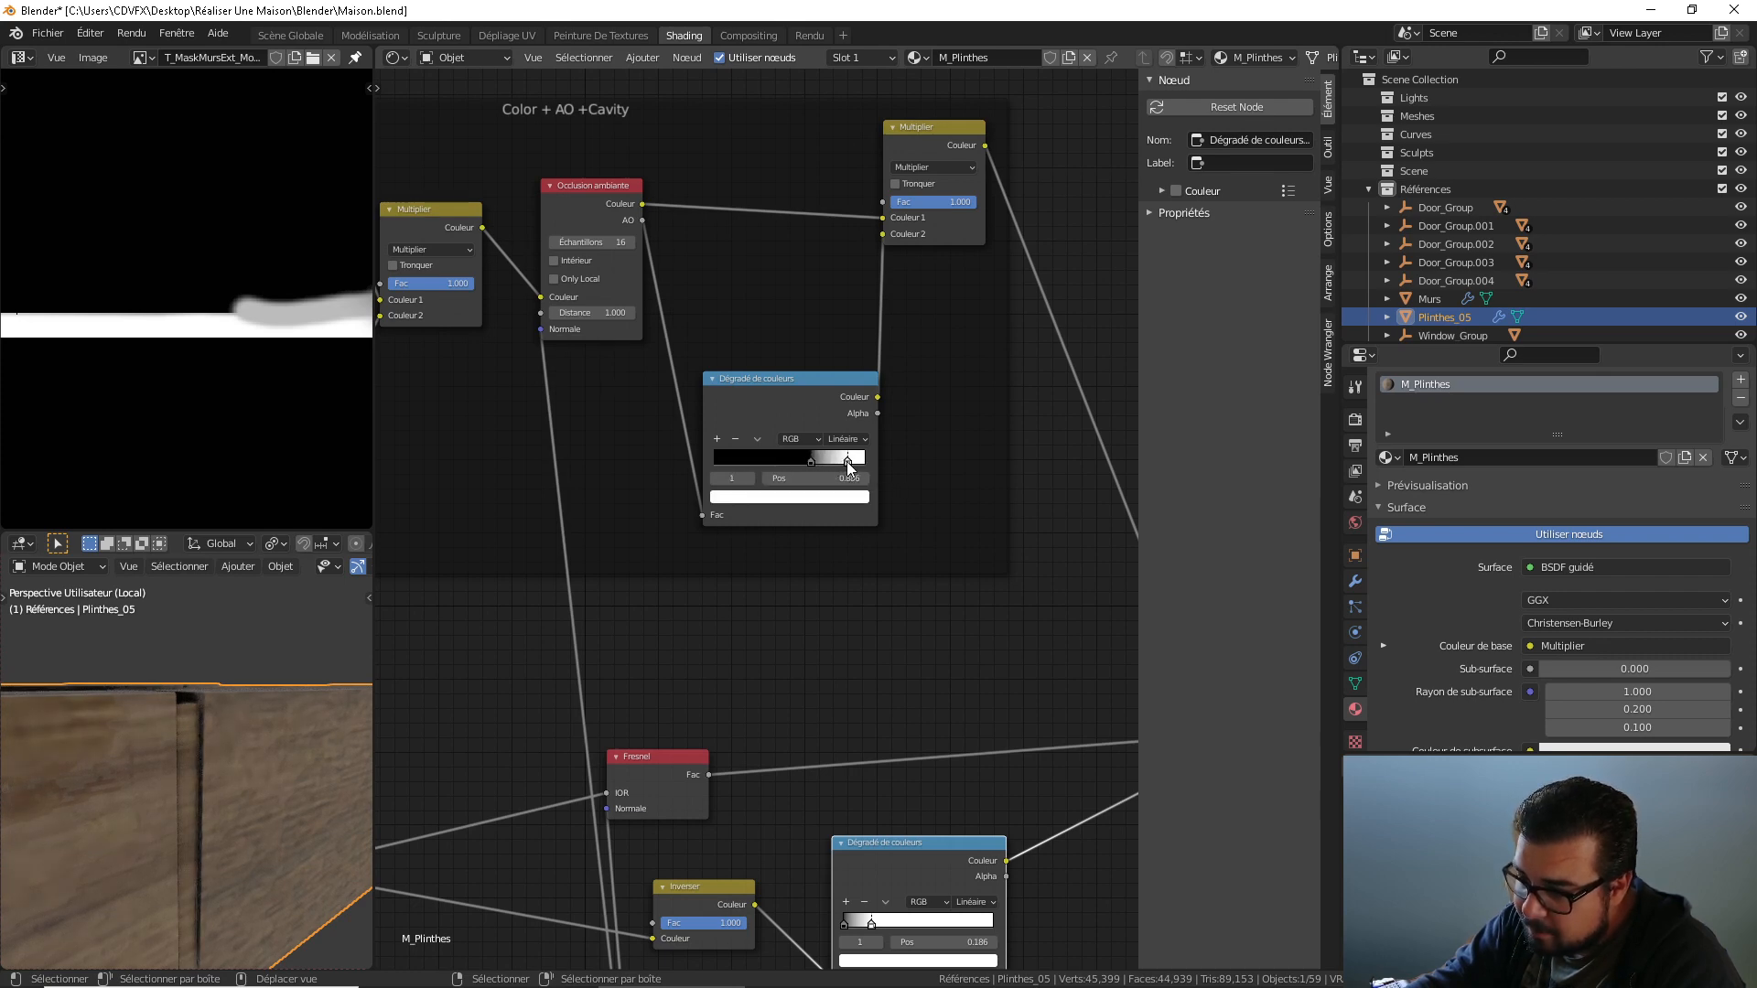
pyautogui.click(812, 463)
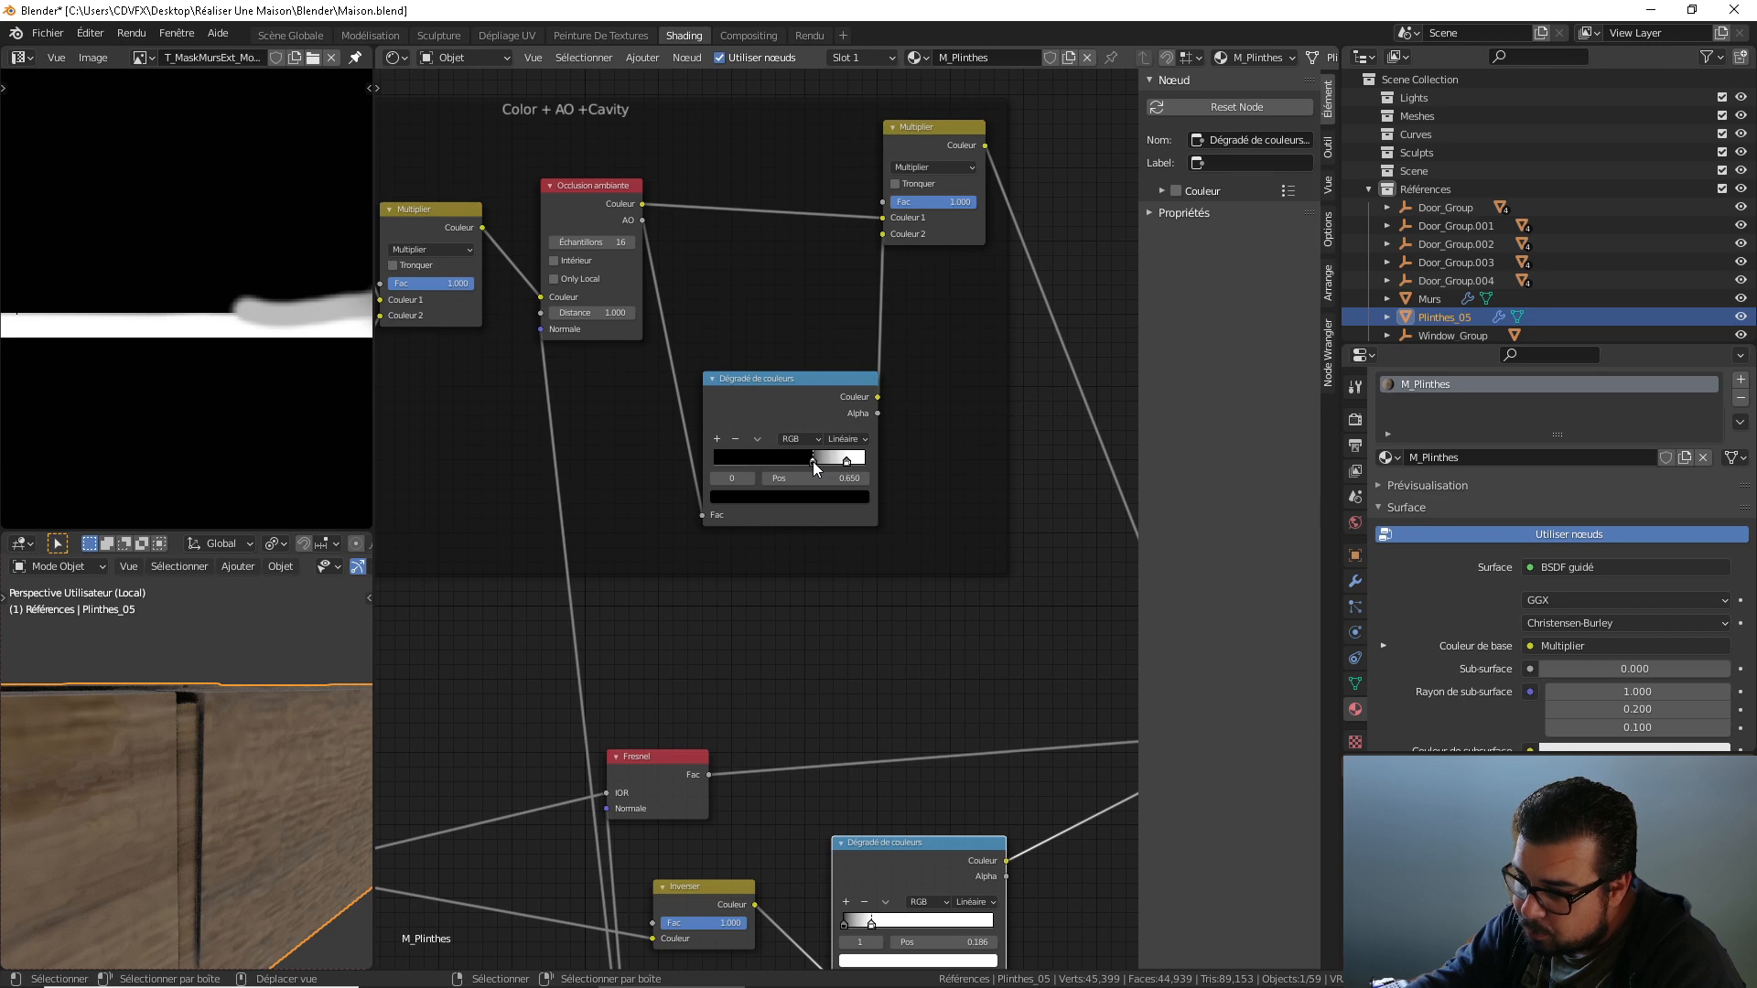
pyautogui.click(716, 440)
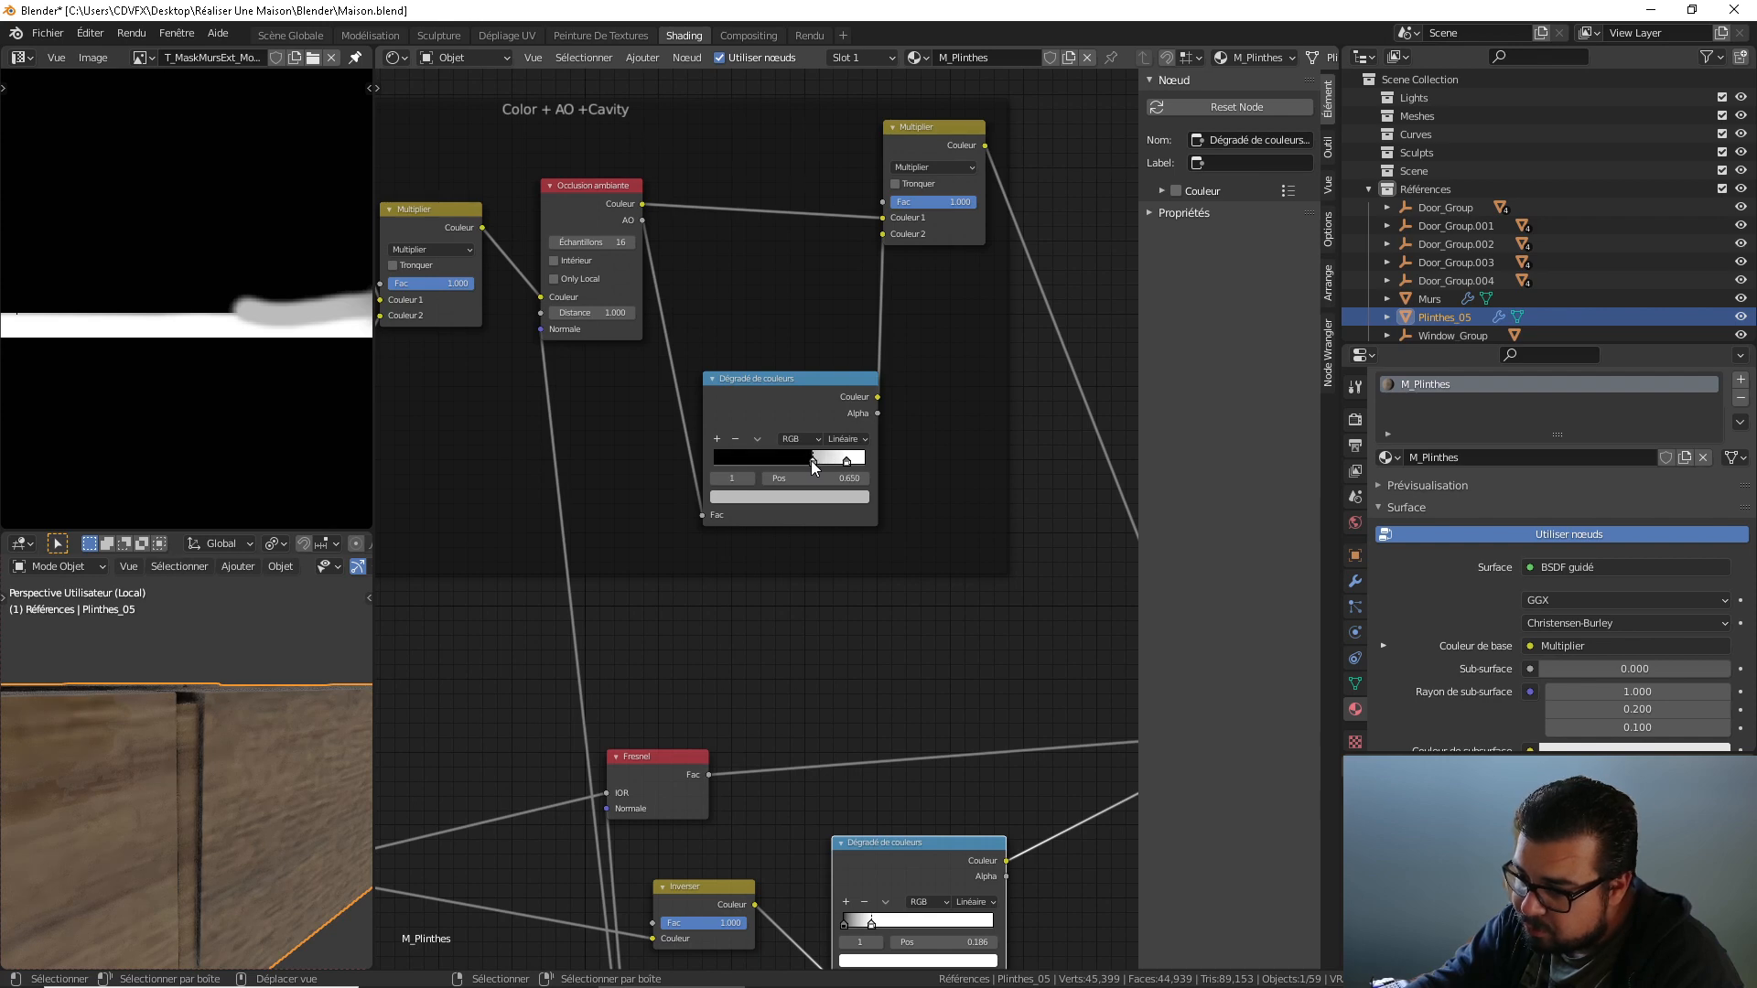
pyautogui.moveTo(816, 459); pyautogui.dragTo(829, 463)
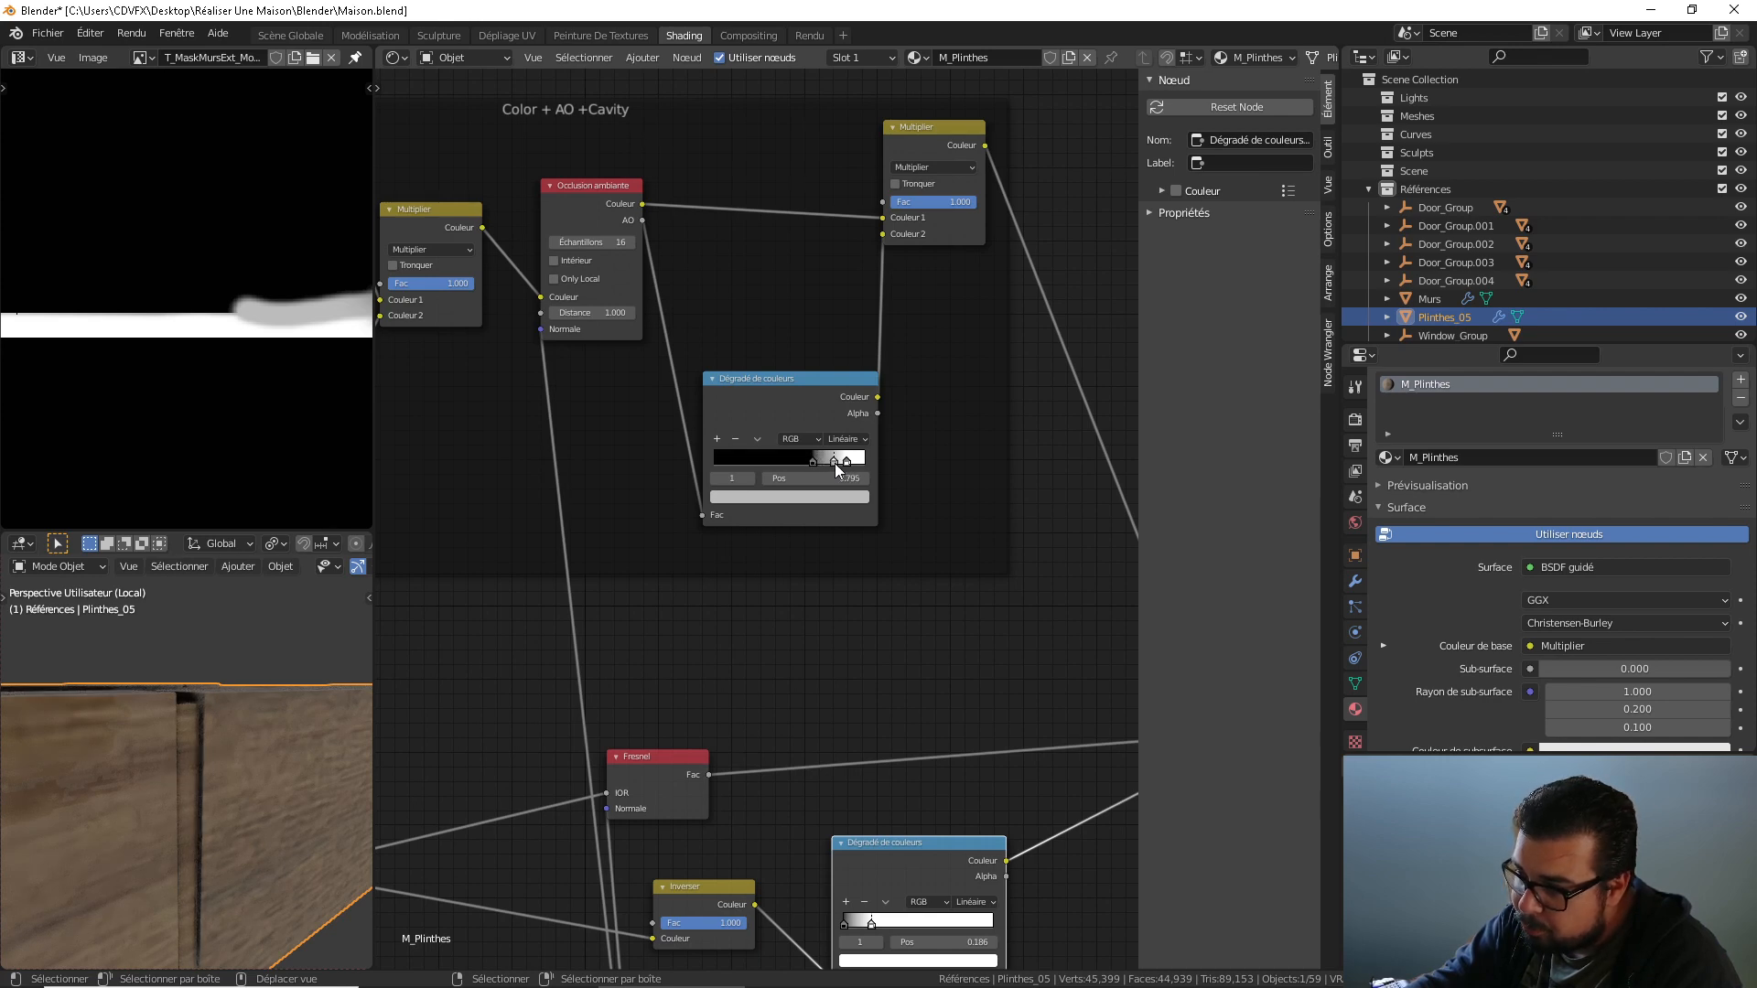
pyautogui.moveTo(848, 463); pyautogui.dragTo(856, 463)
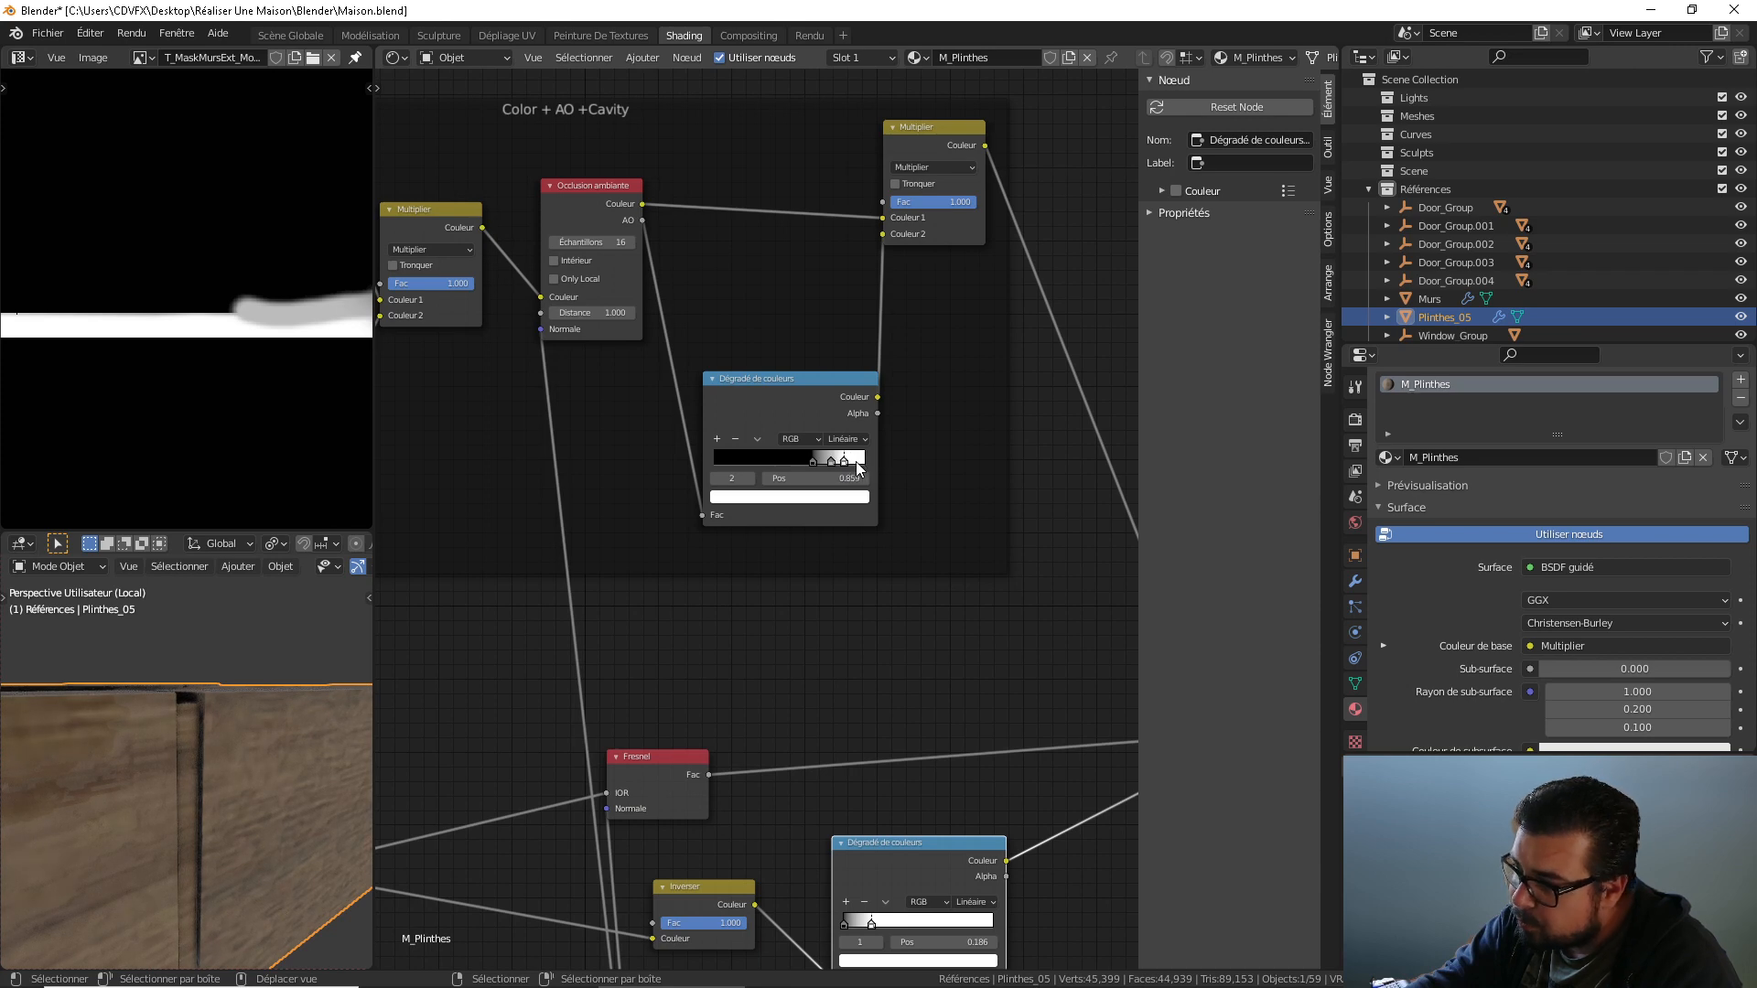
# Fine-tune the white stop of the ambient occlusion ramp to position 0.859 and inspect the joints of the skirting boards.
pyautogui.moveTo(860, 461); pyautogui.dragTo(844, 461)
pyautogui.scroll(-2, 329, 754)
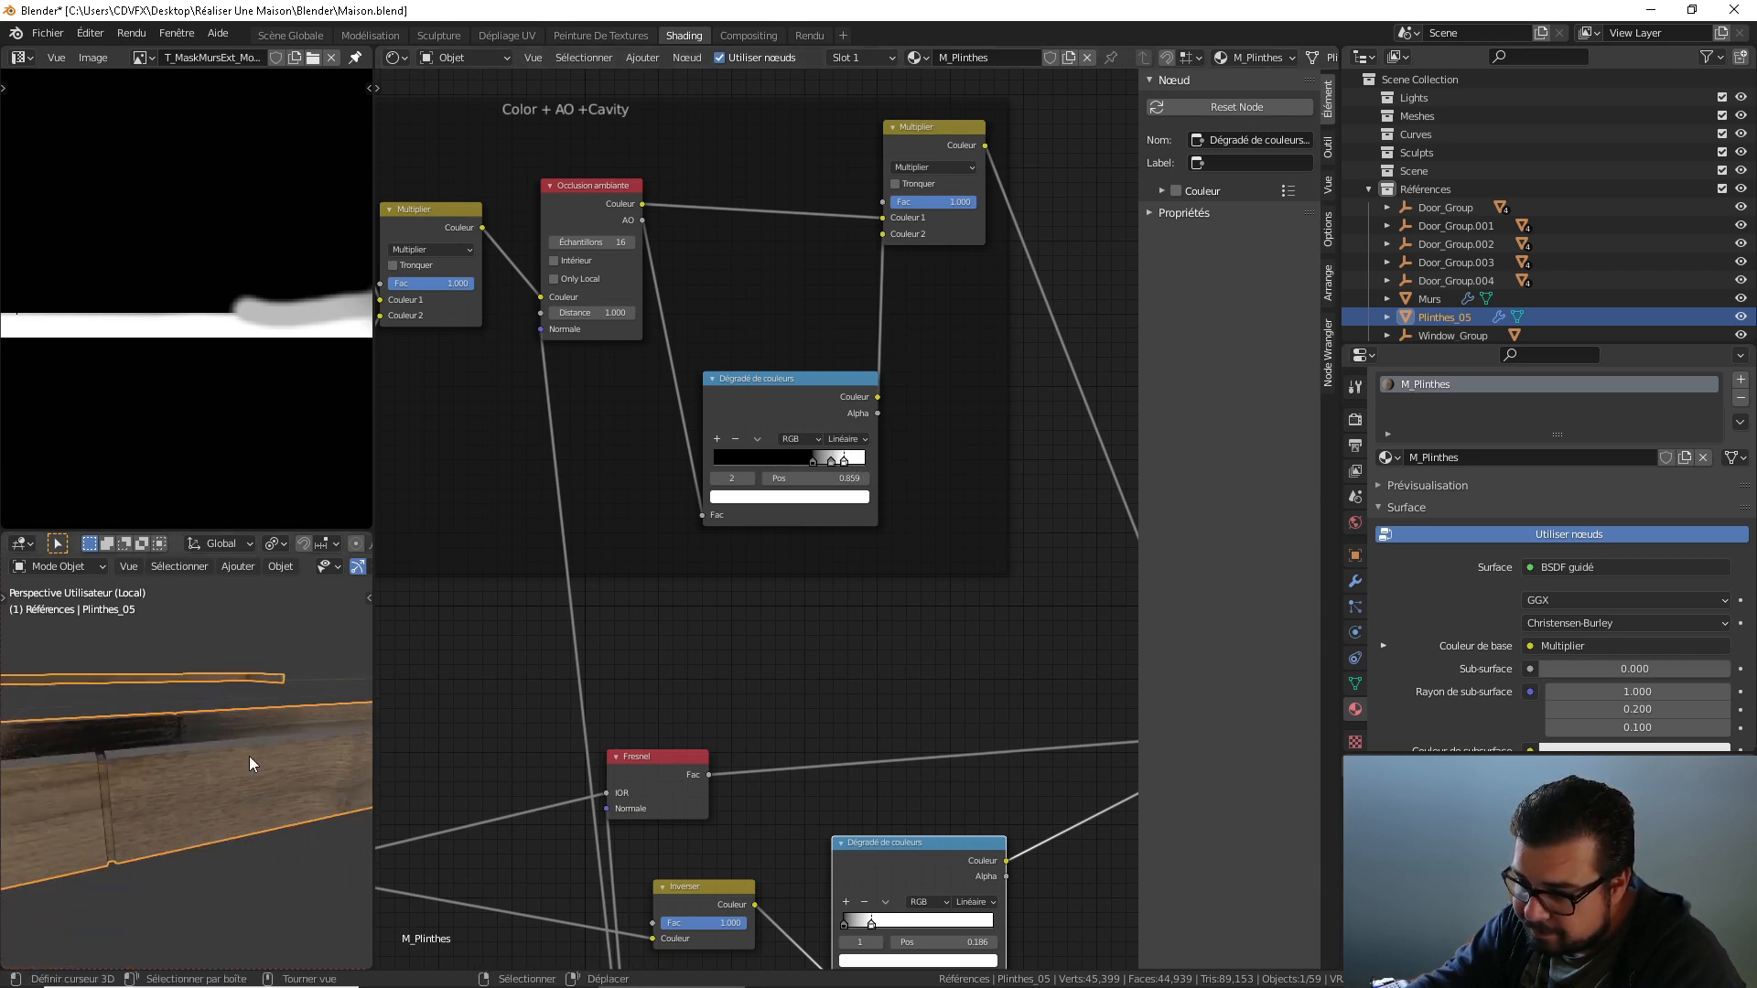
pyautogui.moveTo(251, 758); pyautogui.dragTo(306, 746, button='middle')
pyautogui.scroll(1, 729, 855)
pyautogui.scroll(-4, 730, 855)
pyautogui.moveTo(785, 962); pyautogui.dragTo(762, 626, button='middle')
pyautogui.scroll(-1, 594, 804)
pyautogui.moveTo(500, 876); pyautogui.dragTo(720, 697, button='middle')
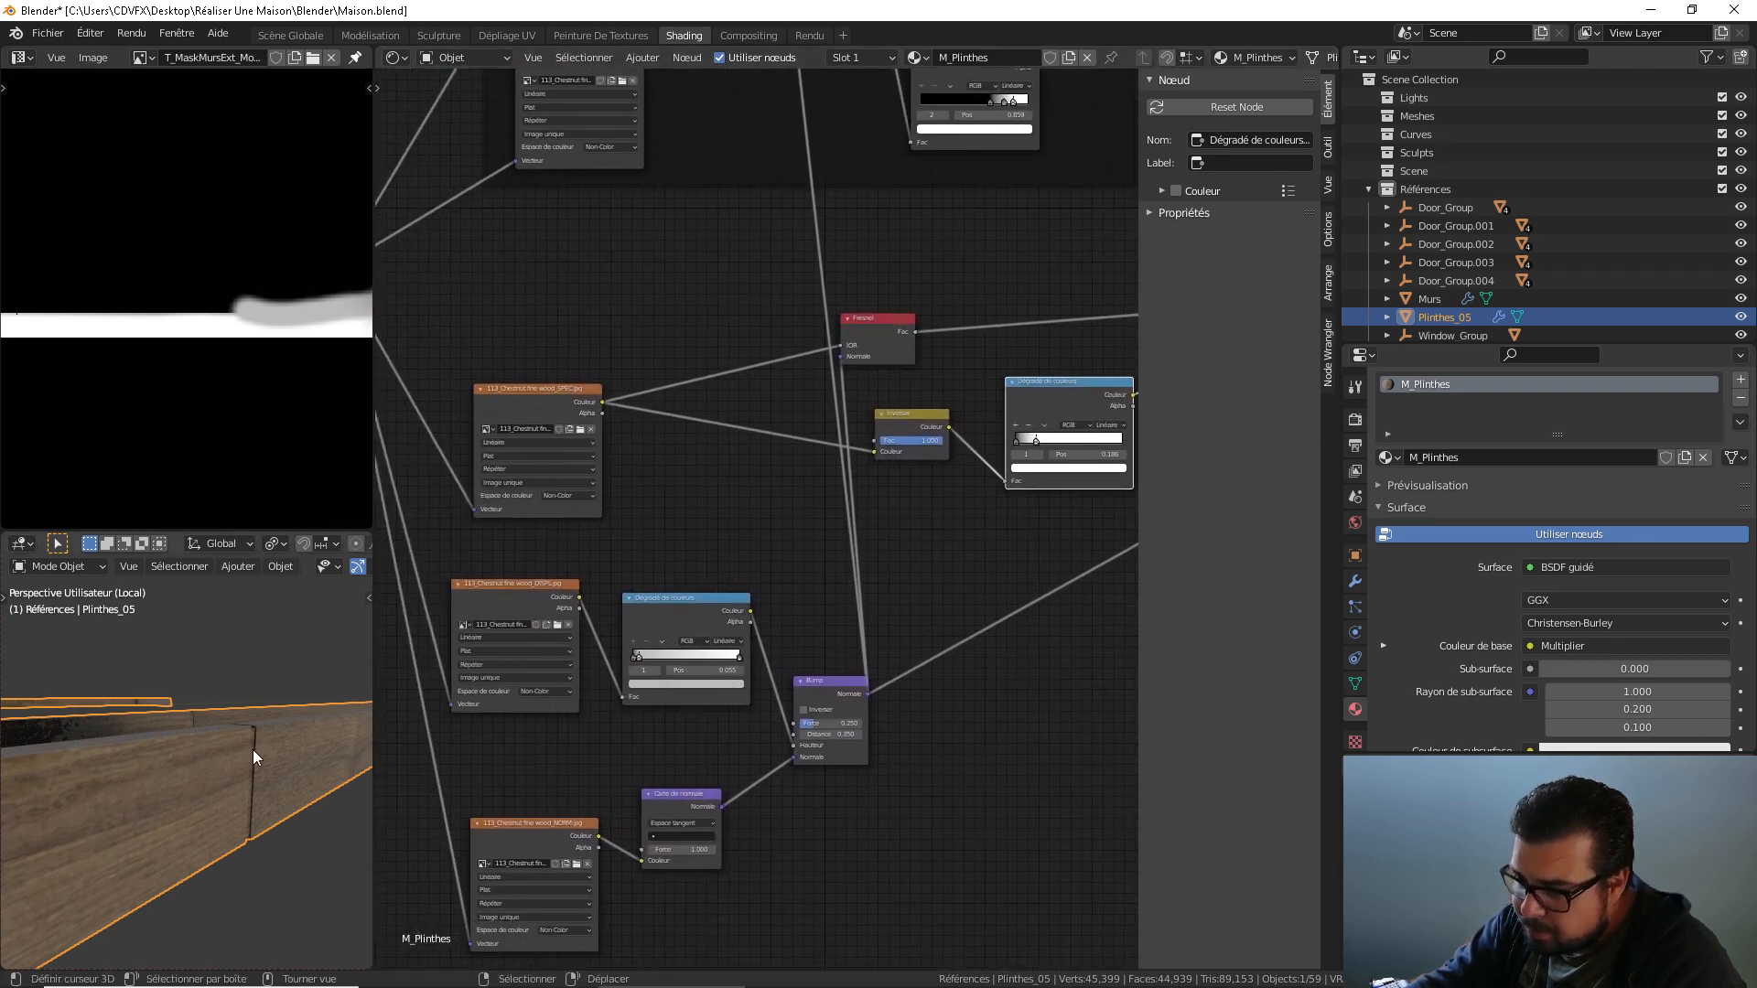
pyautogui.scroll(6, 238, 743)
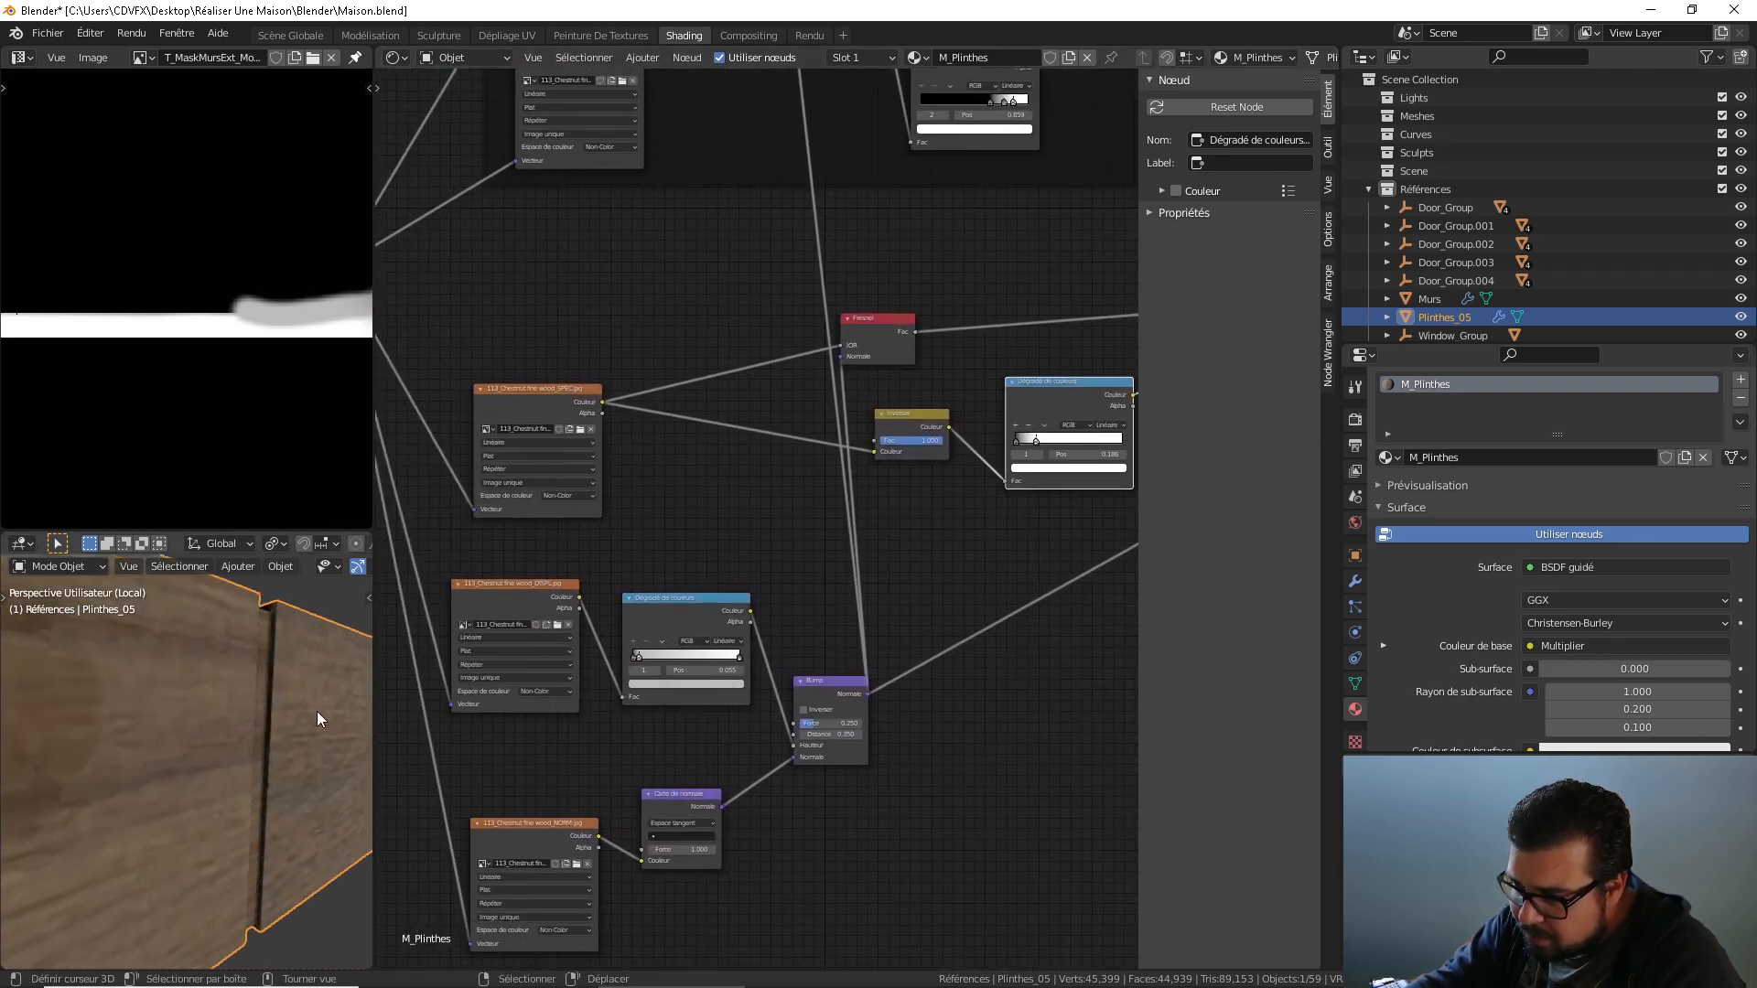
# Review the node tree, shift the Fresnel node clear of the neighbouring links and inspect the wood joint up close.
pyautogui.moveTo(842, 776); pyautogui.dragTo(640, 883, button='middle')
pyautogui.moveTo(828, 736); pyautogui.dragTo(691, 807, button='middle')
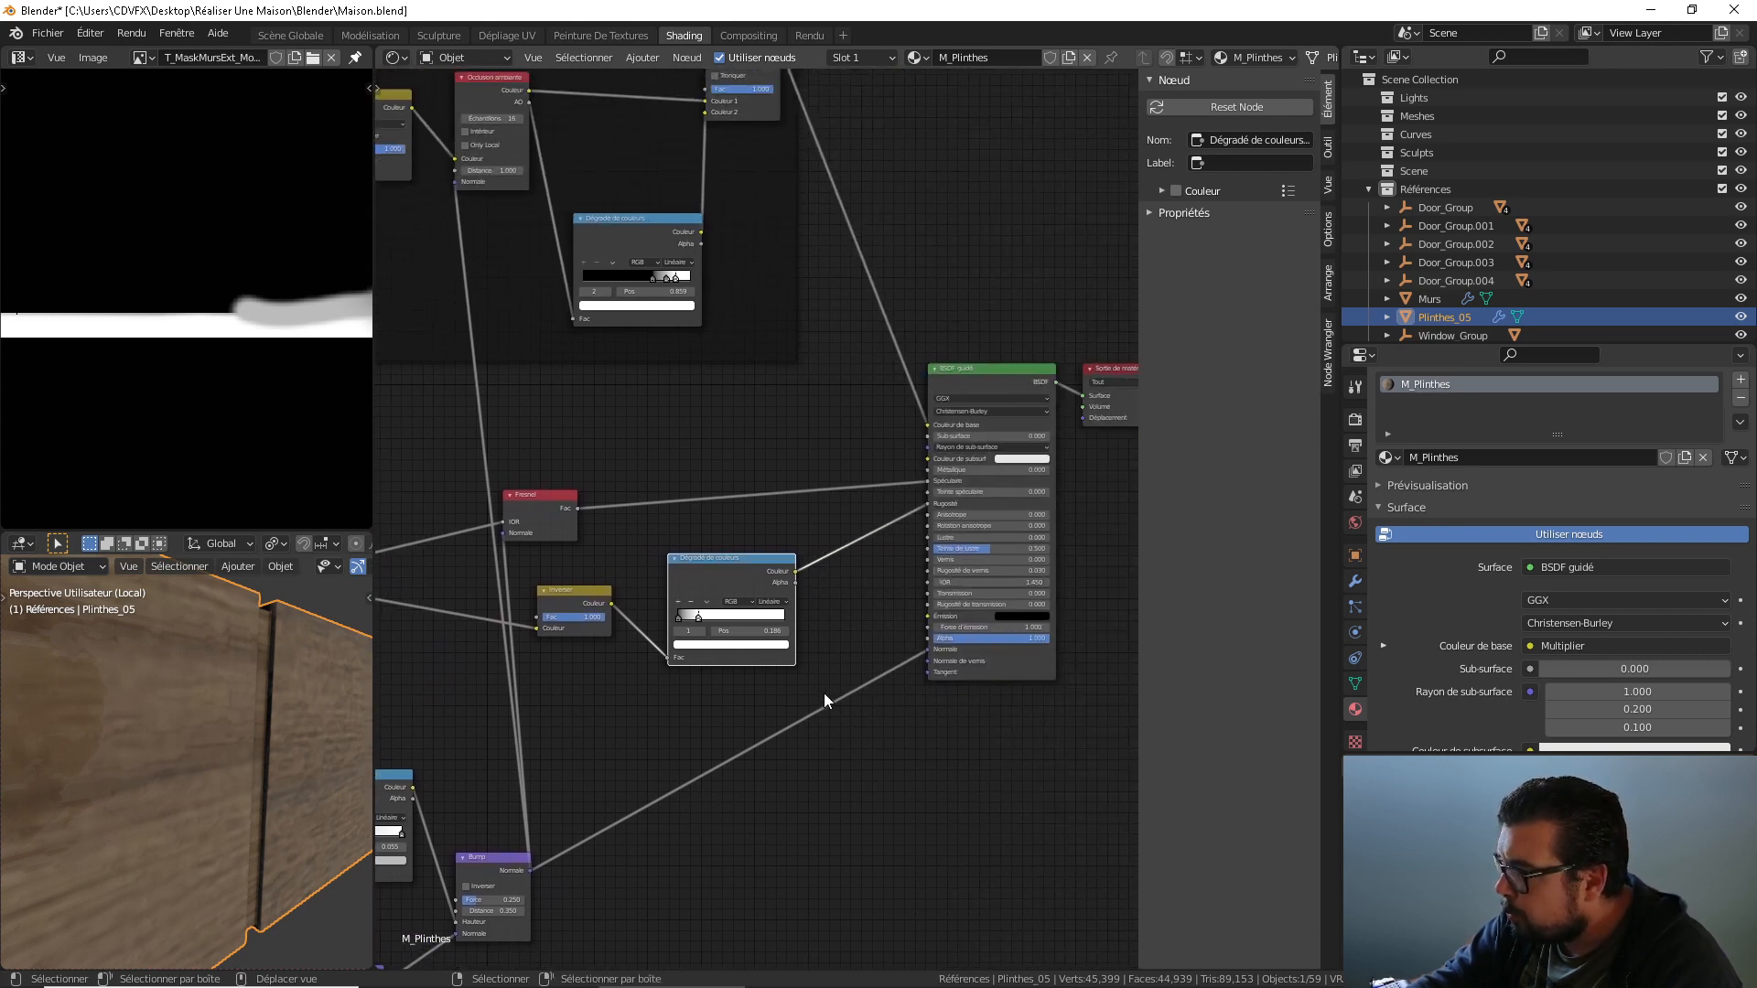
pyautogui.scroll(-1, 751, 701)
pyautogui.moveTo(501, 550); pyautogui.dragTo(750, 599, button='middle')
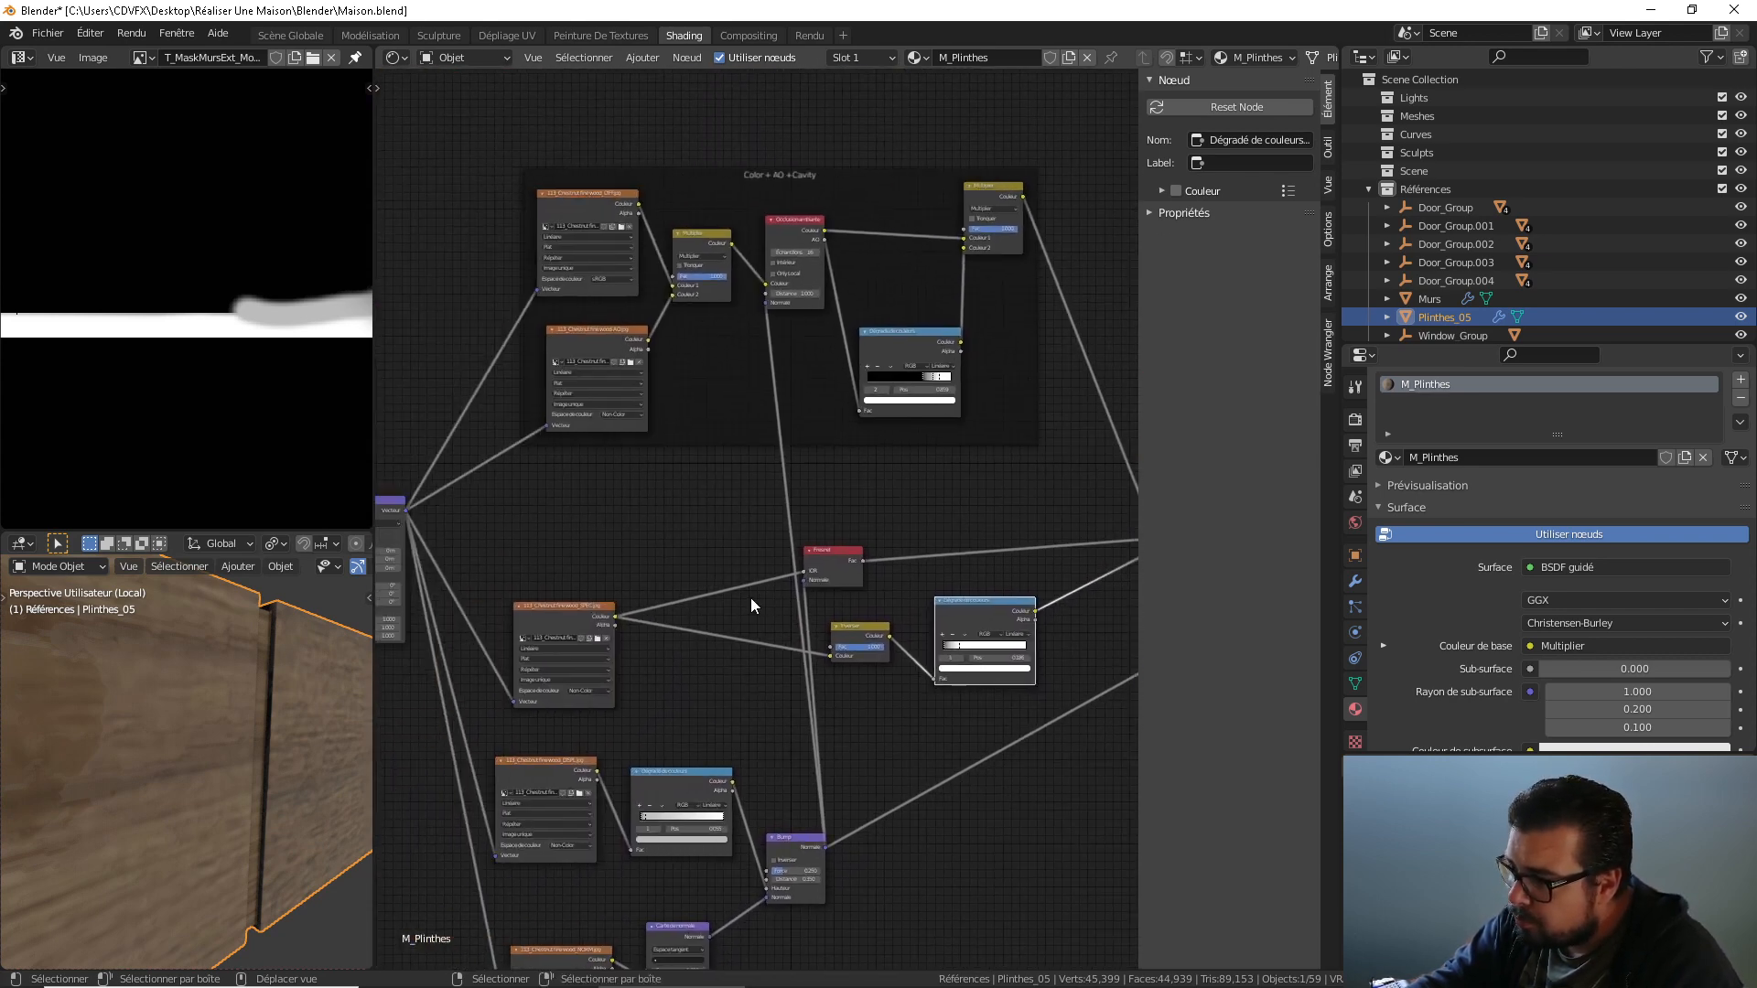
pyautogui.moveTo(836, 551); pyautogui.dragTo(902, 538)
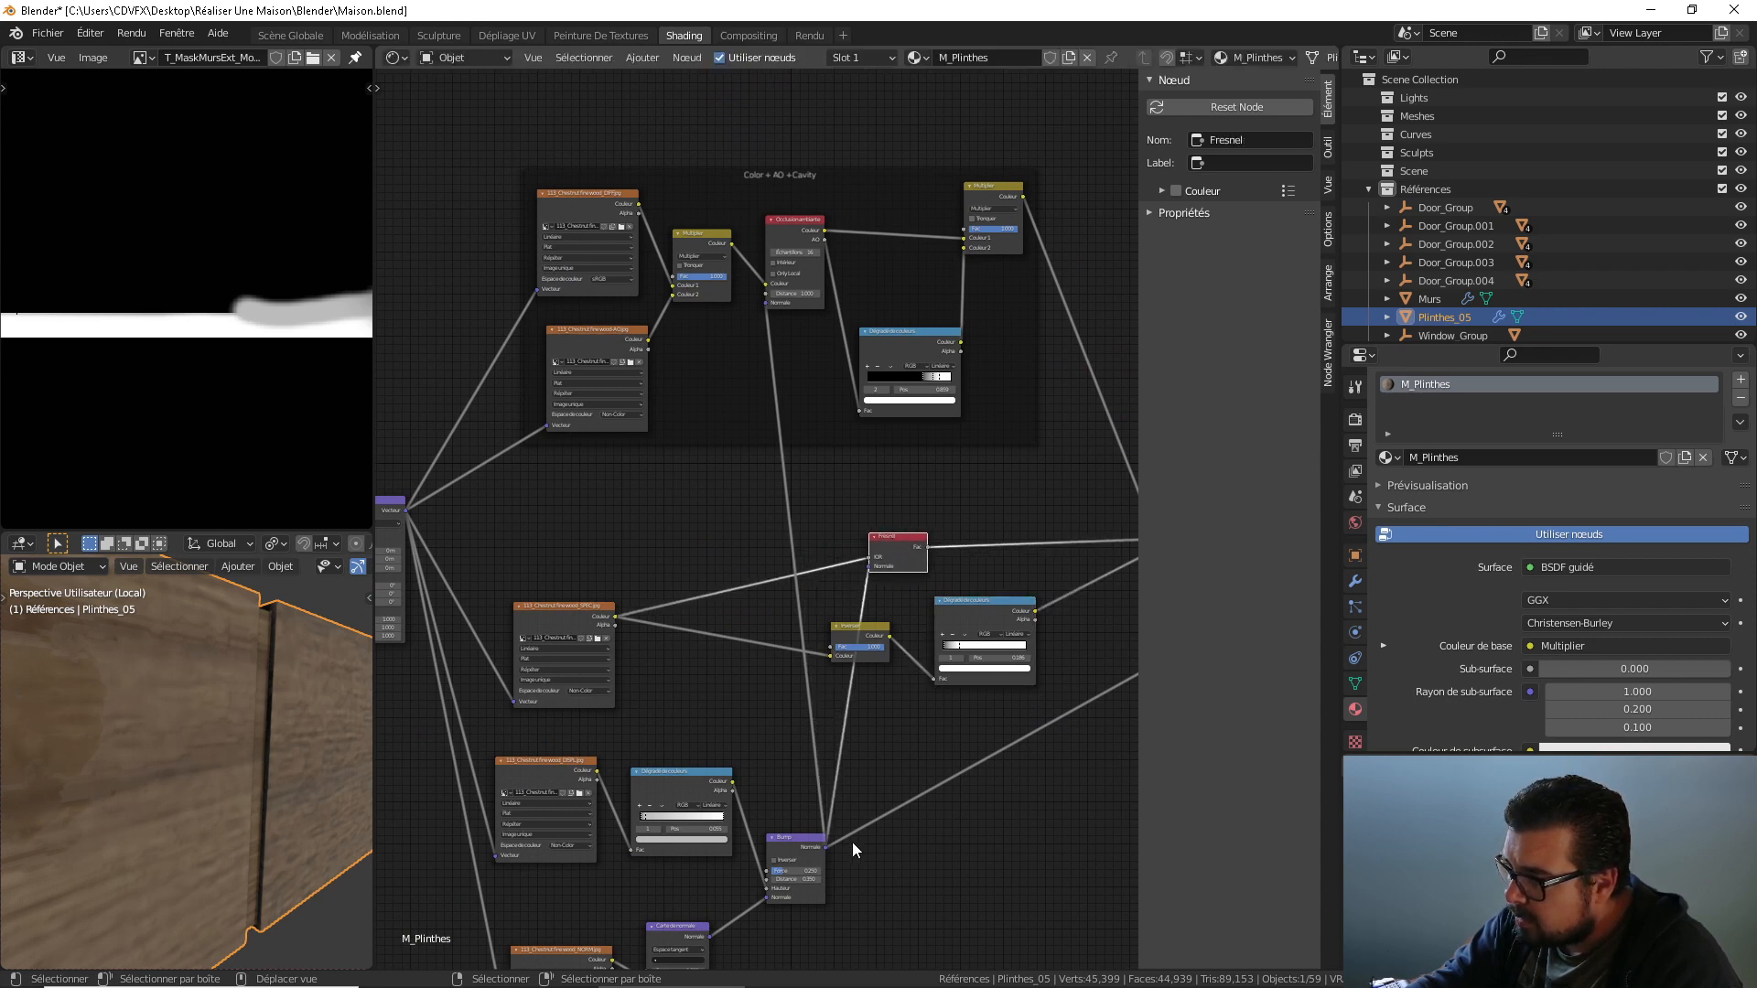
pyautogui.moveTo(228, 762)
pyautogui.mouseDown(button='middle')
pyautogui.moveTo(171, 770)
pyautogui.moveTo(218, 767)
pyautogui.mouseUp(button='middle')
pyautogui.scroll(1, 219, 763)
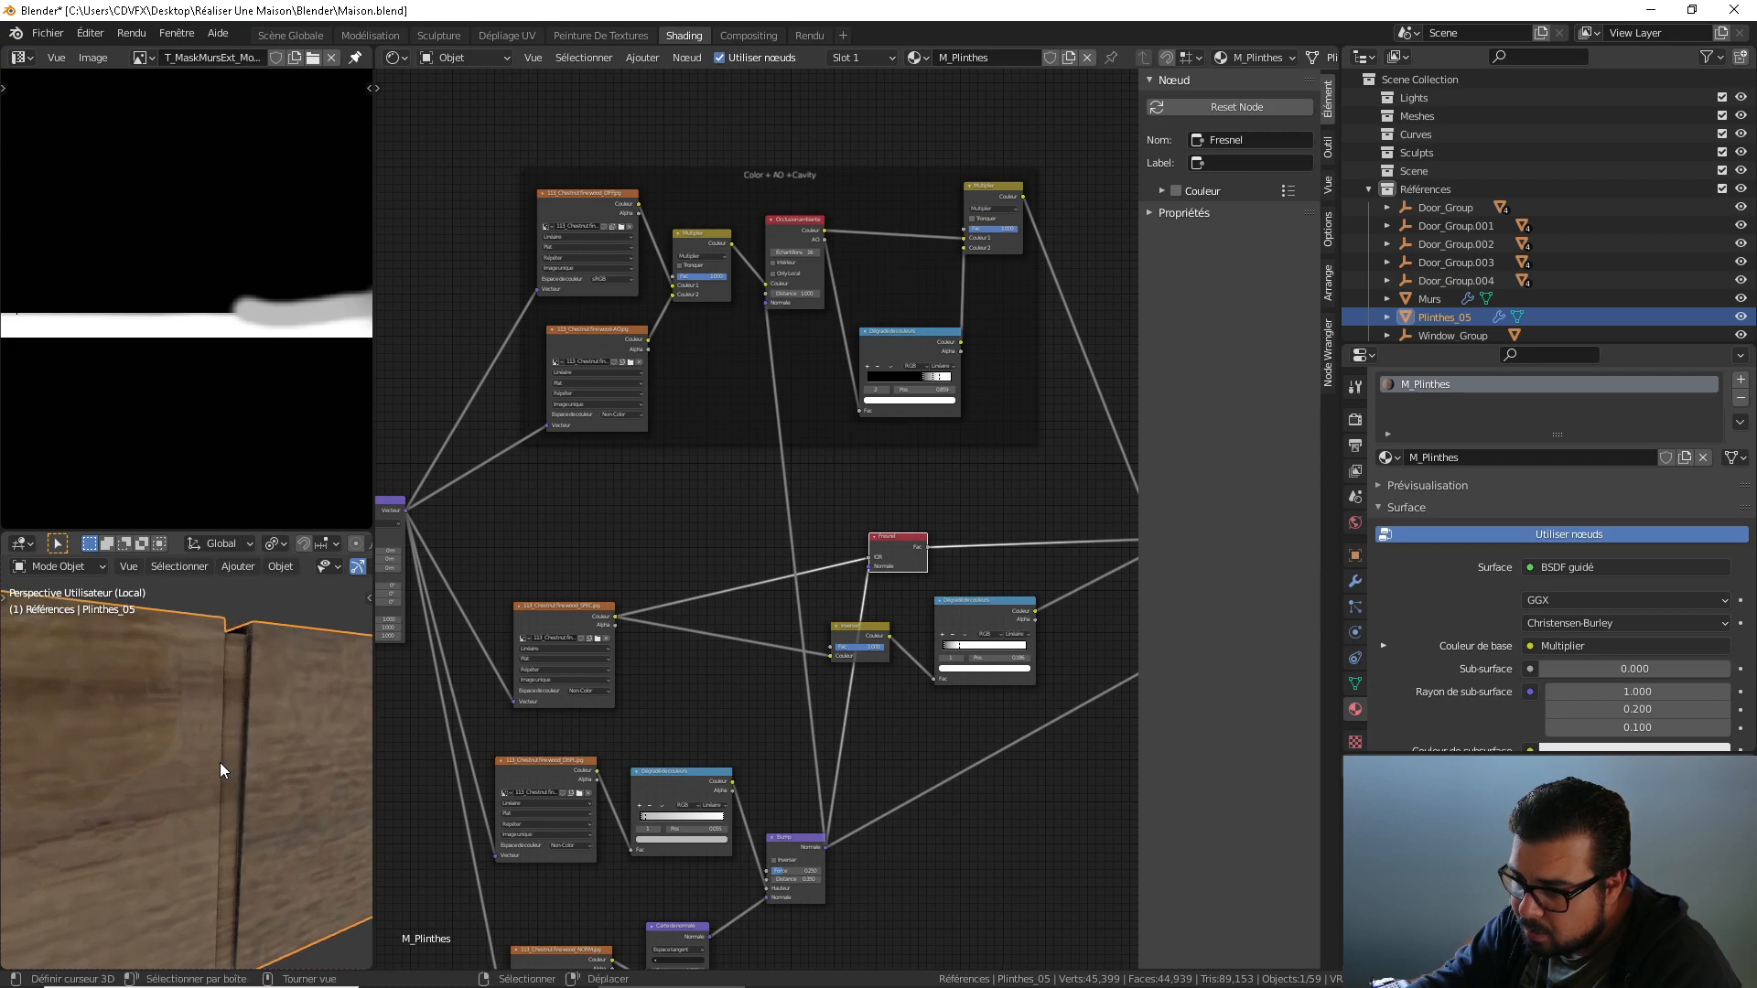
# Show the whole house again in the Scène Globale workspace and check the materials of Murs and Plinthes_05.
pyautogui.click(299, 36)
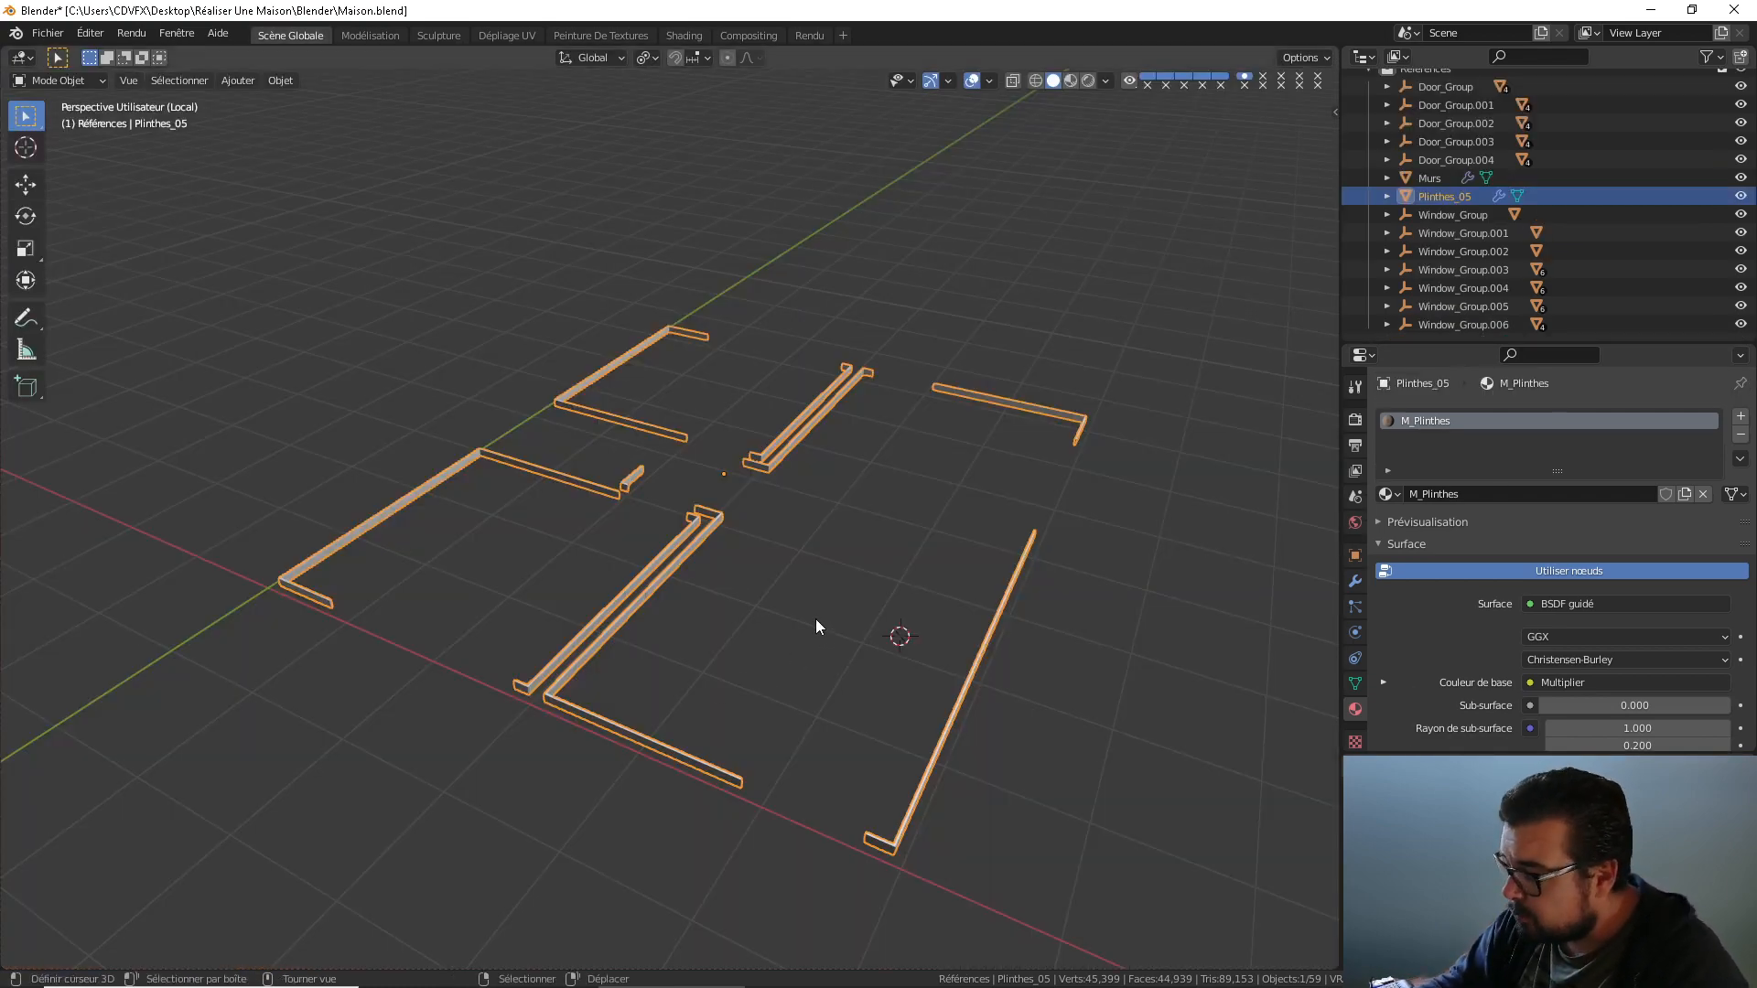
pyautogui.press('KP_Divide')
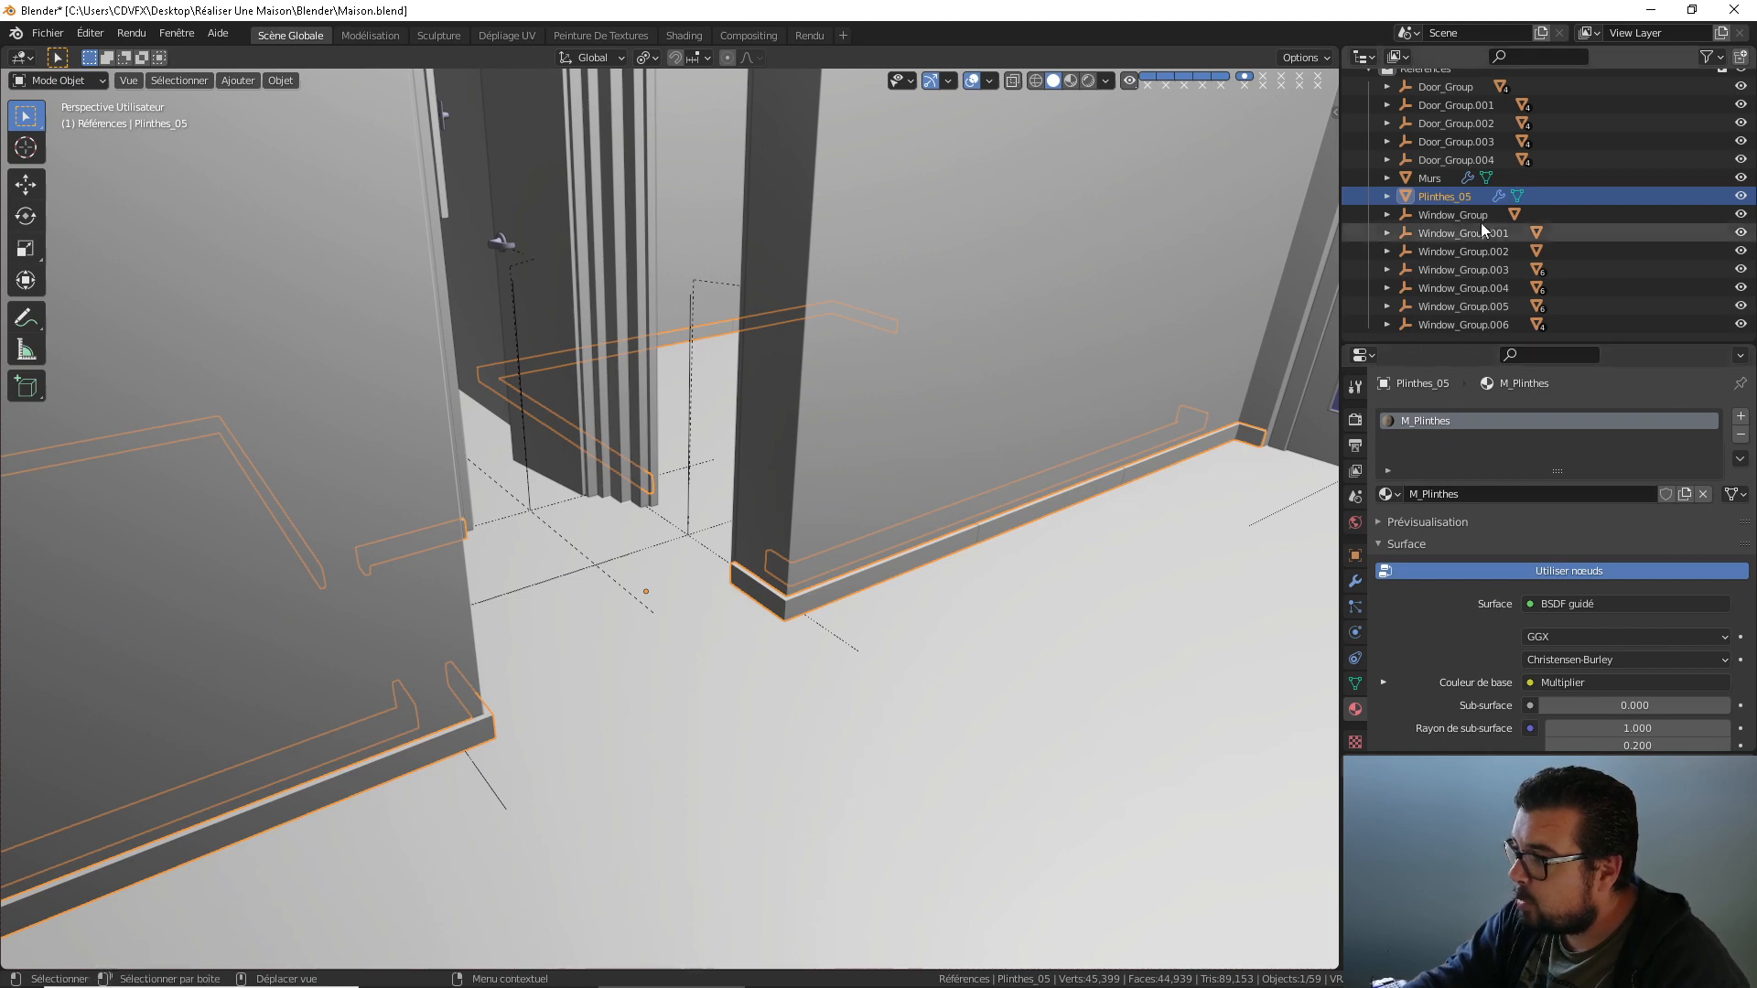
pyautogui.click(1434, 186)
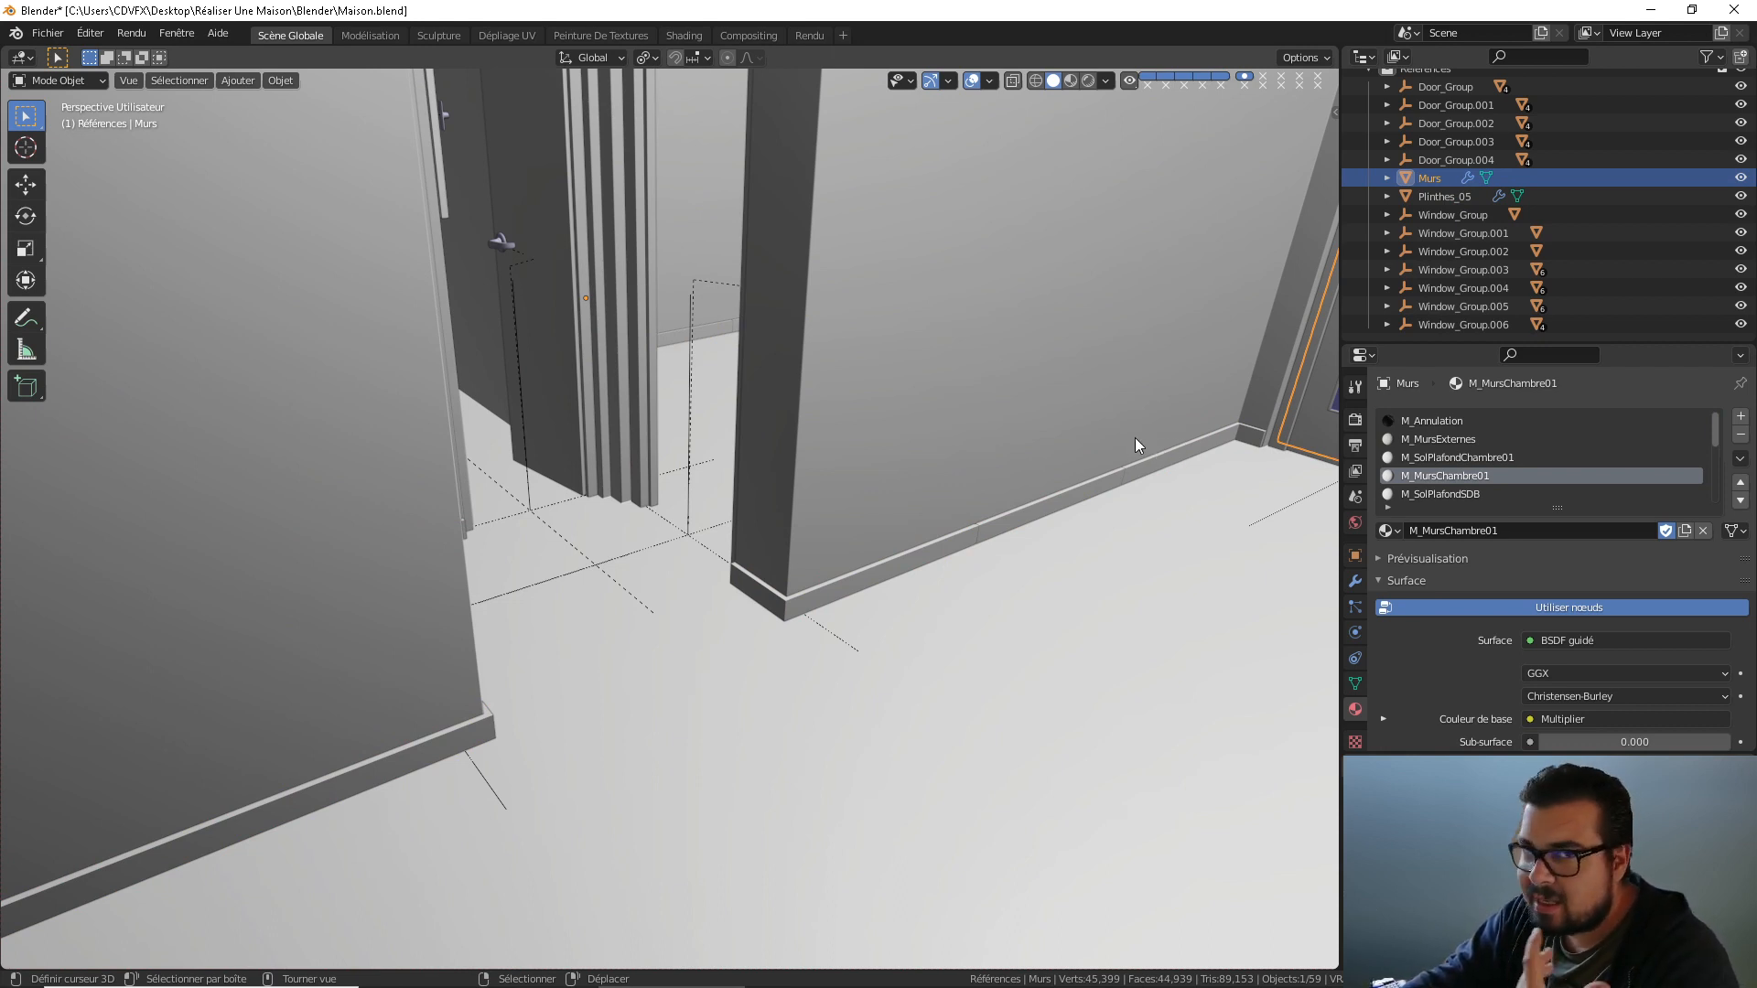
pyautogui.moveTo(1038, 454); pyautogui.dragTo(1072, 453, button='middle')
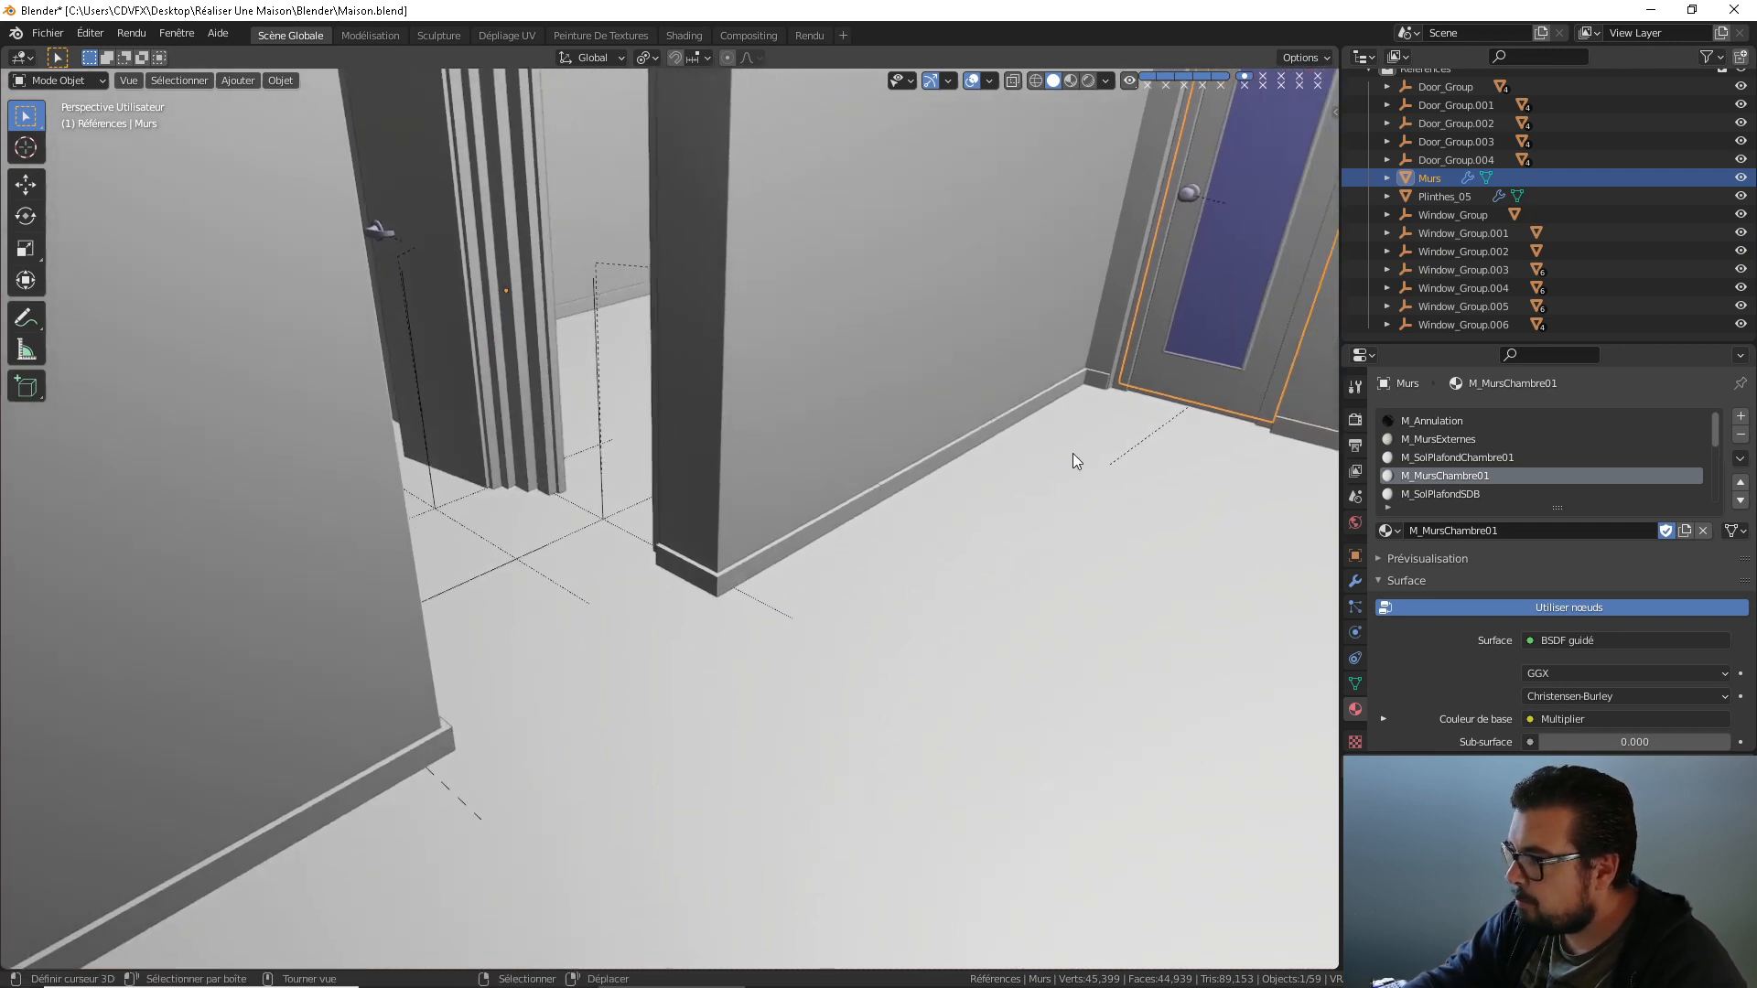
pyautogui.click(1442, 198)
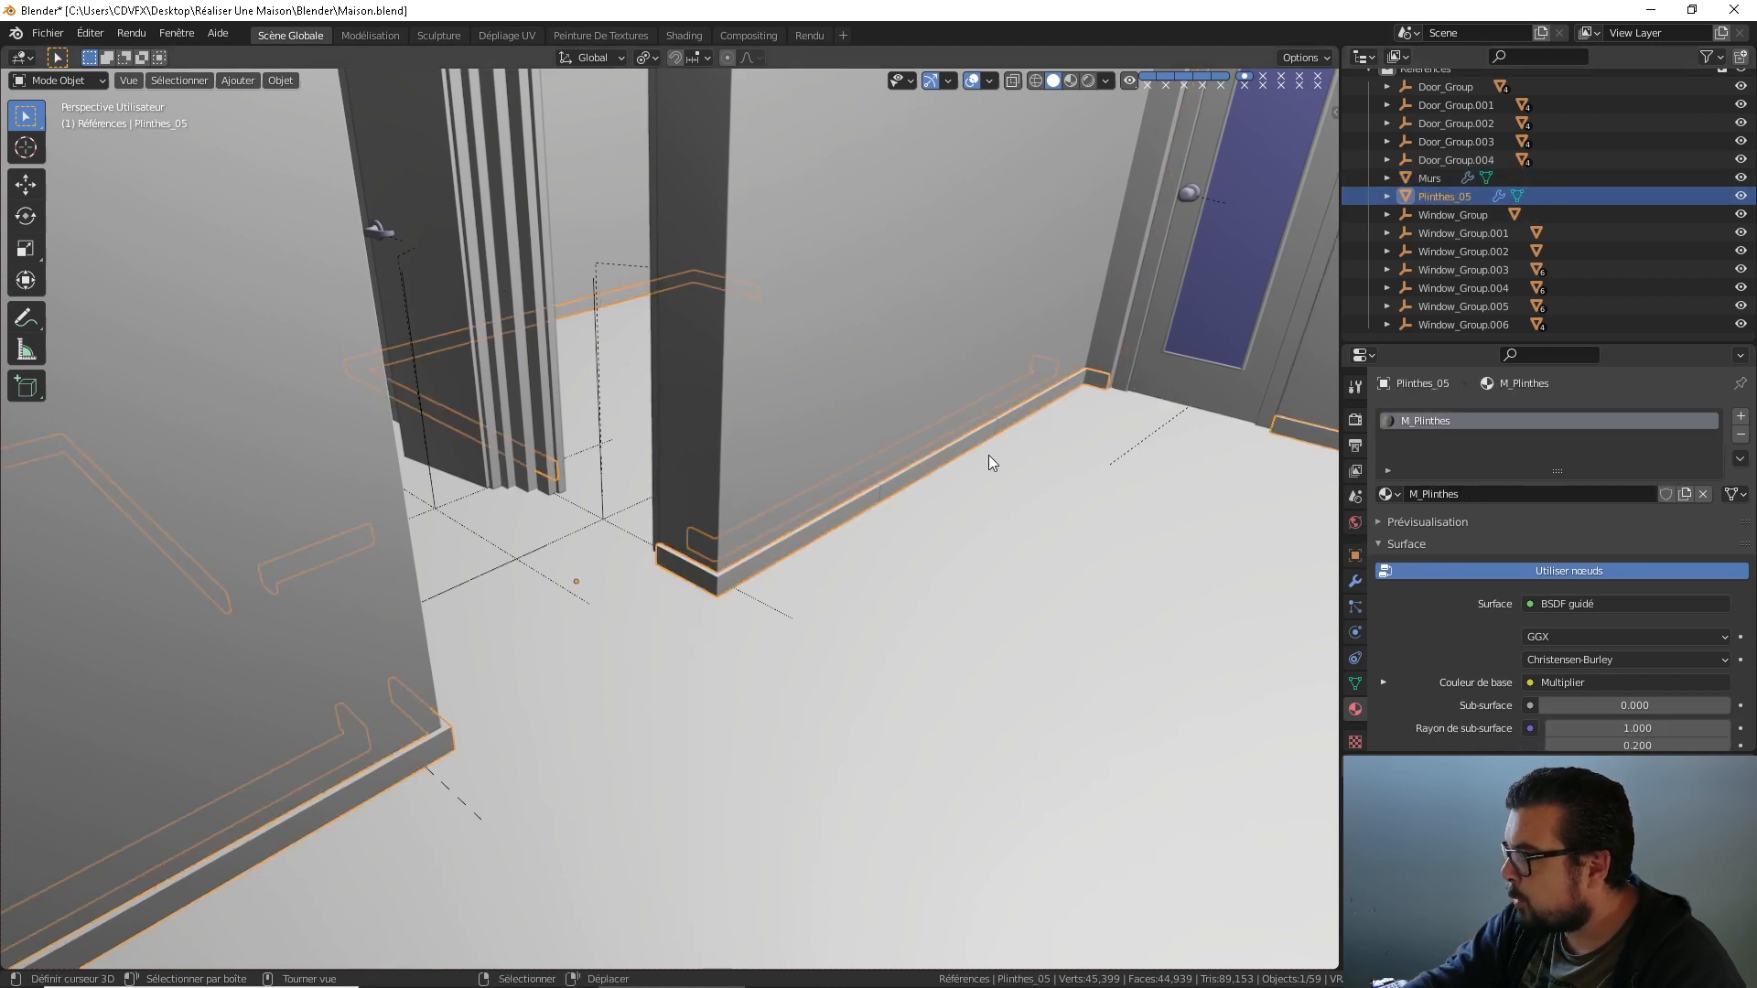
pyautogui.keyDown('shift'); pyautogui.moveTo(988, 456); pyautogui.dragTo(950, 463, button='middle'); pyautogui.keyUp('shift')
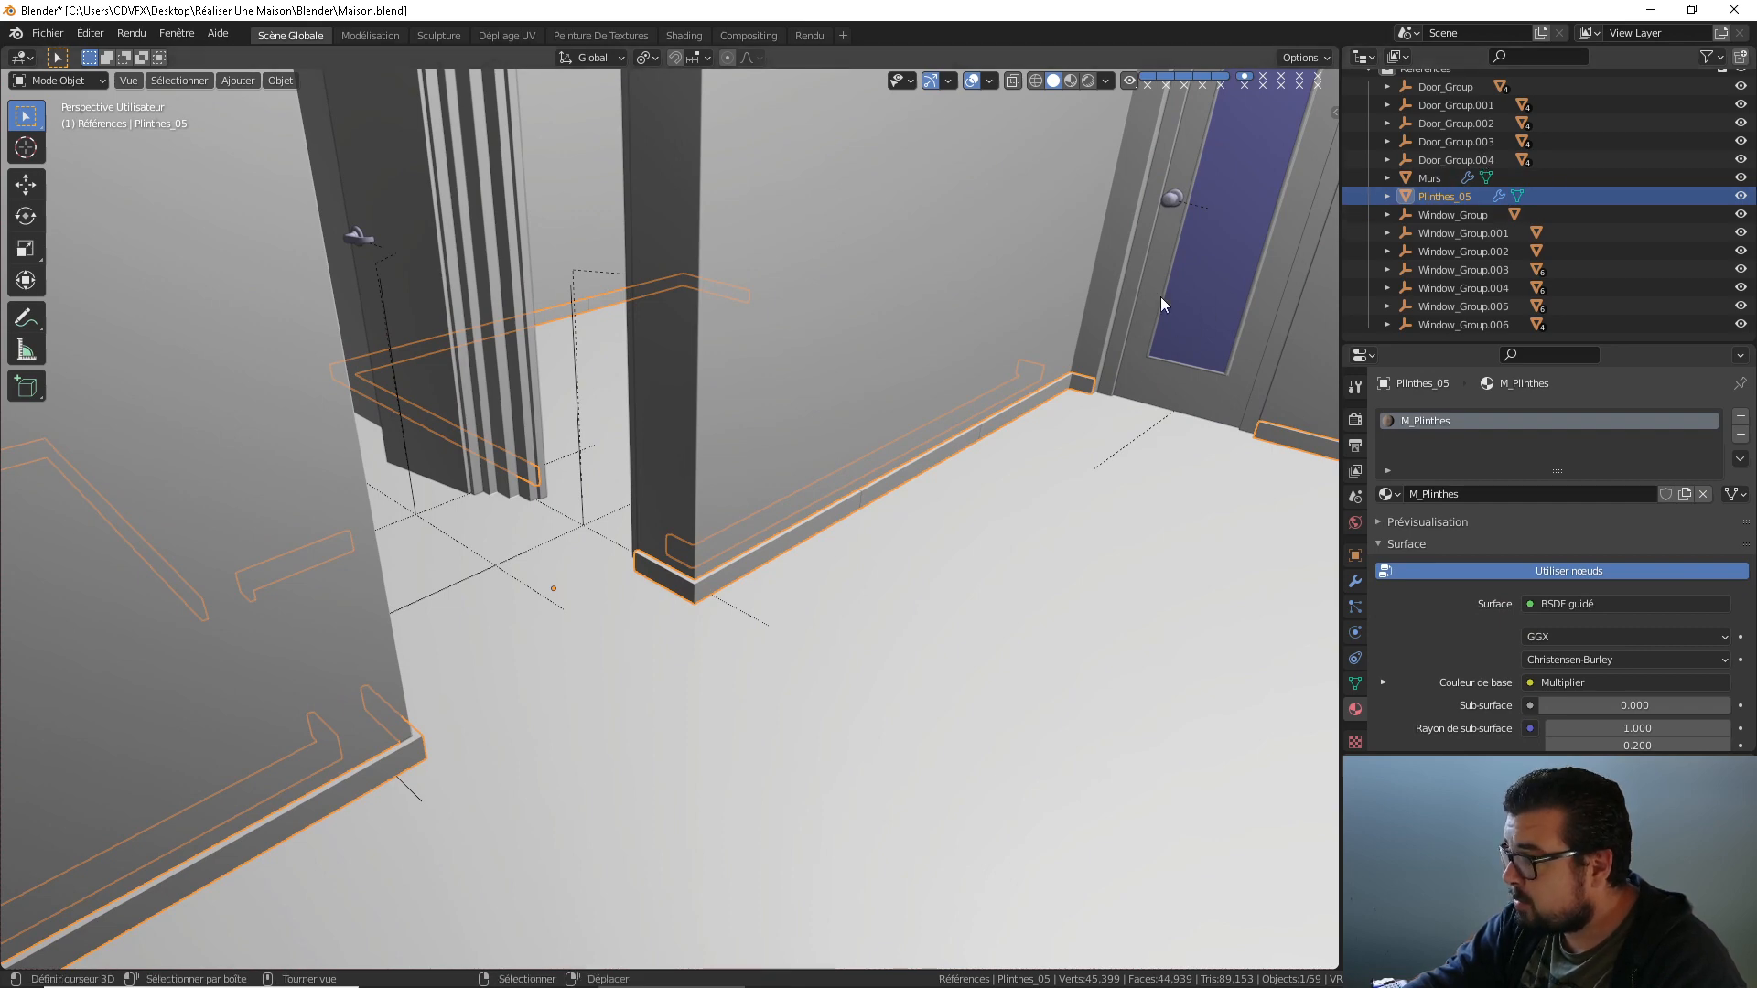
pyautogui.keyDown('shift'); pyautogui.moveTo(1160, 322); pyautogui.dragTo(1066, 380, button='middle'); pyautogui.keyUp('shift')
pyautogui.scroll(3, 1466, 120)
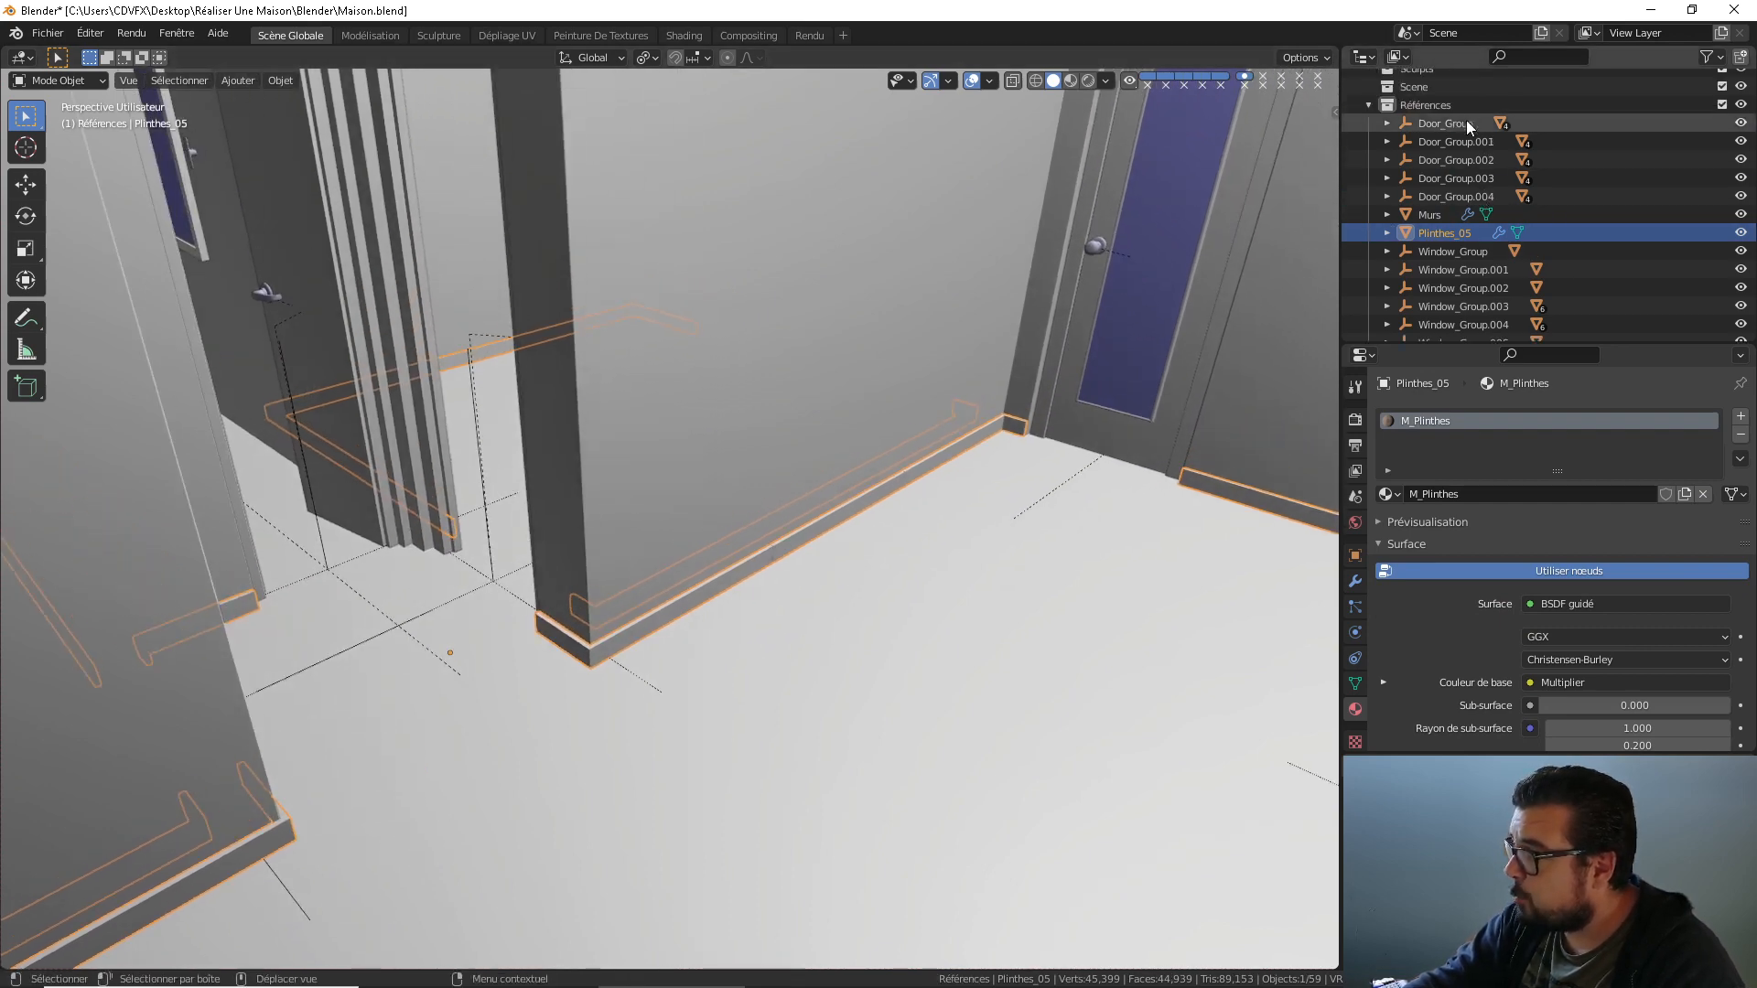
# Locate Door_Group, select its exterior door leaf Door.004 and examine its Door material slot.
pyautogui.click(1447, 197)
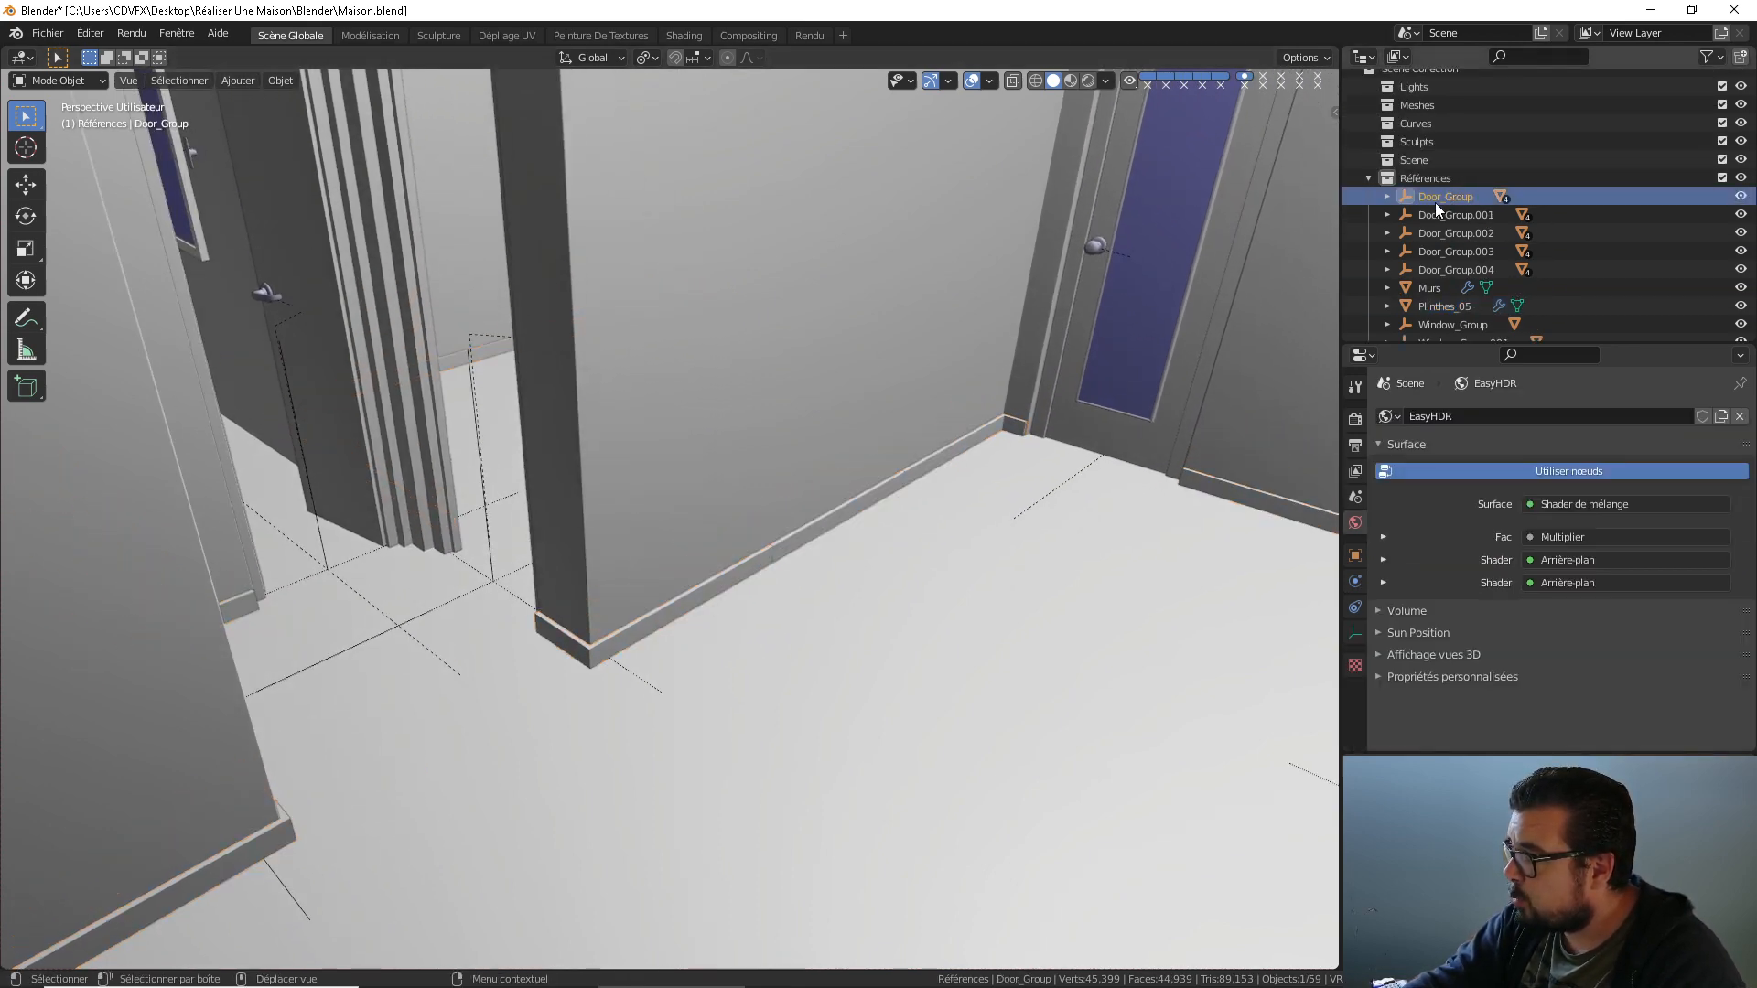
pyautogui.press('KP_Decimal')
pyautogui.scroll(-8, 804, 490)
pyautogui.moveTo(818, 496); pyautogui.dragTo(774, 419, button='middle')
pyautogui.scroll(6, 786, 512)
pyautogui.scroll(6, 774, 420)
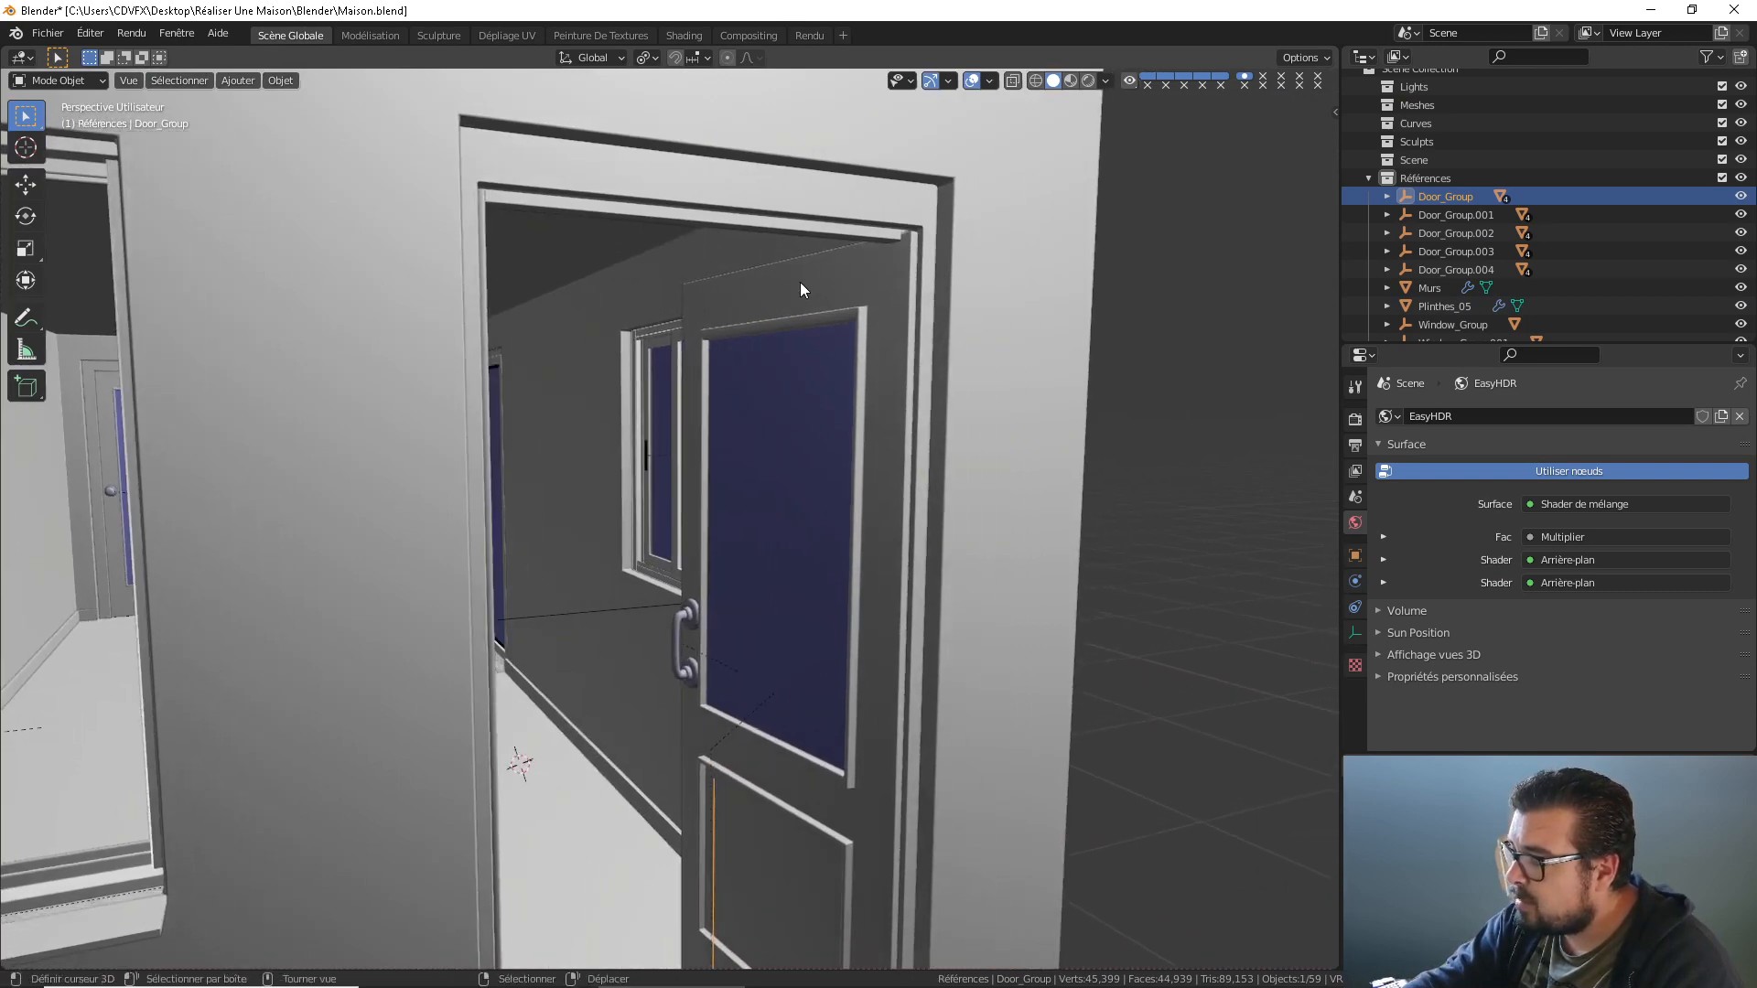
pyautogui.click(800, 281)
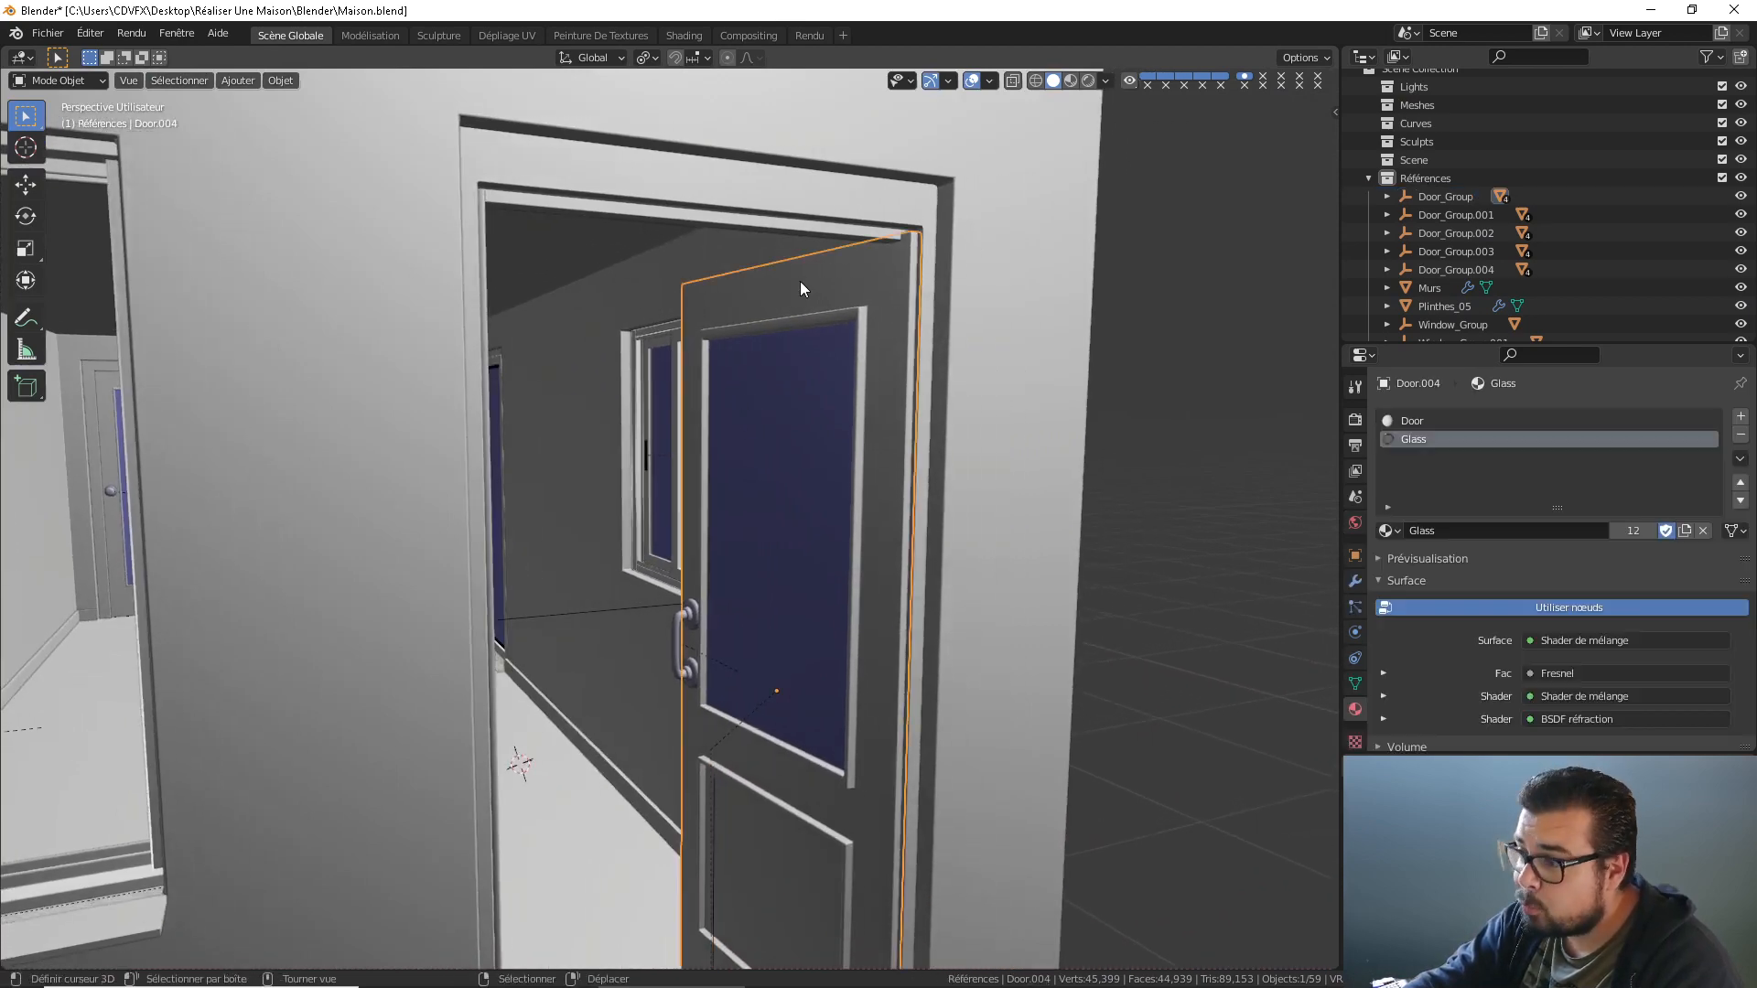
pyautogui.click(1418, 422)
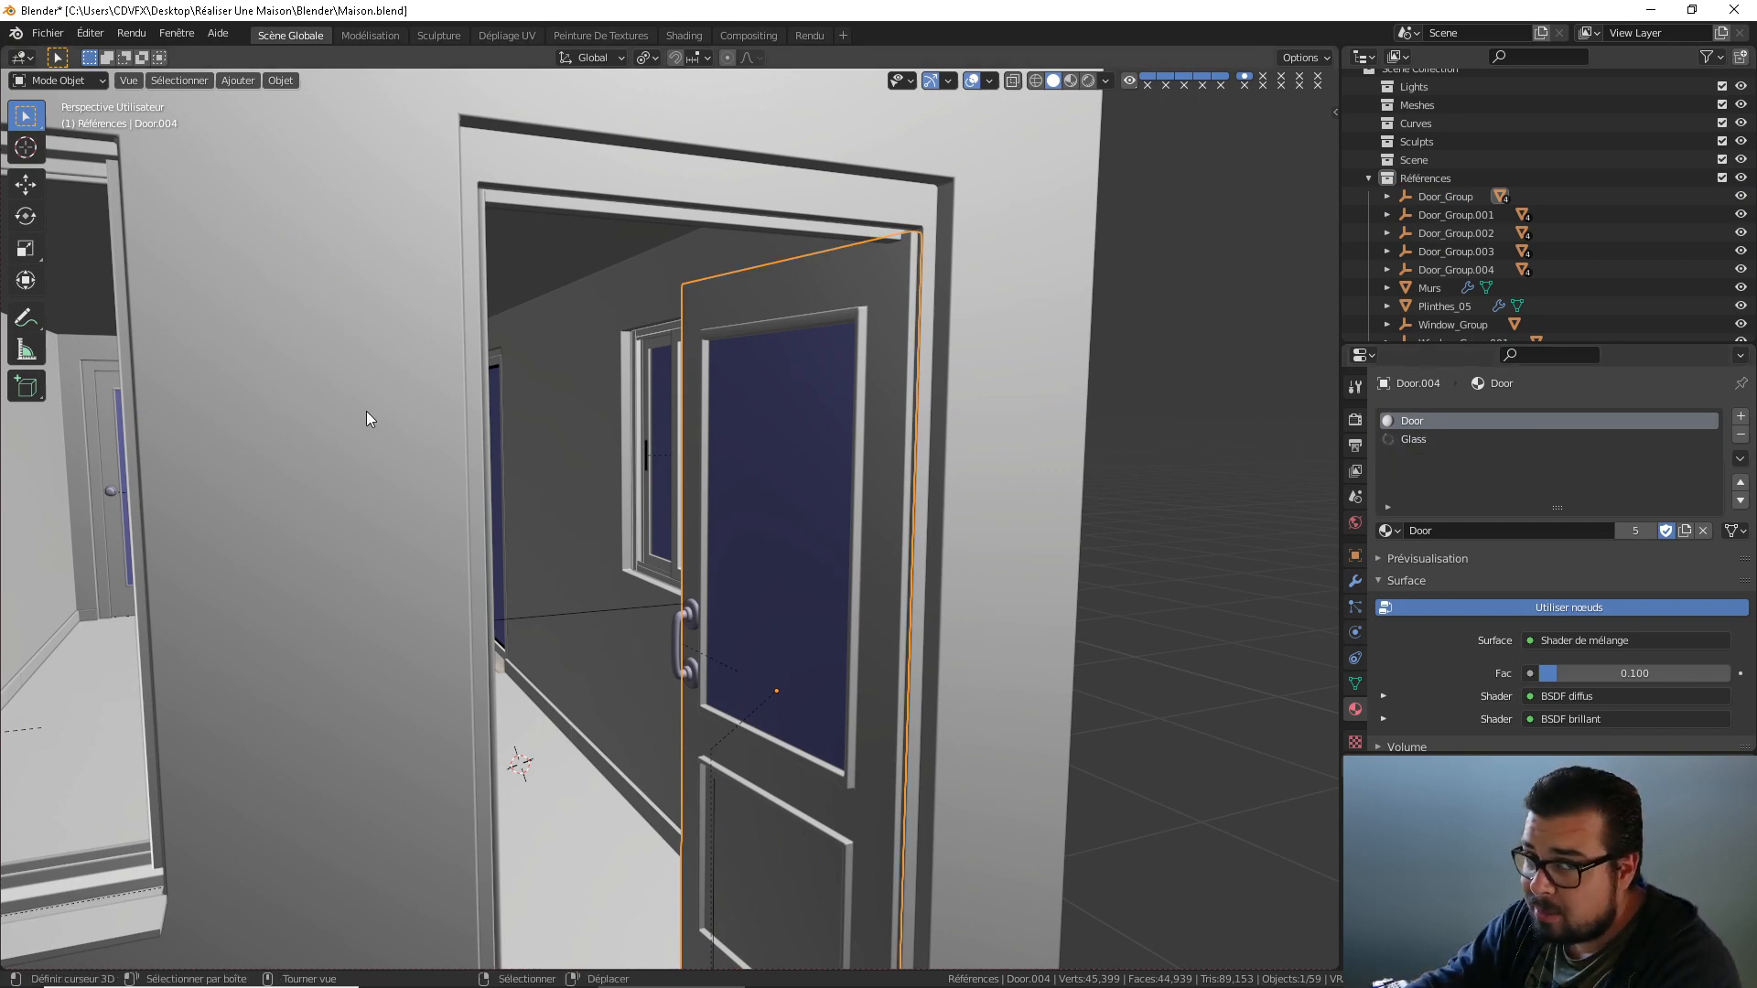
# Go inside the house, select the interior door Door.001 and examine which material it uses.
pyautogui.moveTo(618, 452); pyautogui.dragTo(540, 485, button='middle')
pyautogui.keyDown('shift'); pyautogui.moveTo(321, 499); pyautogui.dragTo(594, 589, button='middle'); pyautogui.keyUp('shift')
pyautogui.scroll(5, 538, 496)
pyautogui.scroll(2, 594, 589)
pyautogui.keyDown('shift'); pyautogui.moveTo(344, 514); pyautogui.dragTo(727, 478, button='middle'); pyautogui.keyUp('shift')
pyautogui.click(815, 404)
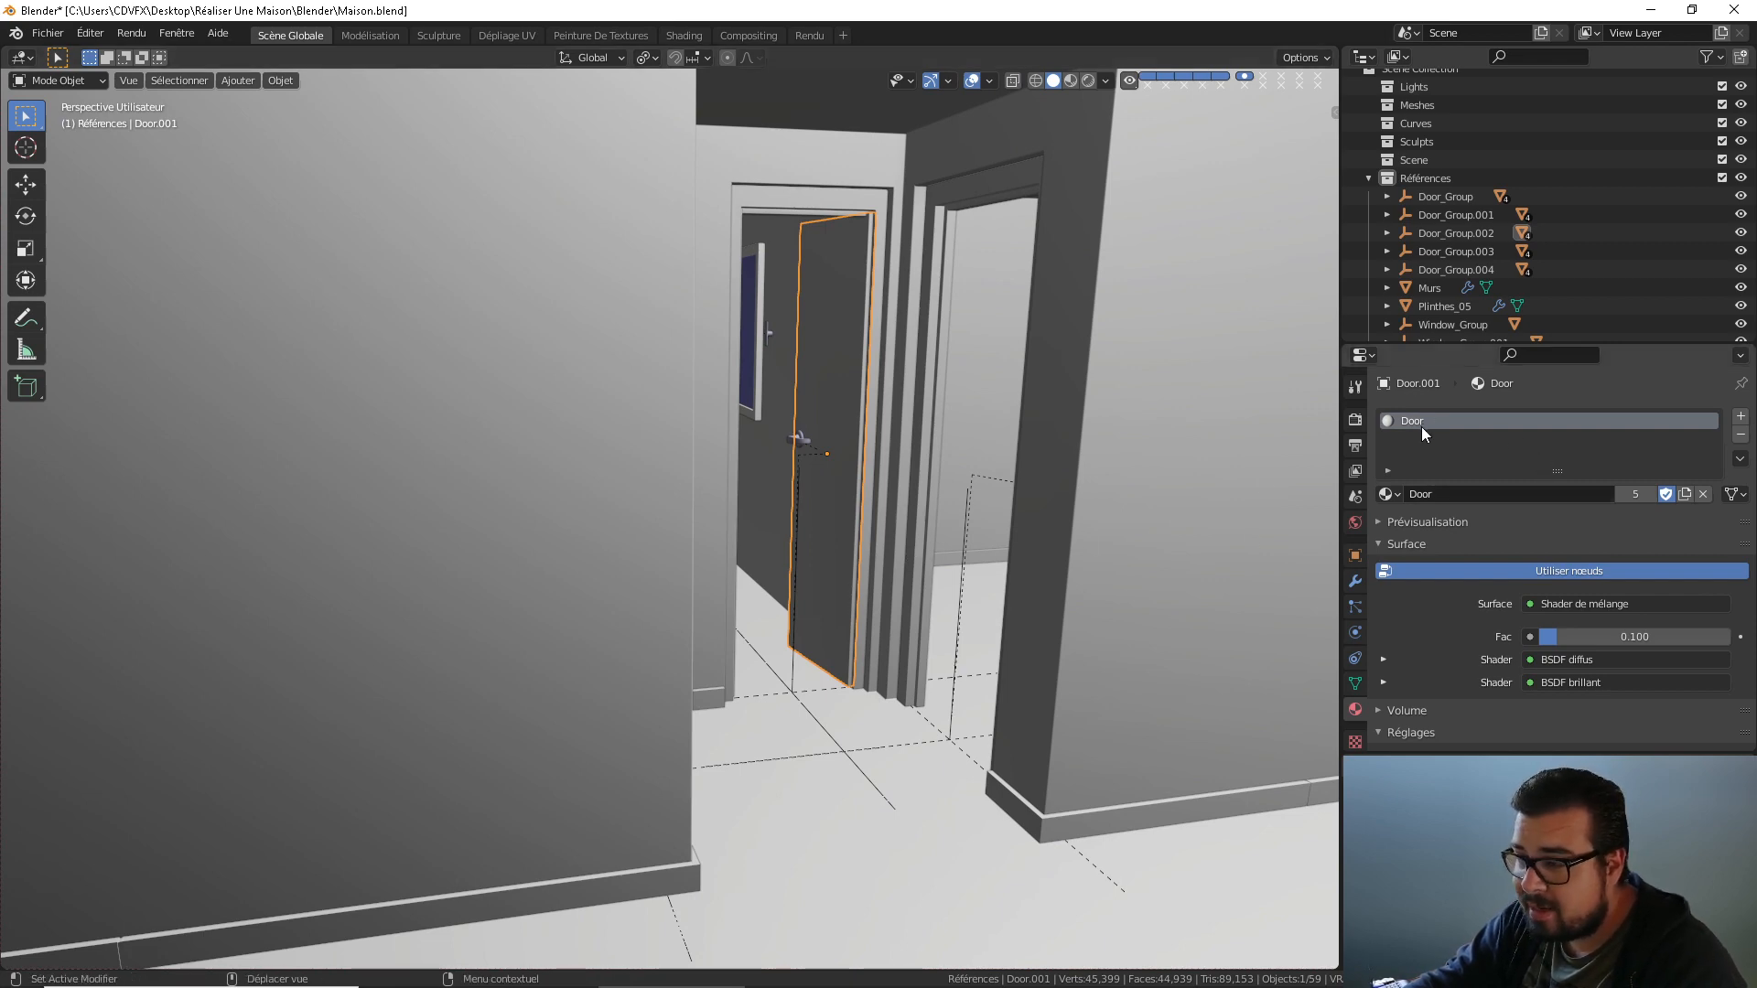
# Make a separate copy of the Door material on the exterior door Door.004 and rename it Door_Ext.
pyautogui.scroll(-1, 1084, 524)
pyautogui.moveTo(1084, 525); pyautogui.dragTo(743, 580, button='middle')
pyautogui.scroll(-4, 634, 612)
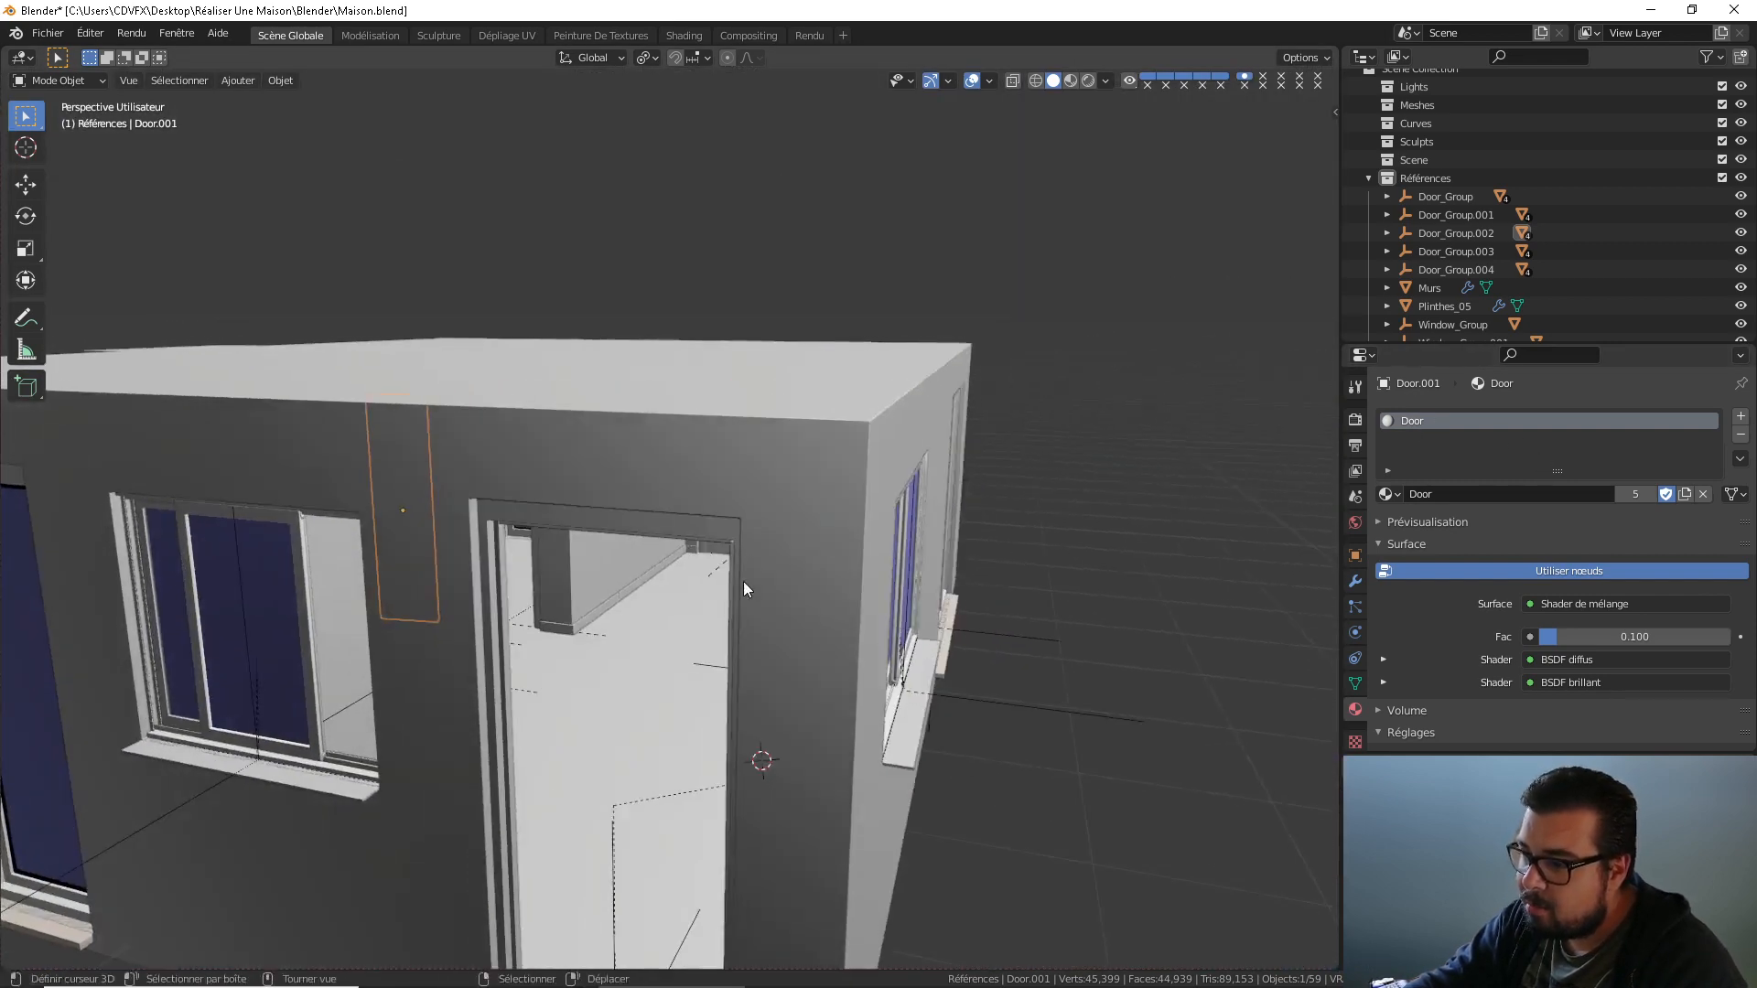
pyautogui.scroll(6, 481, 508)
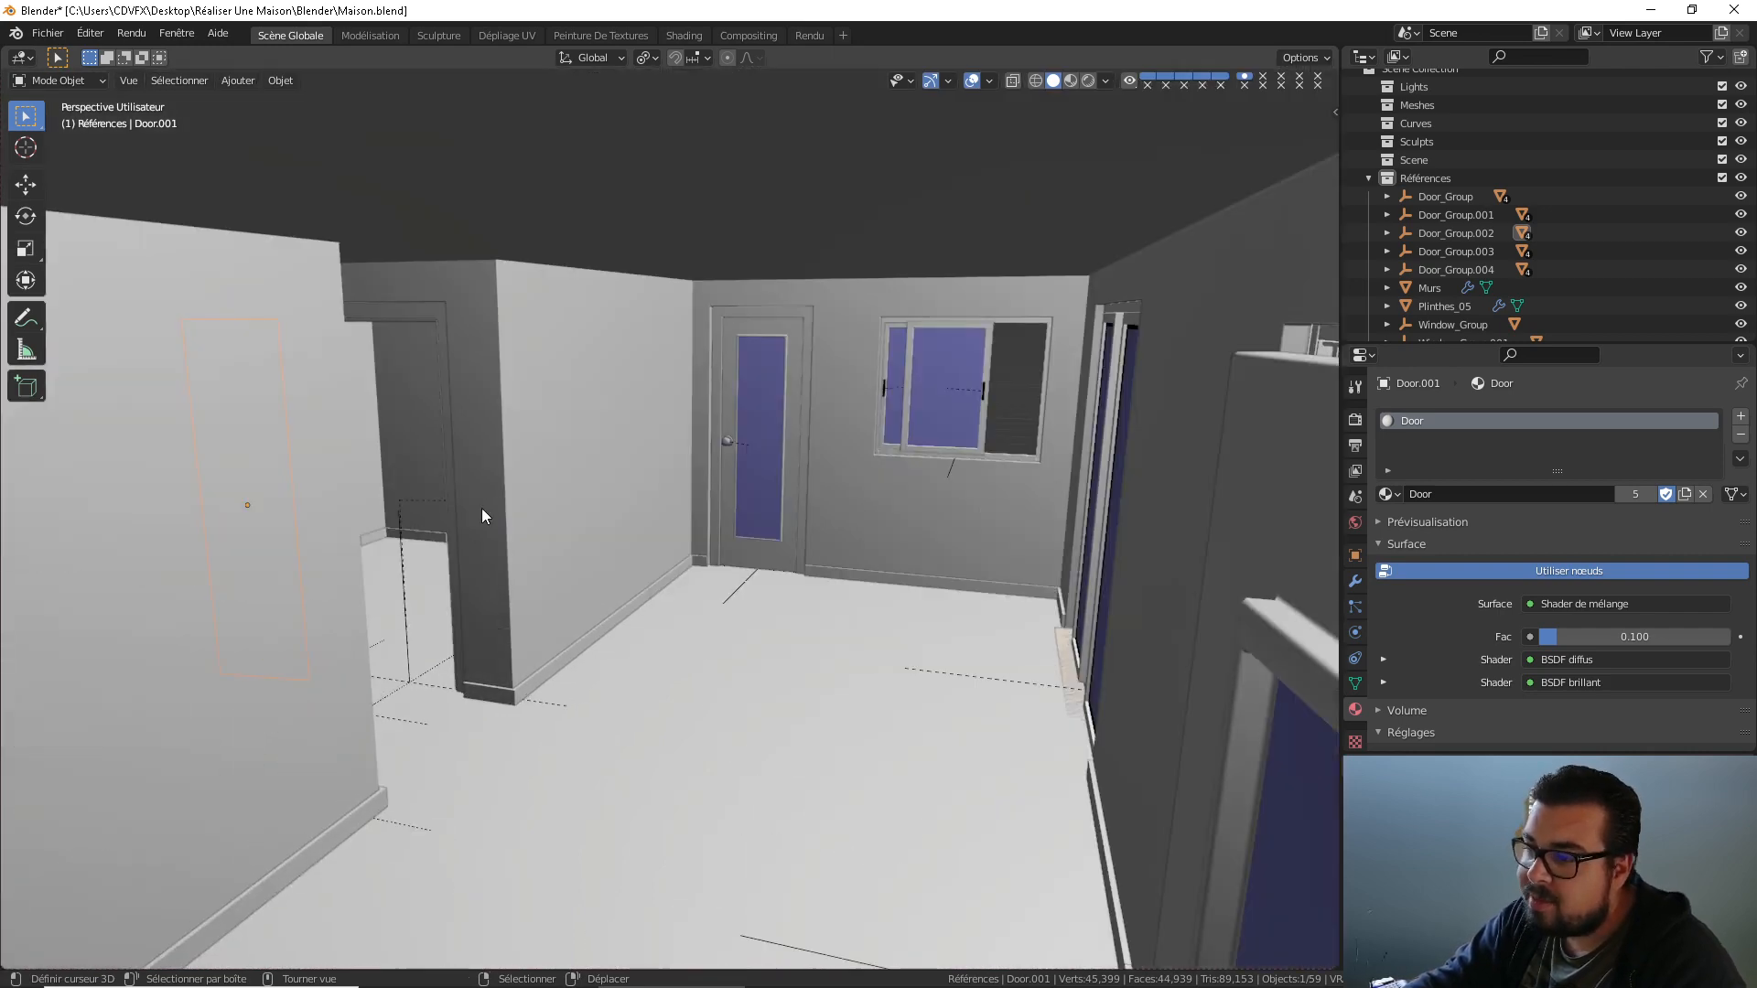
pyautogui.moveTo(595, 534); pyautogui.dragTo(681, 571, button='middle')
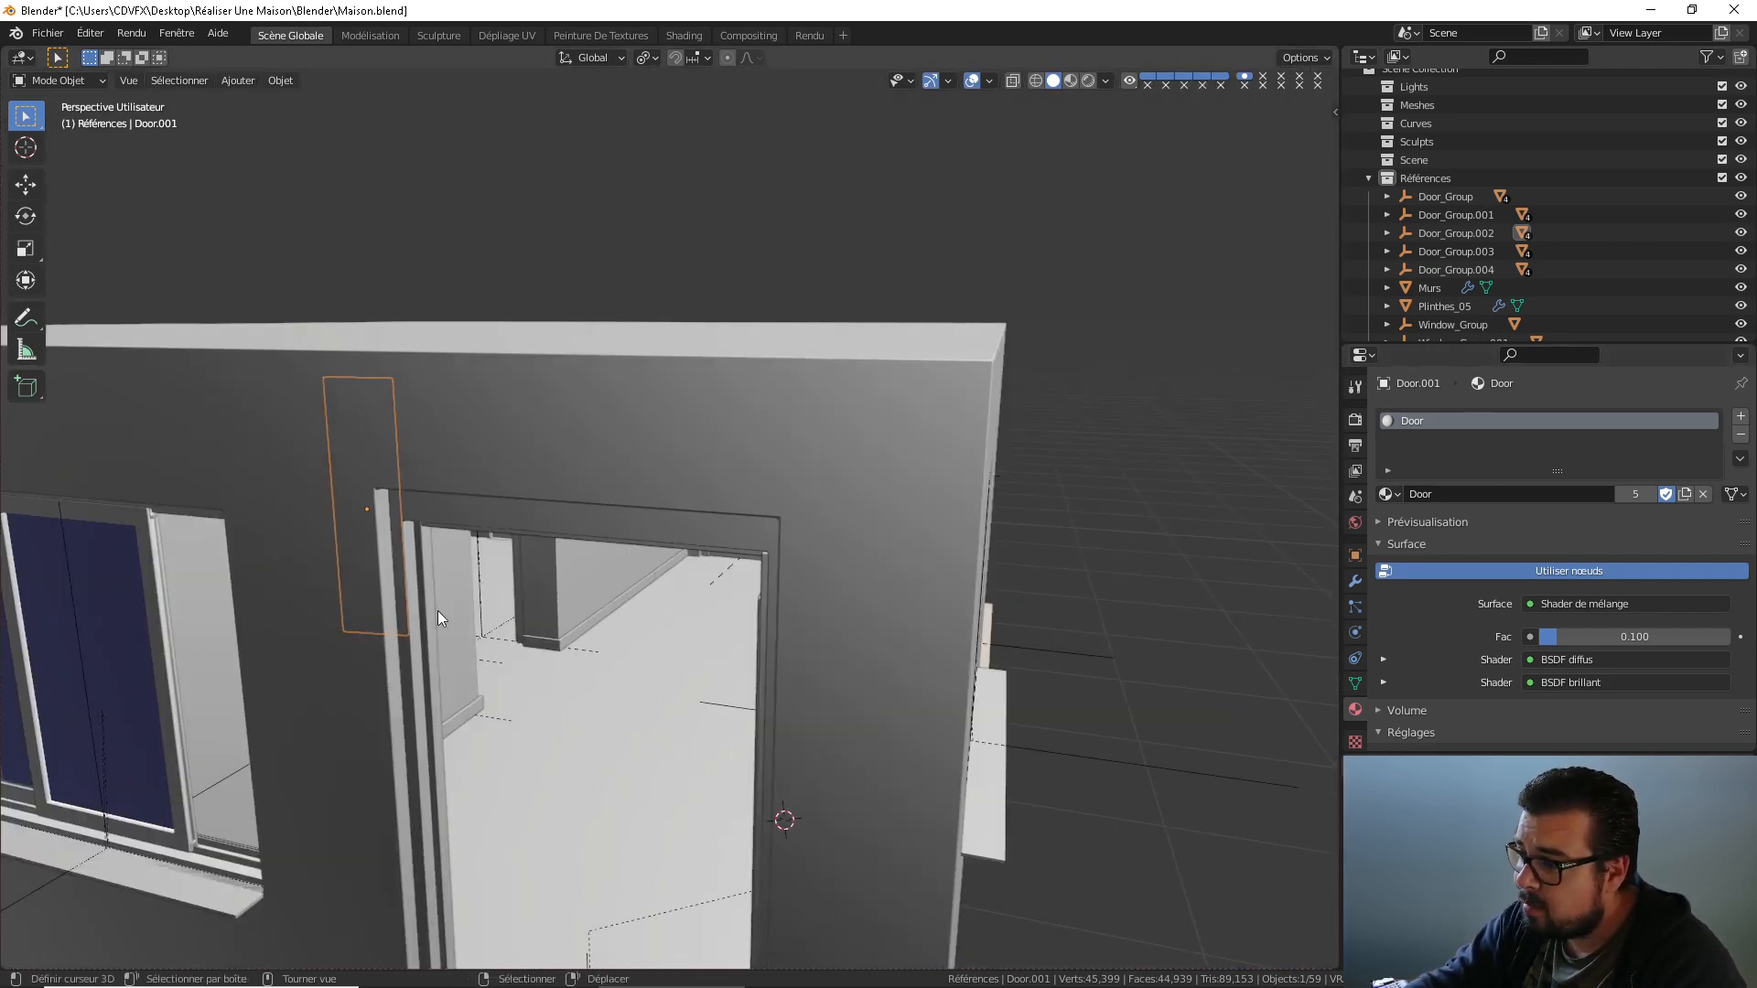
pyautogui.moveTo(440, 608); pyautogui.dragTo(1074, 432, button='middle')
pyautogui.click(1102, 404)
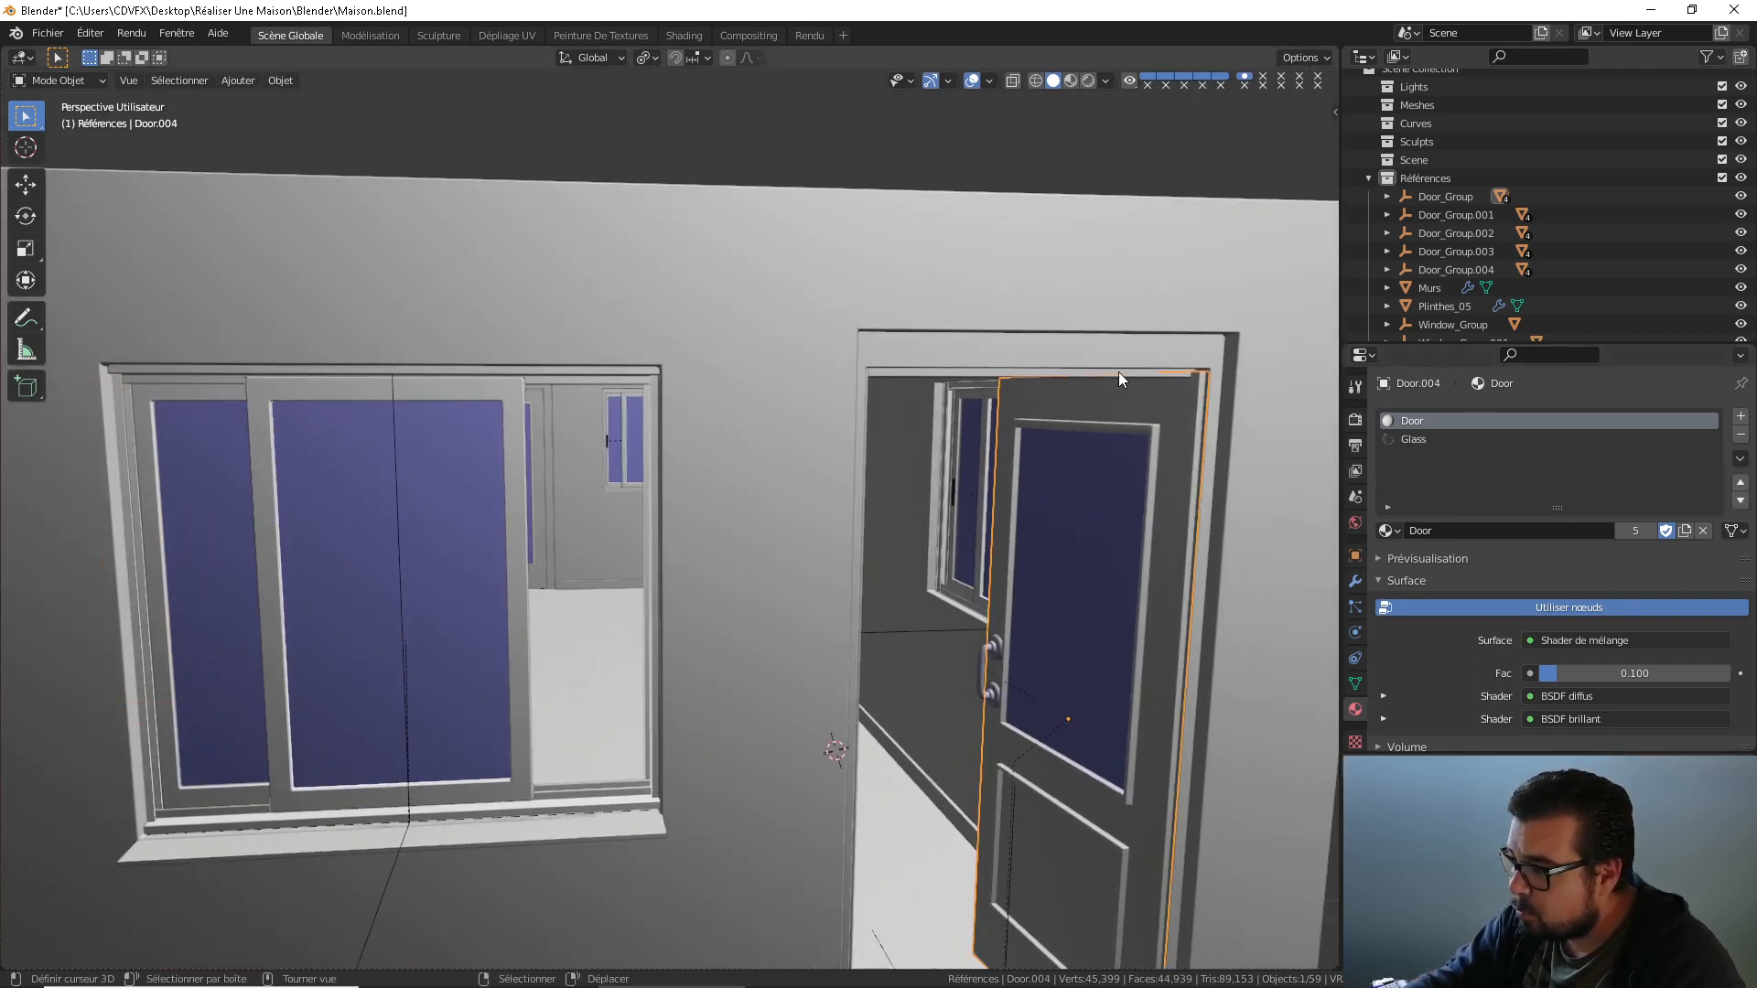
pyautogui.click(1686, 531)
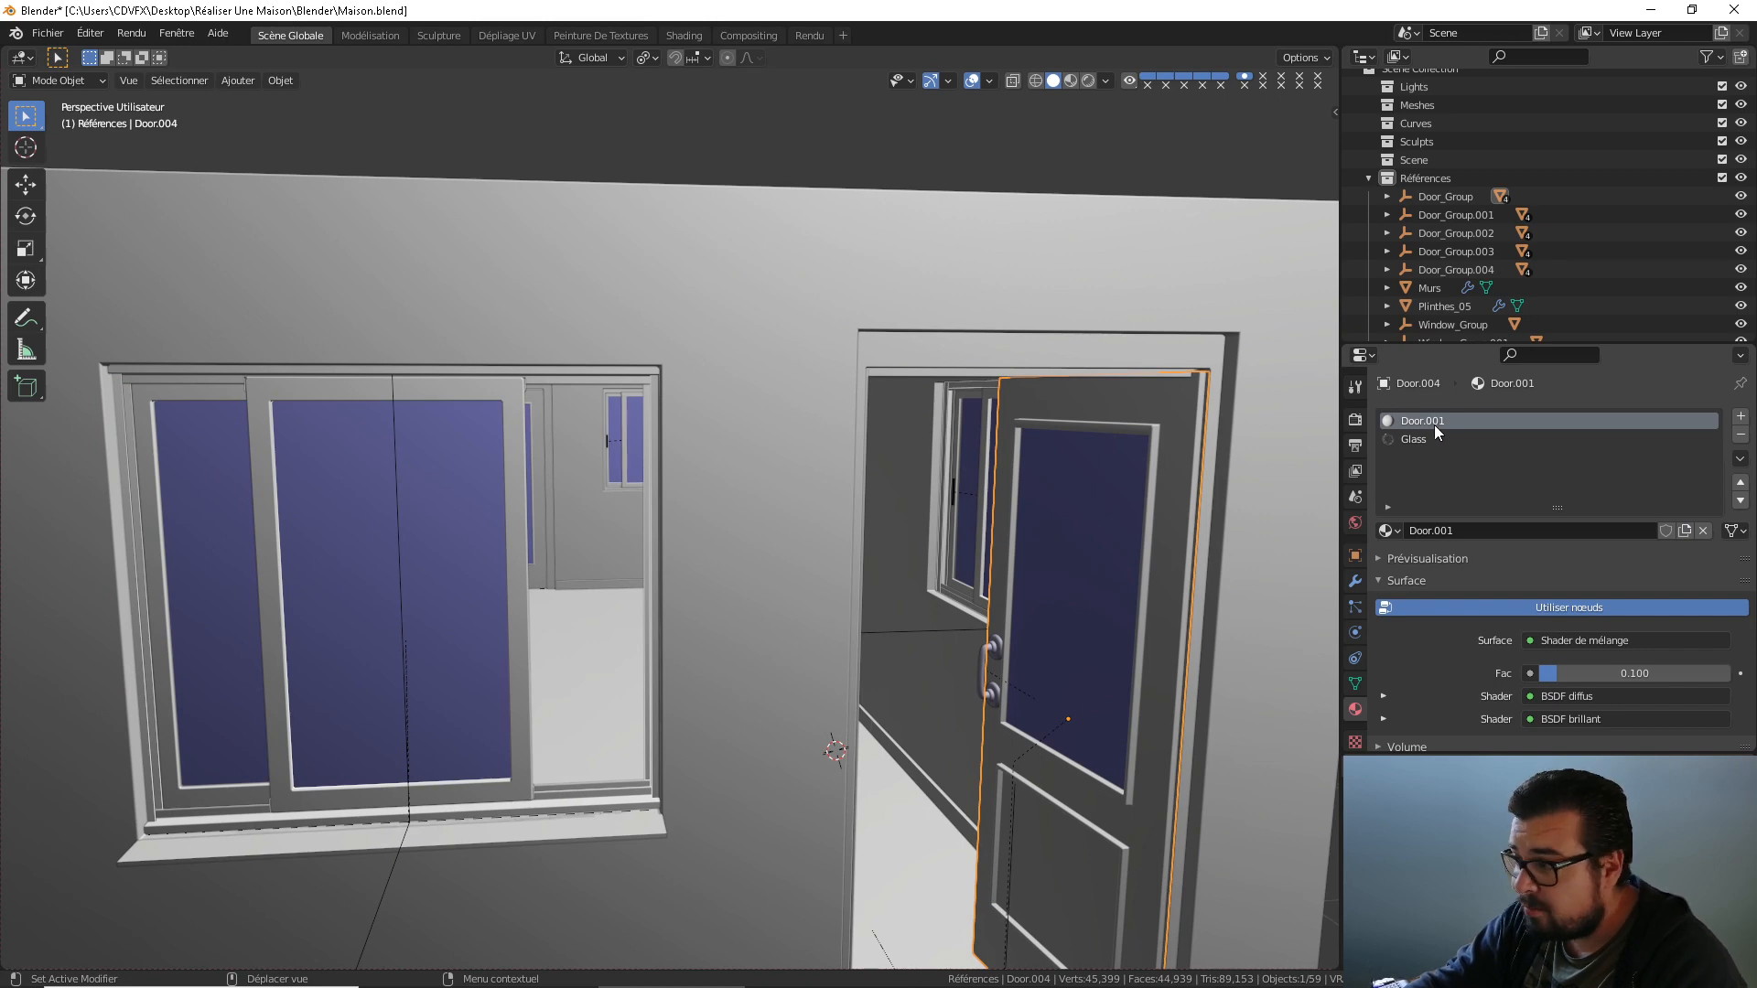
pyautogui.click(1441, 531)
pyautogui.click(1441, 531)
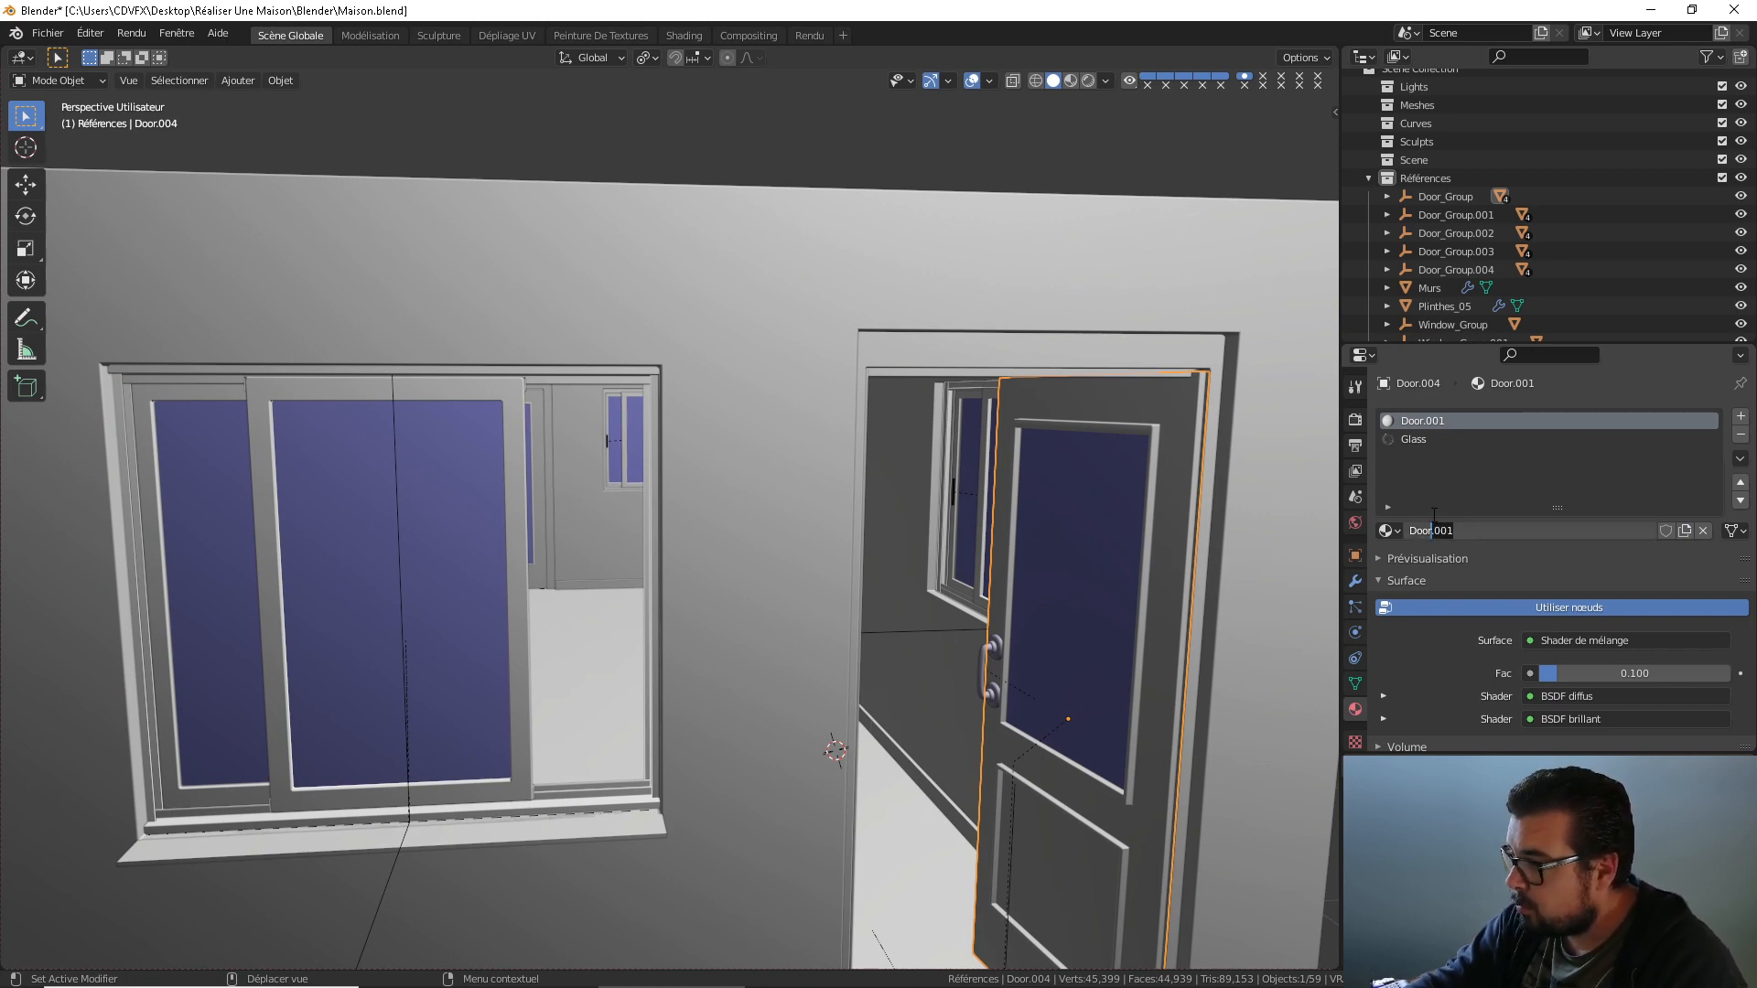
pyautogui.press('BackSpace')
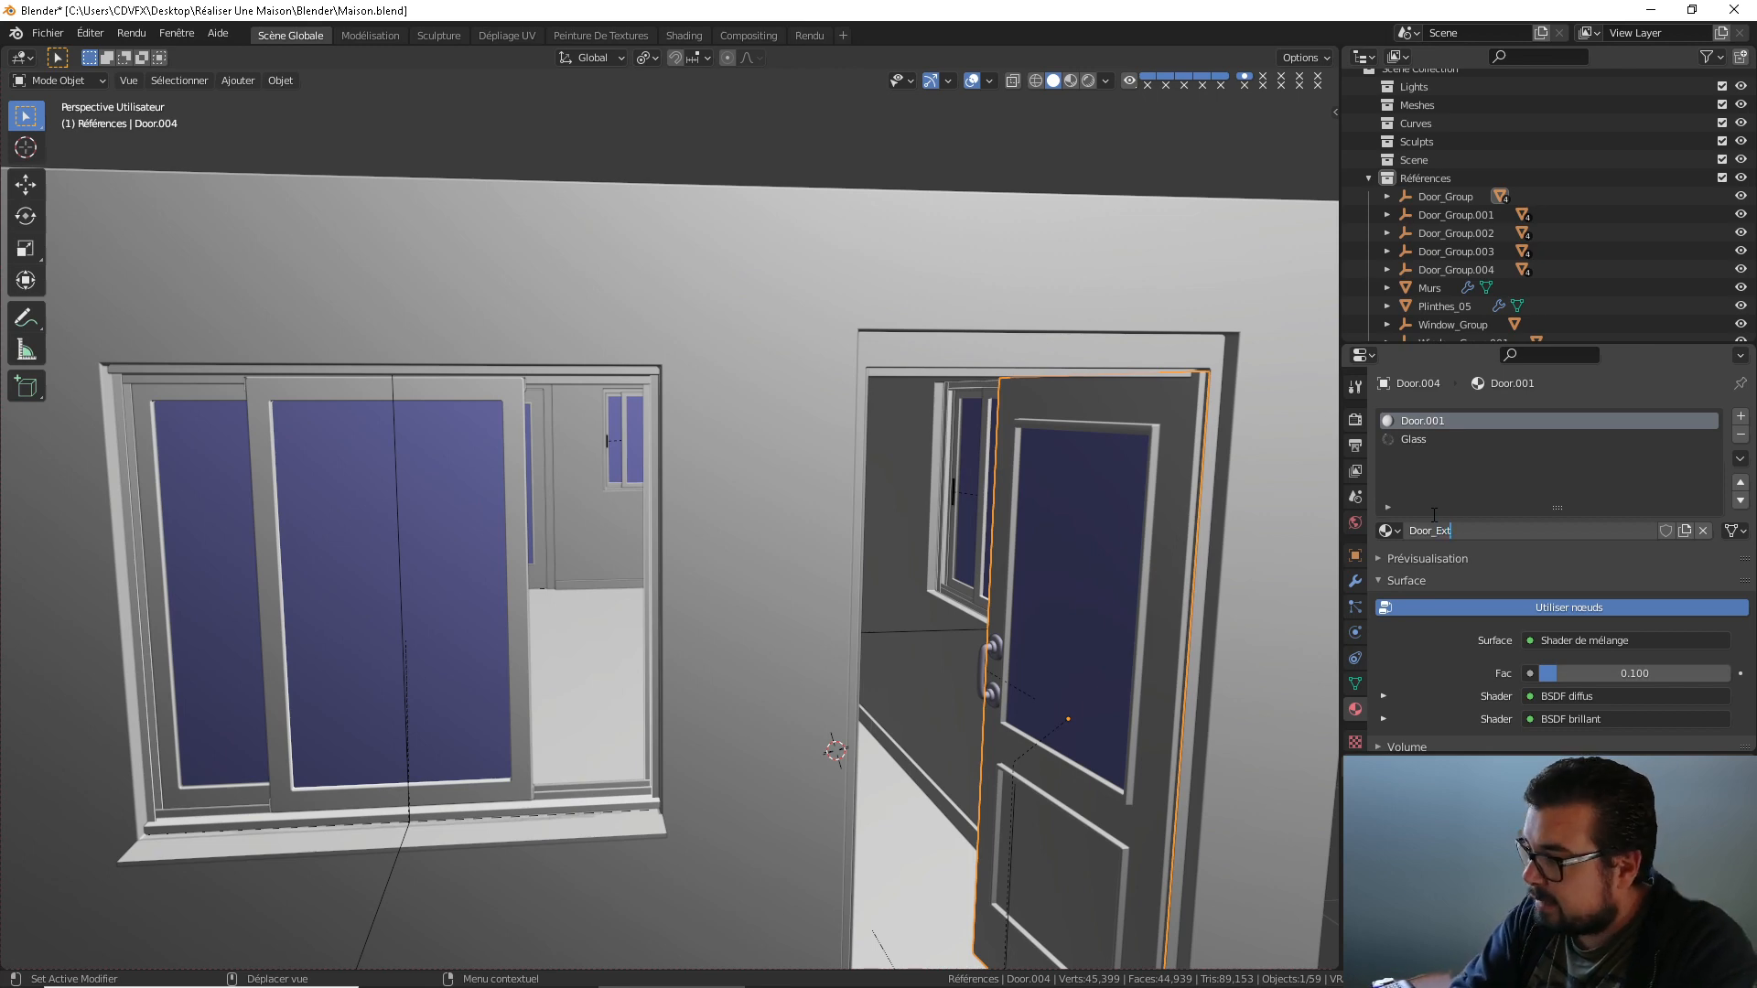
pyautogui.write('_Ext')
pyautogui.press('Return')
# Rename the shared Door material of the interior door Door.001 as Door_Int.
pyautogui.scroll(-3, 990, 525)
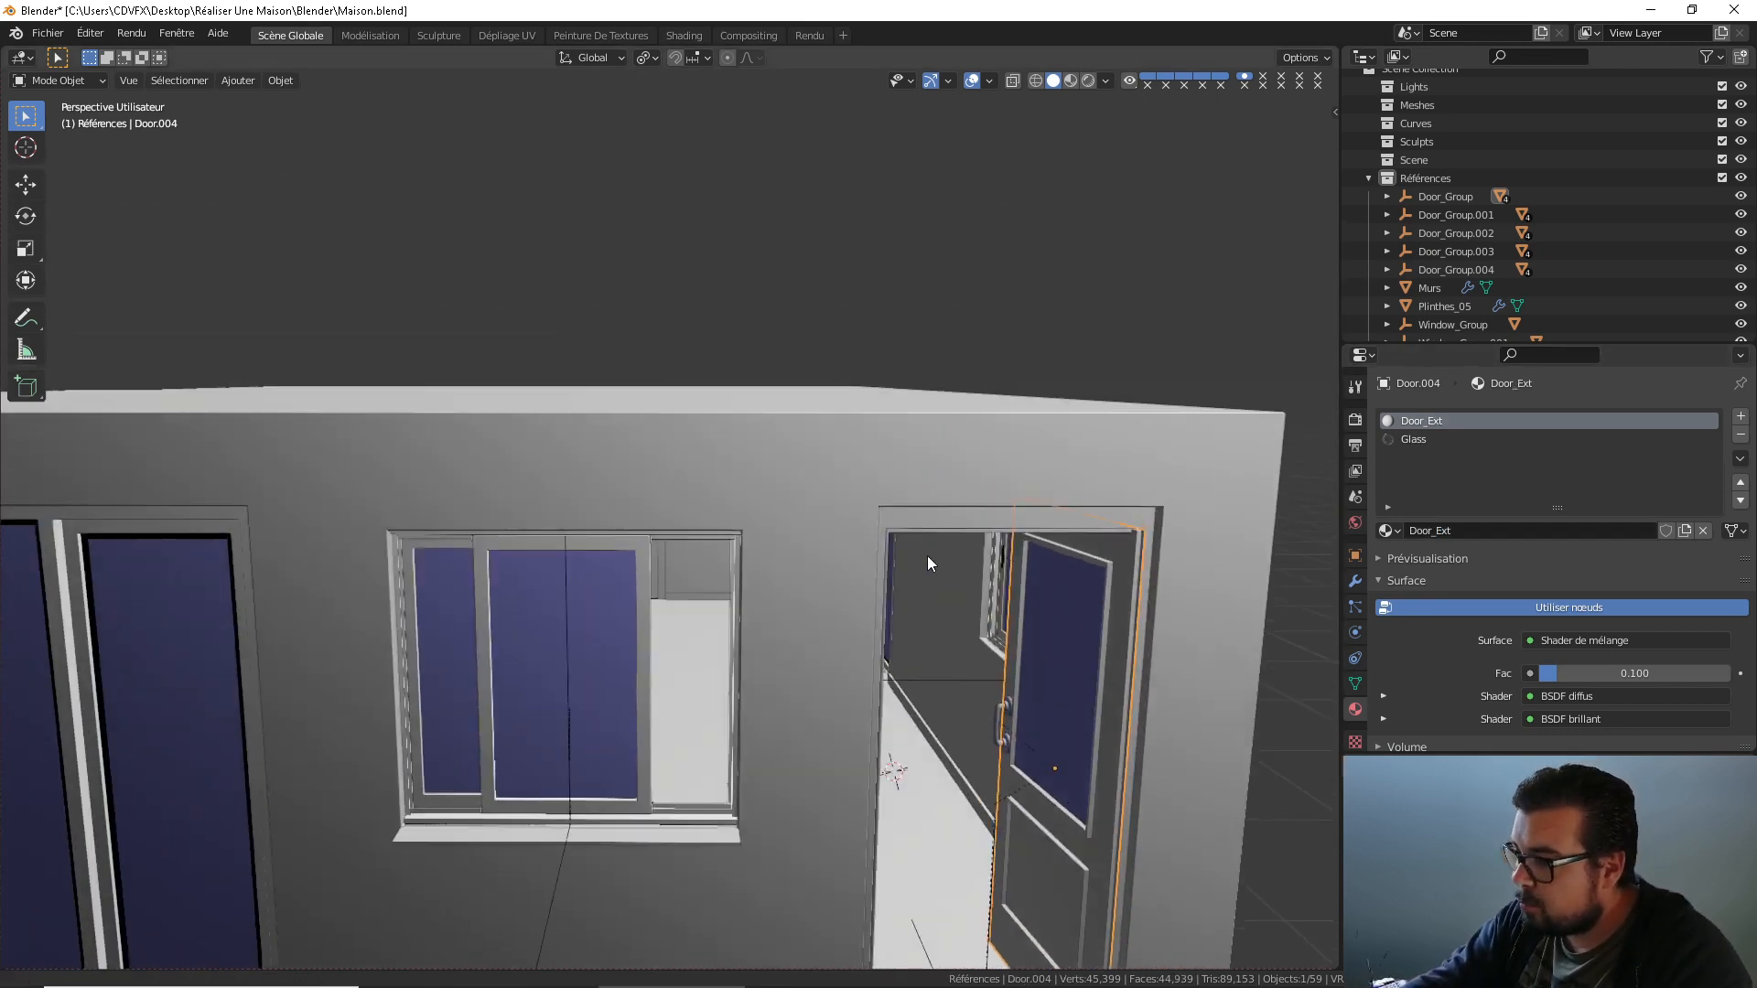
pyautogui.scroll(5, 896, 554)
pyautogui.moveTo(604, 544); pyautogui.dragTo(469, 533, button='middle')
pyautogui.moveTo(582, 478); pyautogui.dragTo(564, 470, button='middle')
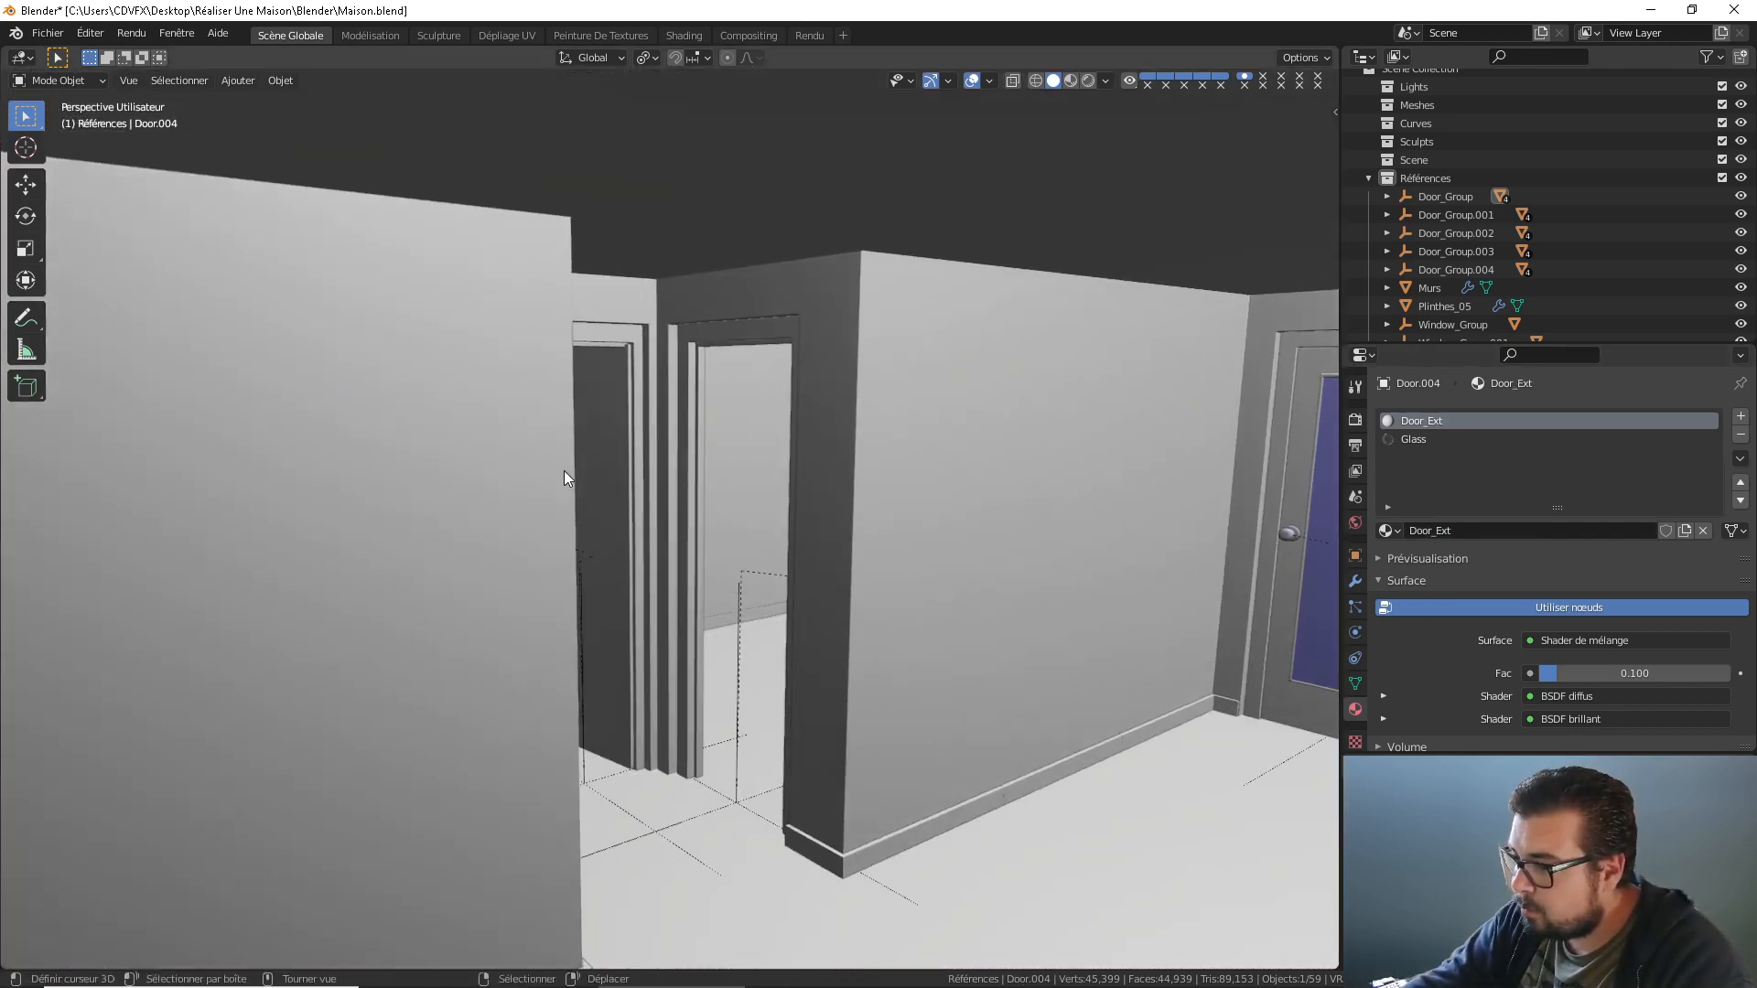
pyautogui.click(601, 463)
pyautogui.click(1462, 492)
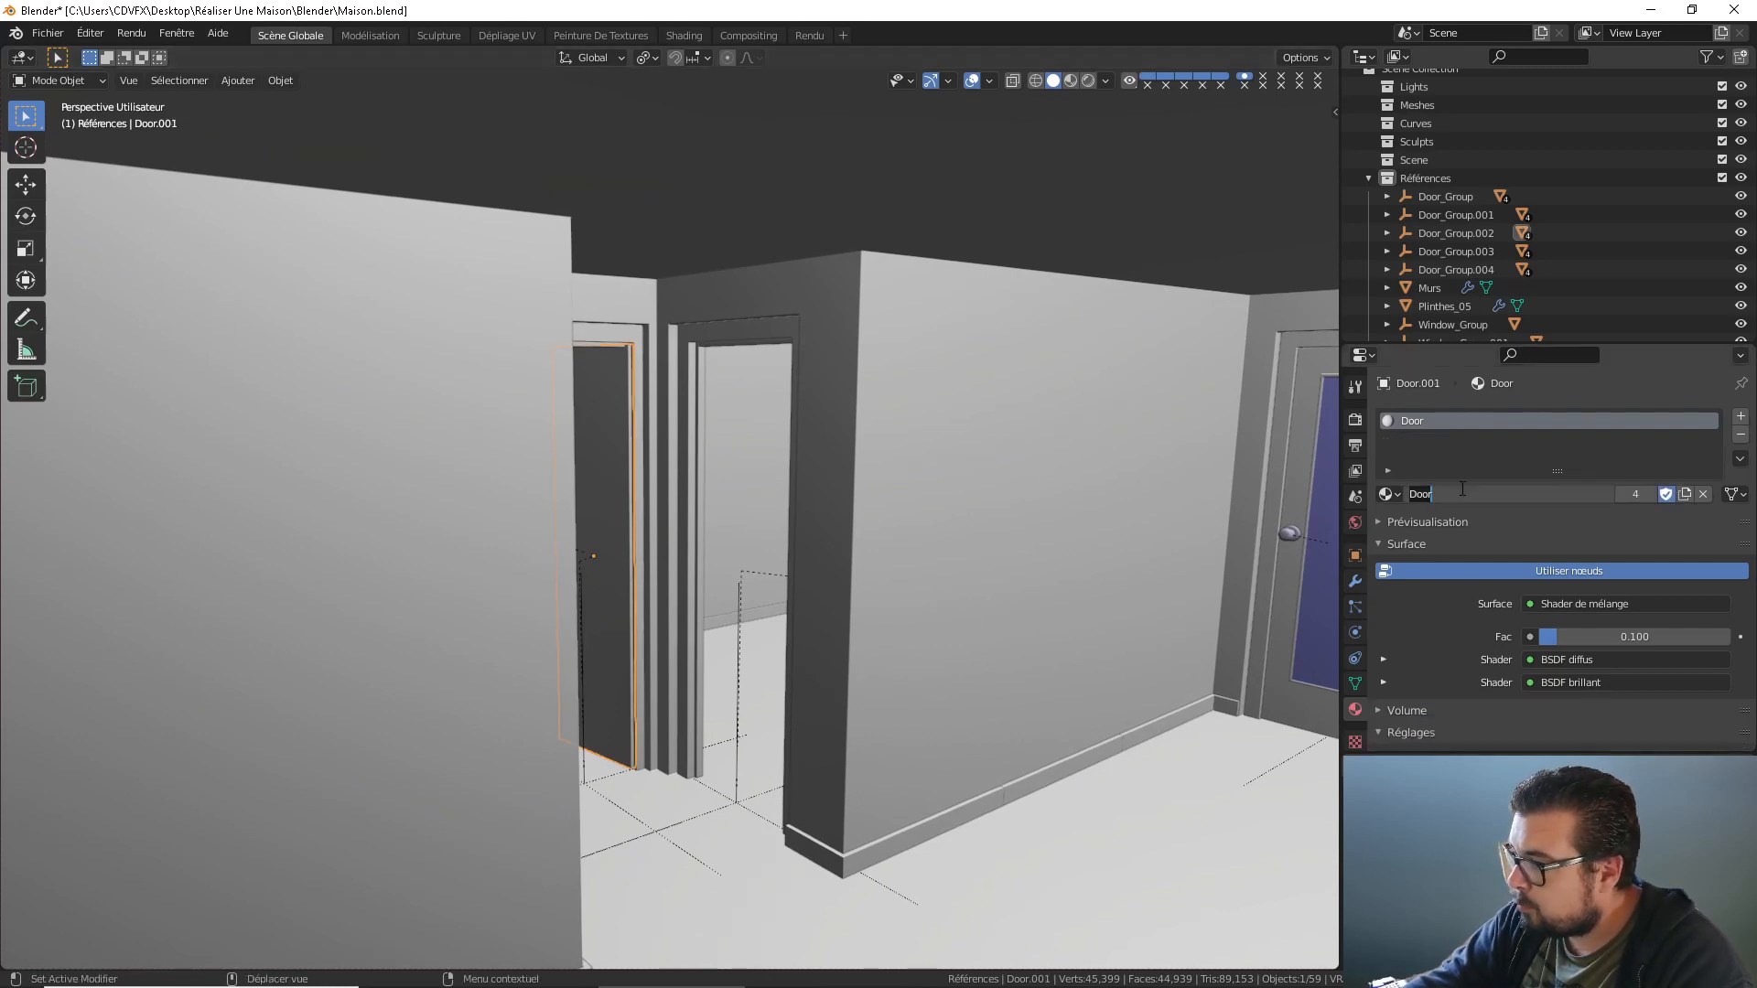
pyautogui.press('End')
pyautogui.write('_Int')
pyautogui.press('Return')
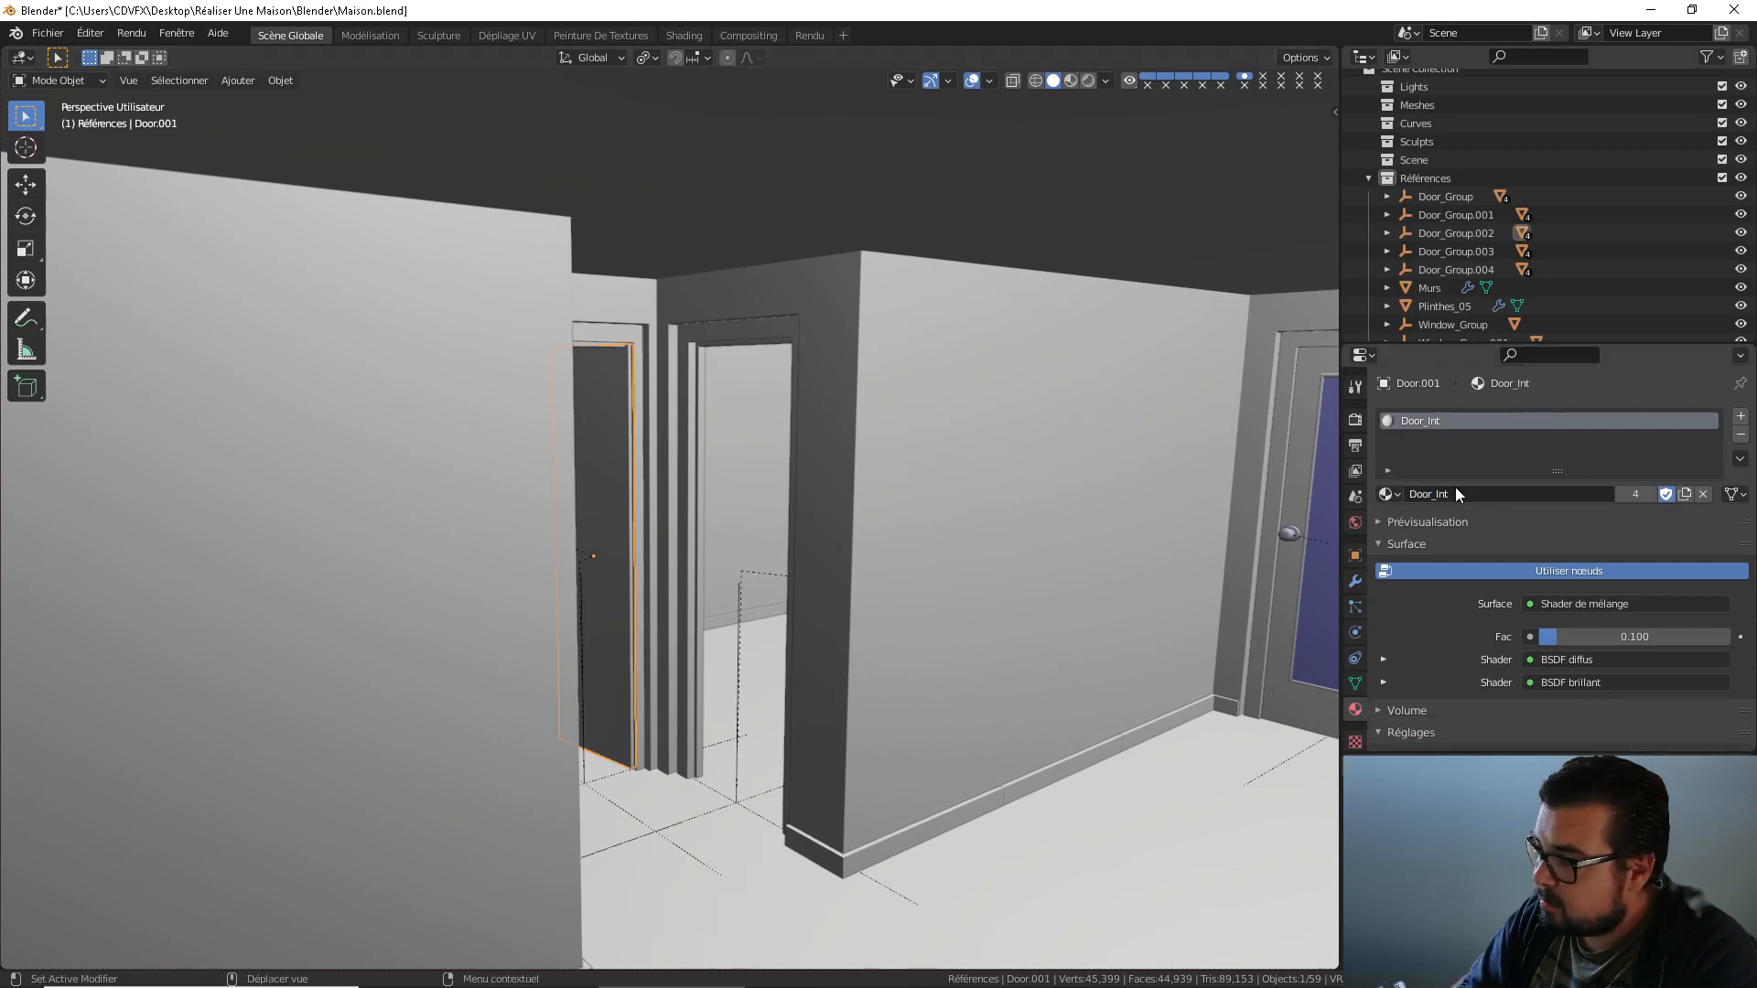
# Replace the Door_Int material with Door_Ext in the first slot of the glazed door Door.003 and frame that door.
pyautogui.scroll(-8, 926, 565)
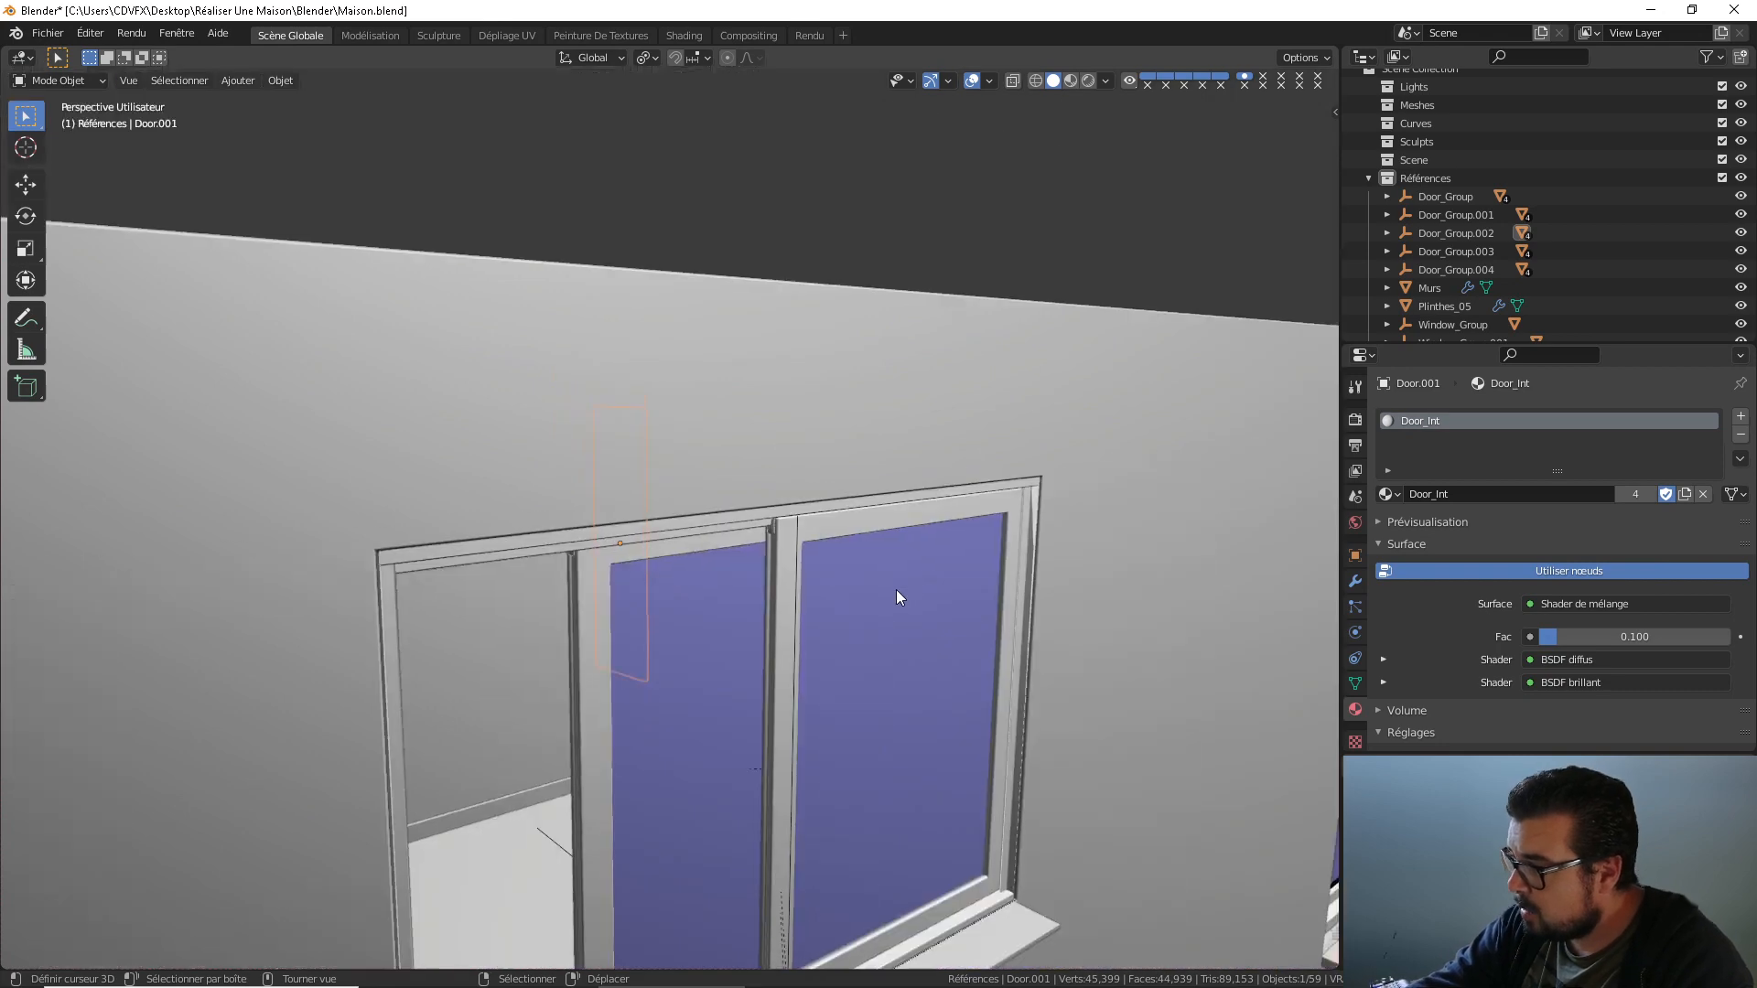
pyautogui.moveTo(897, 589); pyautogui.dragTo(940, 584, button='middle')
pyautogui.click(793, 457)
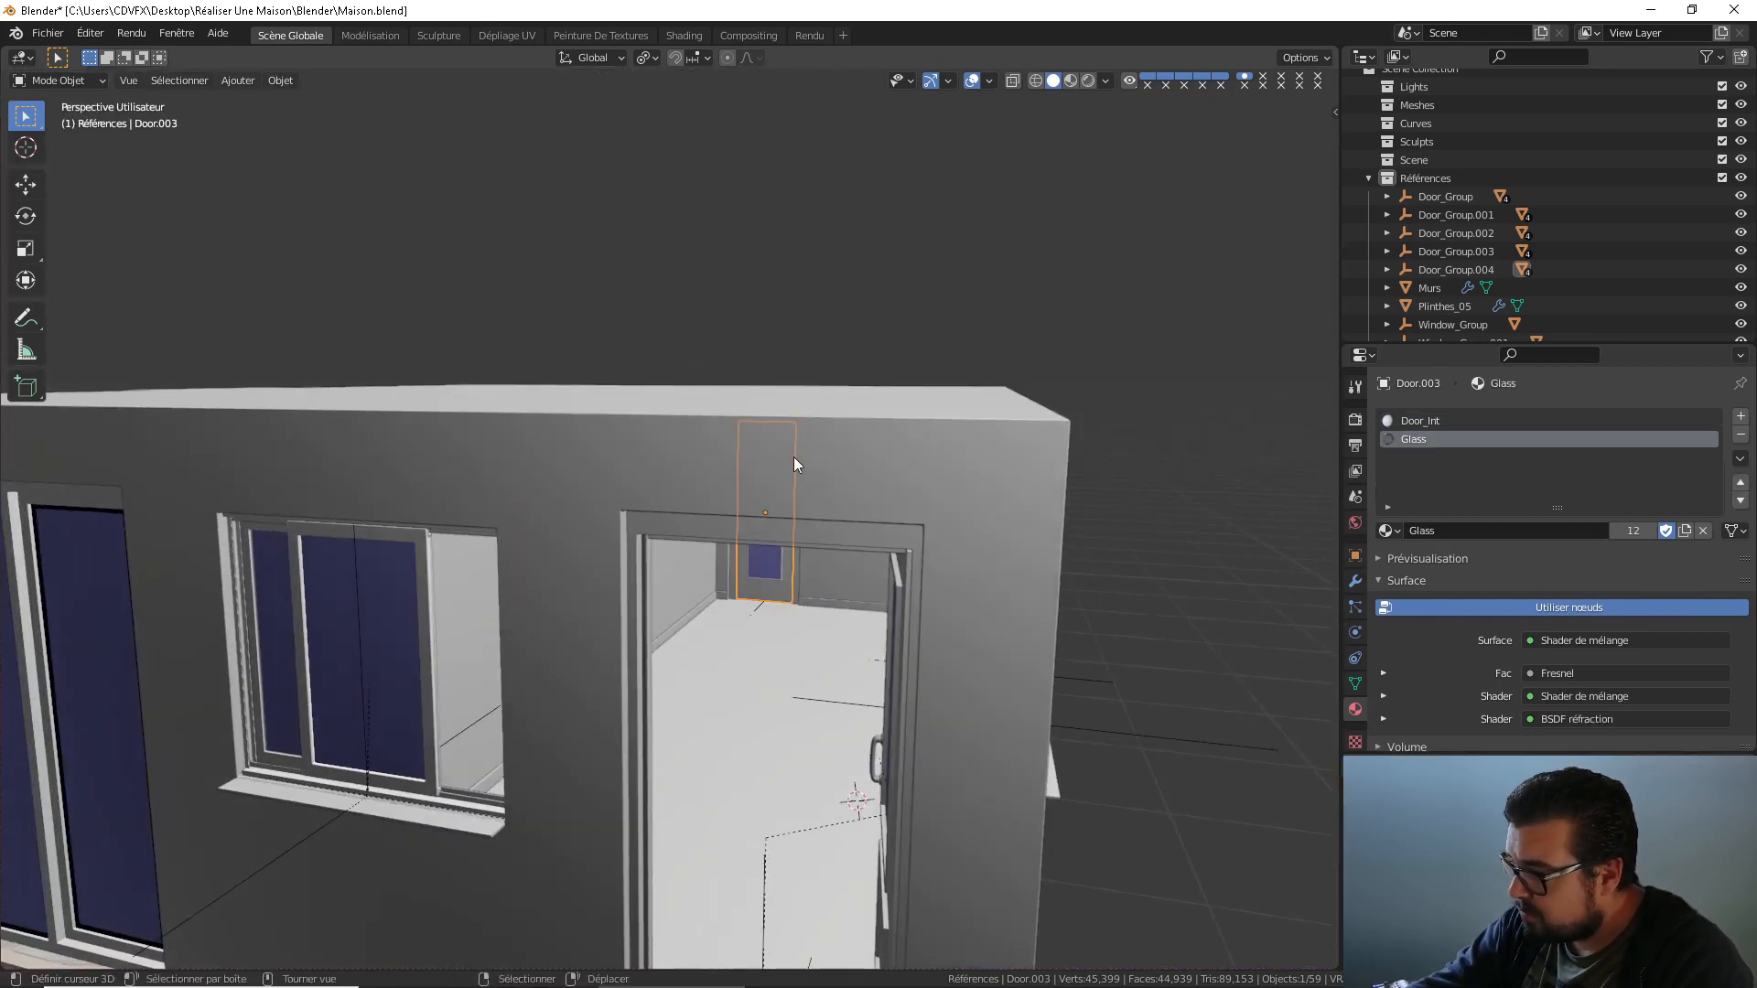
pyautogui.click(1419, 421)
pyautogui.click(1388, 531)
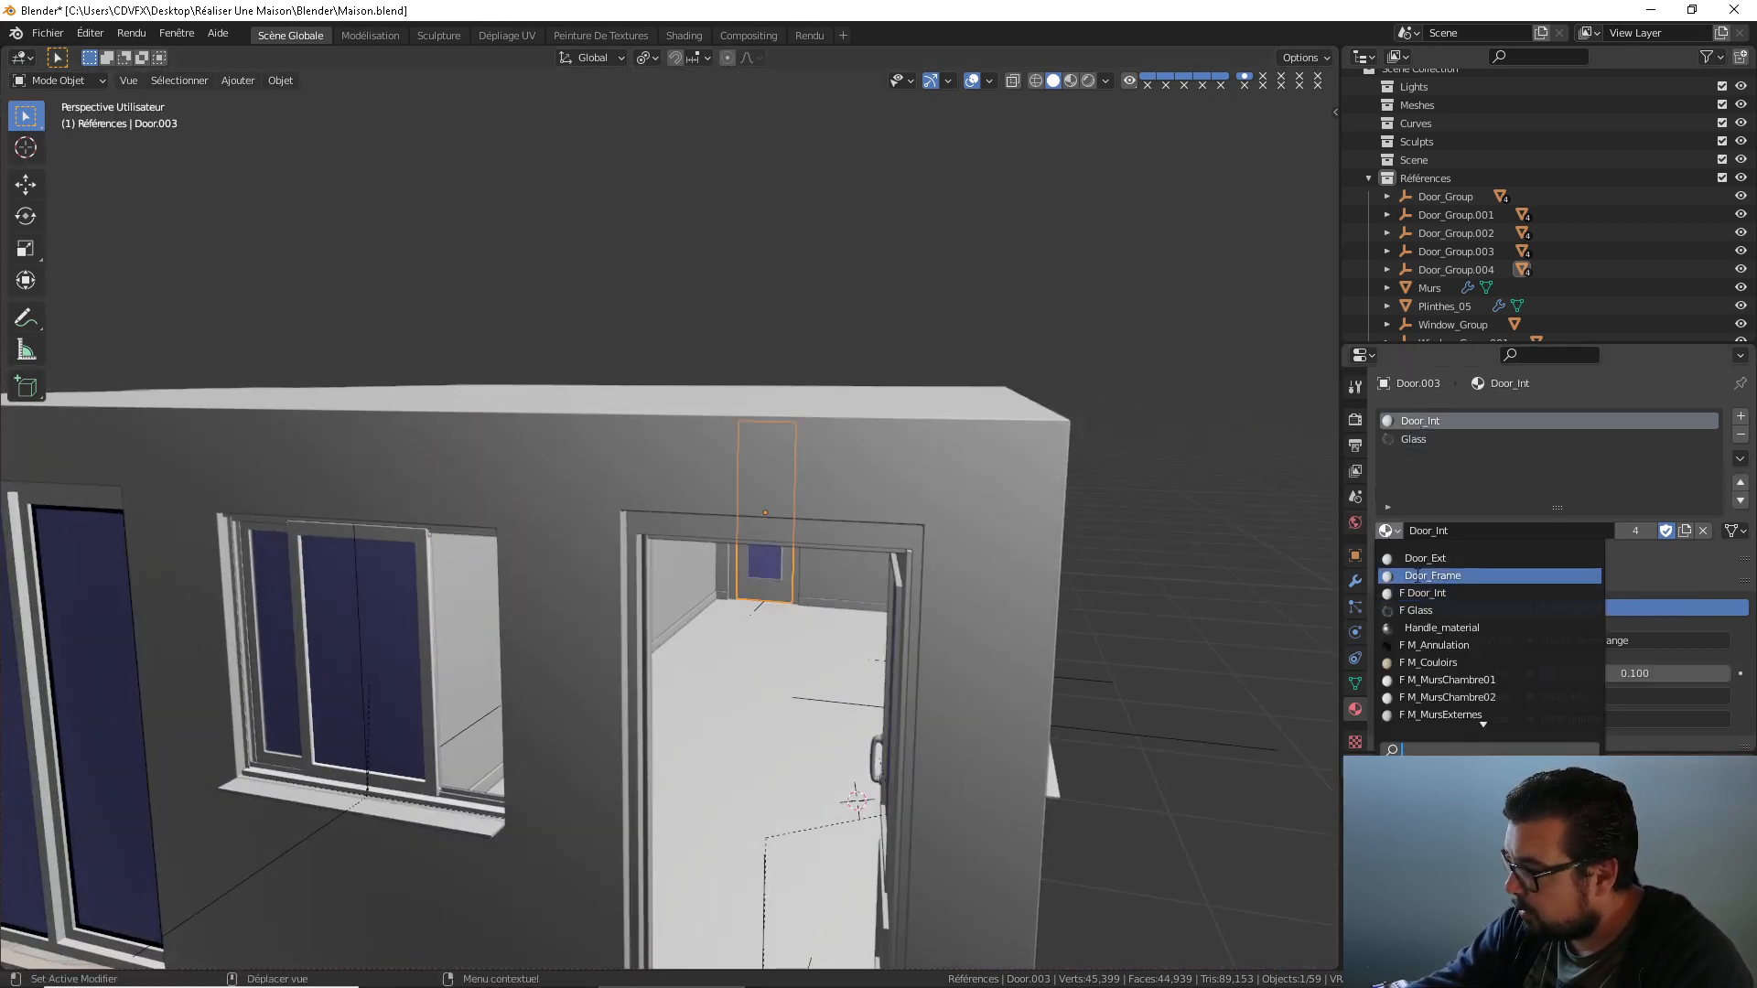
pyautogui.click(1458, 559)
pyautogui.press('KP_Decimal')
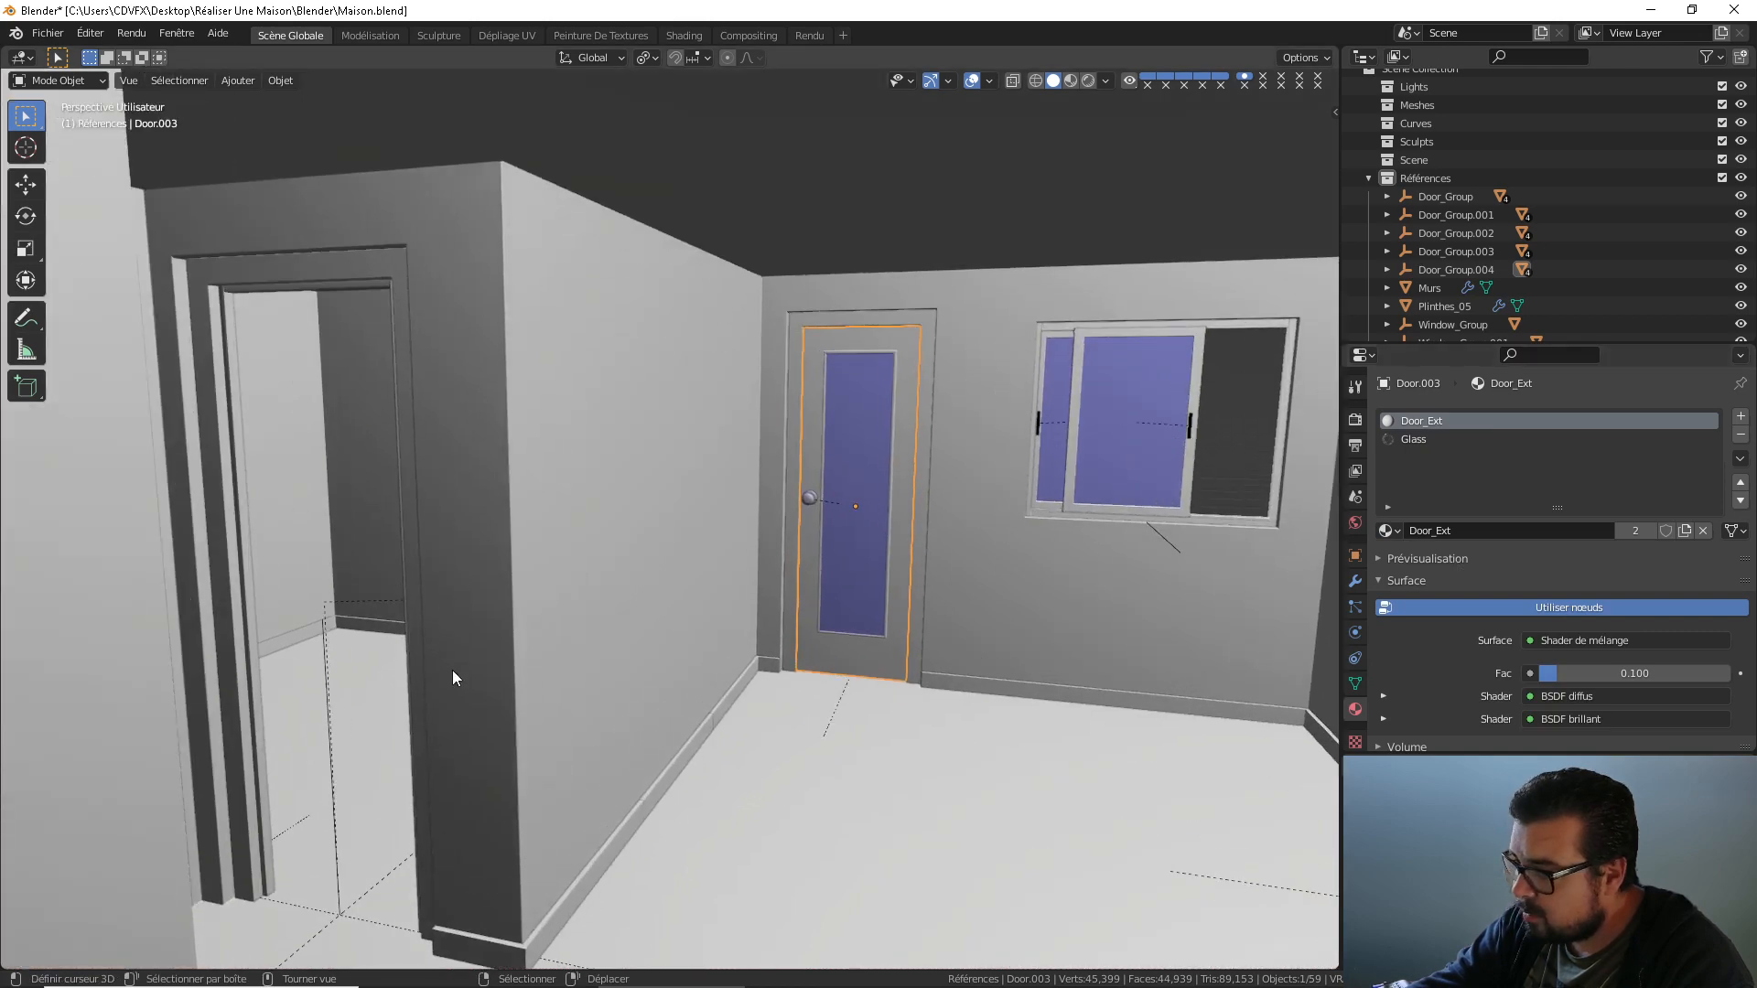
pyautogui.moveTo(380, 544); pyautogui.dragTo(408, 563, button='middle')
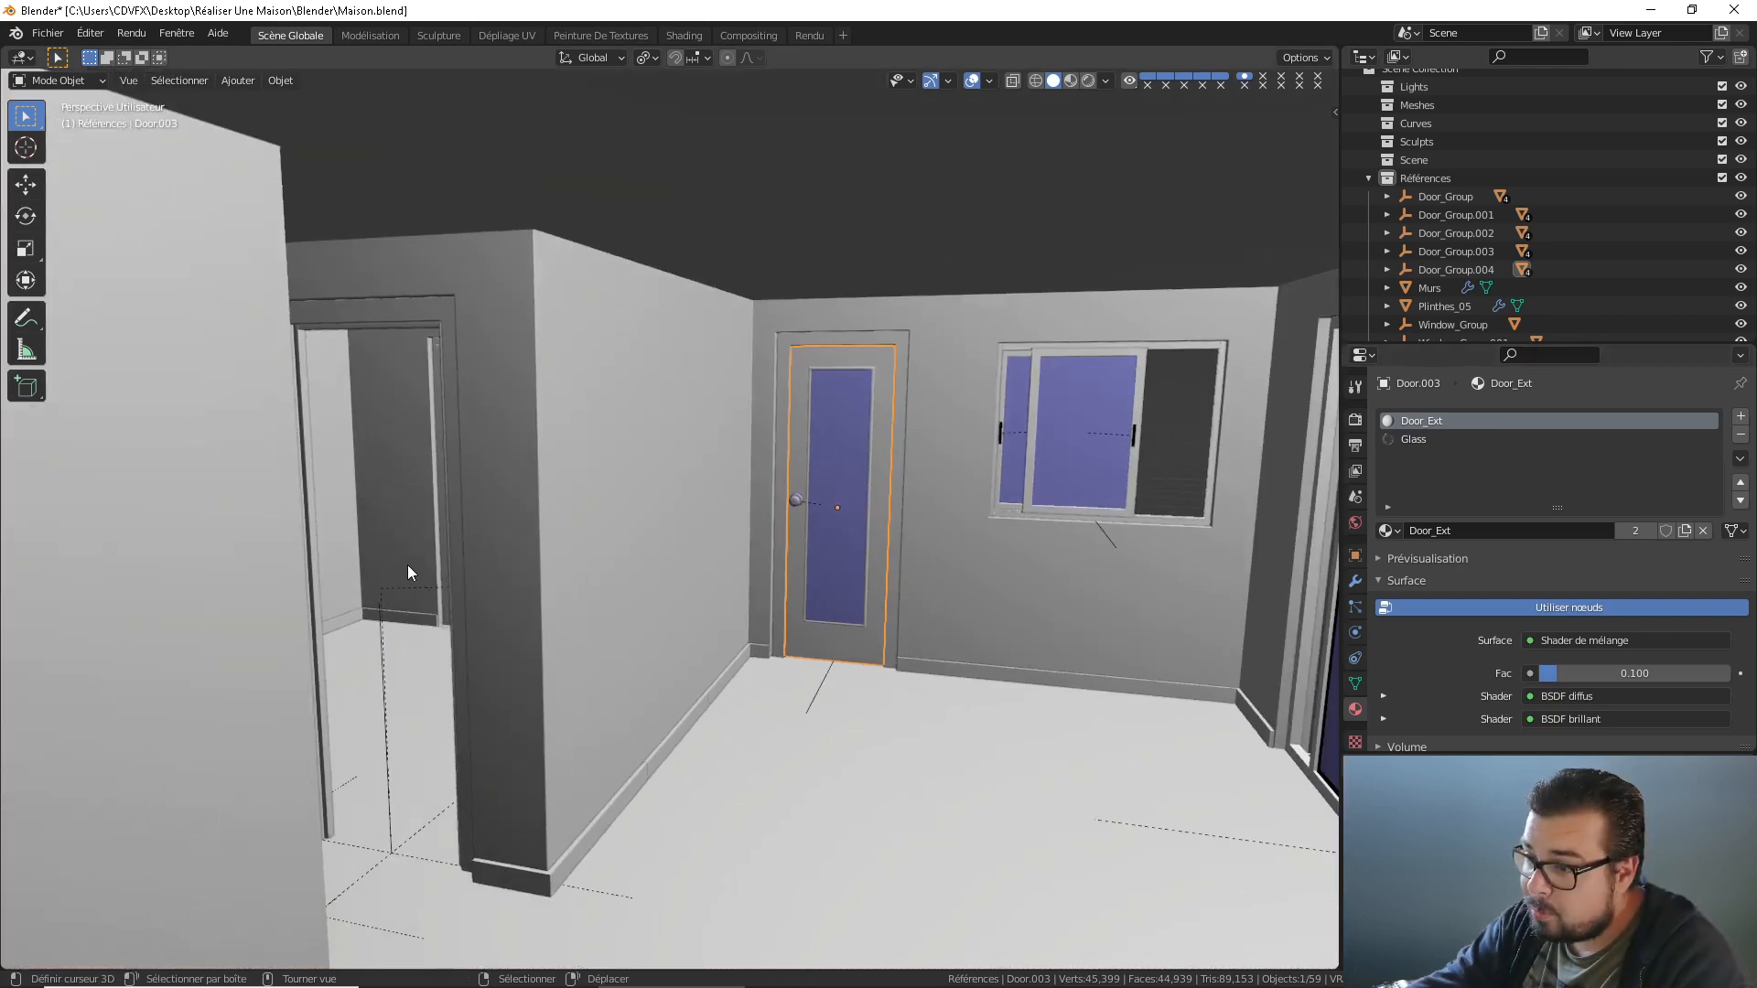
# Select the interior doors Door and Door.002 in turn and check which material each one uses.
pyautogui.keyDown('shift'); pyautogui.moveTo(805, 585); pyautogui.dragTo(320, 579, button='middle'); pyautogui.keyUp('shift')
pyautogui.moveTo(494, 582)
pyautogui.mouseDown(button='middle')
pyautogui.moveTo(672, 584)
pyautogui.moveTo(503, 597)
pyautogui.mouseUp(button='middle')
pyautogui.rightClick(518, 500)
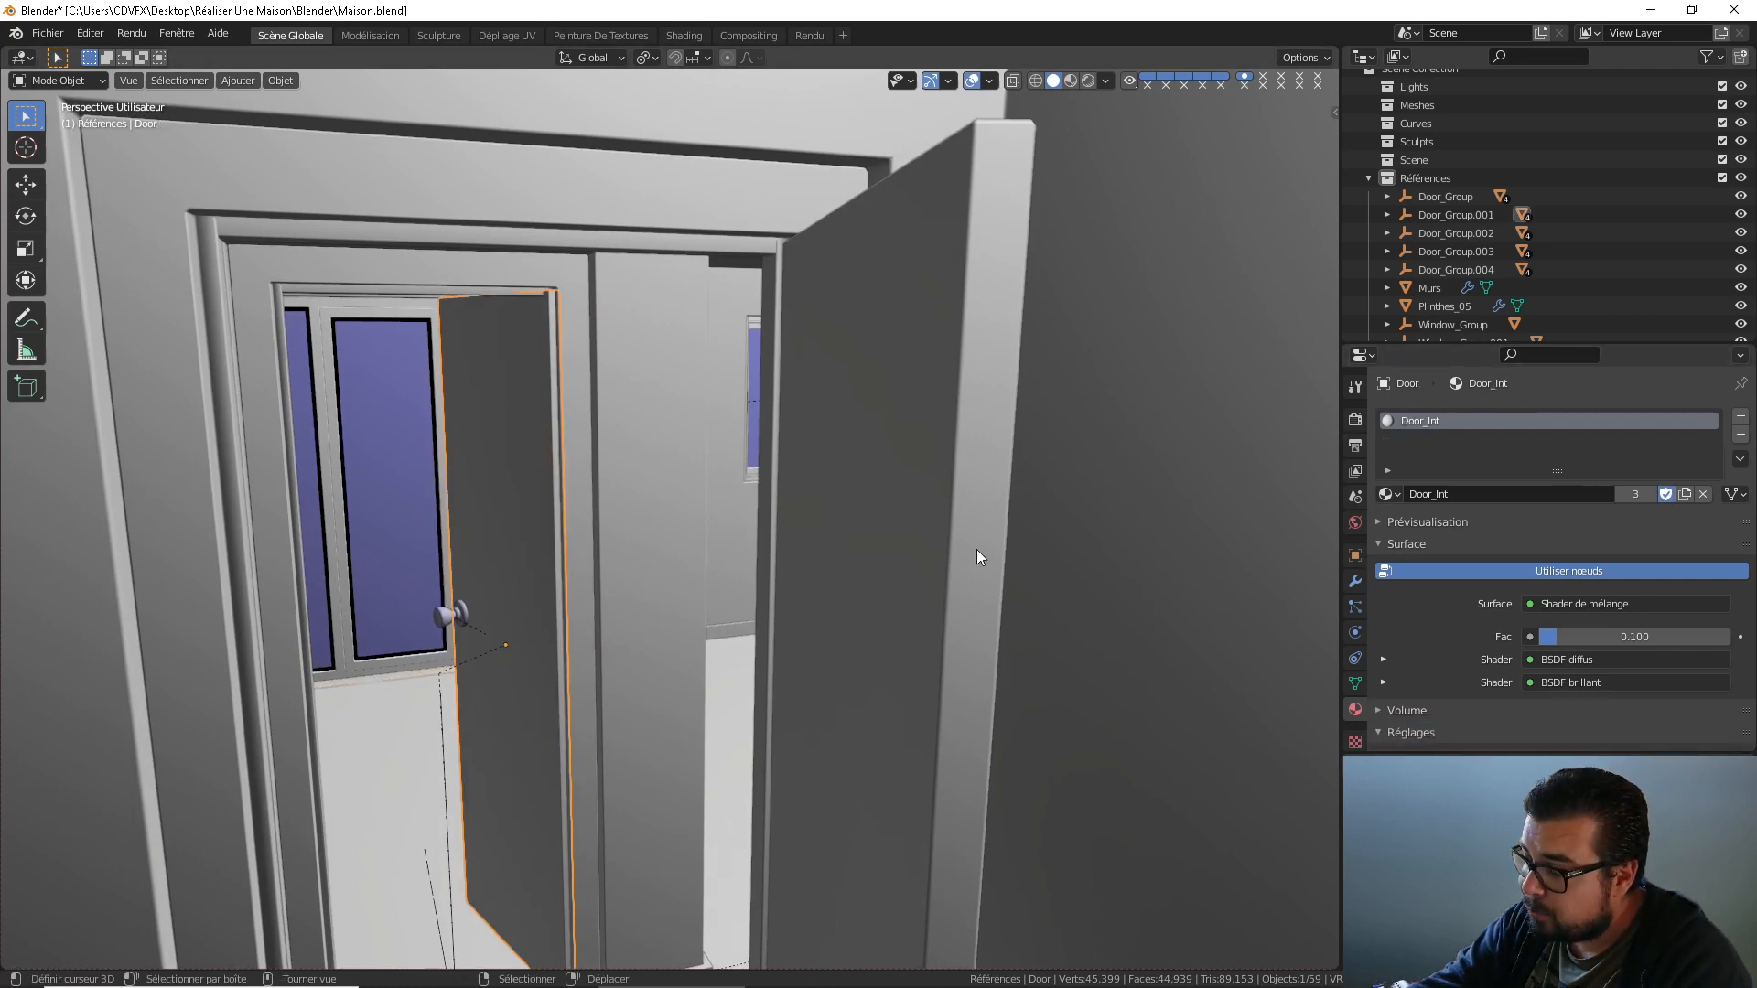
pyautogui.rightClick(953, 501)
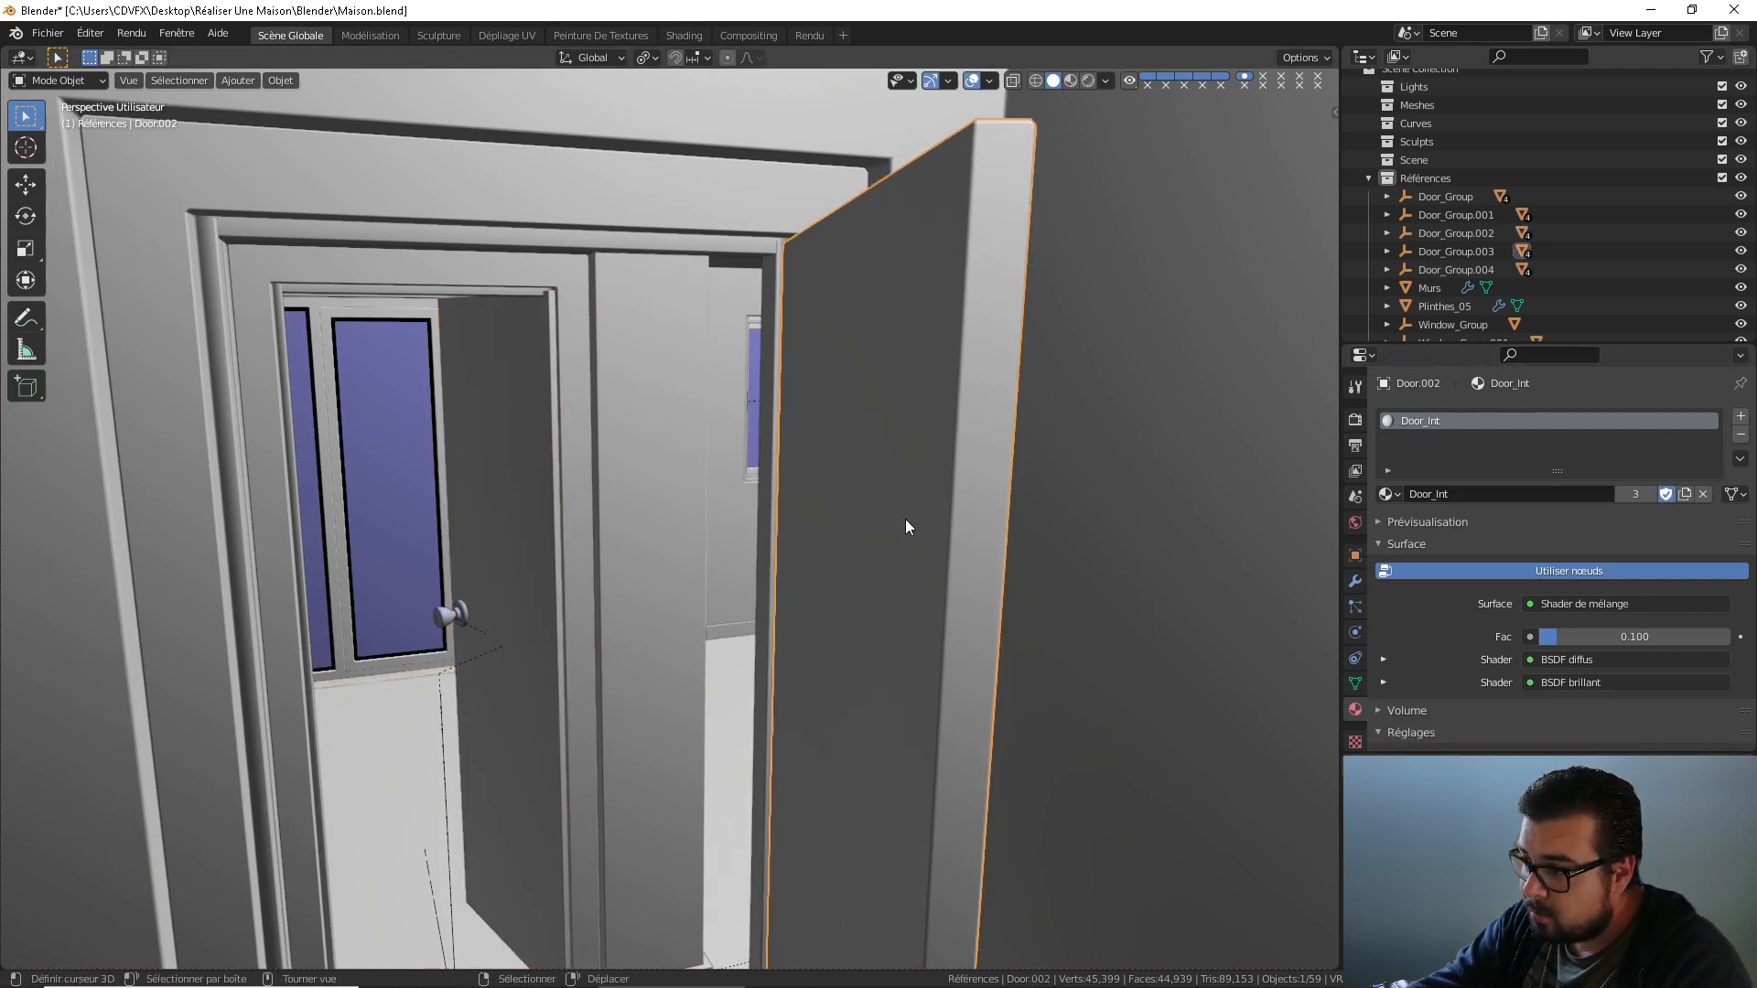
pyautogui.moveTo(904, 519); pyautogui.dragTo(1741, 341, button='middle')
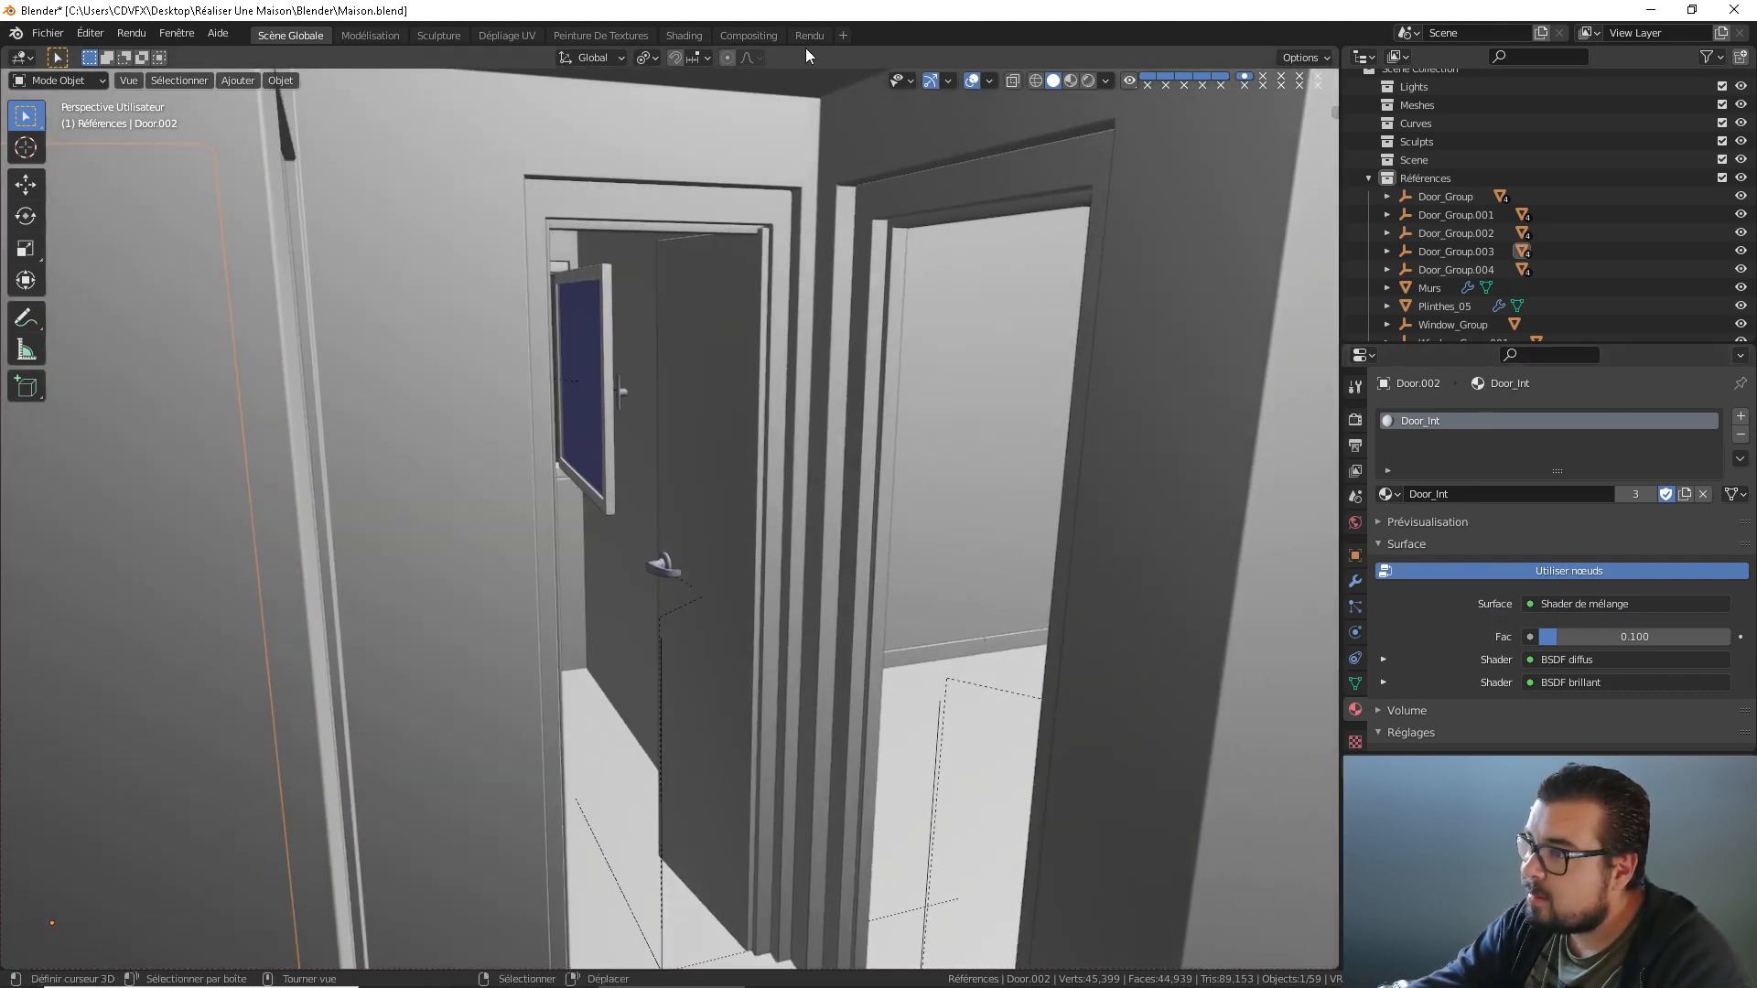
# Copy the complete shader node setup of the M_Annulation material on the Murs object.
pyautogui.click(1426, 288)
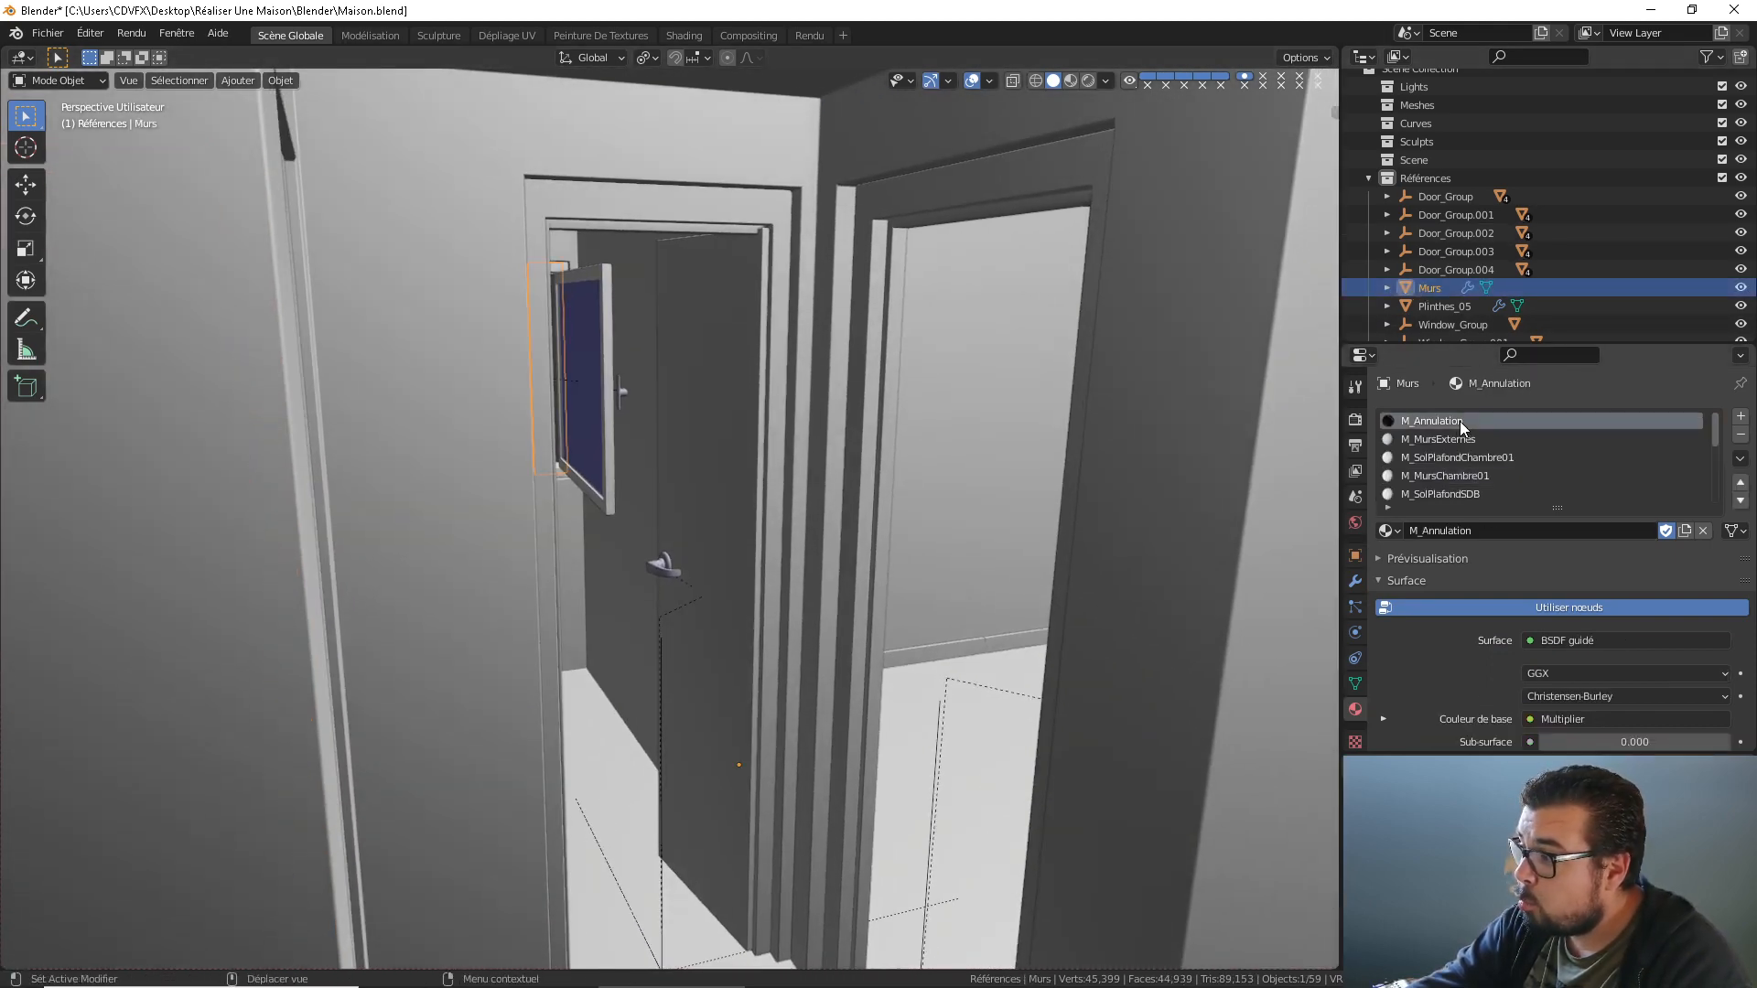
pyautogui.click(701, 34)
pyautogui.press('Home')
pyautogui.moveTo(1049, 263); pyautogui.dragTo(322, 842)
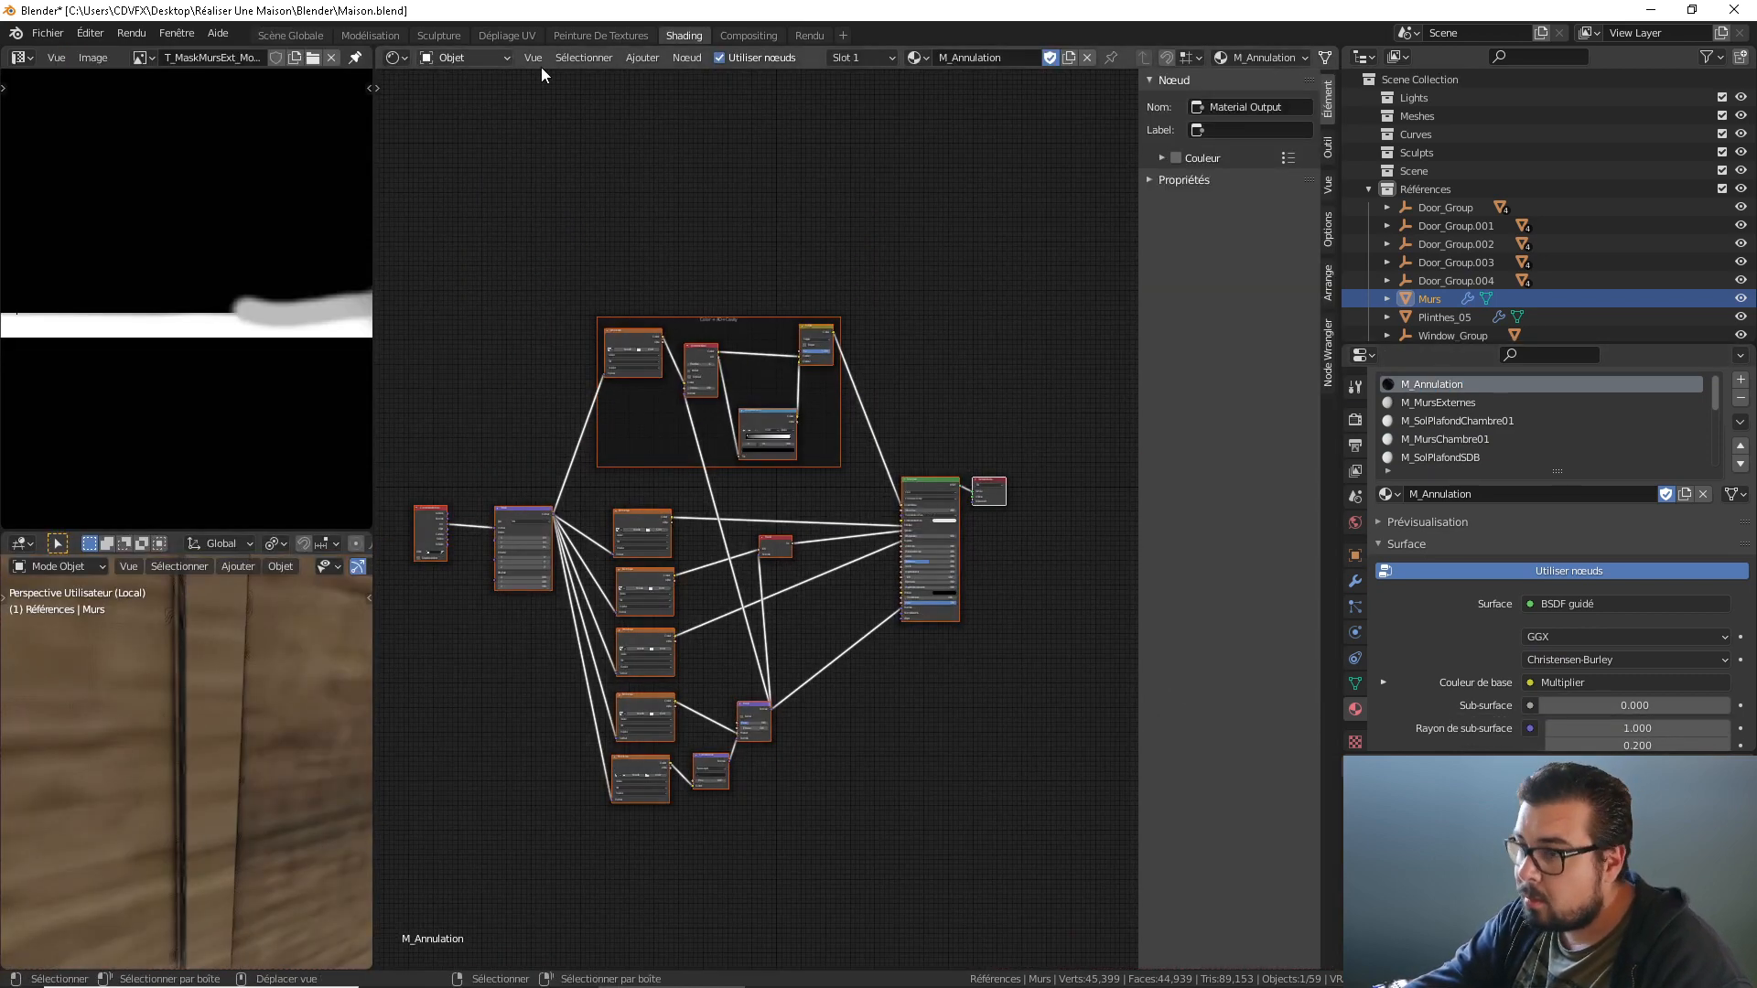
# Replace all shader nodes of the Door_Int material on Door.001 with the node setup copied from M_Annulation.
pyautogui.click(303, 36)
pyautogui.click(738, 390)
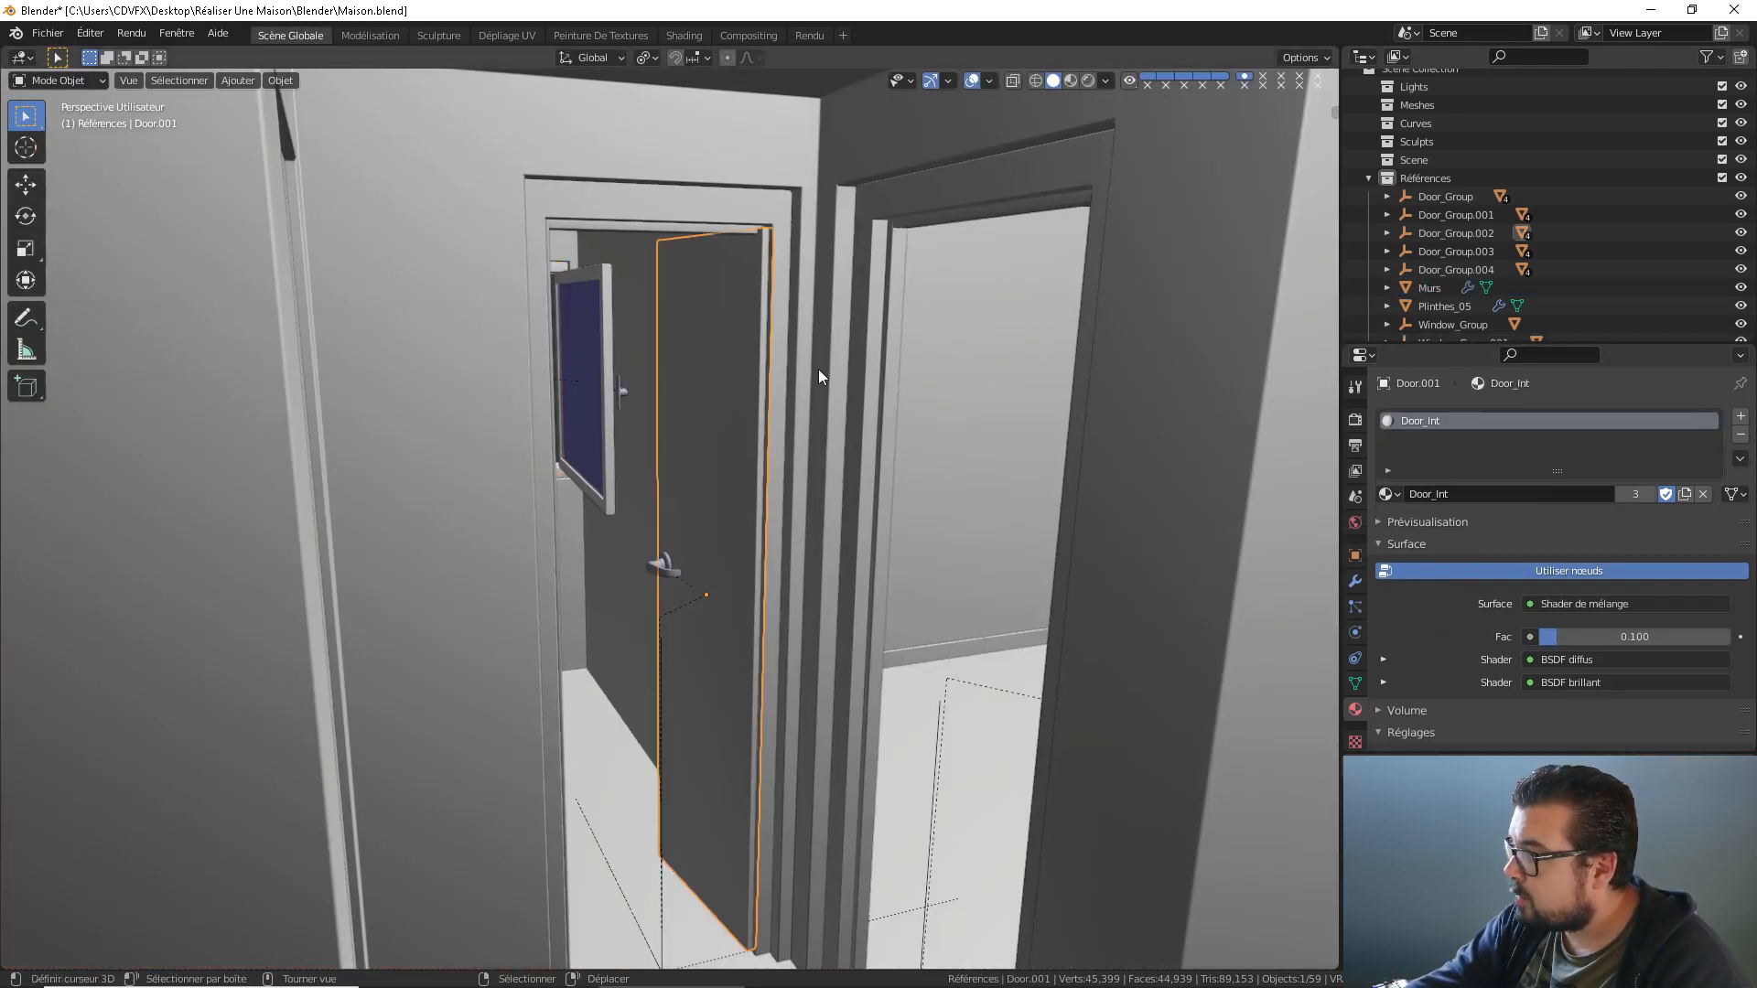
pyautogui.click(683, 35)
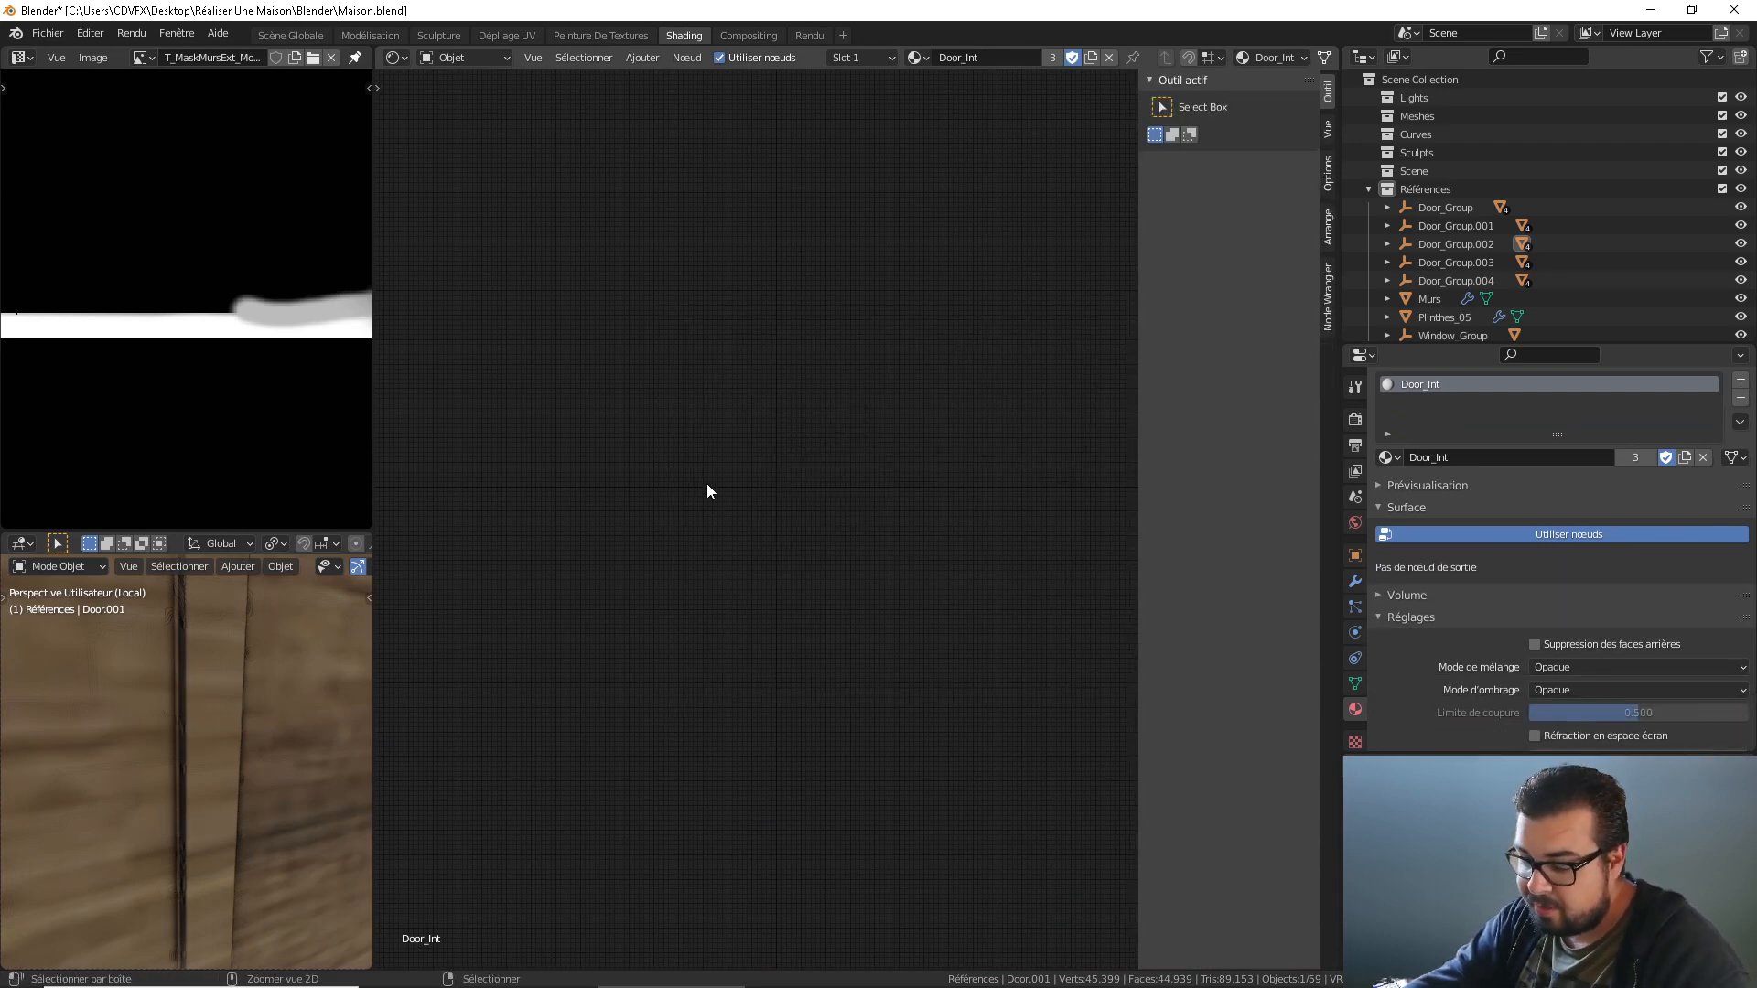
pyautogui.press('Home')
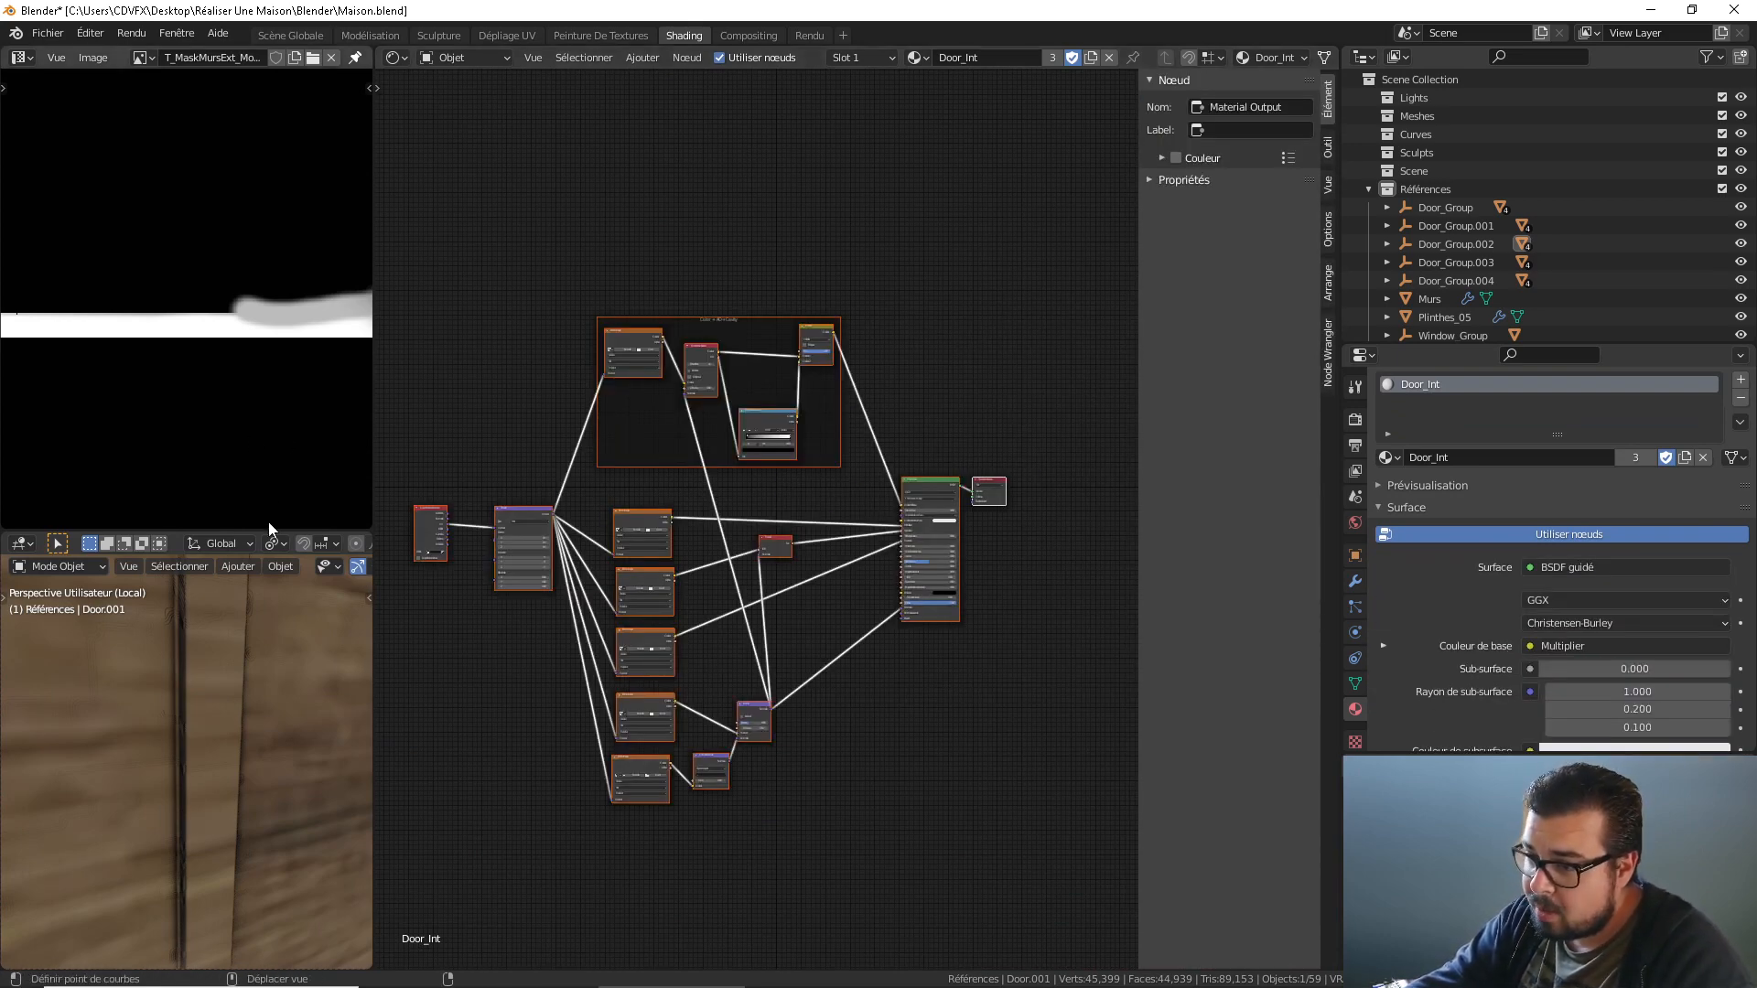
# Exit local view in the small 3D preview and frame the interior door Door.001.
pyautogui.moveTo(220, 641); pyautogui.dragTo(163, 719, button='middle')
pyautogui.scroll(-5, 172, 708)
pyautogui.press('KP_Divide')
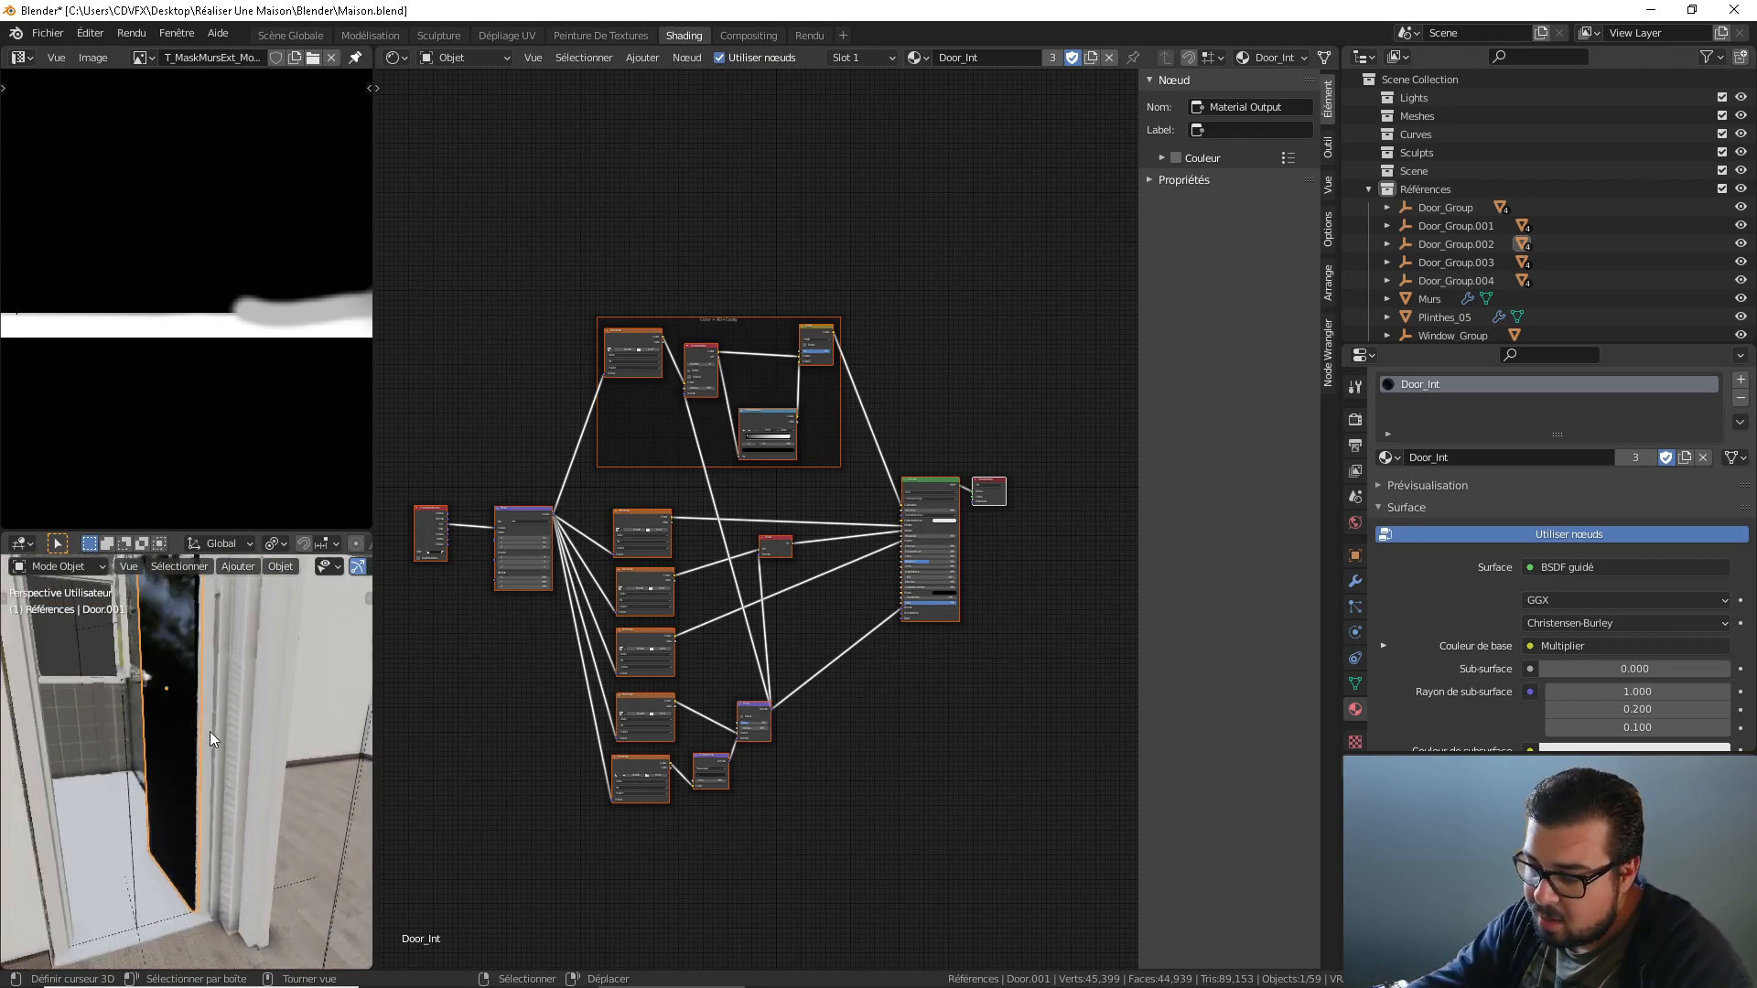
pyautogui.moveTo(201, 683); pyautogui.dragTo(254, 898, button='middle')
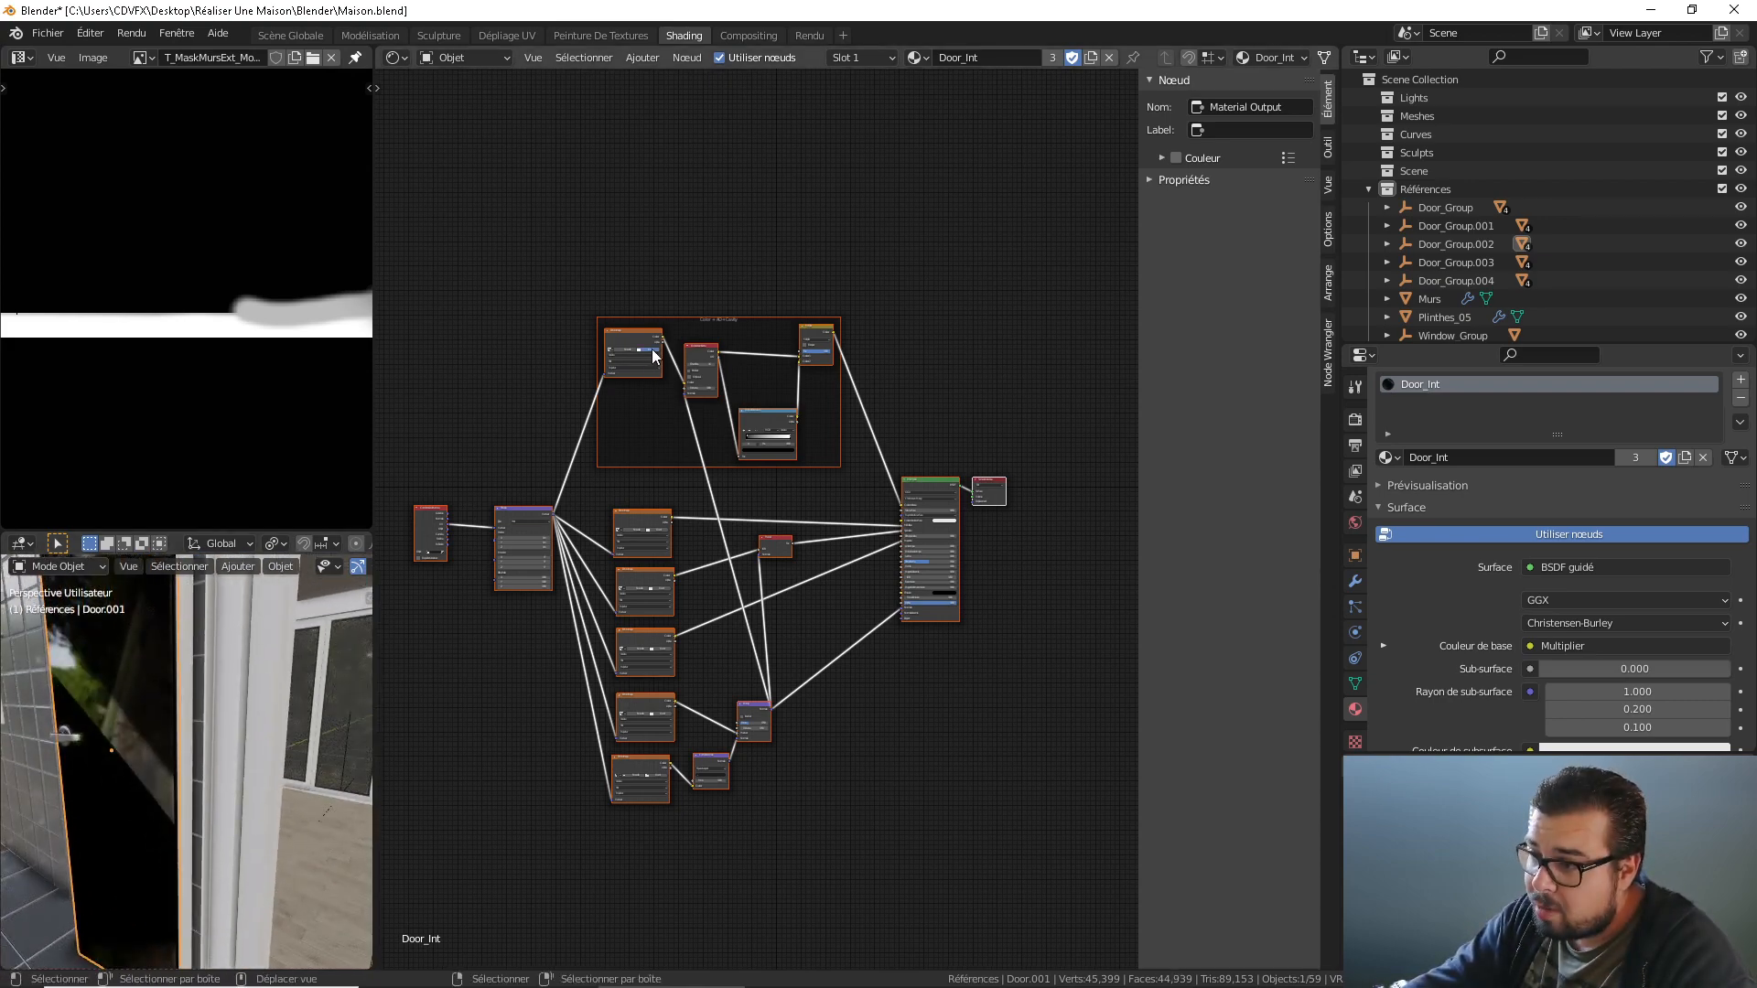
# Browse for the color texture's image and examine the Alder fine wood maps in the Moyen folder of the smooth wood textures.
pyautogui.click(652, 348)
pyautogui.click(504, 547)
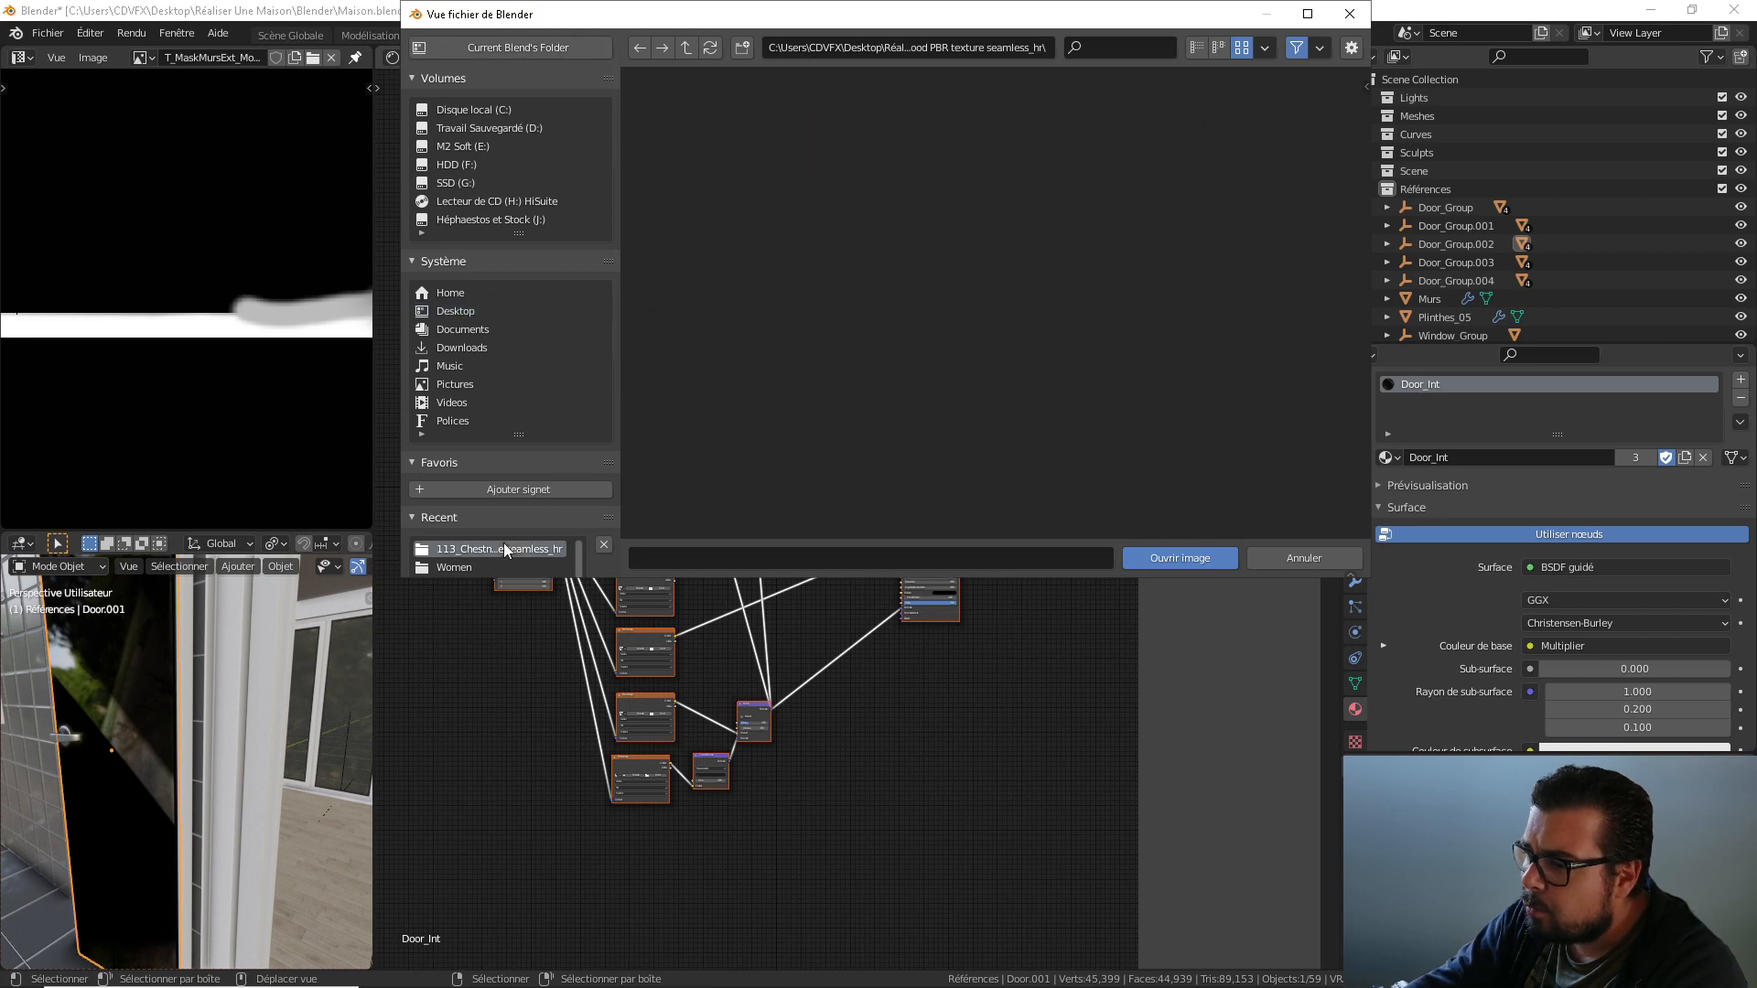
pyautogui.click(687, 47)
pyautogui.click(689, 45)
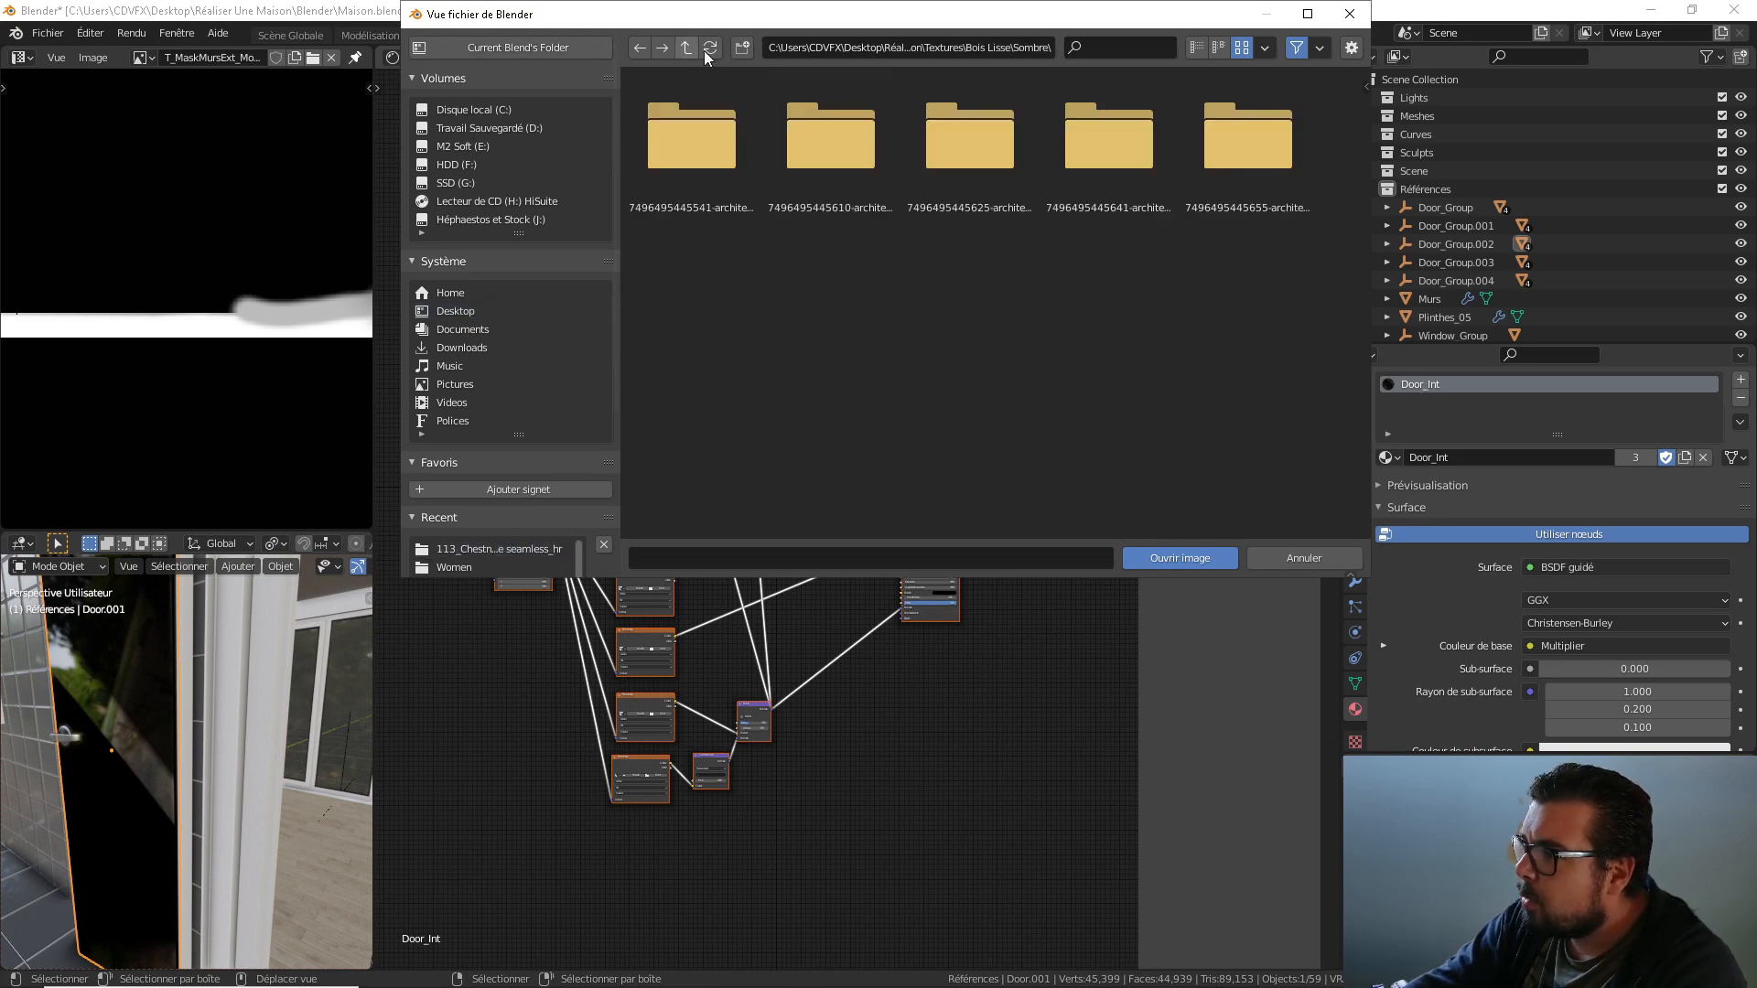
pyautogui.click(687, 48)
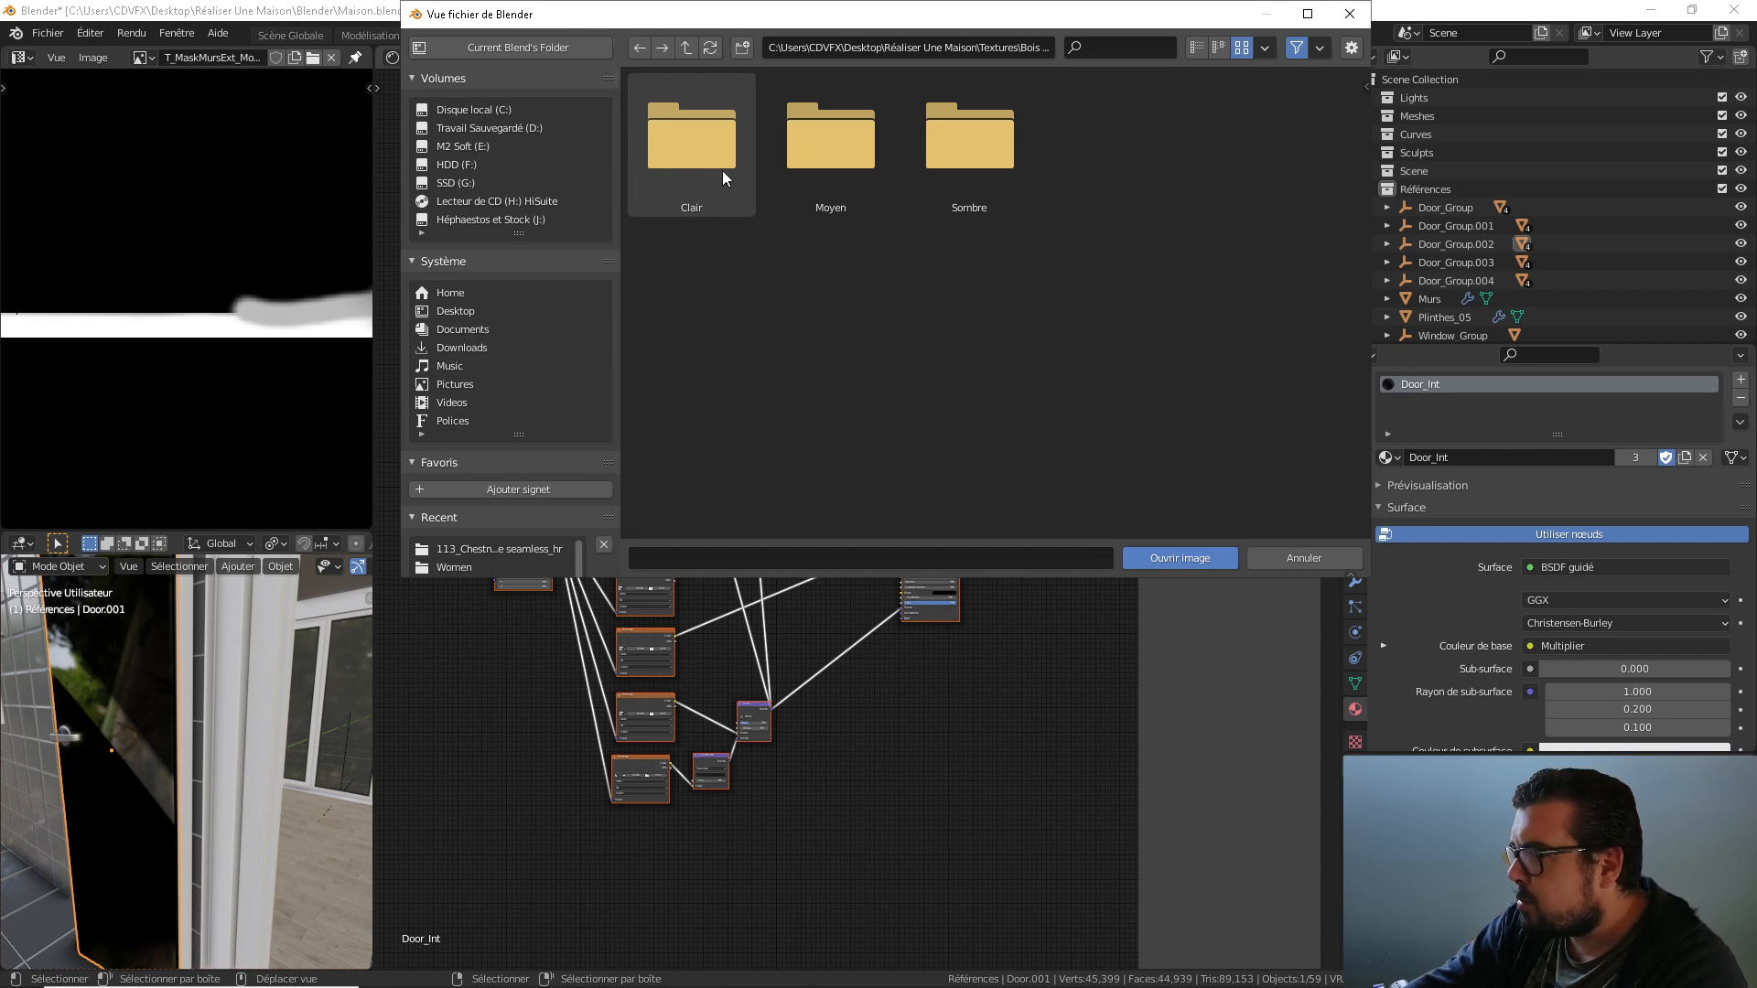
pyautogui.doubleClick(833, 166)
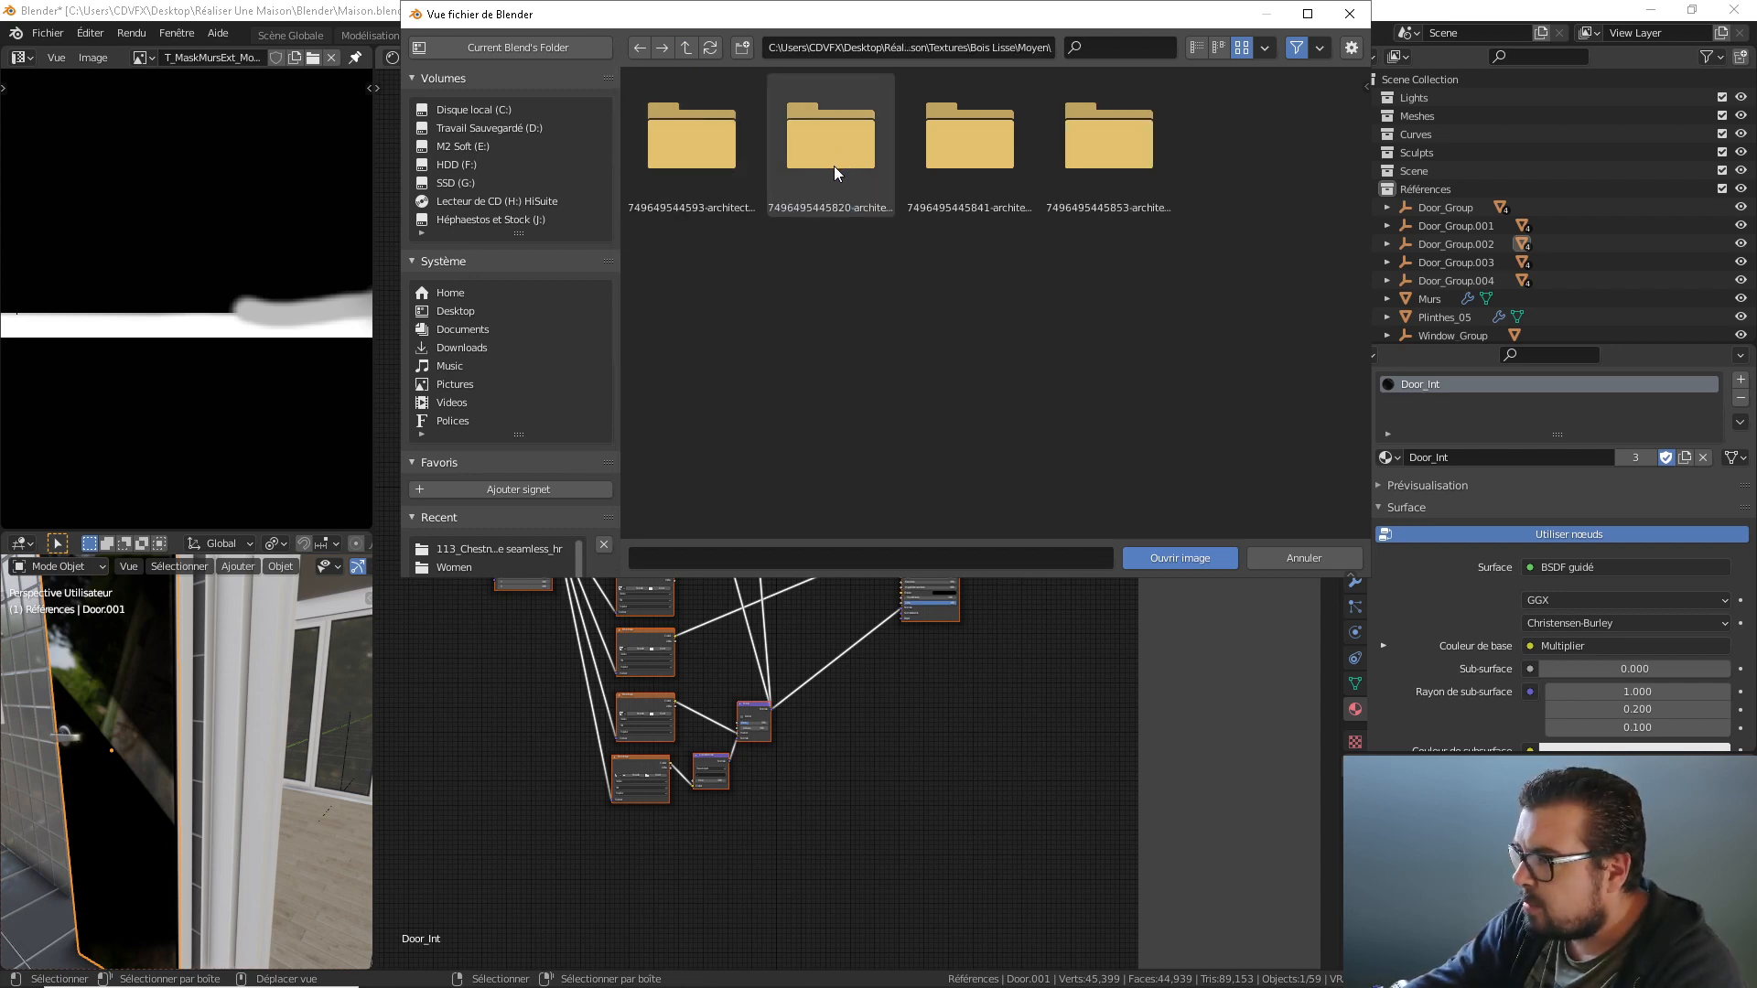
pyautogui.doubleClick(716, 166)
pyautogui.doubleClick(685, 137)
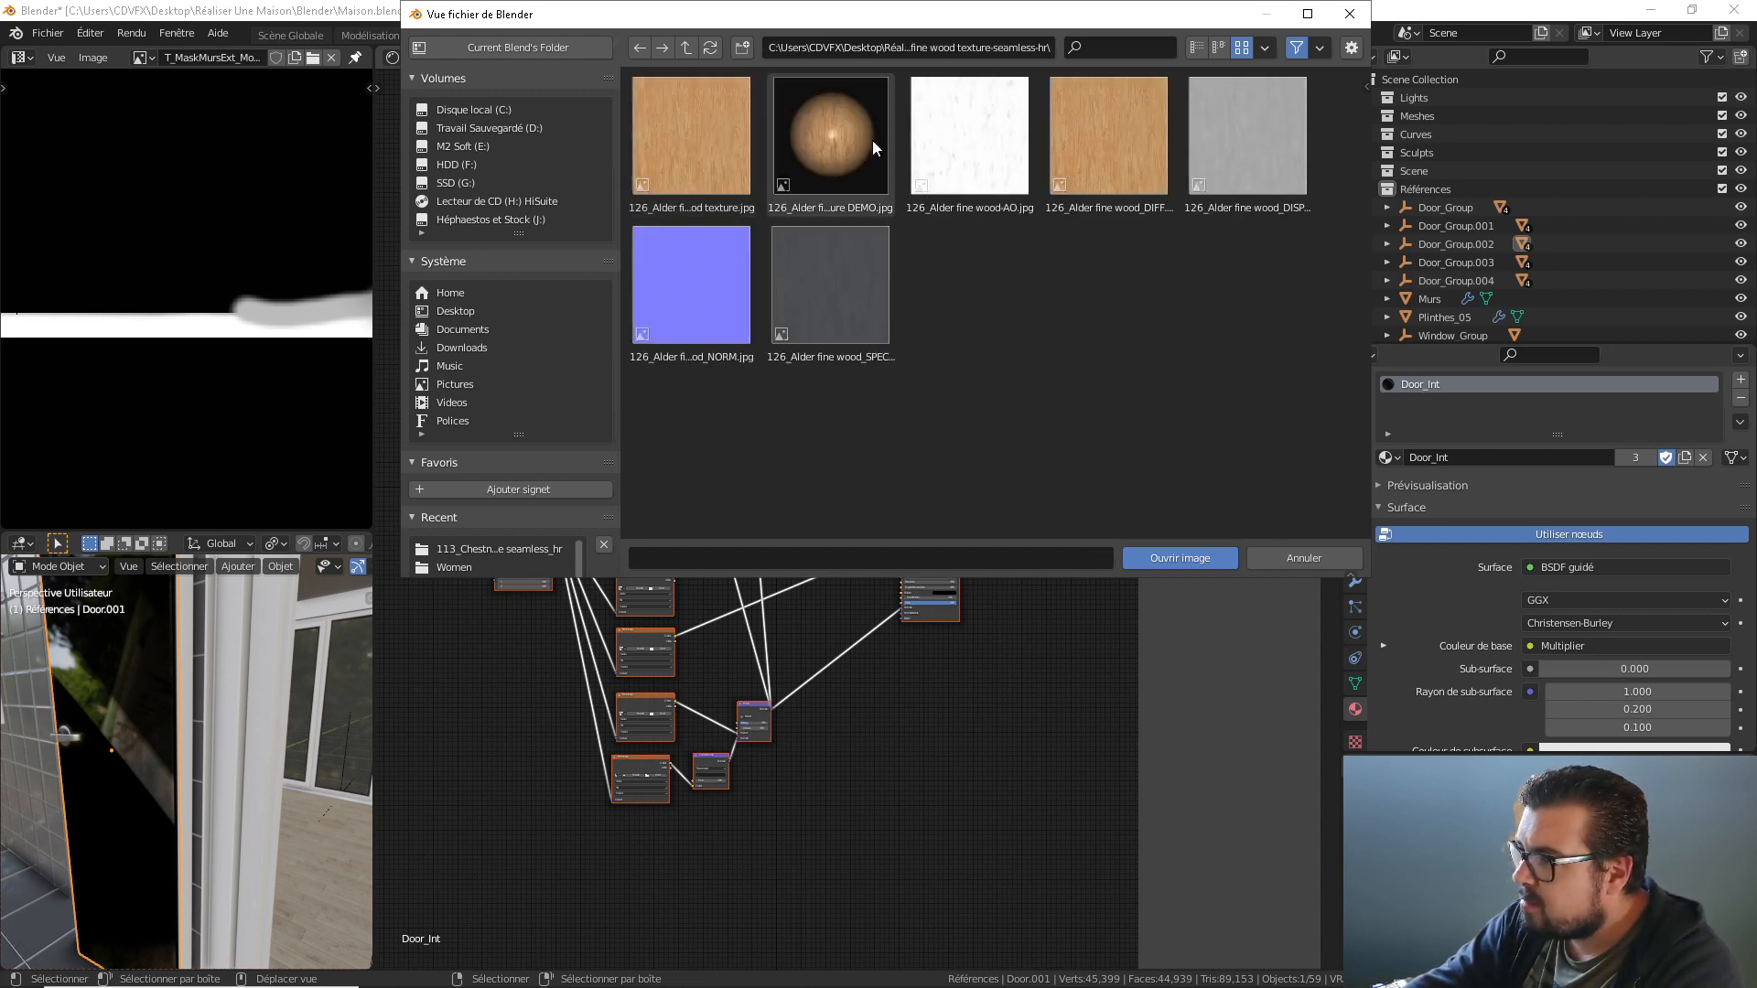
# Load 133_golden teak_DIFF.jpg from the Moyen wood textures into the color image texture node.
pyautogui.click(687, 49)
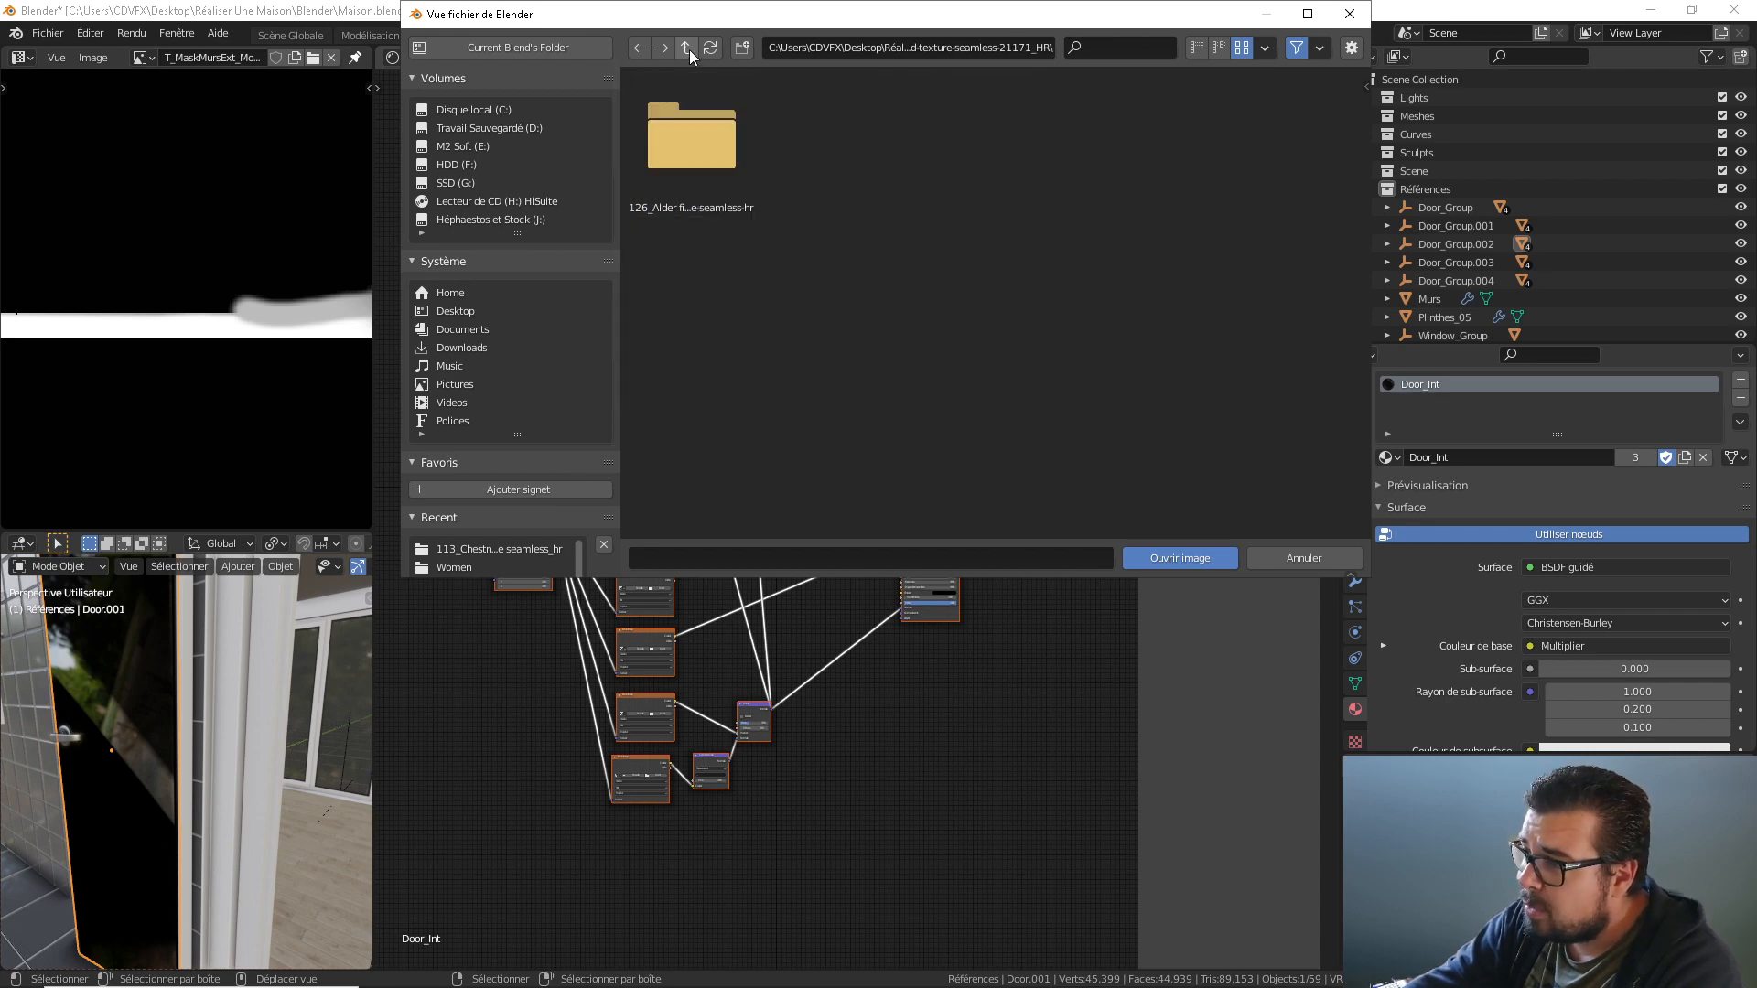
pyautogui.click(687, 49)
pyautogui.doubleClick(884, 161)
pyautogui.doubleClick(729, 140)
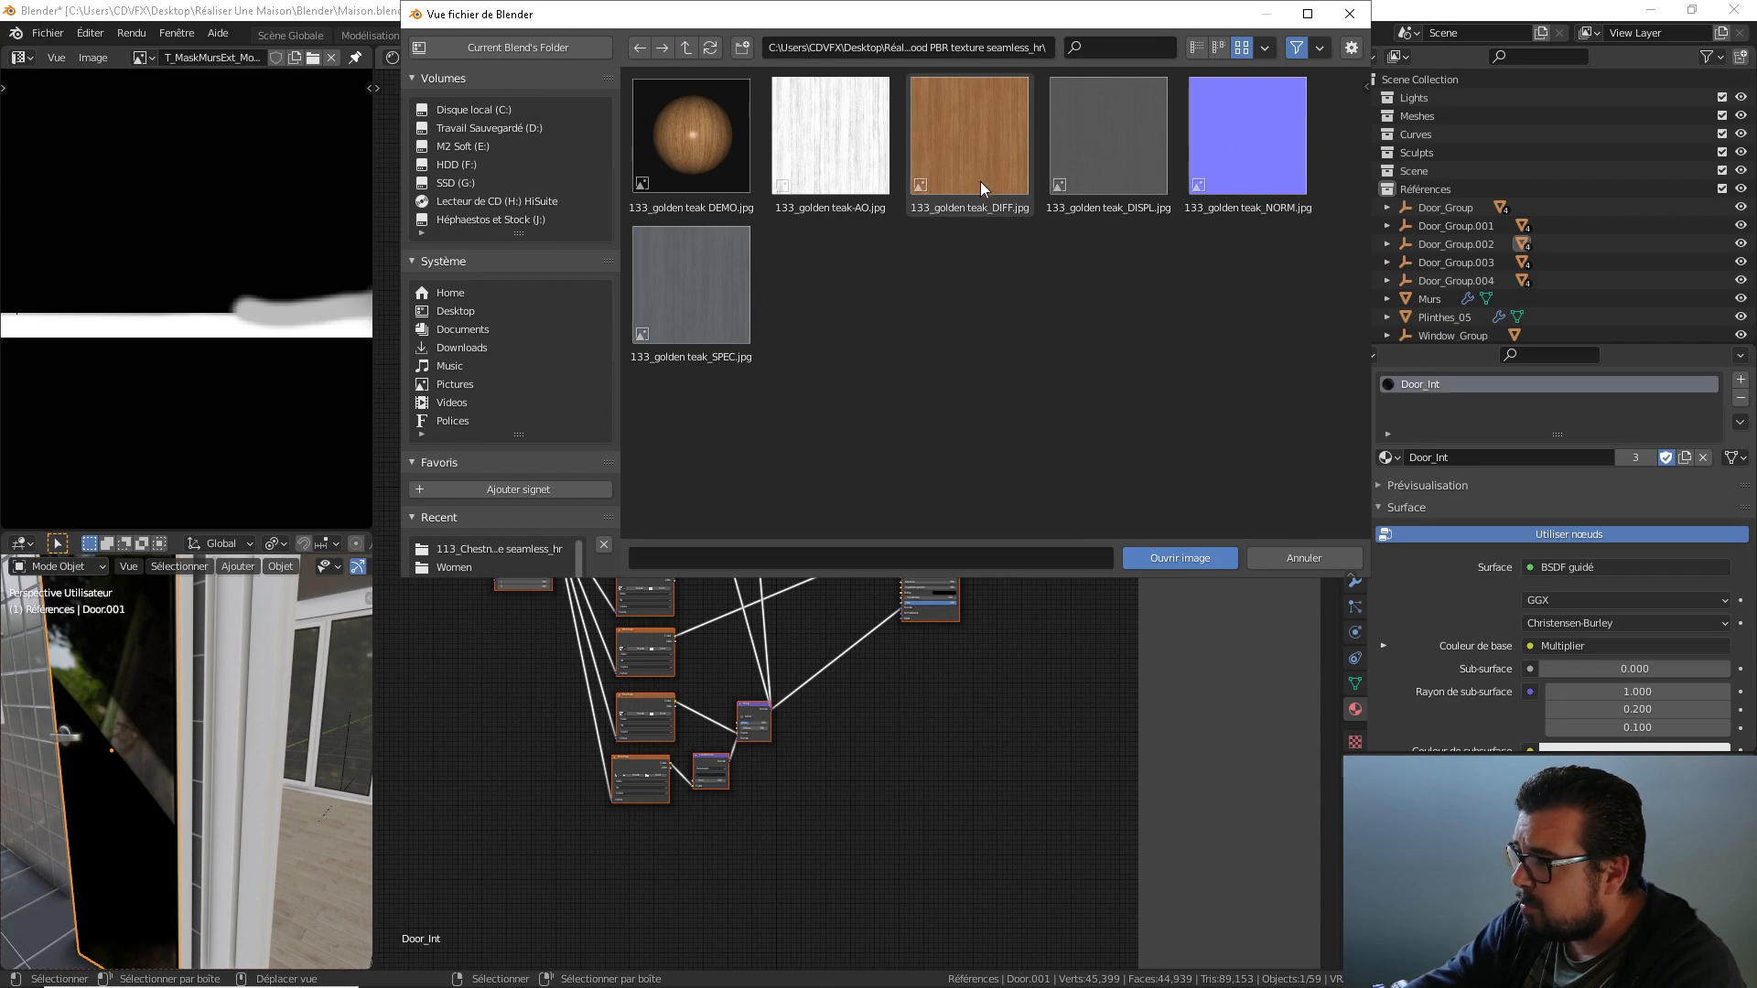
pyautogui.doubleClick(985, 140)
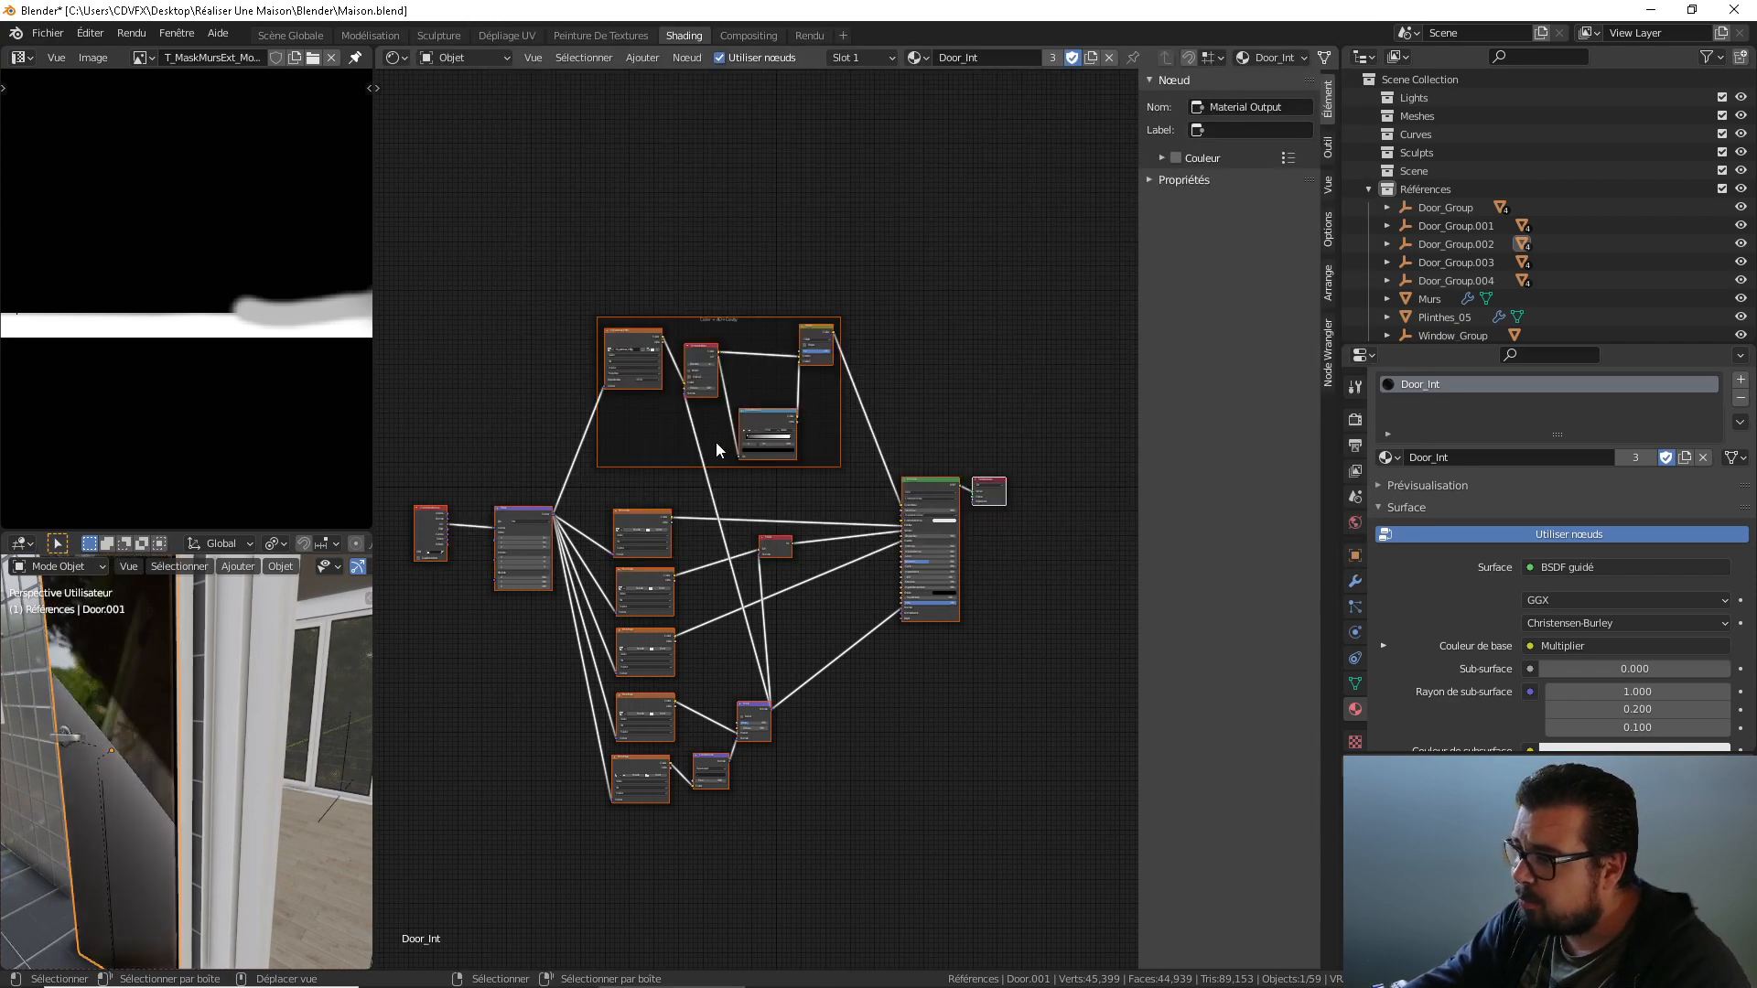
# Add a second image texture node below the color texture in the Color + AO +Cavity frame and feed it from the Mapping node.
pyautogui.scroll(2, 716, 441)
pyautogui.moveTo(573, 393); pyautogui.dragTo(711, 425, button='middle')
pyautogui.hotkey('shift', 'a')
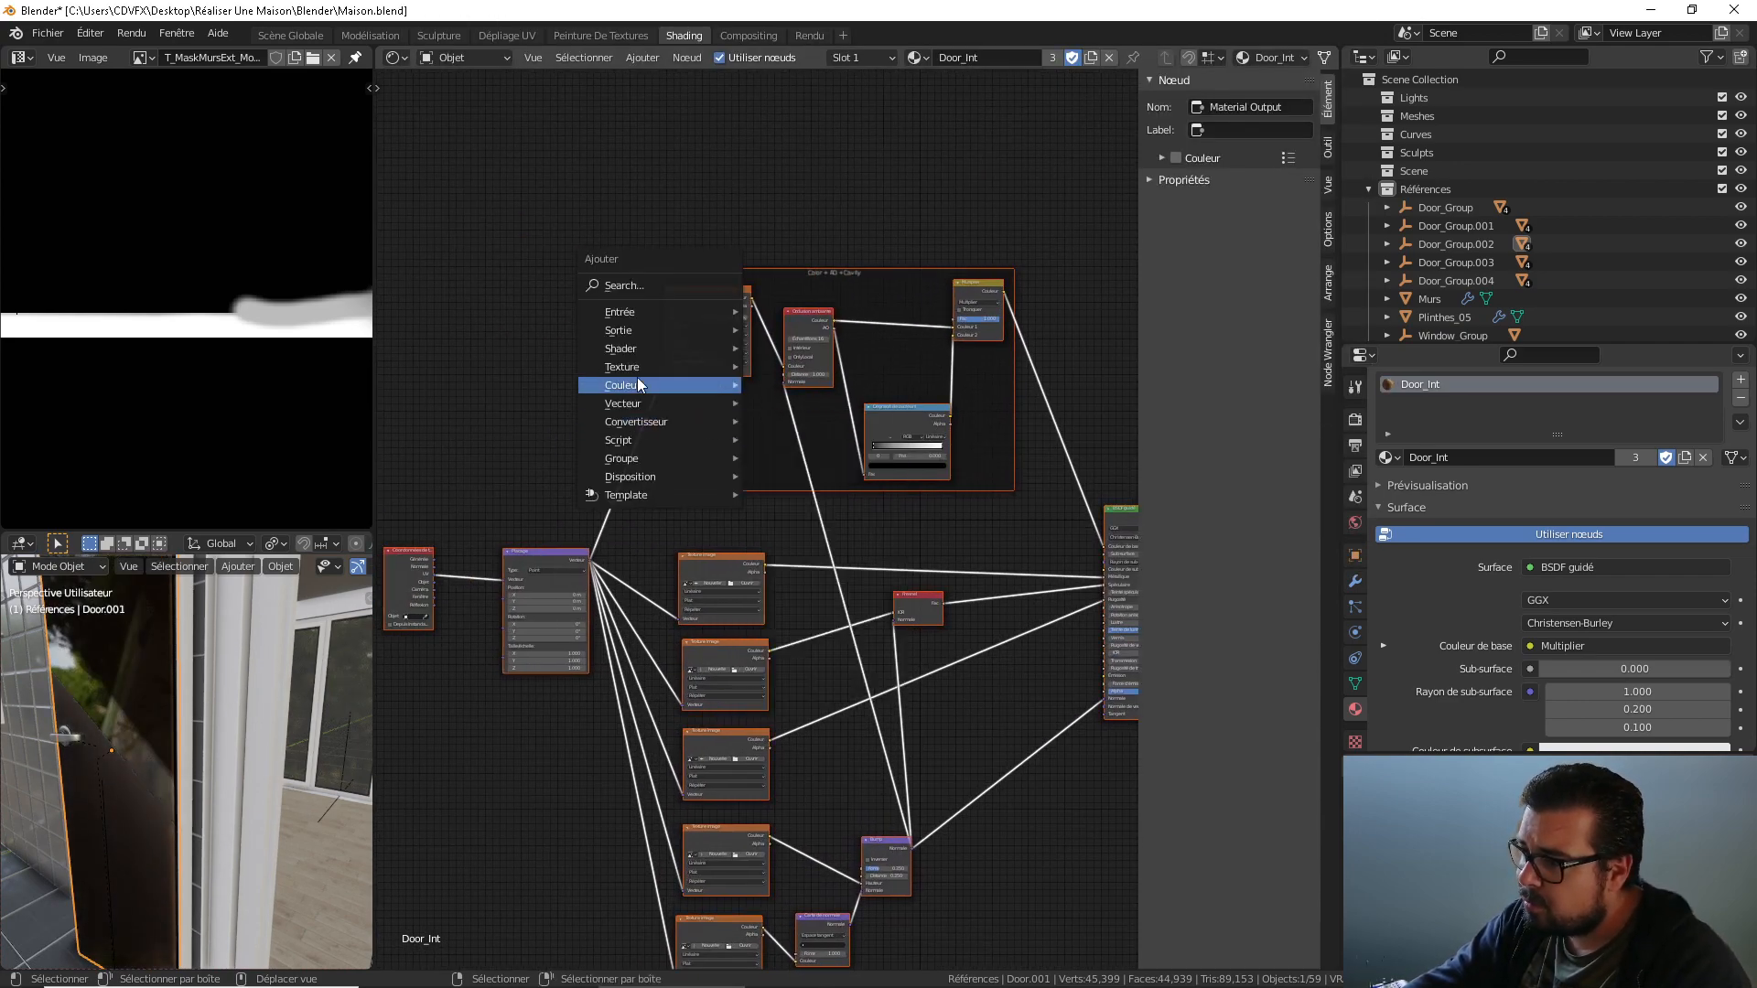
pyautogui.moveTo(723, 366)
pyautogui.click(802, 511)
pyautogui.click(715, 431)
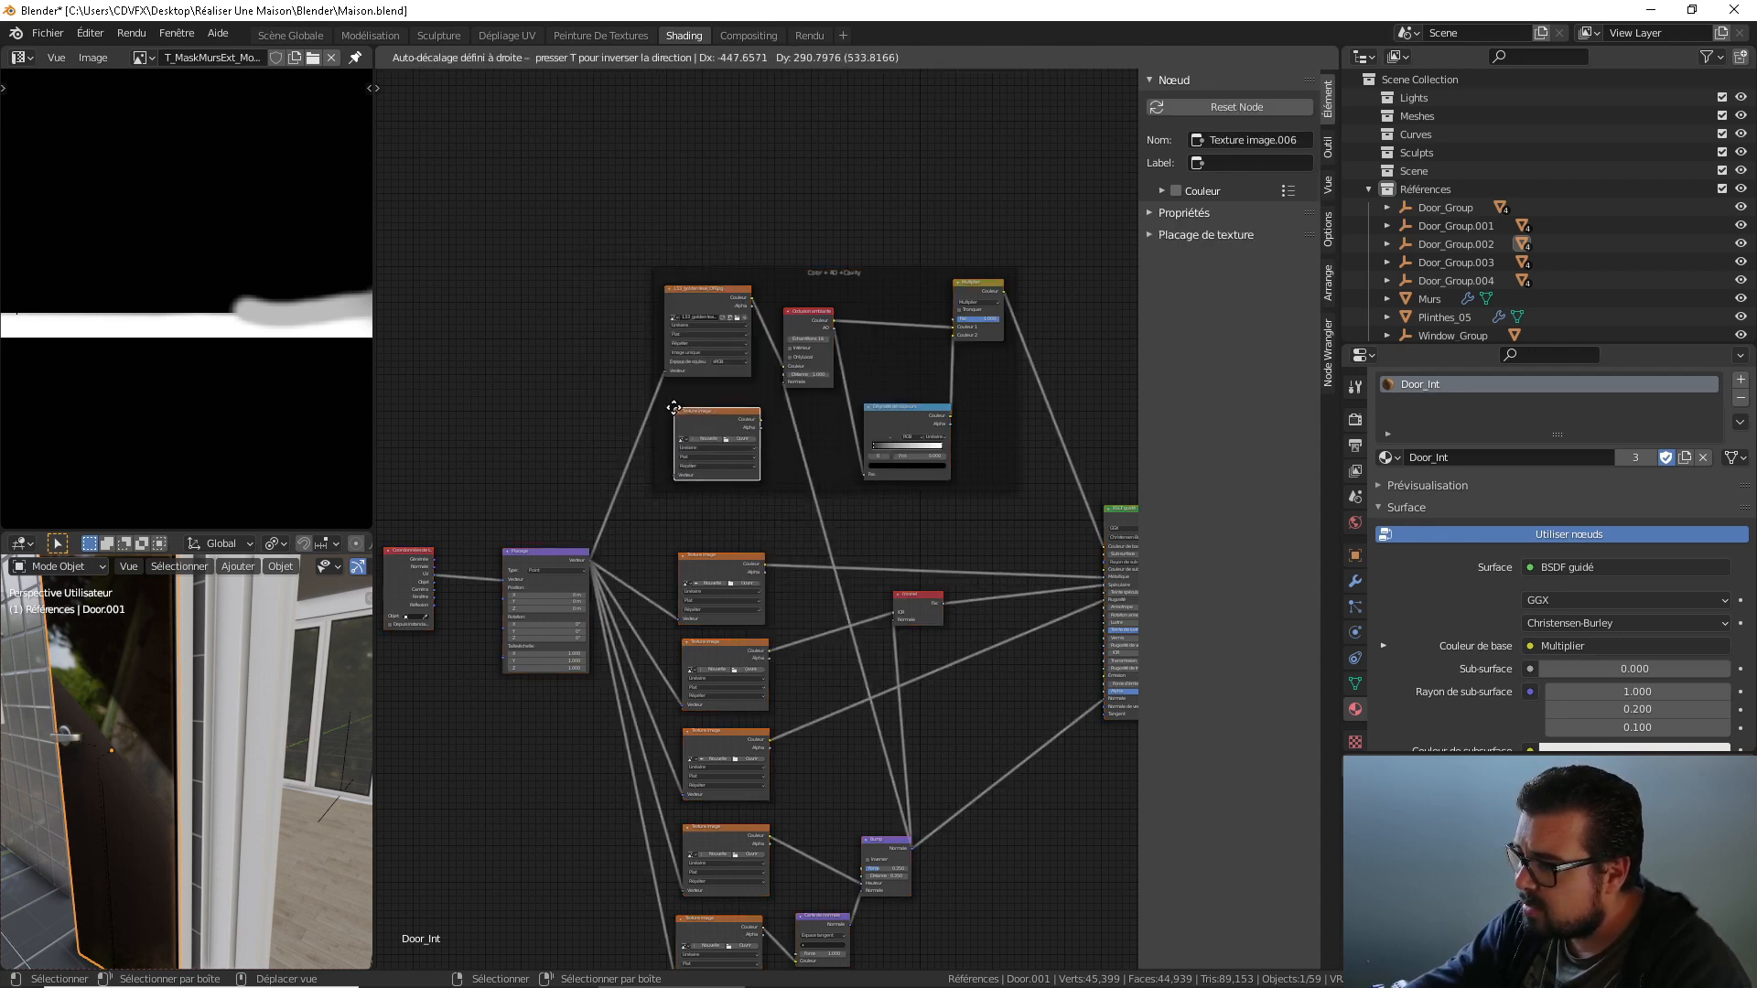
pyautogui.moveTo(588, 559); pyautogui.dragTo(630, 528)
pyautogui.moveTo(677, 476); pyautogui.dragTo(677, 476)
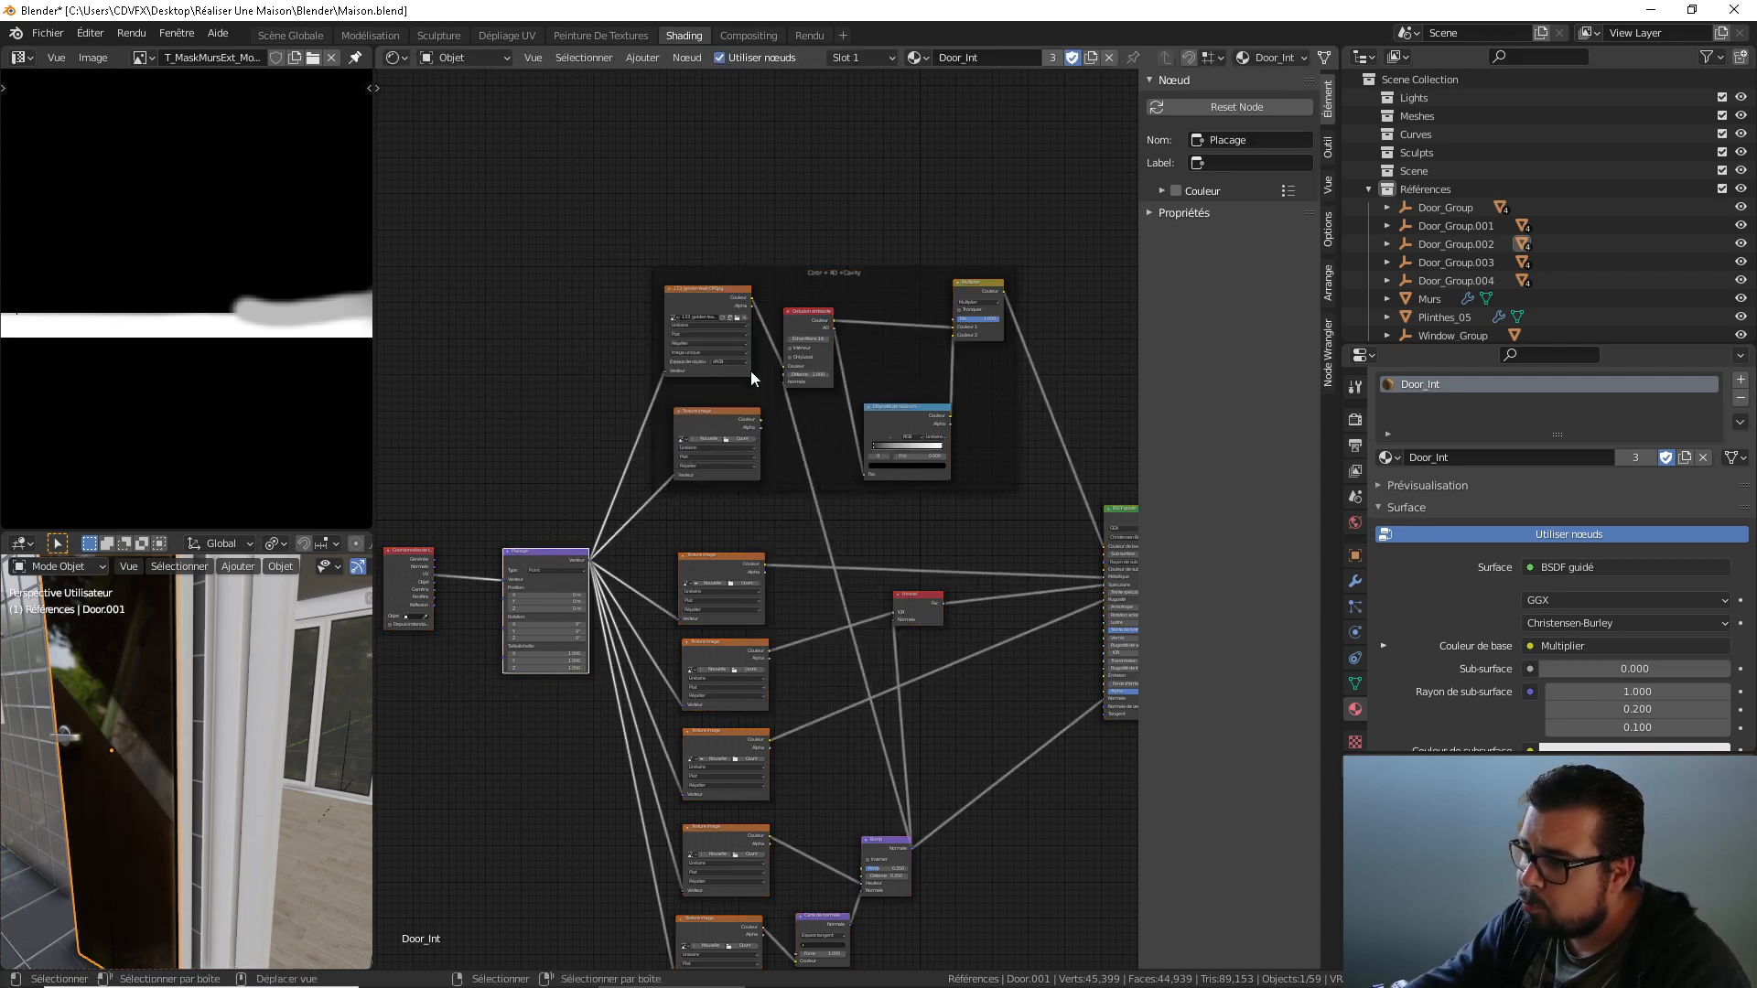
# Insert a MixRGB node after the color texture, connect the new image texture to its second color and set it to Multiply.
pyautogui.hotkey('shift', 'a')
pyautogui.moveTo(761, 445)
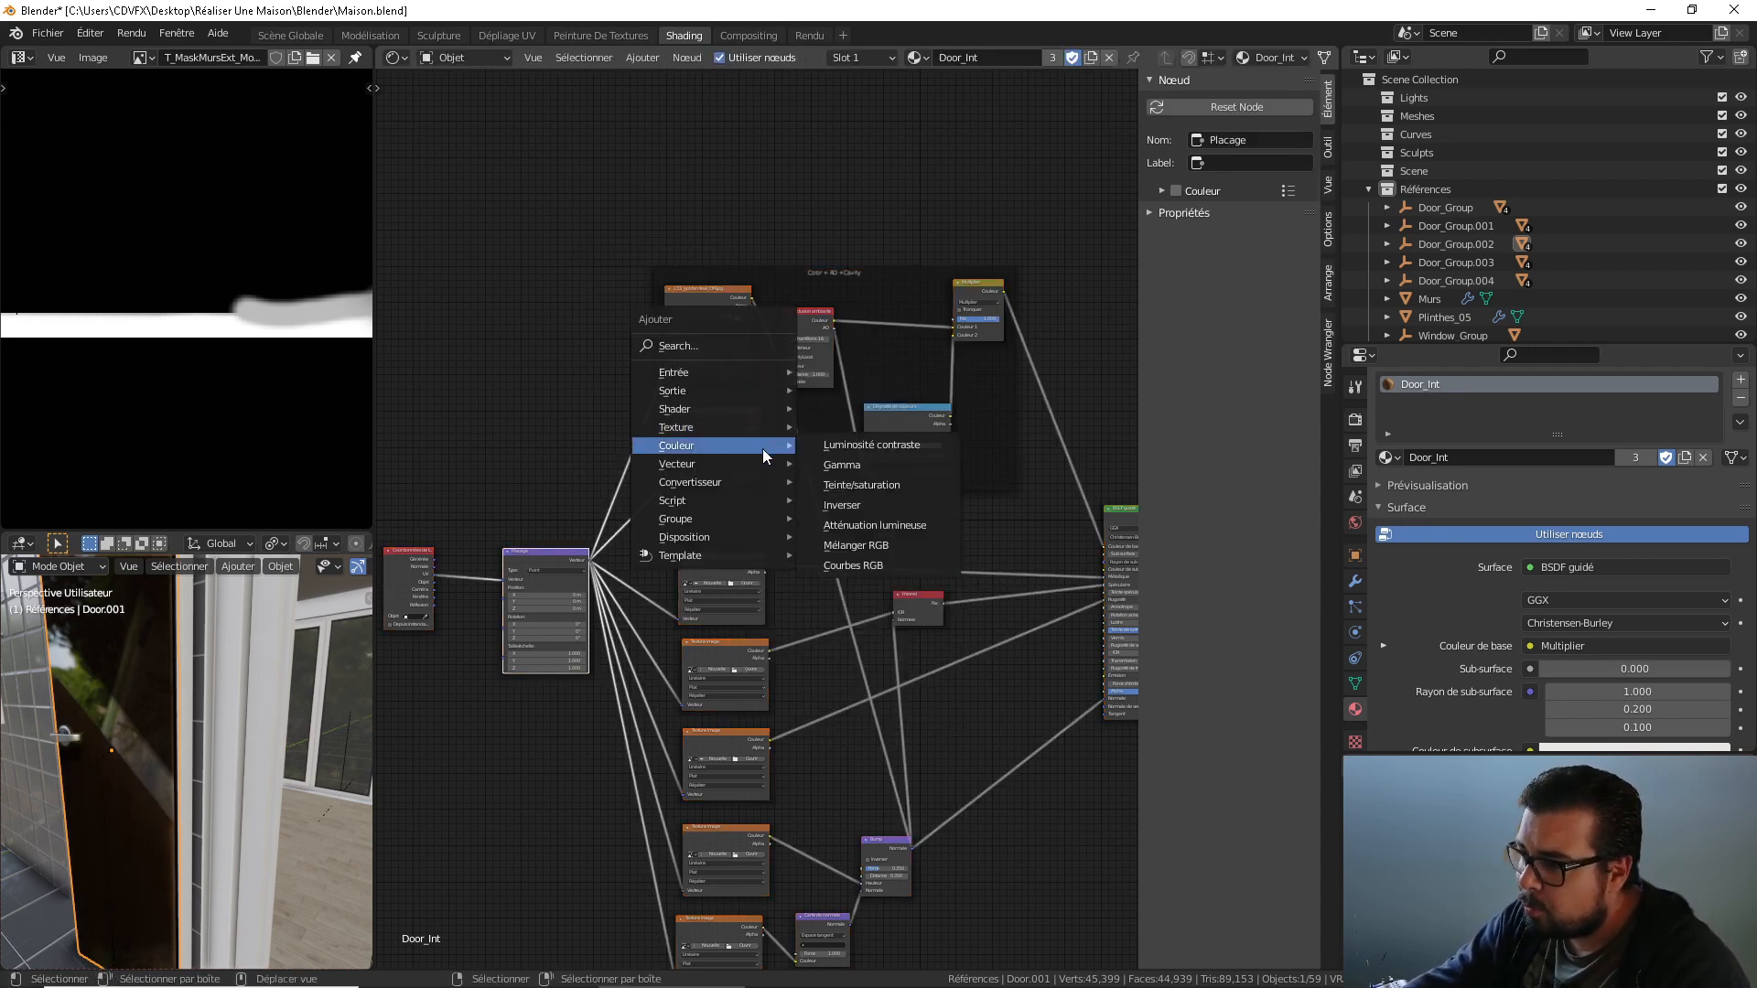
pyautogui.click(871, 544)
pyautogui.click(766, 306)
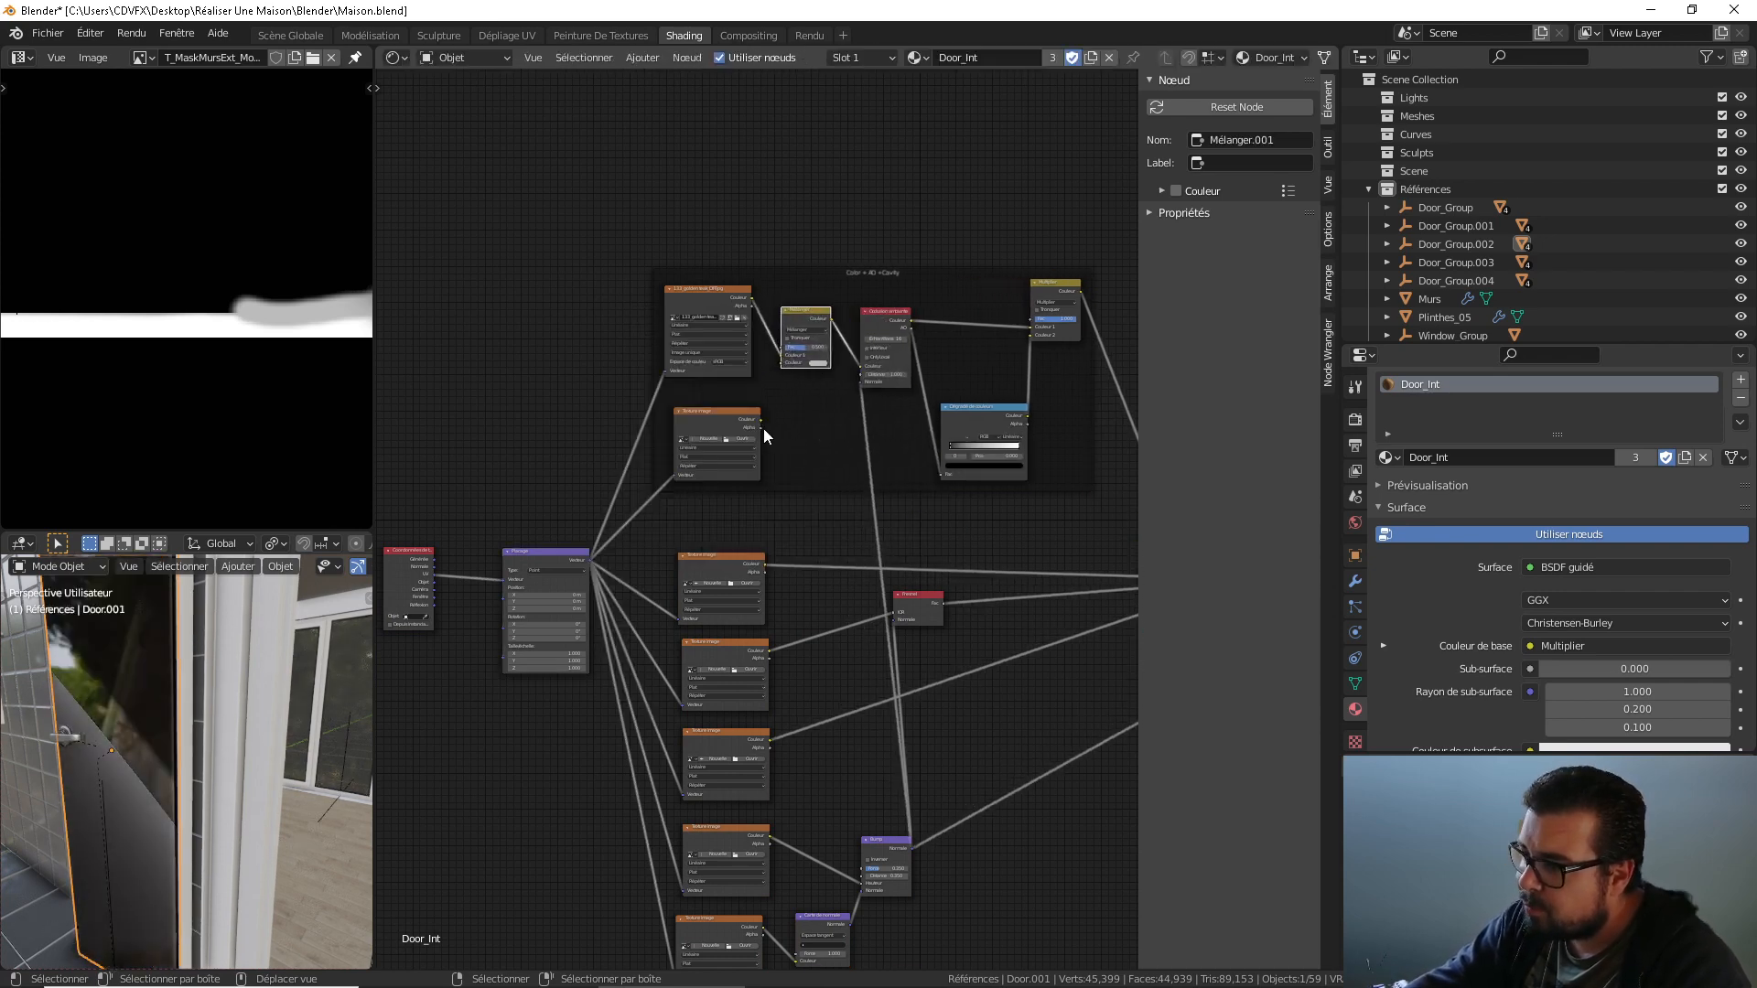
pyautogui.moveTo(762, 419); pyautogui.dragTo(787, 364)
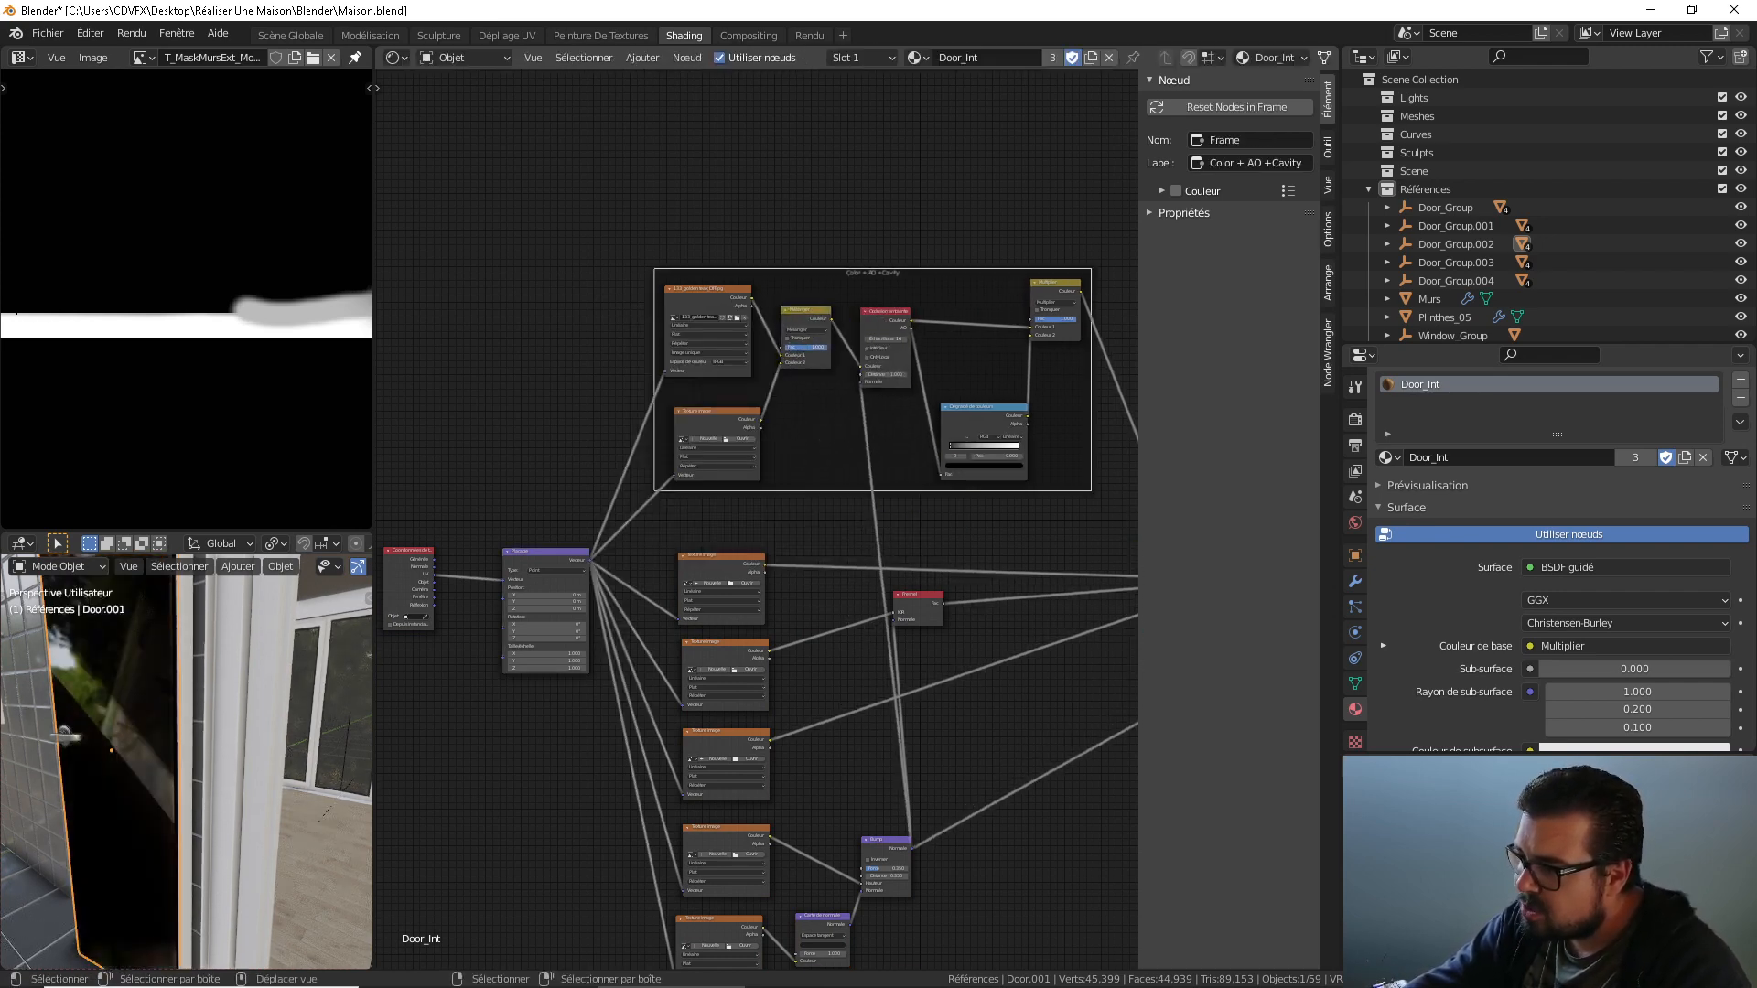
pyautogui.click(804, 330)
pyautogui.click(810, 356)
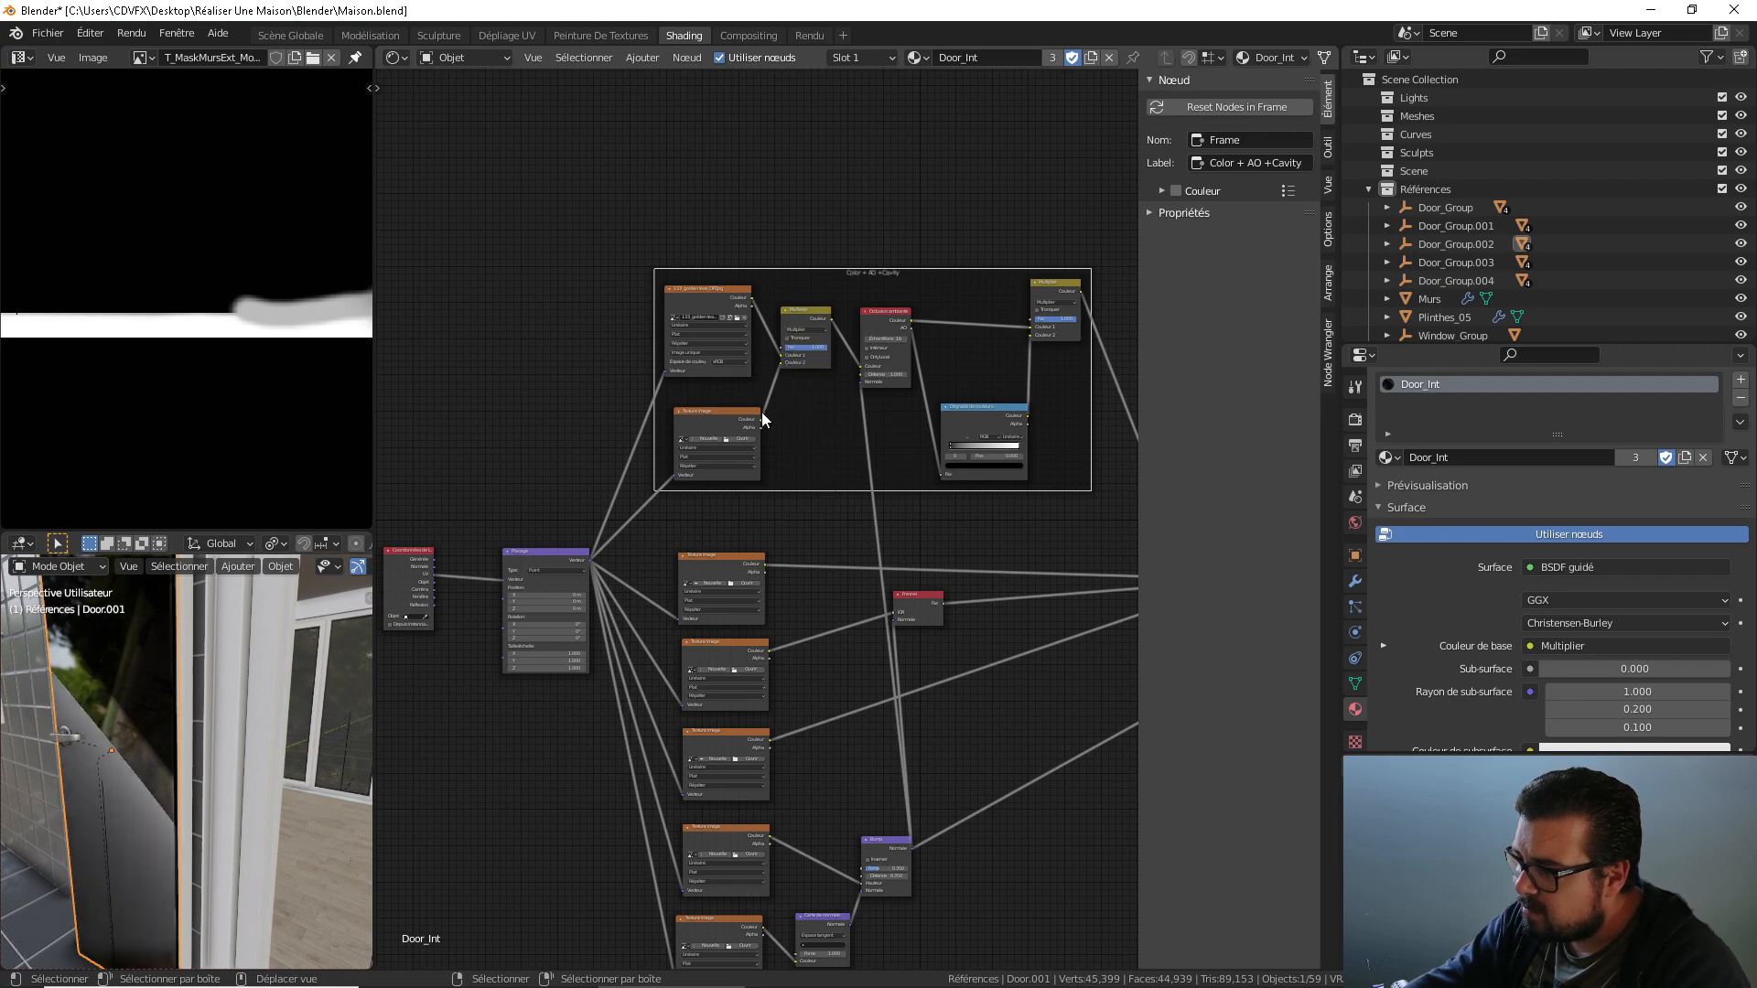
# Load 133_golden teak-AO.jpg into the new image texture node and set its color space to Non-Color.
pyautogui.click(740, 440)
pyautogui.click(500, 549)
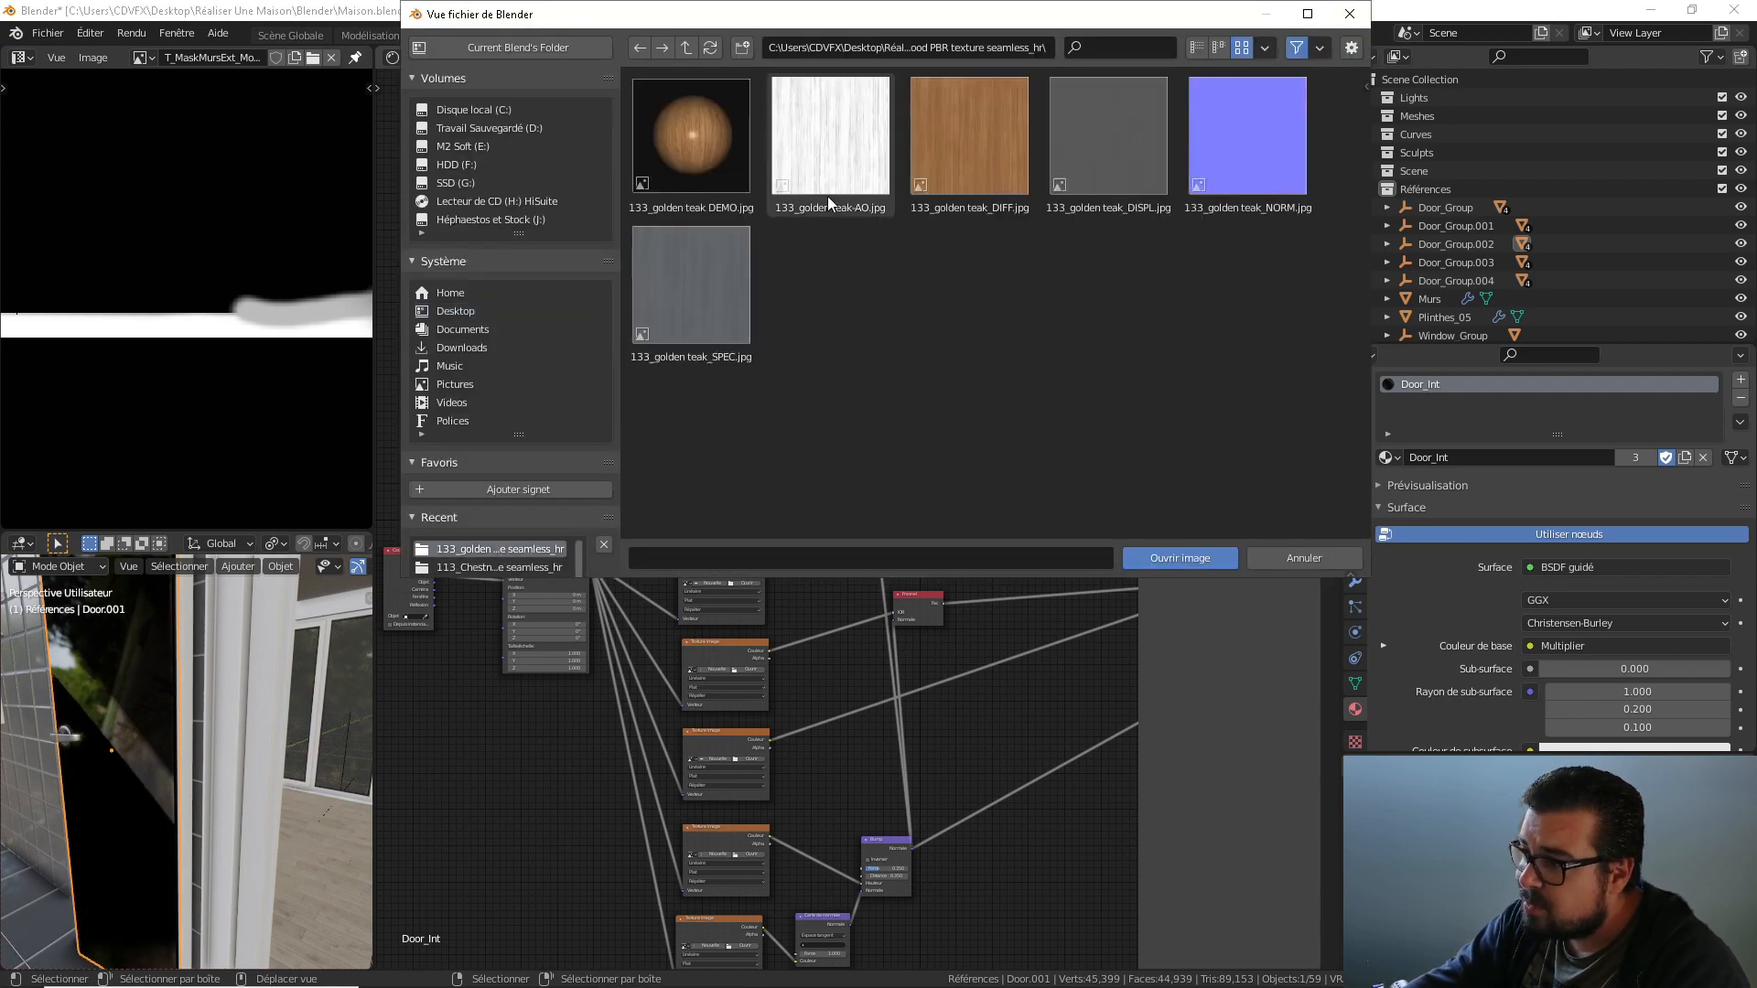
pyautogui.doubleClick(827, 196)
pyautogui.click(743, 481)
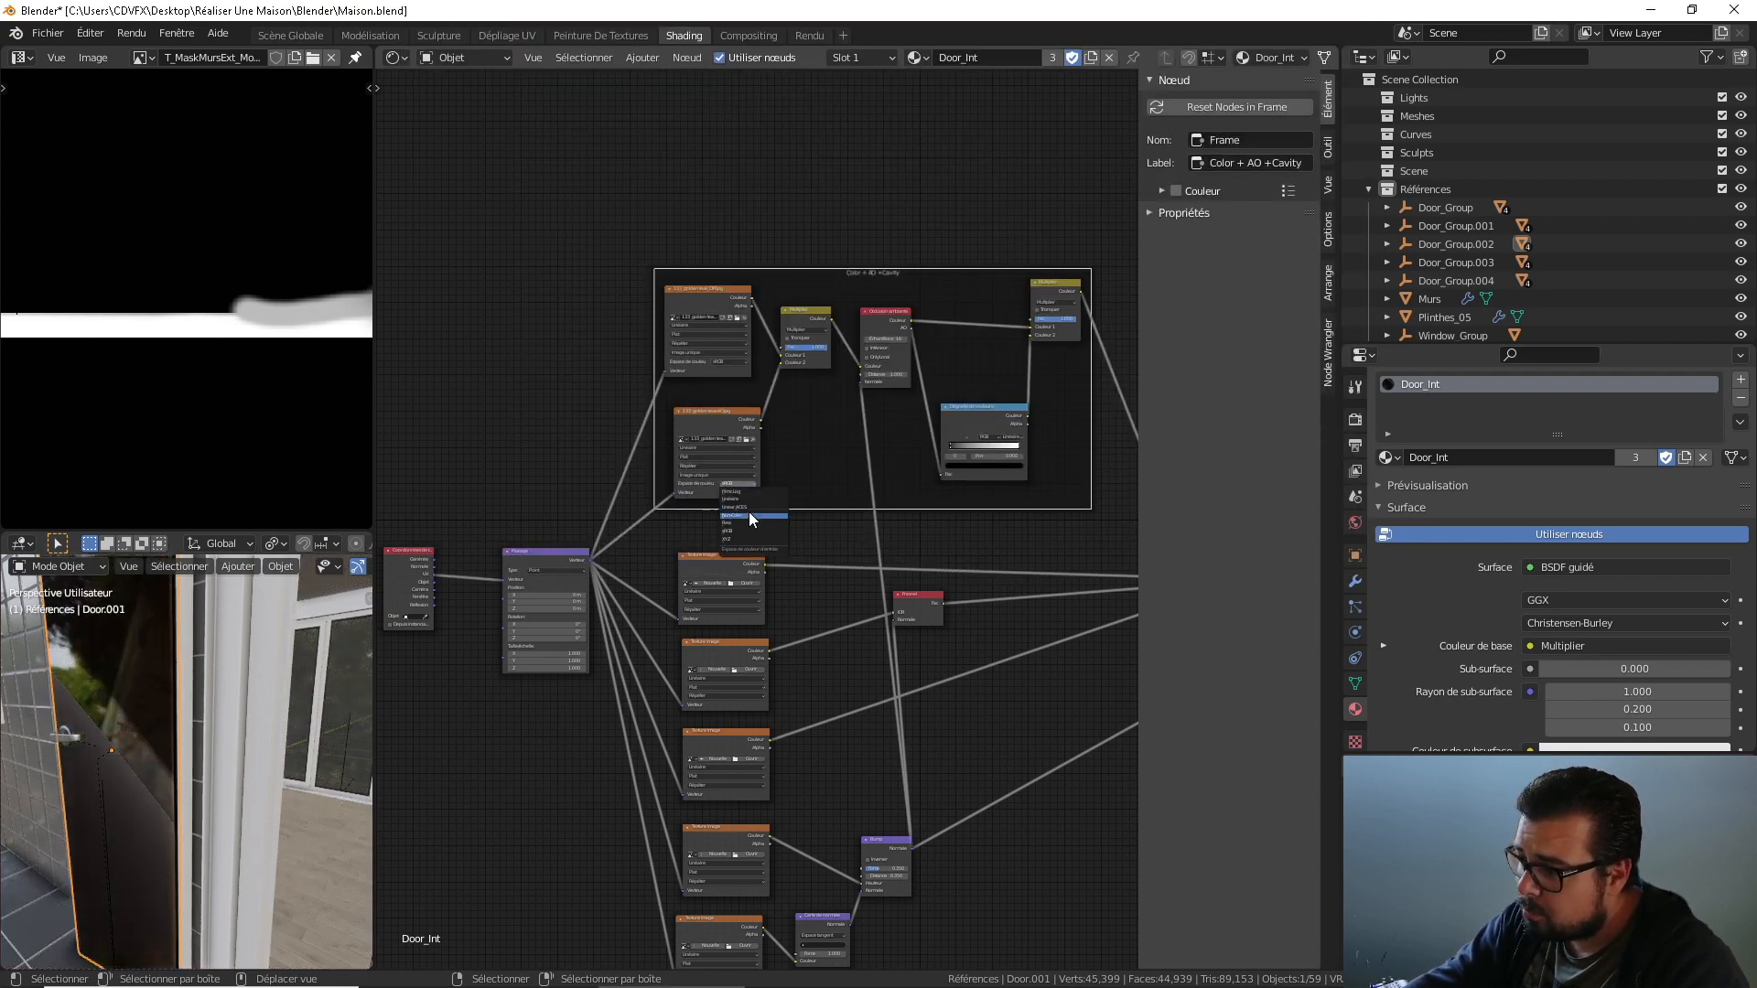
pyautogui.click(748, 512)
# Delete the image texture node that feeds the Principled shader's Metallic input.
pyautogui.moveTo(822, 494); pyautogui.dragTo(679, 402, button='middle')
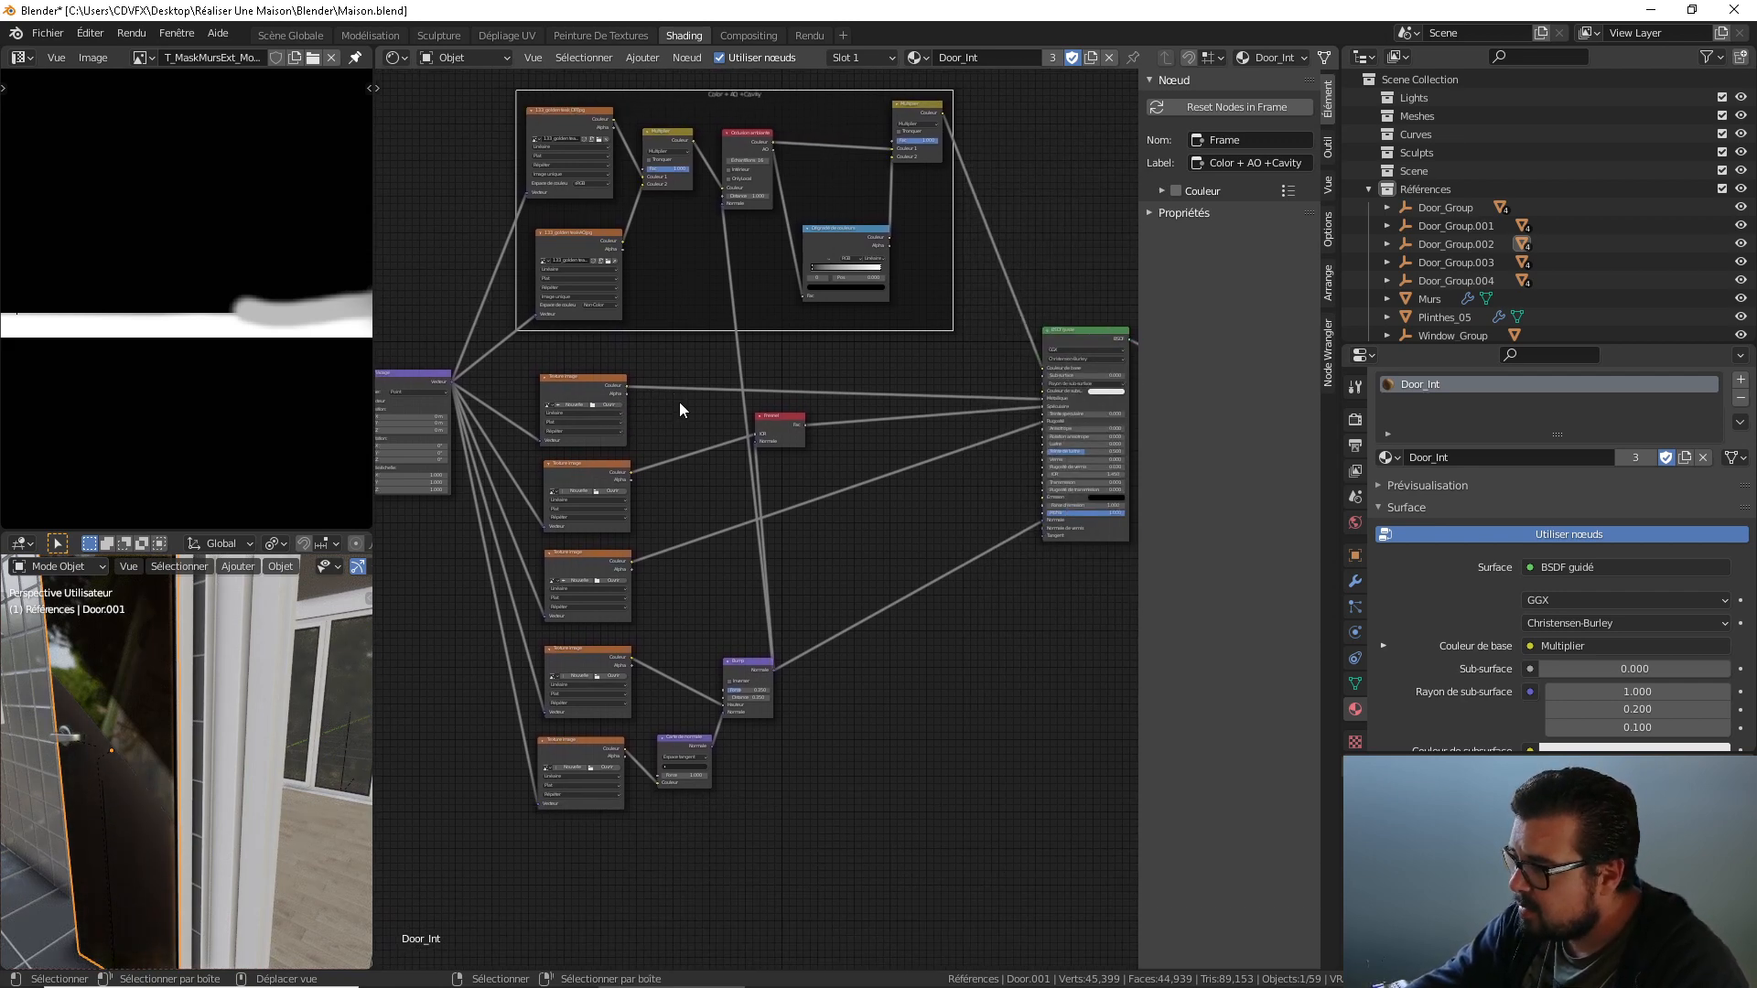
pyautogui.click(600, 377)
pyautogui.press('Delete')
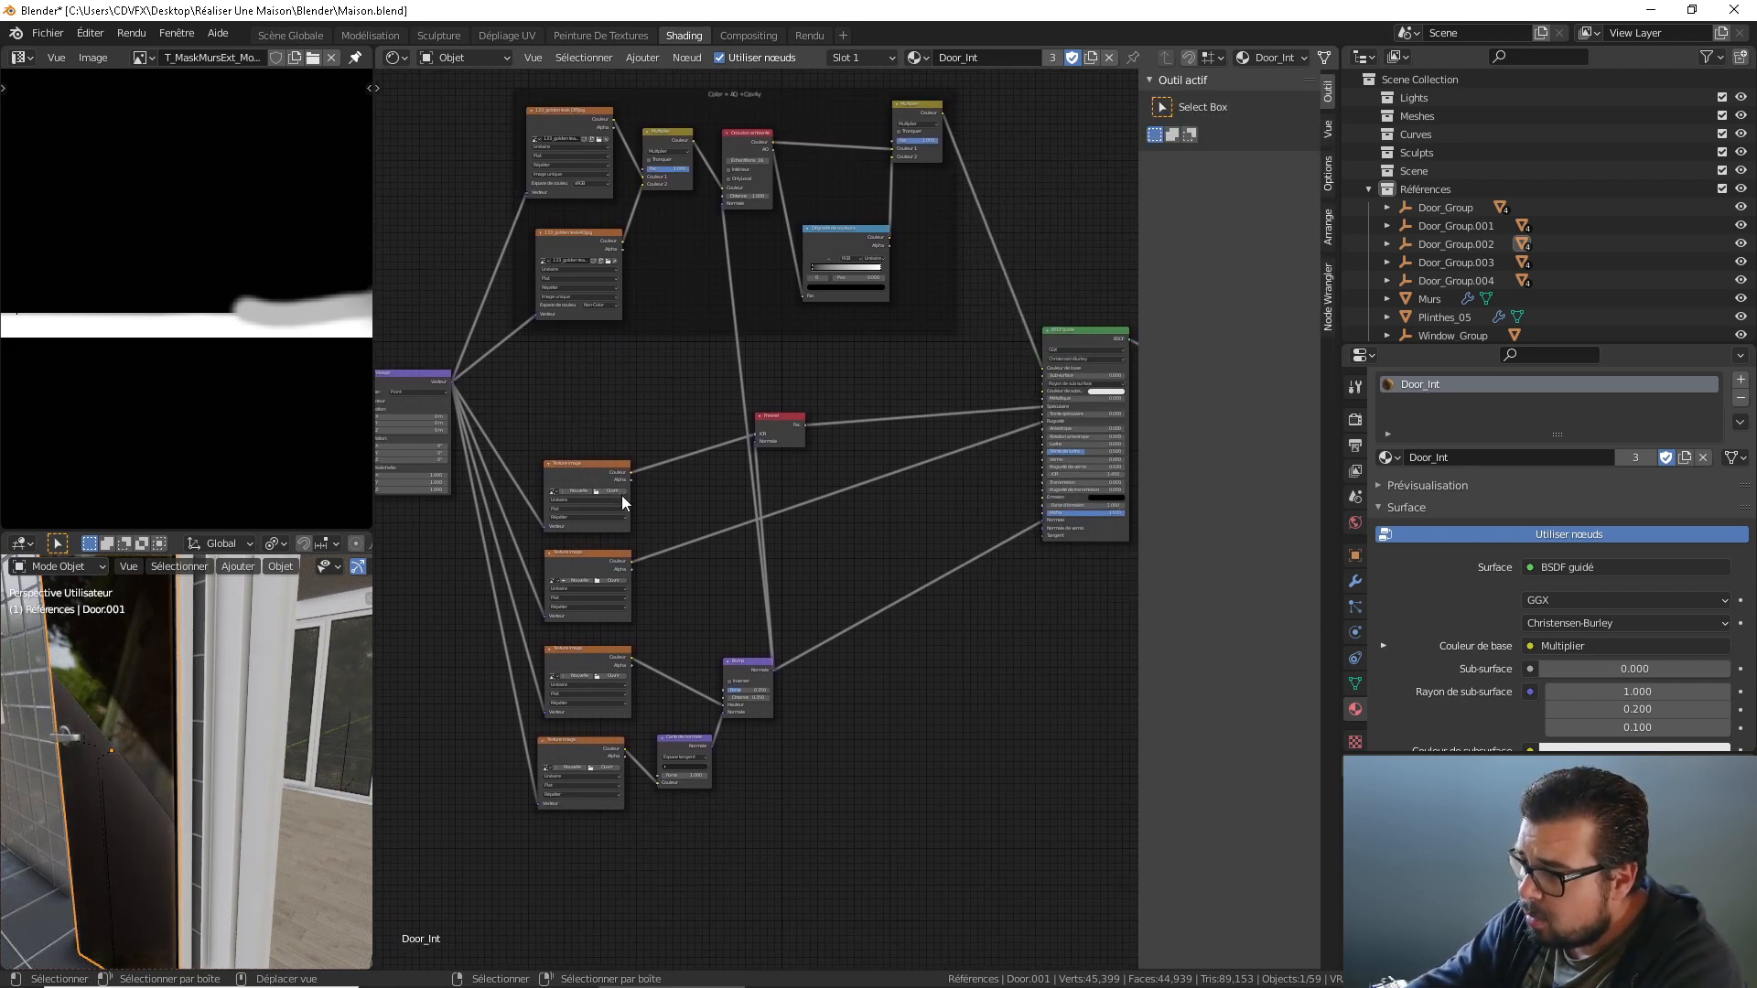
# Load 133_golden teak_SPEC.jpg into the specular image texture node and set its color space to Non-Color.
pyautogui.click(615, 490)
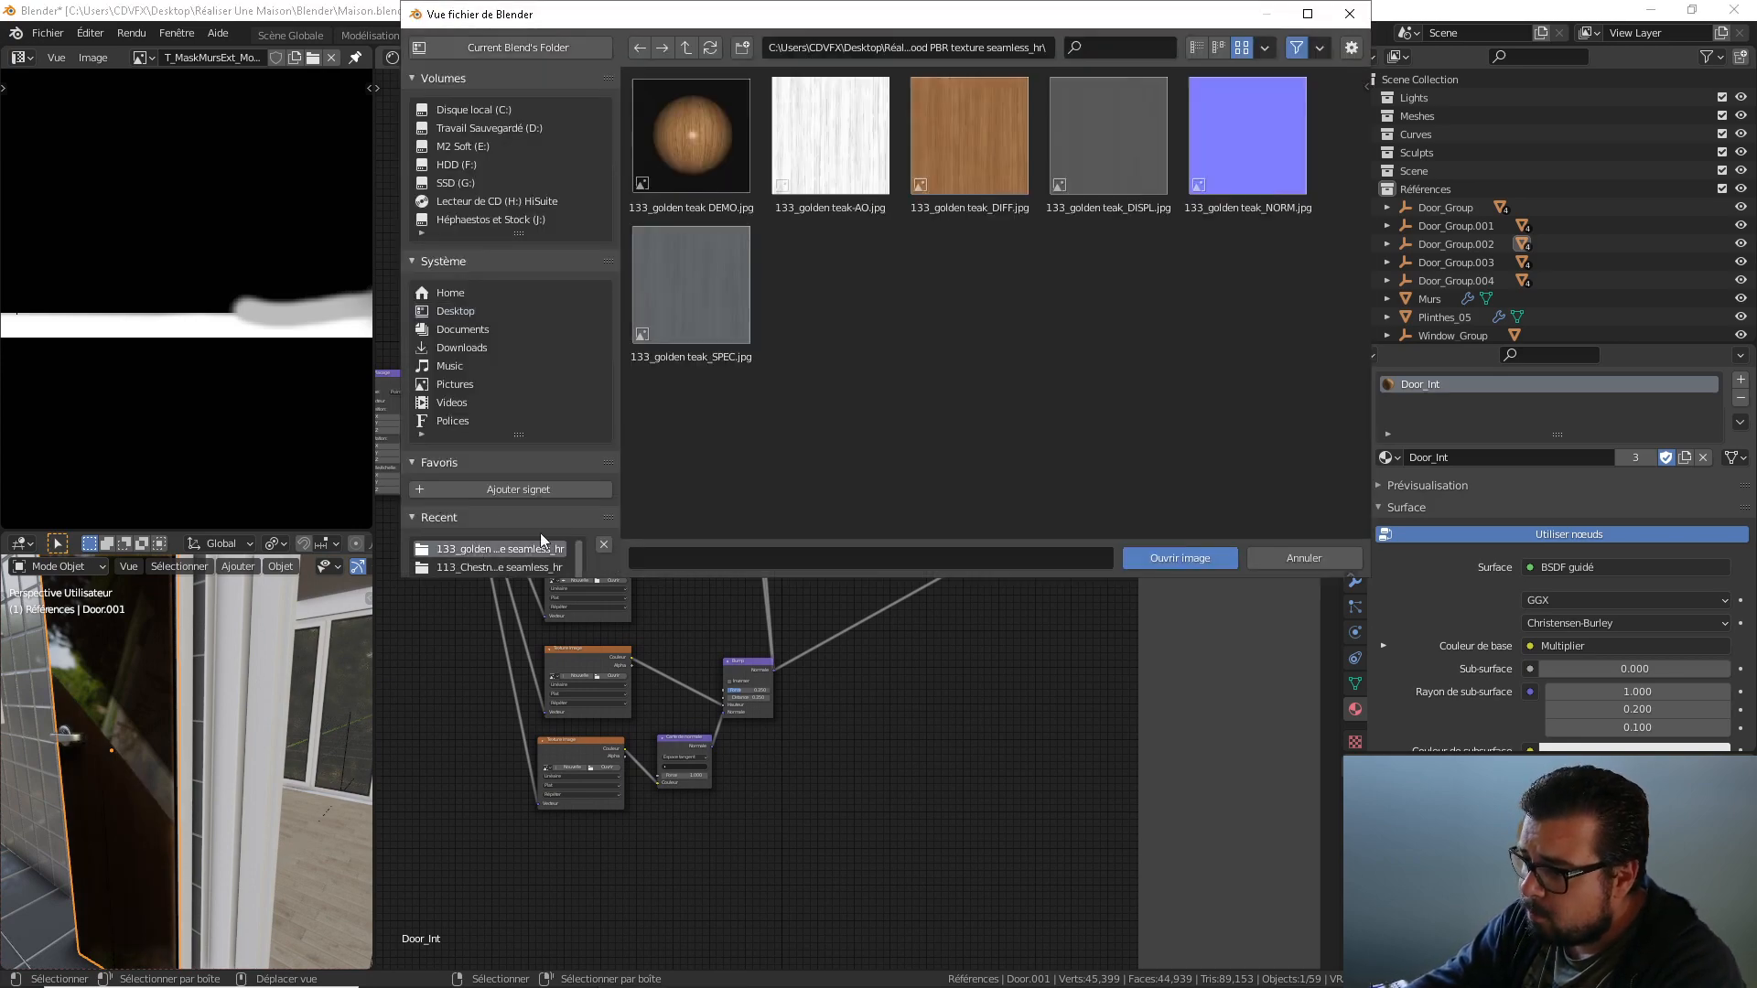
pyautogui.doubleClick(691, 291)
pyautogui.click(616, 534)
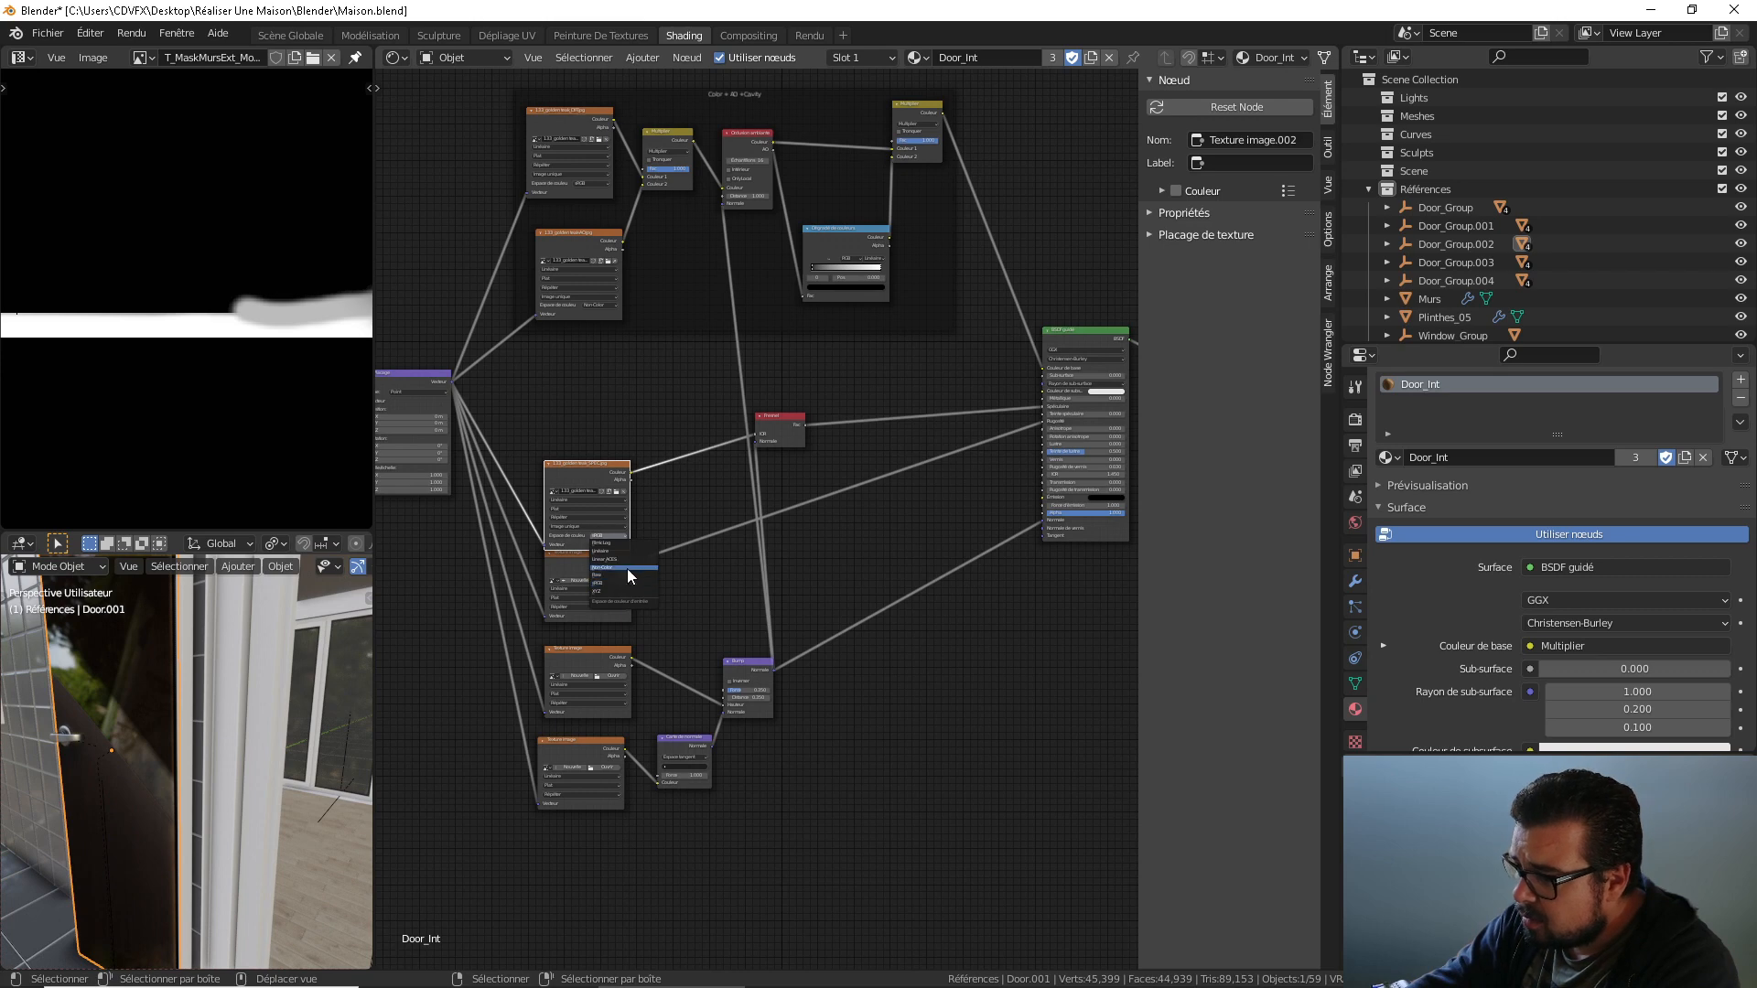
pyautogui.click(628, 568)
# Replace the roughness image texture with an Invert node fed by the SPEC texture and connected to the Principled shader's Roughness input.
pyautogui.click(589, 558)
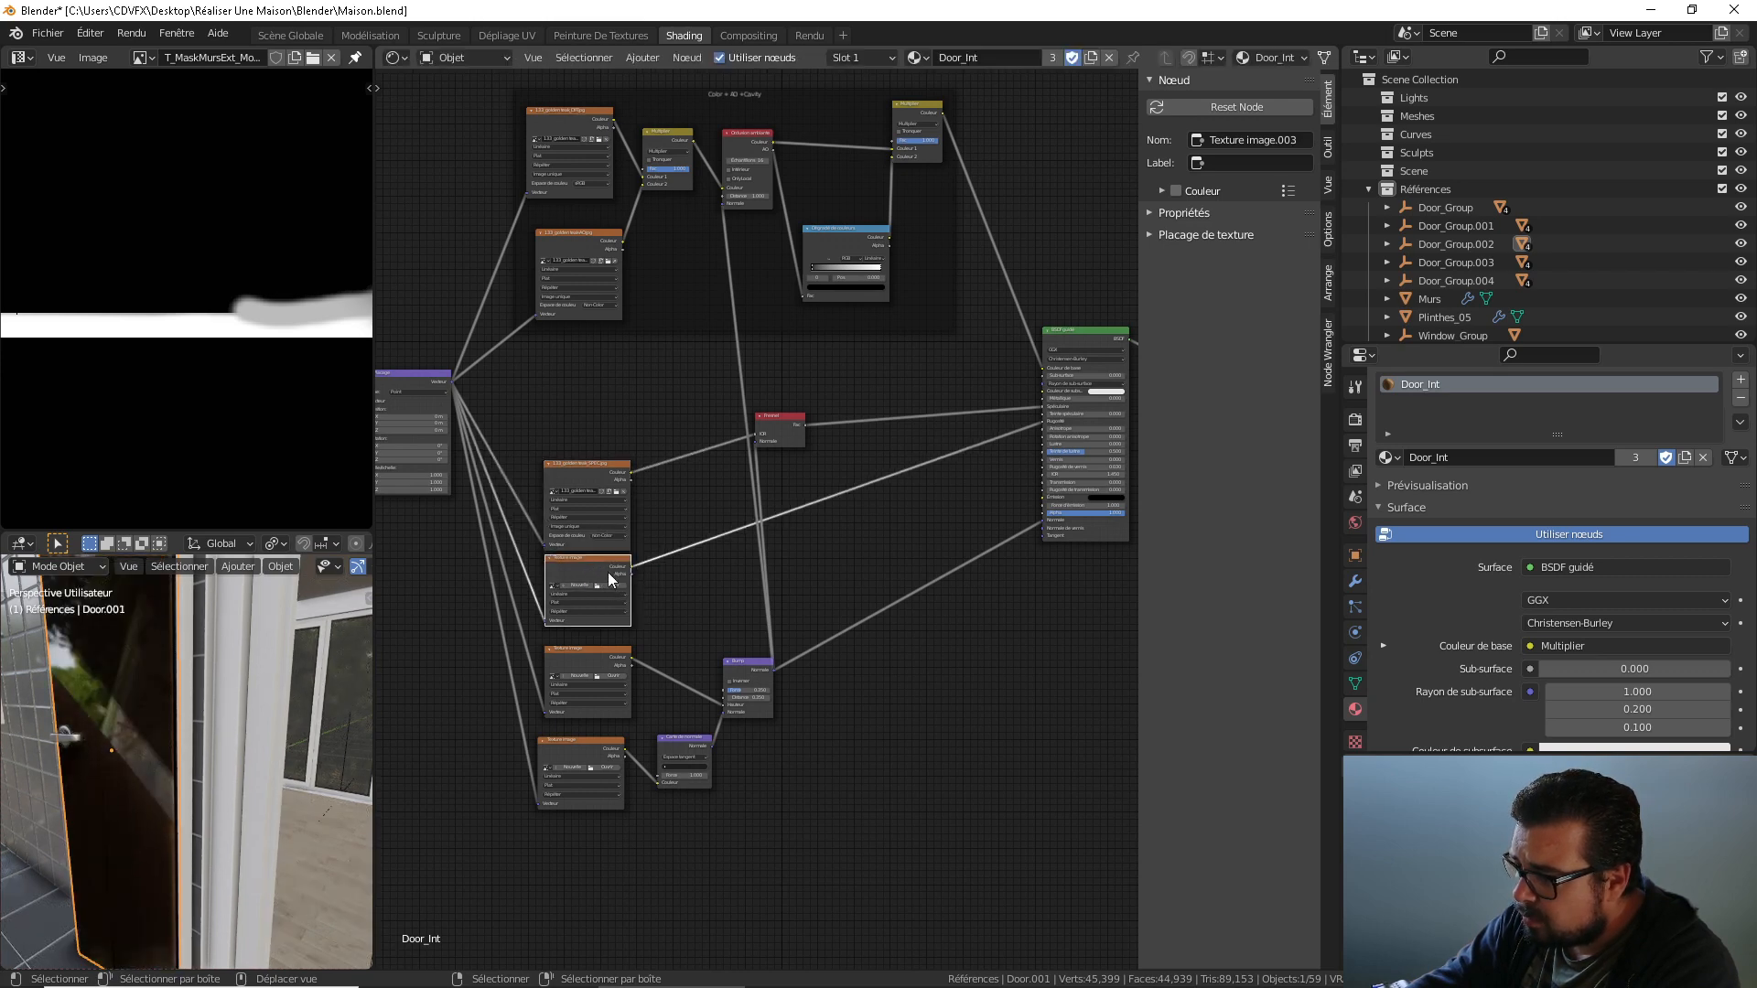
pyautogui.press('x')
pyautogui.hotkey('shift', 'a')
pyautogui.moveTo(740, 525)
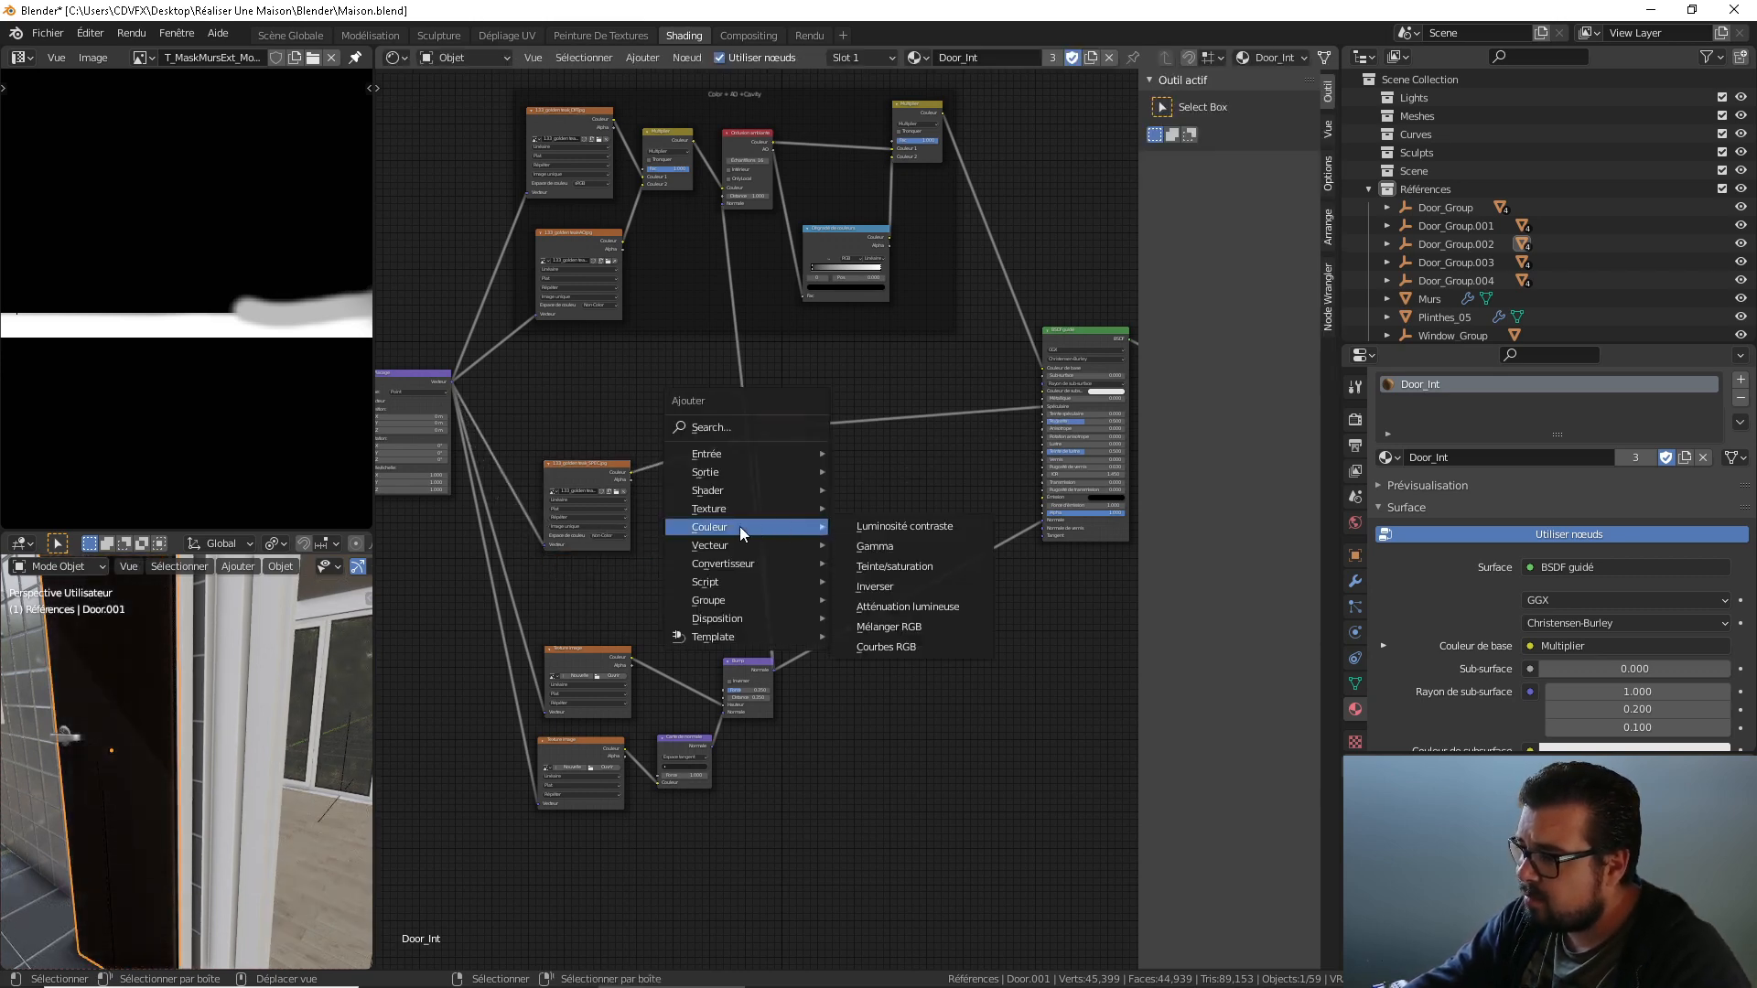
pyautogui.click(874, 587)
pyautogui.click(858, 515)
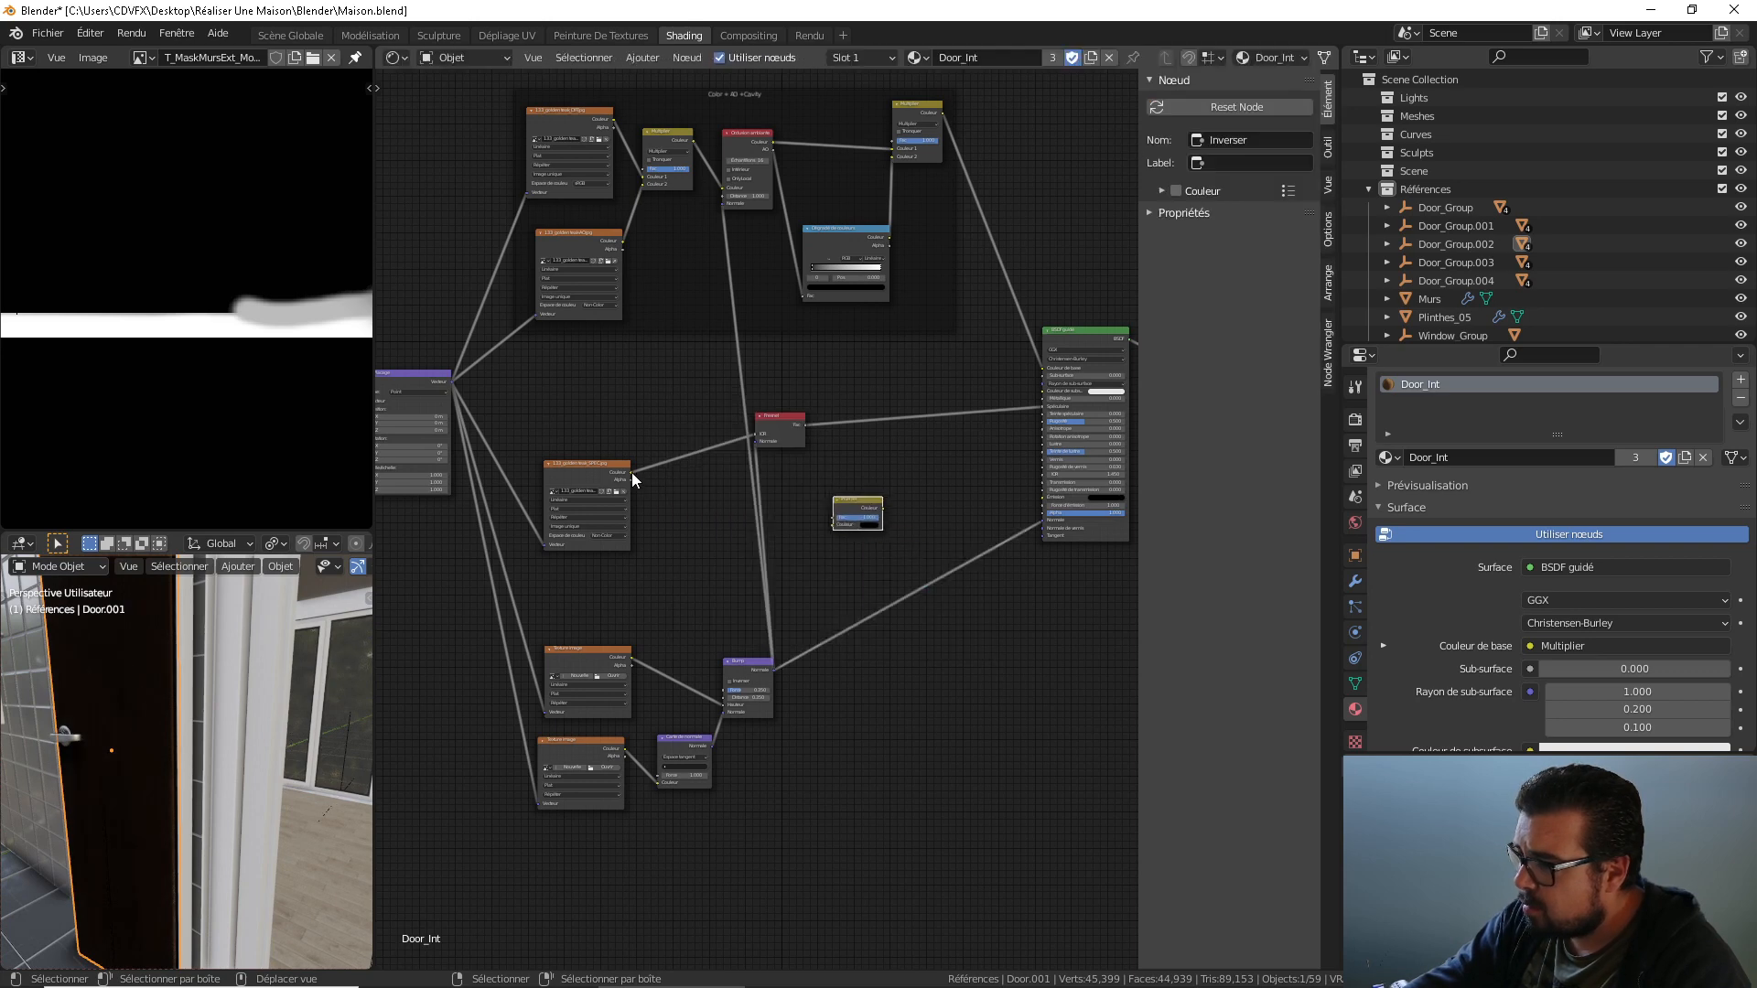
pyautogui.moveTo(629, 470); pyautogui.dragTo(829, 525)
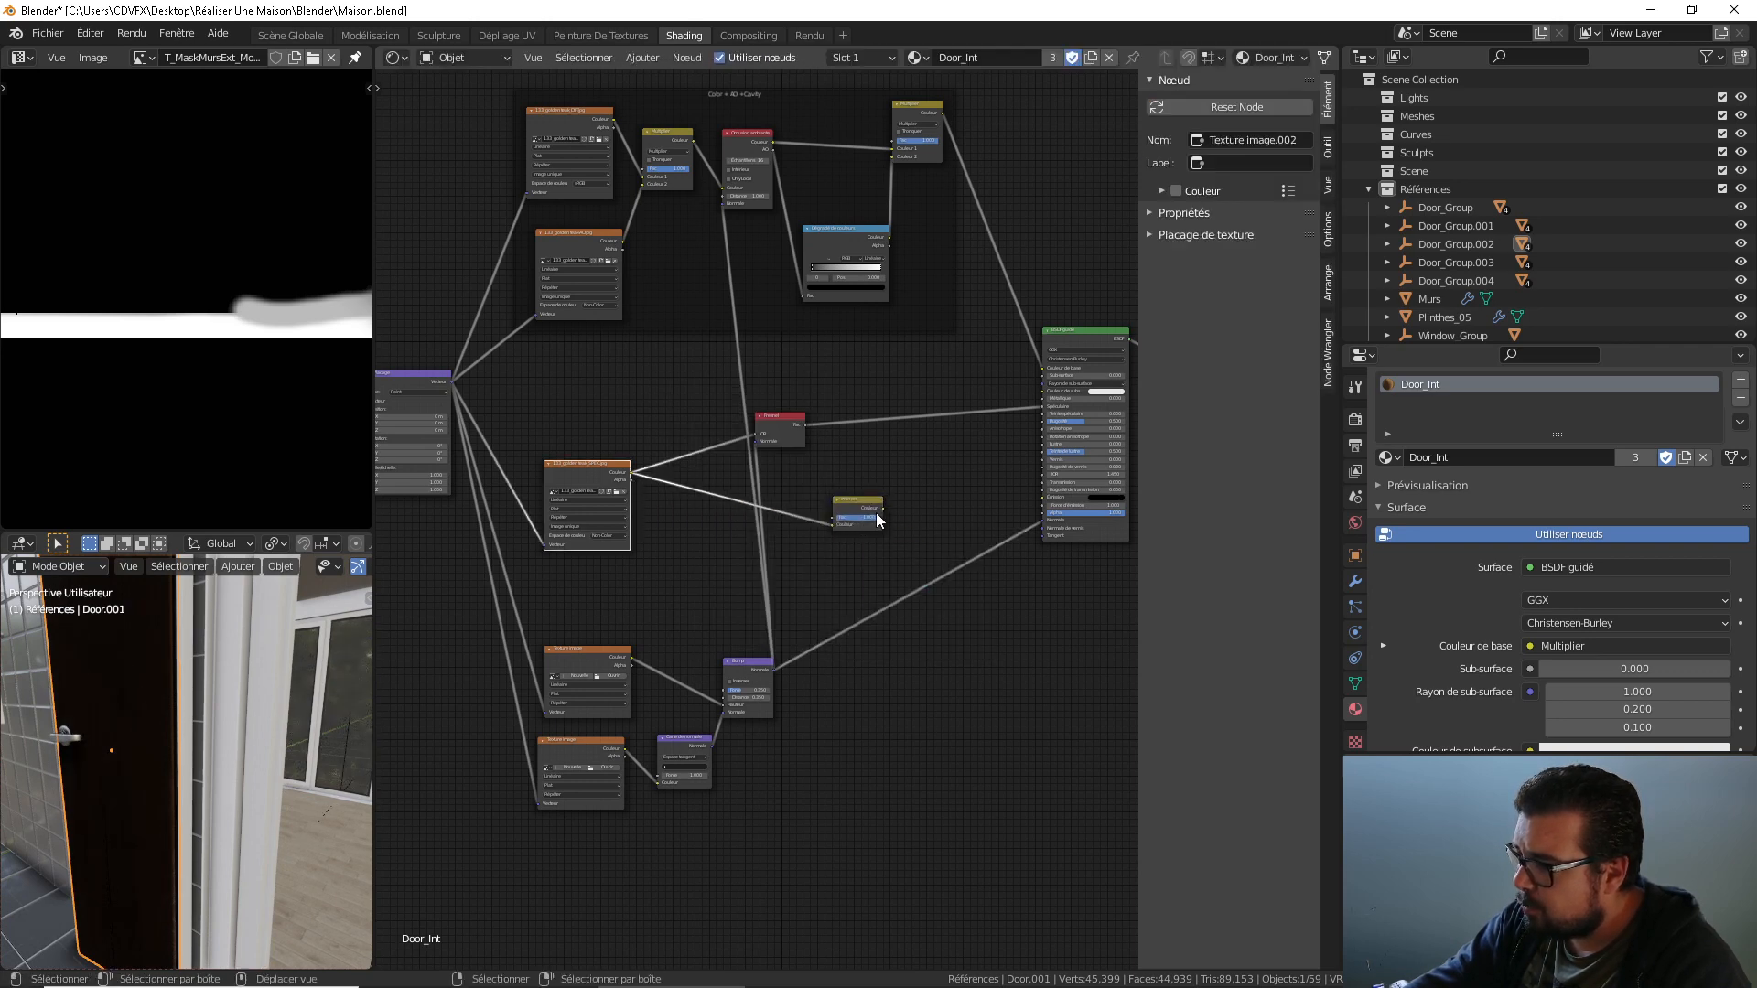
pyautogui.moveTo(880, 508); pyautogui.dragTo(1044, 421)
# Make room beside the Invert node and insert a ColorRamp on its link to the Roughness input.
pyautogui.moveTo(858, 499); pyautogui.dragTo(817, 499)
pyautogui.hotkey('shift', 'a')
pyautogui.moveTo(840, 536)
pyautogui.click(987, 565)
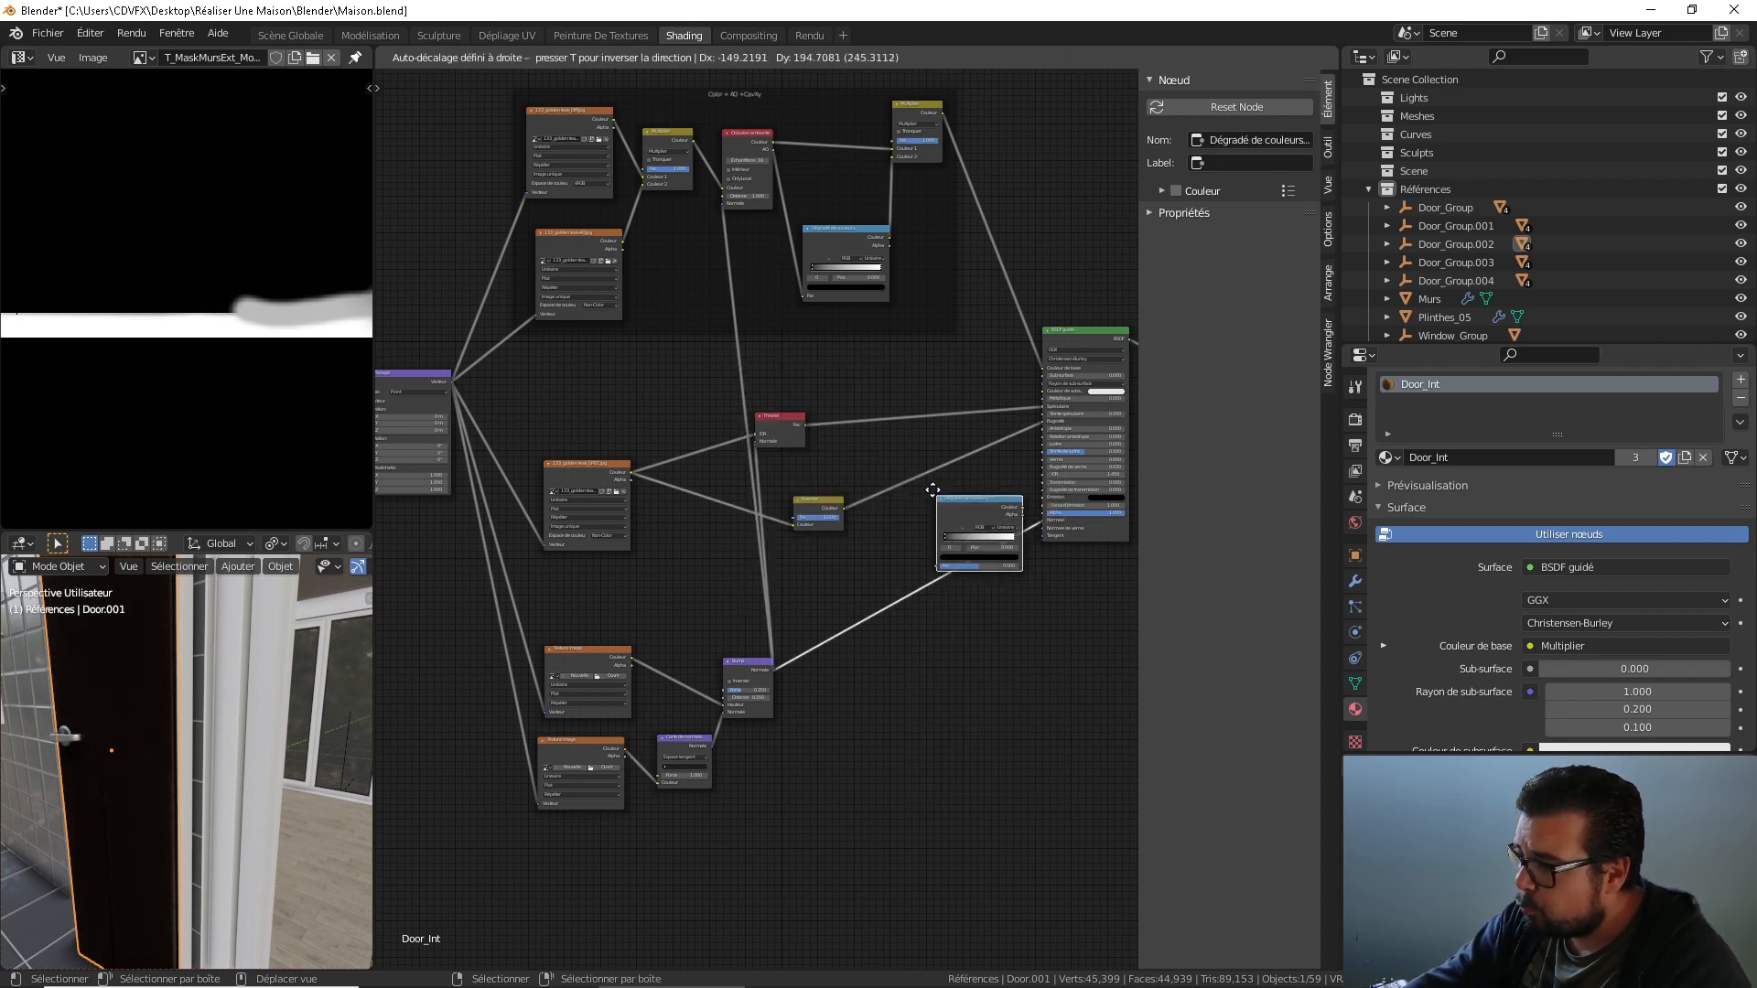
pyautogui.click(892, 455)
# Load 133_golden teak_DISPL.jpg into the image texture node feeding the Bump height and set its color space to Non-Color.
pyautogui.moveTo(679, 619); pyautogui.dragTo(700, 599, button='middle')
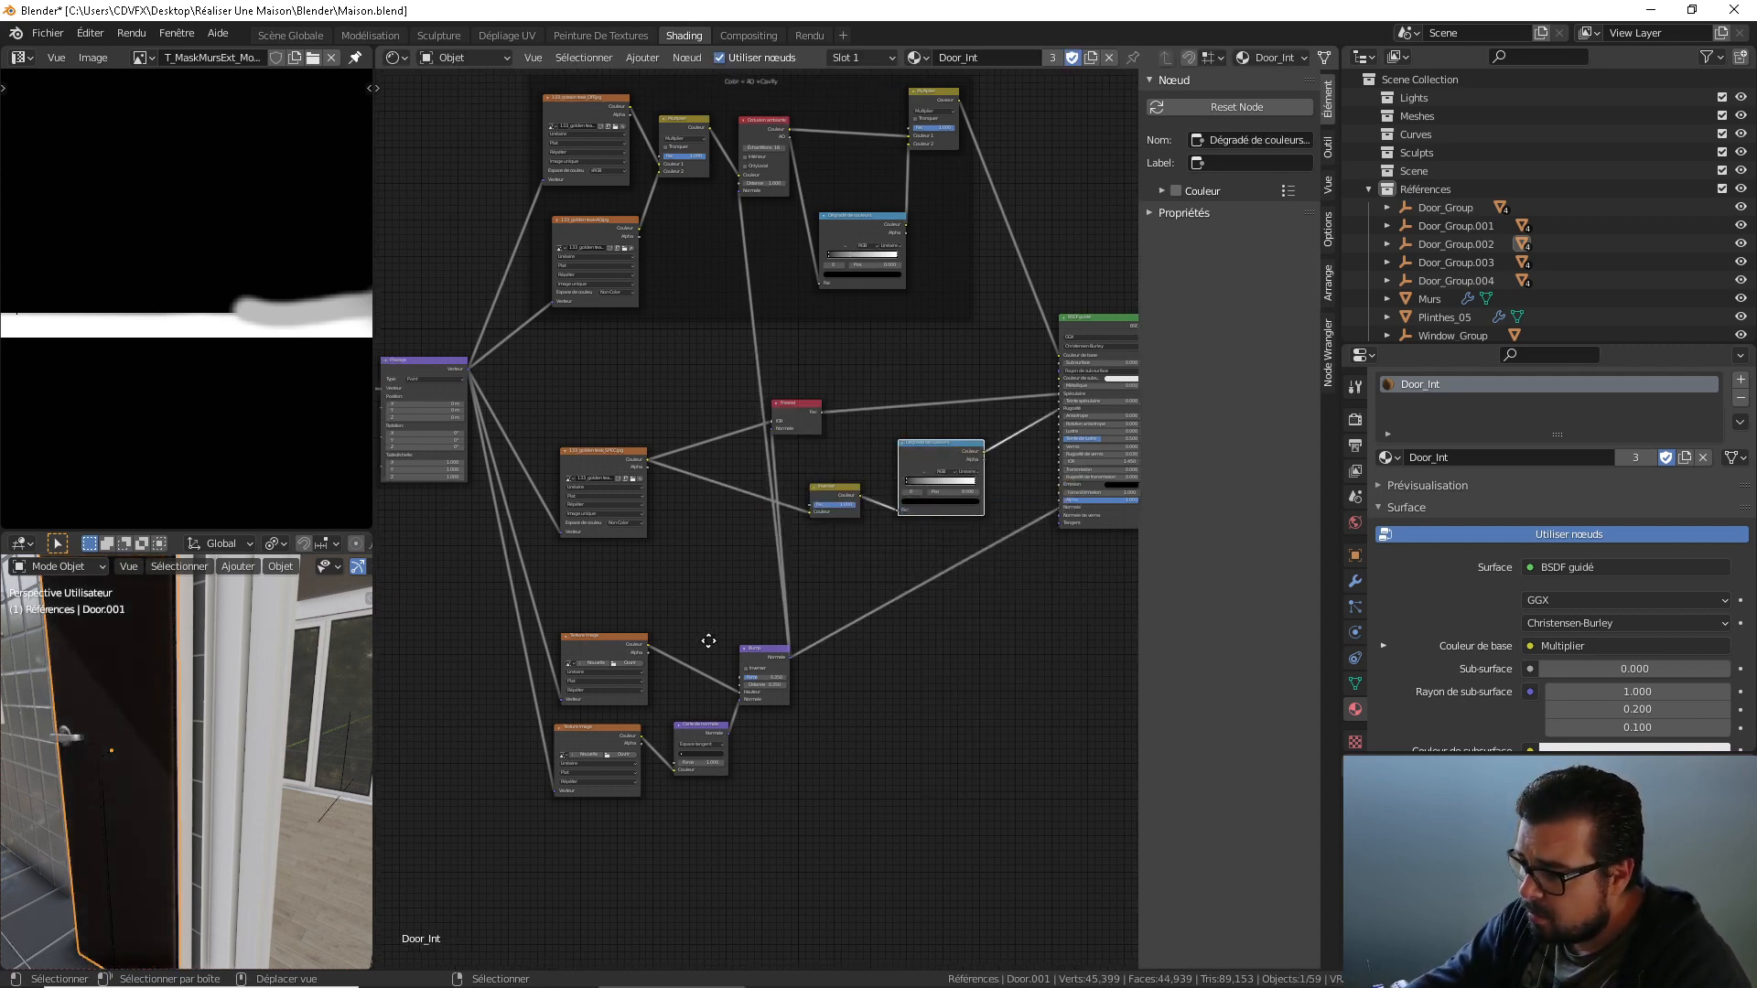
pyautogui.click(635, 653)
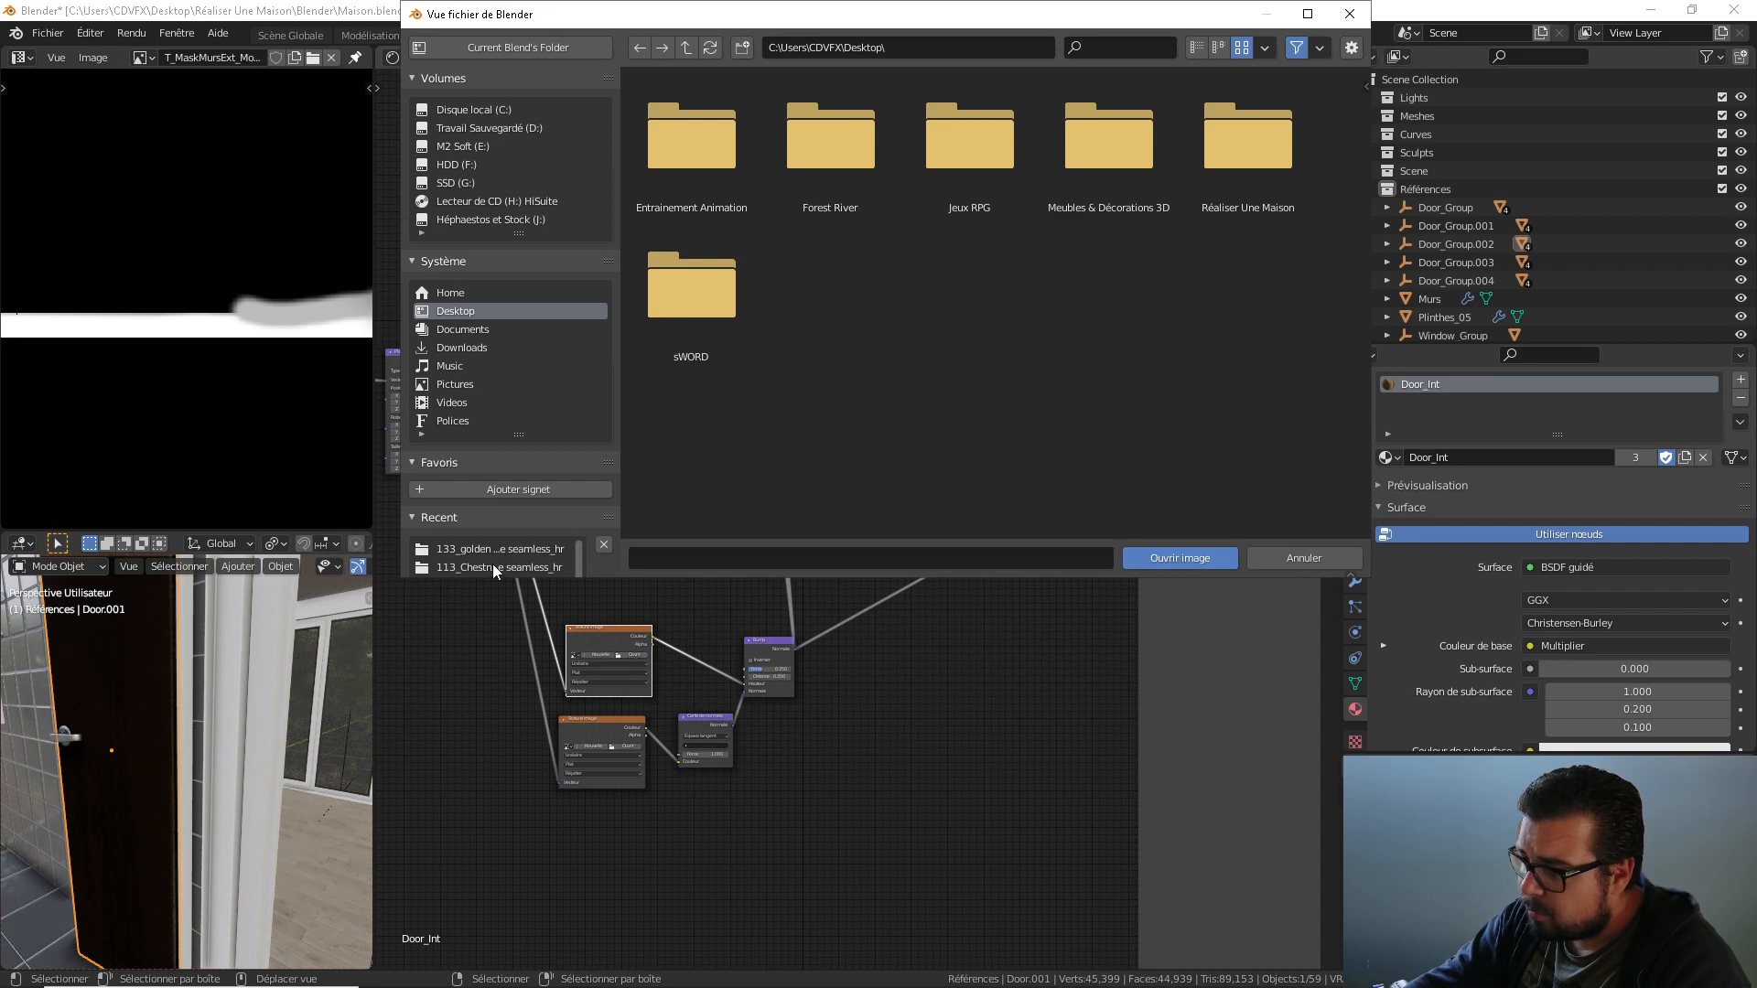
pyautogui.click(492, 566)
pyautogui.doubleClick(1135, 176)
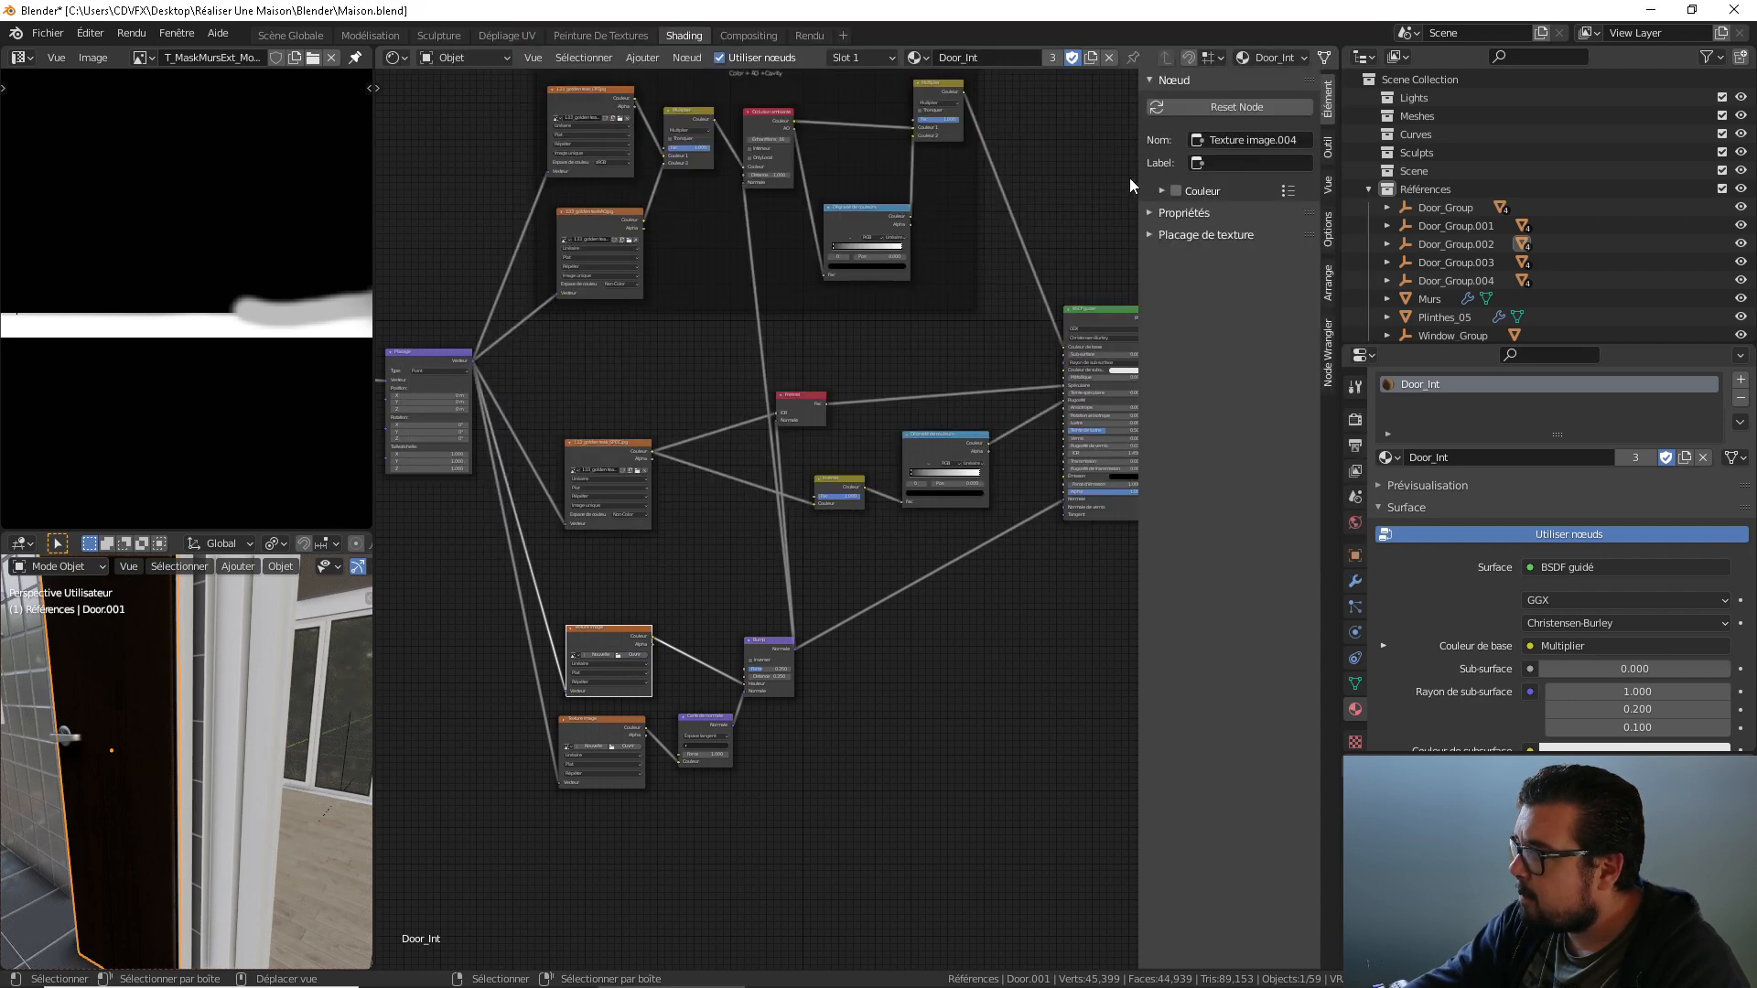
pyautogui.click(639, 699)
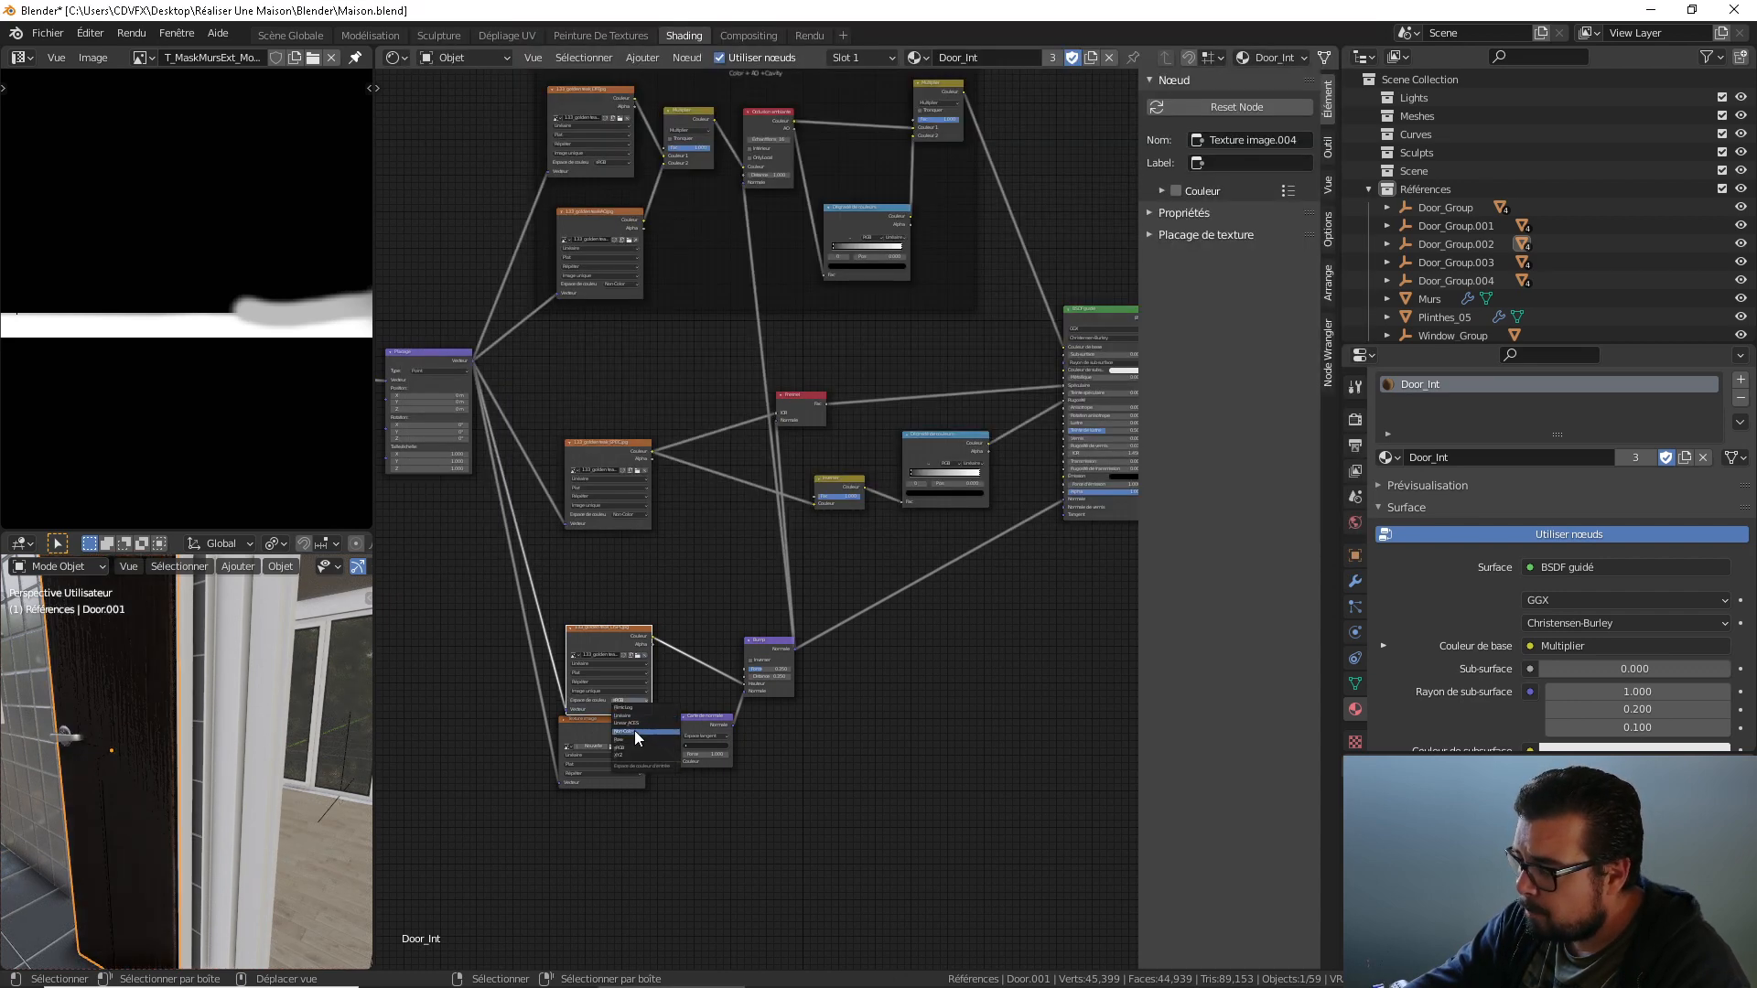
pyautogui.click(634, 730)
# Insert a ColorRamp between the DISPL texture and the Bump node and add a stop at position 0.500.
pyautogui.hotkey('shift', 'a')
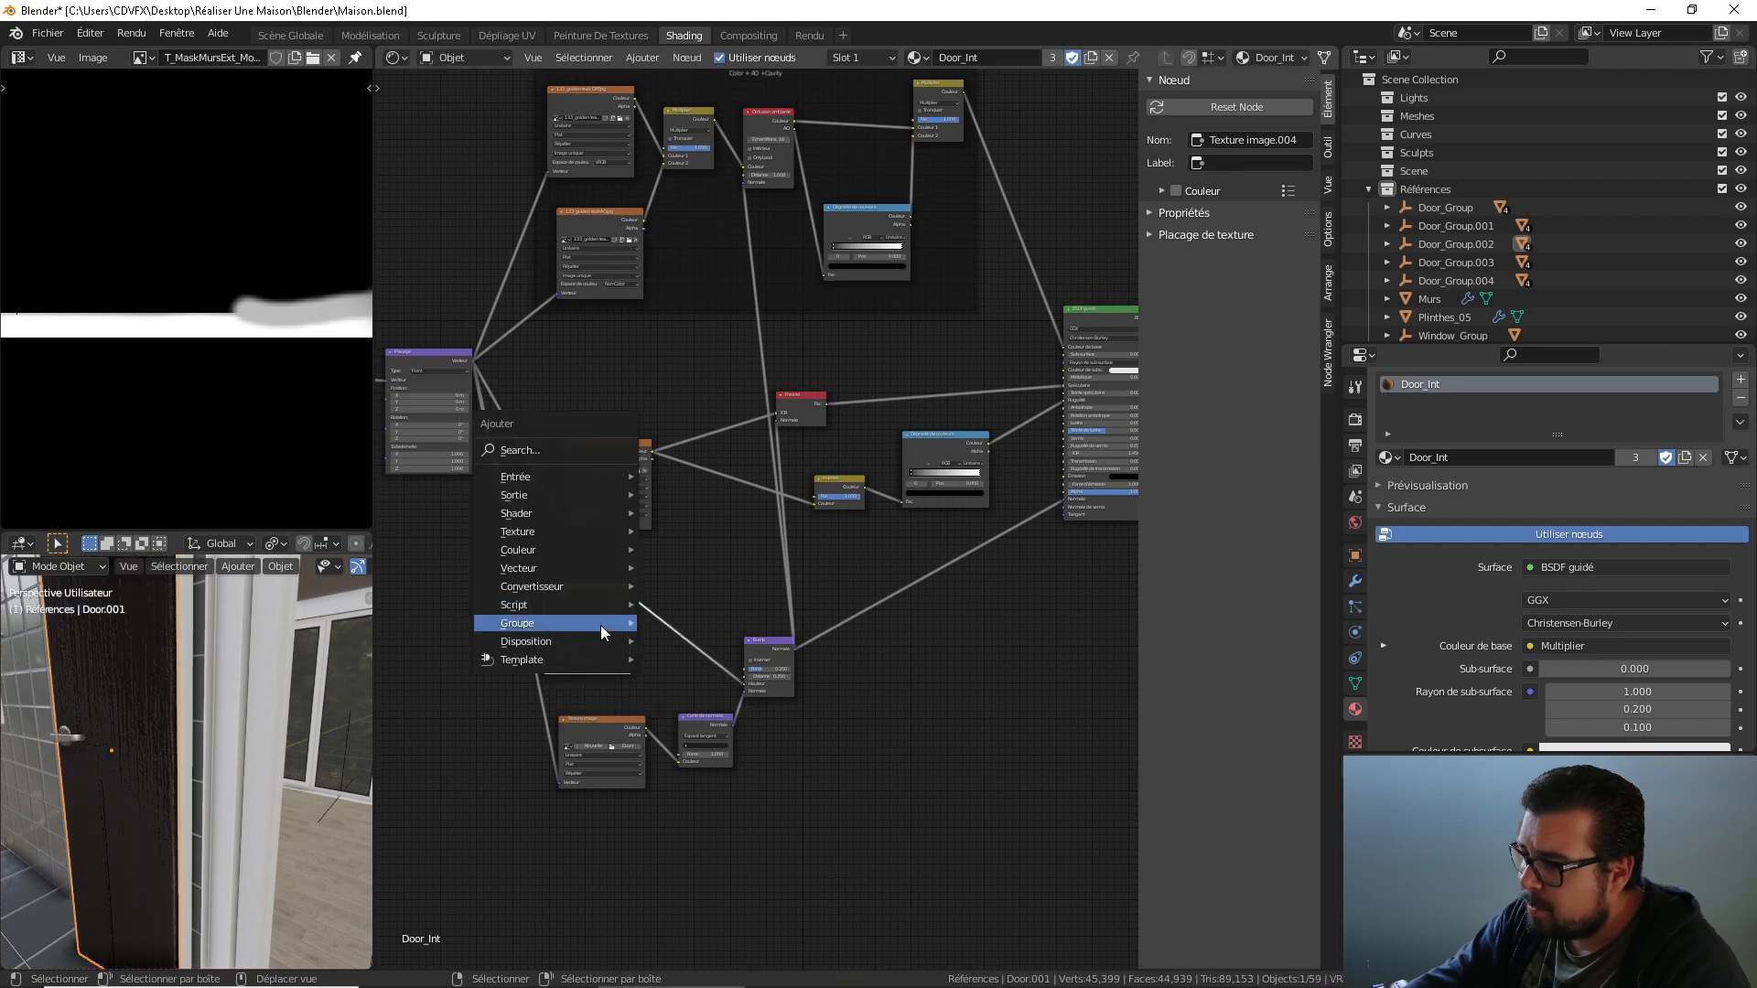
pyautogui.moveTo(562, 582)
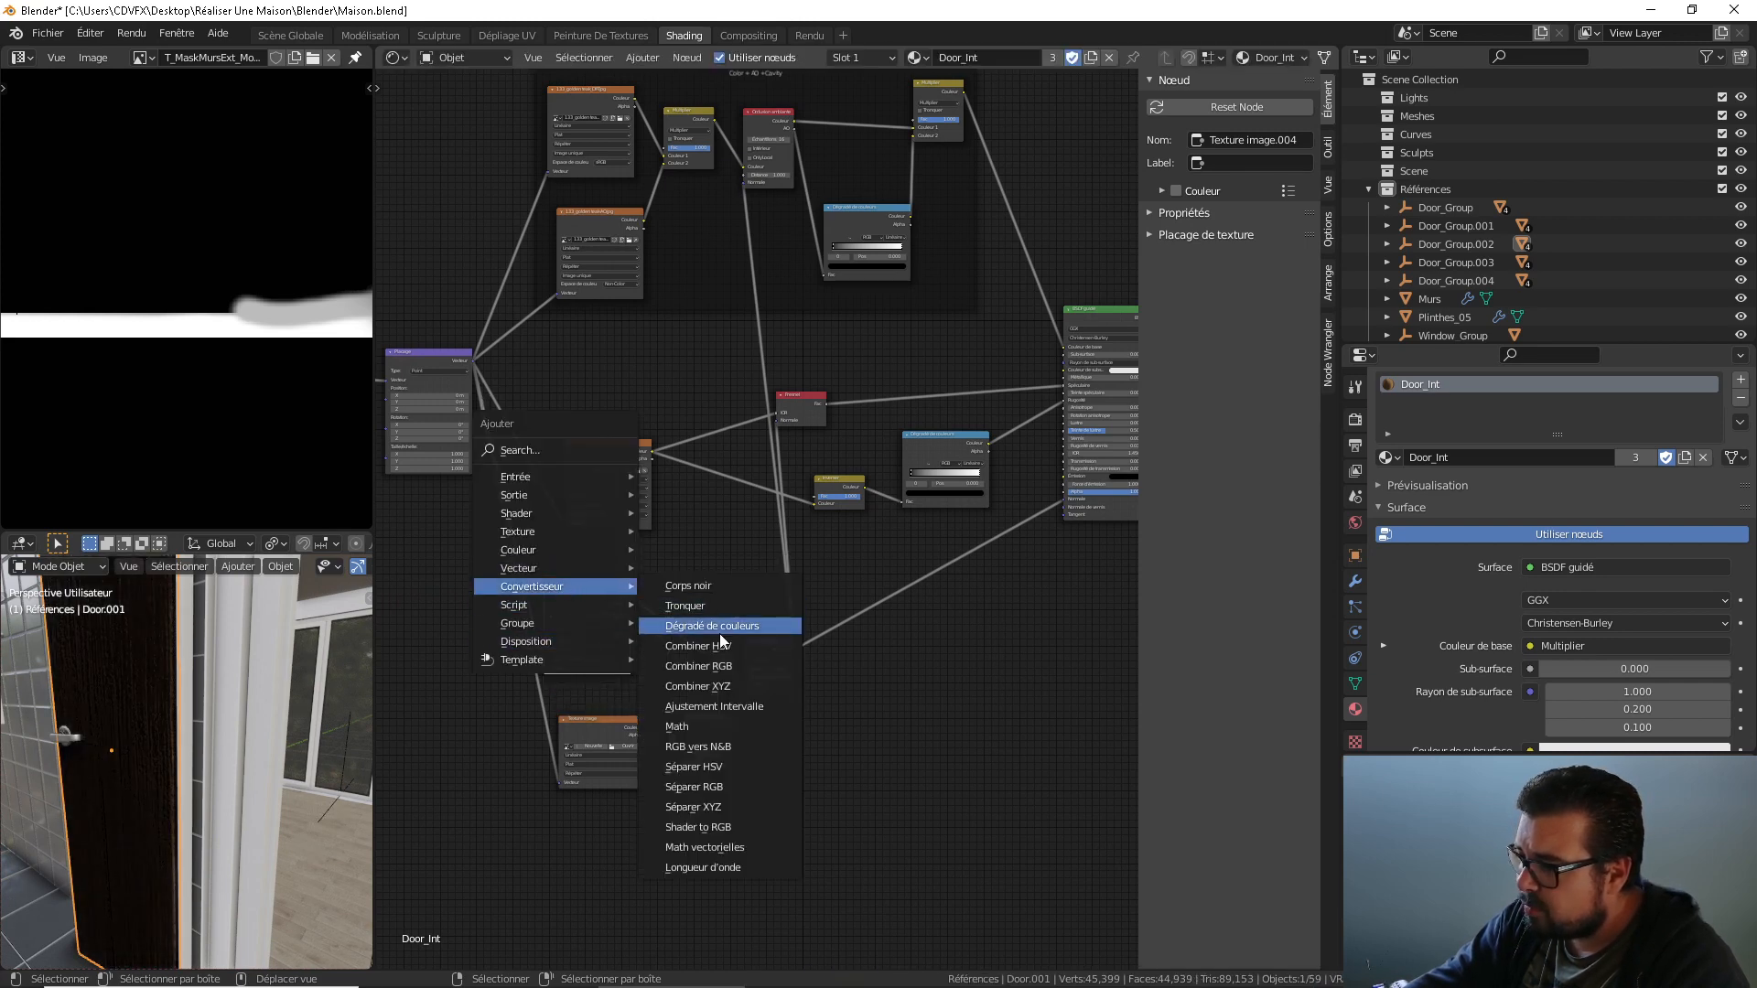
pyautogui.click(719, 633)
pyautogui.click(714, 615)
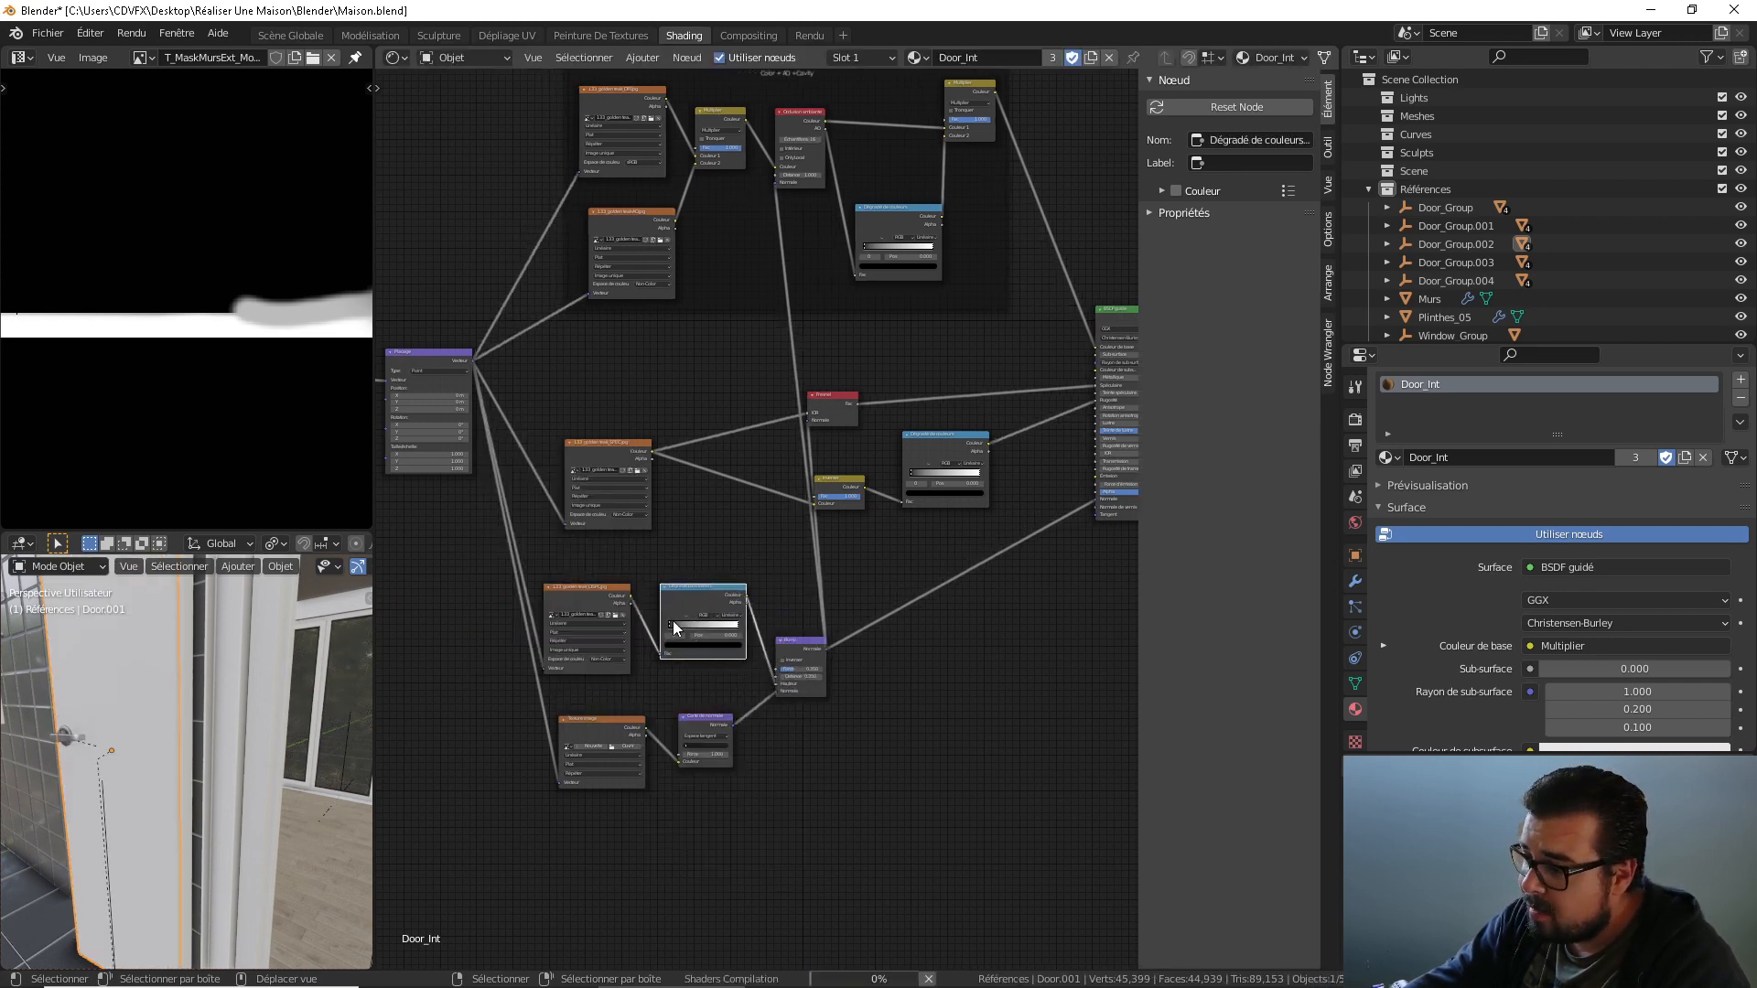
pyautogui.scroll(2, 672, 623)
pyautogui.click(624, 662)
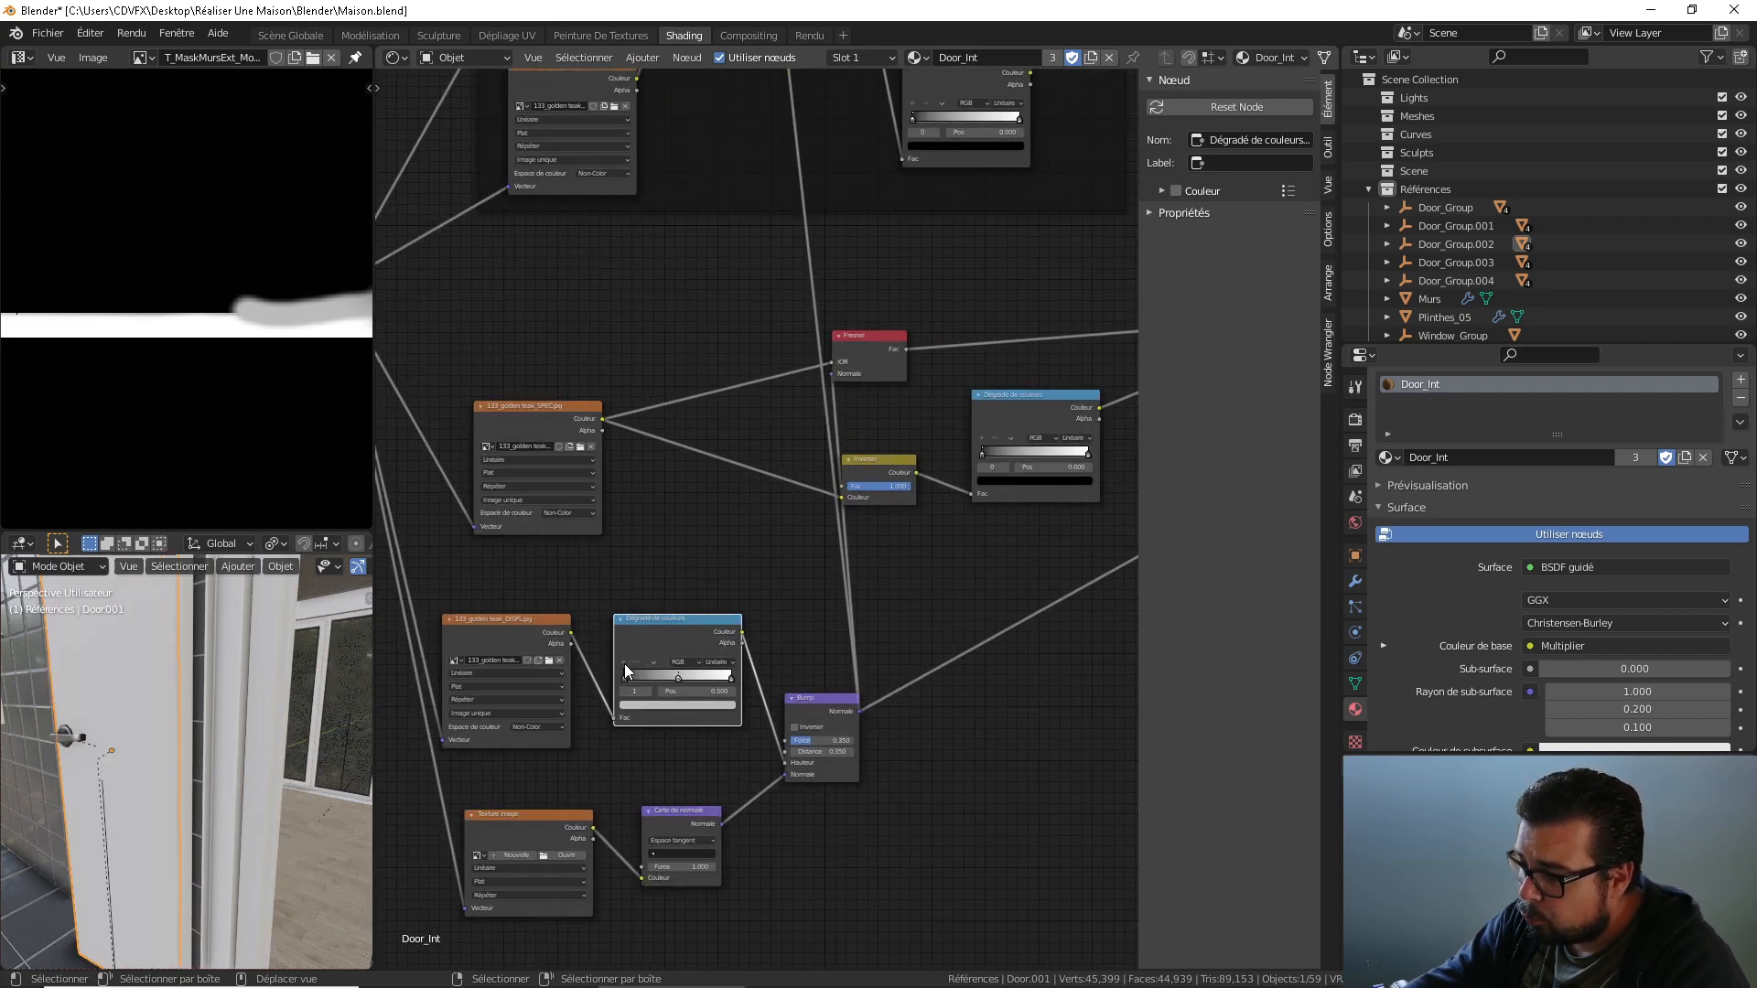
# Load 133_golden teak_NORM.jpg into the image texture feeding the Normal Map node and set its color space to Non-Color.
pyautogui.moveTo(590, 840); pyautogui.dragTo(659, 738, button='middle')
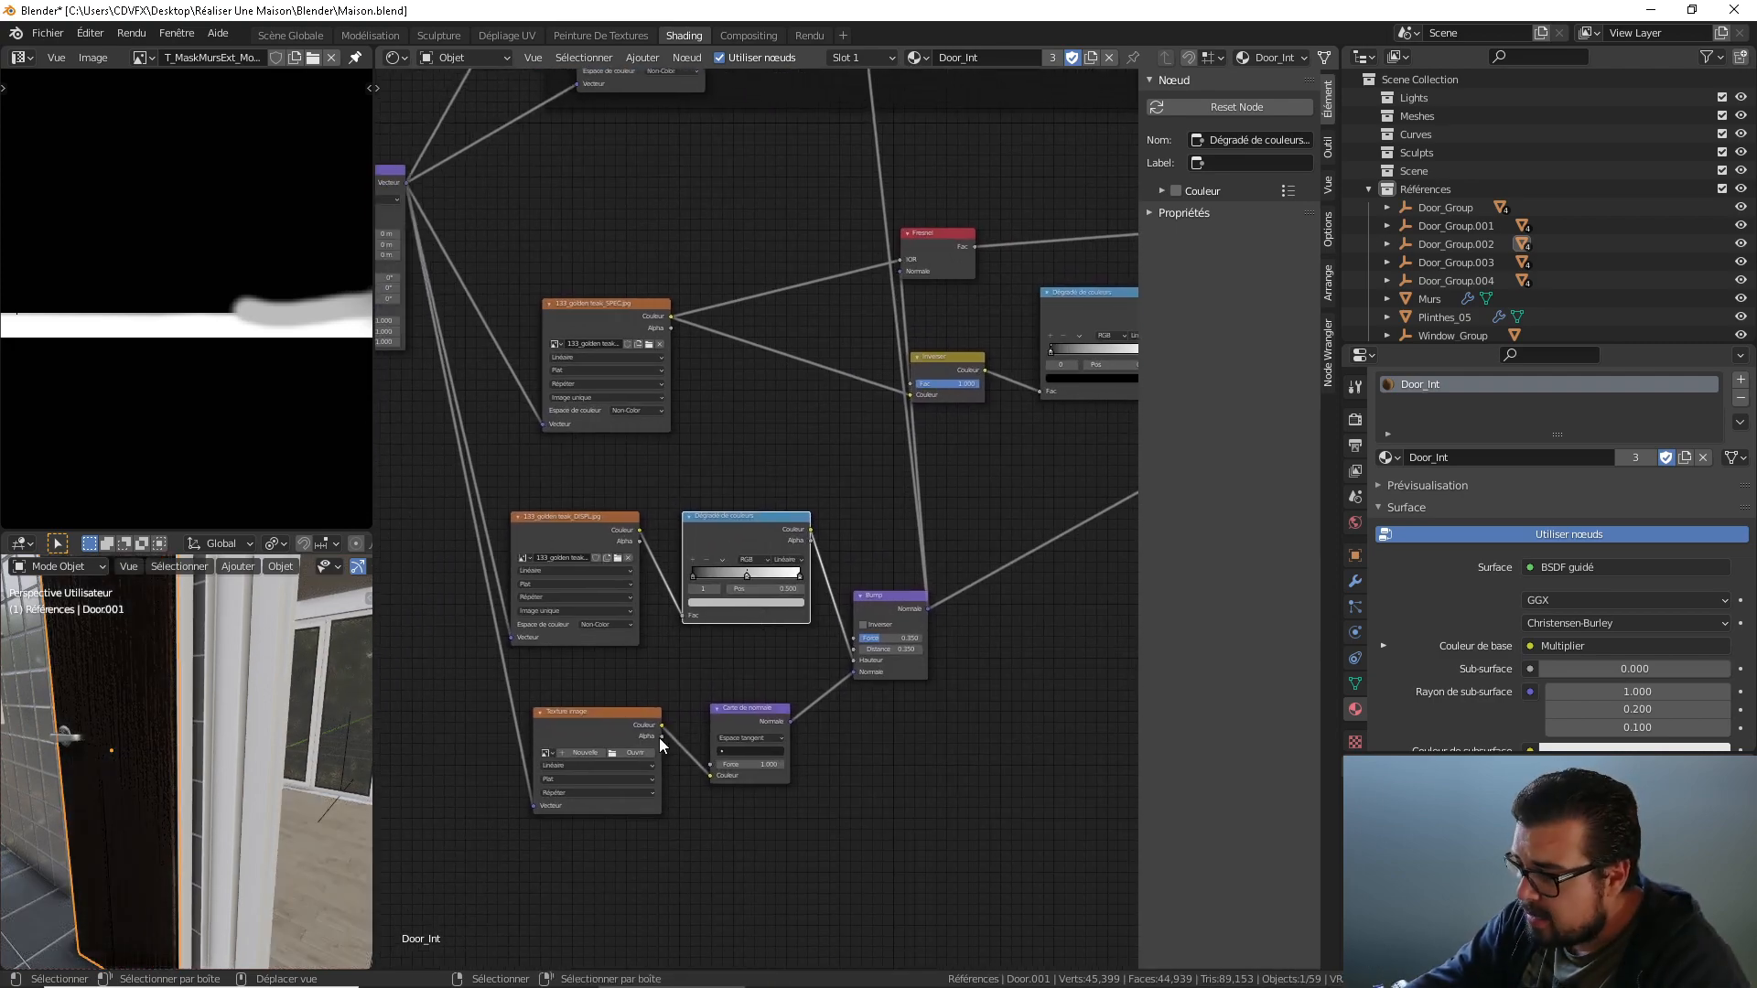
pyautogui.click(632, 753)
pyautogui.click(507, 553)
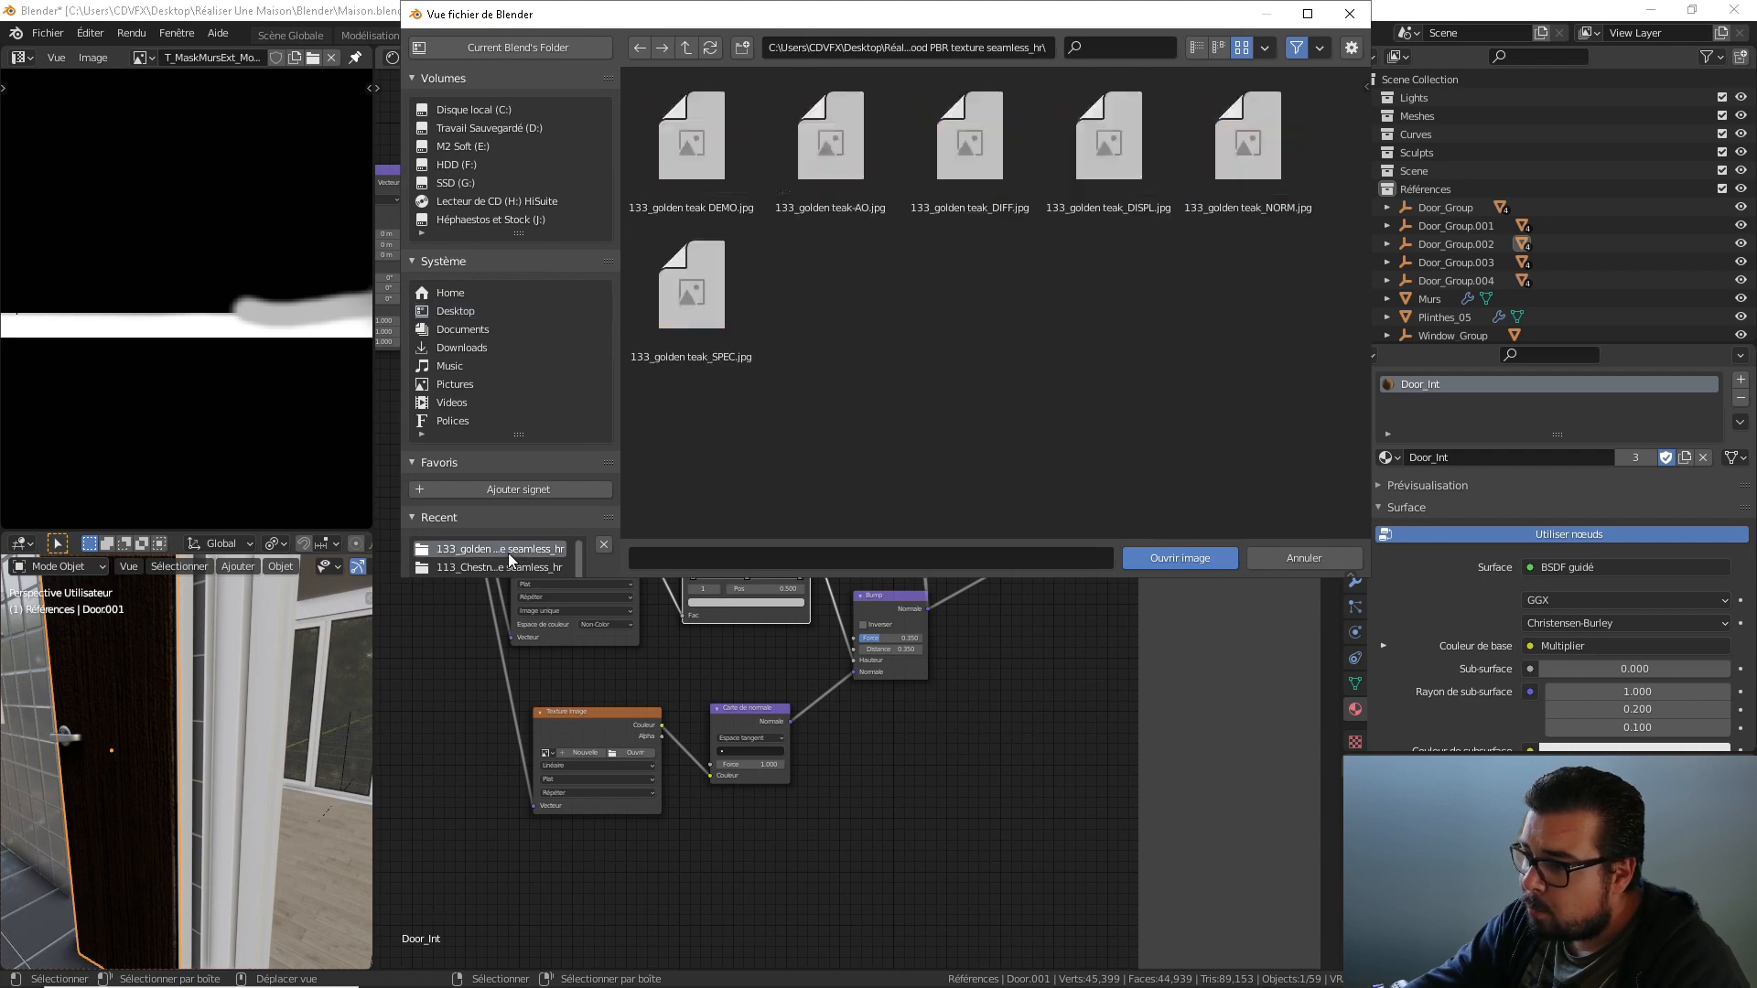
pyautogui.doubleClick(1227, 189)
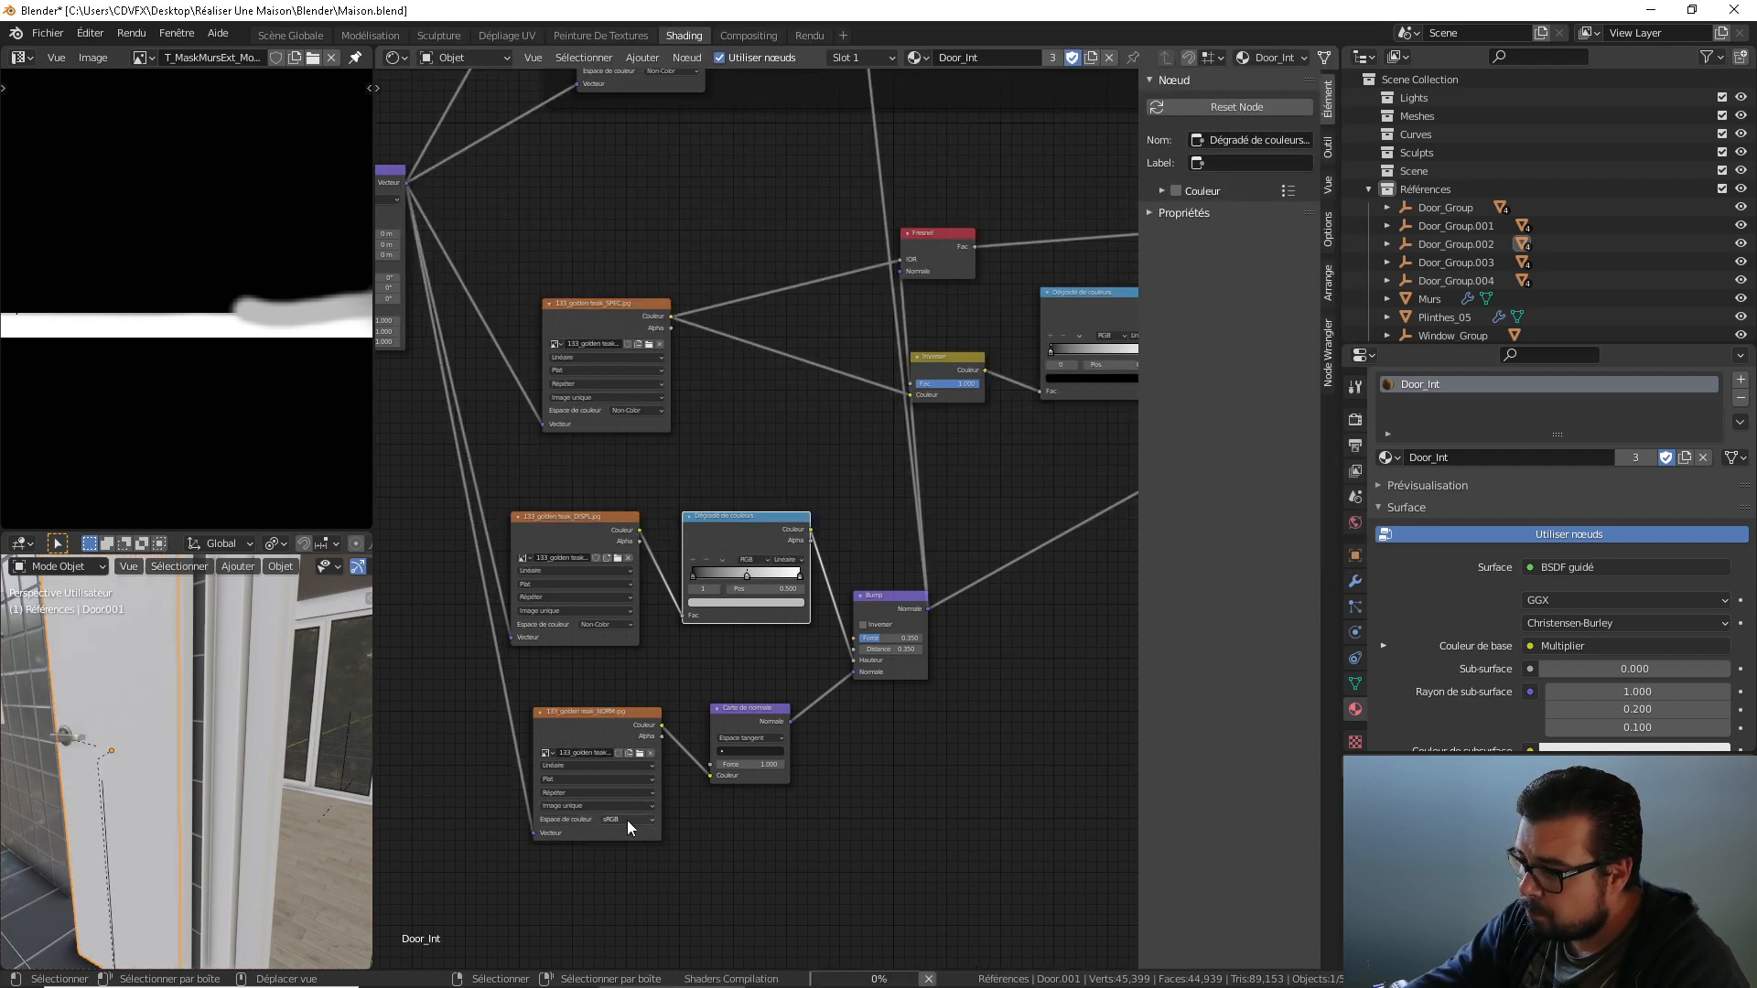
pyautogui.click(627, 819)
pyautogui.click(635, 864)
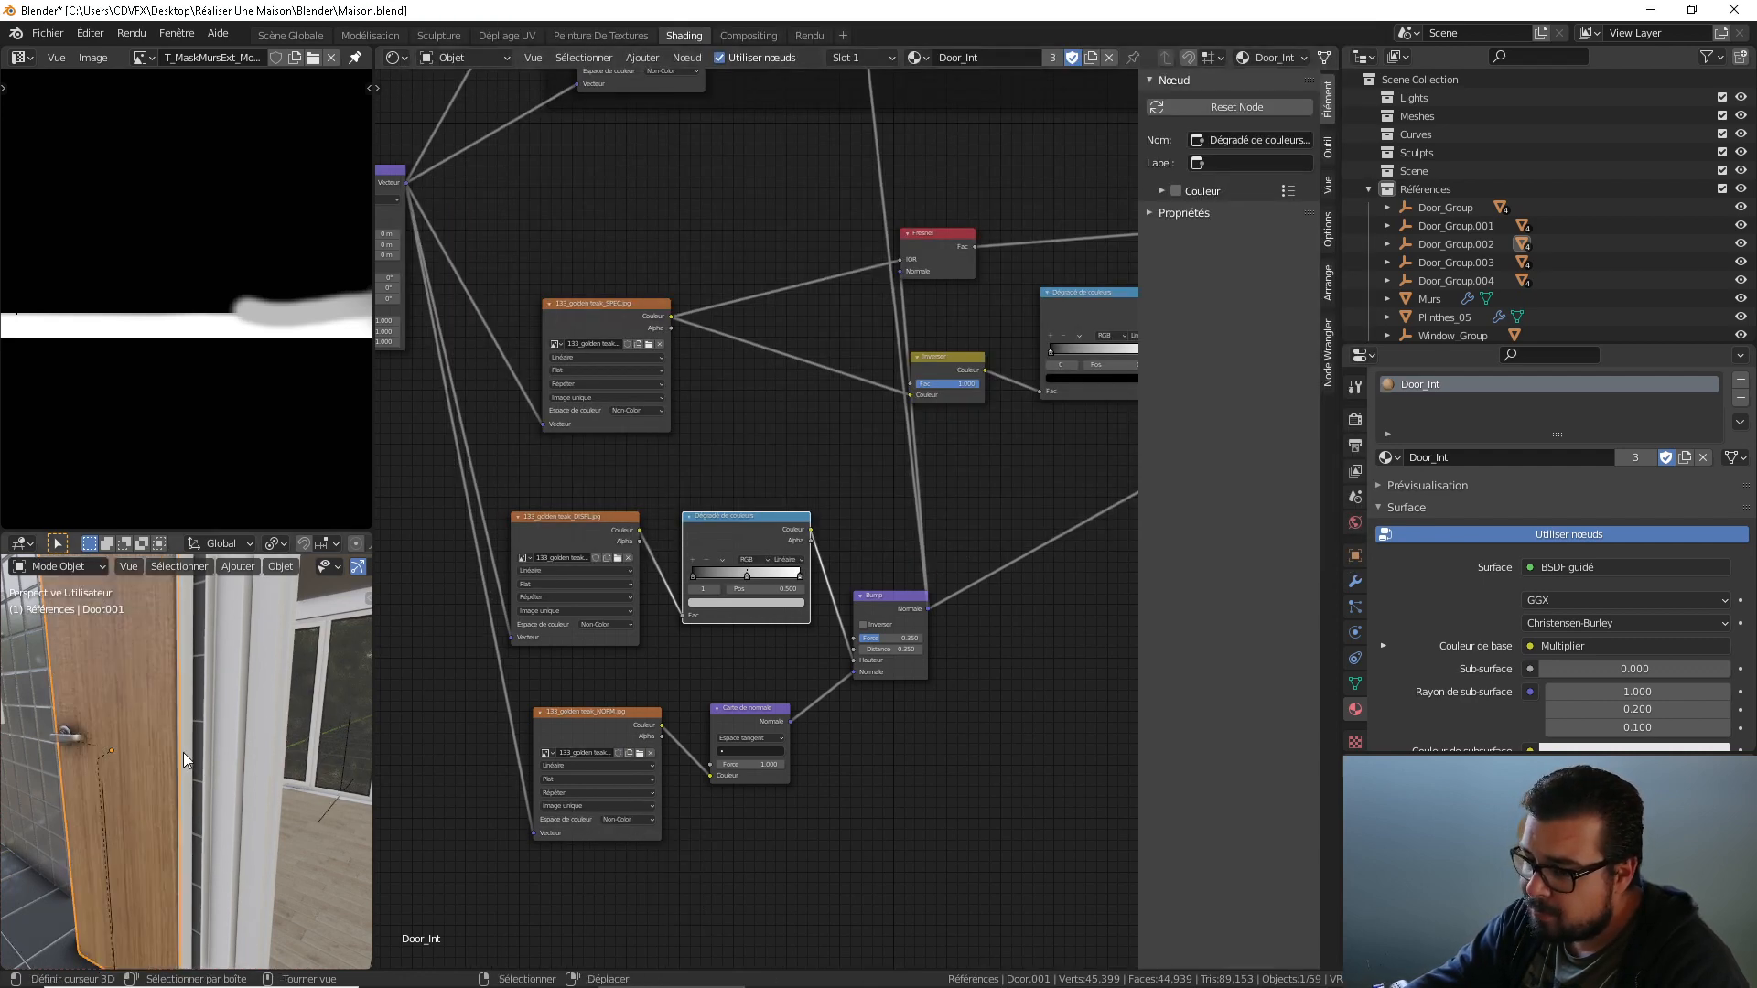
# Frame the door closely and set the Mapping node's X and Y scale to 2.
pyautogui.moveTo(90, 744); pyautogui.dragTo(233, 793, button='middle')
pyautogui.scroll(3, 256, 774)
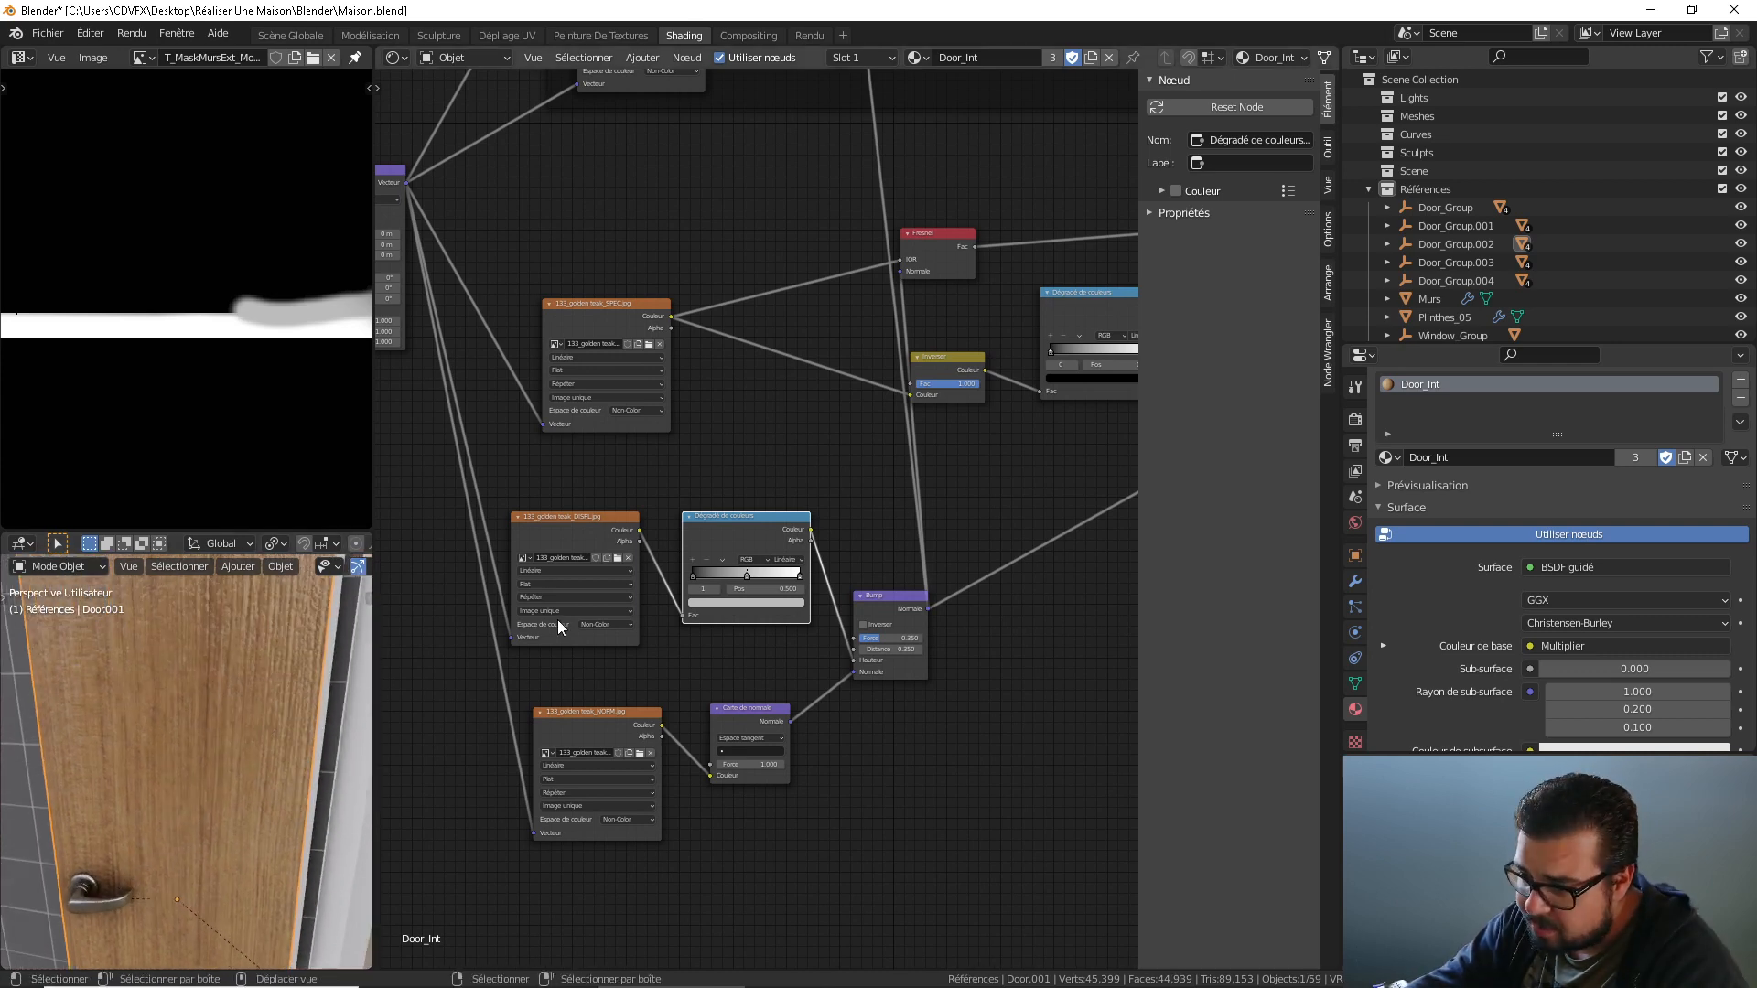
pyautogui.moveTo(557, 618); pyautogui.dragTo(775, 677, button='middle')
pyautogui.moveTo(560, 503); pyautogui.dragTo(595, 679, button='middle')
pyautogui.scroll(5, 632, 645)
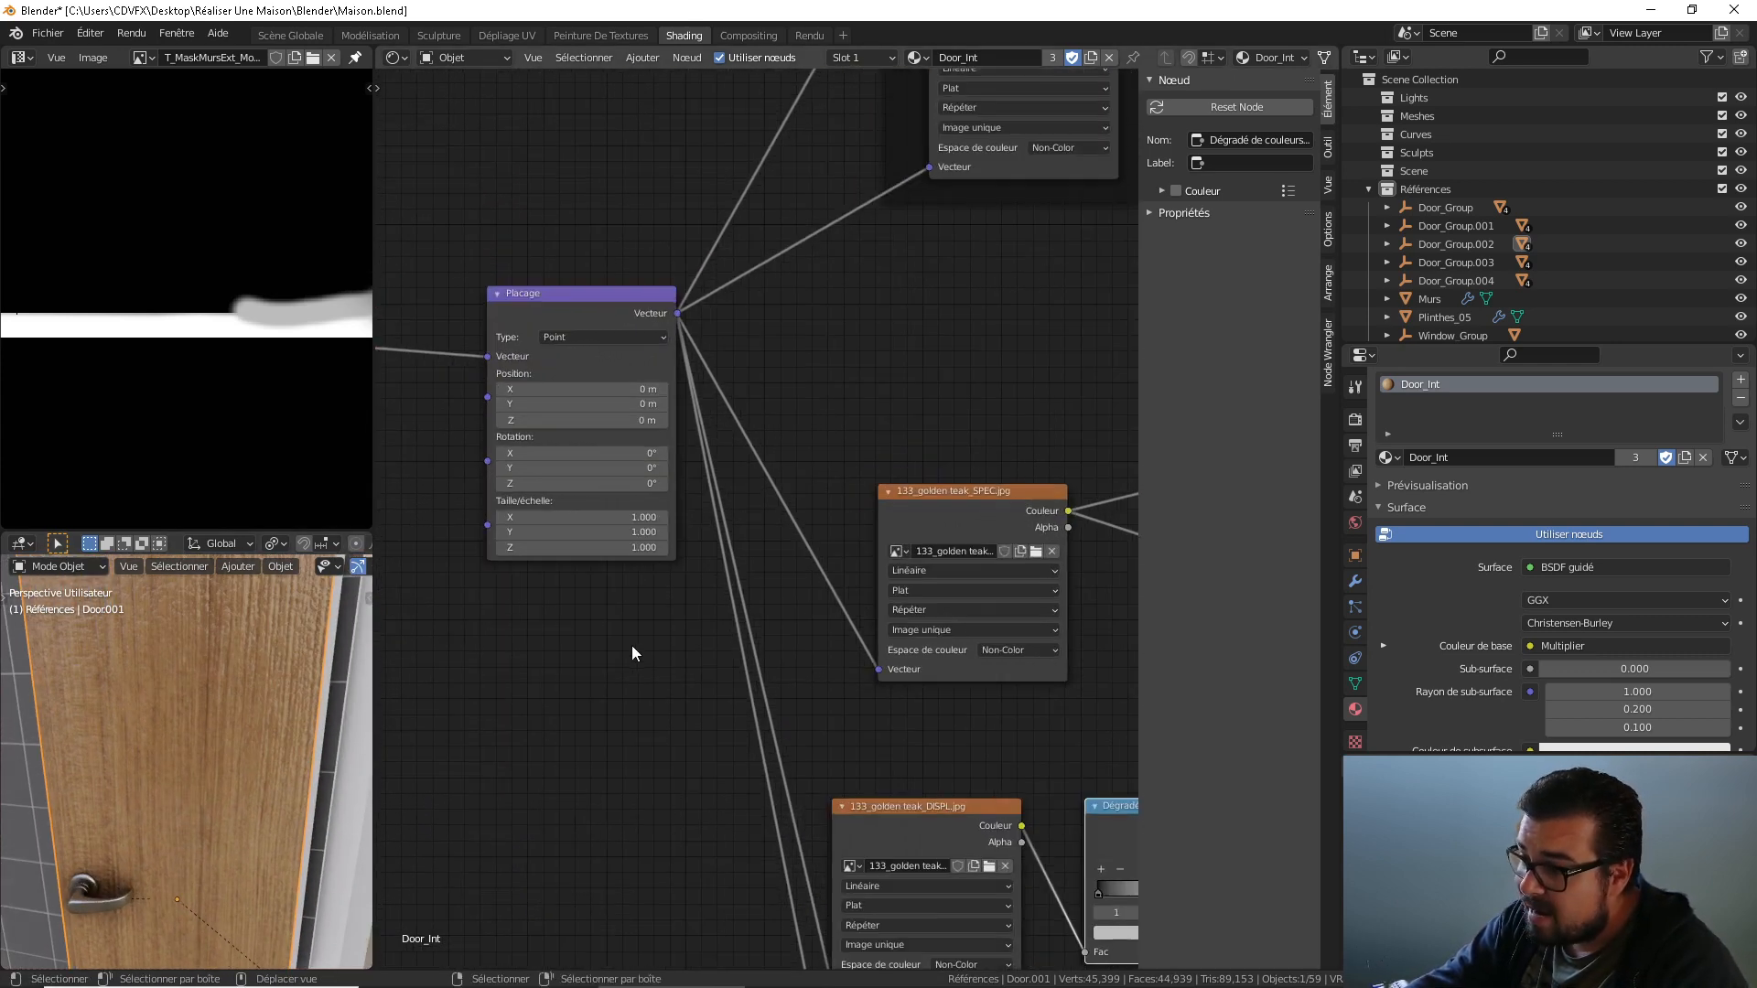
pyautogui.click(623, 516)
pyautogui.write('2')
pyautogui.press('Return')
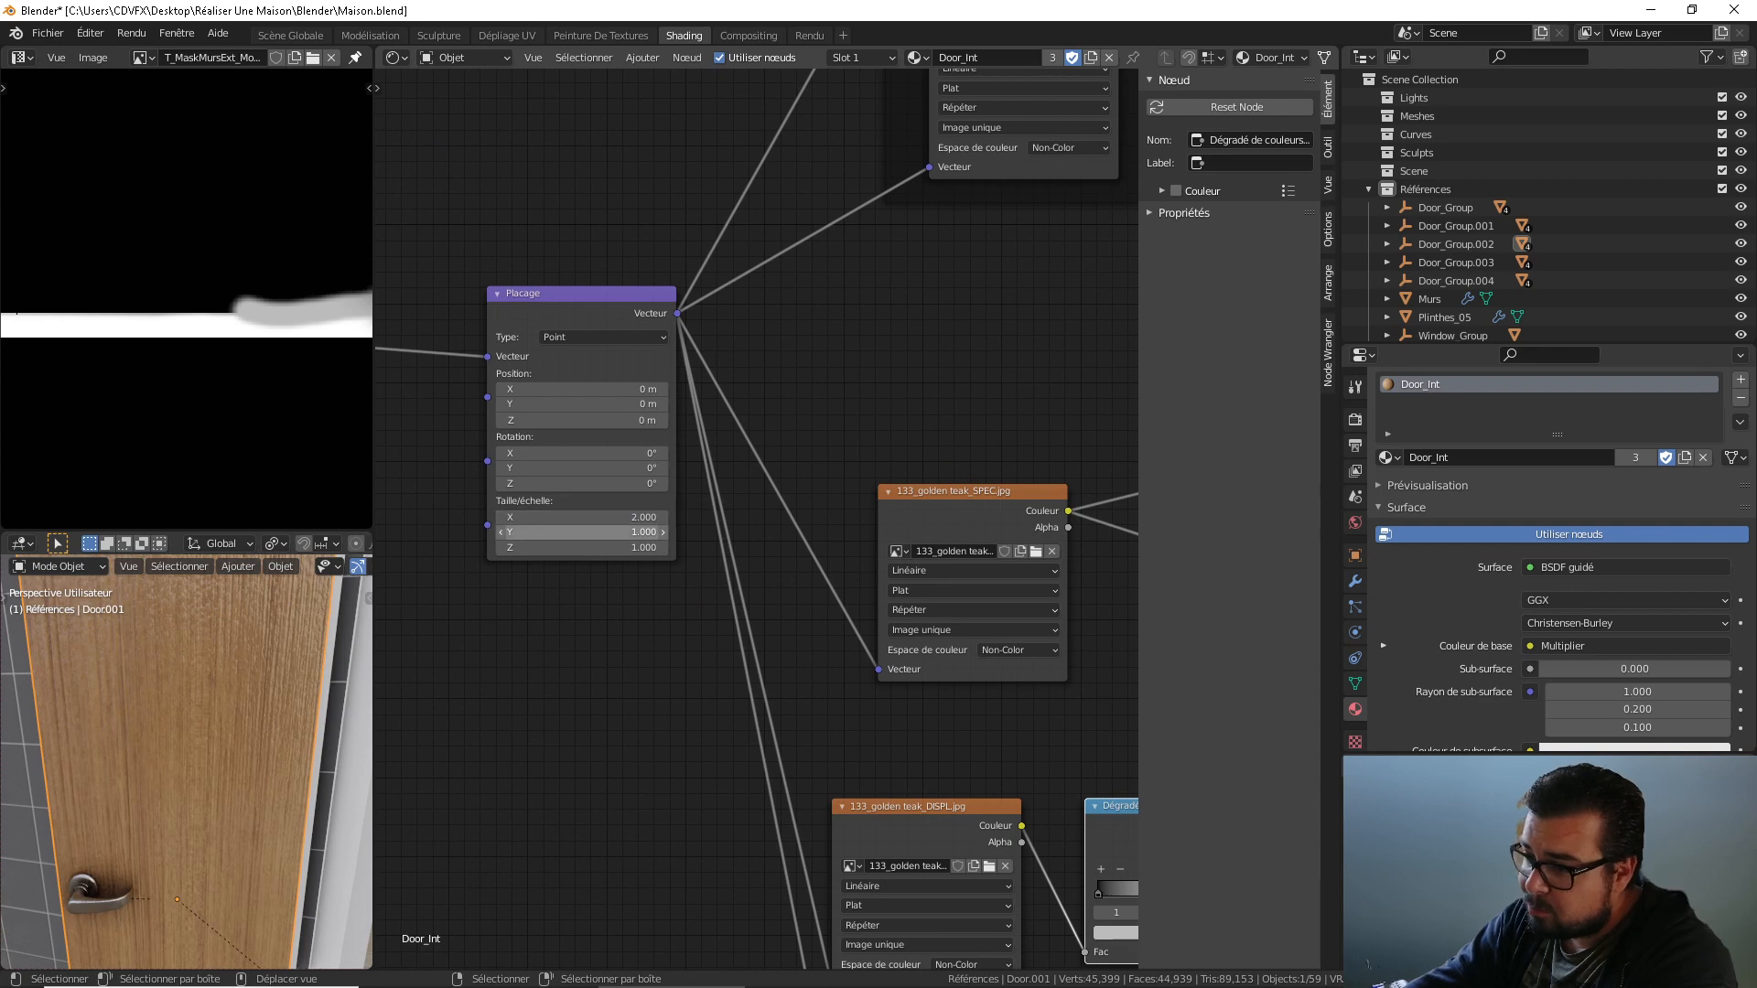
pyautogui.click(622, 531)
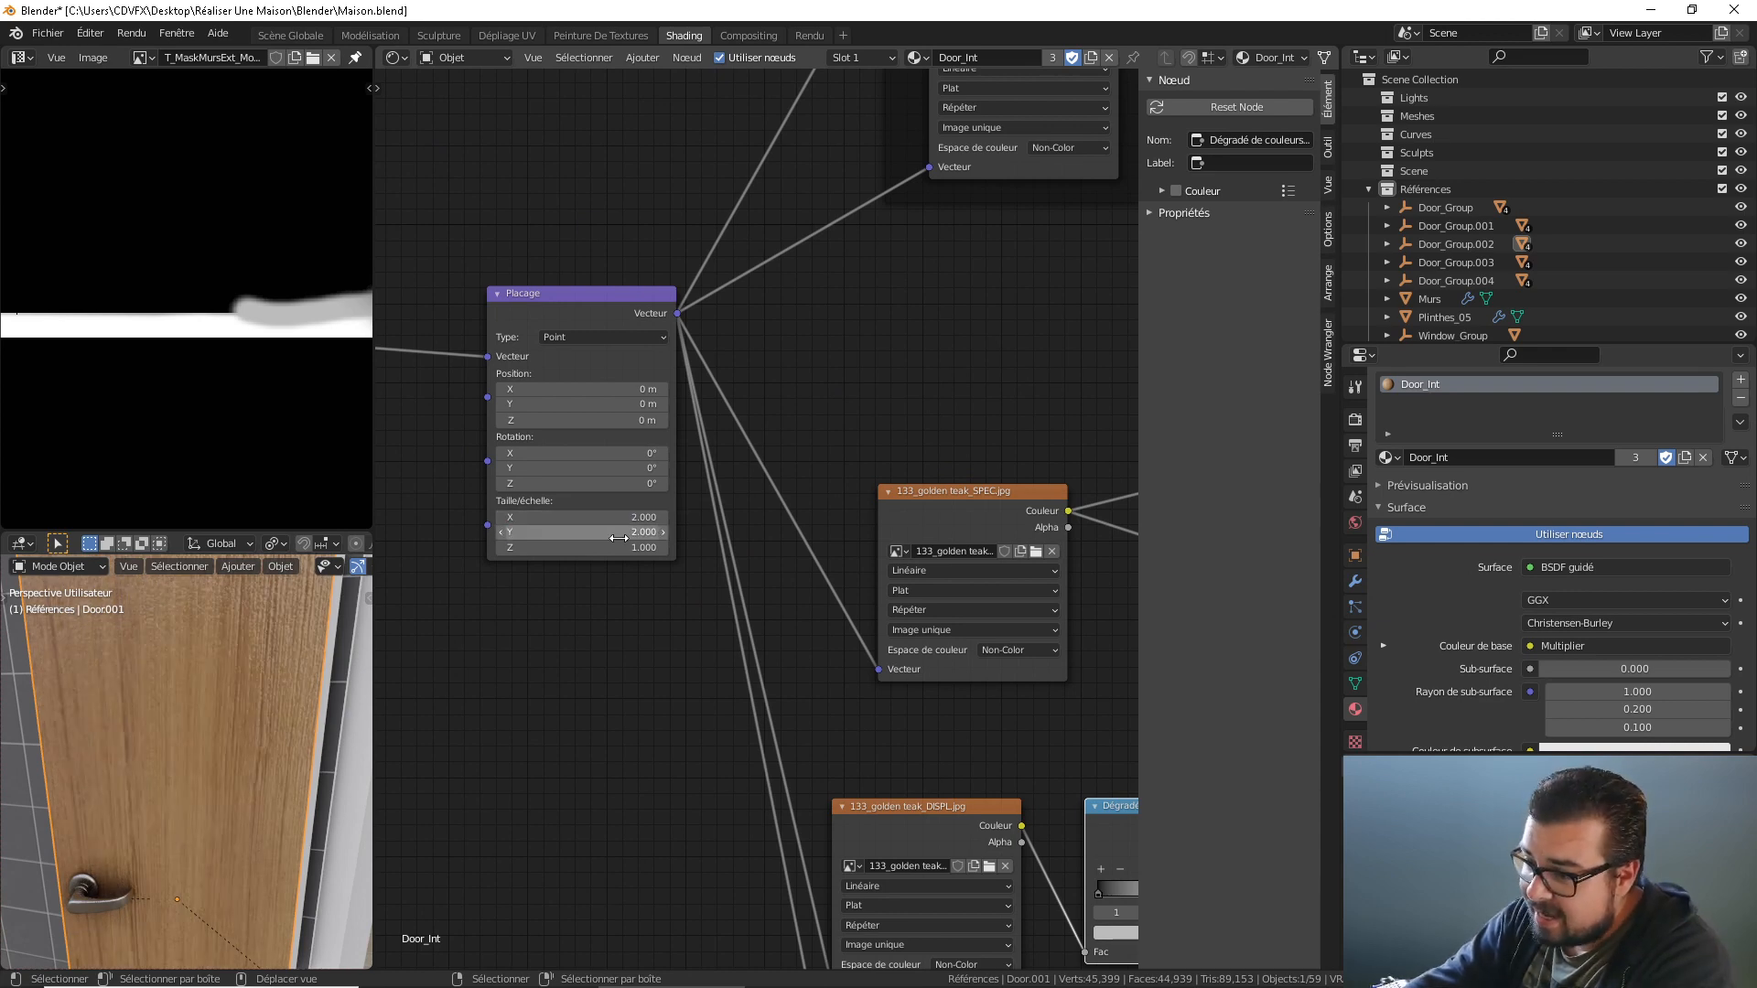
# Try an X and Y scale of 3 in the Mapping node, viewing the door grain closer.
pyautogui.scroll(1, 158, 703)
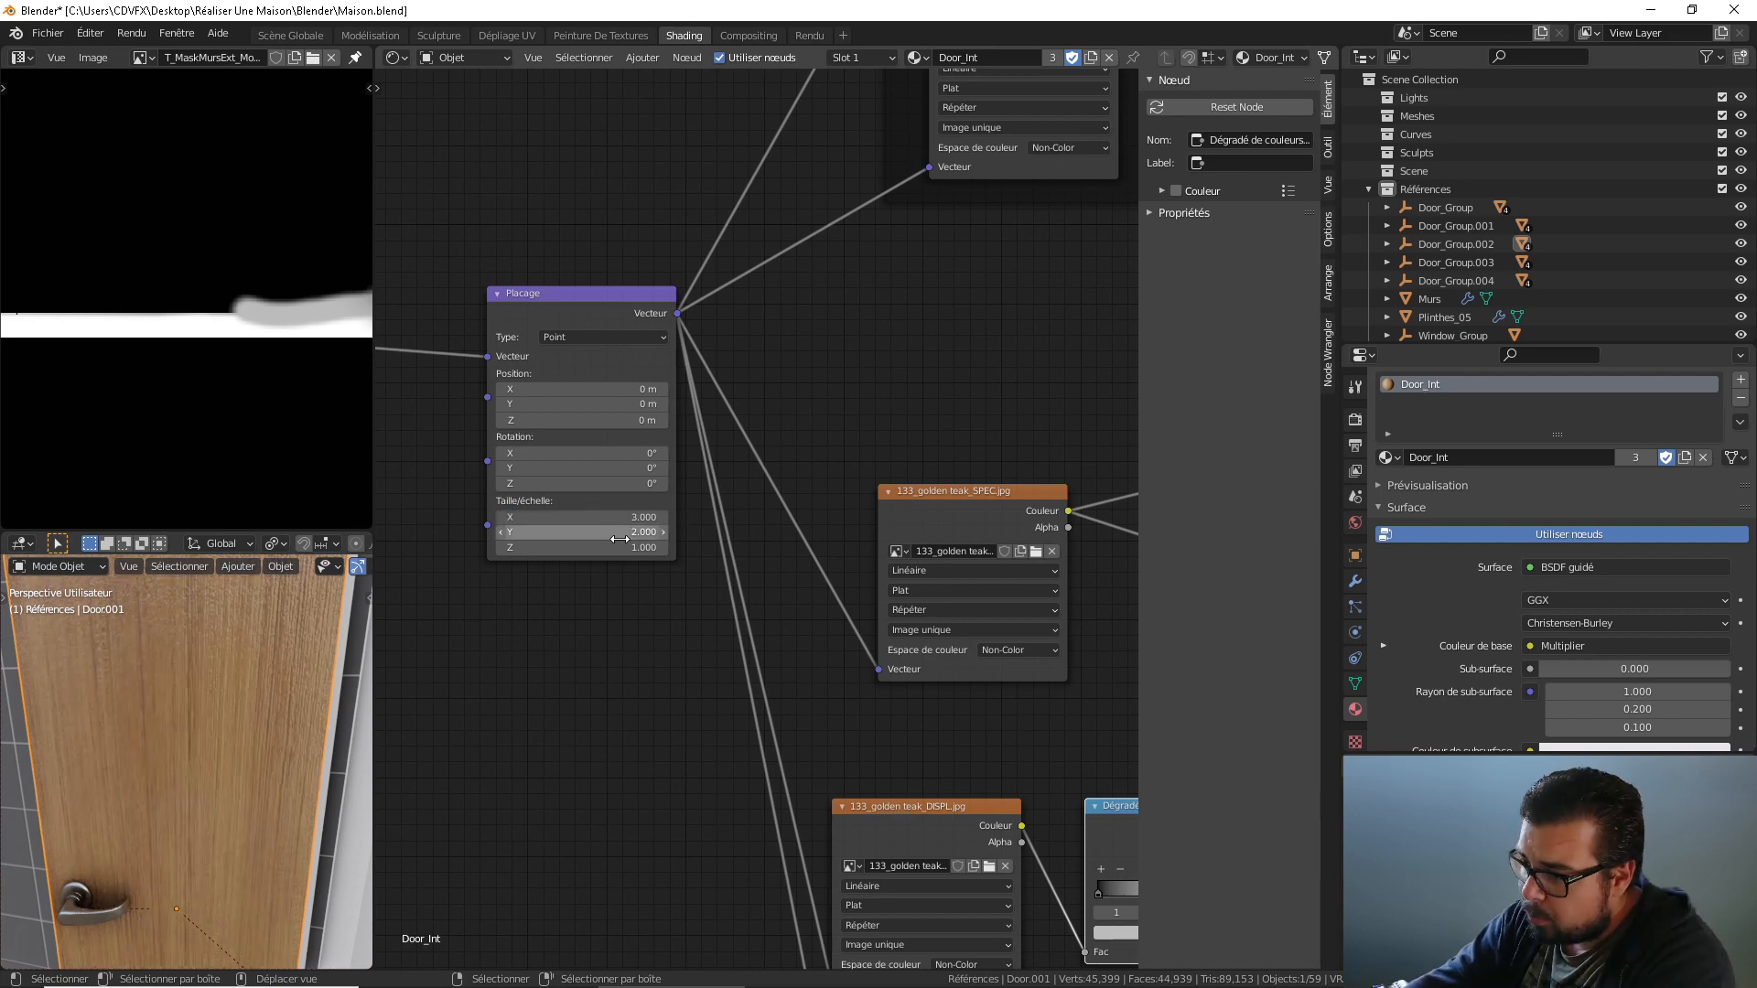
pyautogui.press('Tab')
pyautogui.write('3')
pyautogui.press('Return')
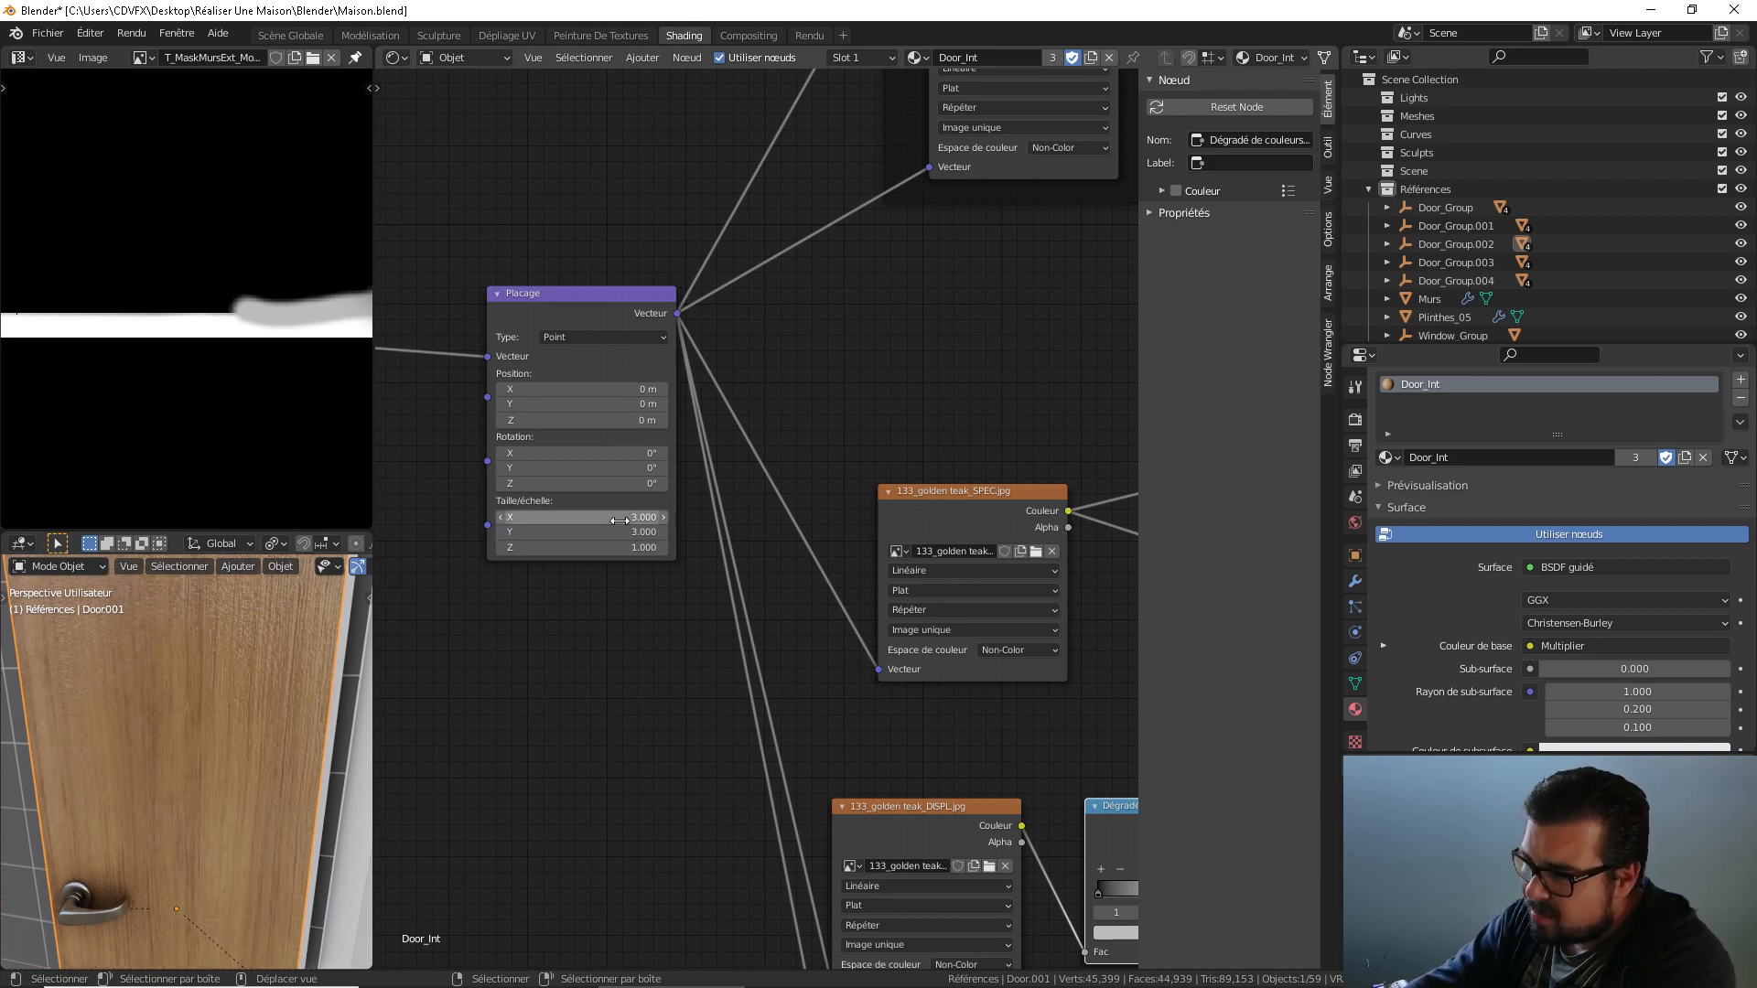
# Set the Mapping node's X and Y scale to 5.
pyautogui.click(621, 522)
pyautogui.write('5')
pyautogui.press('Return')
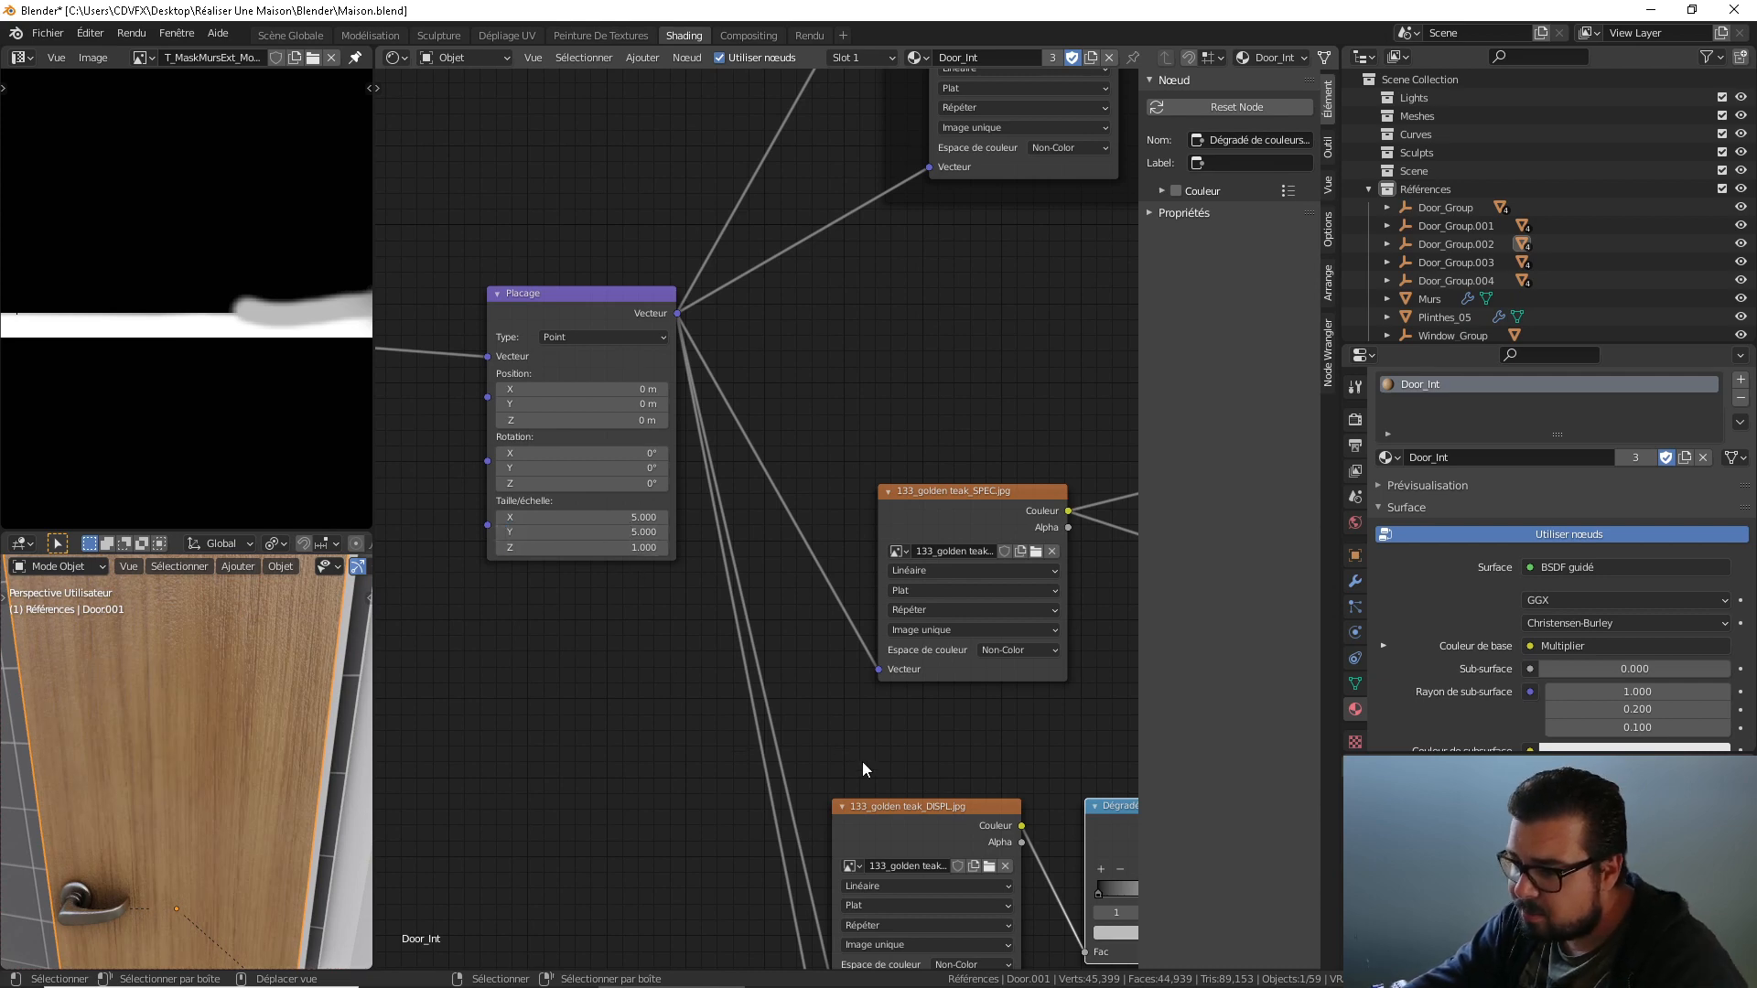
# Move the middle stop of the displacement ColorRamp to position 0.027, checking the wood relief close up on the door.
pyautogui.moveTo(862, 761); pyautogui.dragTo(424, 461, button='middle')
pyautogui.scroll(4, 755, 568)
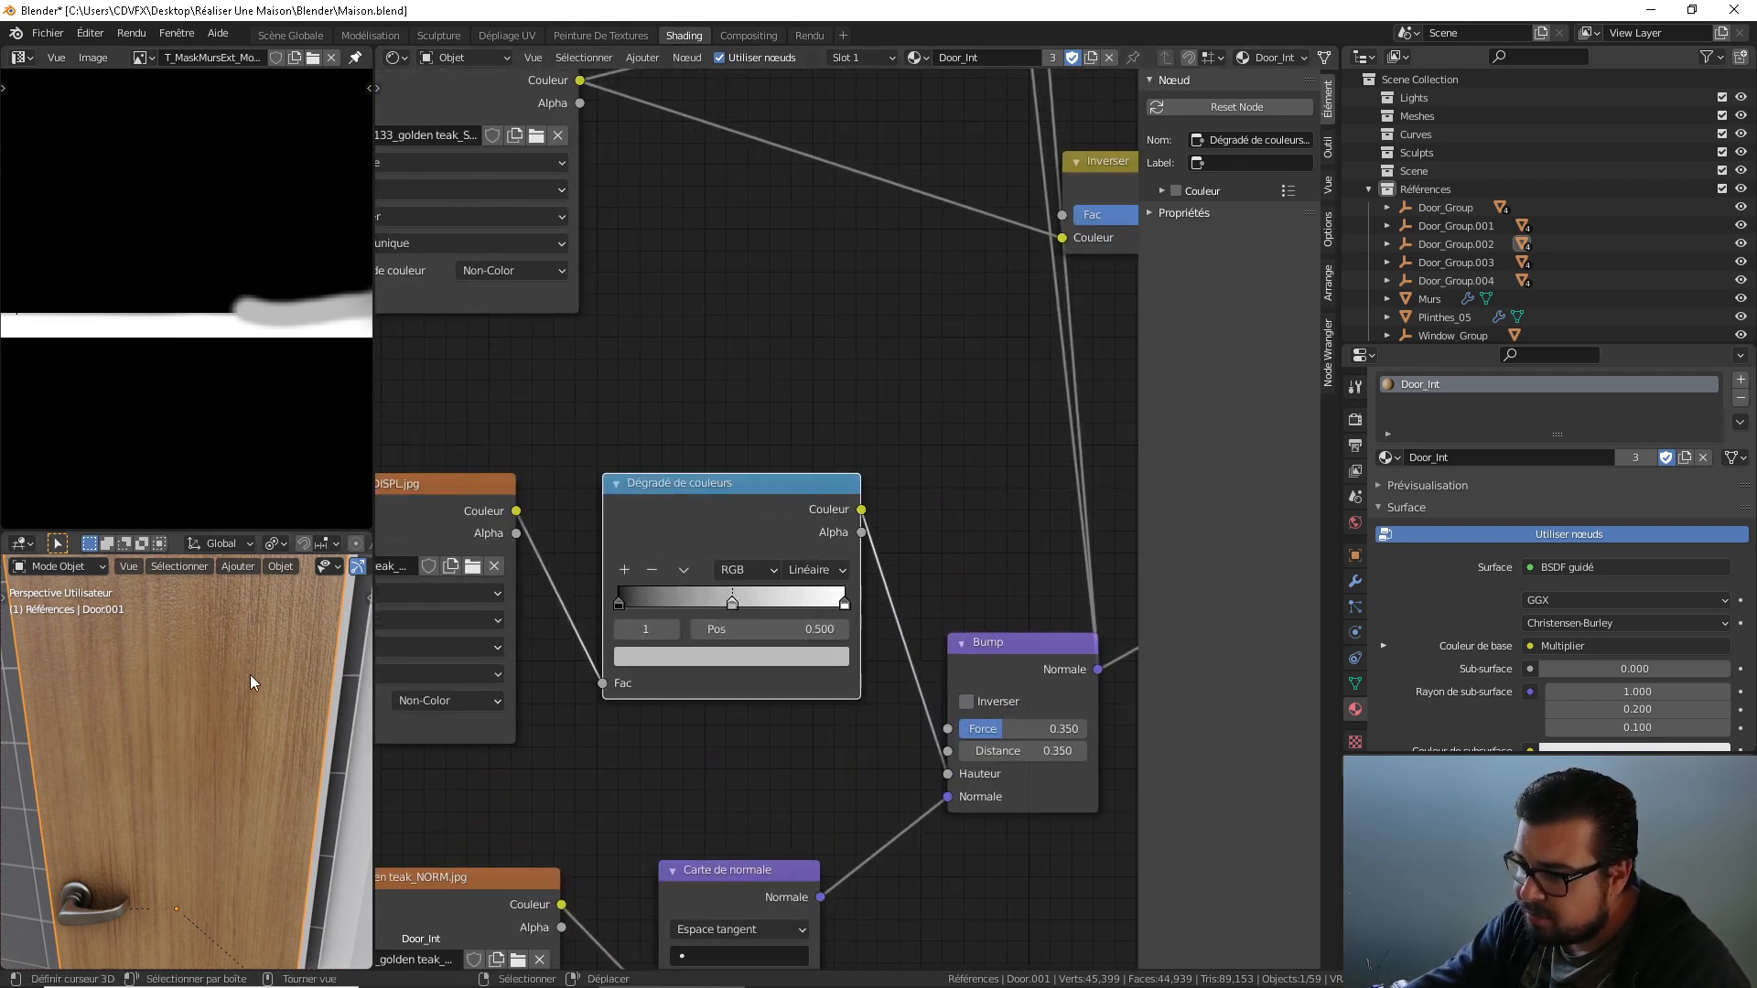
pyautogui.moveTo(250, 674); pyautogui.dragTo(322, 738, button='middle')
pyautogui.scroll(2, 232, 745)
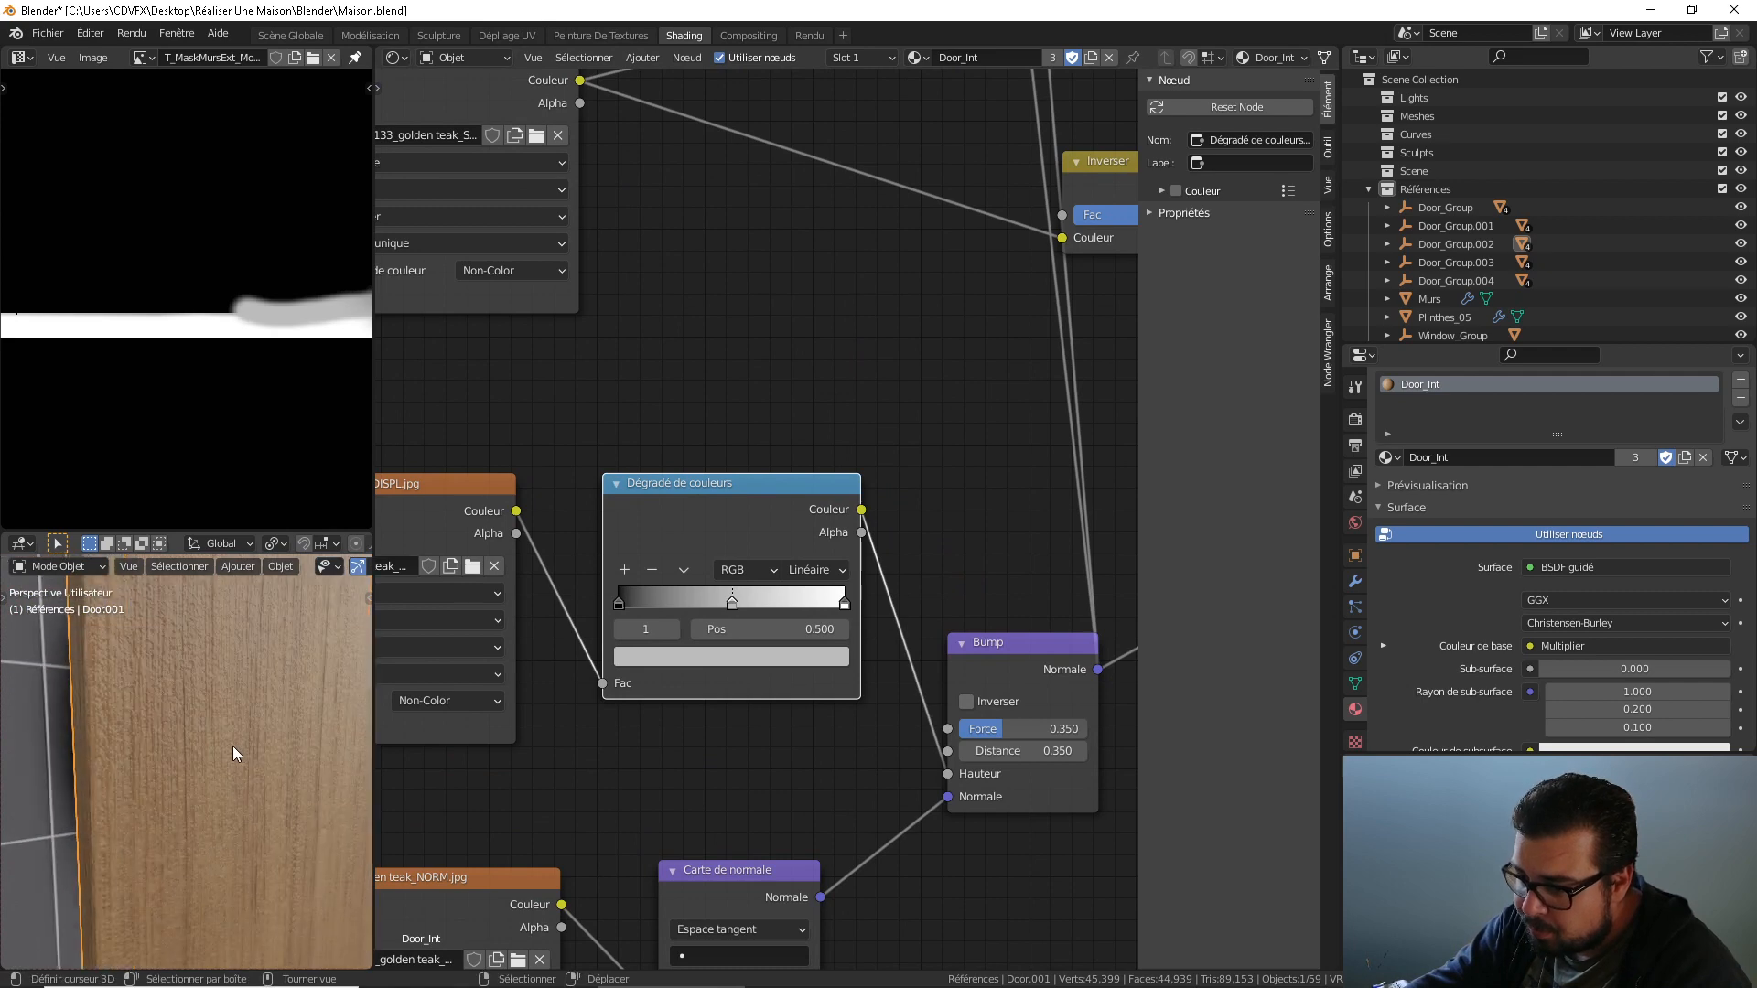
pyautogui.scroll(4, 233, 745)
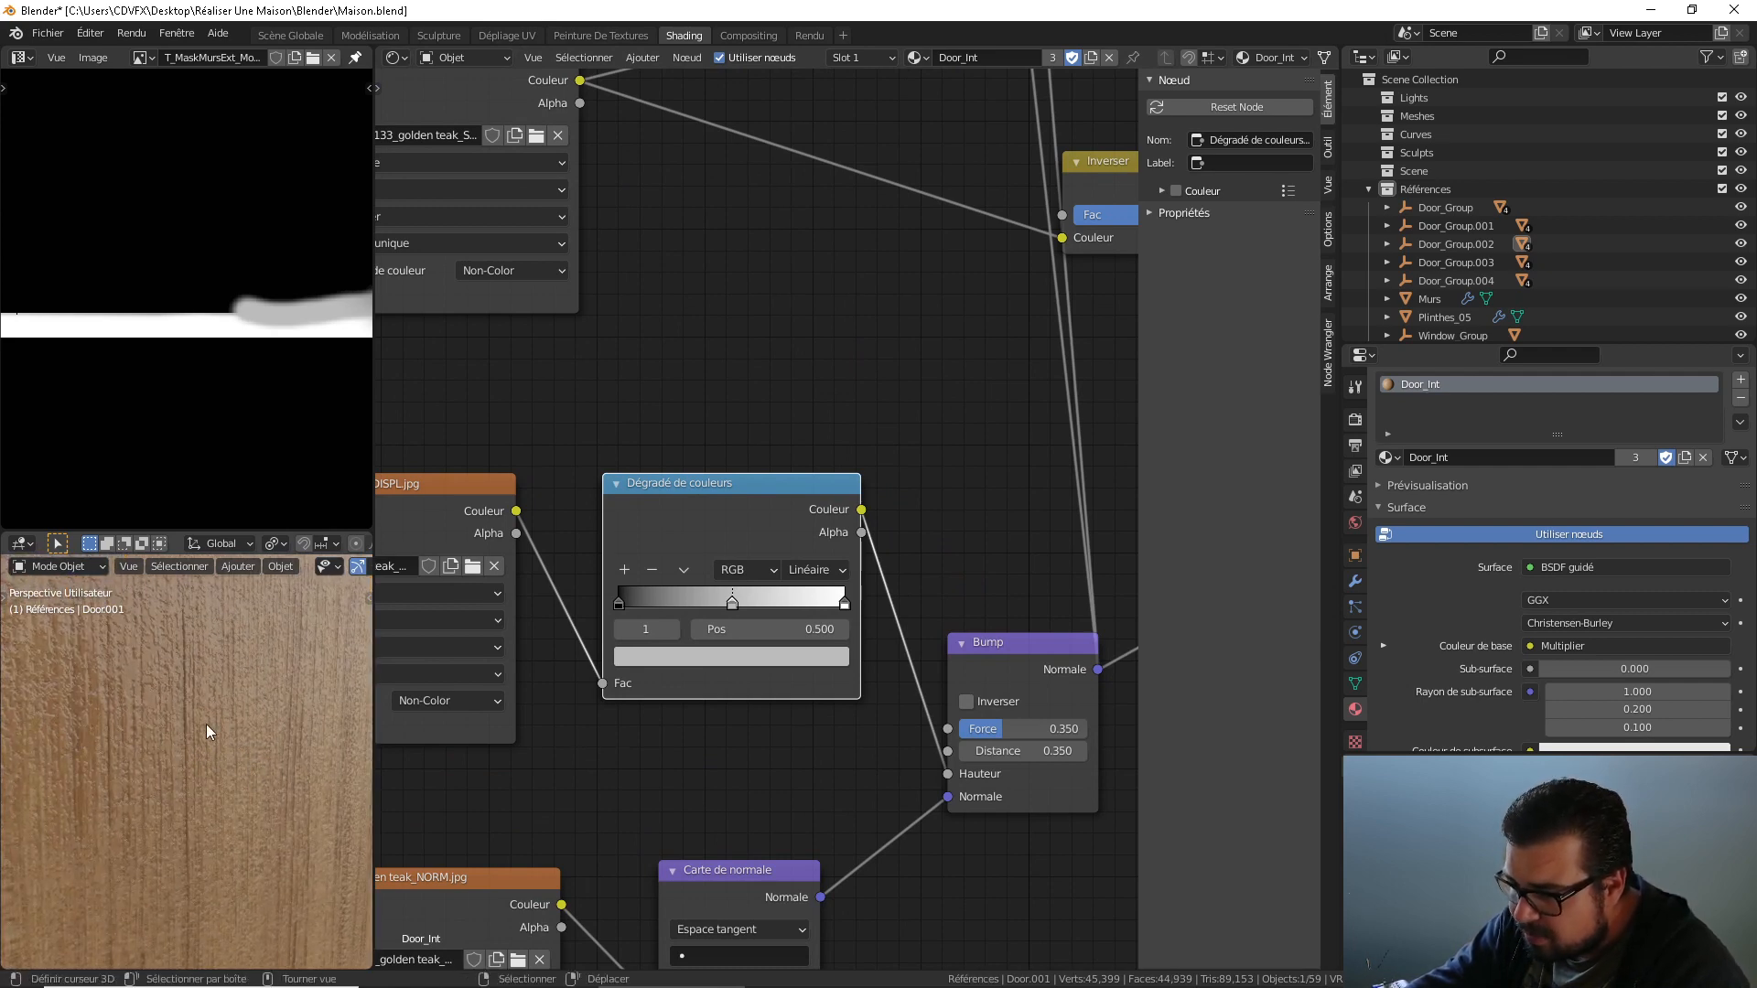
pyautogui.moveTo(732, 604); pyautogui.dragTo(665, 609)
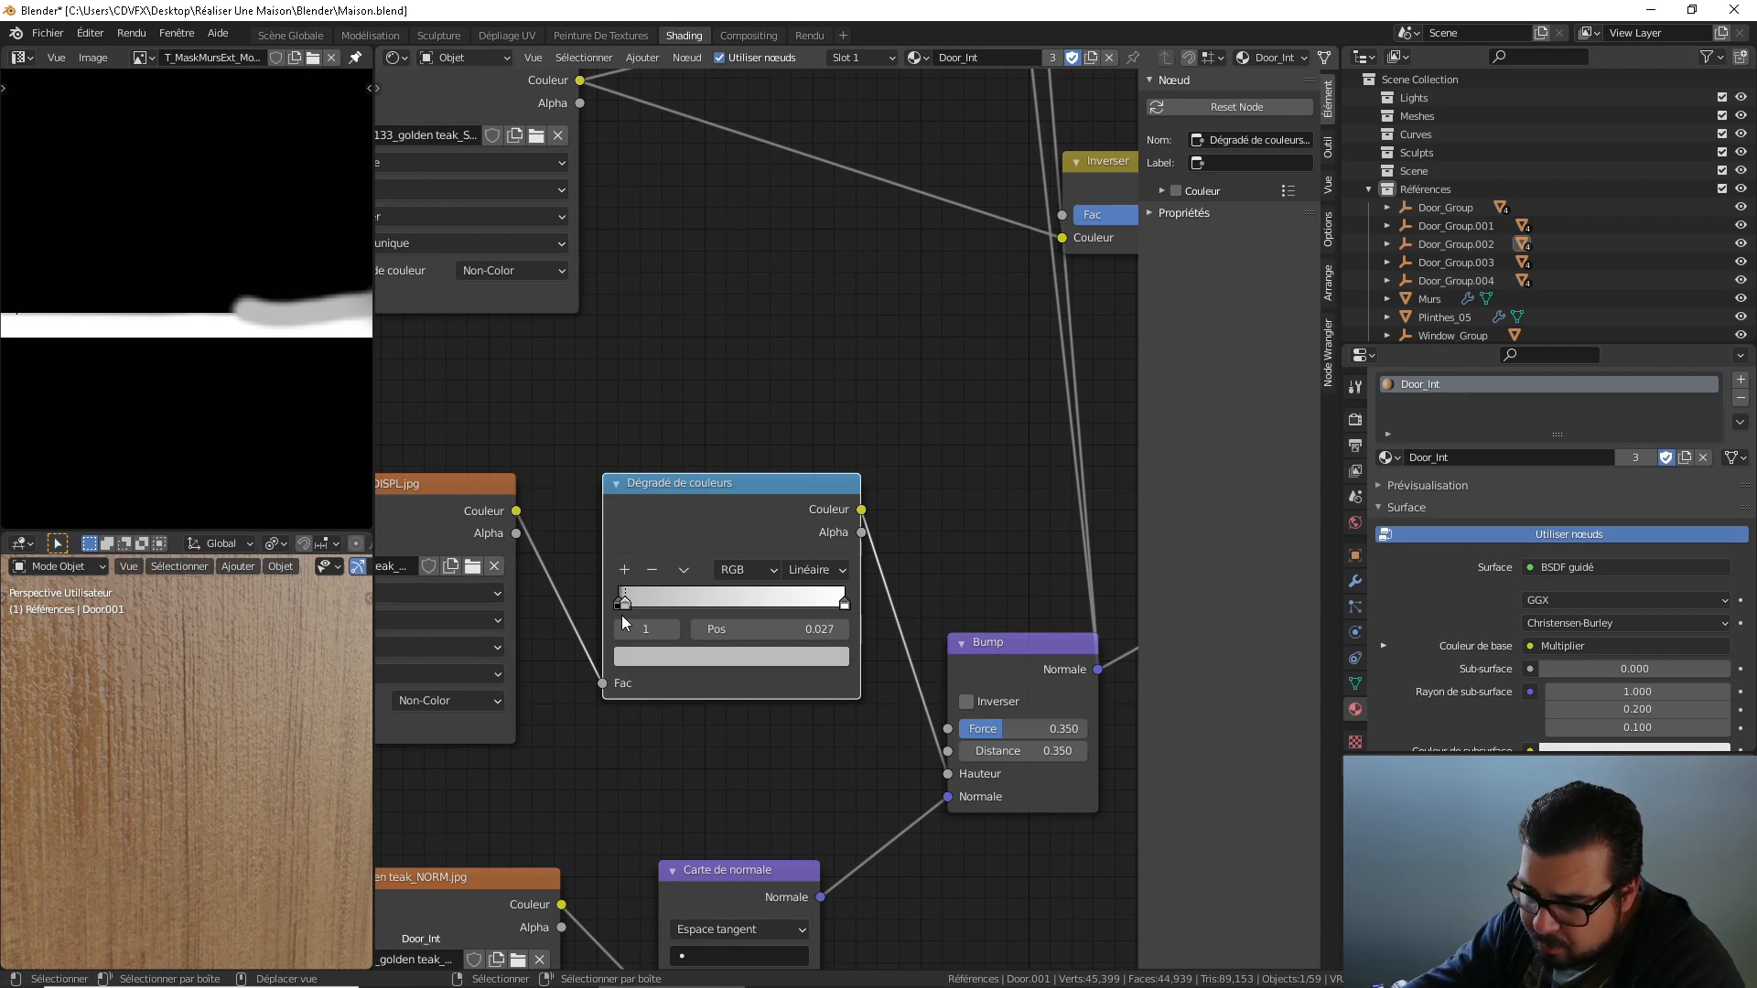
# Move the white stop of the roughness ColorRamp to a position of about 0.7.
pyautogui.scroll(-5, 751, 331)
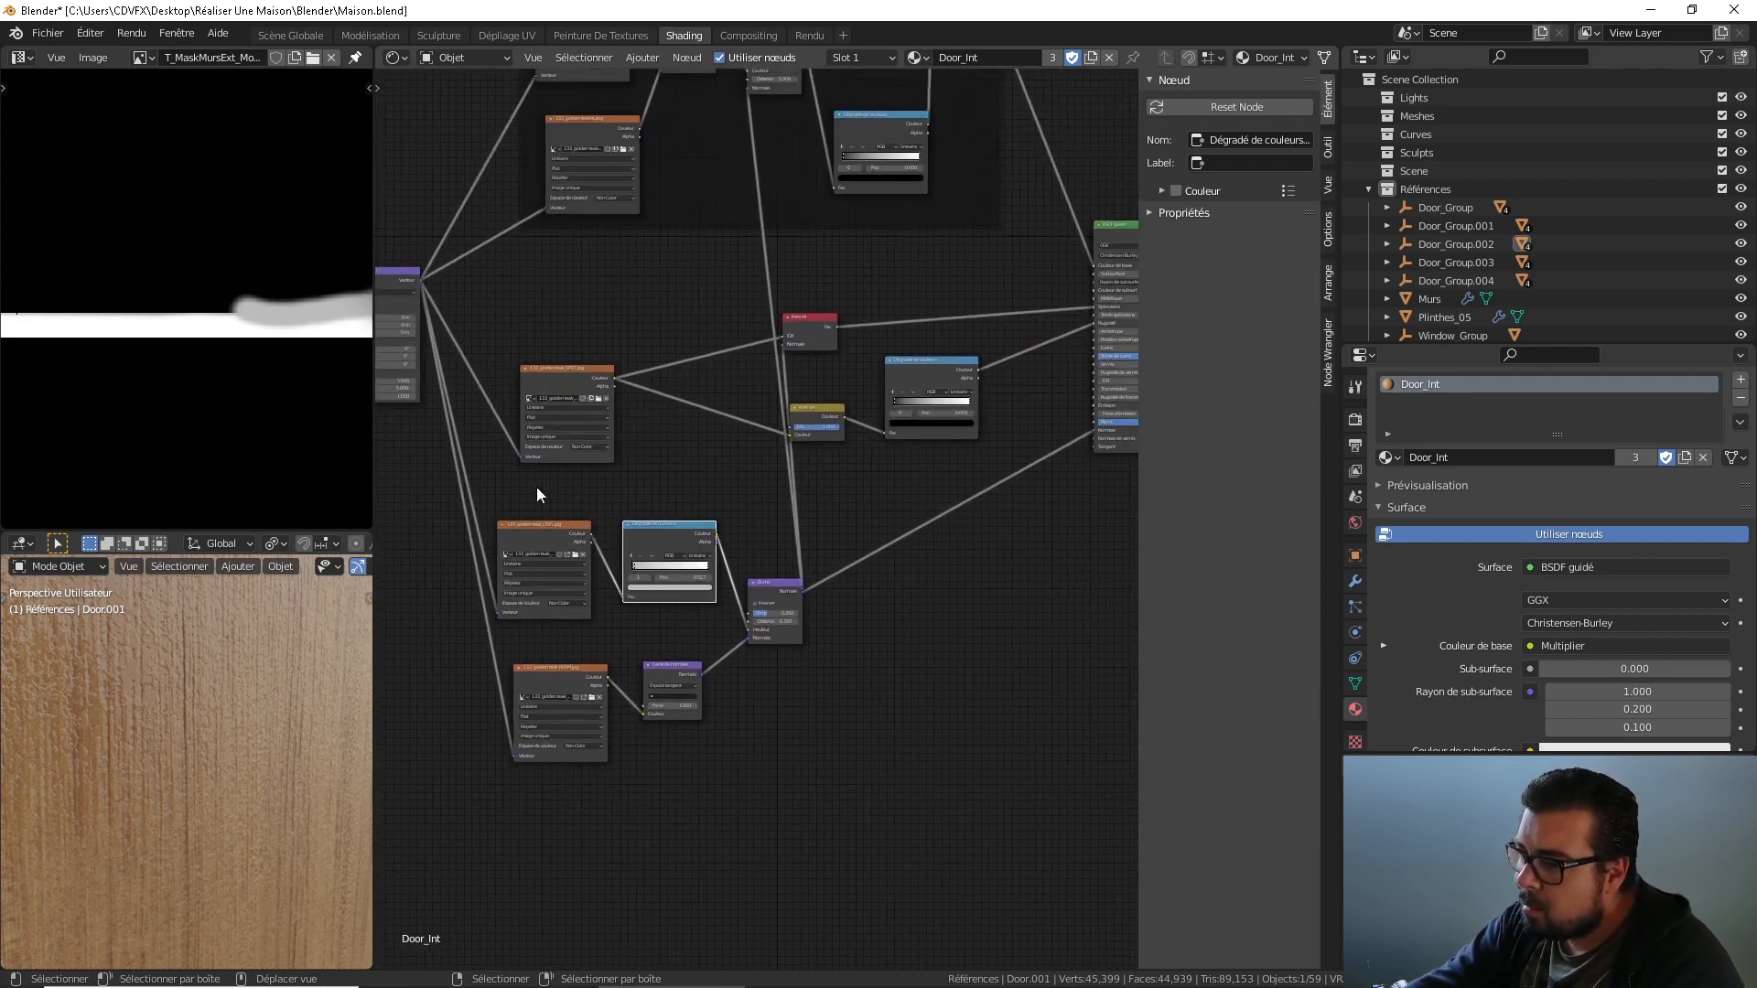
pyautogui.moveTo(1059, 385); pyautogui.dragTo(796, 529, button='middle')
pyautogui.scroll(3, 792, 525)
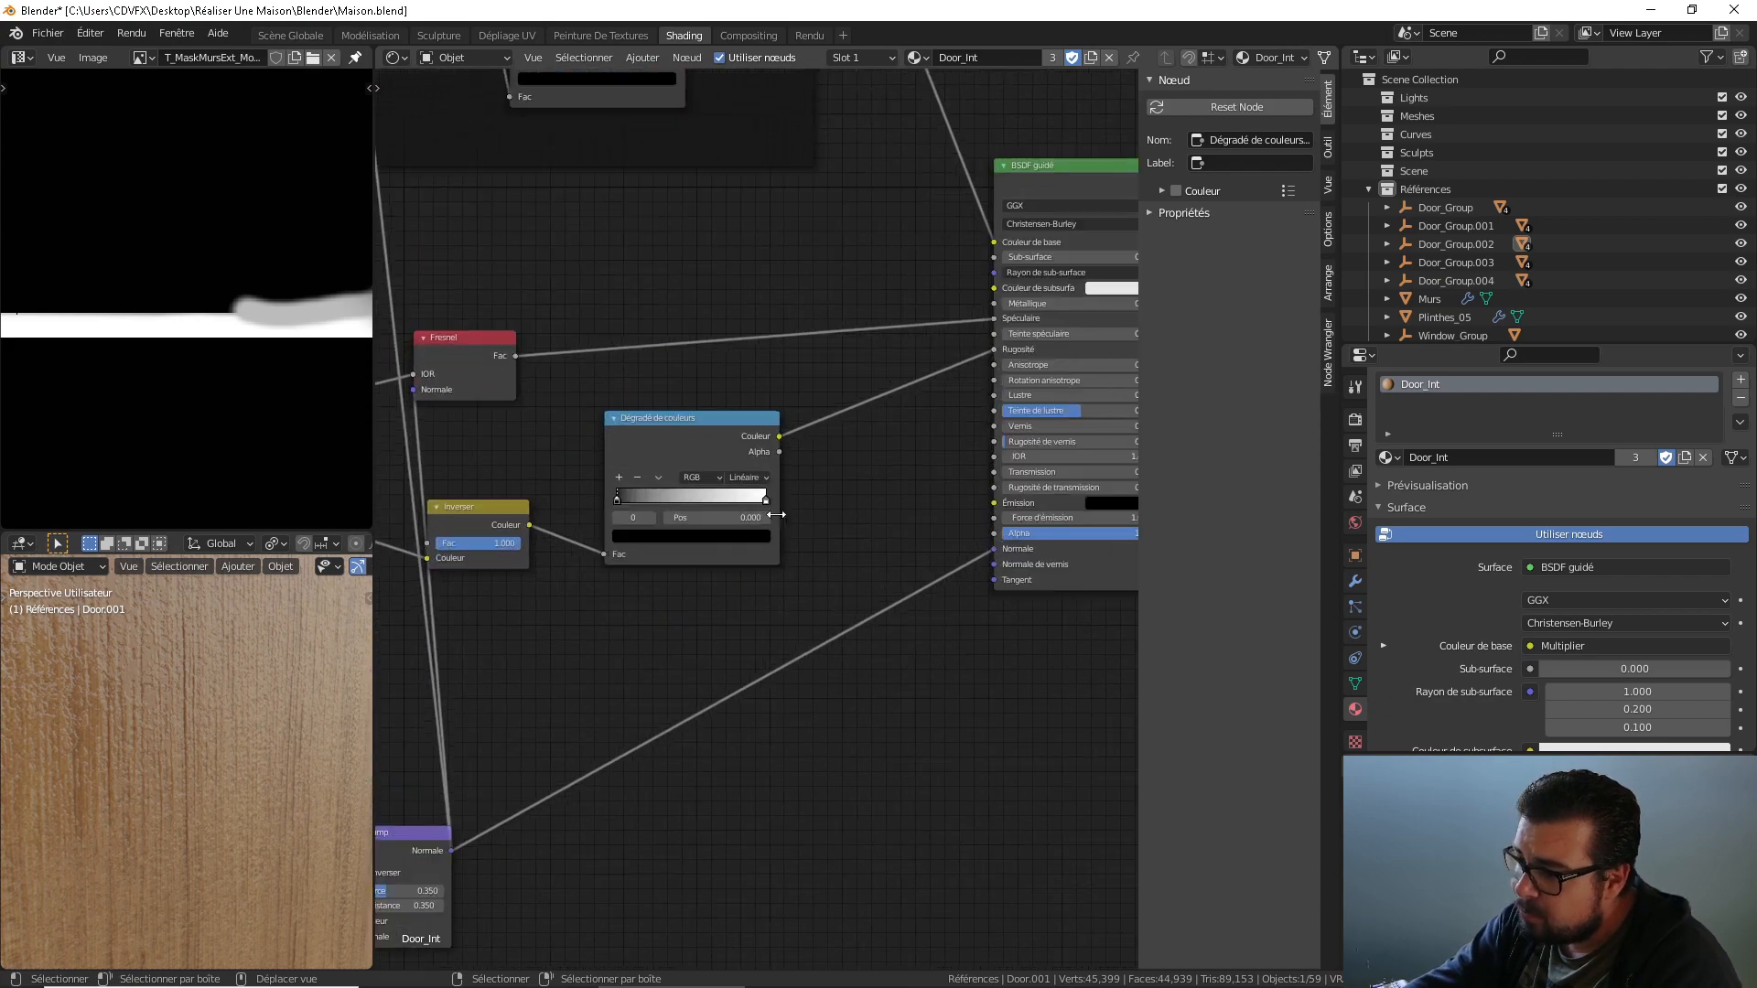
pyautogui.moveTo(765, 500); pyautogui.dragTo(716, 498)
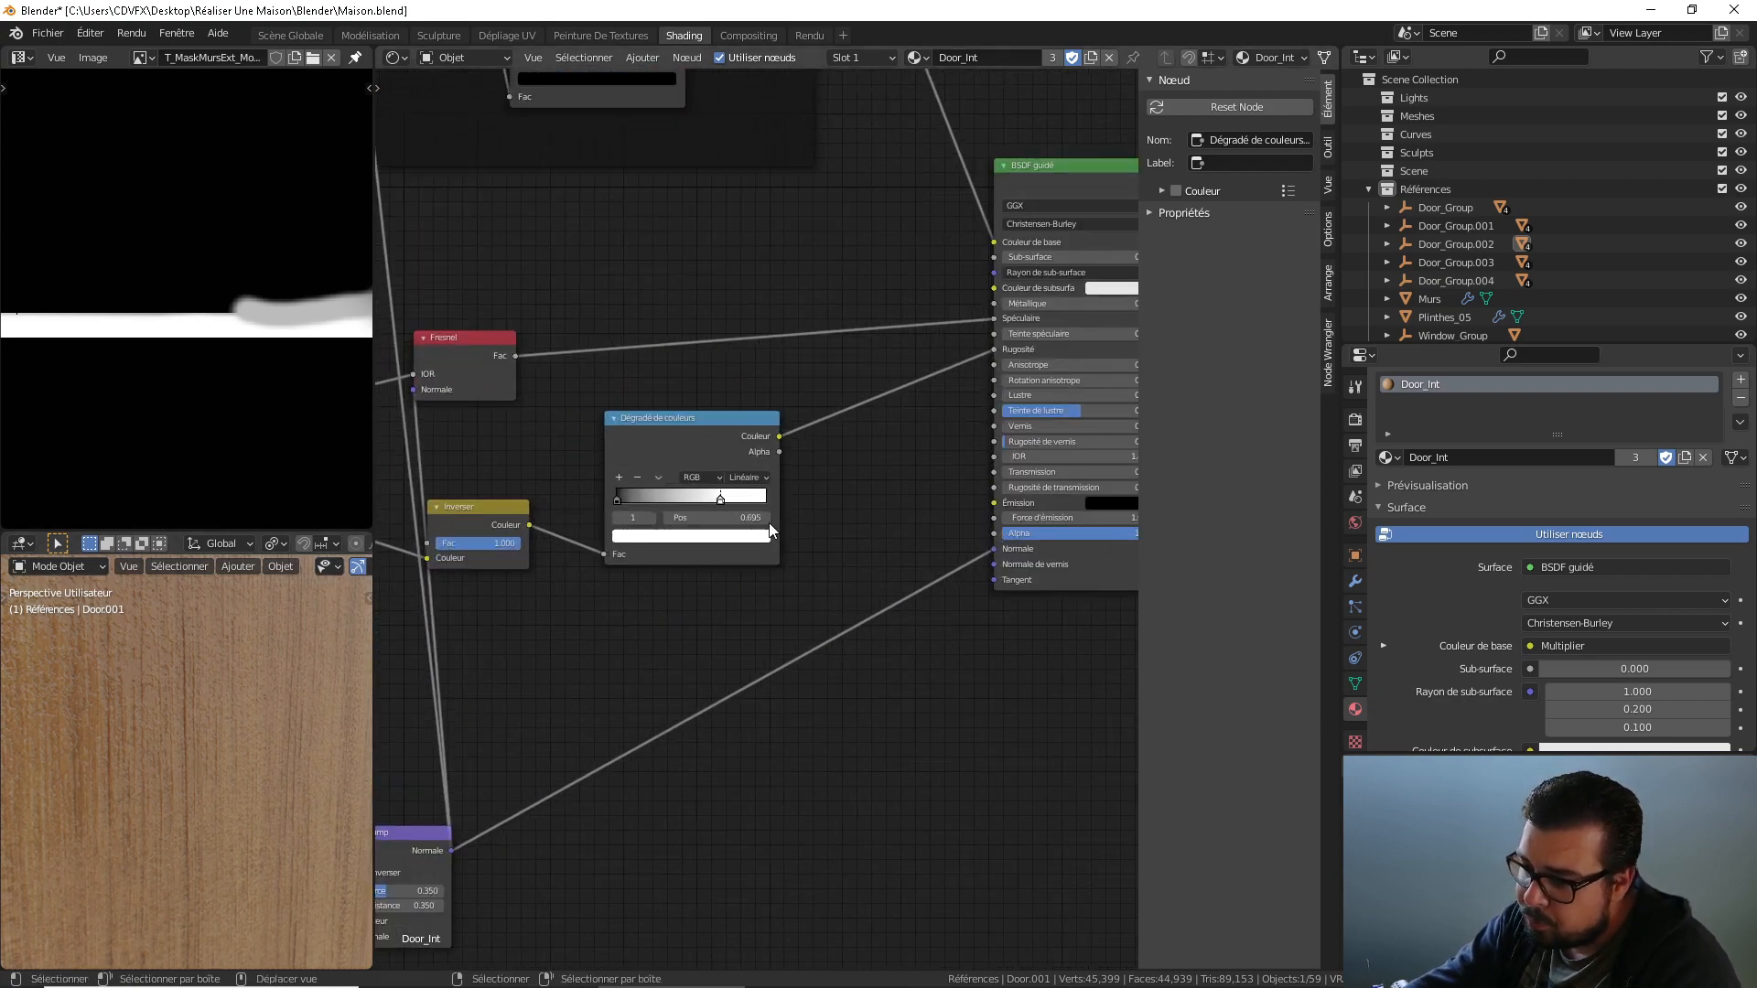
# Move the black stop of the cavity ColorRamp past the middle and add an intermediate stop, with the door edge in view.
pyautogui.scroll(-5, 796, 497)
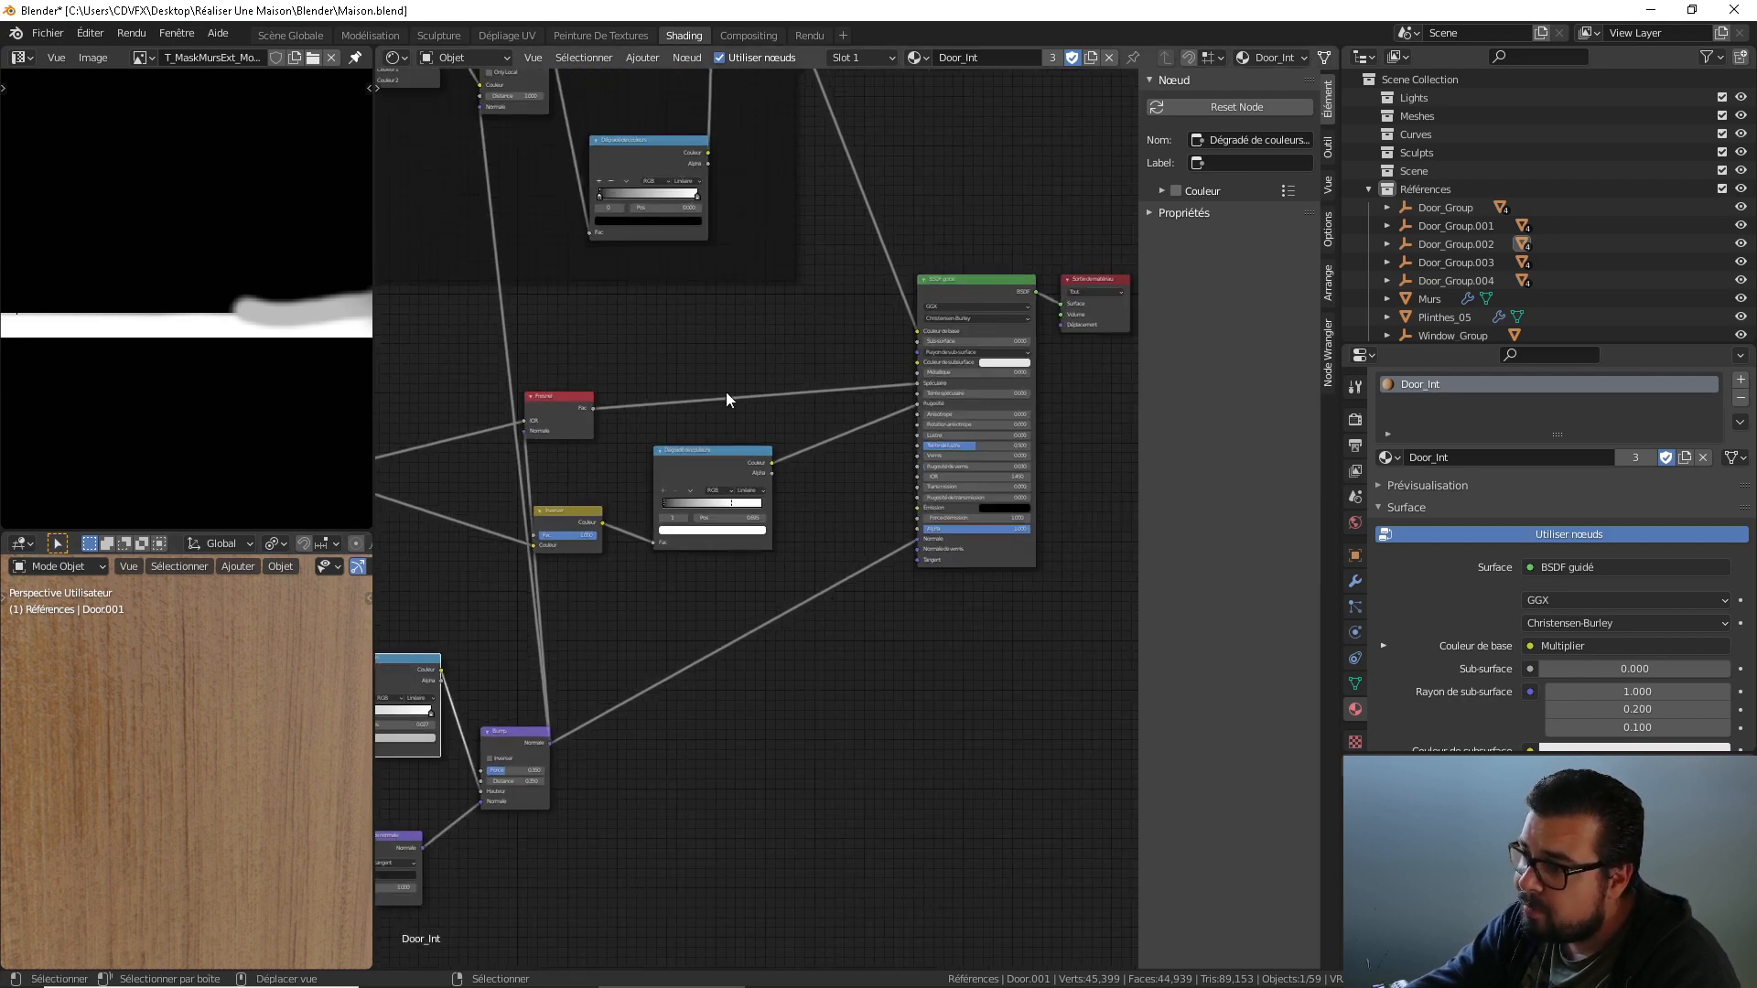
pyautogui.moveTo(727, 394); pyautogui.dragTo(832, 506, button='middle')
pyautogui.moveTo(258, 679); pyautogui.dragTo(161, 712, button='middle')
pyautogui.scroll(-4, 198, 700)
pyautogui.scroll(-4, 112, 686)
pyautogui.scroll(4, 189, 765)
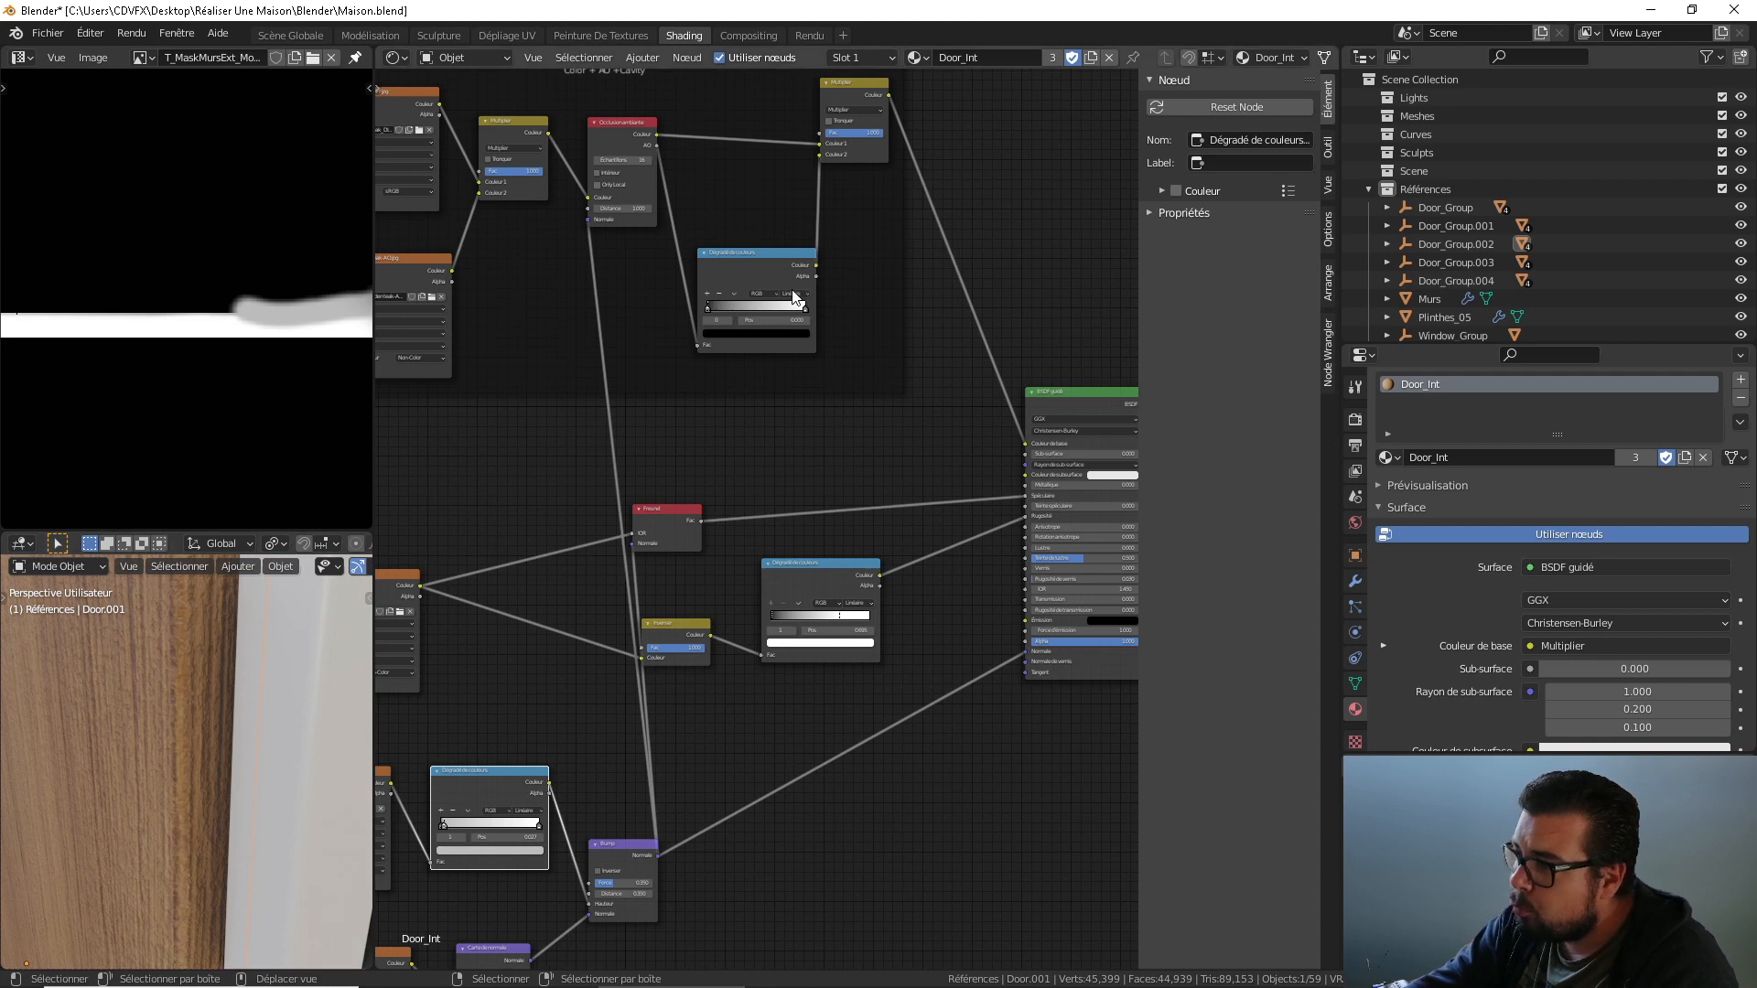
pyautogui.moveTo(710, 317); pyautogui.dragTo(788, 304)
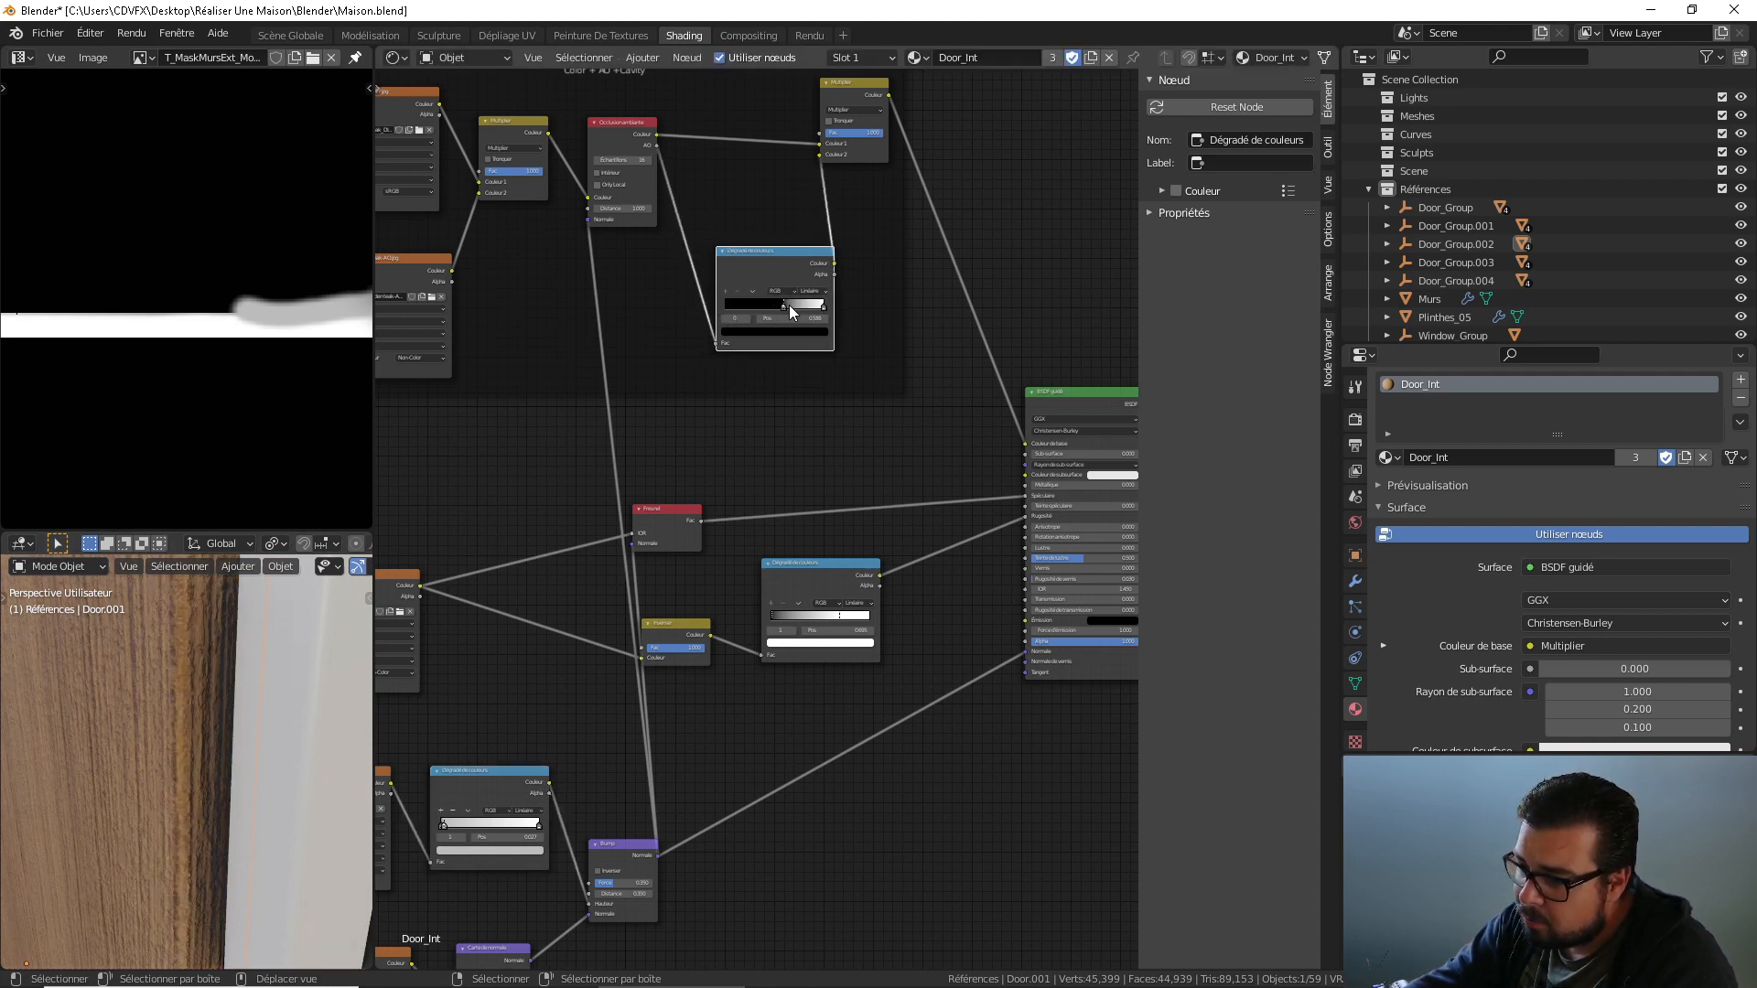
pyautogui.click(724, 291)
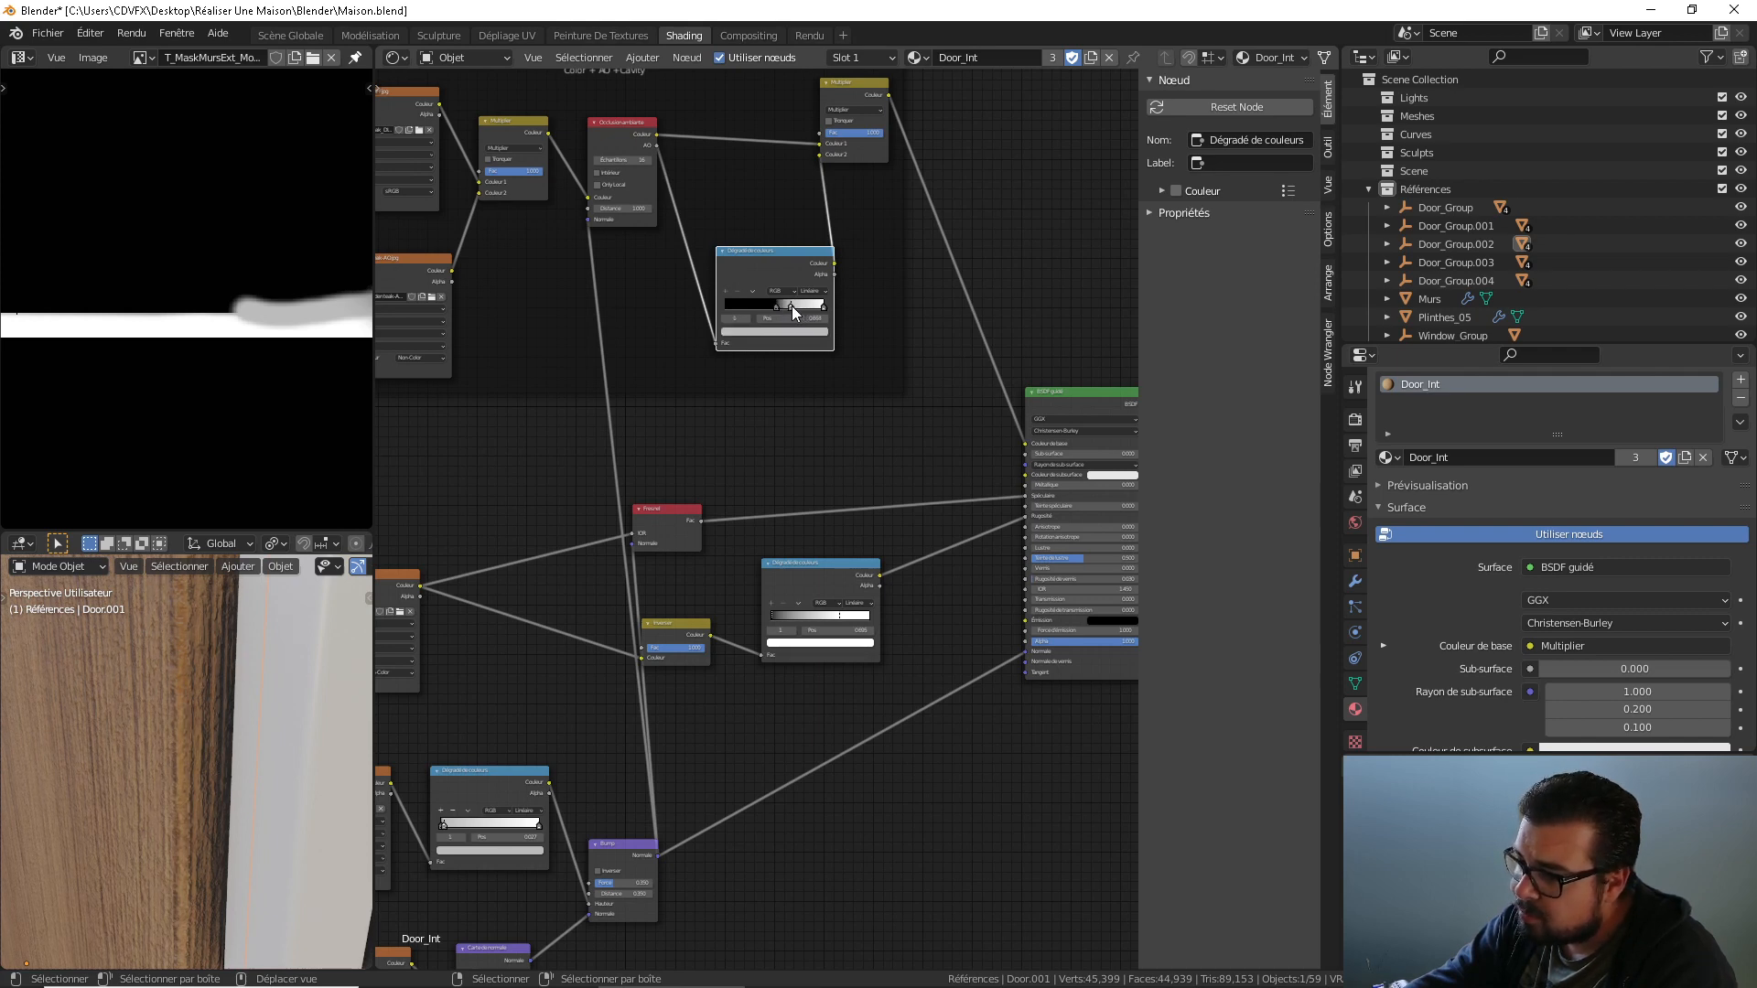
# Move the white stop of the Door_Int cavity ColorRamp inward, close to the intermediate stop.
pyautogui.click(825, 305)
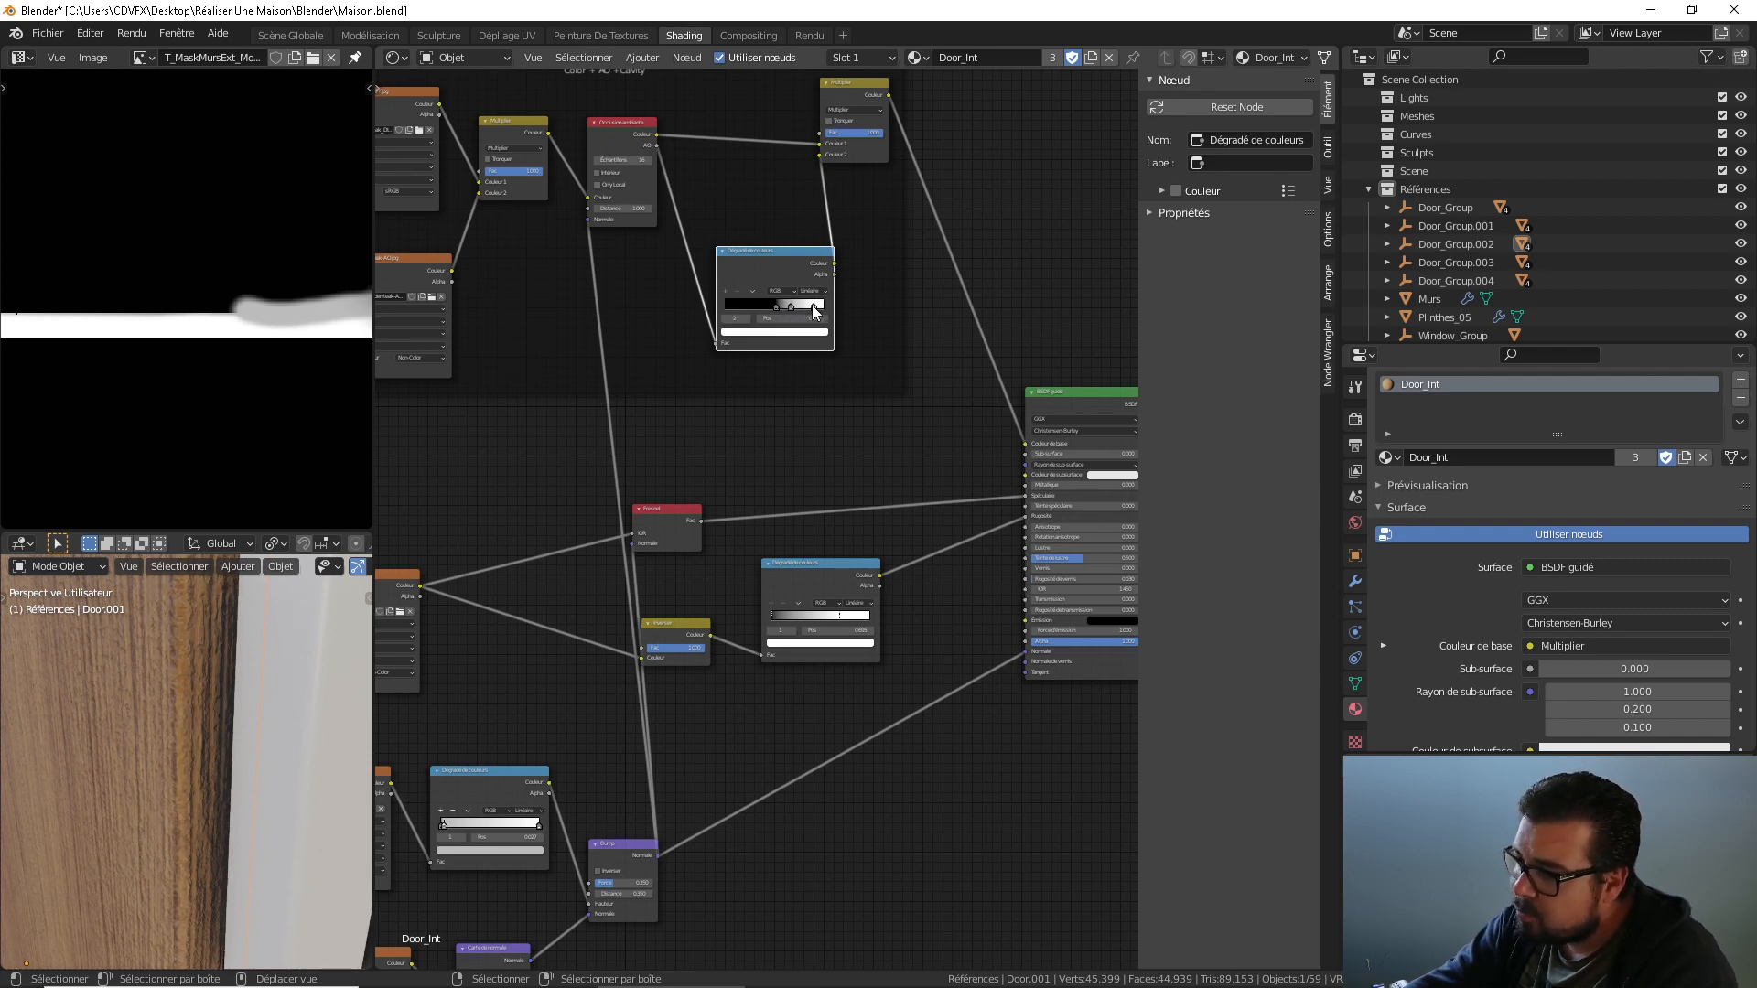
pyautogui.moveTo(163, 732); pyautogui.dragTo(353, 752, button='middle')
pyautogui.scroll(-1, 186, 761)
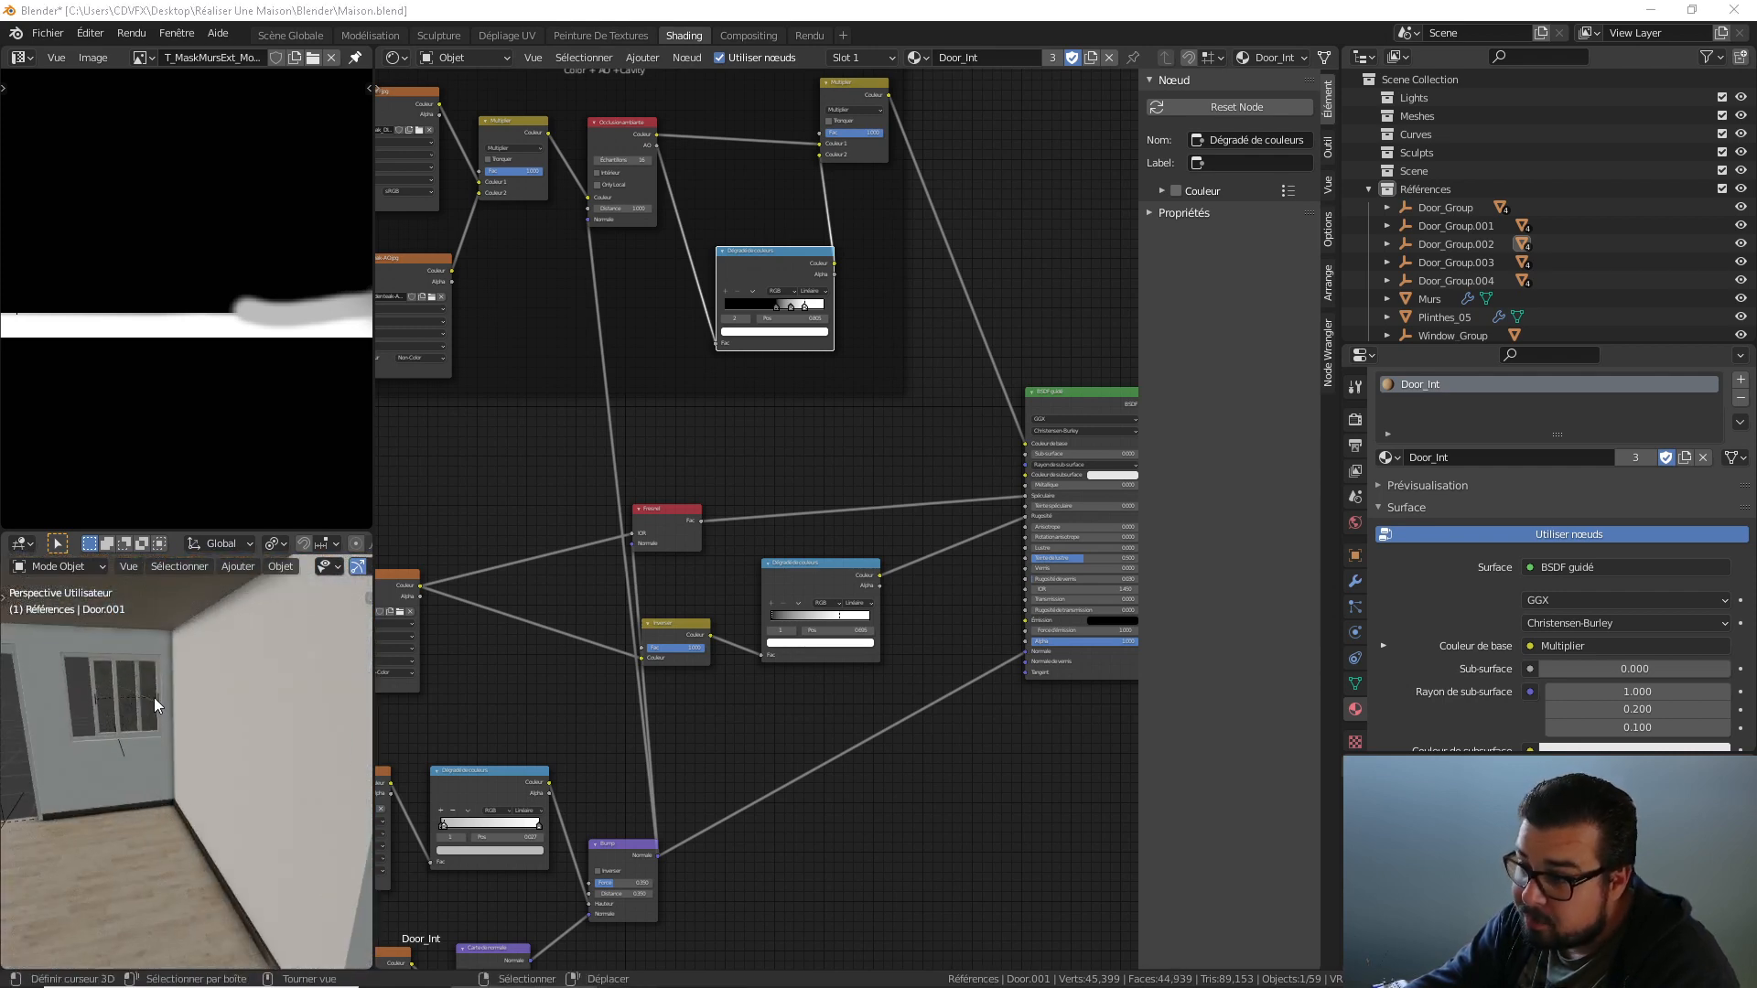
# Replace all nodes of the exterior door's Door_Ext material with the node setup copied from the M_Annulation material of the Murs object.
pyautogui.click(1428, 299)
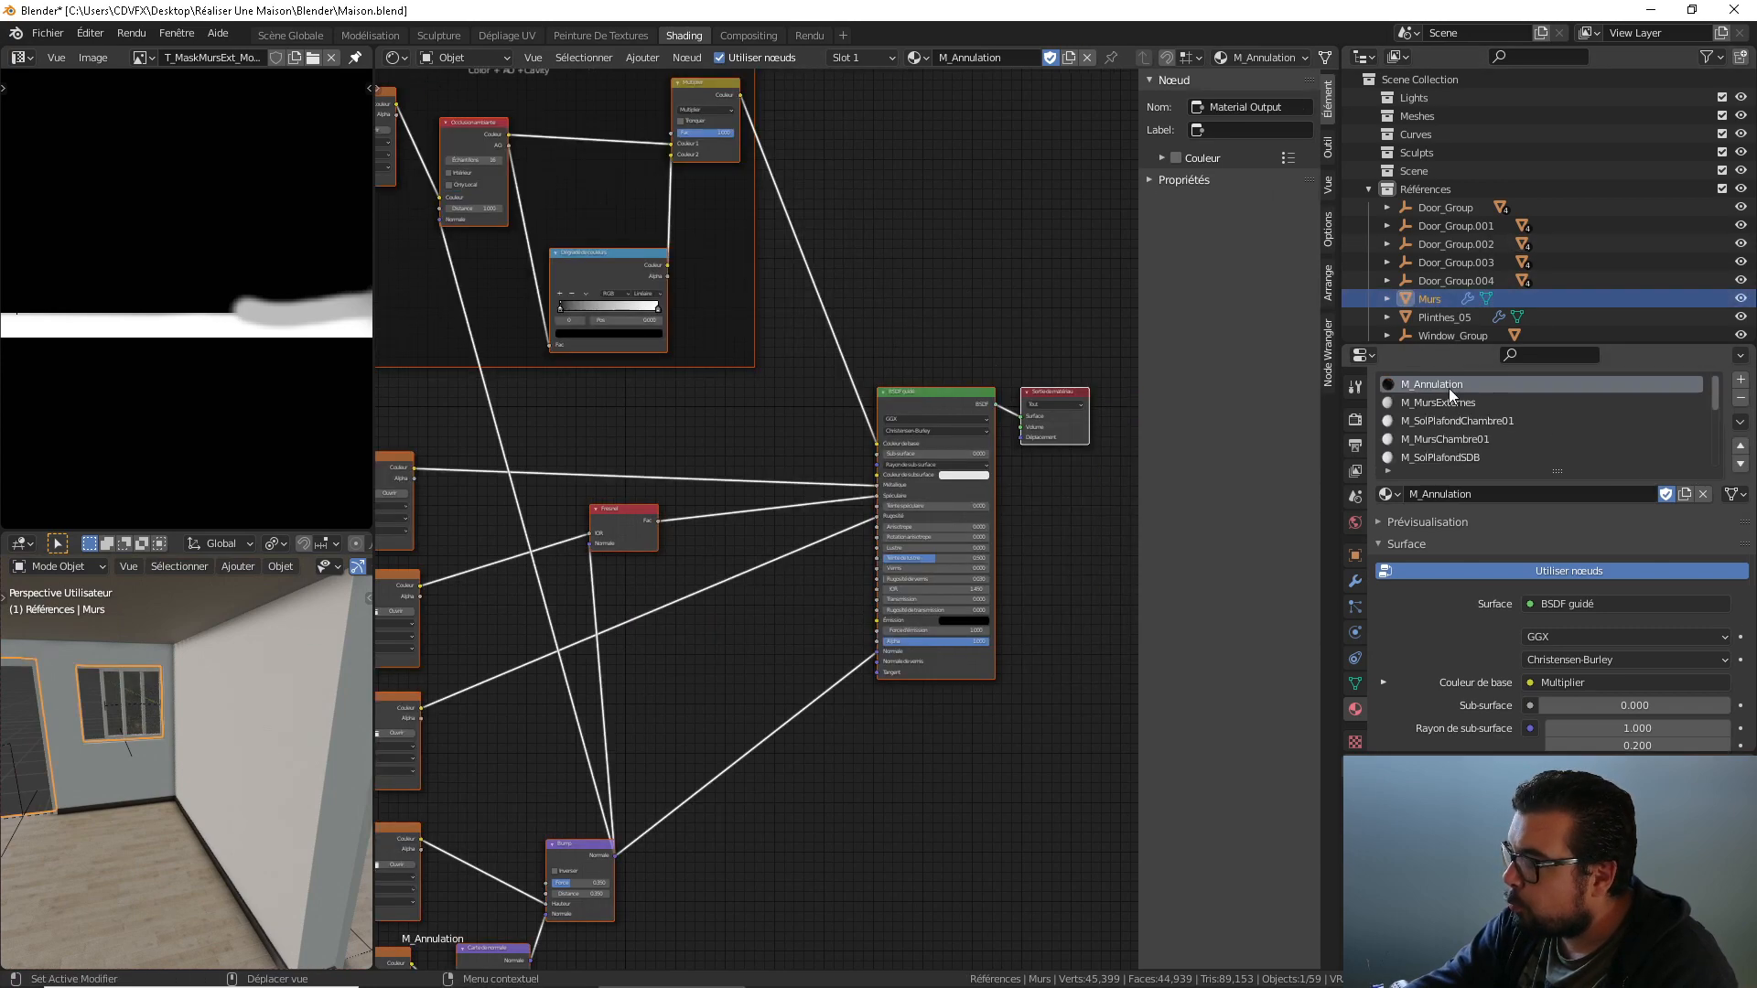
pyautogui.scroll(-5, 1060, 460)
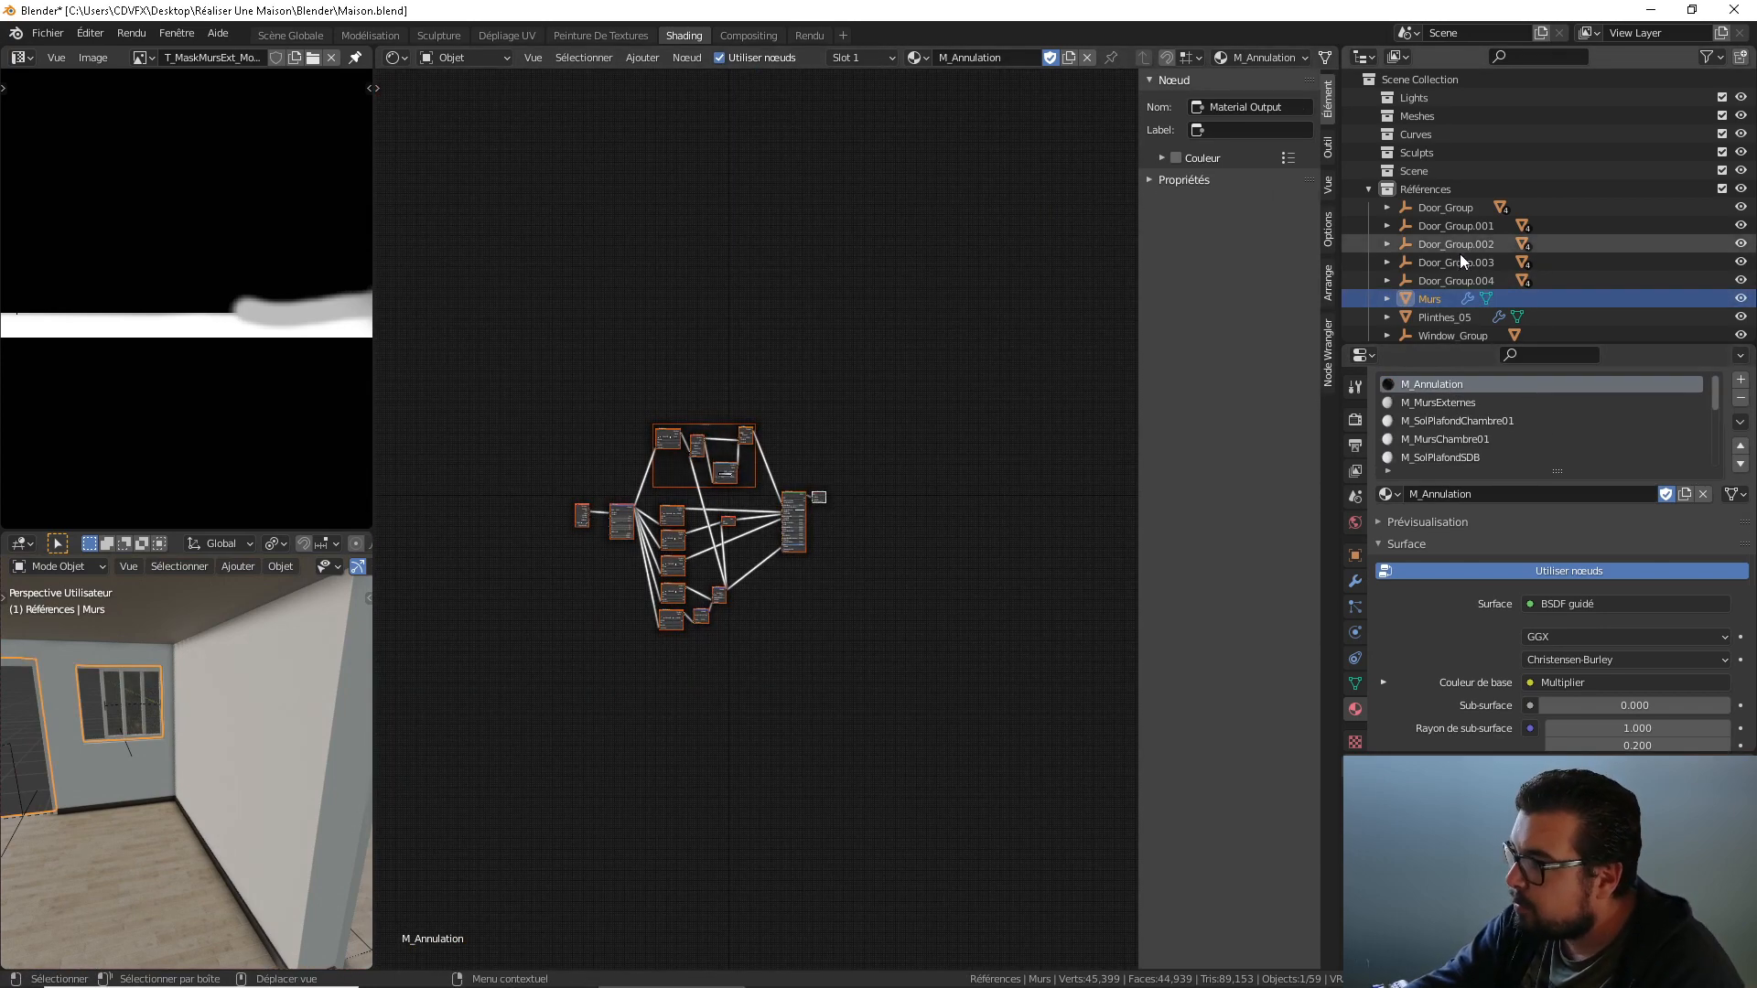
pyautogui.moveTo(360, 645); pyautogui.dragTo(85, 717, button='middle')
pyautogui.scroll(-5, 160, 760)
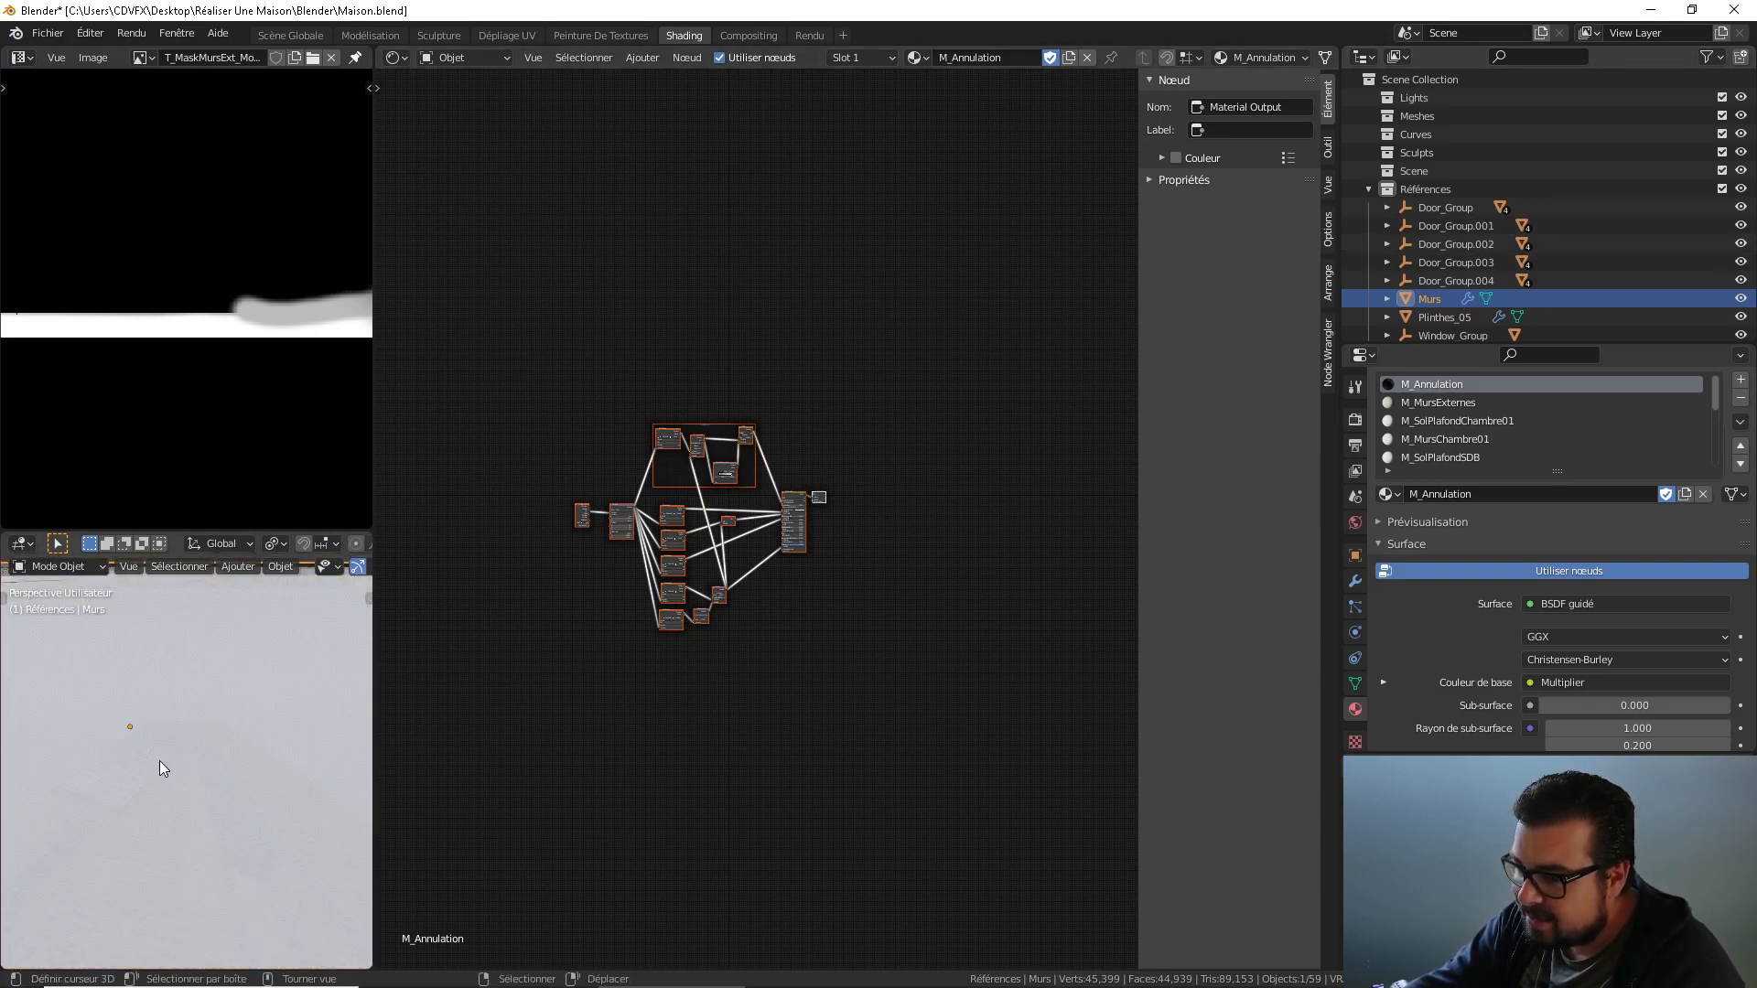
pyautogui.moveTo(160, 761); pyautogui.dragTo(276, 818, button='middle')
pyautogui.scroll(-4, 262, 706)
pyautogui.scroll(9, 272, 716)
pyautogui.scroll(2, 260, 744)
pyautogui.moveTo(260, 744); pyautogui.dragTo(74, 809, button='middle')
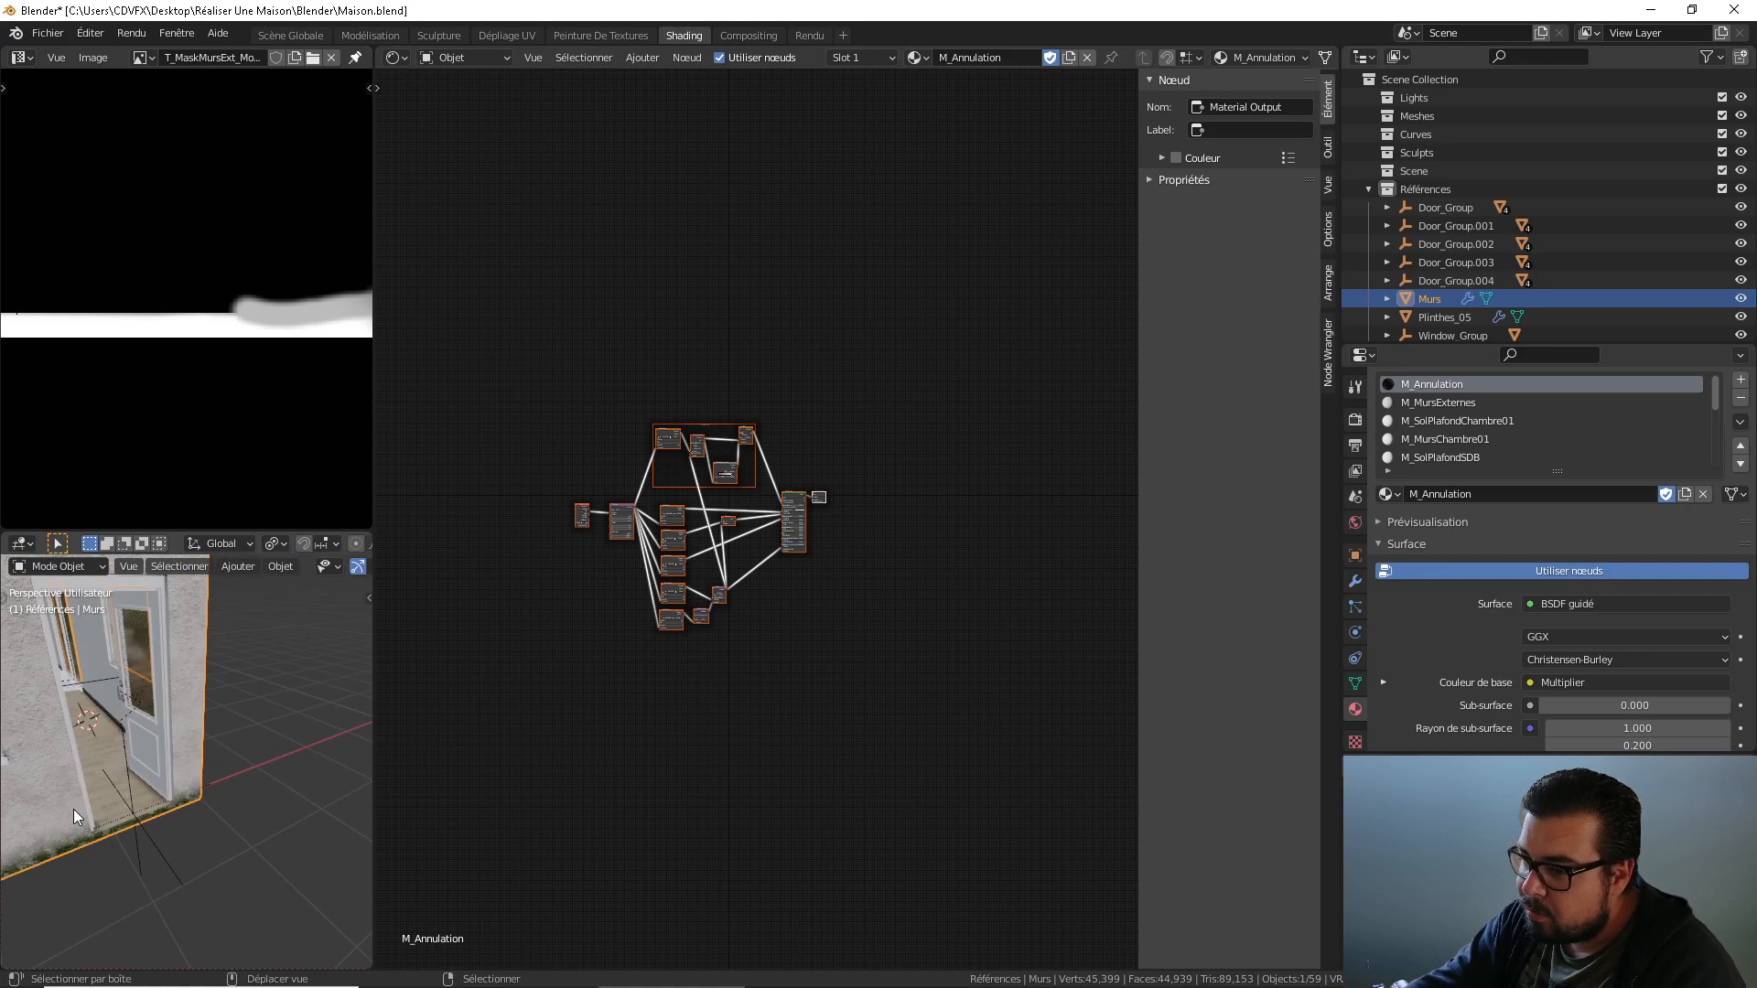
pyautogui.click(146, 722)
pyautogui.moveTo(923, 395); pyautogui.dragTo(710, 640)
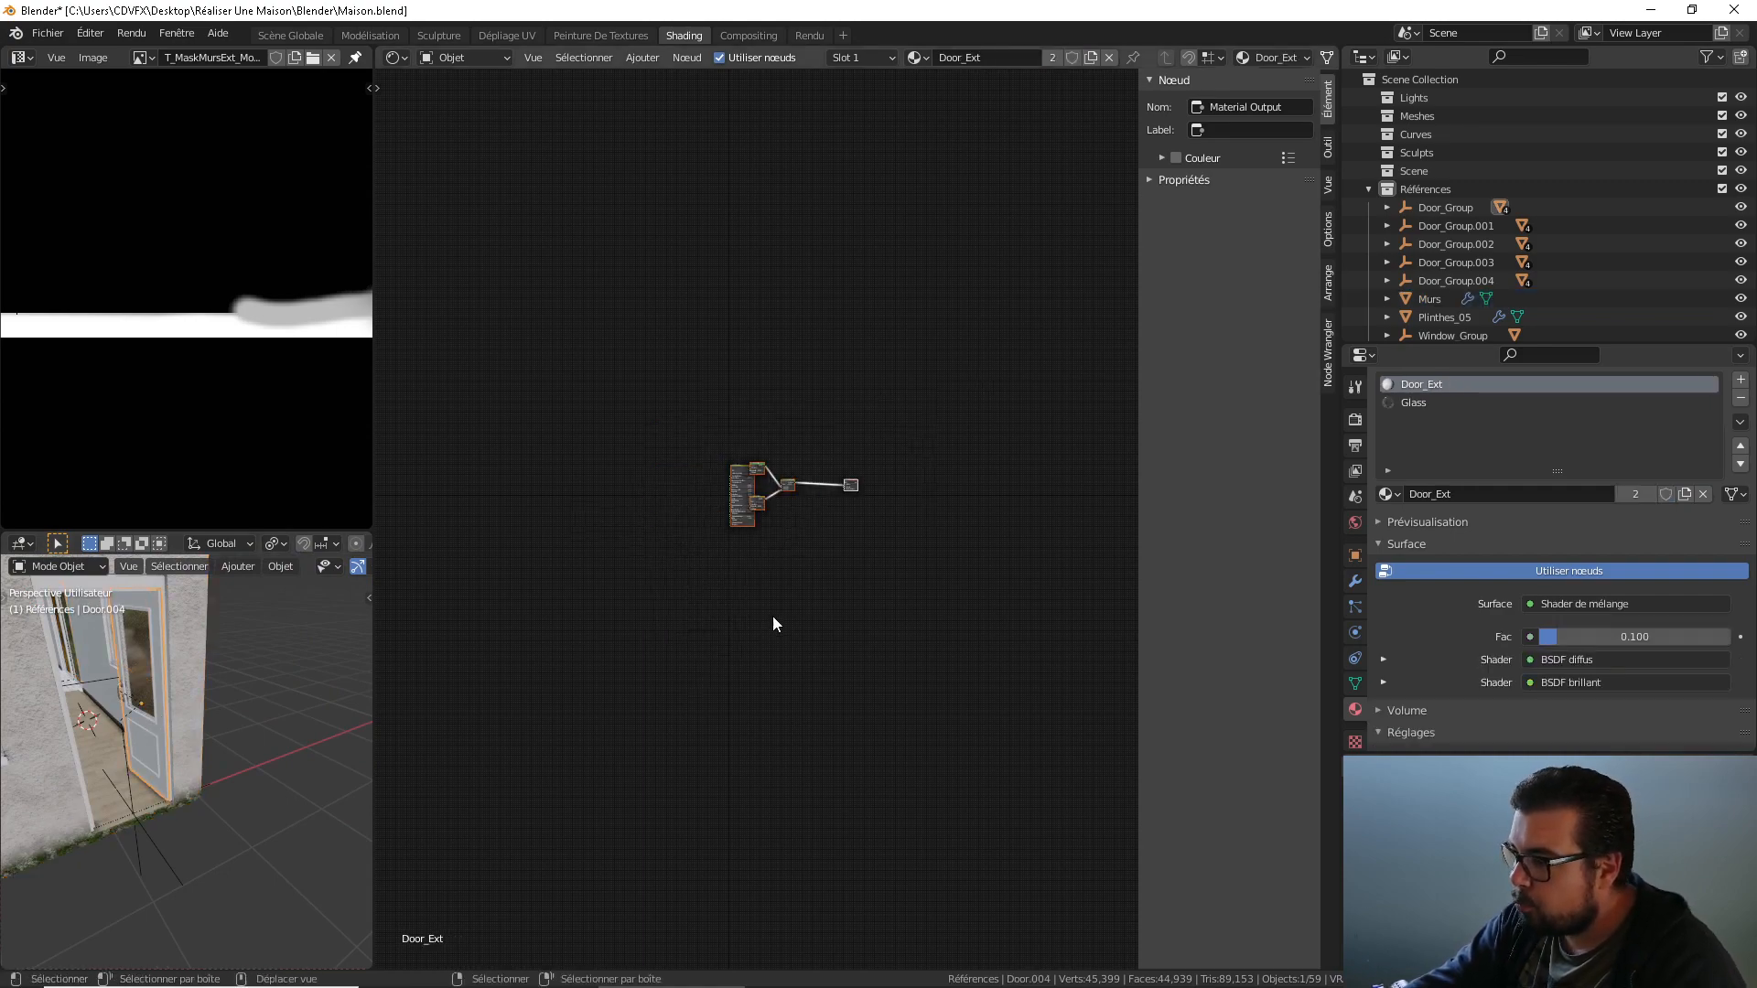
pyautogui.press('x')
pyautogui.hotkey('ctrl', 'v')
# Browse for a Door_Ext colour image, comparing the 113_Chestnut, 111_Natural wenge, 94_Walnut dark wood and 57_dark fine wood texture folders.
pyautogui.scroll(12, 759, 525)
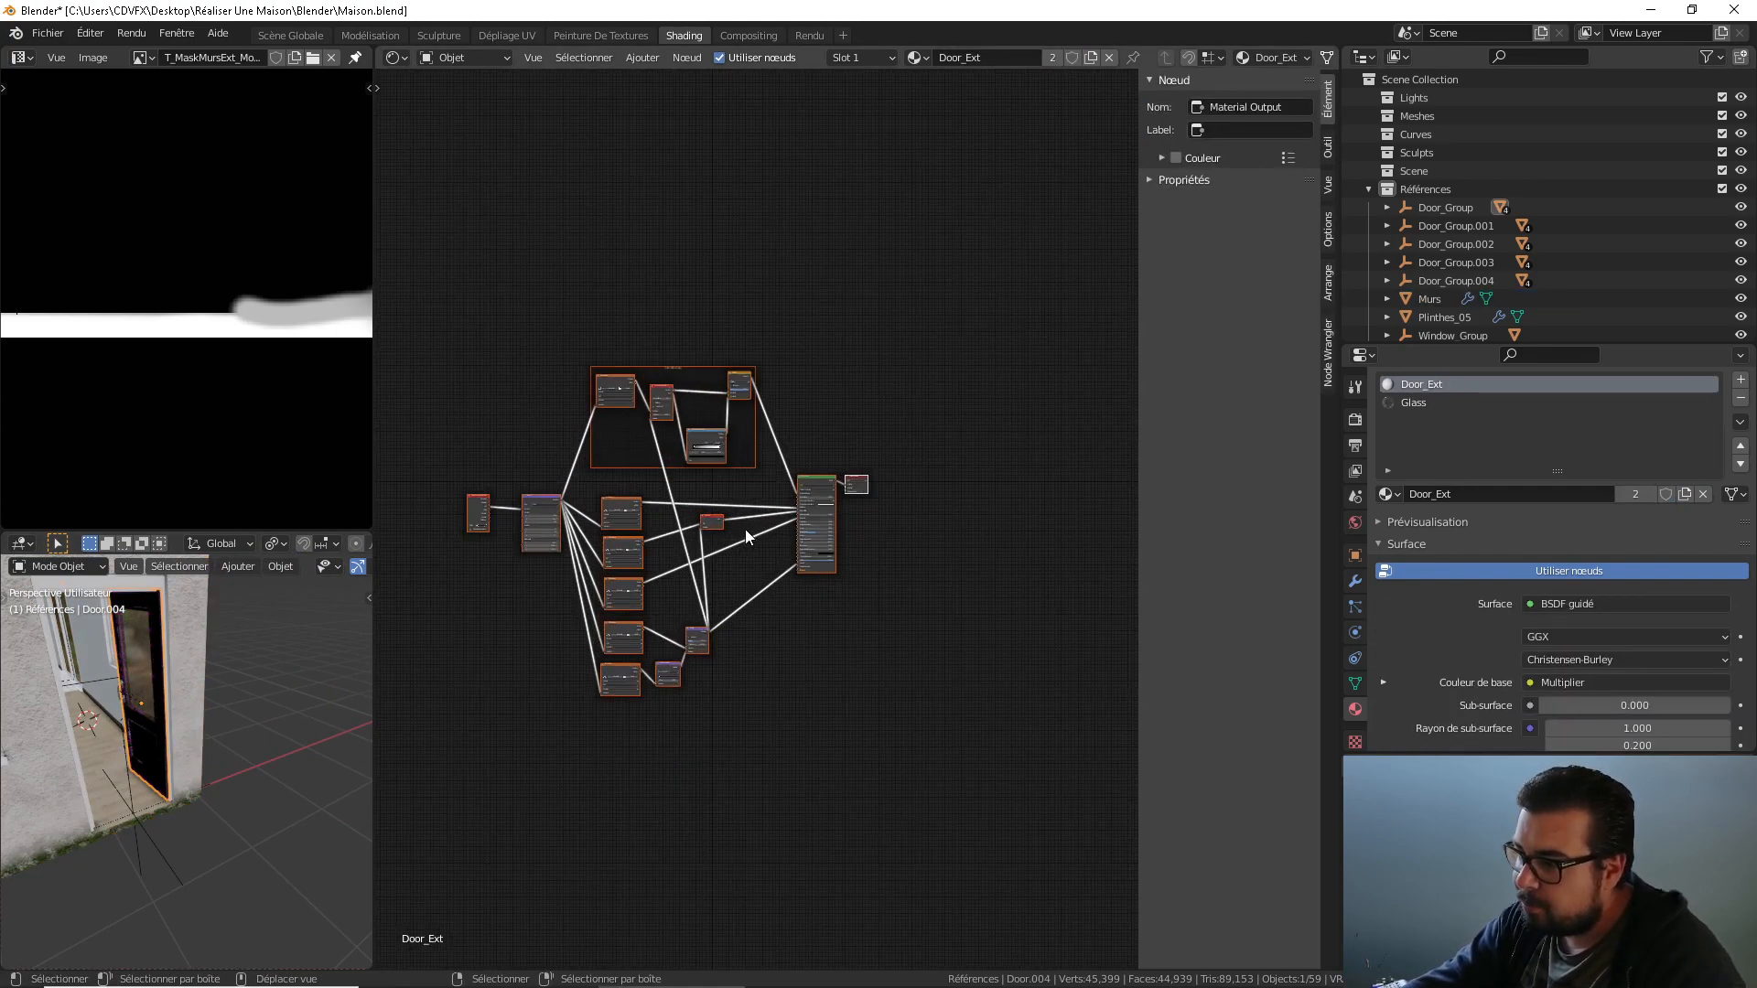
pyautogui.moveTo(585, 512); pyautogui.dragTo(739, 567, button='middle')
pyautogui.scroll(5, 145, 697)
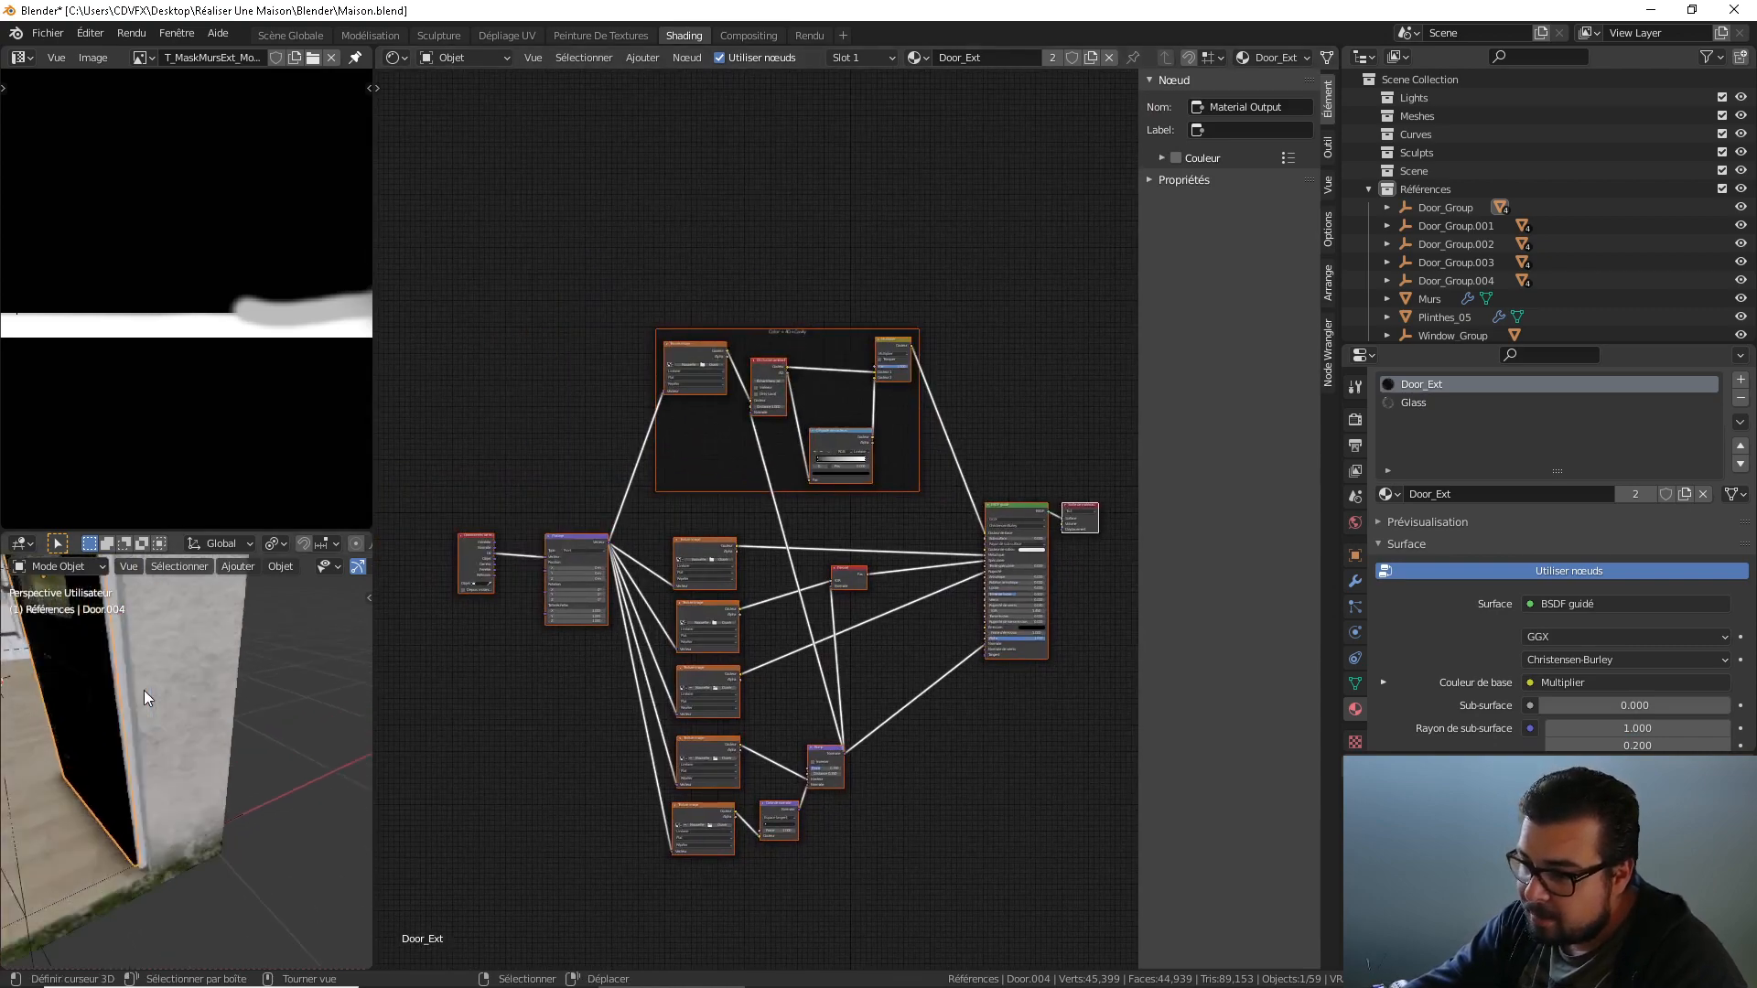
pyautogui.moveTo(145, 698); pyautogui.dragTo(236, 715, button='middle')
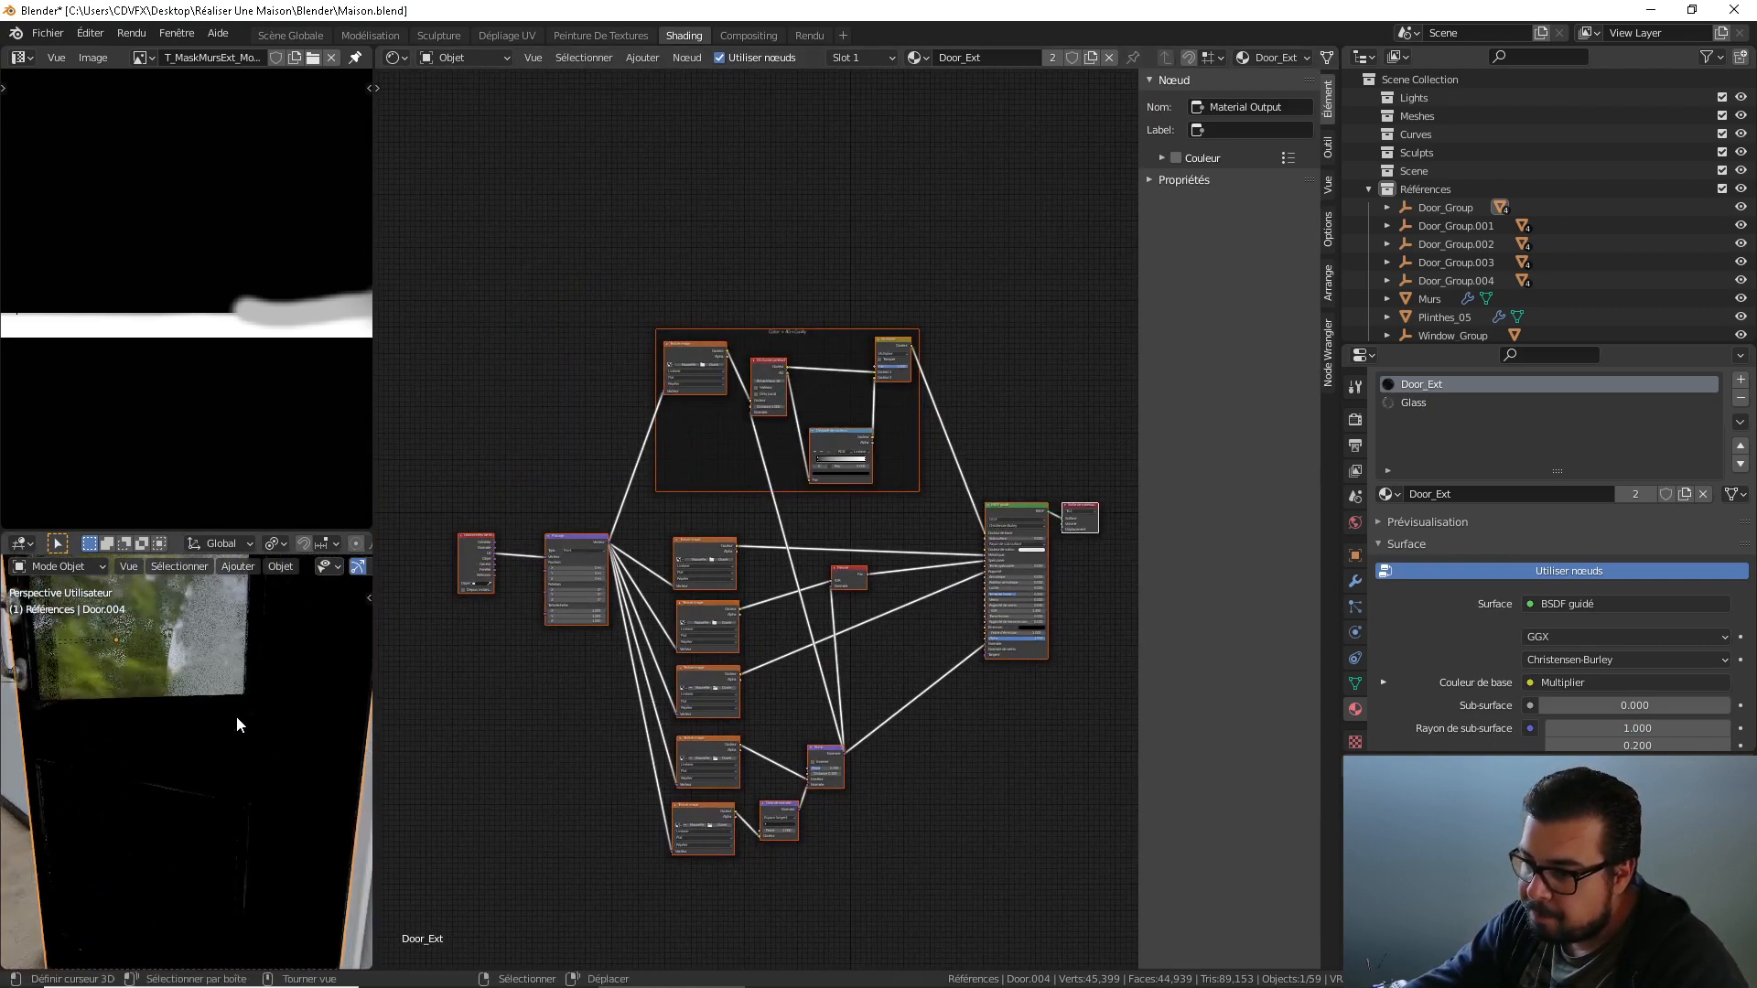
pyautogui.moveTo(727, 508); pyautogui.dragTo(727, 640, button='middle')
pyautogui.scroll(2, 721, 562)
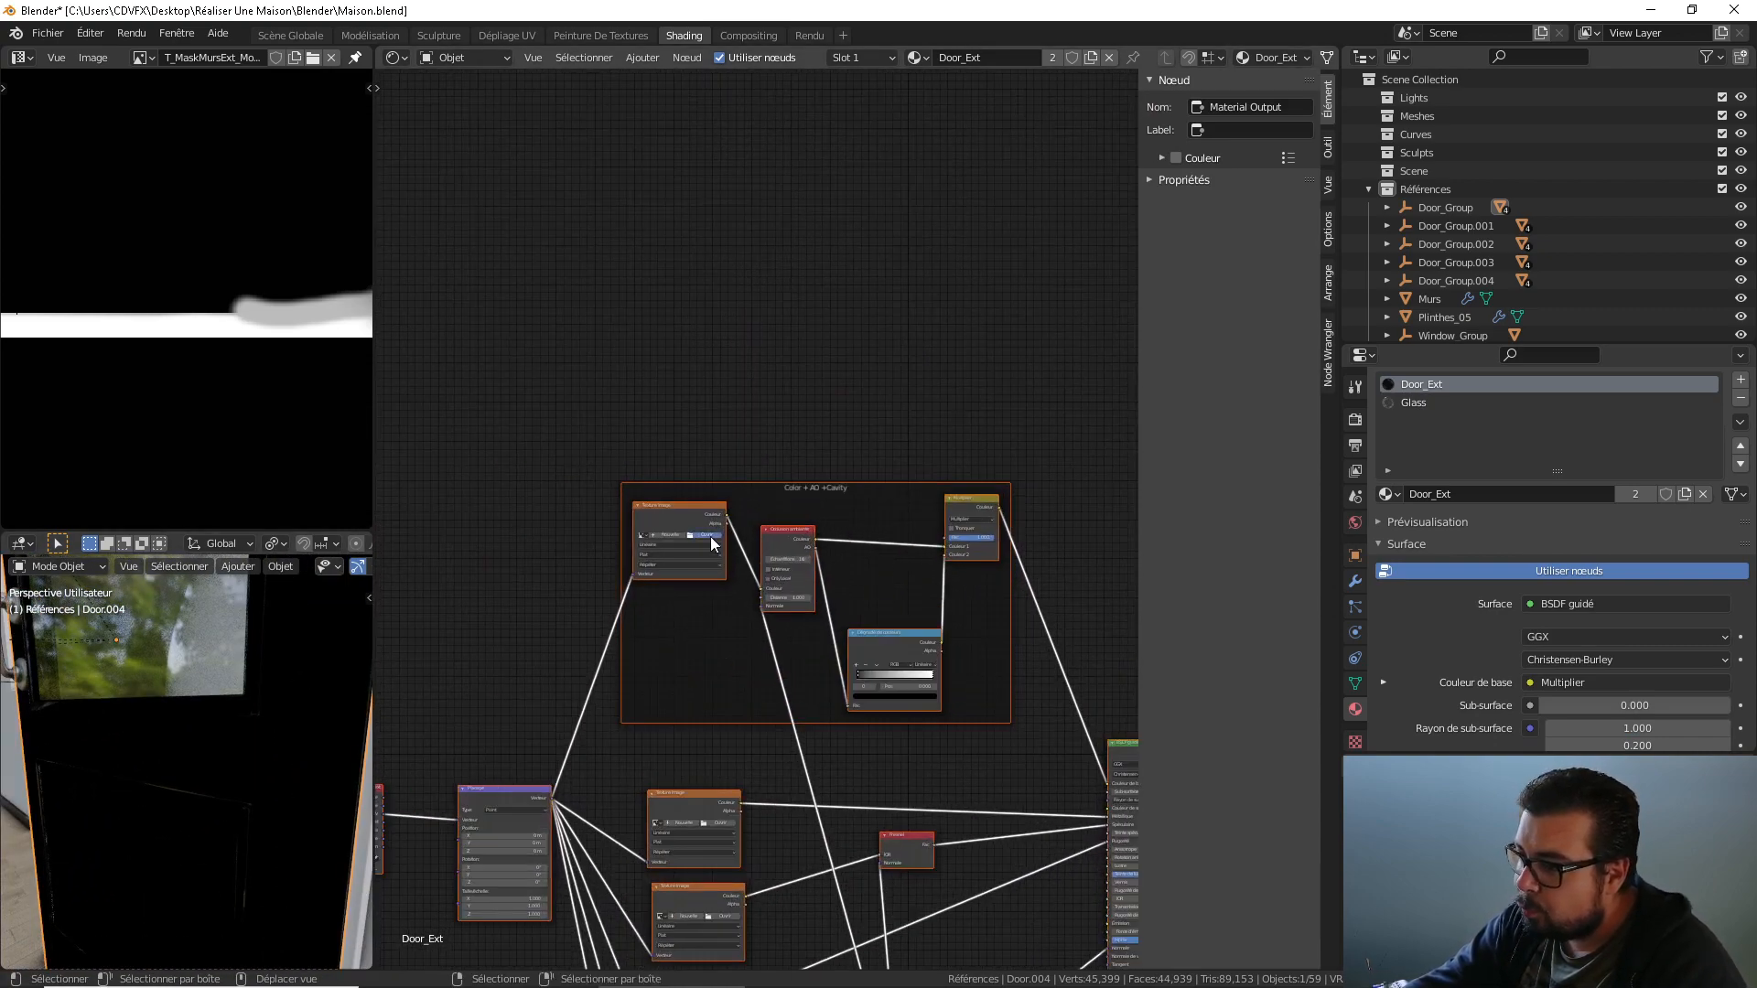
pyautogui.click(710, 536)
pyautogui.click(526, 563)
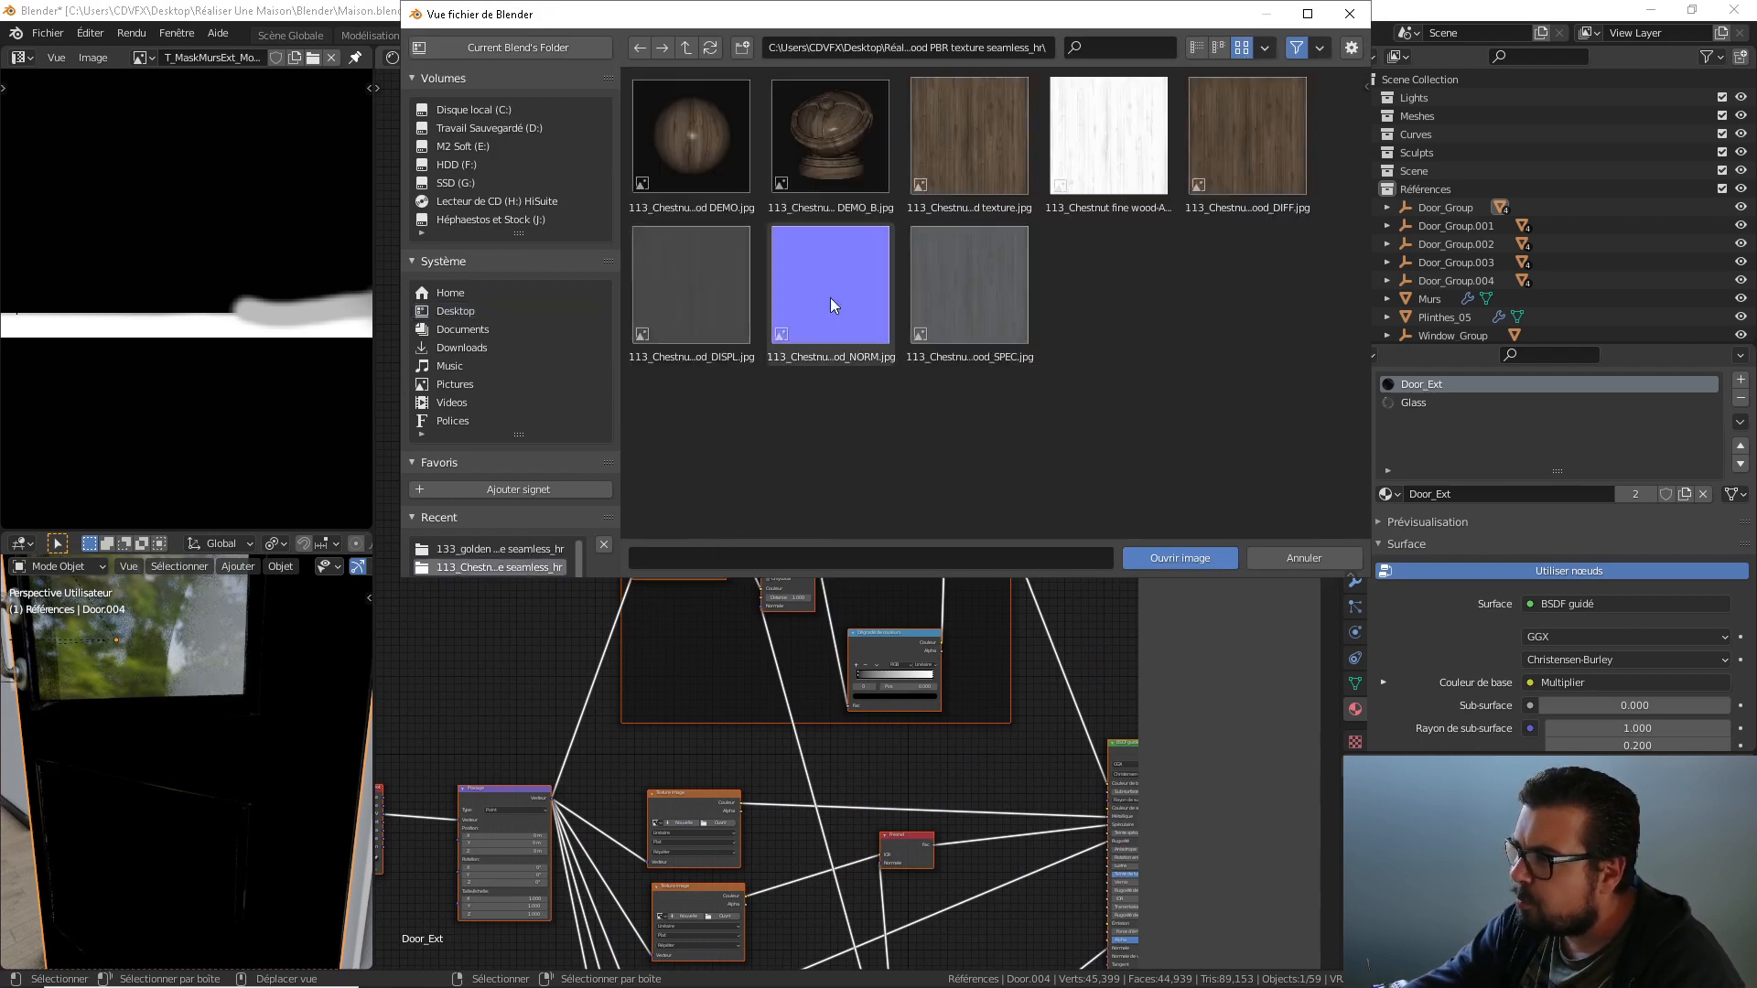
pyautogui.click(684, 51)
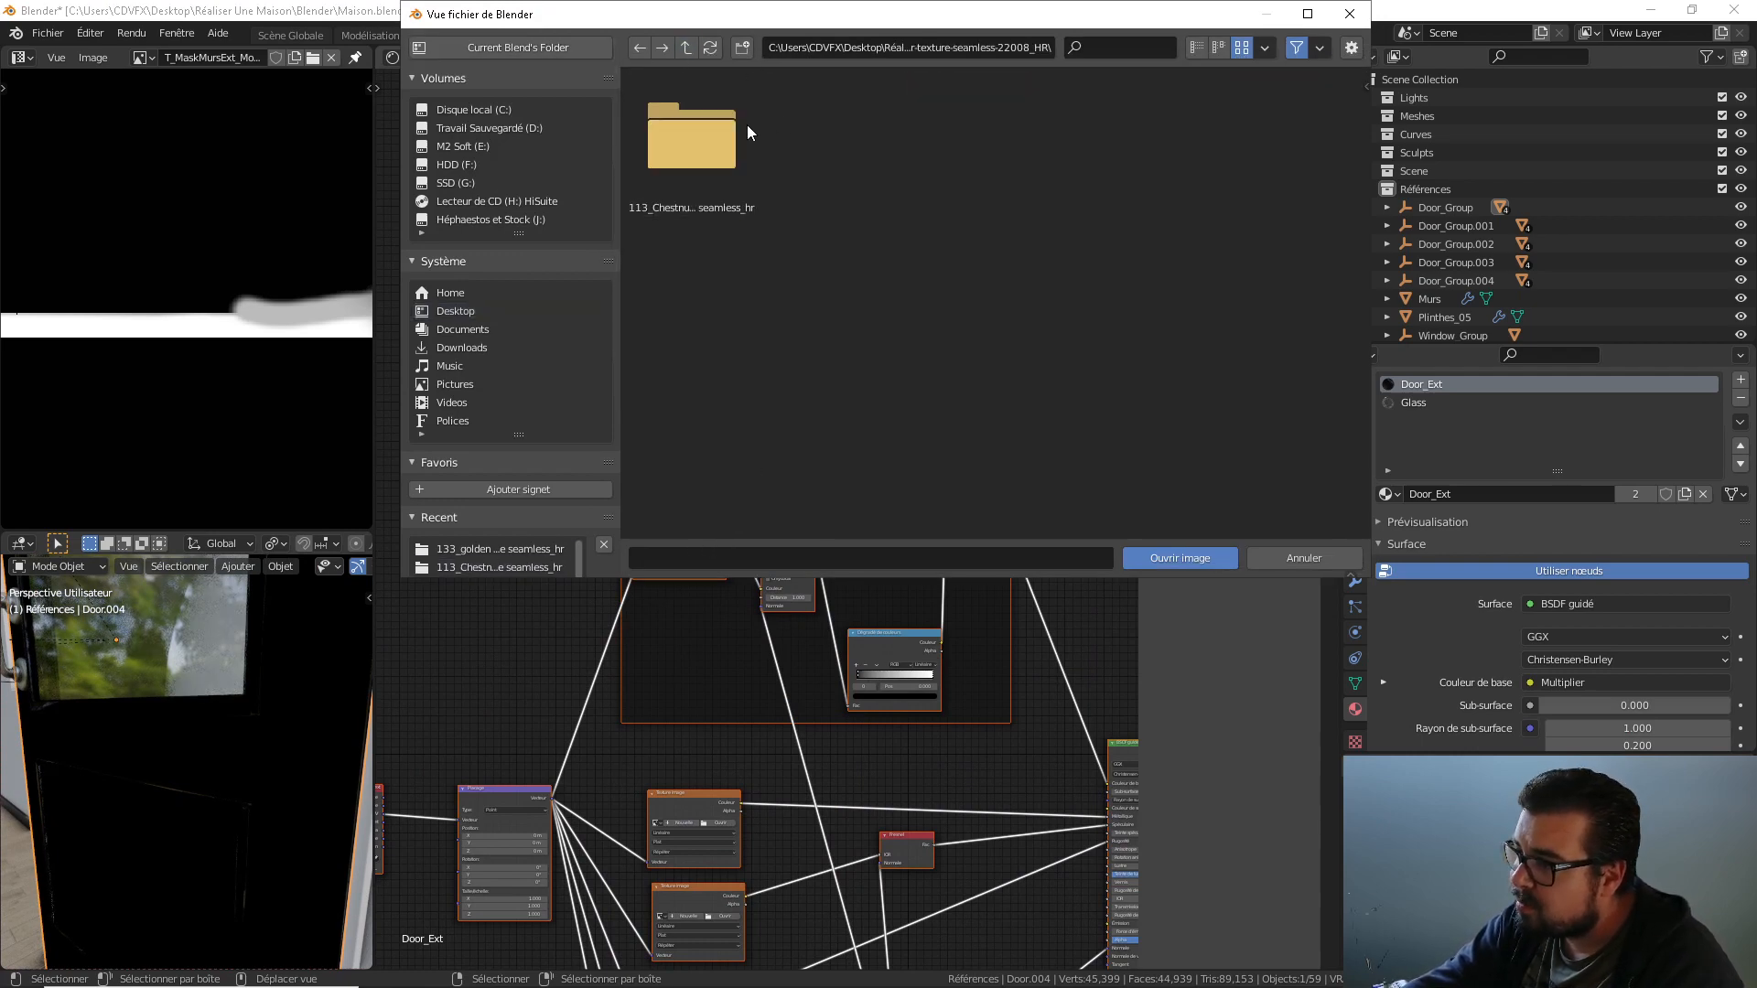
pyautogui.click(688, 47)
pyautogui.doubleClick(851, 138)
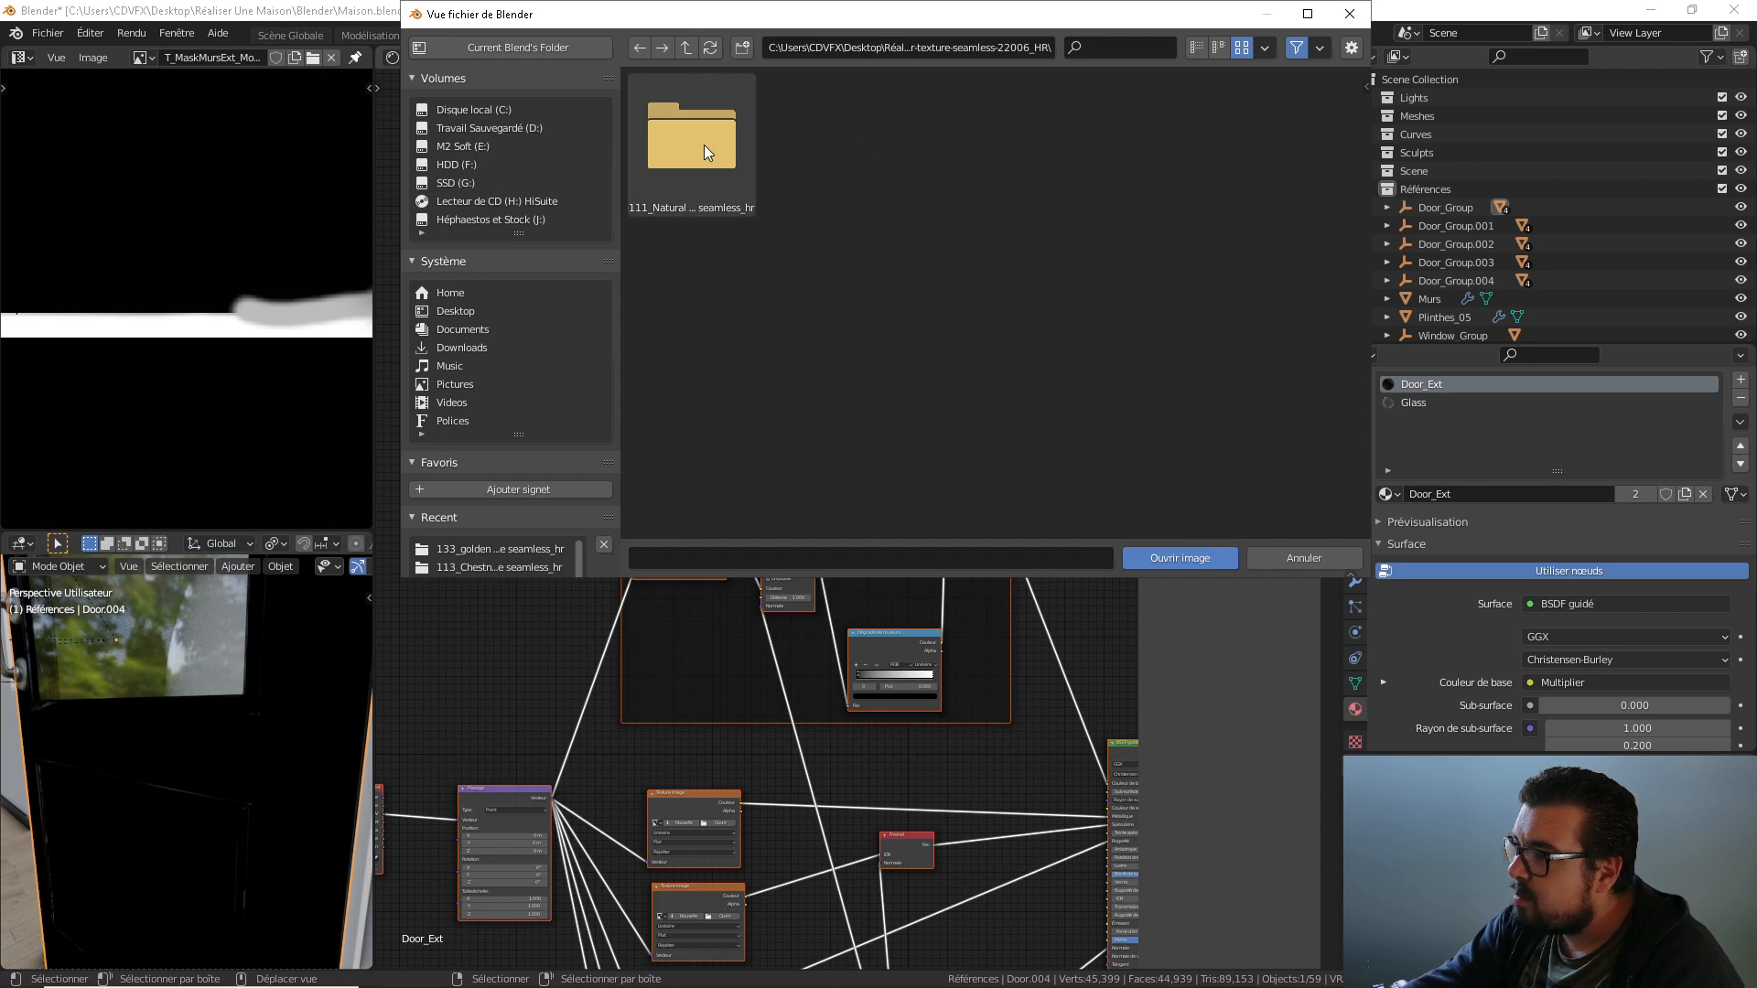
pyautogui.doubleClick(700, 142)
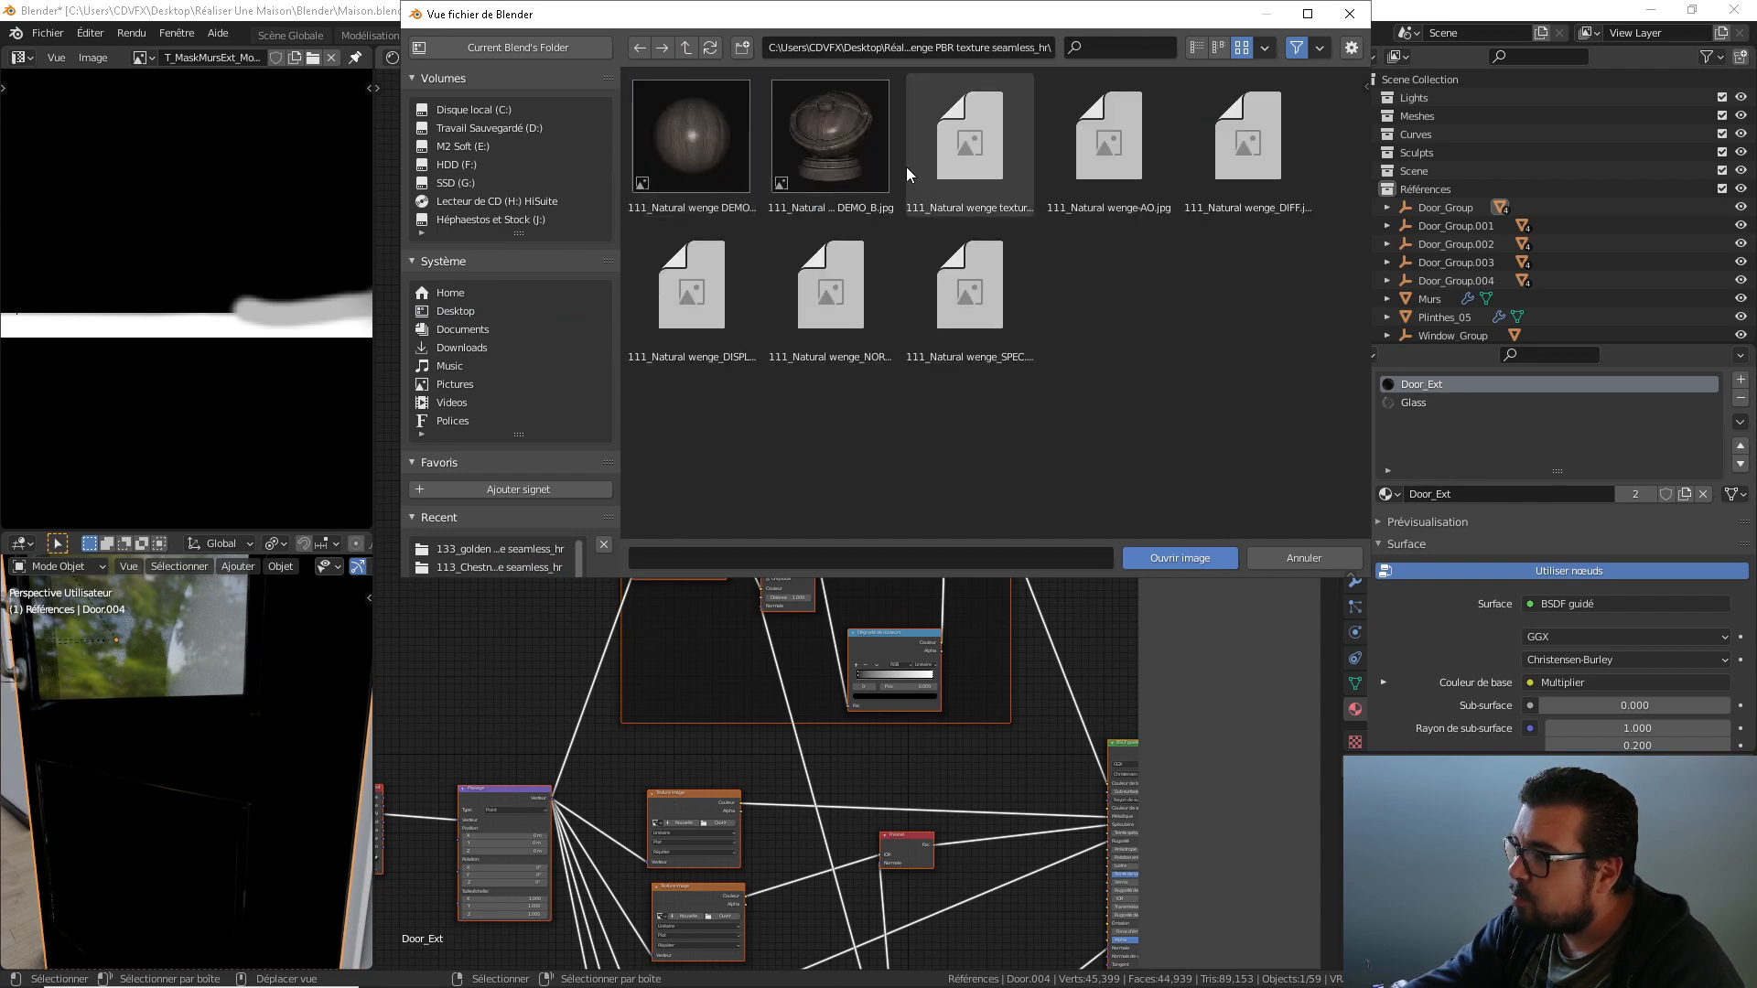
pyautogui.click(684, 52)
pyautogui.click(683, 52)
pyautogui.doubleClick(956, 146)
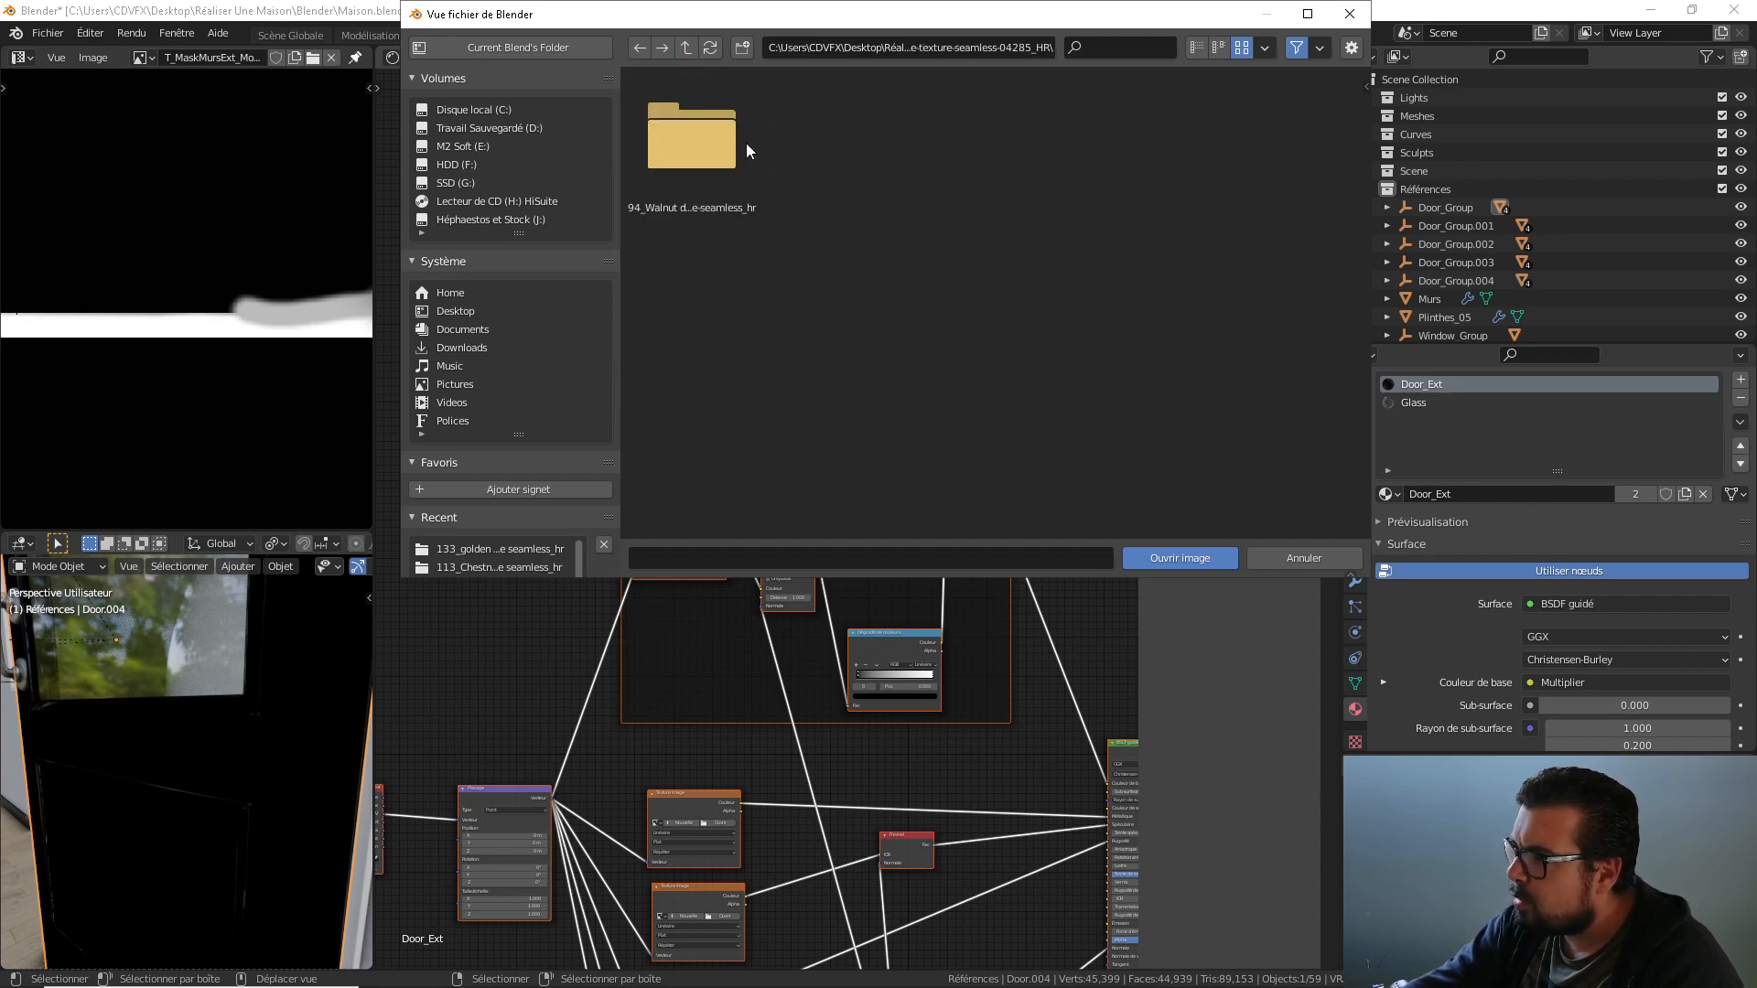
pyautogui.doubleClick(743, 144)
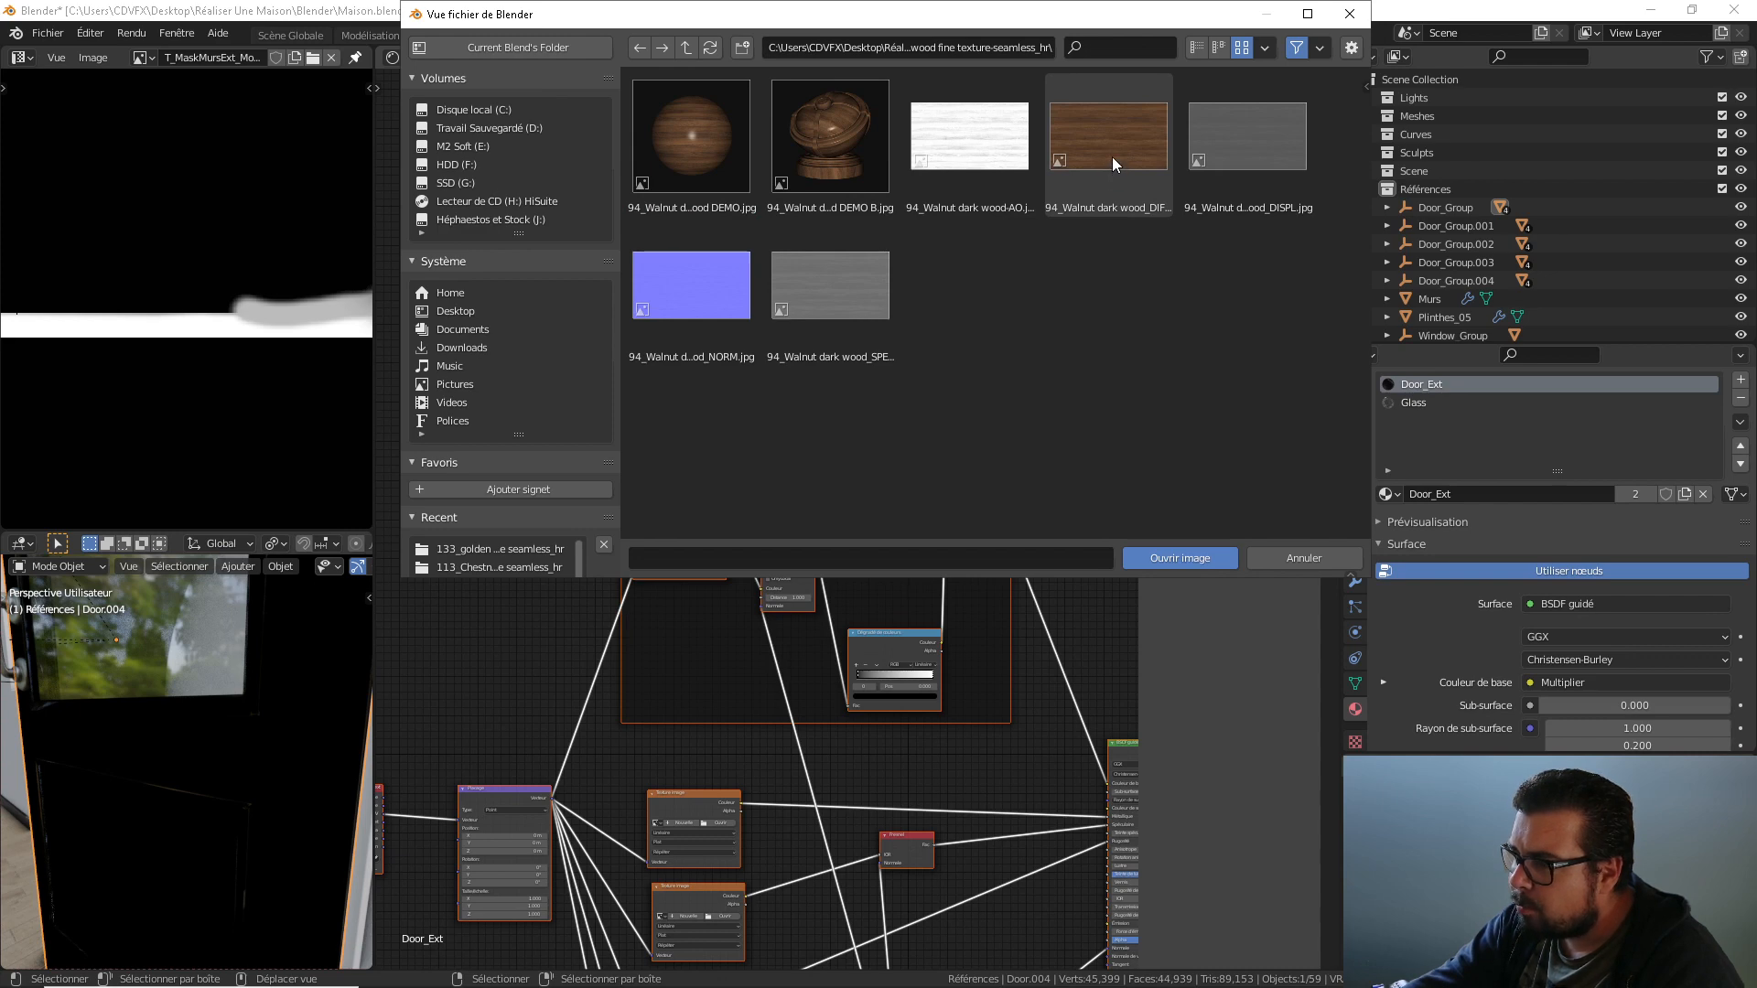
pyautogui.click(686, 51)
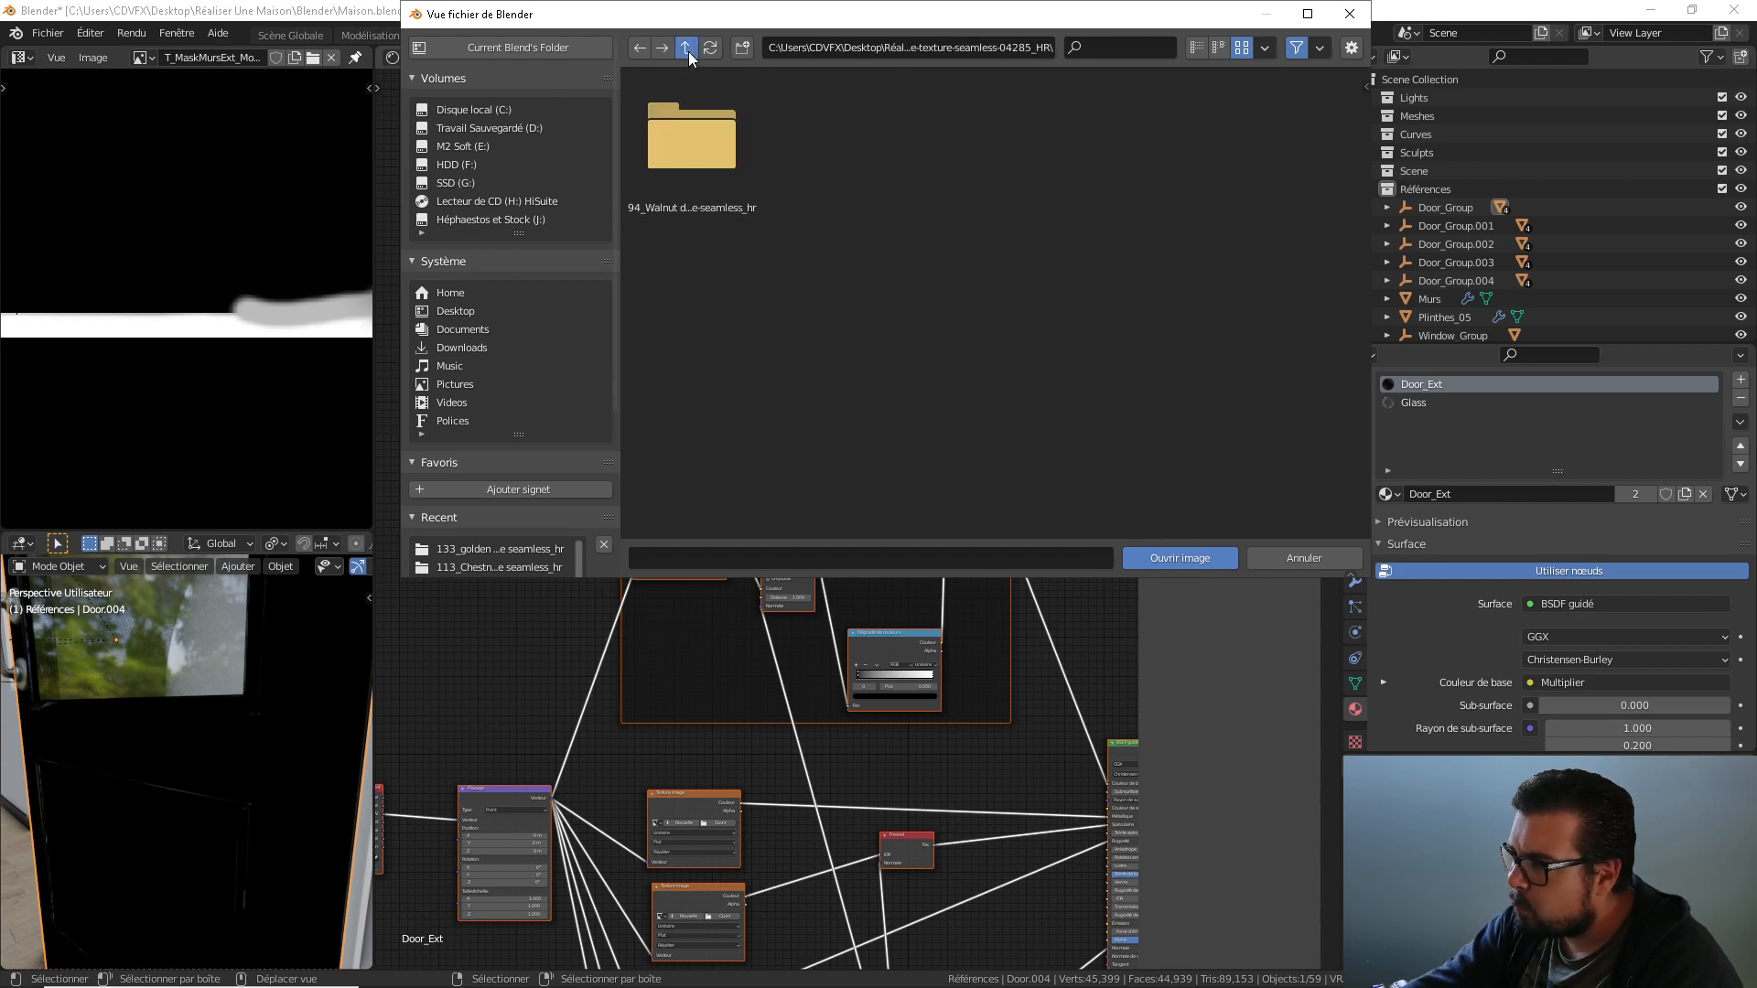
pyautogui.doubleClick(1161, 156)
pyautogui.doubleClick(690, 153)
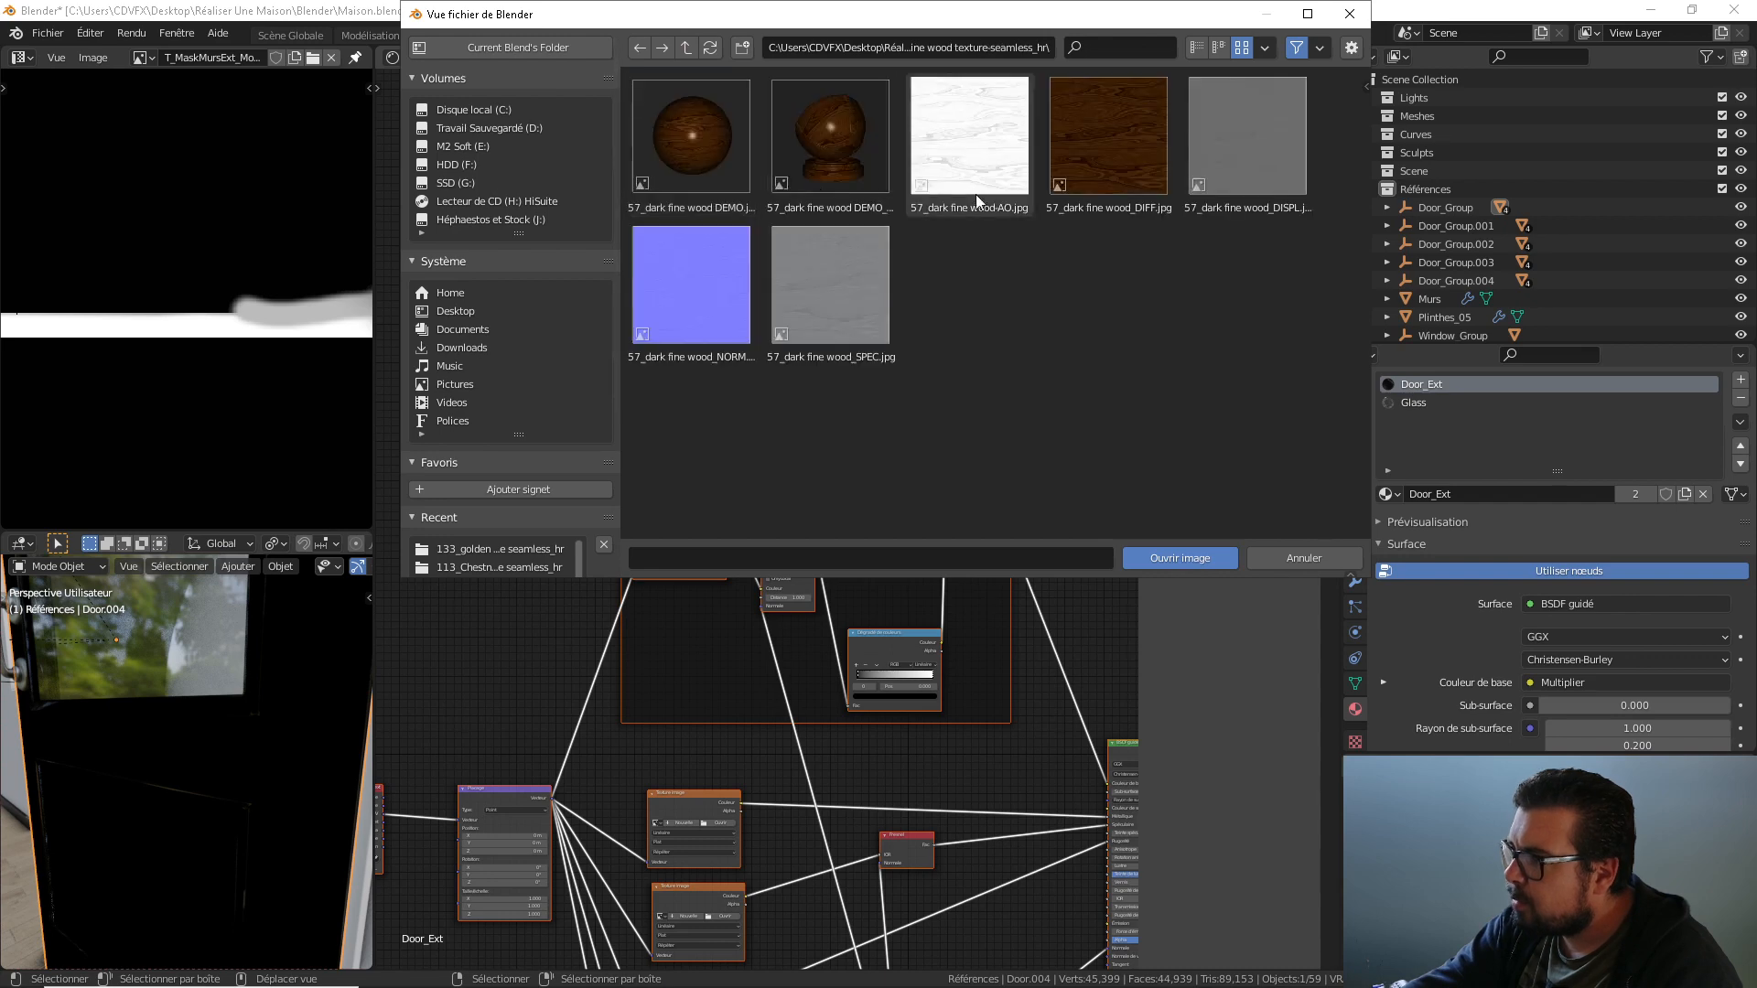
# Load 4_dark fine wood_DIFF.jpg into the Image Texture node of the Color + AO + Cavity frame.
pyautogui.click(685, 48)
pyautogui.doubleClick(1184, 125)
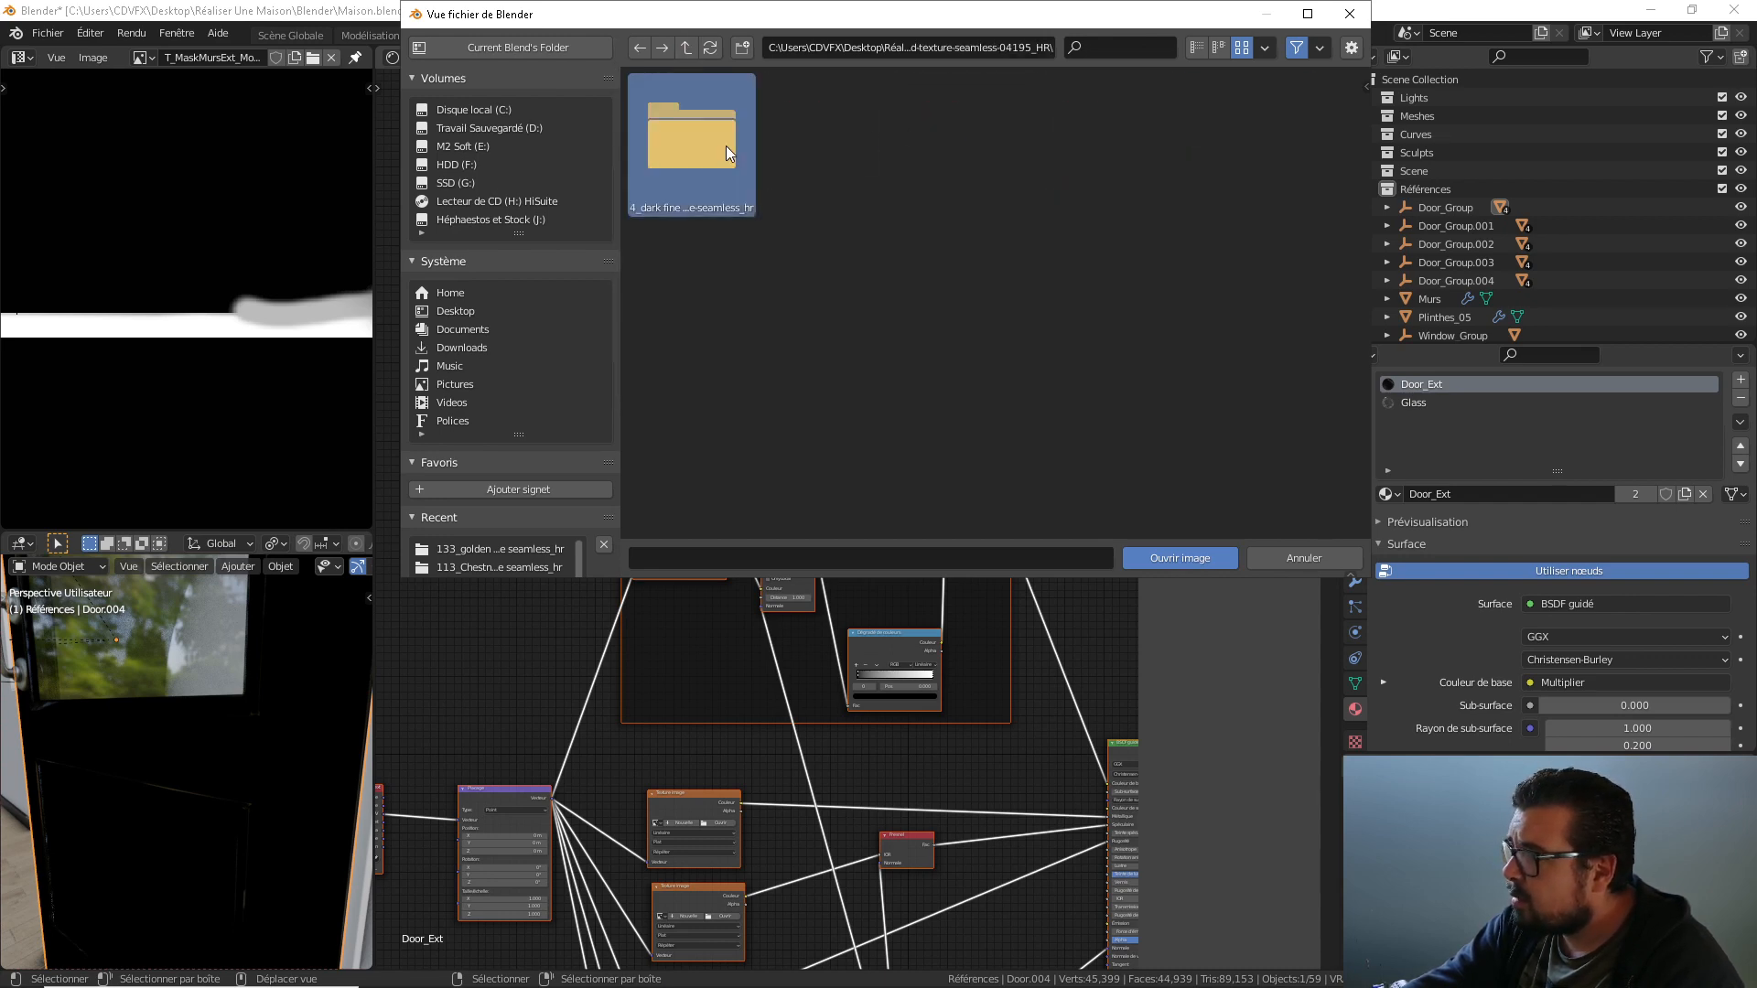
pyautogui.doubleClick(727, 153)
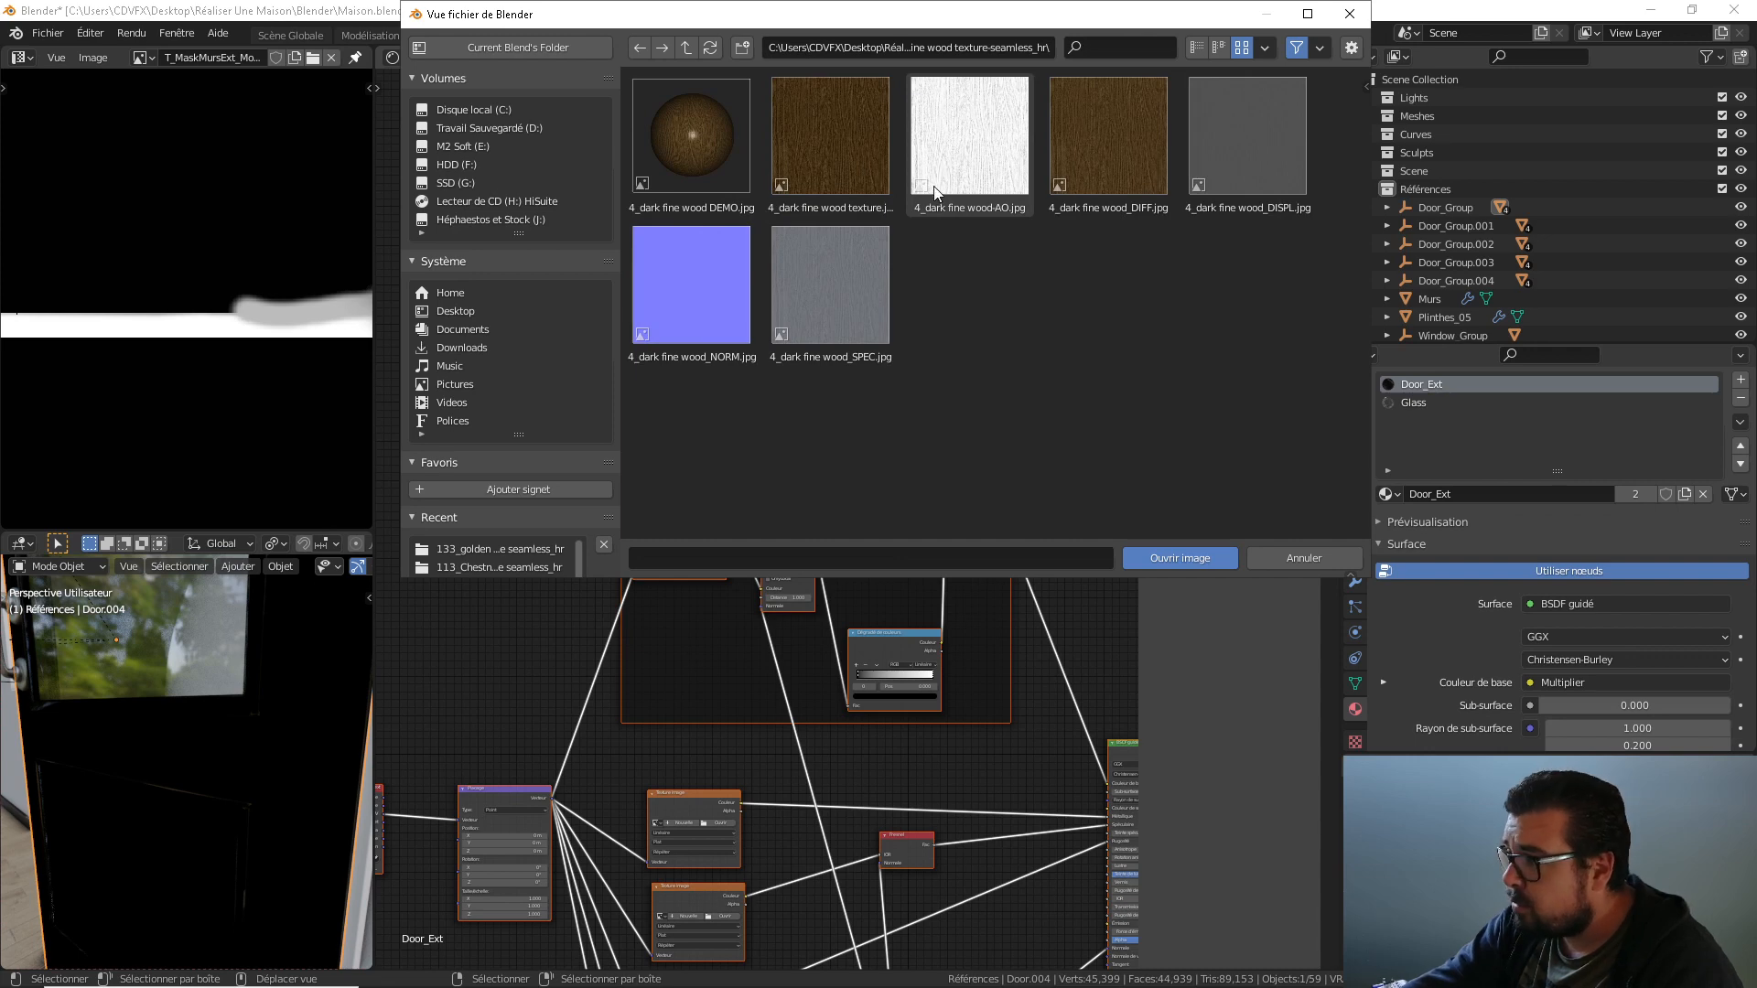
pyautogui.doubleClick(1113, 145)
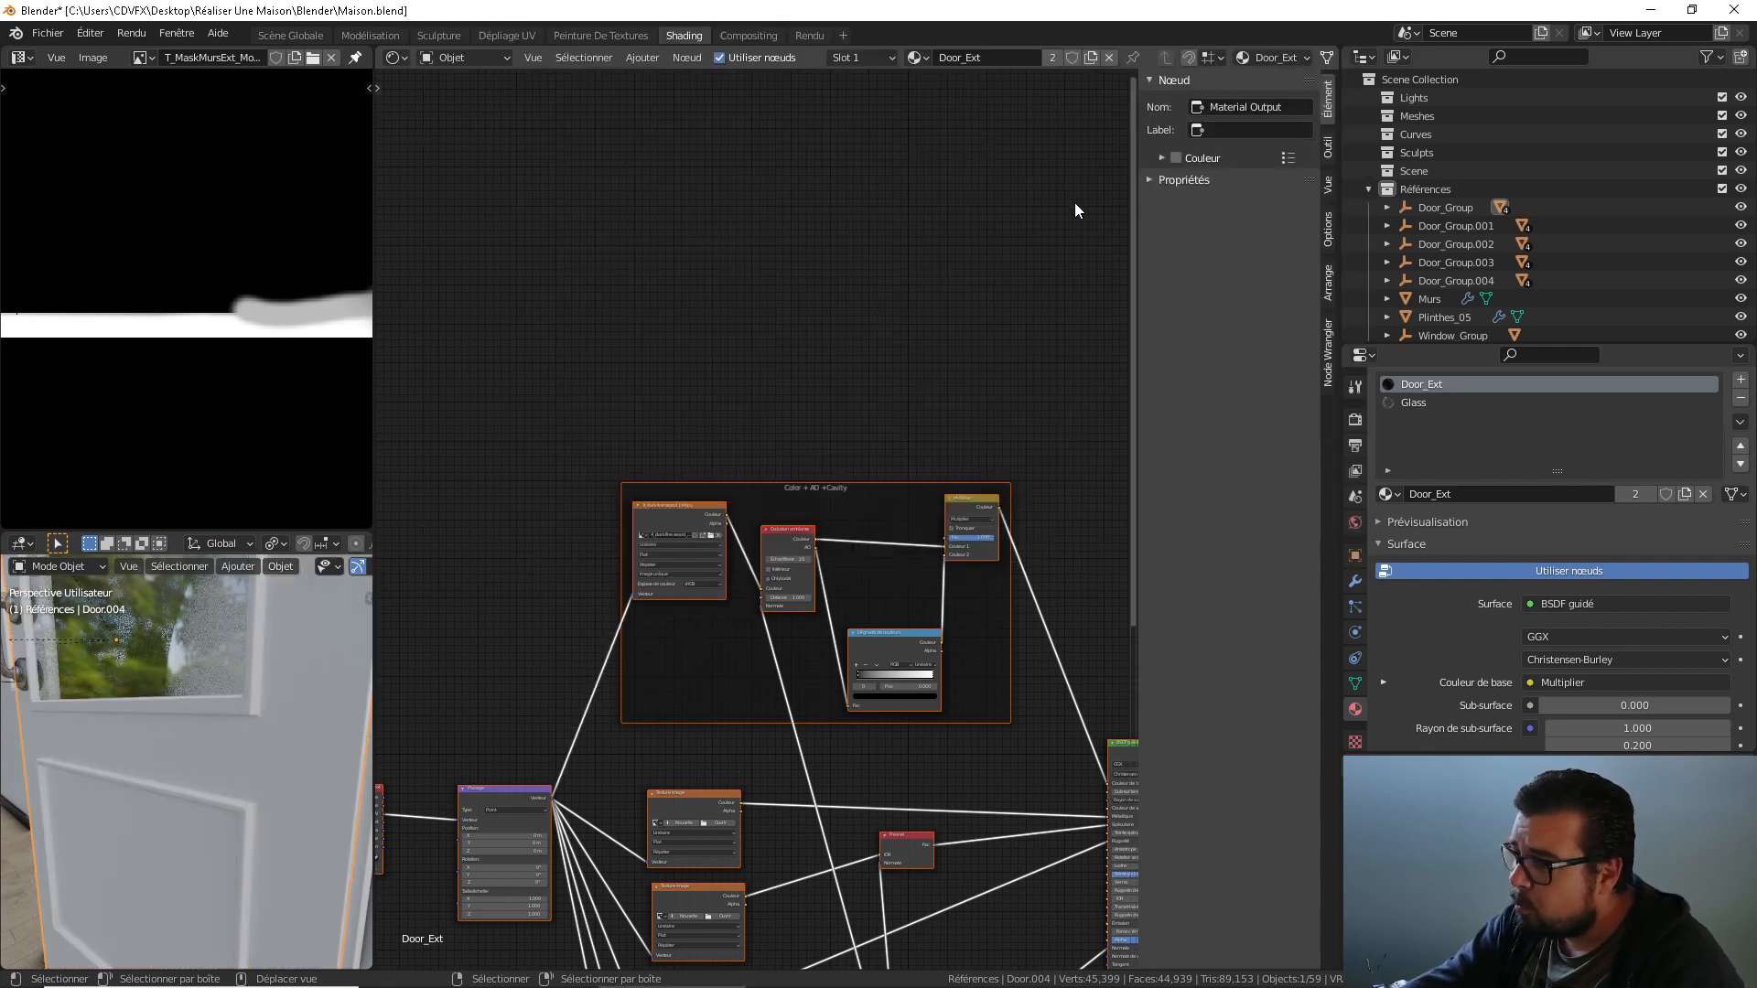
# Add a second Image Texture node below the colour texture in the frame and connect the Mapping node's vector to it.
pyautogui.hotkey('shift', 'a')
pyautogui.moveTo(611, 603)
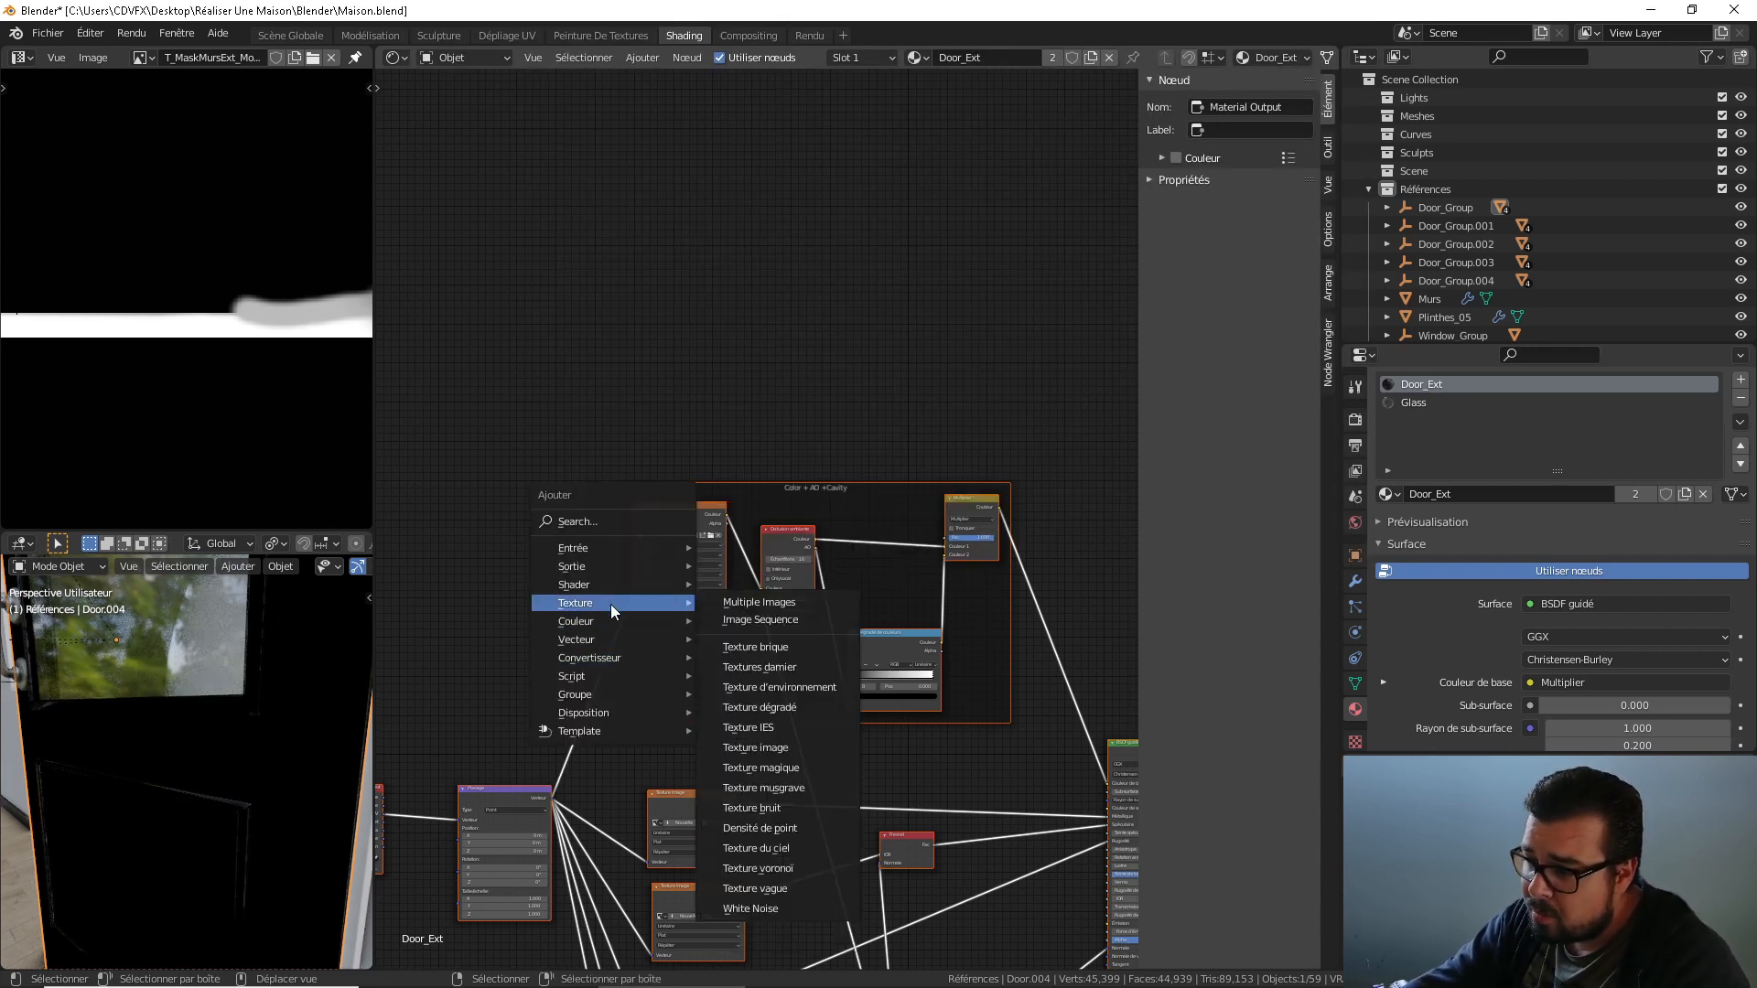
pyautogui.click(793, 756)
pyautogui.click(608, 735)
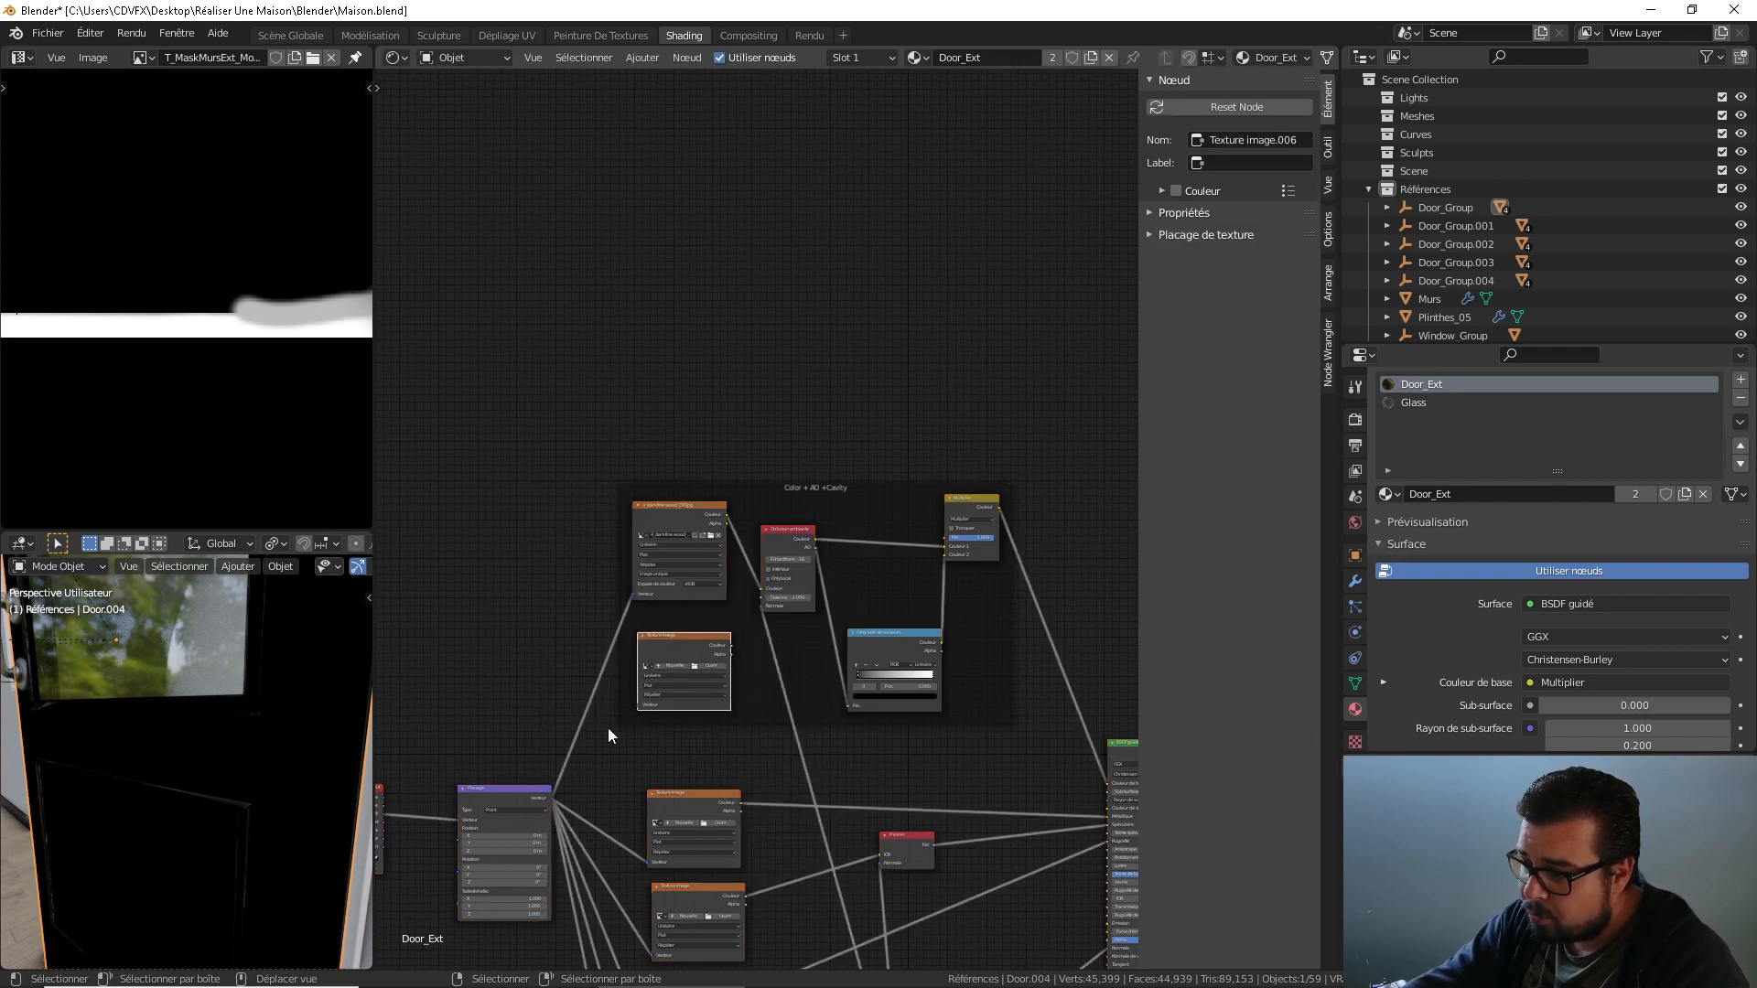
pyautogui.moveTo(547, 798); pyautogui.dragTo(640, 706)
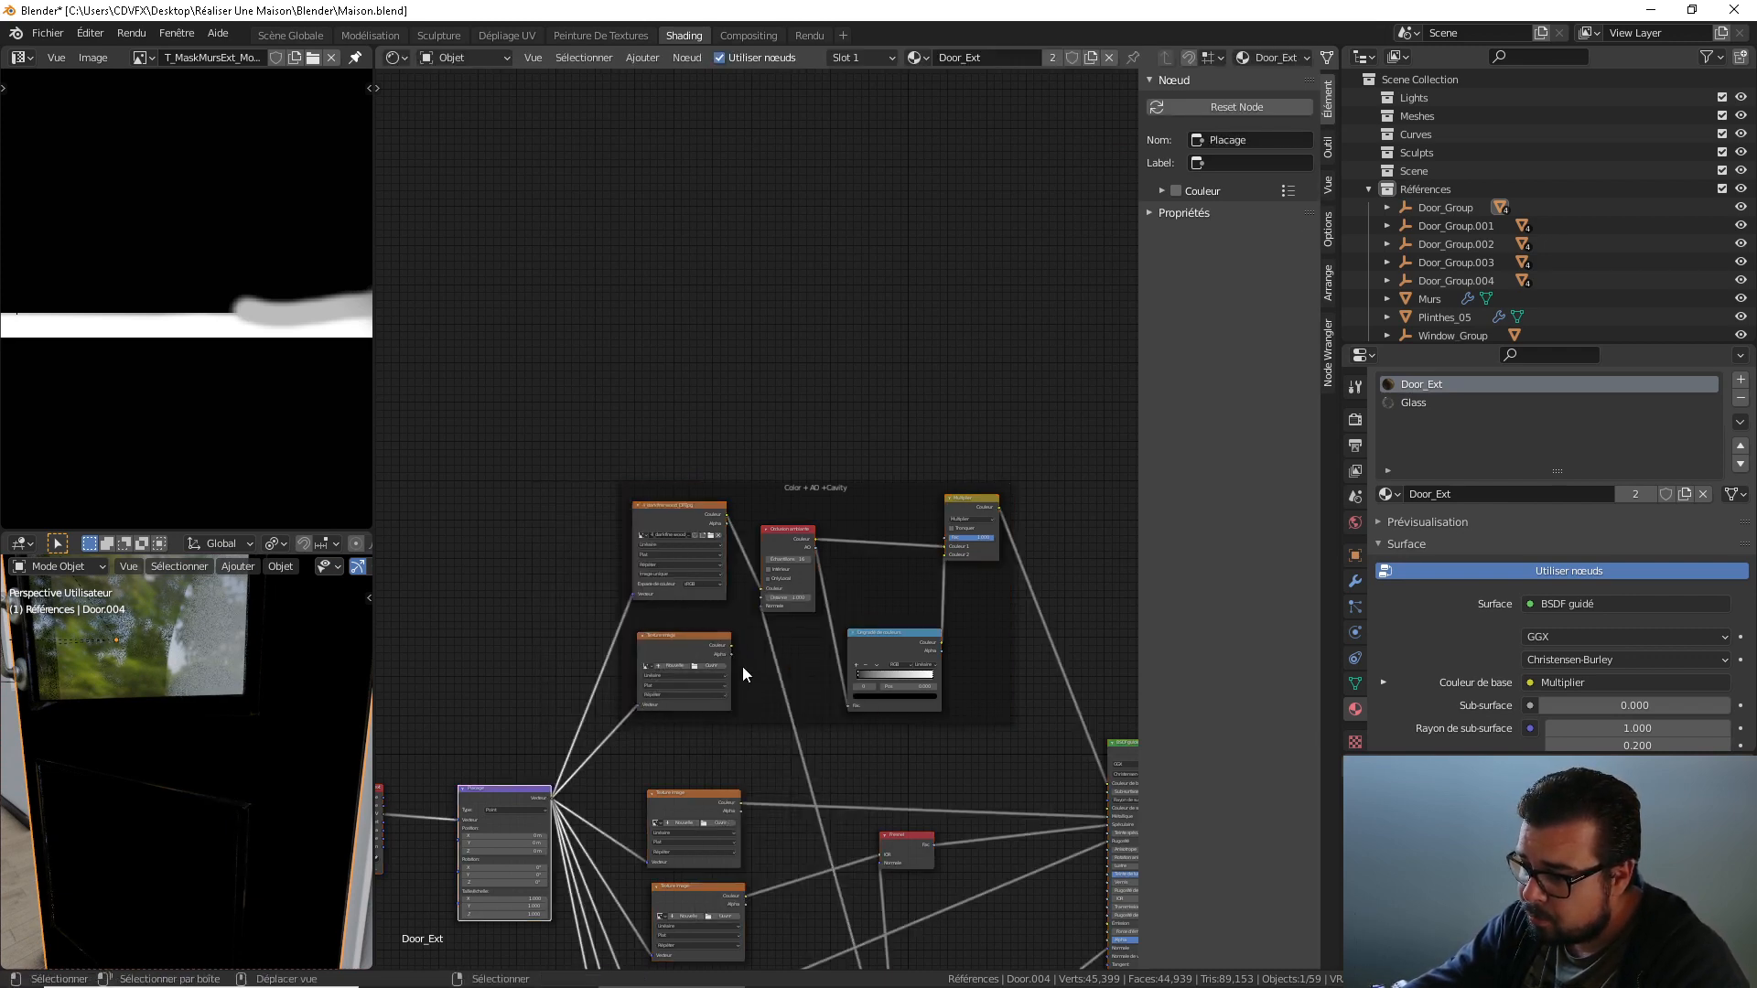
# Insert a colour Mix node after the colour texture, connect the second texture to its second colour, and set its blend mode to Multiply.
pyautogui.hotkey('shift', 'a')
pyautogui.moveTo(765, 692)
pyautogui.click(859, 783)
pyautogui.click(782, 542)
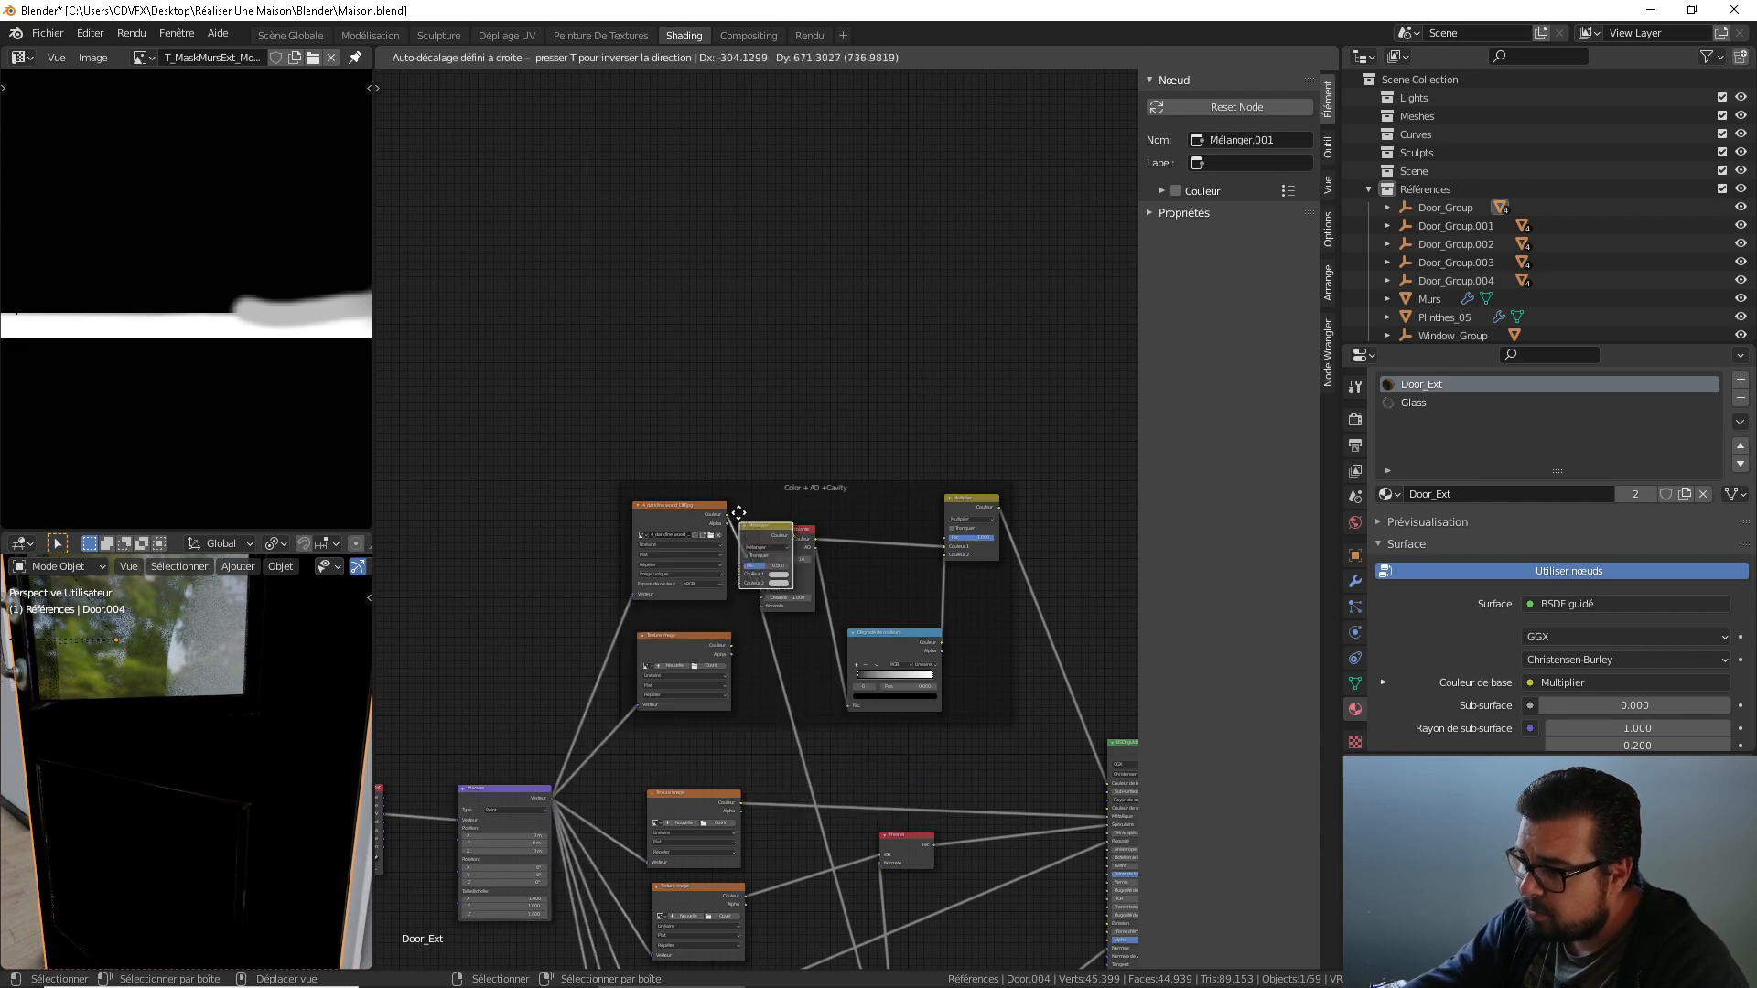
pyautogui.moveTo(731, 645); pyautogui.dragTo(765, 568)
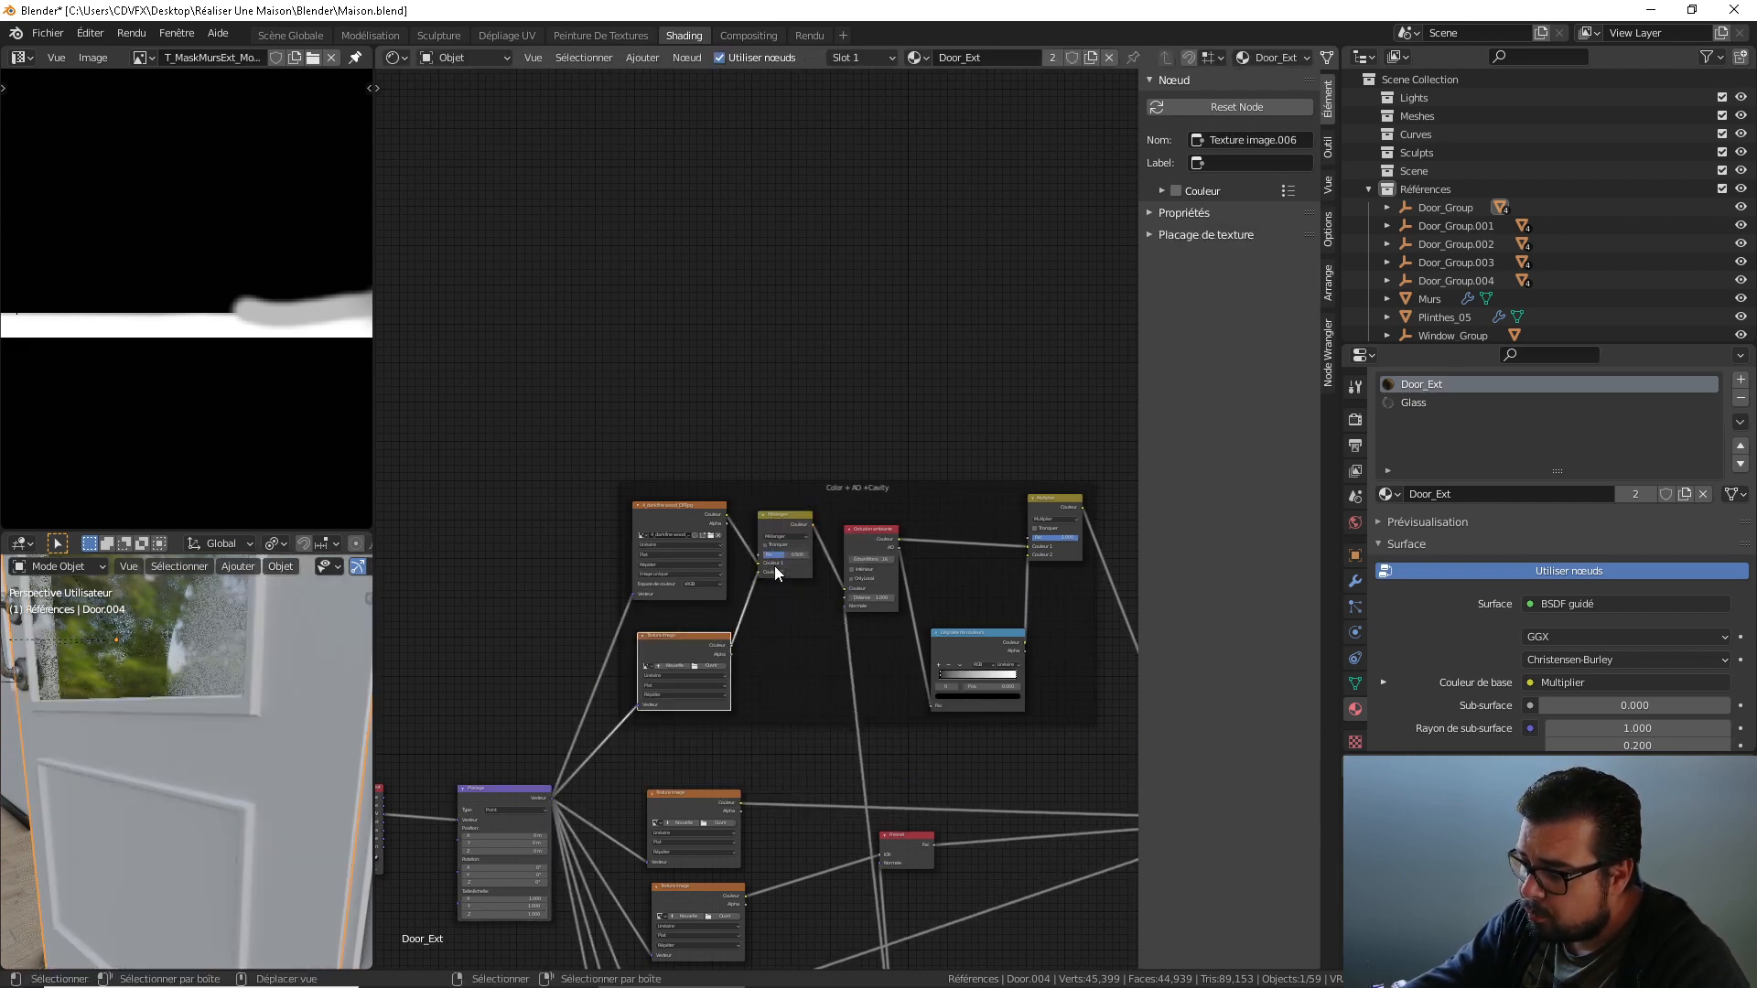
pyautogui.click(796, 567)
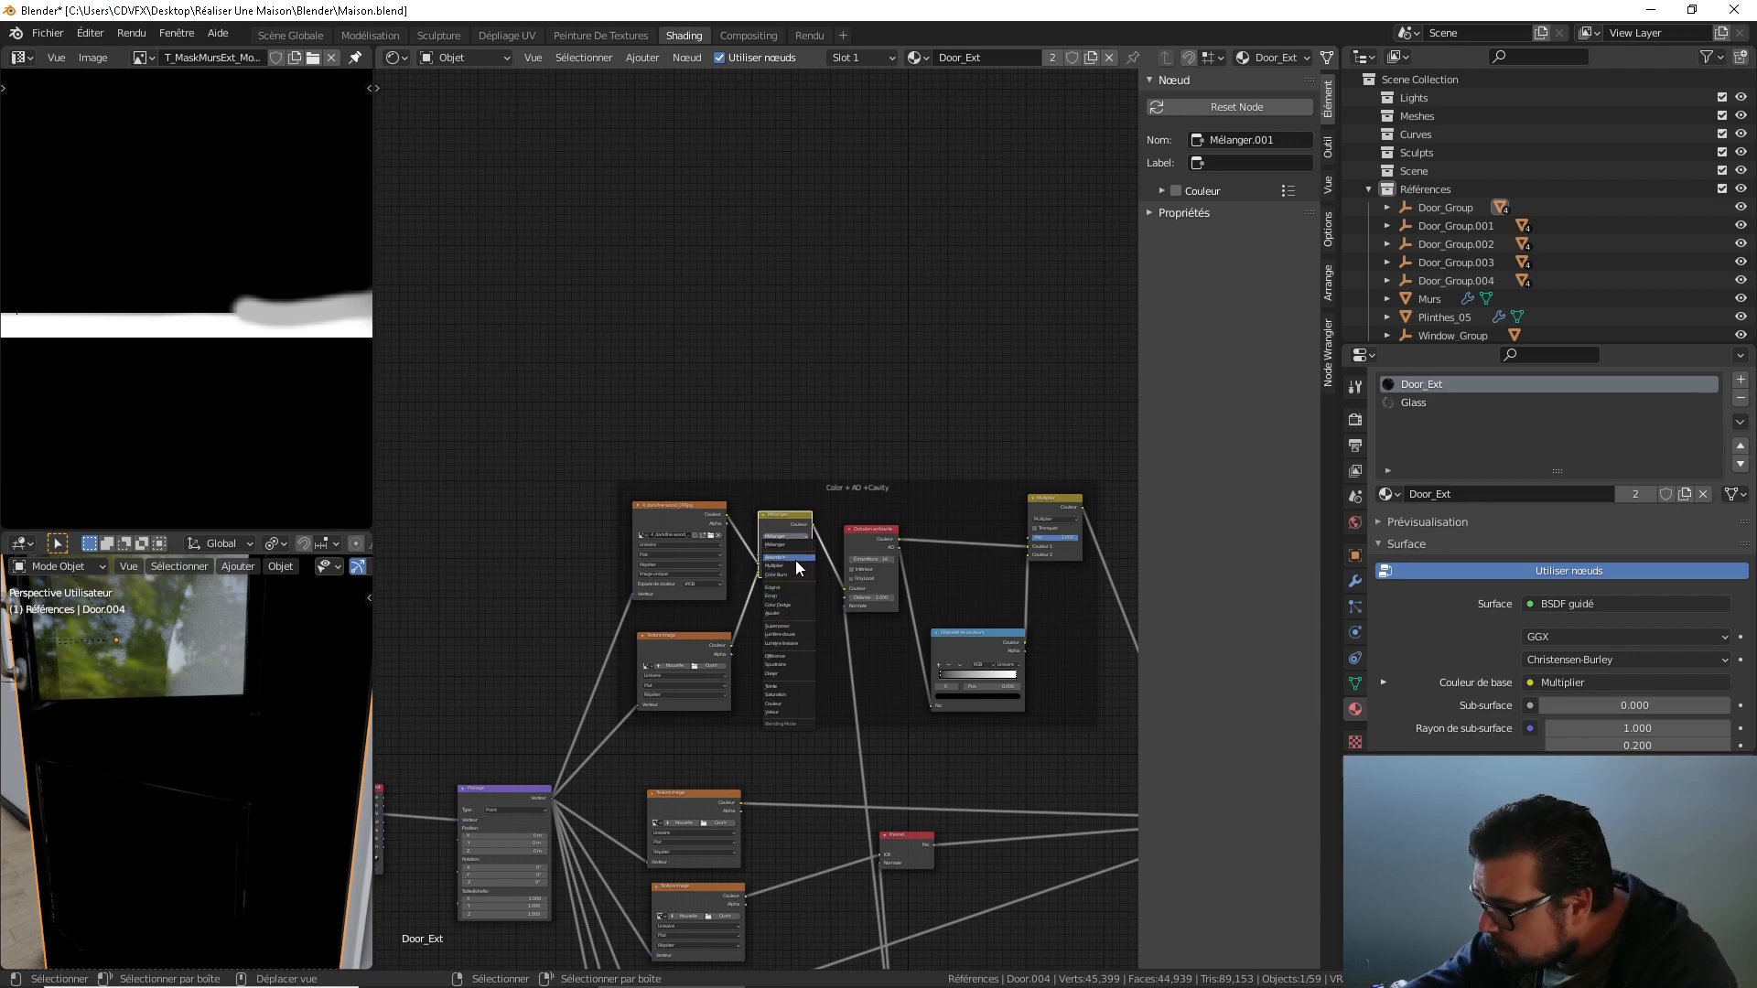
pyautogui.click(792, 569)
# Load 4_dark fine wood-AO.jpg into the second Image Texture node and set its colour space to Non-Color.
pyautogui.click(710, 664)
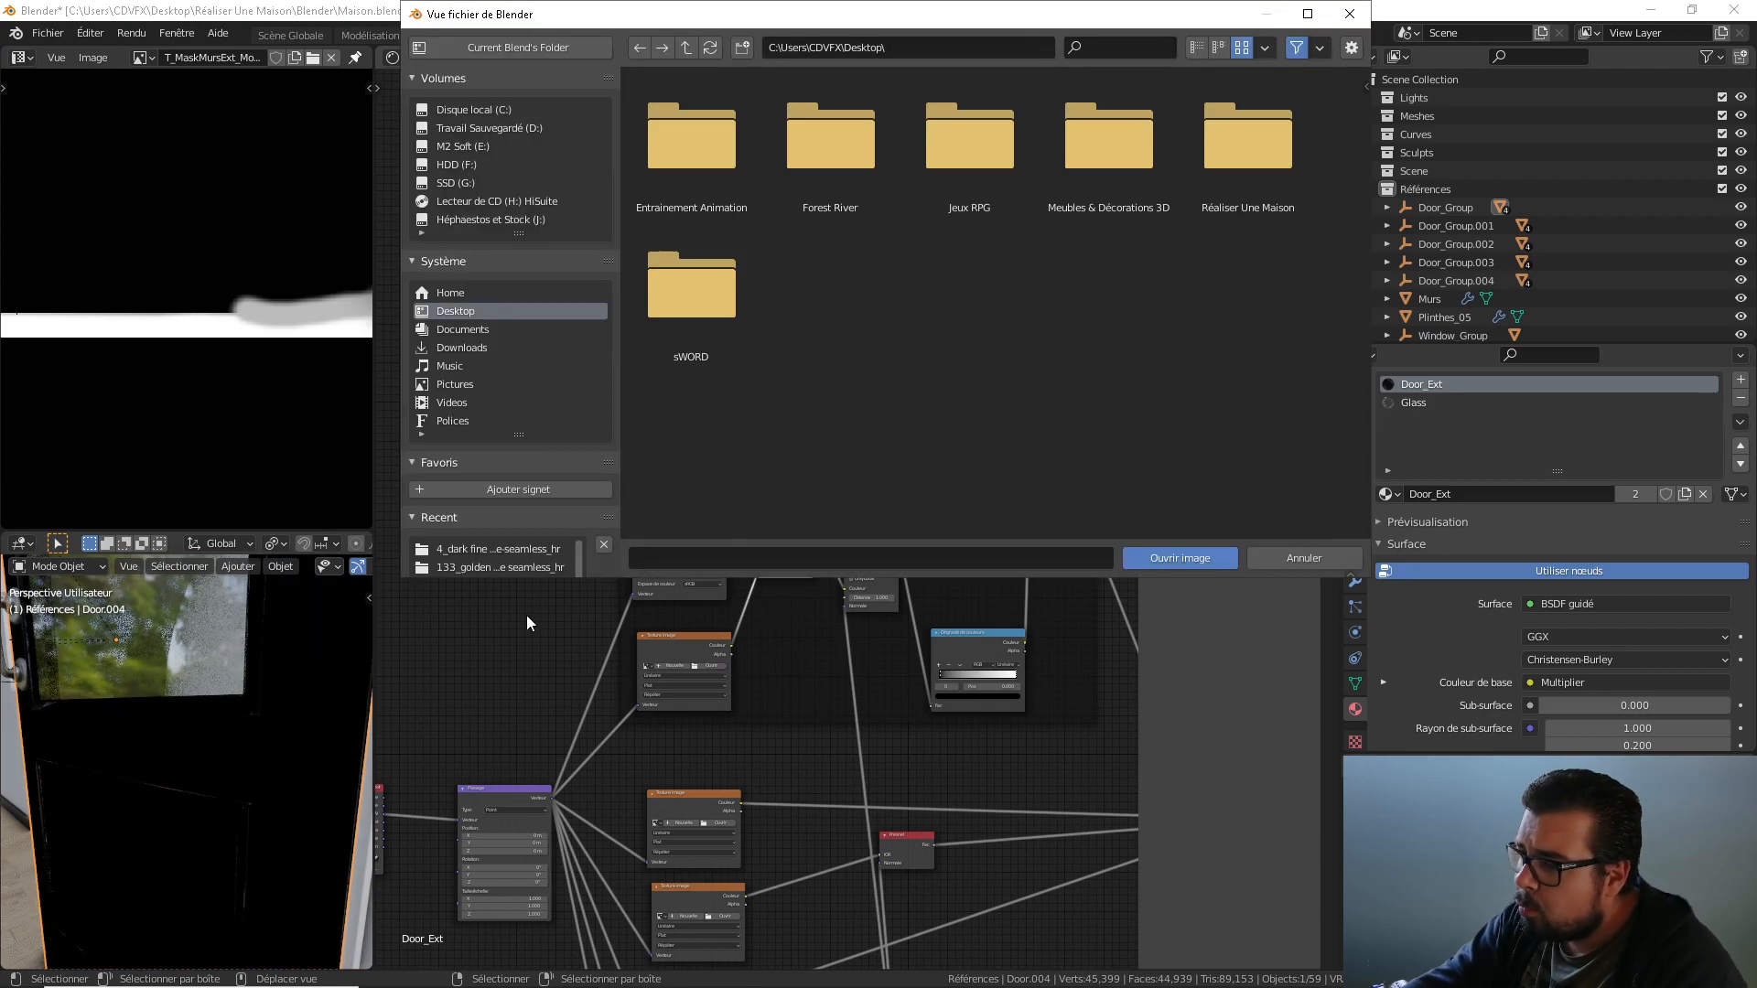
pyautogui.click(475, 549)
pyautogui.doubleClick(979, 168)
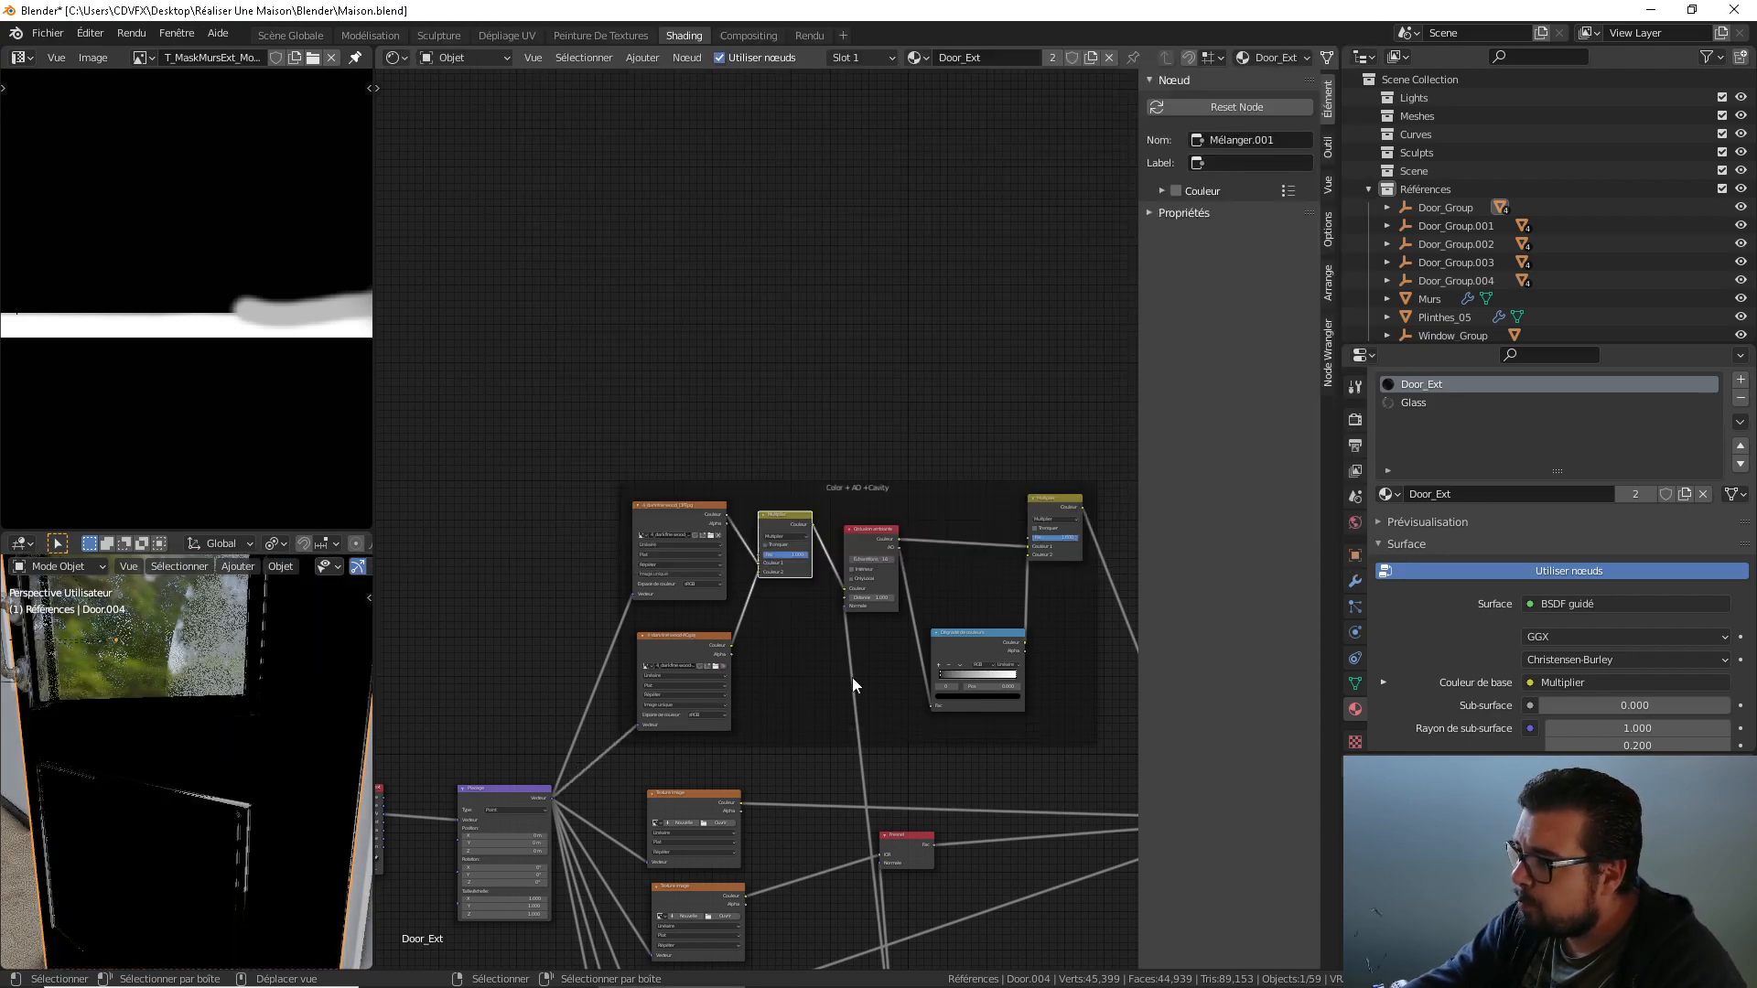
pyautogui.click(729, 748)
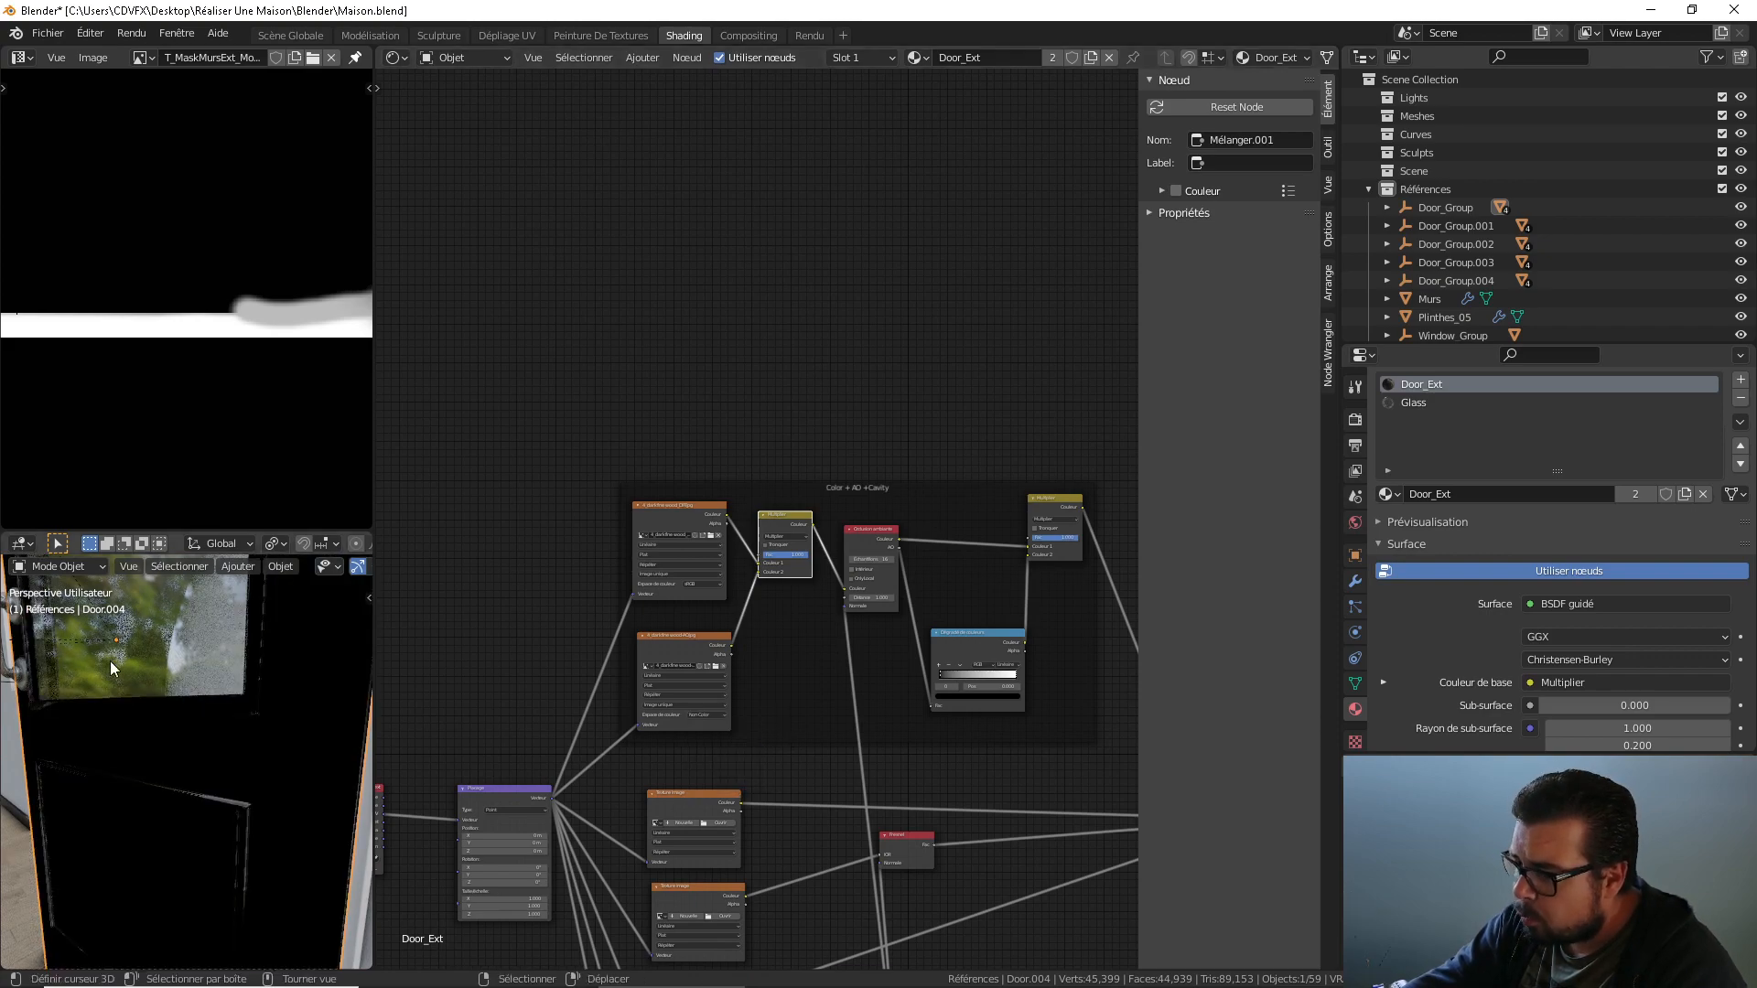
# Load 4_dark fine wood_NORM.jpg into the texture node feeding the Normal Map and set its colour space to Non-Color.
pyautogui.scroll(-5, 778, 789)
pyautogui.keyDown('shift'); pyautogui.scroll(-5, 779, 789); pyautogui.keyUp('shift')
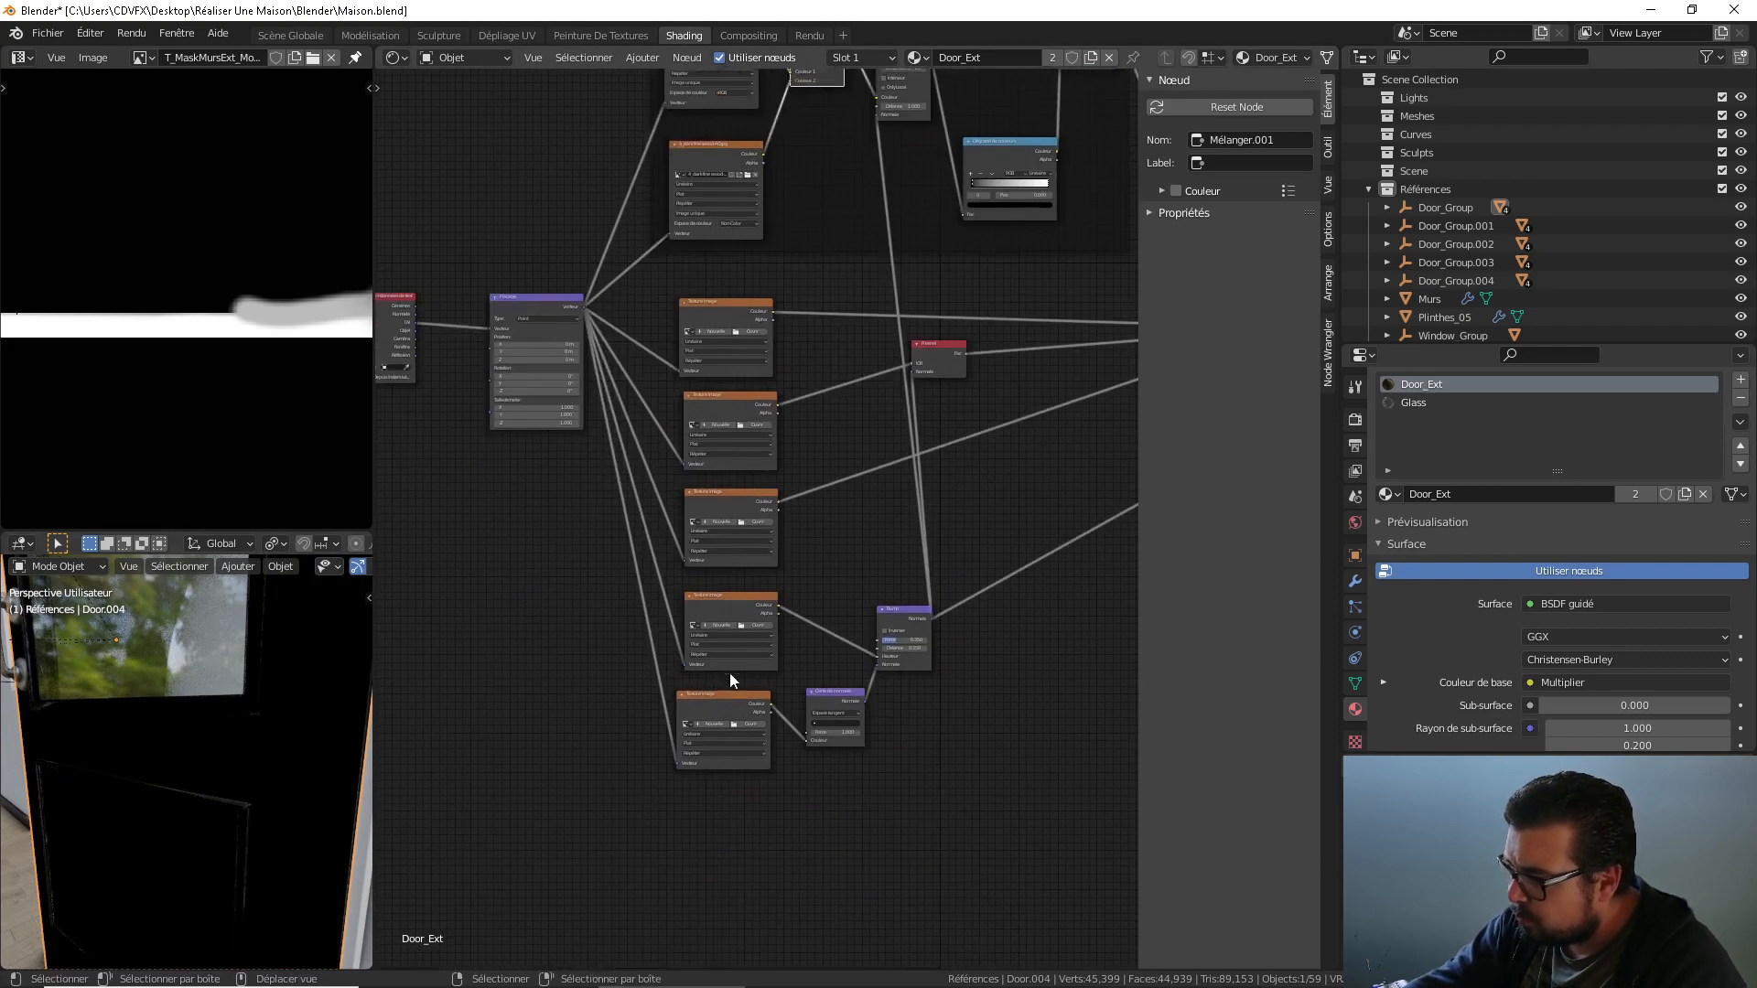
pyautogui.click(749, 729)
pyautogui.doubleClick(690, 274)
pyautogui.doubleClick(708, 289)
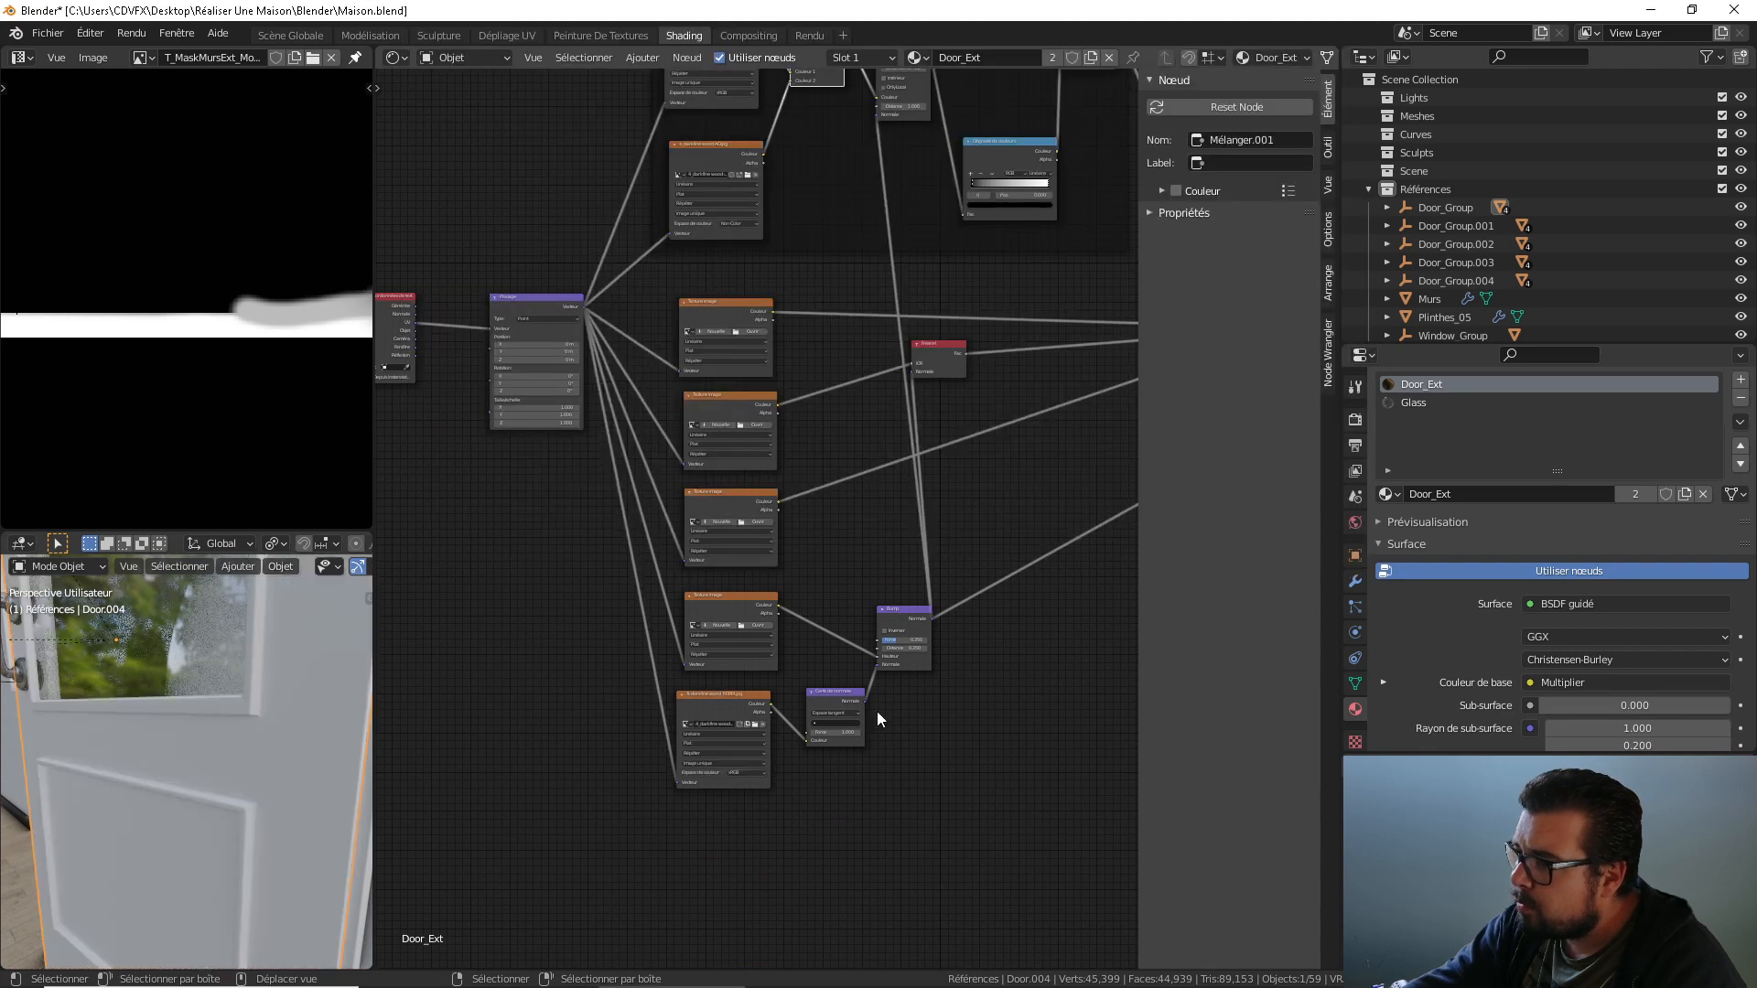
pyautogui.click(754, 805)
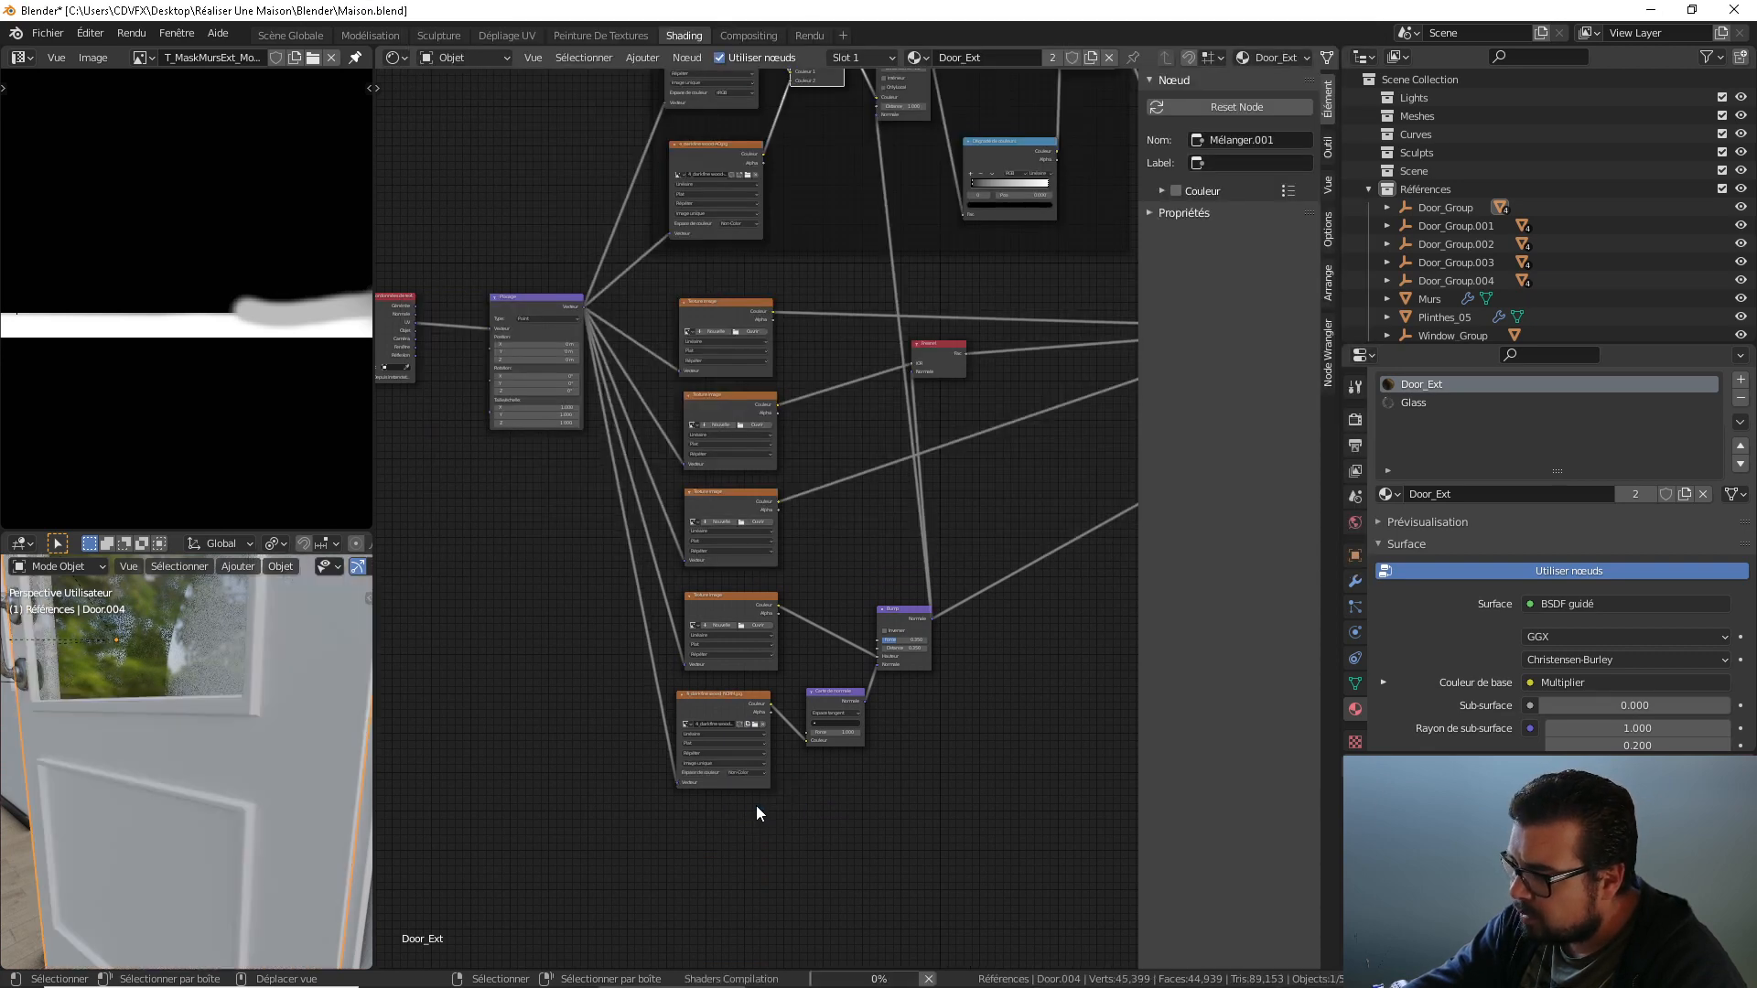
# Set the Mapping node's X and Y scale to 10 for the Door_Ext textures.
pyautogui.moveTo(309, 761); pyautogui.dragTo(337, 739, button='middle')
pyautogui.moveTo(615, 522); pyautogui.dragTo(682, 601, button='middle')
pyautogui.scroll(3, 710, 660)
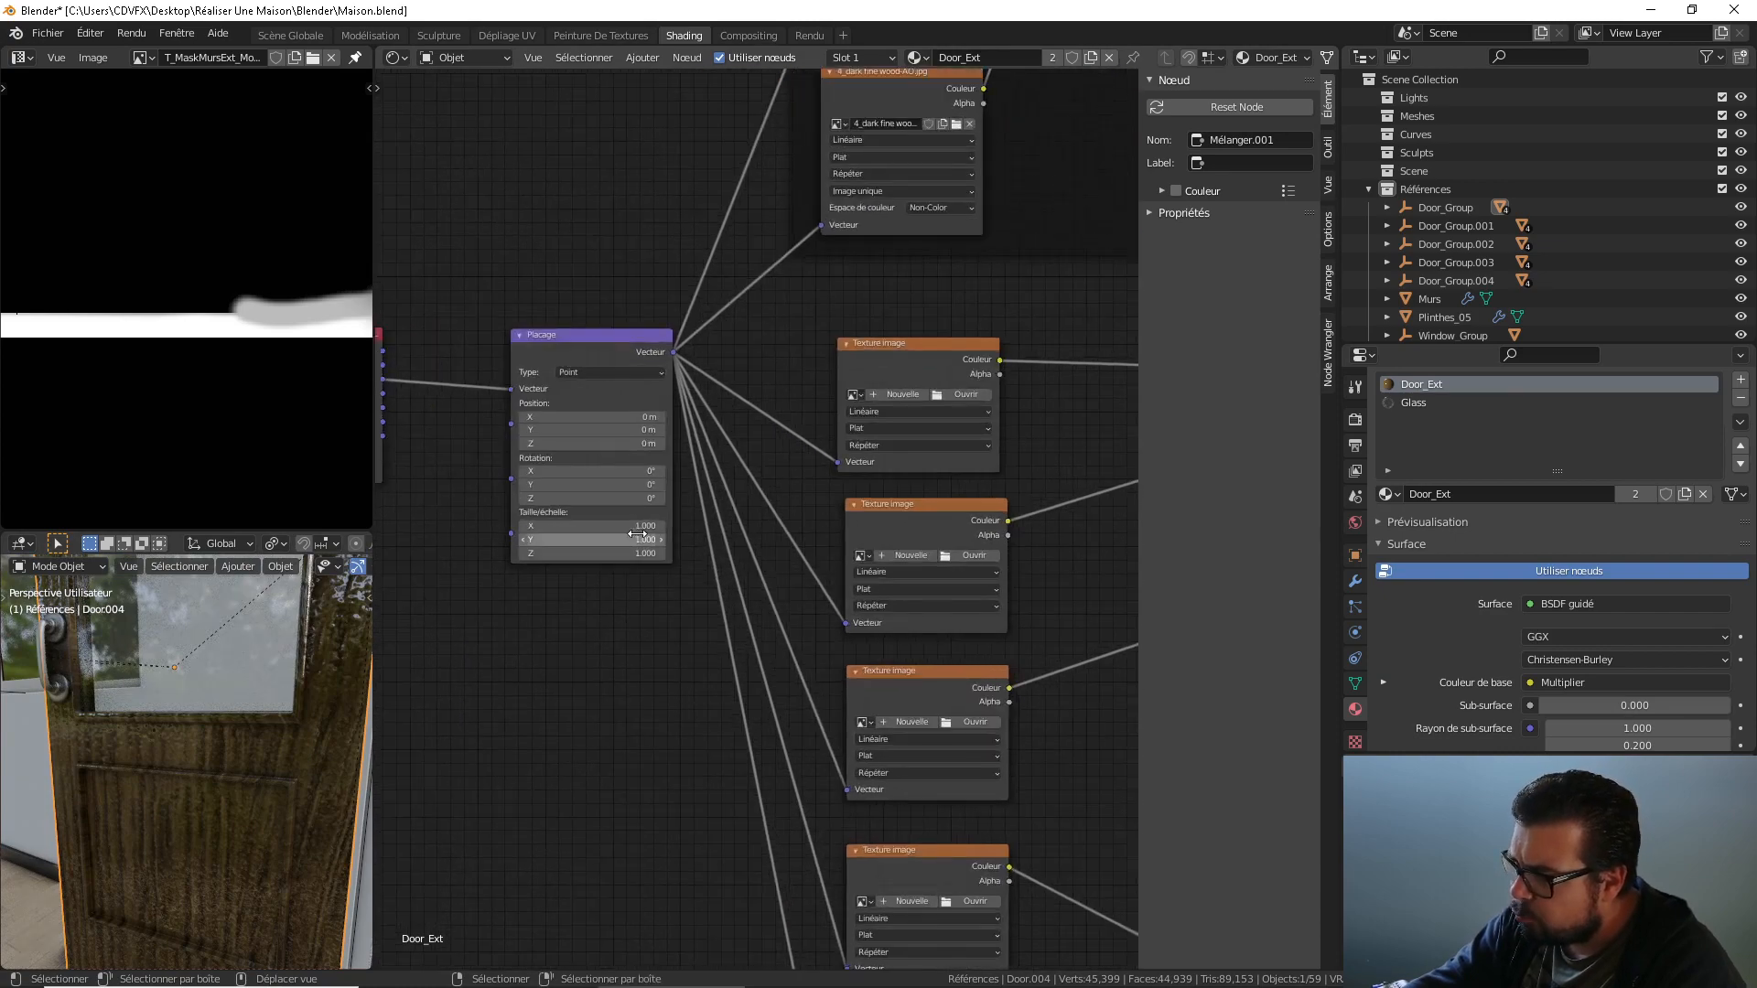
pyautogui.click(638, 526)
pyautogui.write('10.00')
pyautogui.press('Return')
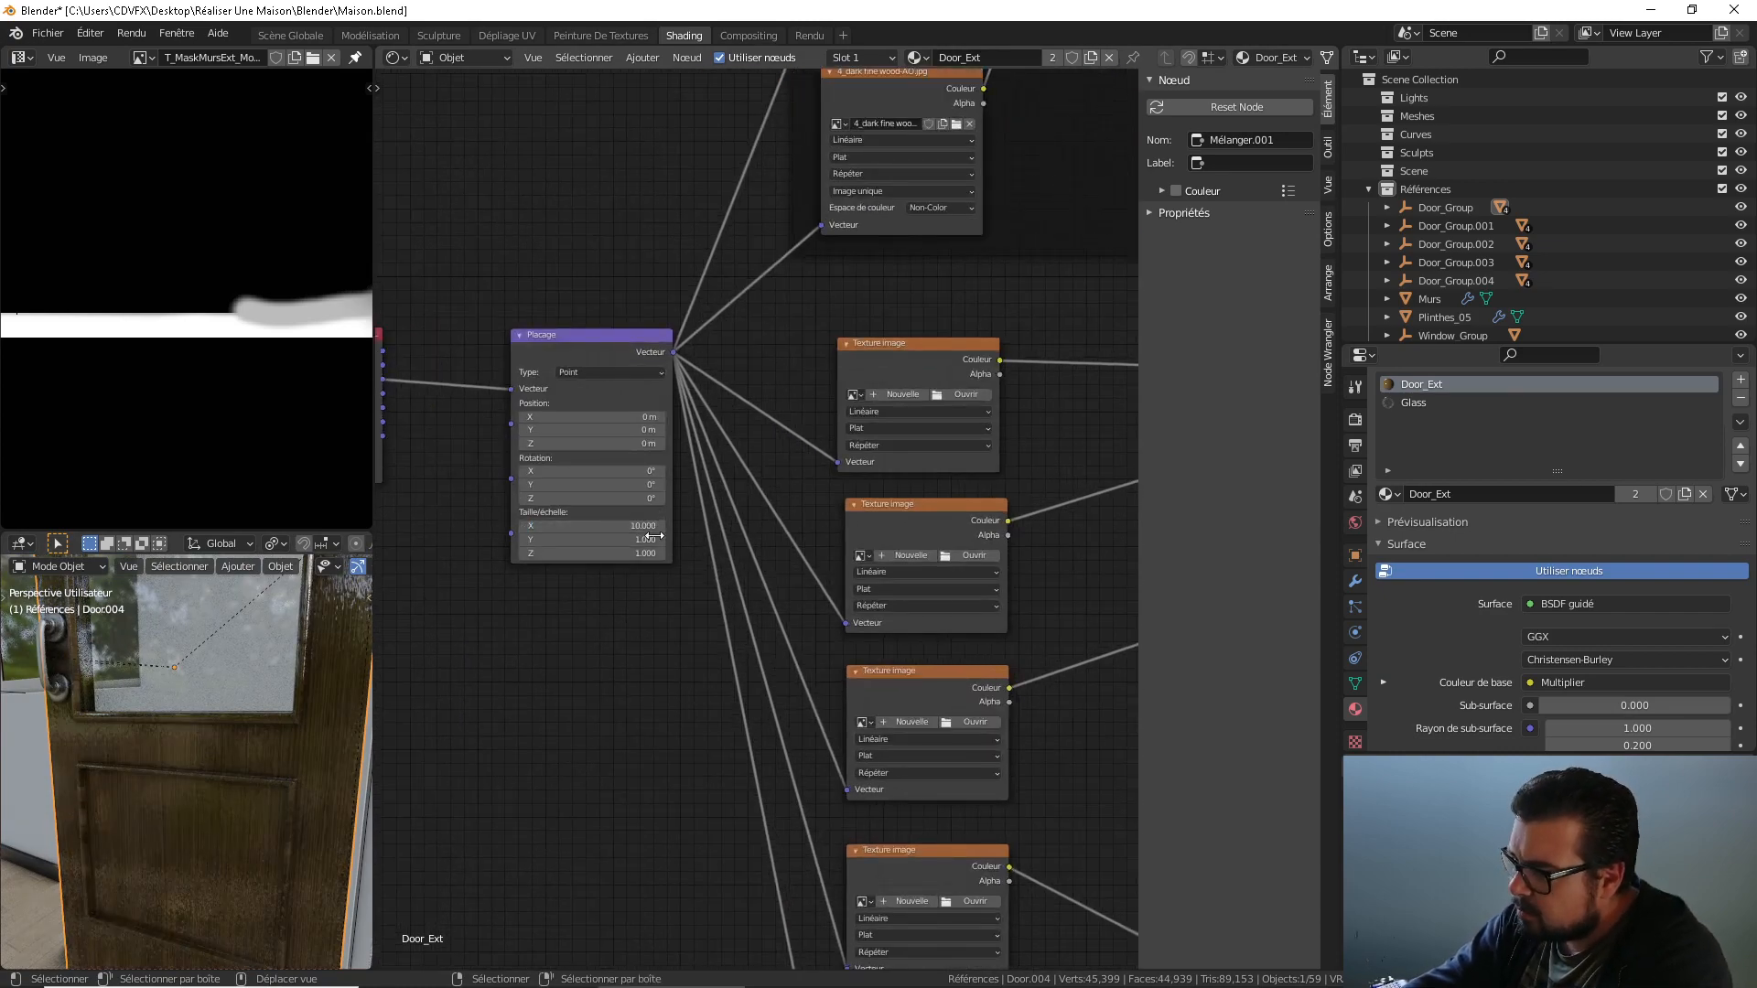
pyautogui.click(650, 542)
pyautogui.write('10.00')
pyautogui.press('Return')
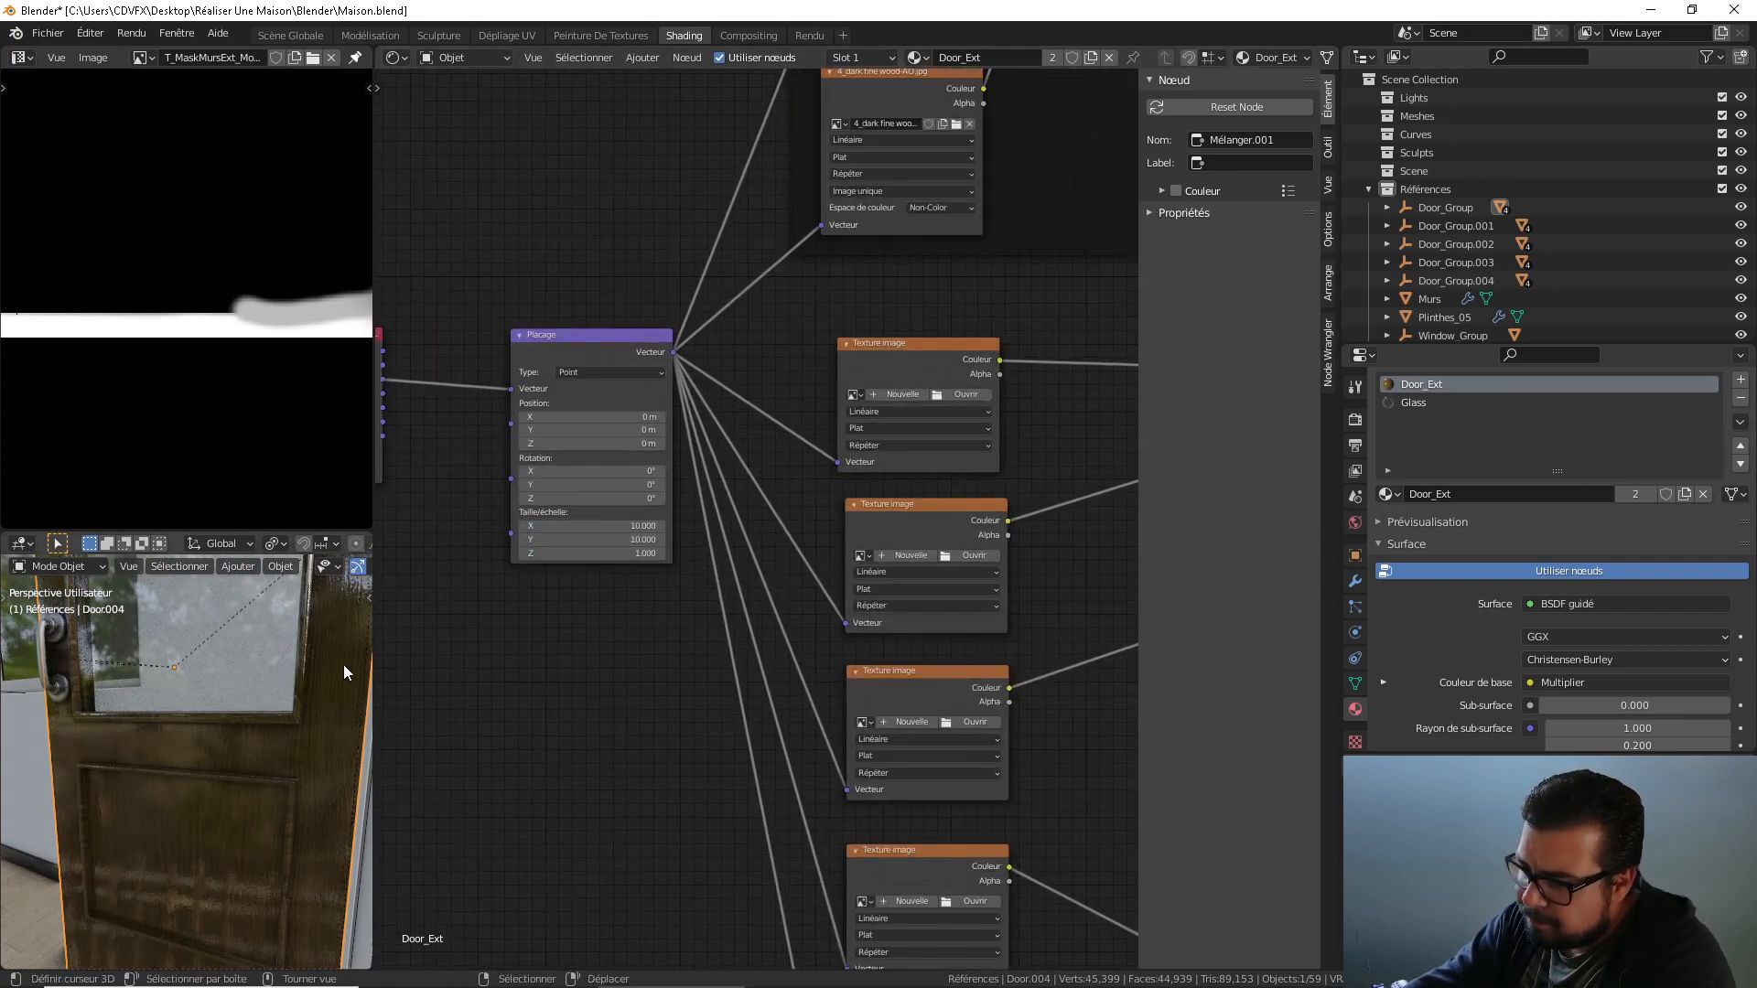
# Delete the empty Image Texture node directly below the colour and AO frame.
pyautogui.moveTo(954, 646); pyautogui.dragTo(704, 726, button='middle')
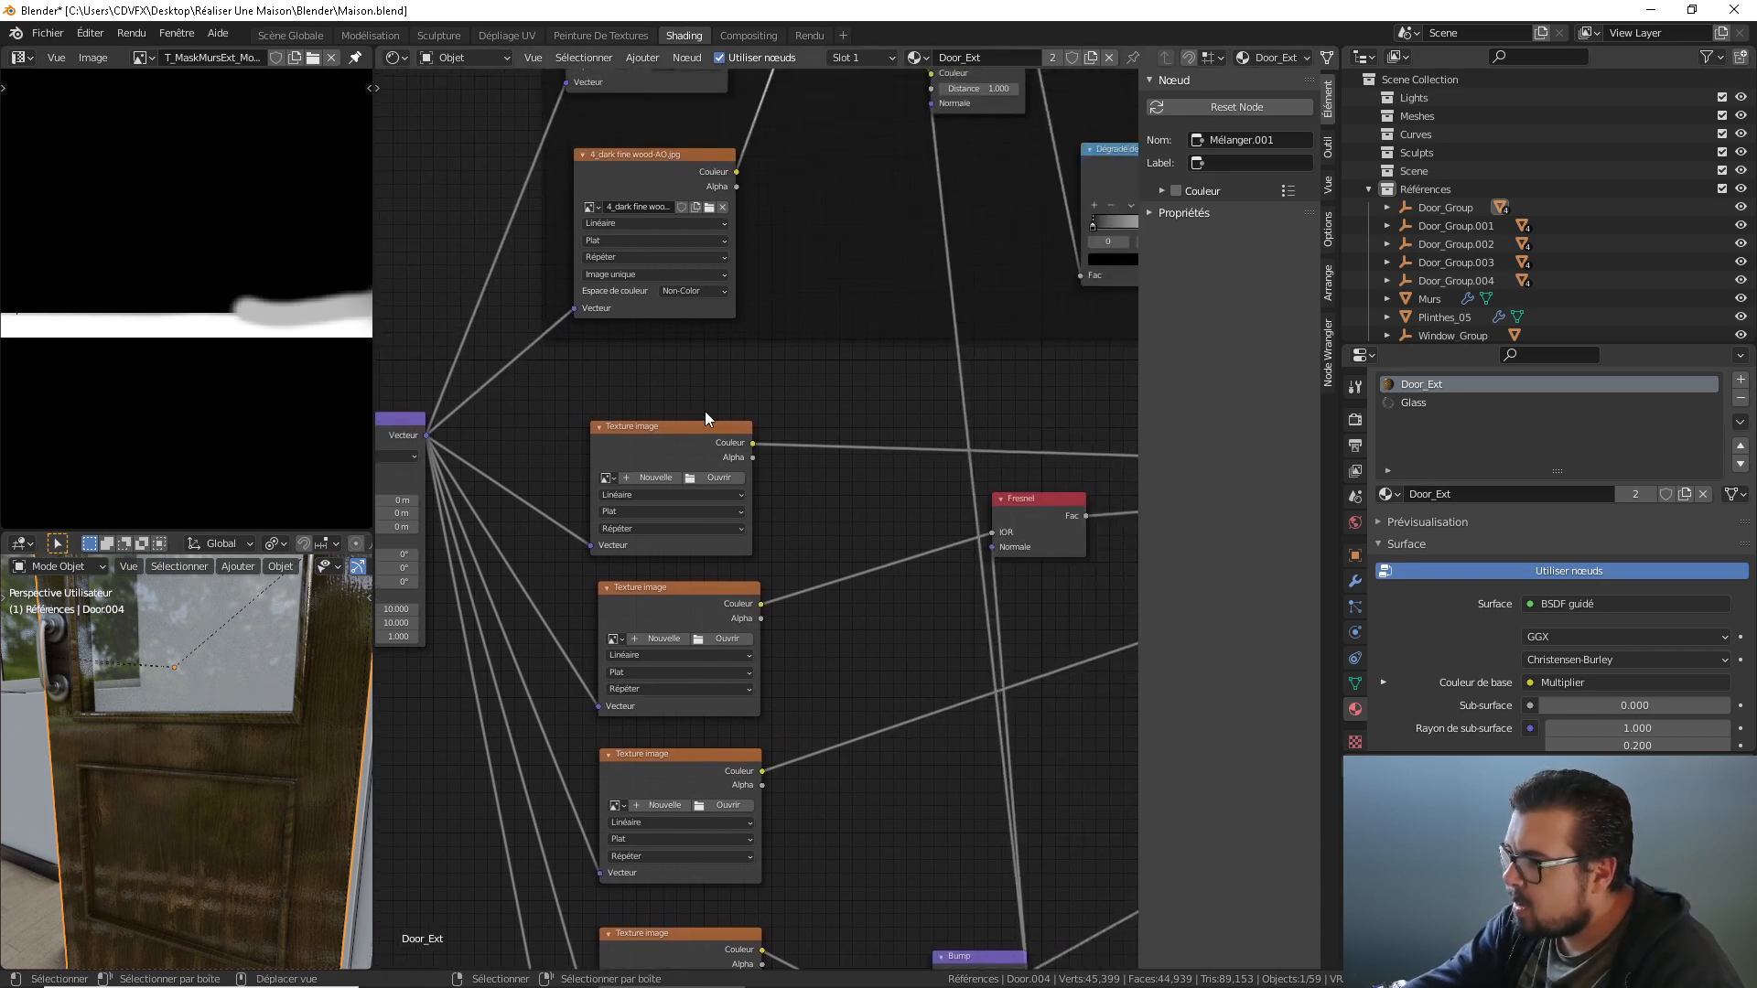
pyautogui.click(705, 431)
pyautogui.press('x')
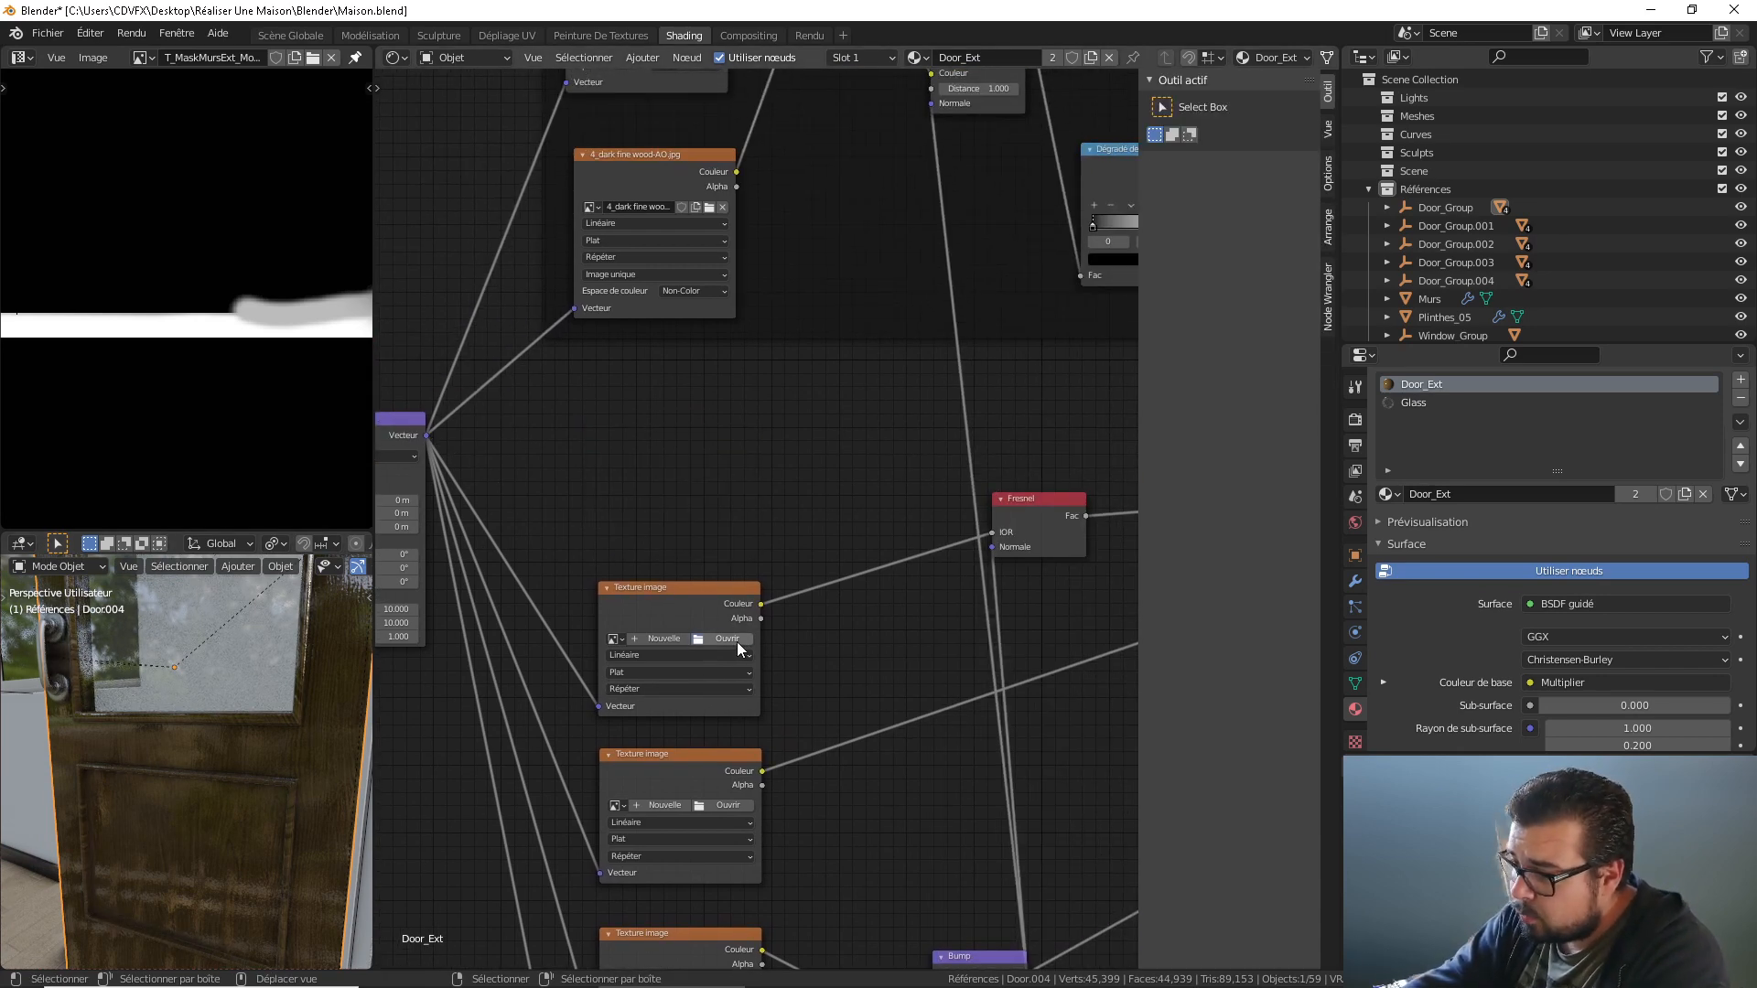
# Load 4_dark fine wood_SPEC.jpg into the texture feeding the Fresnel IOR, set it to Non-Color, and move the node up.
pyautogui.click(729, 638)
pyautogui.doubleClick(821, 312)
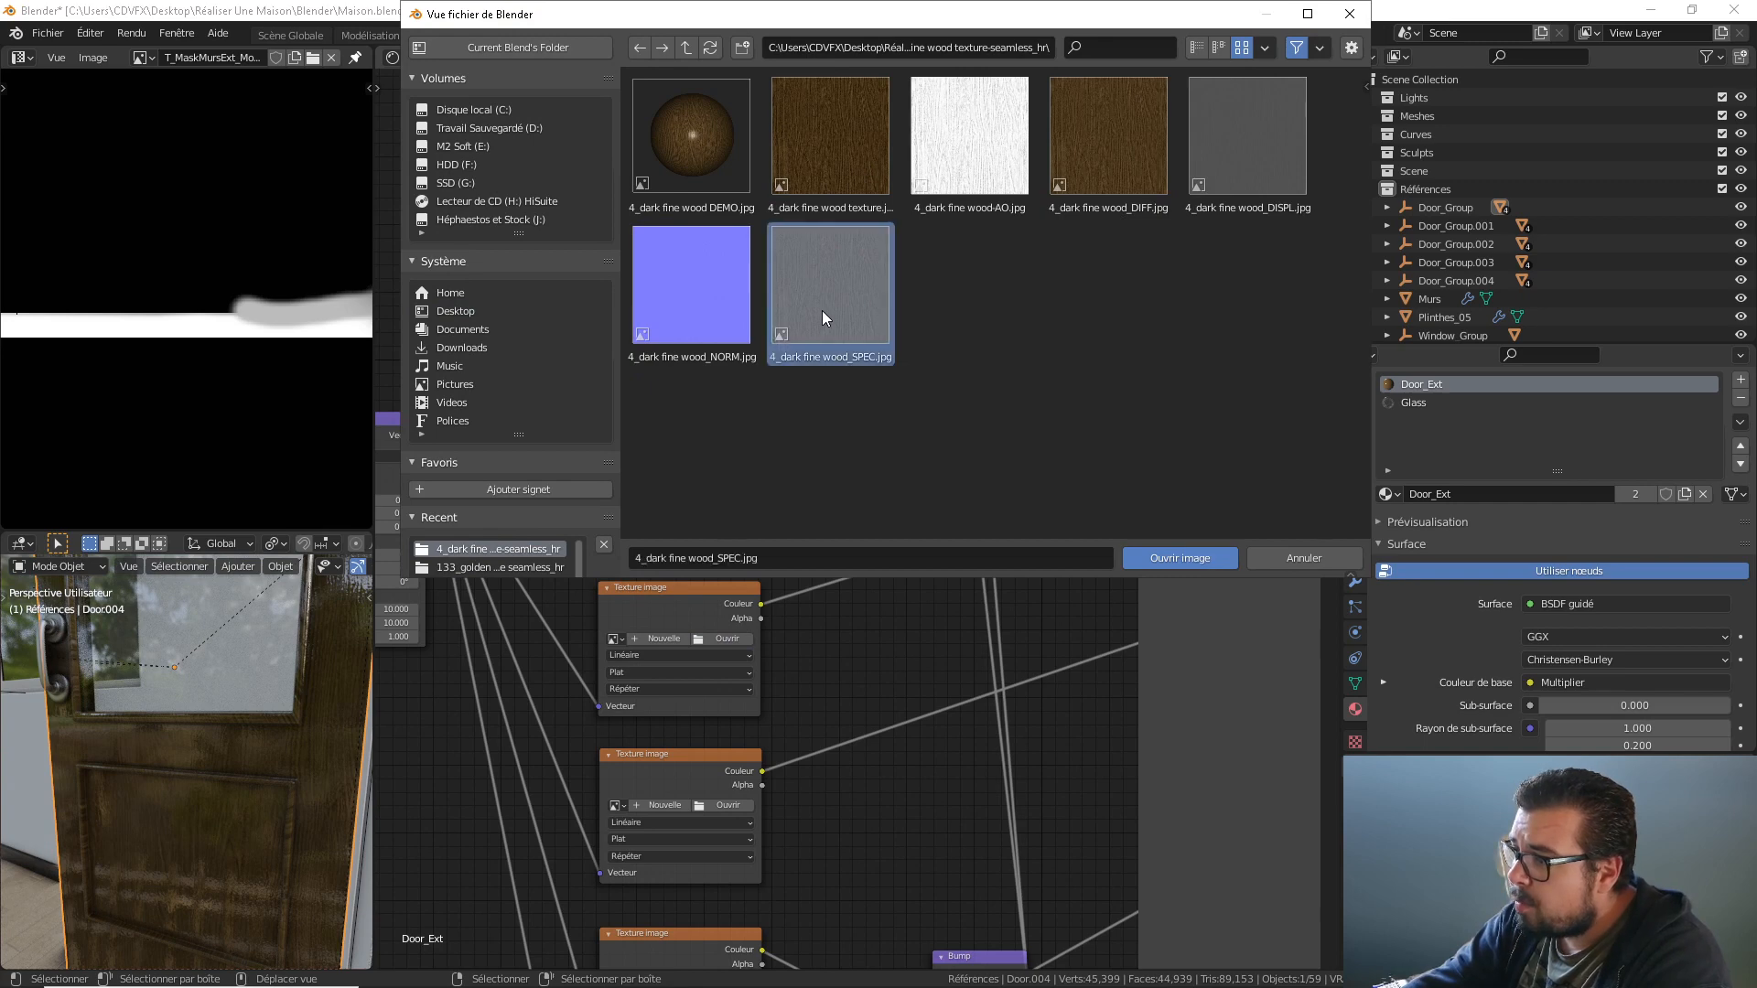
pyautogui.click(733, 722)
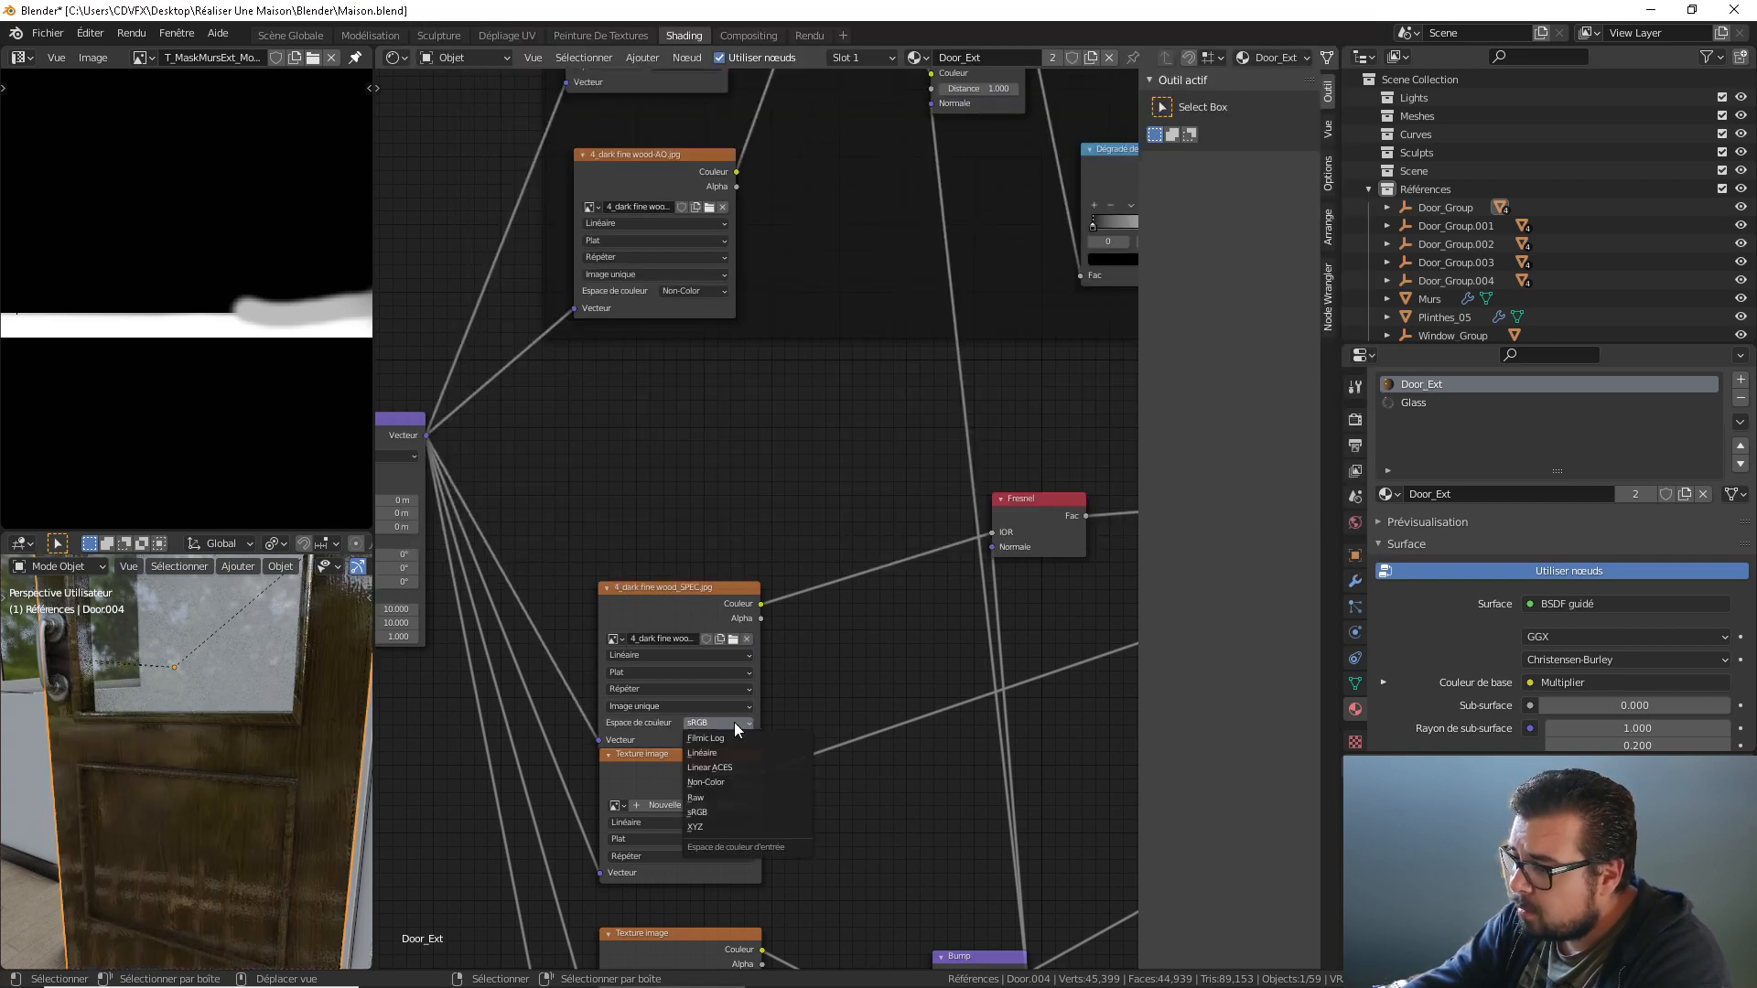
pyautogui.click(727, 777)
pyautogui.moveTo(697, 606); pyautogui.dragTo(704, 472)
# Delete the empty texture node below the SPEC texture and add an Invert node fed by the SPEC texture's colour.
pyautogui.moveTo(816, 607); pyautogui.dragTo(725, 546, button='middle')
pyautogui.click(608, 694)
pyautogui.press('x')
pyautogui.hotkey('shift', 'a')
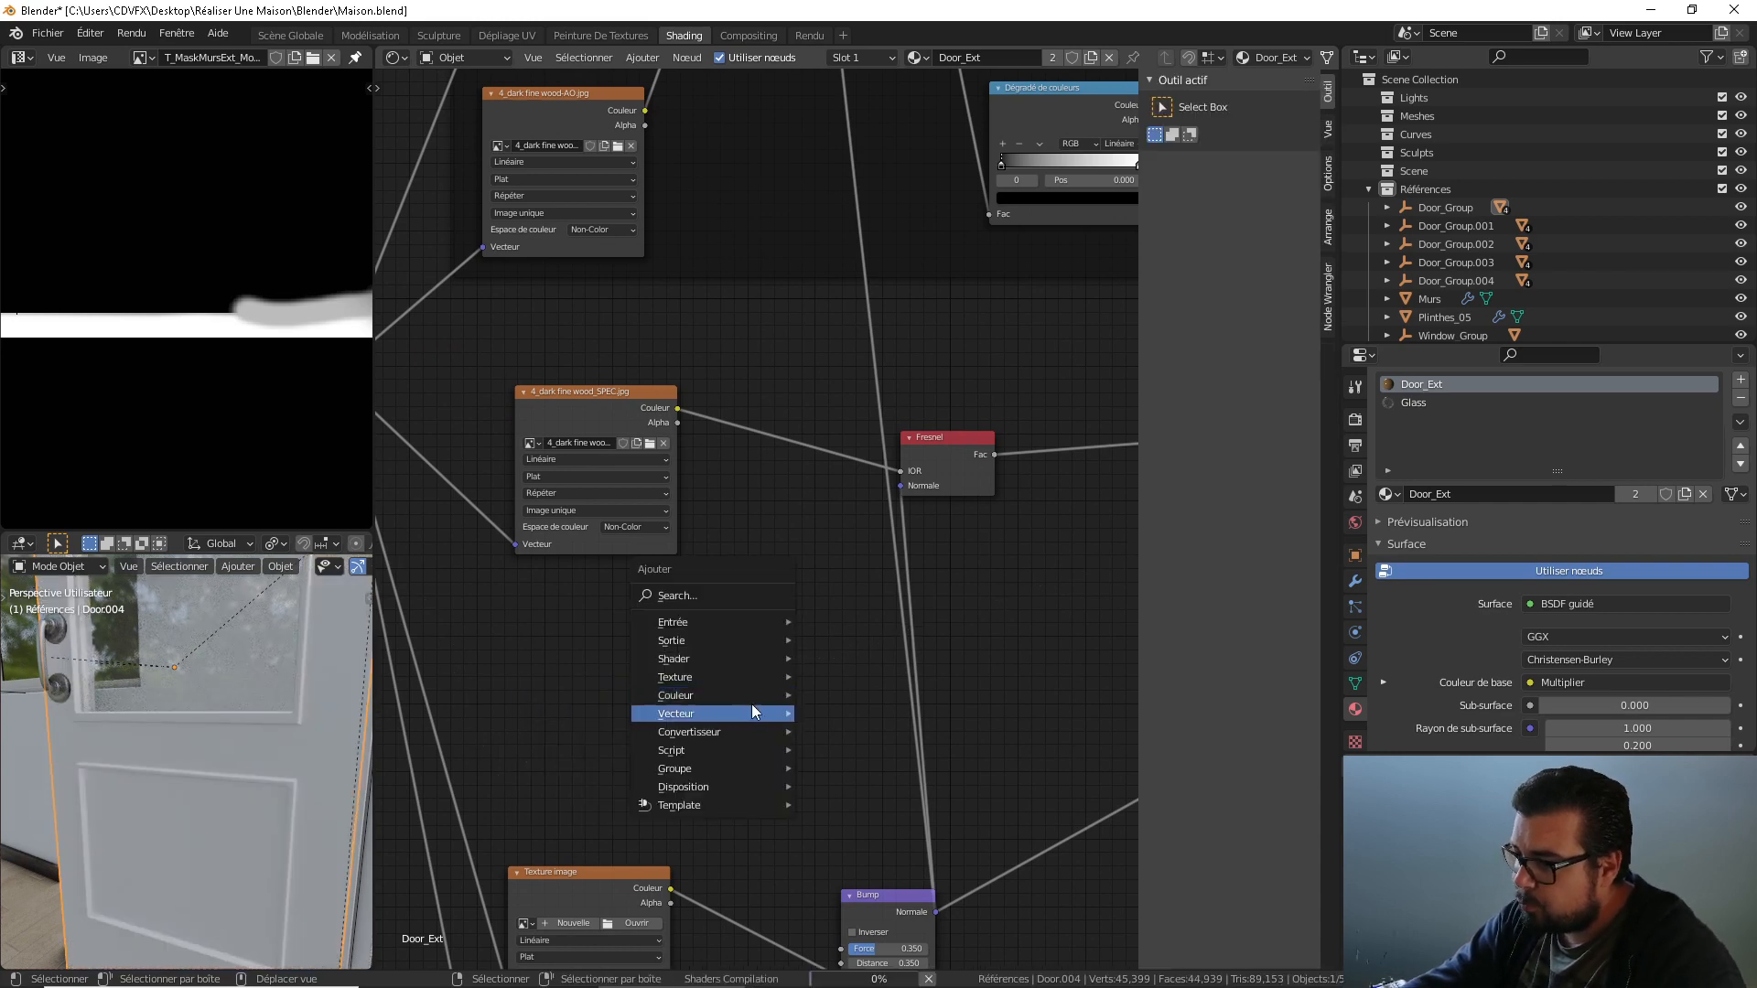
pyautogui.moveTo(728, 694)
pyautogui.click(858, 754)
pyautogui.click(981, 590)
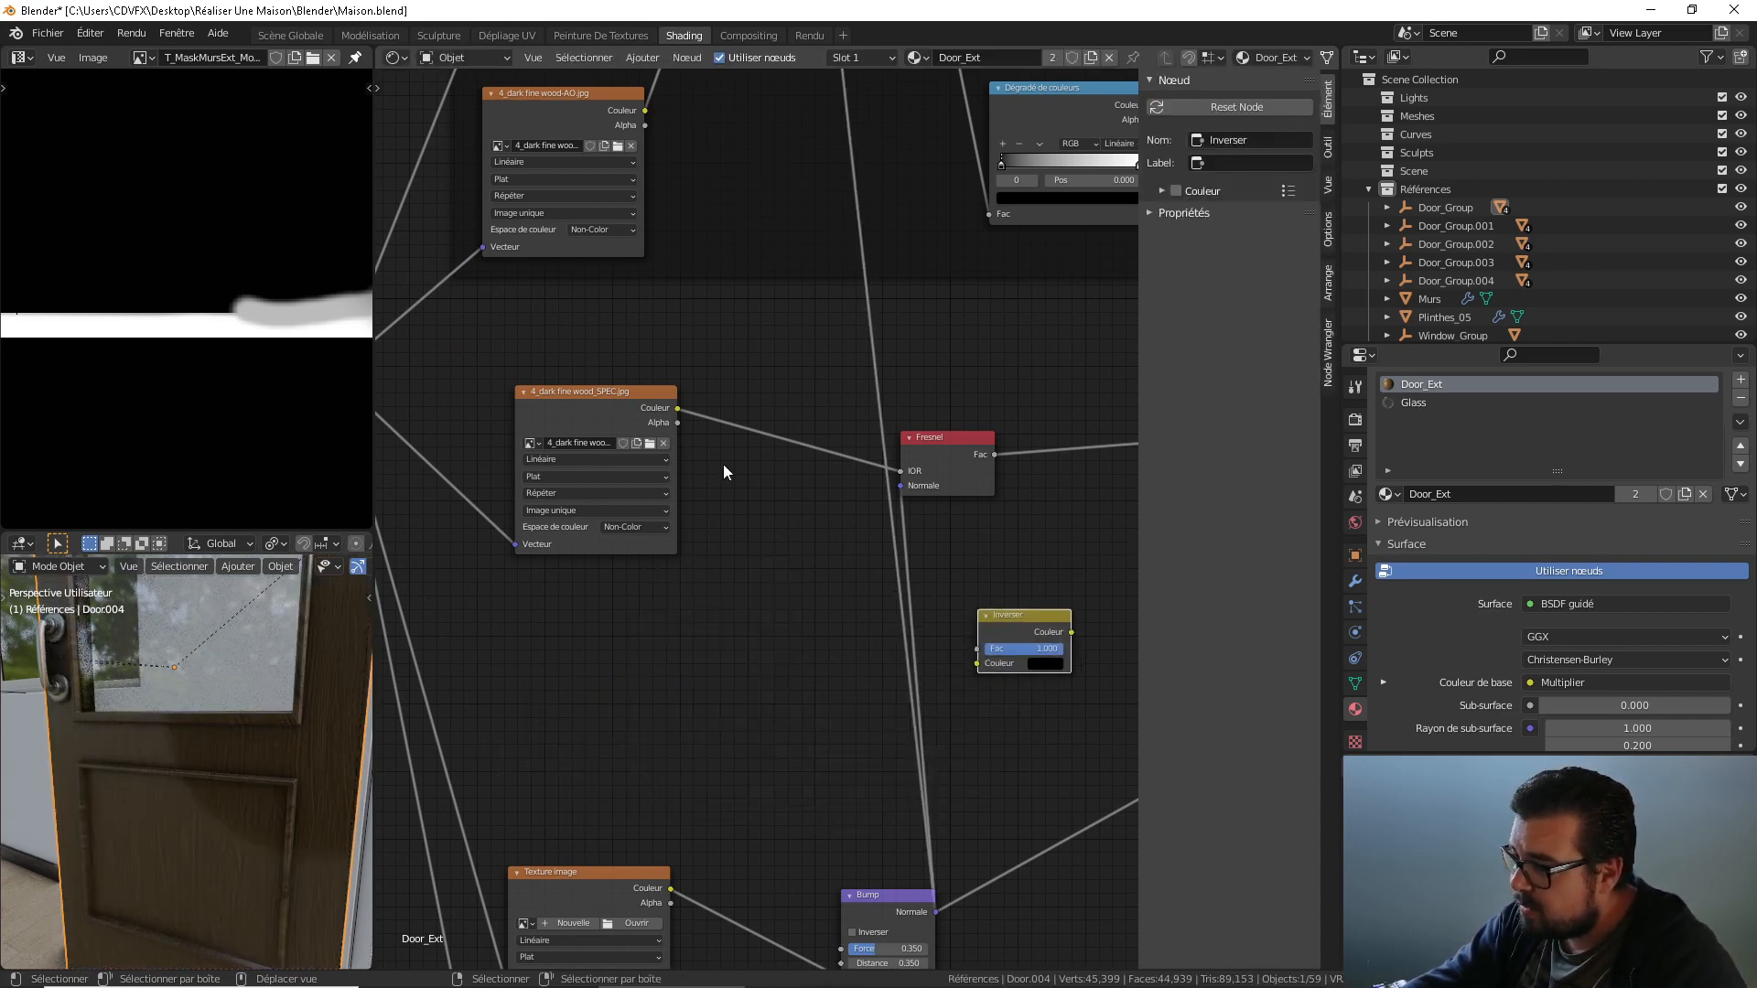
pyautogui.moveTo(677, 408); pyautogui.dragTo(977, 663)
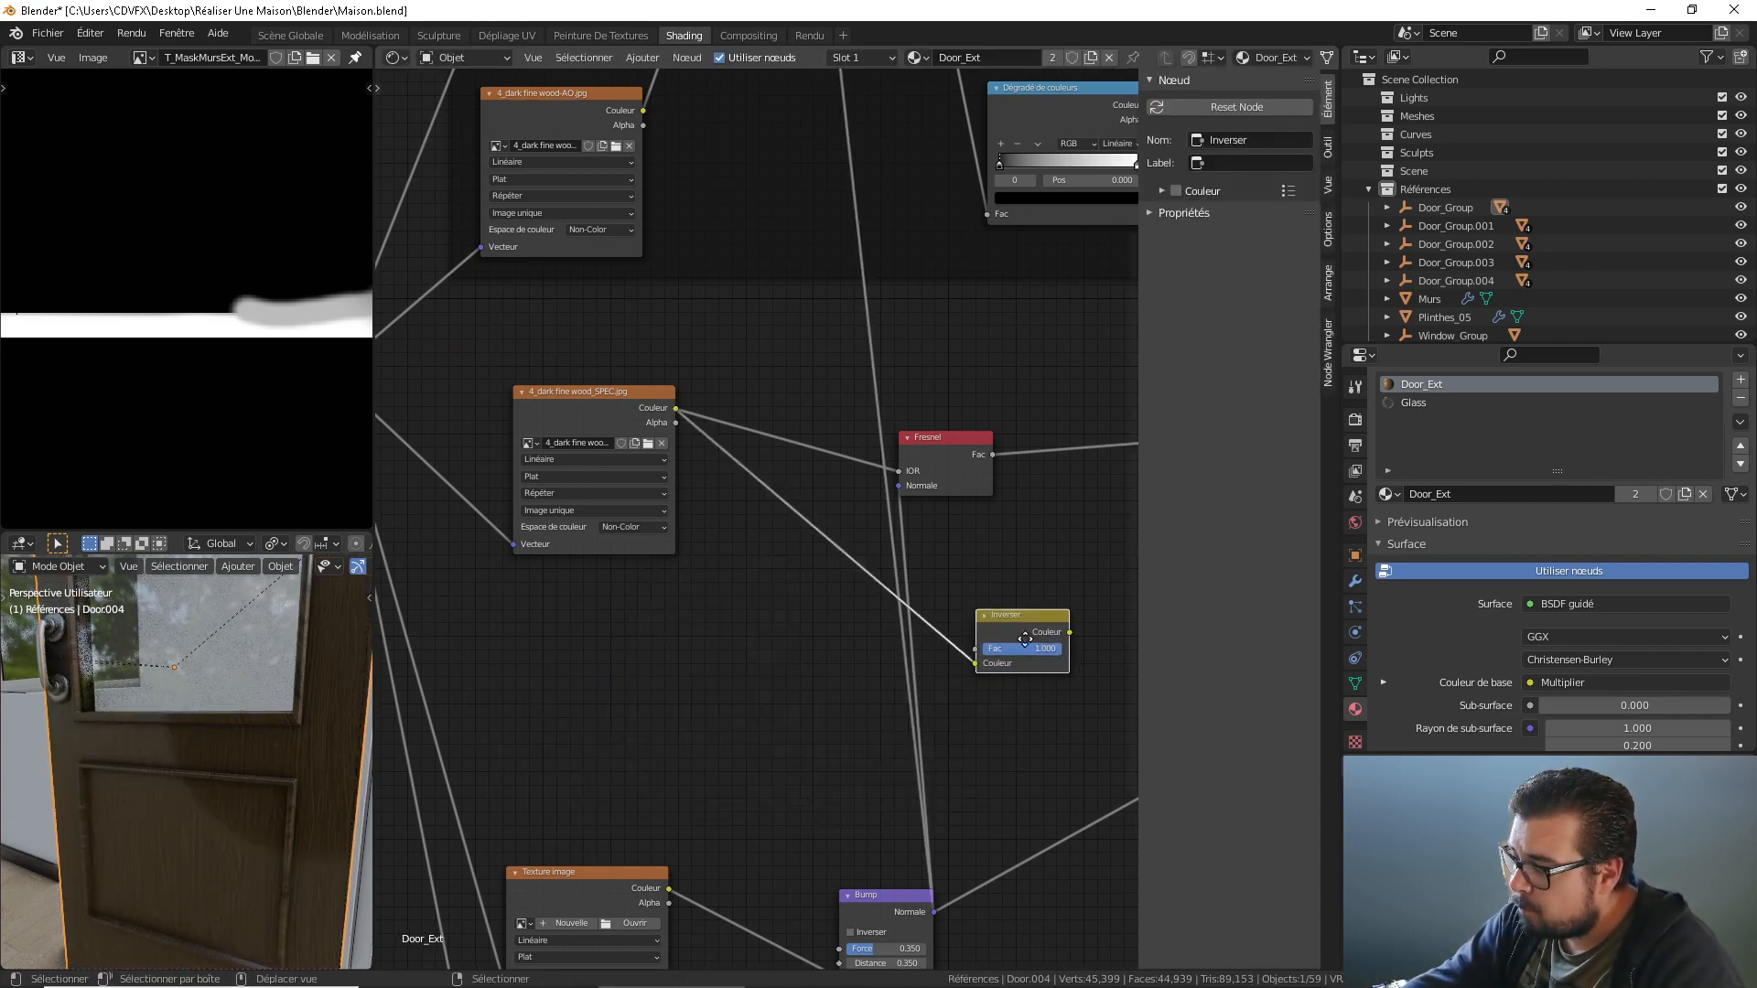
# Add a ColorRamp with an extra middle stop after the Invert node and connect its colour to the shader's Roughness.
pyautogui.moveTo(1104, 608); pyautogui.dragTo(815, 606, button='middle')
pyautogui.hotkey('shift', 'a')
pyautogui.moveTo(732, 641)
pyautogui.click(915, 658)
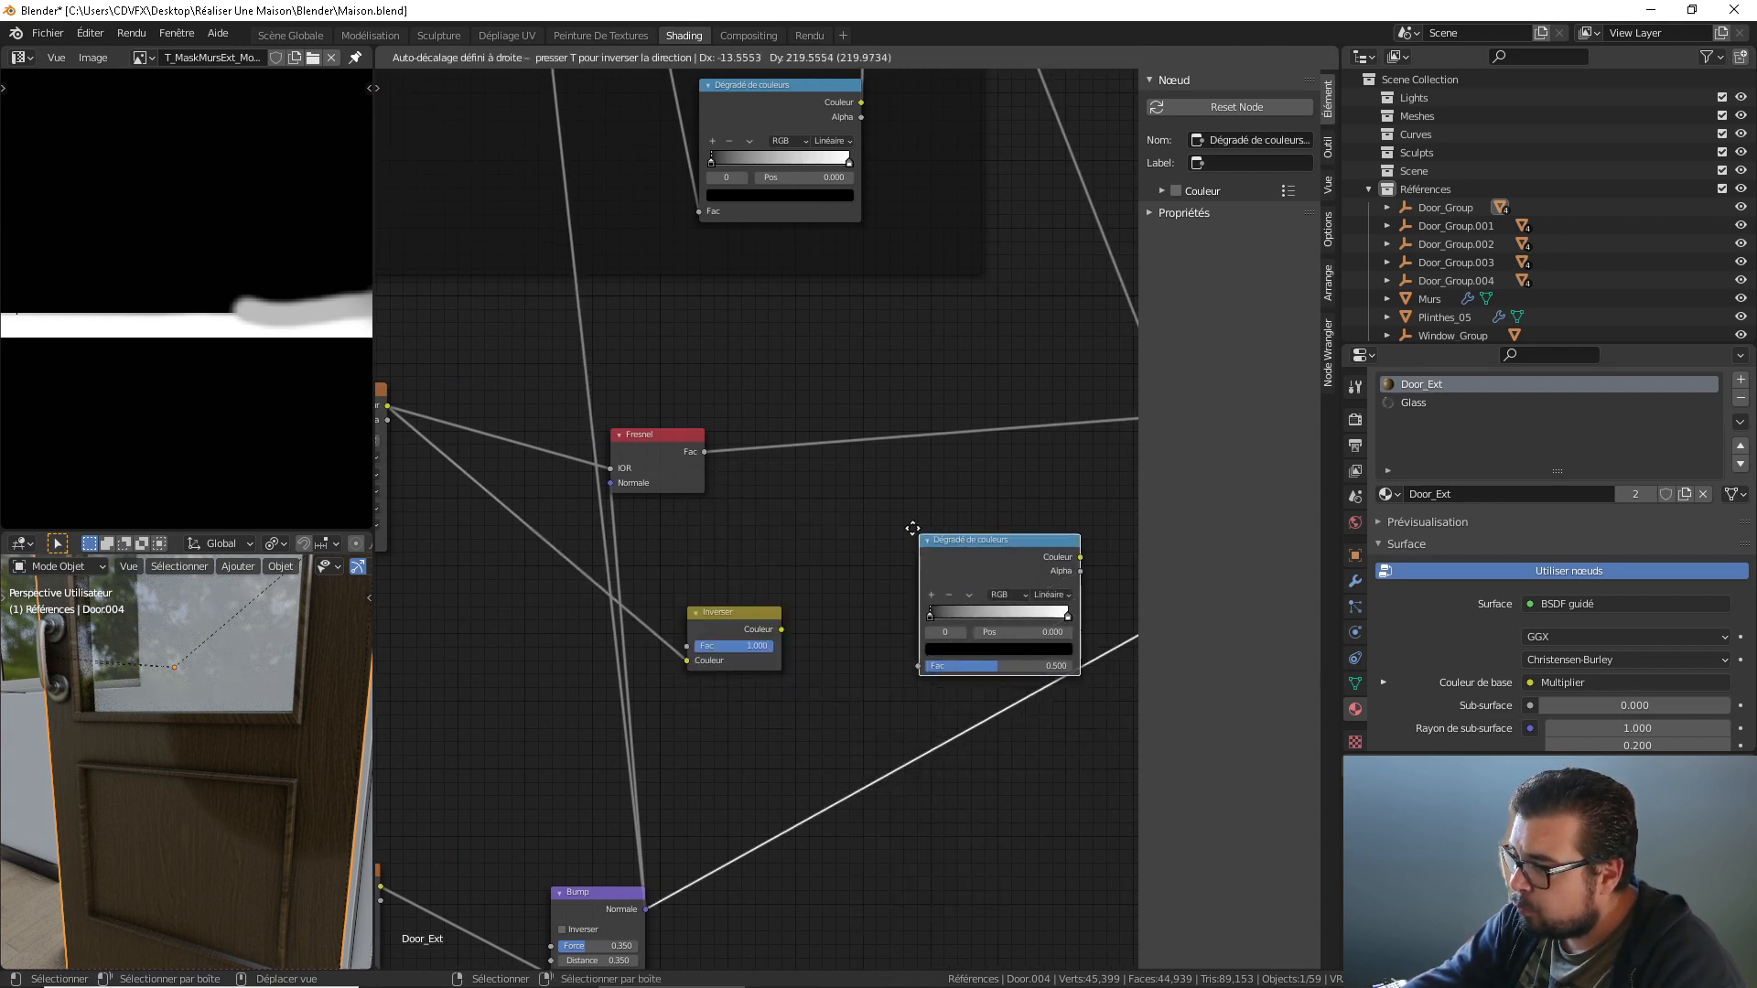
pyautogui.click(919, 517)
pyautogui.moveTo(784, 628); pyautogui.dragTo(900, 637)
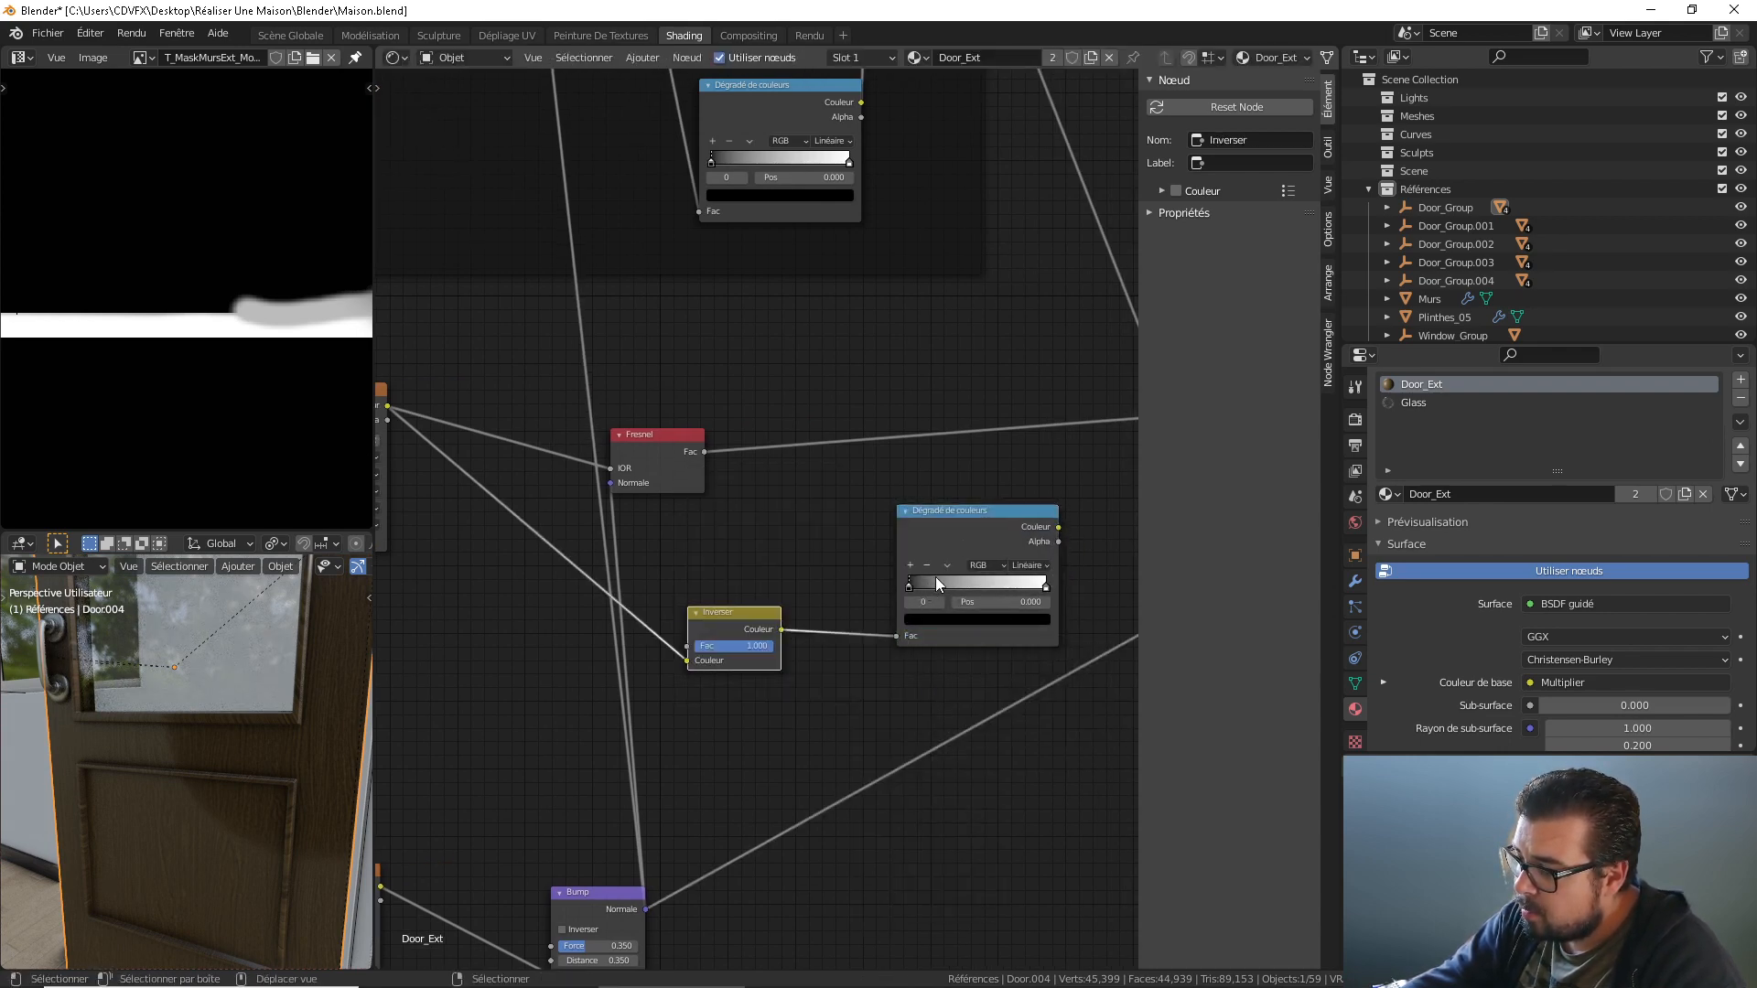
pyautogui.click(909, 565)
pyautogui.moveTo(1051, 582); pyautogui.dragTo(813, 585, button='middle')
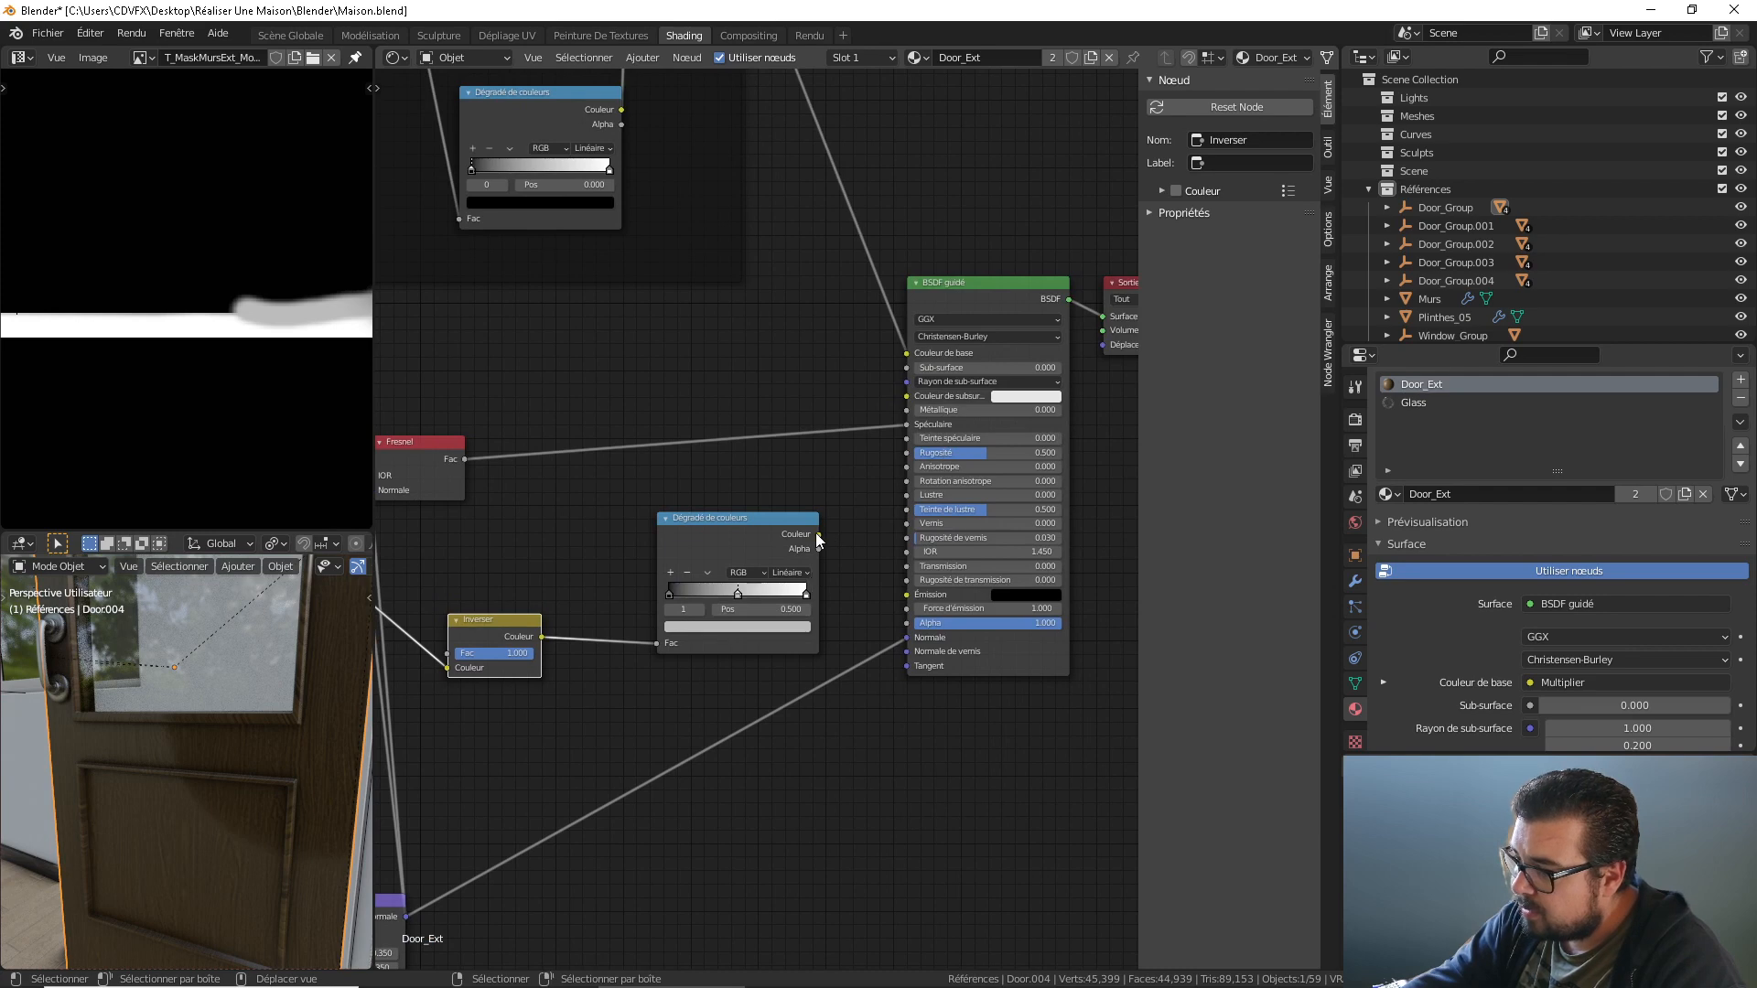
pyautogui.moveTo(817, 536); pyautogui.dragTo(906, 452)
# Load 4_dark fine wood_DISPL.jpg into the Bump height texture, set it to Non-Color, and move the node clear of the NORM texture.
pyautogui.moveTo(569, 667); pyautogui.dragTo(940, 555, button='middle')
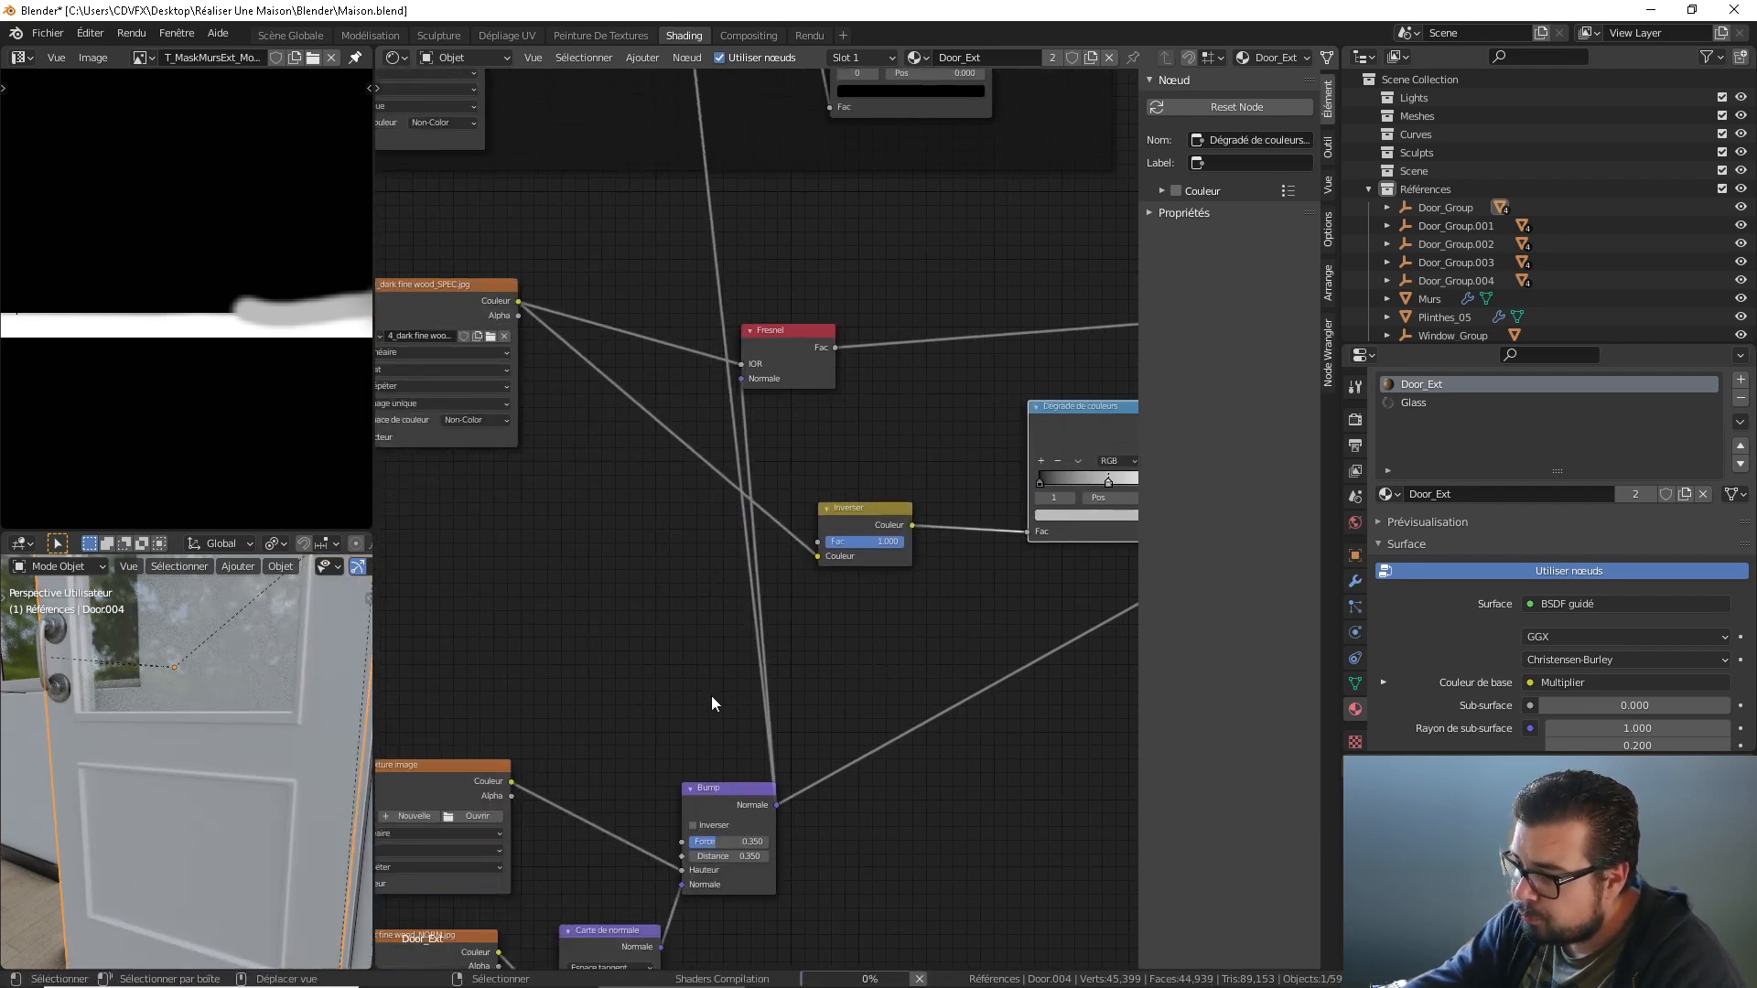
pyautogui.moveTo(635, 741)
pyautogui.mouseDown(button='middle')
pyautogui.moveTo(777, 655)
pyautogui.moveTo(776, 698)
pyautogui.mouseUp(button='middle')
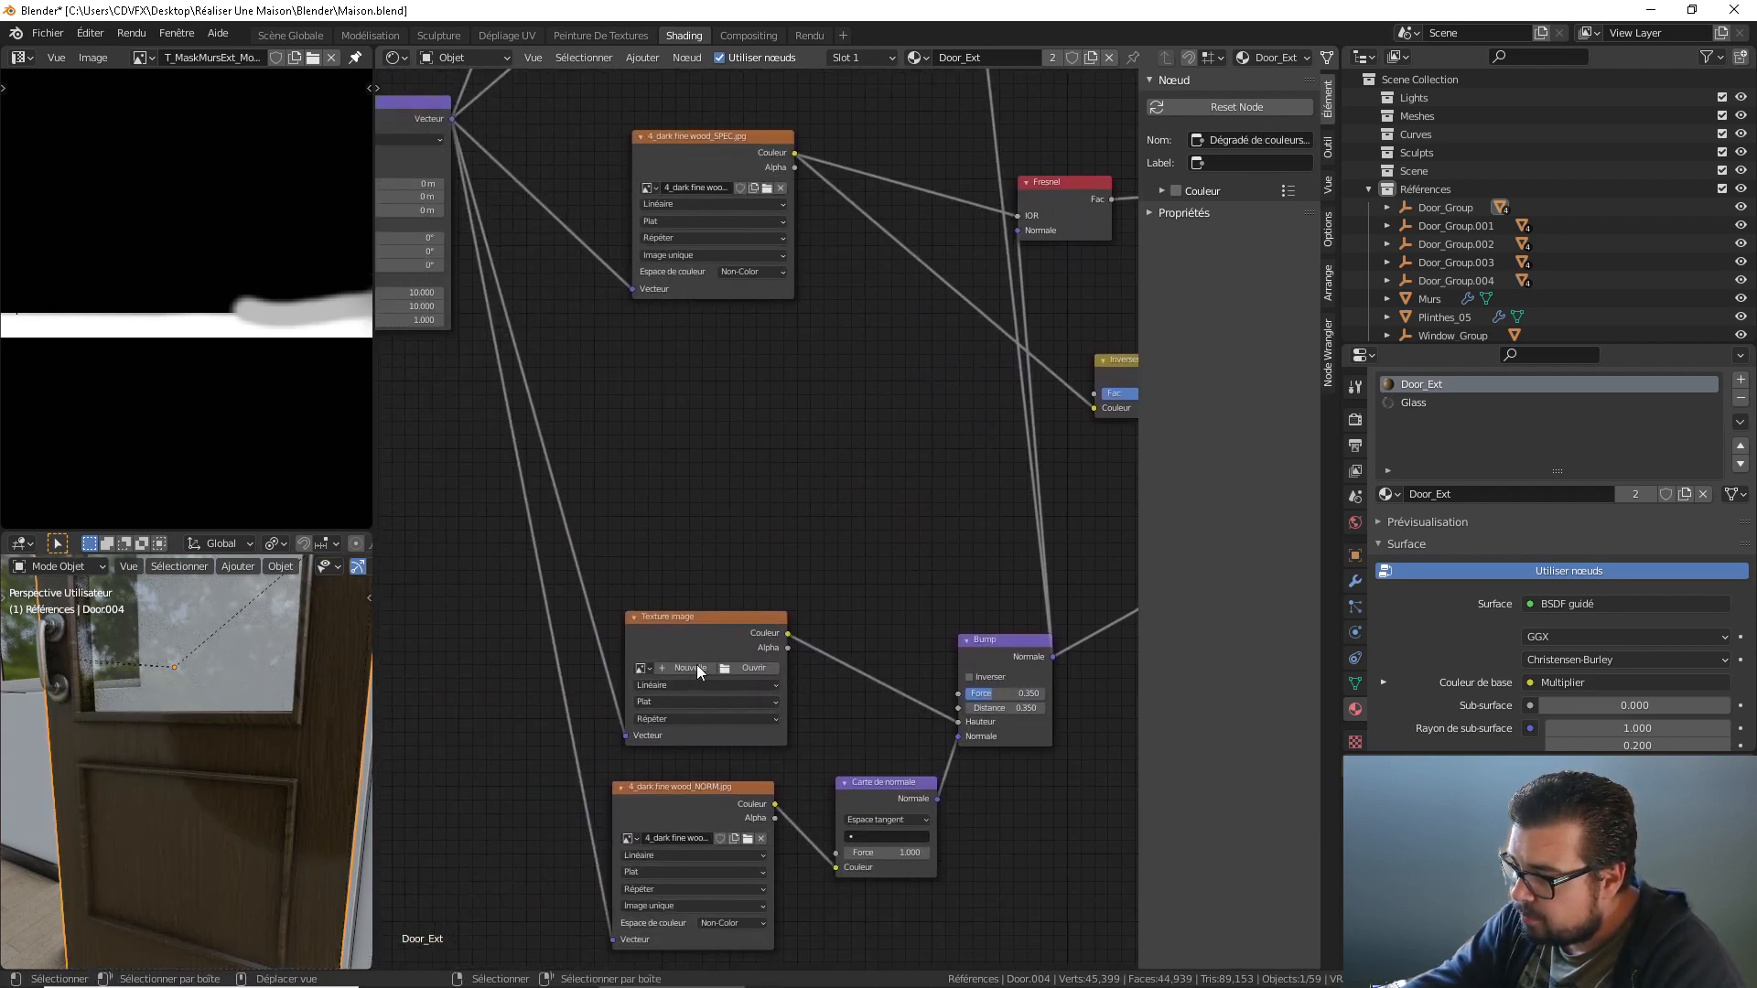
pyautogui.click(732, 668)
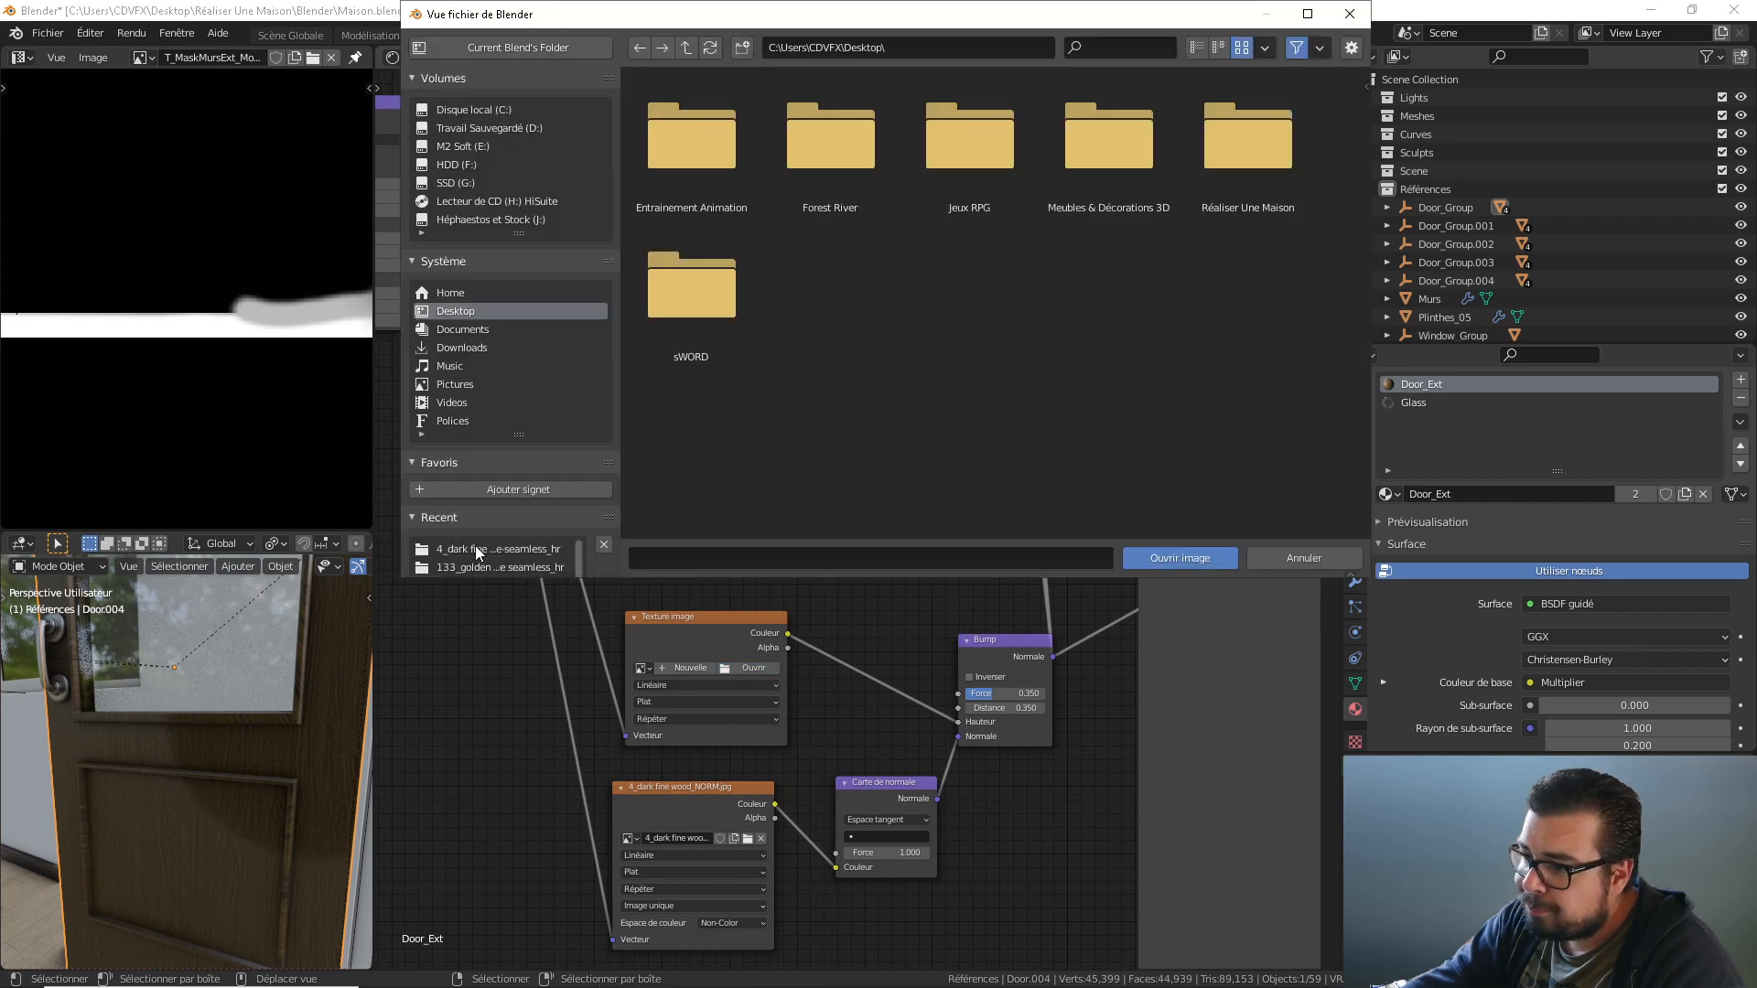
pyautogui.doubleClick(1245, 150)
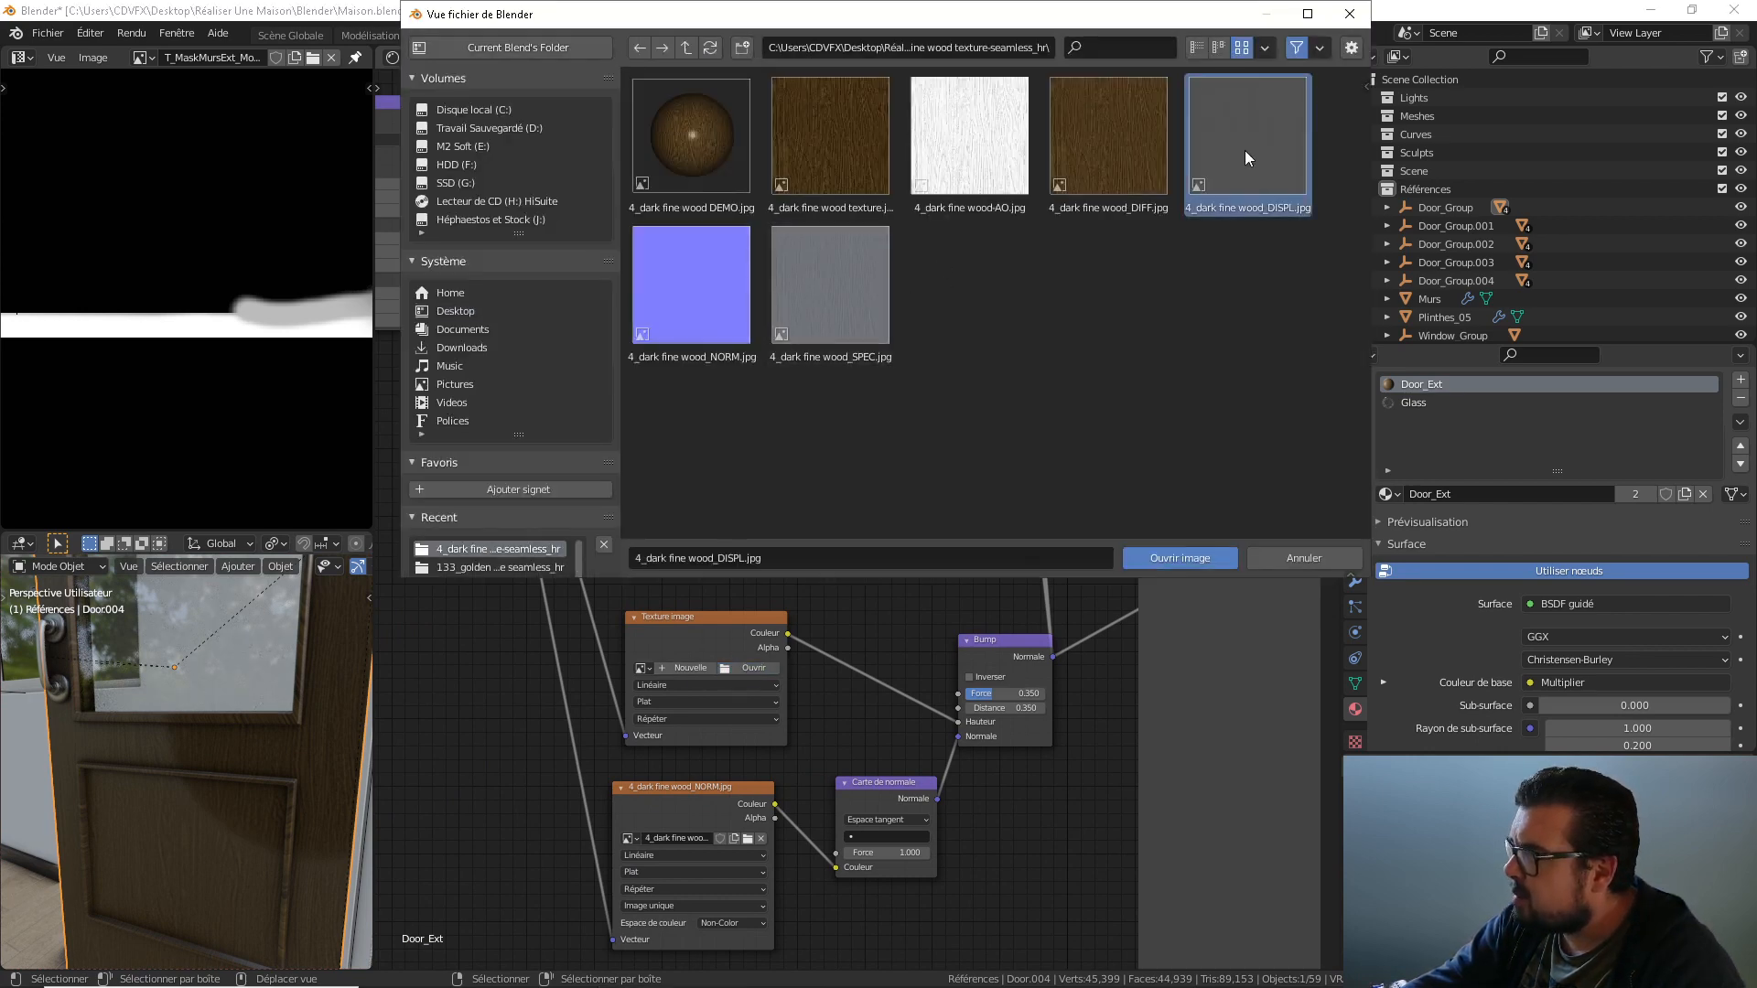
pyautogui.click(754, 751)
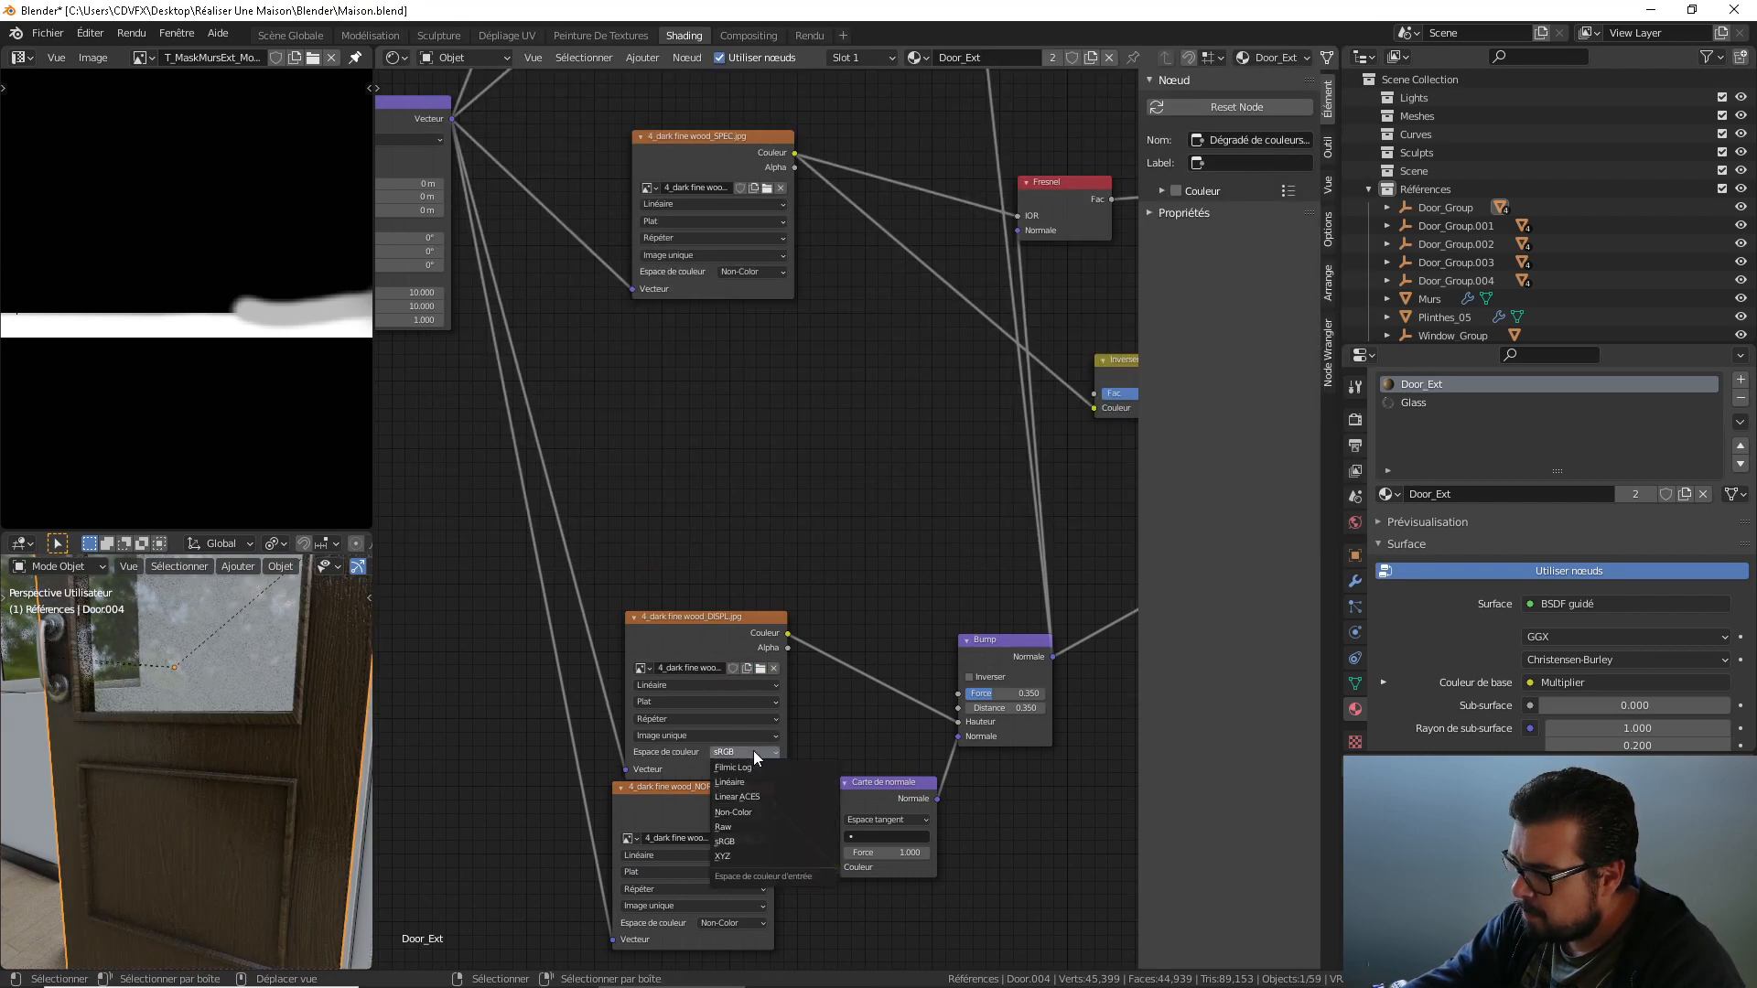
pyautogui.click(756, 812)
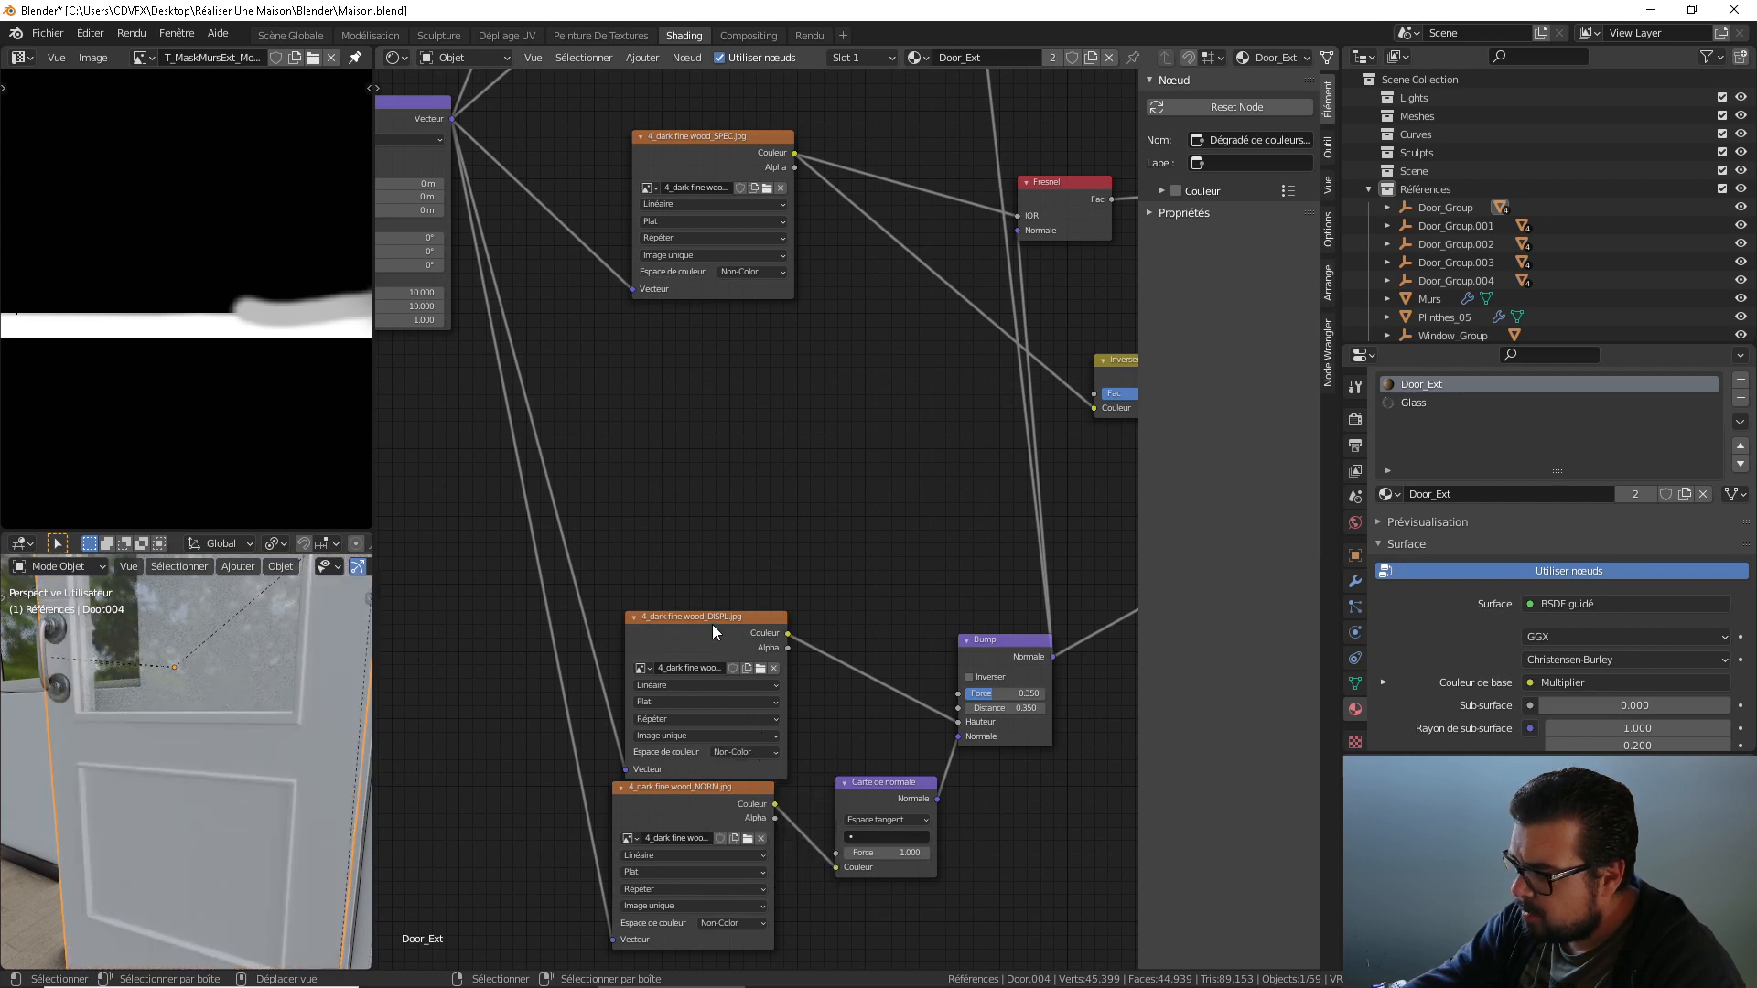
pyautogui.click(705, 623)
pyautogui.moveTo(705, 624); pyautogui.dragTo(681, 578)
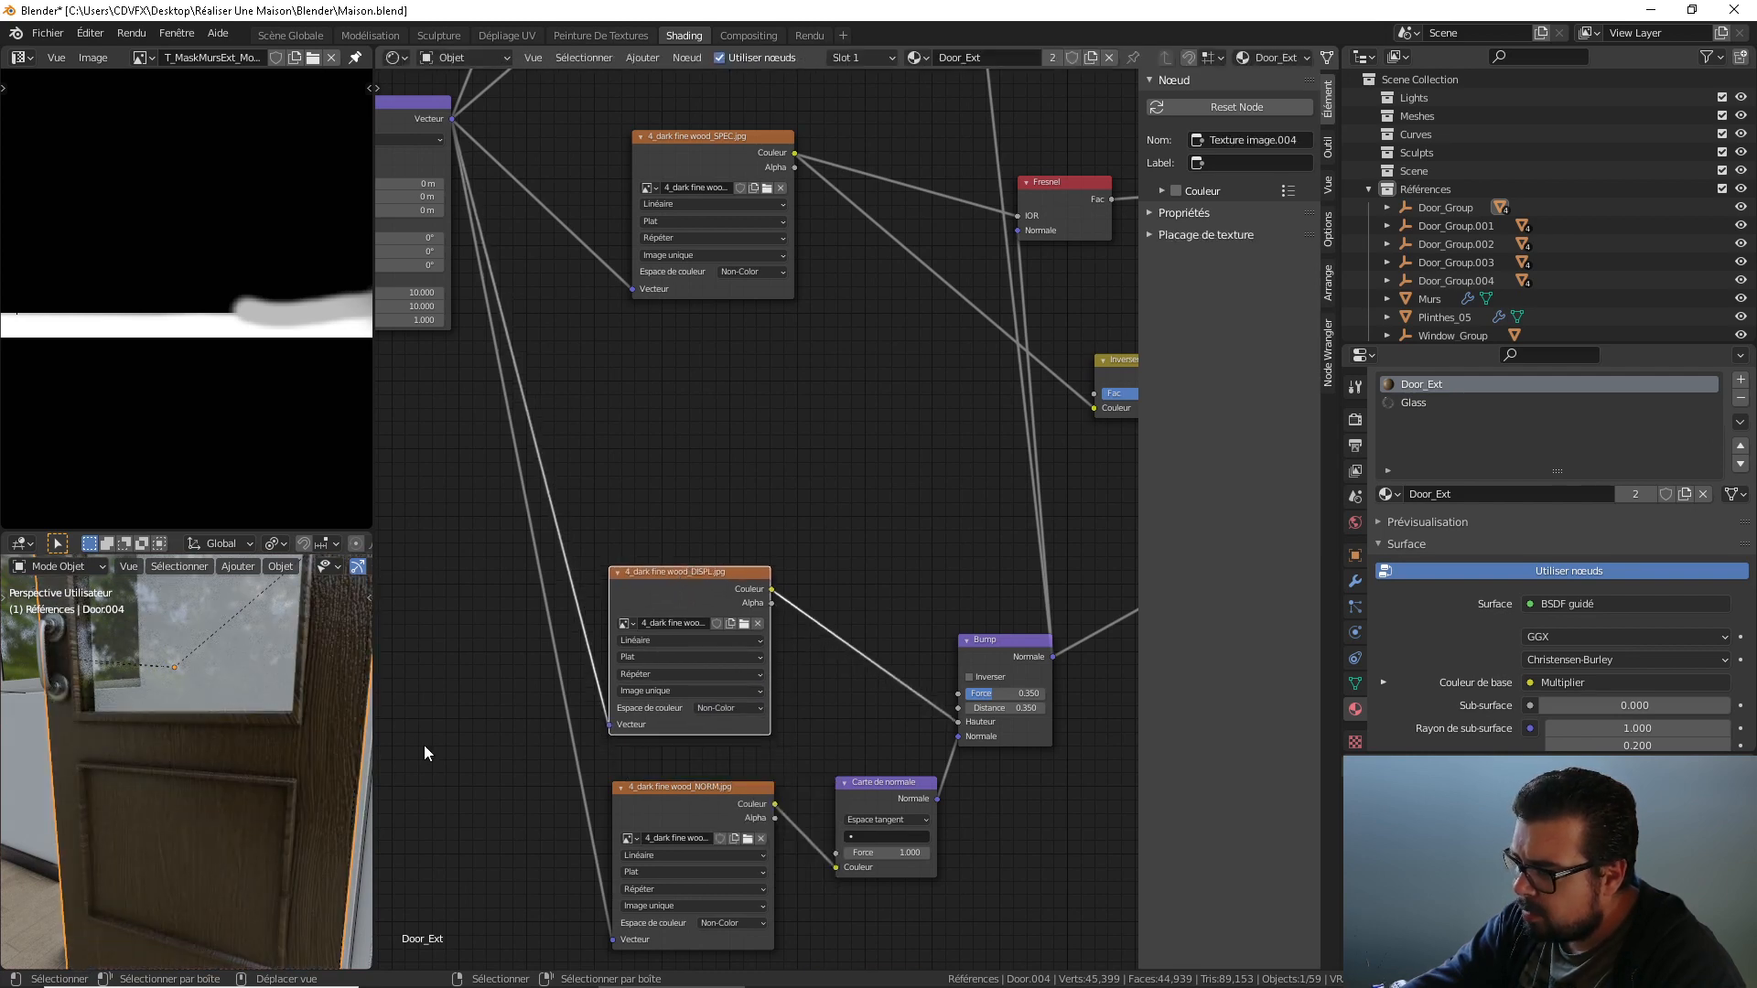
# Insert a ColorRamp between the DISPL texture and the Bump height, and add a middle stop at about 0.064.
pyautogui.scroll(5, 278, 822)
pyautogui.moveTo(279, 821)
pyautogui.keyDown('shift'); pyautogui.mouseDown(button='middle')
pyautogui.moveTo(243, 849)
pyautogui.moveTo(298, 835)
pyautogui.mouseUp(button='middle'); pyautogui.keyUp('shift')
pyautogui.hotkey('shift', 'a')
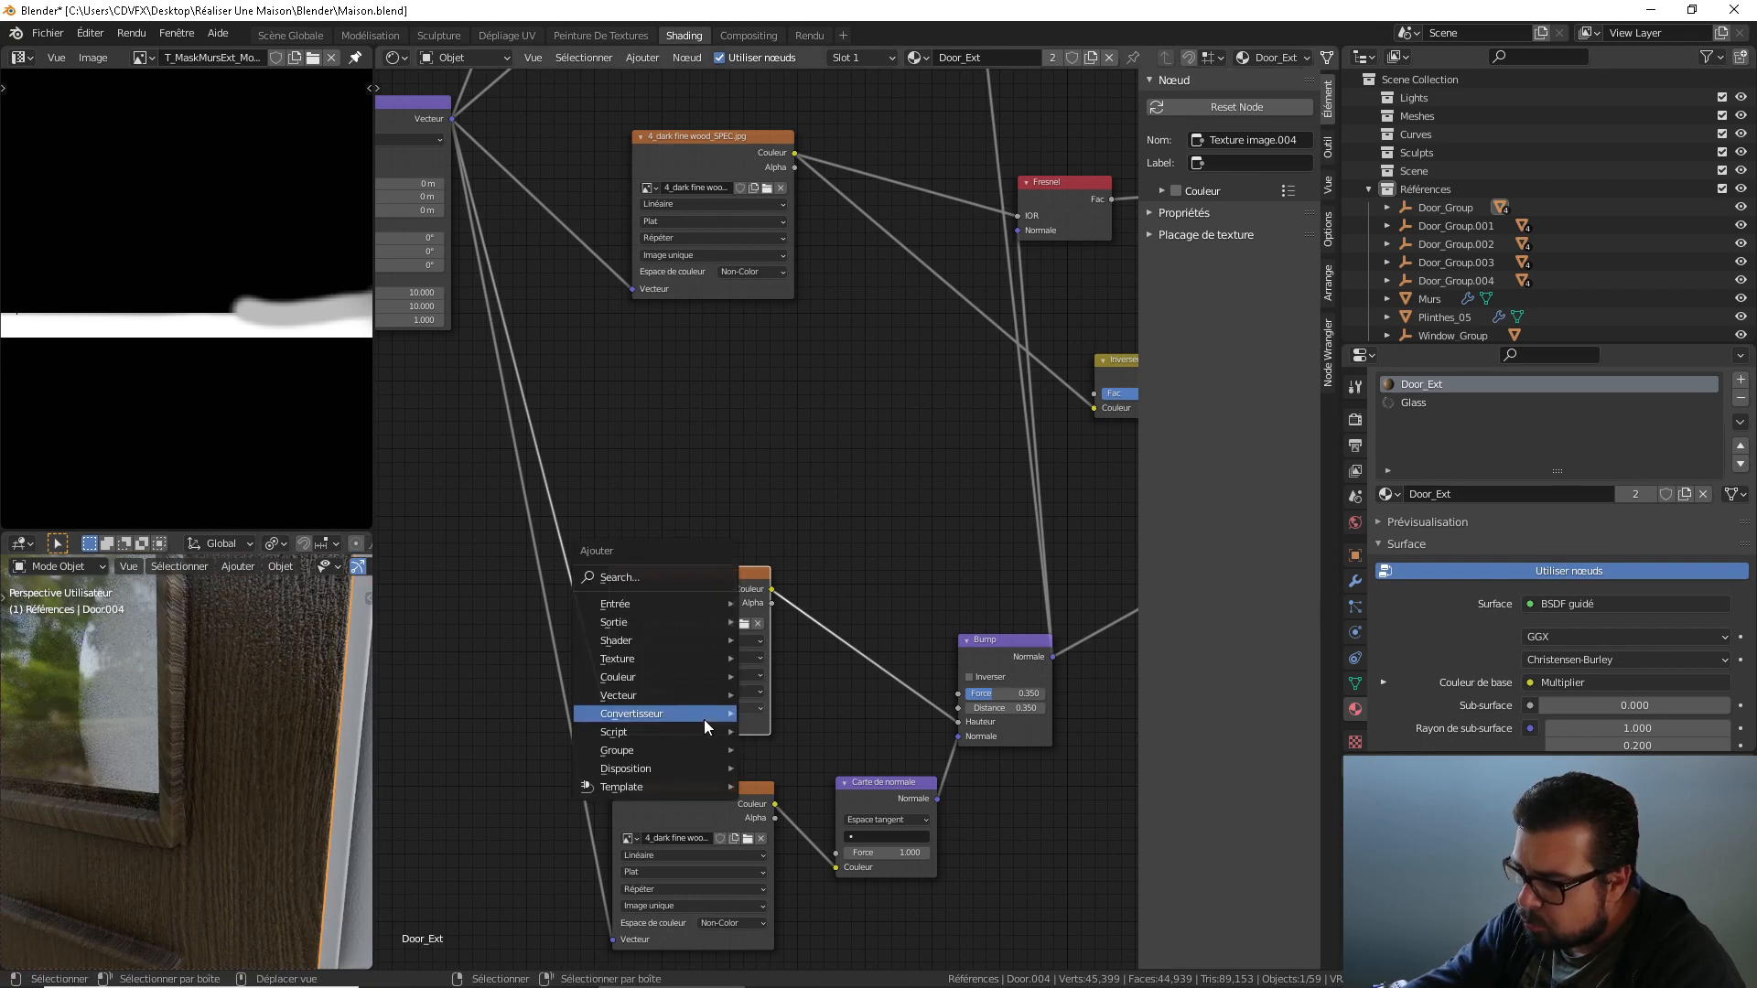
pyautogui.moveTo(667, 716)
pyautogui.click(844, 476)
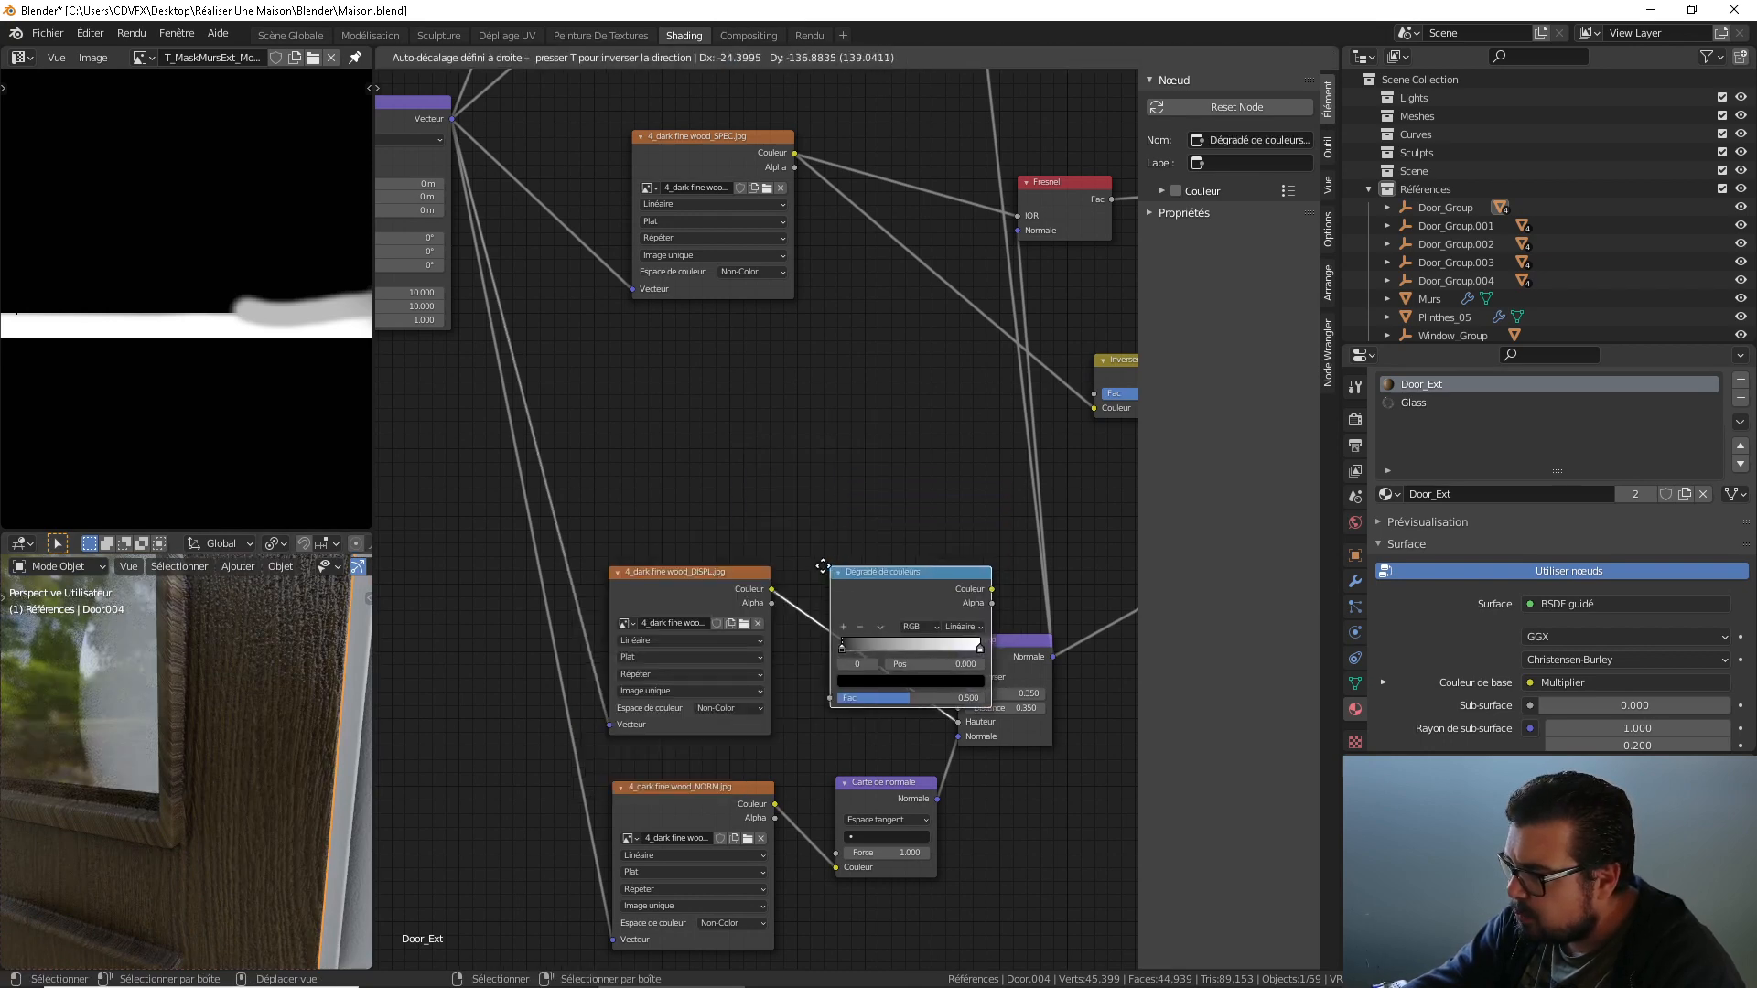
pyautogui.click(818, 566)
pyautogui.click(841, 625)
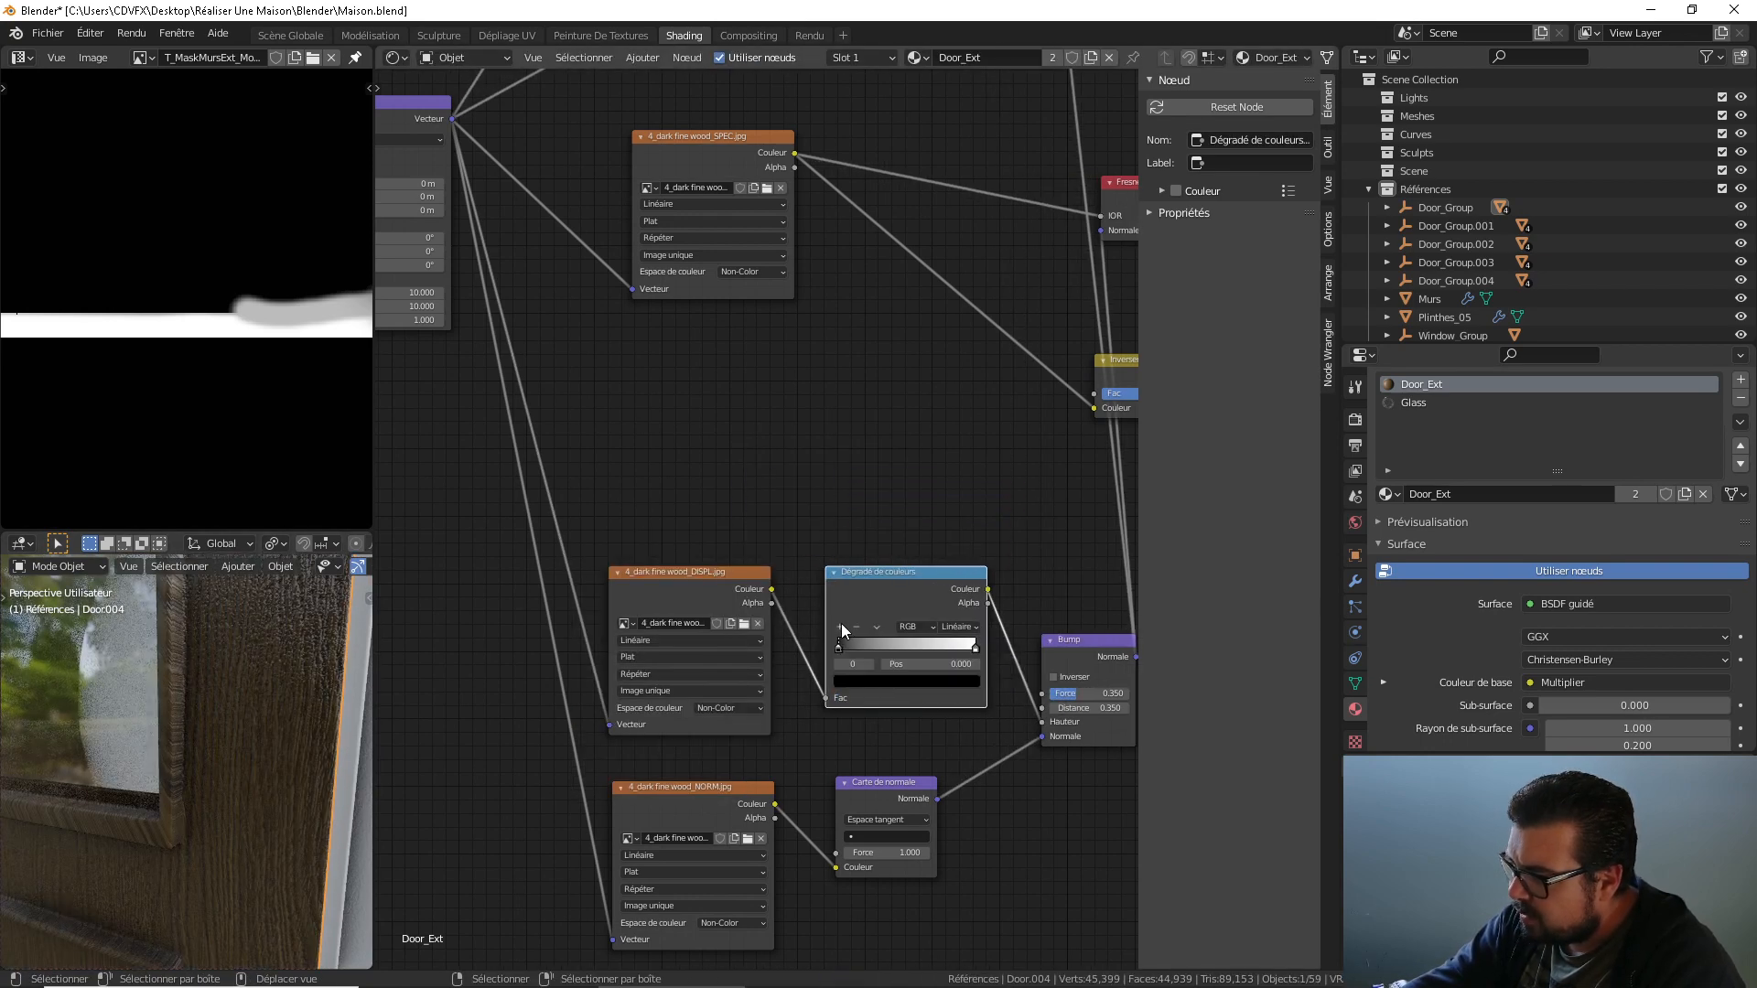
pyautogui.moveTo(882, 644); pyautogui.dragTo(844, 644)
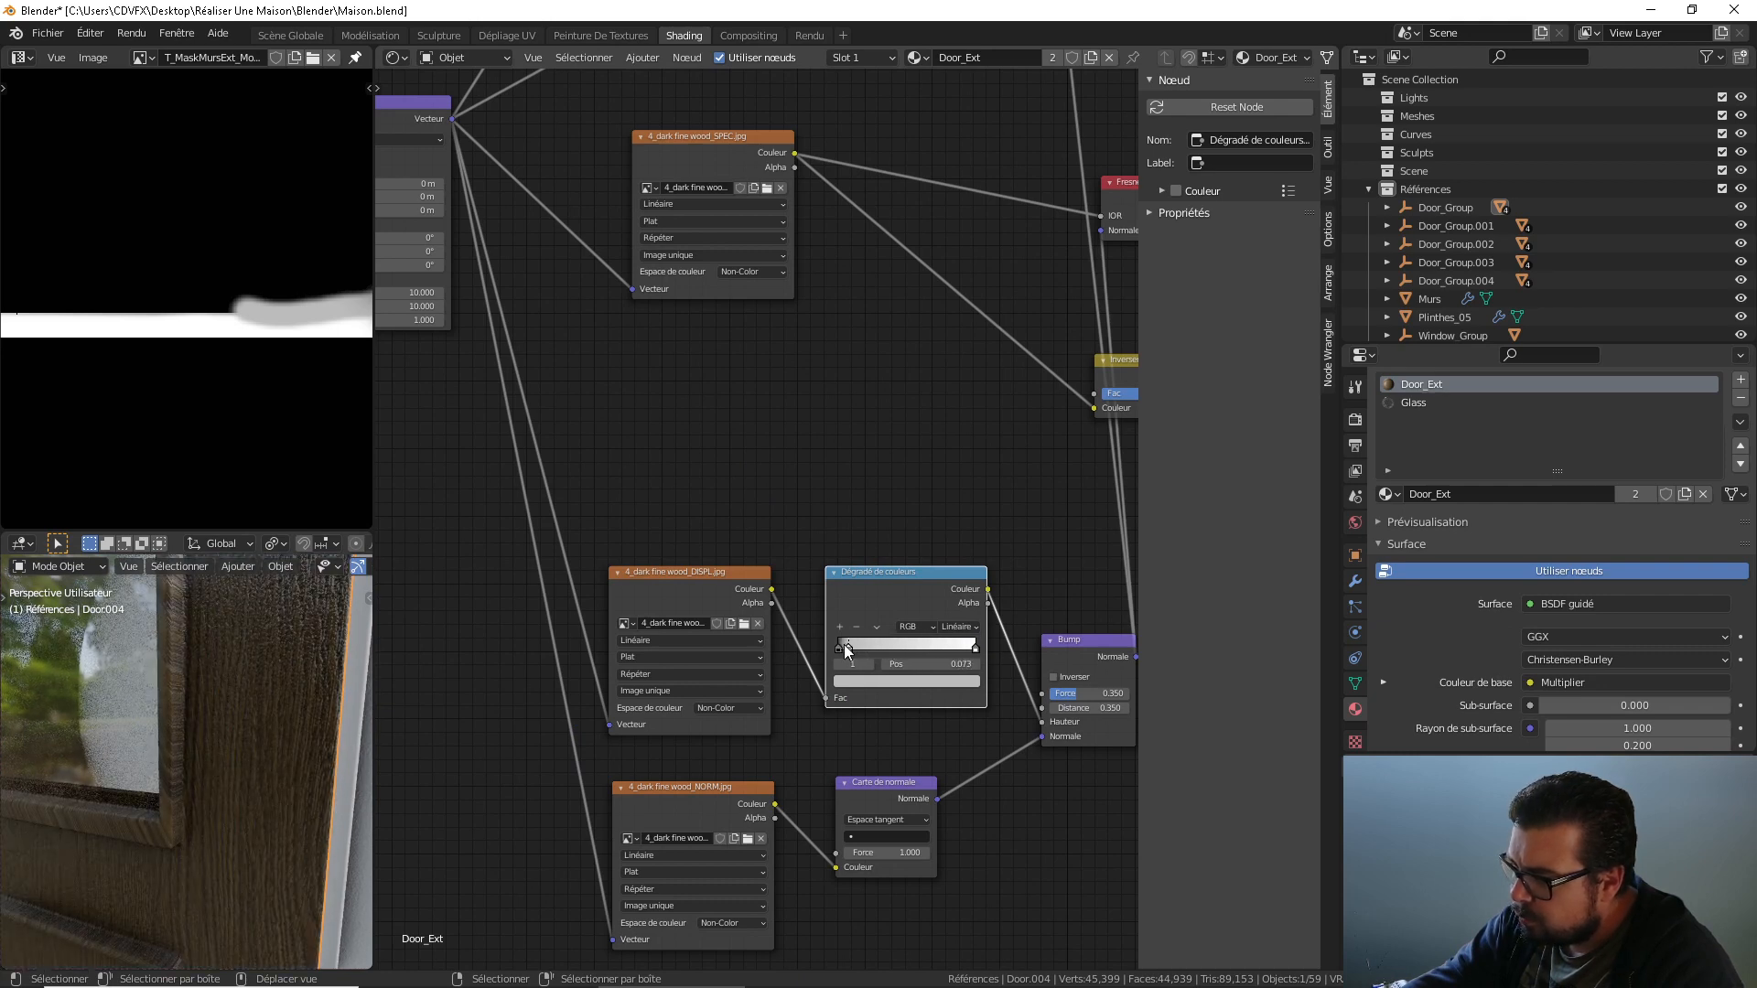
pyautogui.moveTo(325, 734); pyautogui.dragTo(244, 741, button='middle')
pyautogui.scroll(-1, 244, 742)
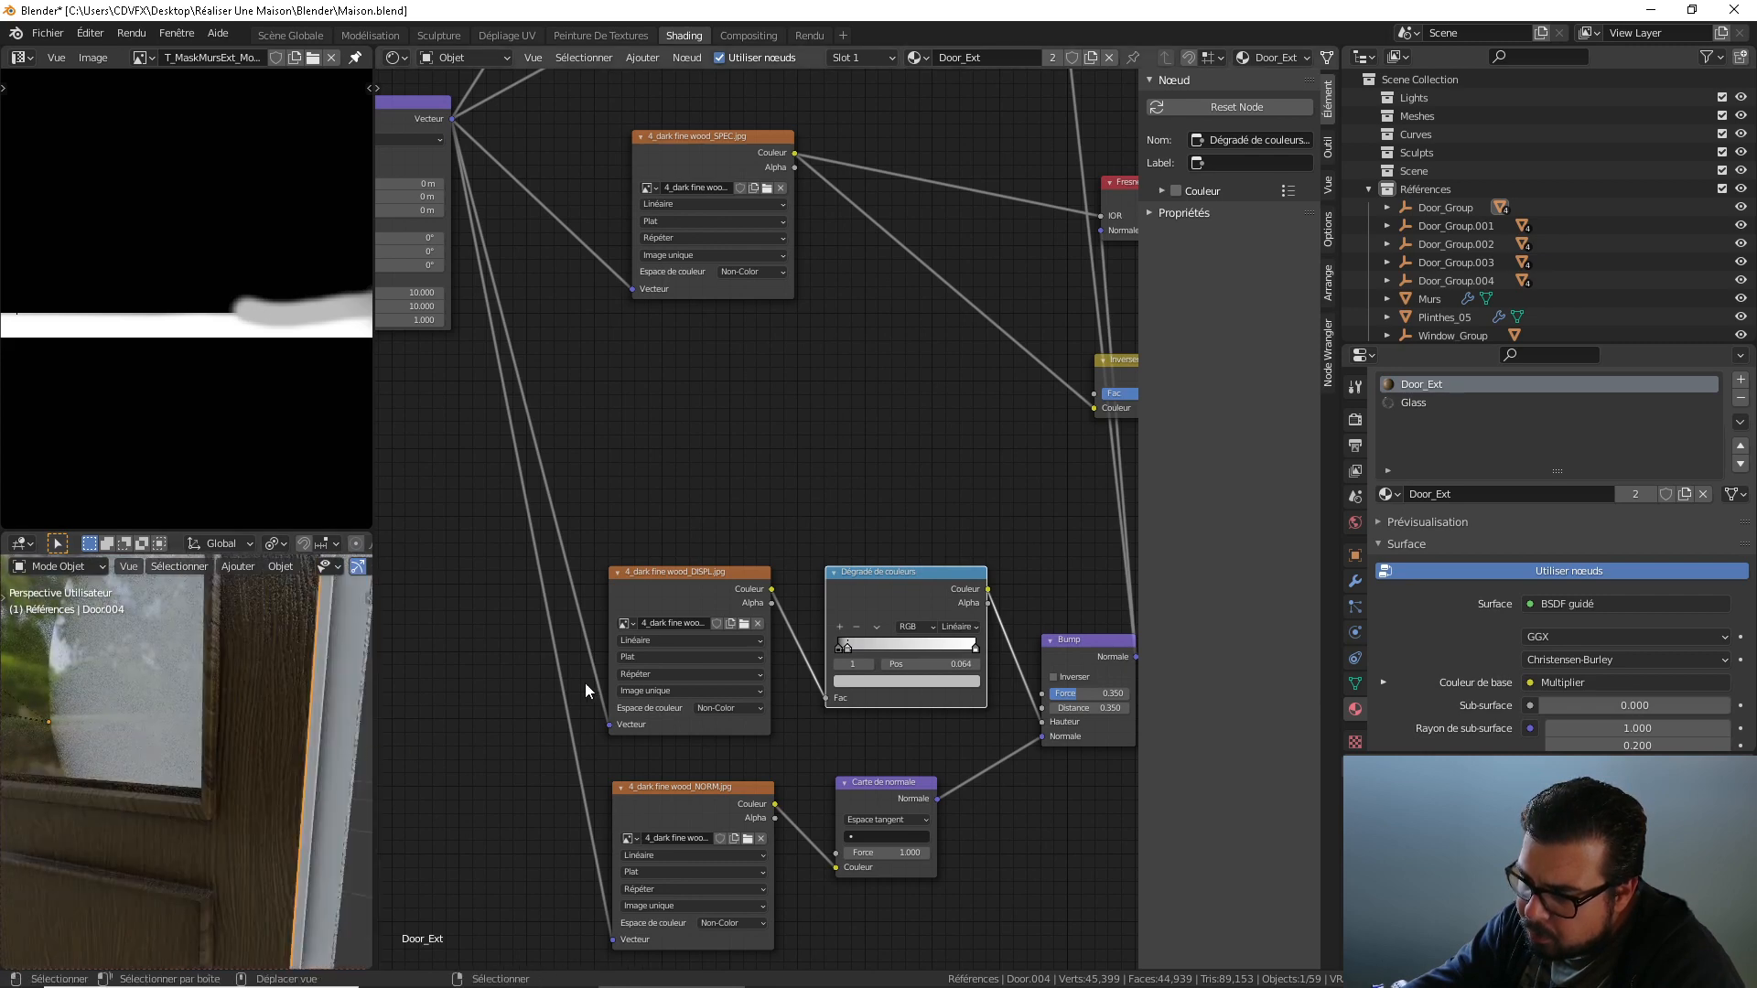
# Tighten the ambient occlusion ColorRamp: move the black stop inward, add a middle stop at about 0.65, and move white to about 0.76.
pyautogui.moveTo(851, 532); pyautogui.dragTo(505, 776, button='middle')
pyautogui.moveTo(183, 749); pyautogui.dragTo(273, 732, button='middle')
pyautogui.scroll(3, 304, 701)
pyautogui.moveTo(1039, 415); pyautogui.dragTo(911, 654, button='middle')
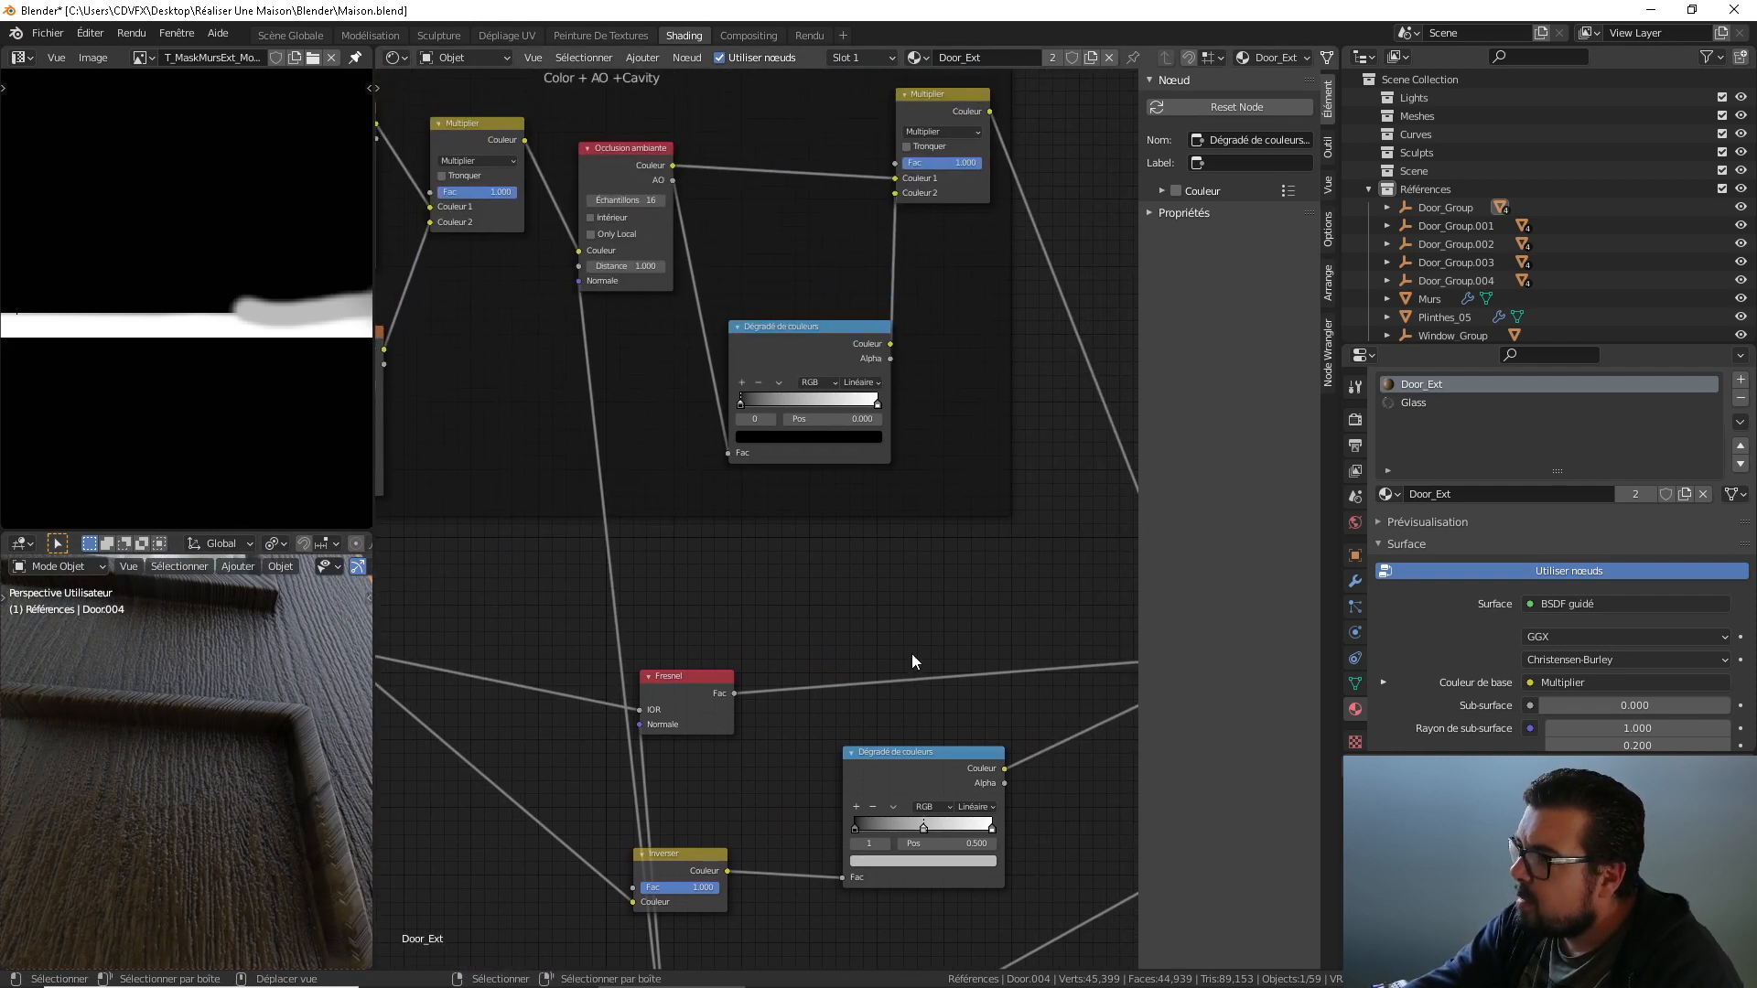
pyautogui.scroll(2, 870, 616)
pyautogui.keyDown('shift'); pyautogui.scroll(3, 824, 612); pyautogui.keyUp('shift')
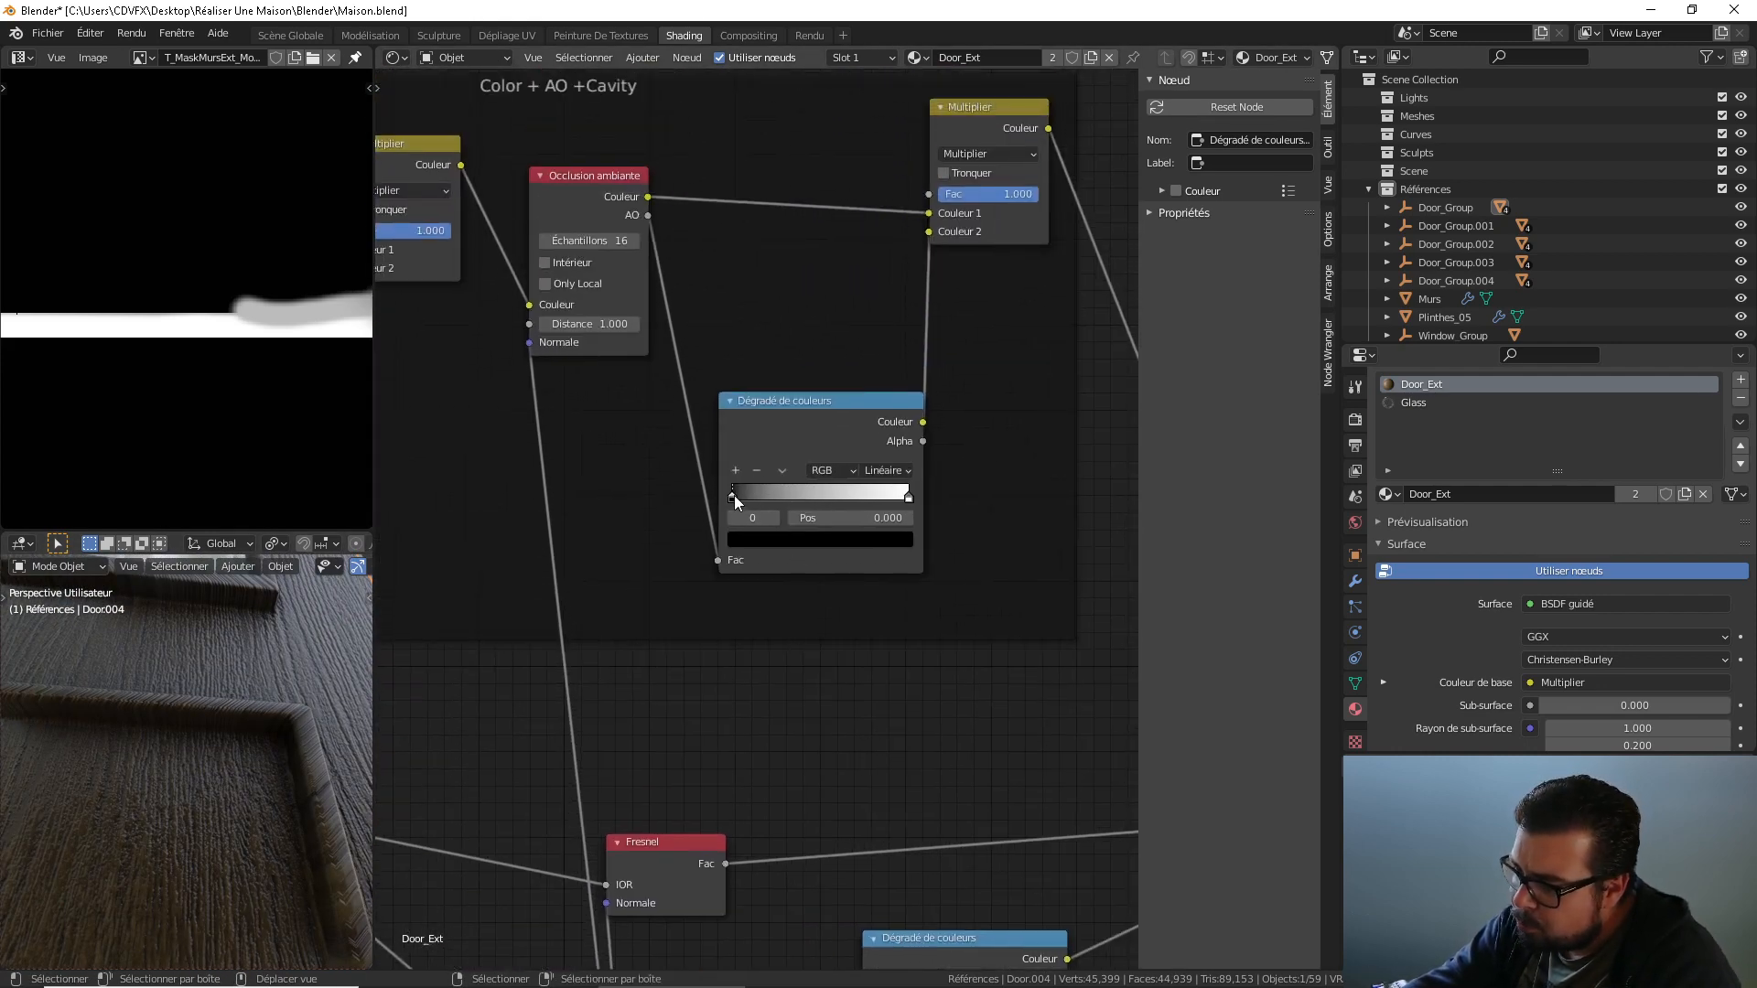
pyautogui.moveTo(765, 498); pyautogui.dragTo(788, 499)
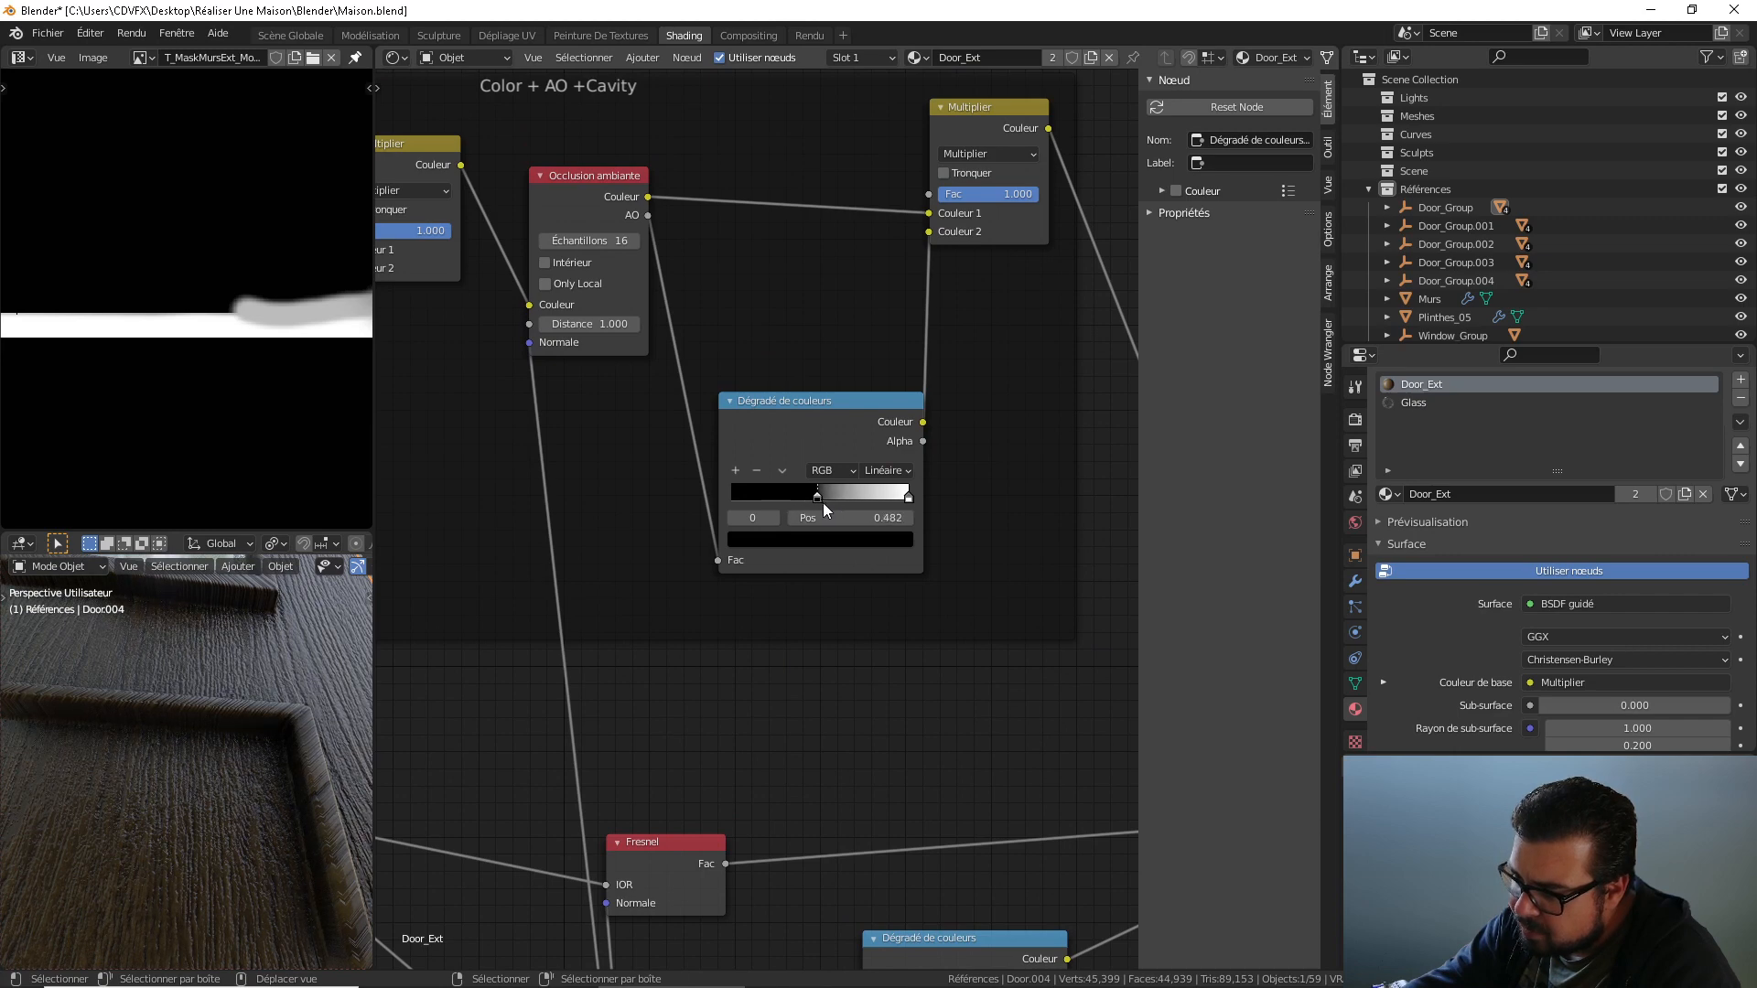
pyautogui.click(737, 469)
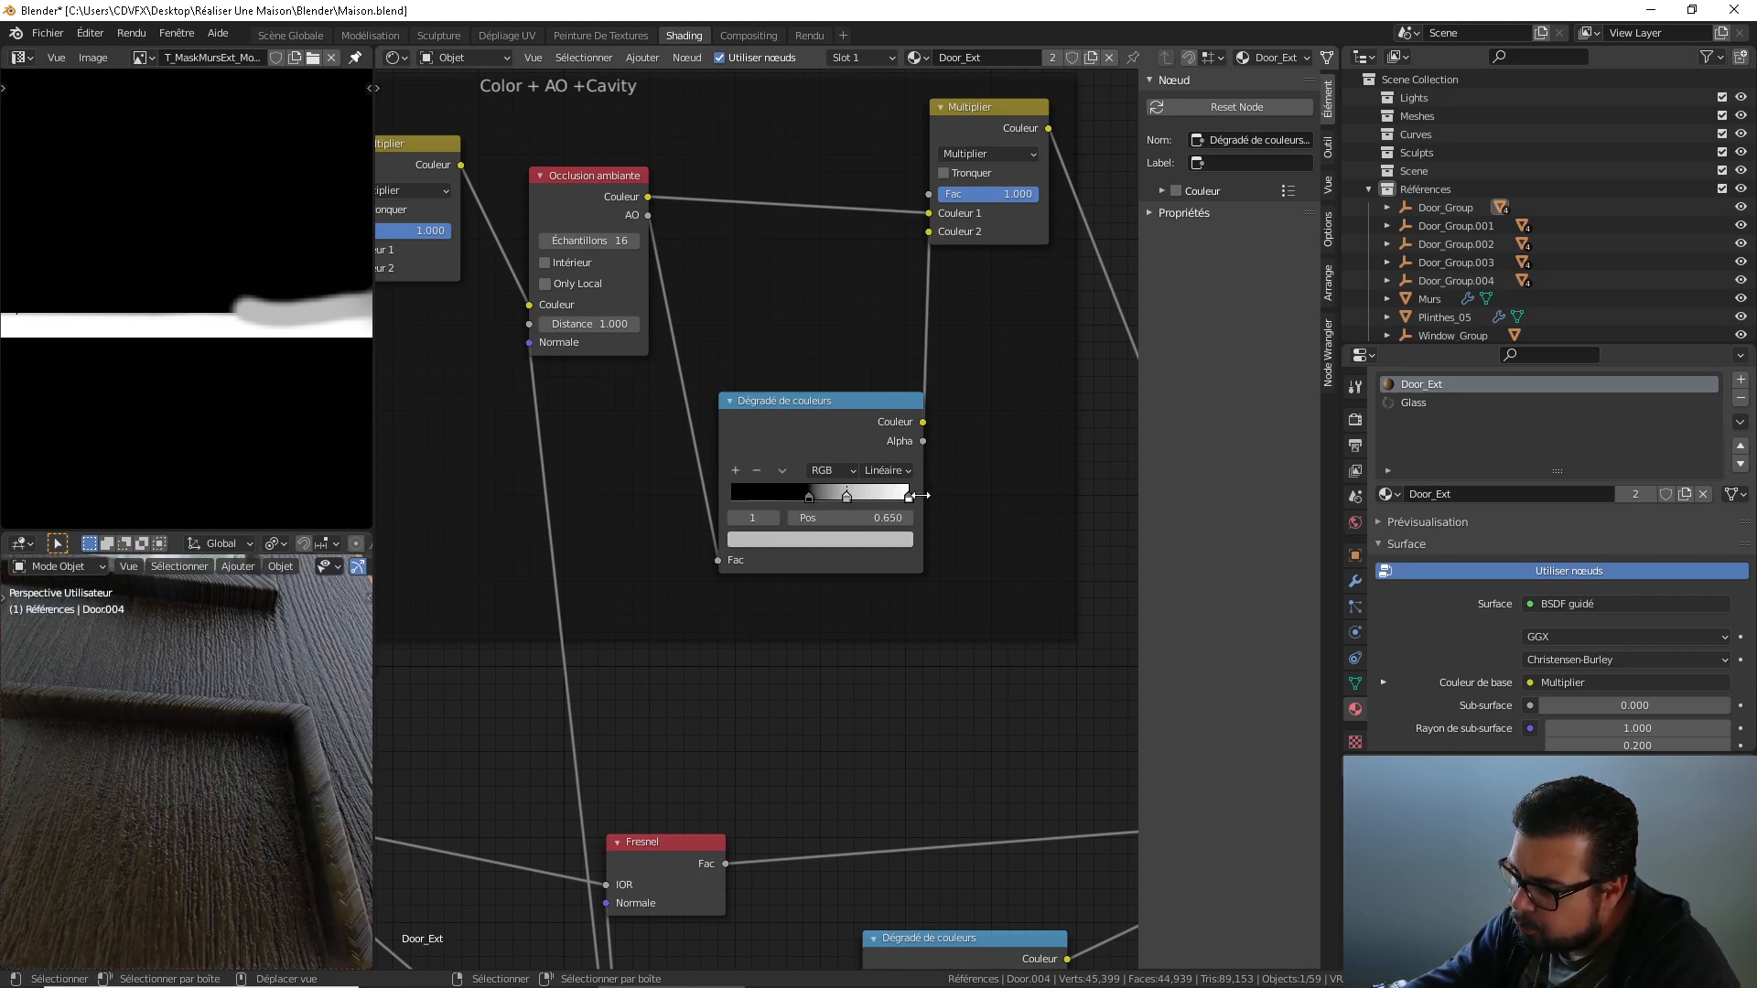
pyautogui.moveTo(908, 498); pyautogui.dragTo(889, 503)
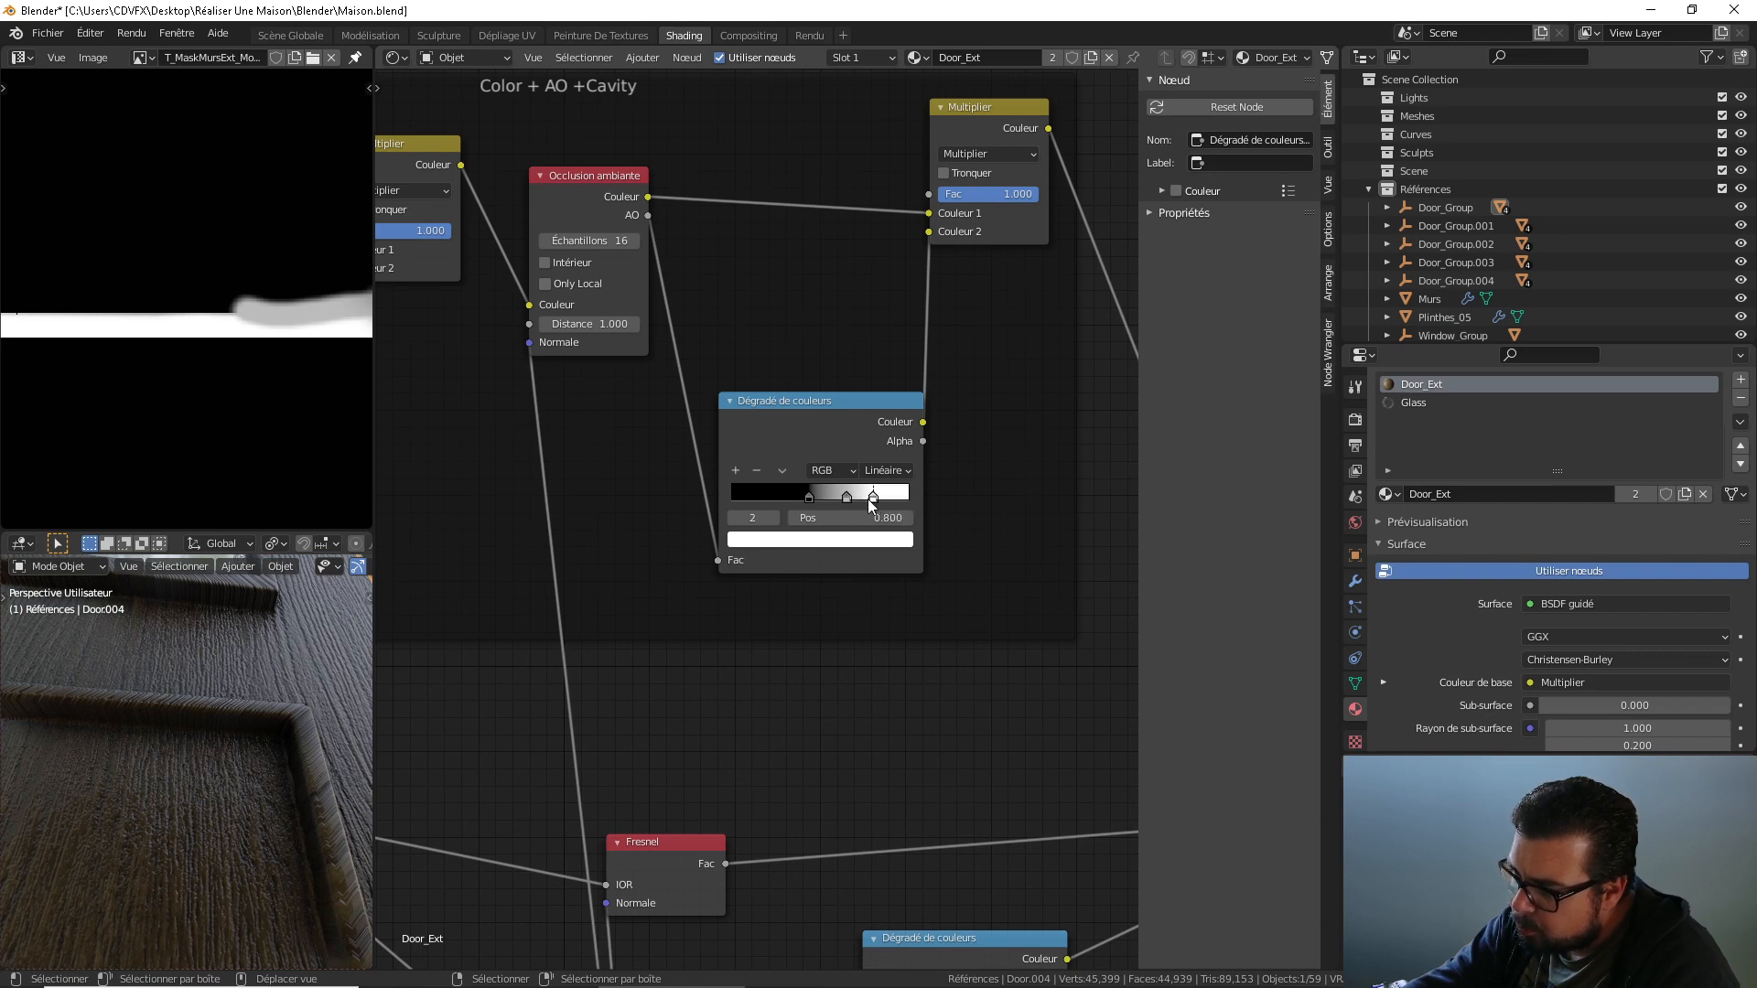
# Adjust the roughness ColorRamp by moving its middle stop to about 0.25 and its white stop inward, keeping the exterior door selected.
pyautogui.moveTo(42, 732); pyautogui.dragTo(170, 734, button='middle')
pyautogui.moveTo(1026, 644); pyautogui.dragTo(772, 479, button='middle')
pyautogui.moveTo(749, 717); pyautogui.dragTo(807, 608, button='middle')
pyautogui.scroll(-1, 807, 608)
pyautogui.moveTo(84, 829); pyautogui.dragTo(274, 797, button='middle')
pyautogui.moveTo(771, 744); pyautogui.dragTo(720, 762)
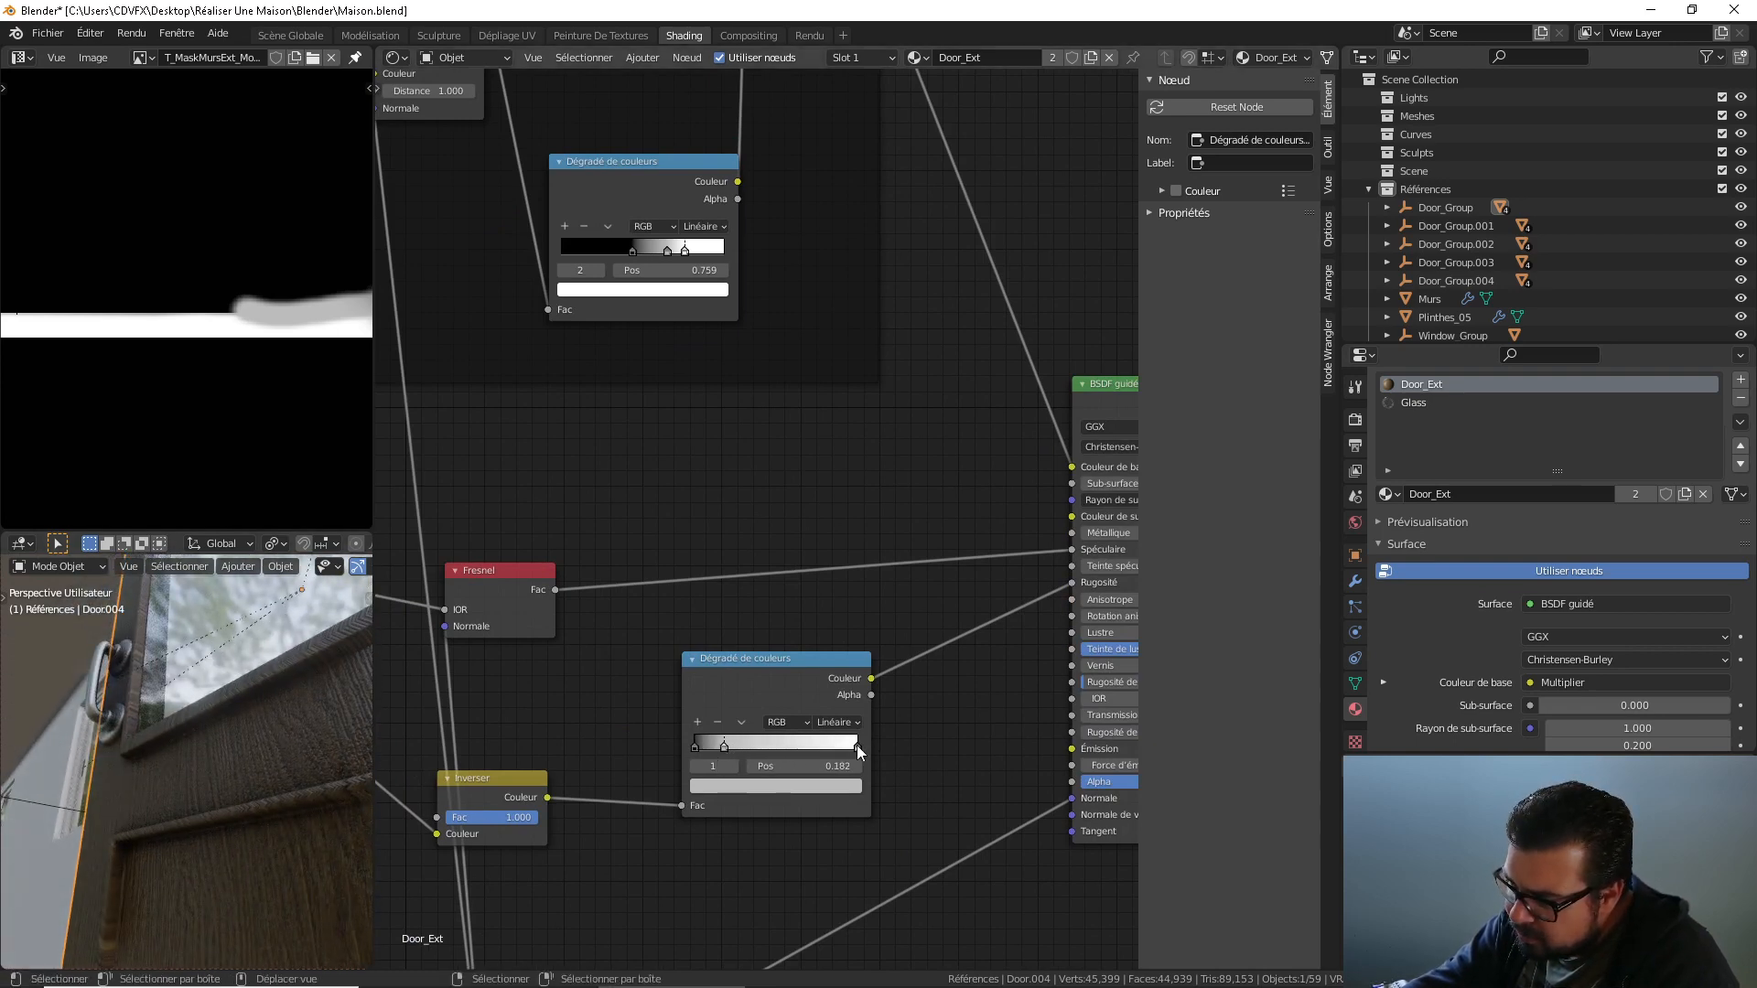
pyautogui.moveTo(857, 745); pyautogui.dragTo(736, 749)
pyautogui.moveTo(185, 809)
pyautogui.mouseDown(button='middle')
pyautogui.moveTo(293, 796)
pyautogui.moveTo(288, 741)
pyautogui.moveTo(215, 741)
pyautogui.moveTo(145, 862)
pyautogui.moveTo(320, 875)
pyautogui.moveTo(142, 842)
pyautogui.moveTo(238, 836)
pyautogui.moveTo(57, 820)
pyautogui.moveTo(209, 811)
pyautogui.moveTo(248, 779)
pyautogui.moveTo(189, 799)
pyautogui.mouseUp(button='middle')
pyautogui.scroll(-3, 144, 862)
pyautogui.scroll(3, 141, 841)
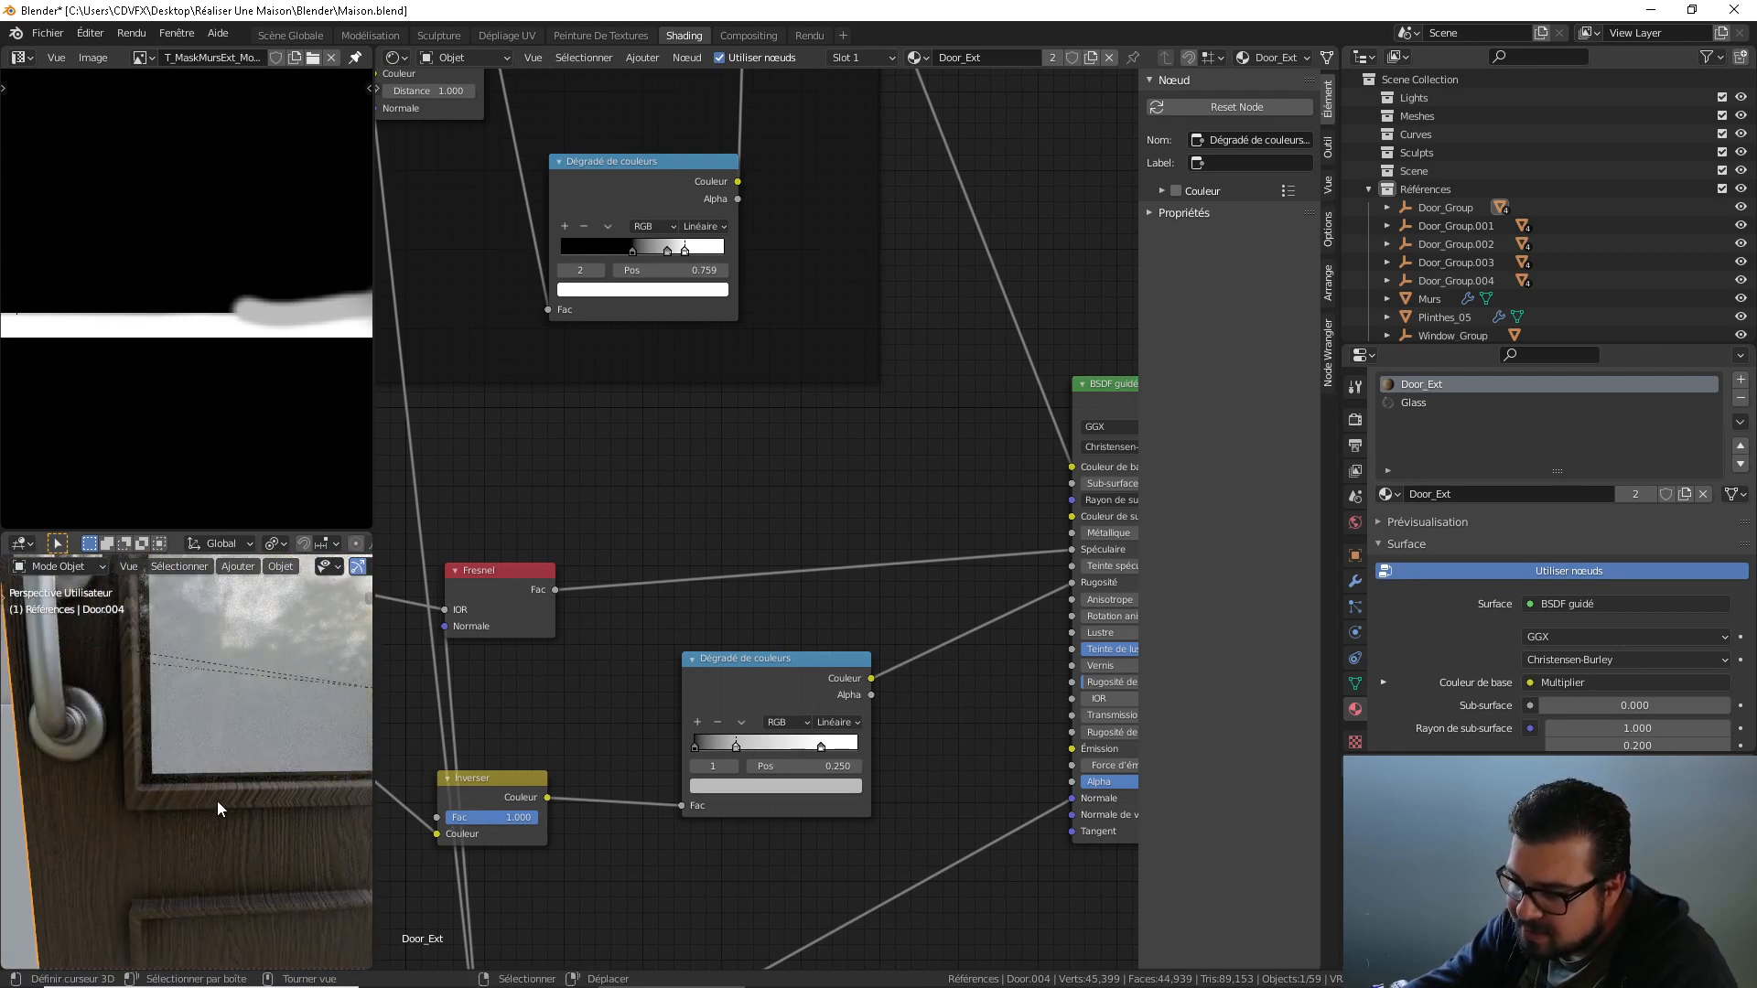
pyautogui.click(242, 796)
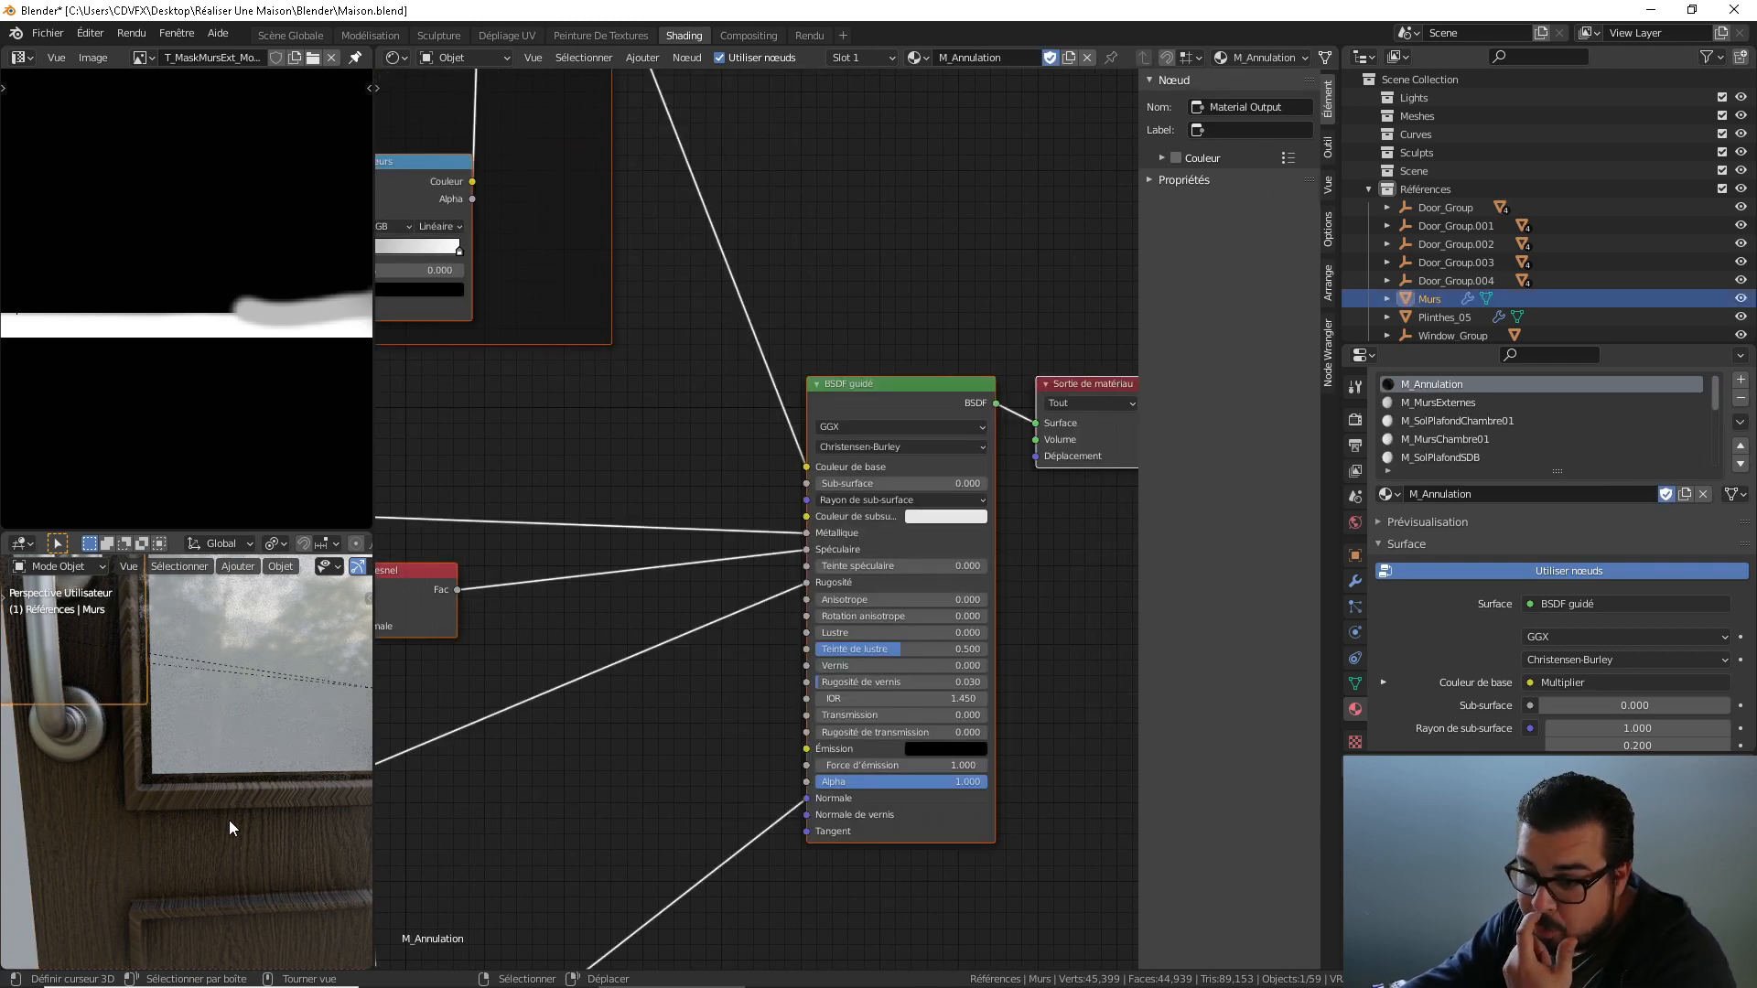
pyautogui.click(229, 820)
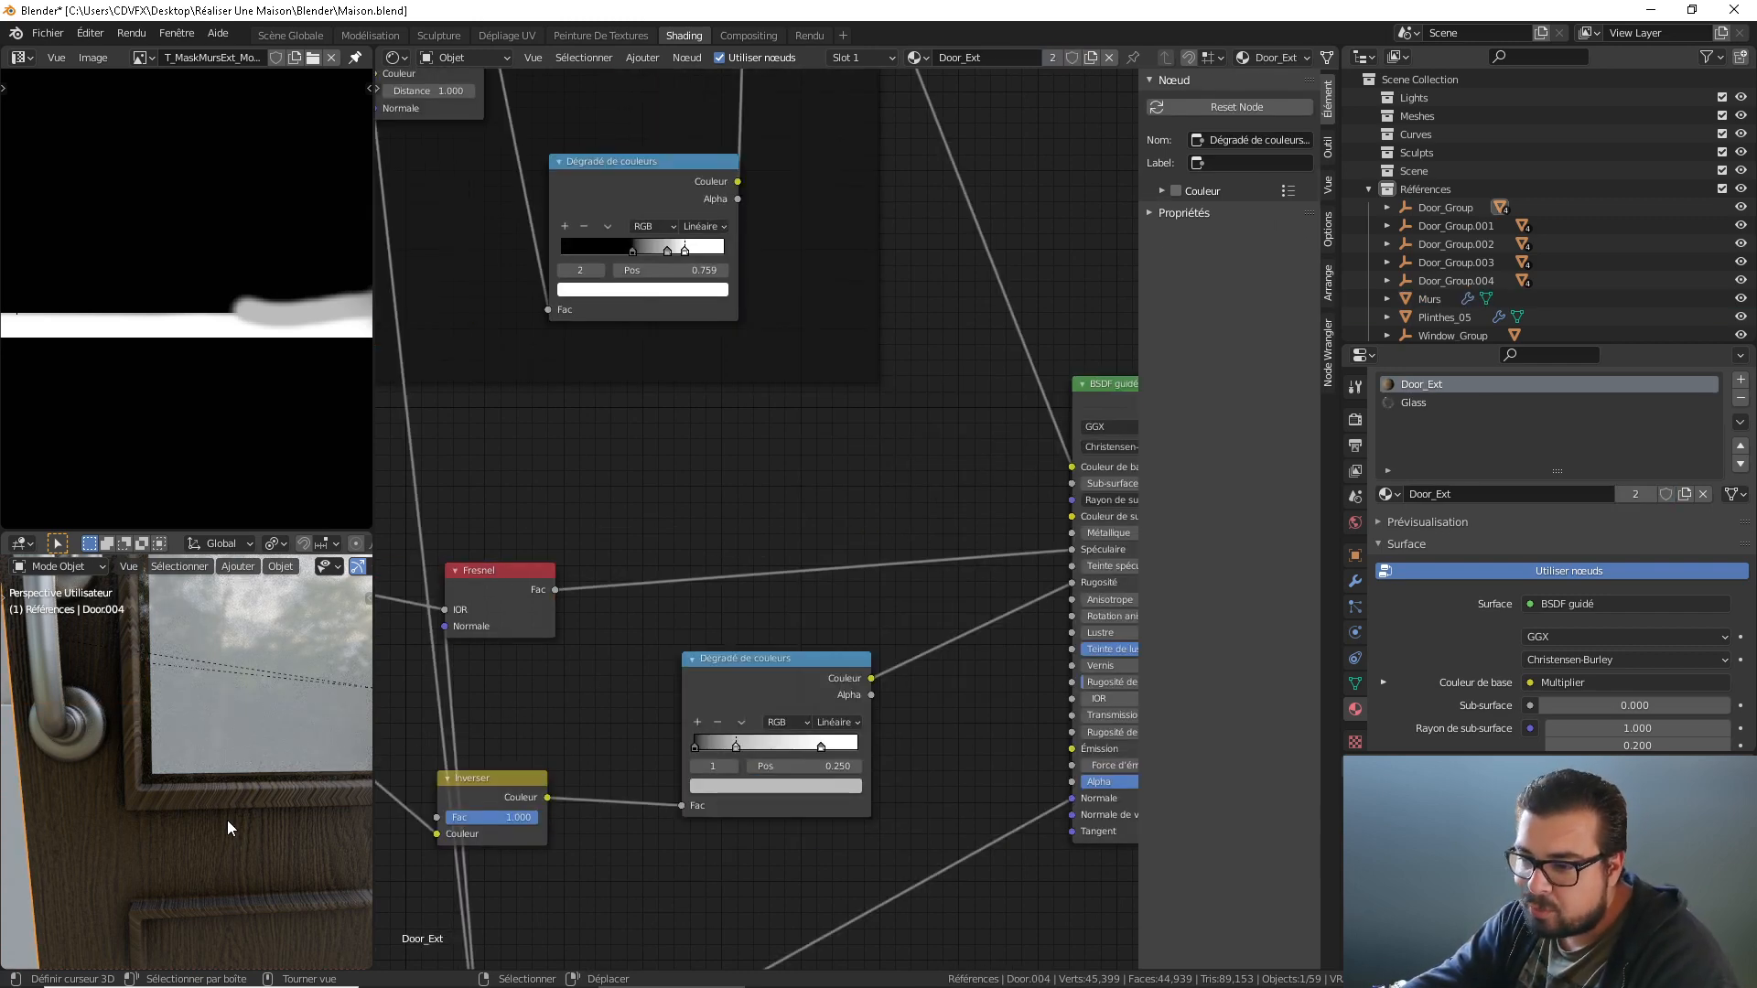
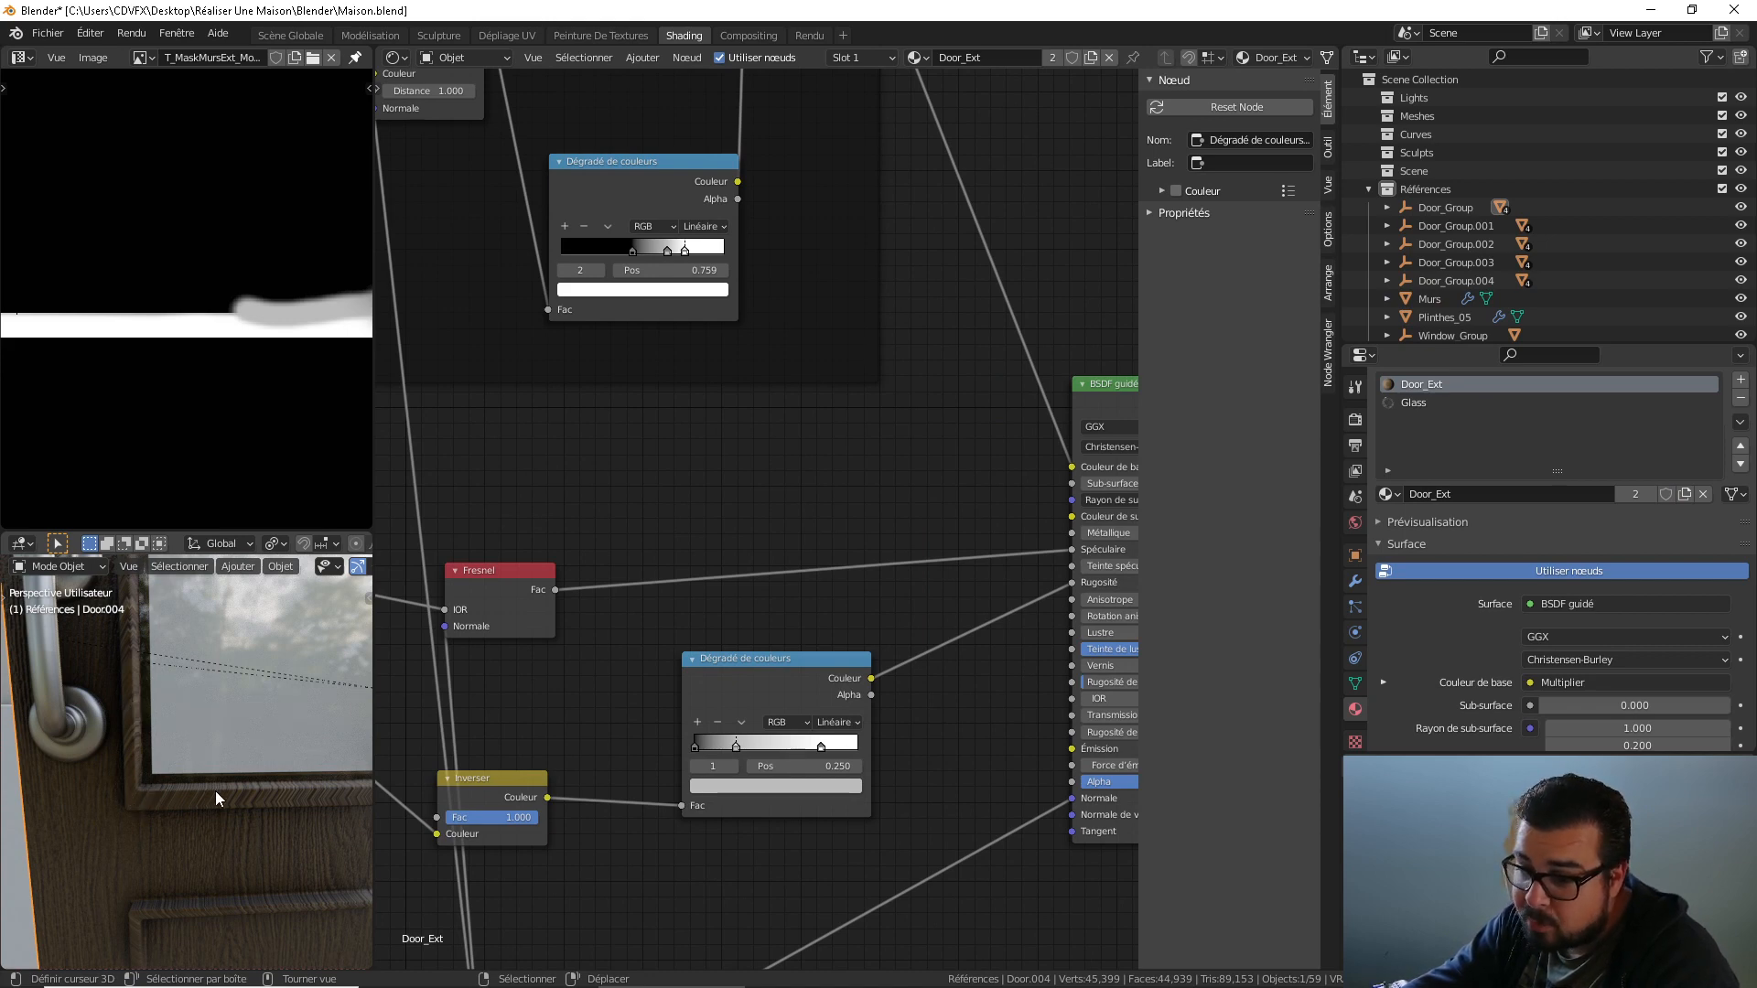
# Bring up the isolated exterior door in the UV Editing workspace and enter Edit Mode with nothing selected.
pyautogui.keyDown('shift'); pyautogui.moveTo(151, 684); pyautogui.dragTo(163, 831, button='middle'); pyautogui.keyUp('shift')
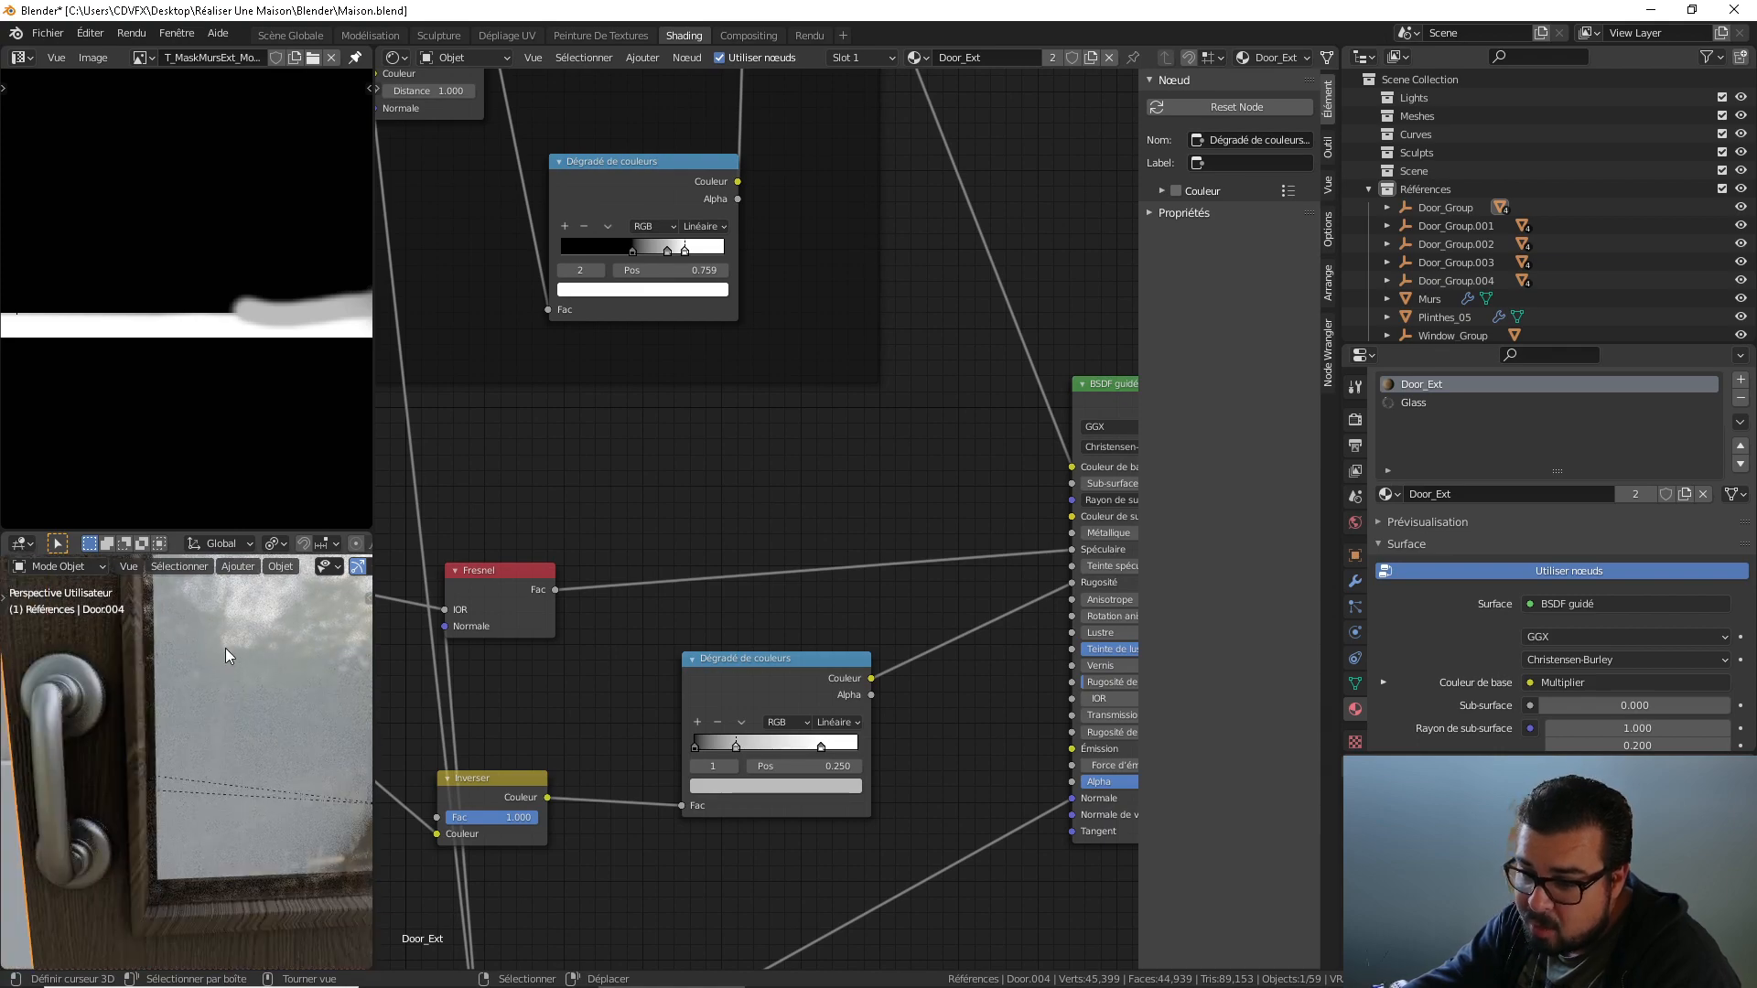
pyautogui.click(509, 37)
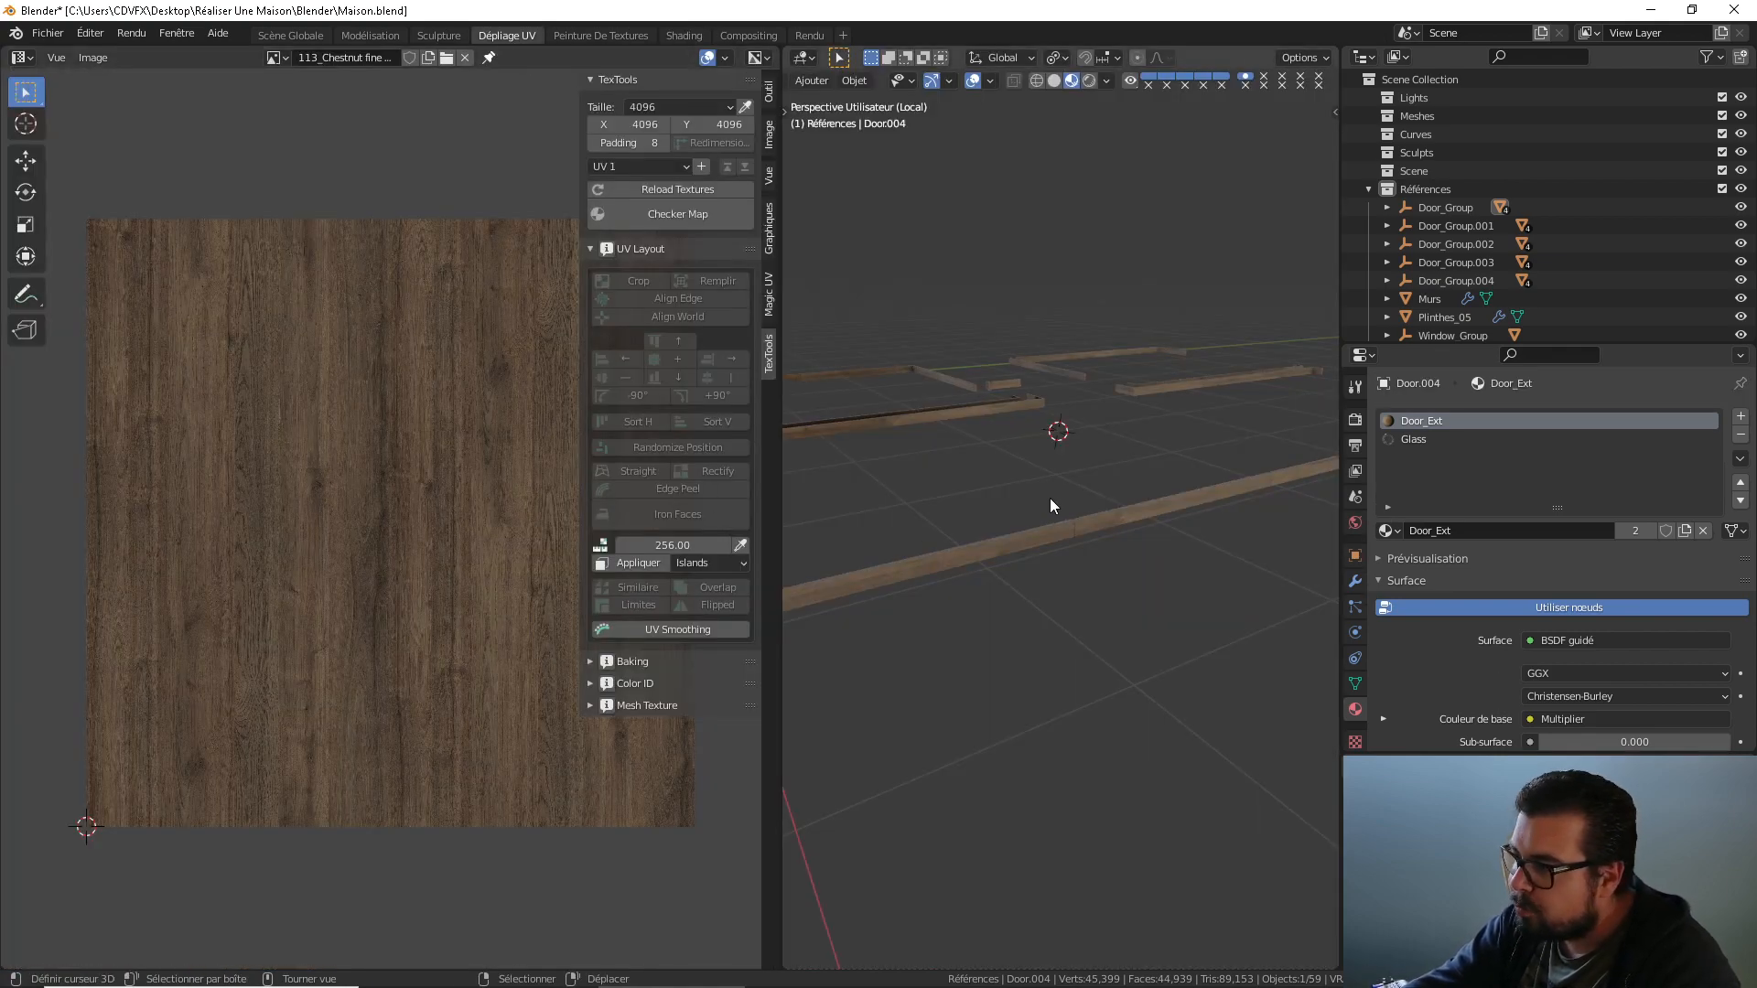
pyautogui.press('KP_Divide')
pyautogui.press('KP_Divide')
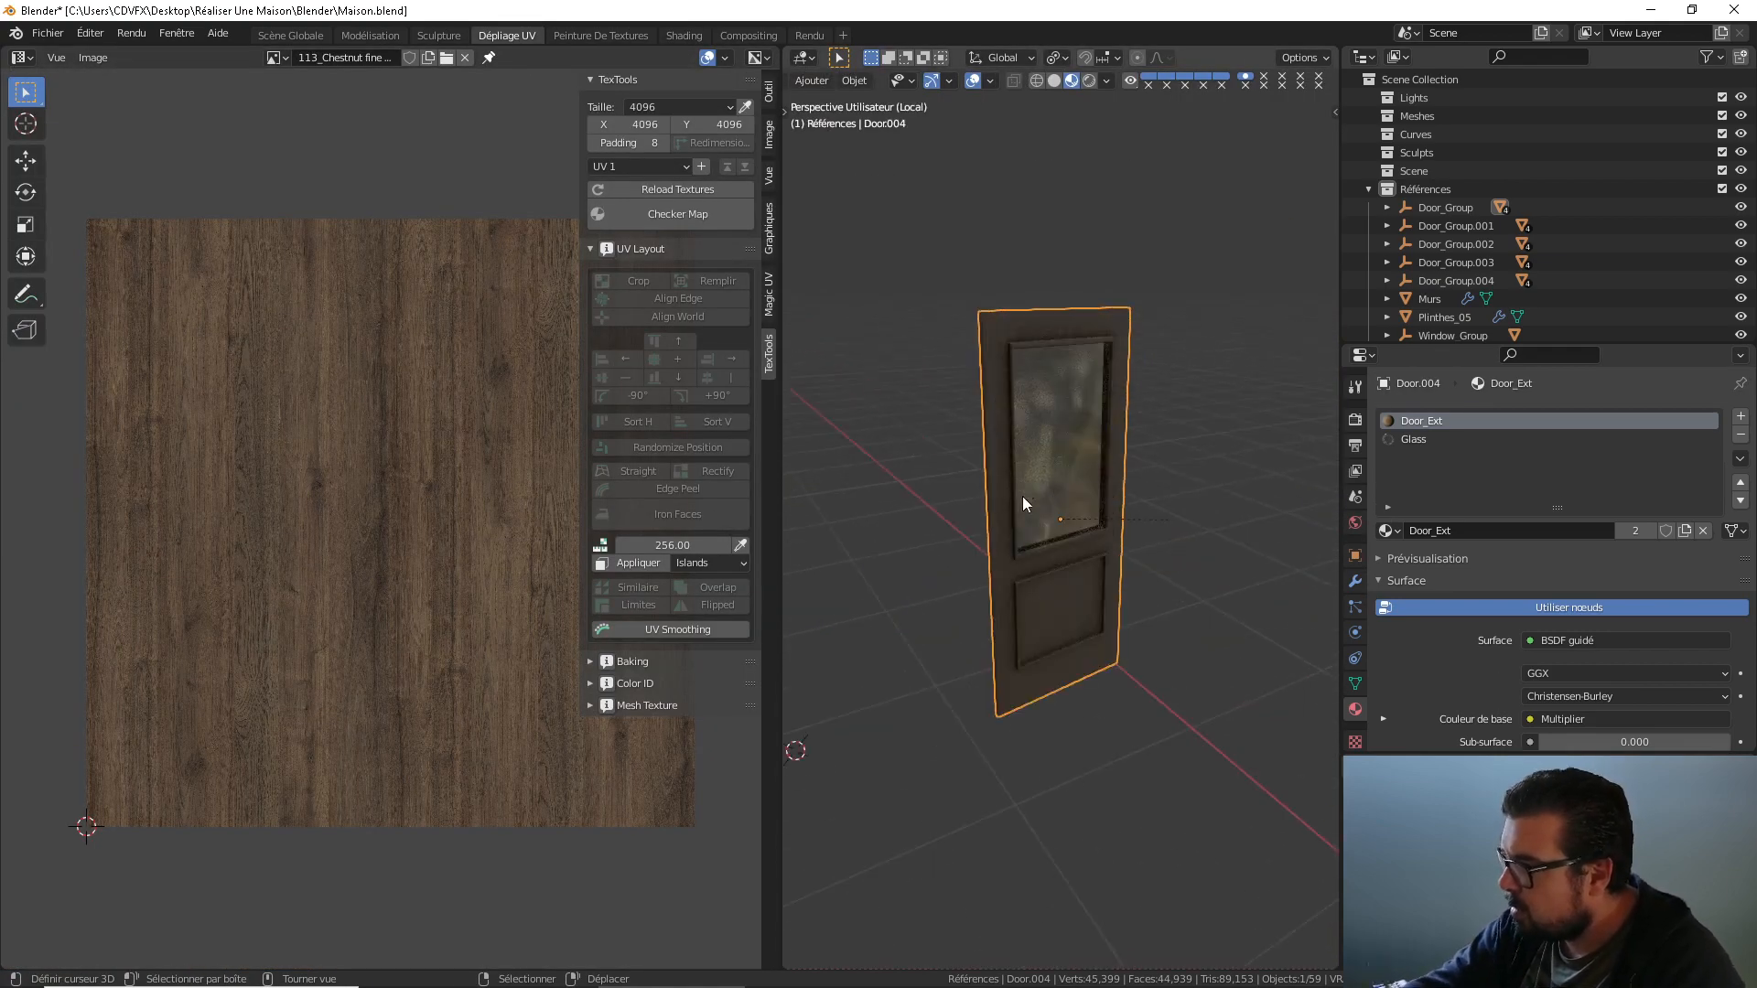
pyautogui.press('Tab')
pyautogui.scroll(6, 1023, 496)
pyautogui.moveTo(950, 553); pyautogui.dragTo(949, 522, button='middle')
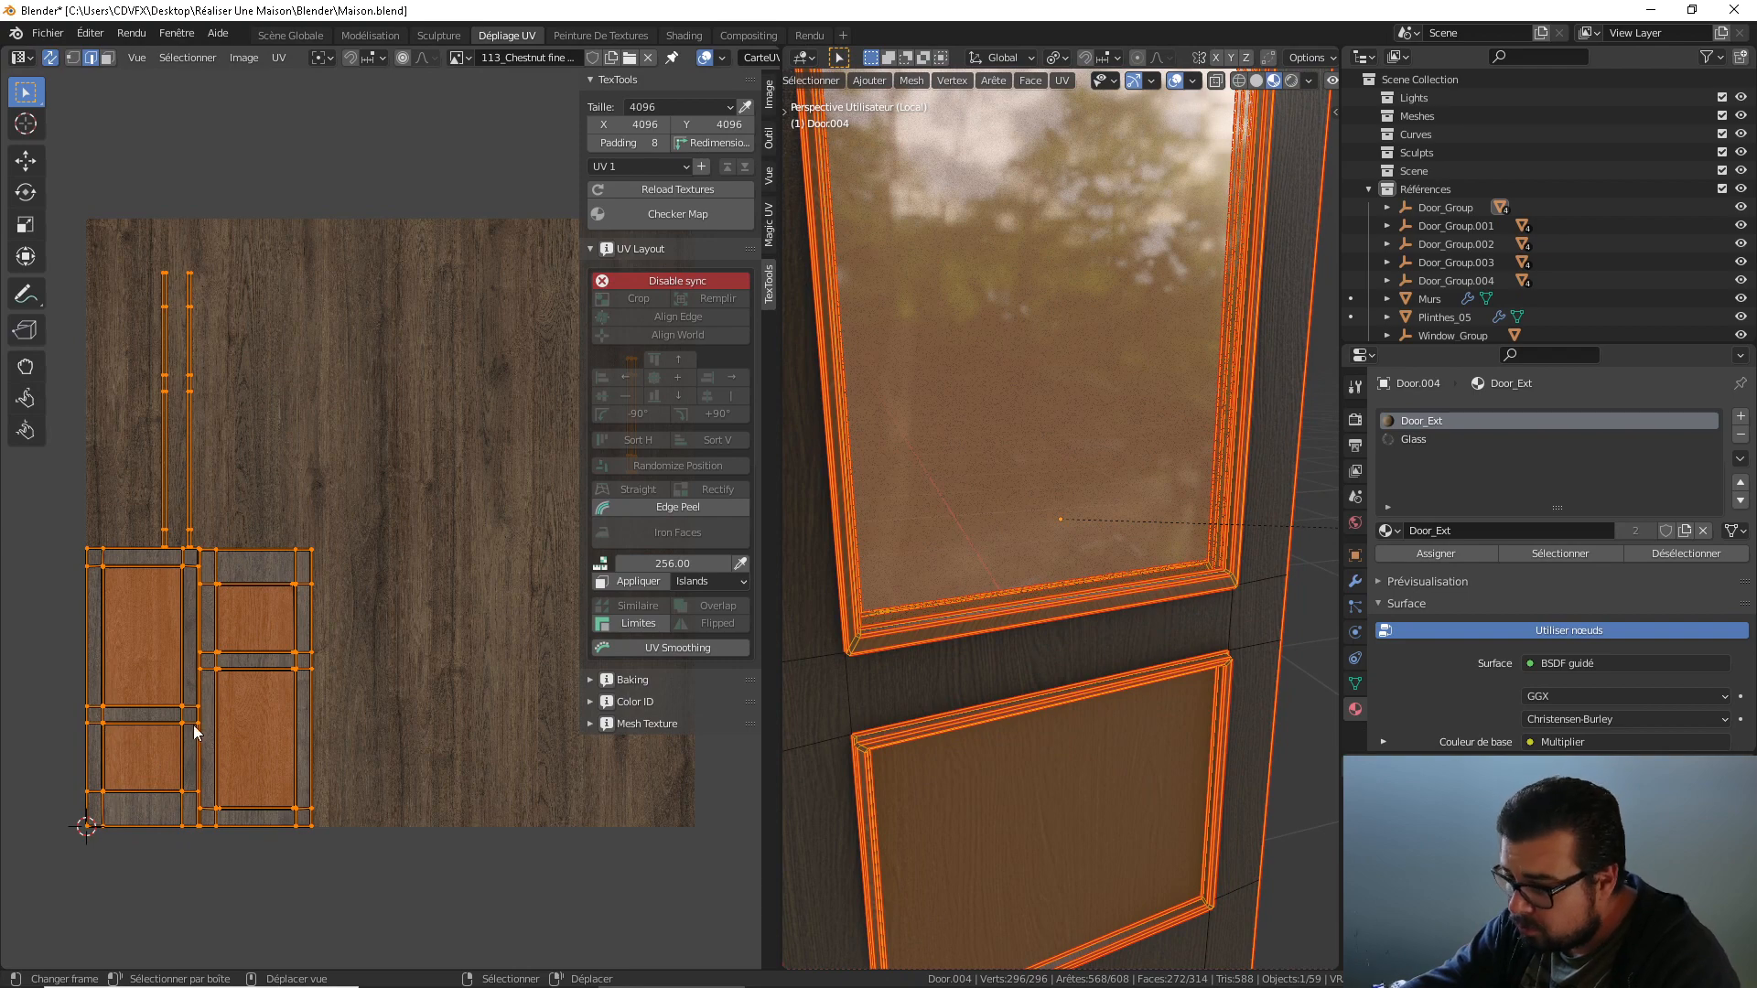
pyautogui.moveTo(997, 668); pyautogui.dragTo(1284, 573, button='middle')
pyautogui.press('a')
pyautogui.click(1013, 505)
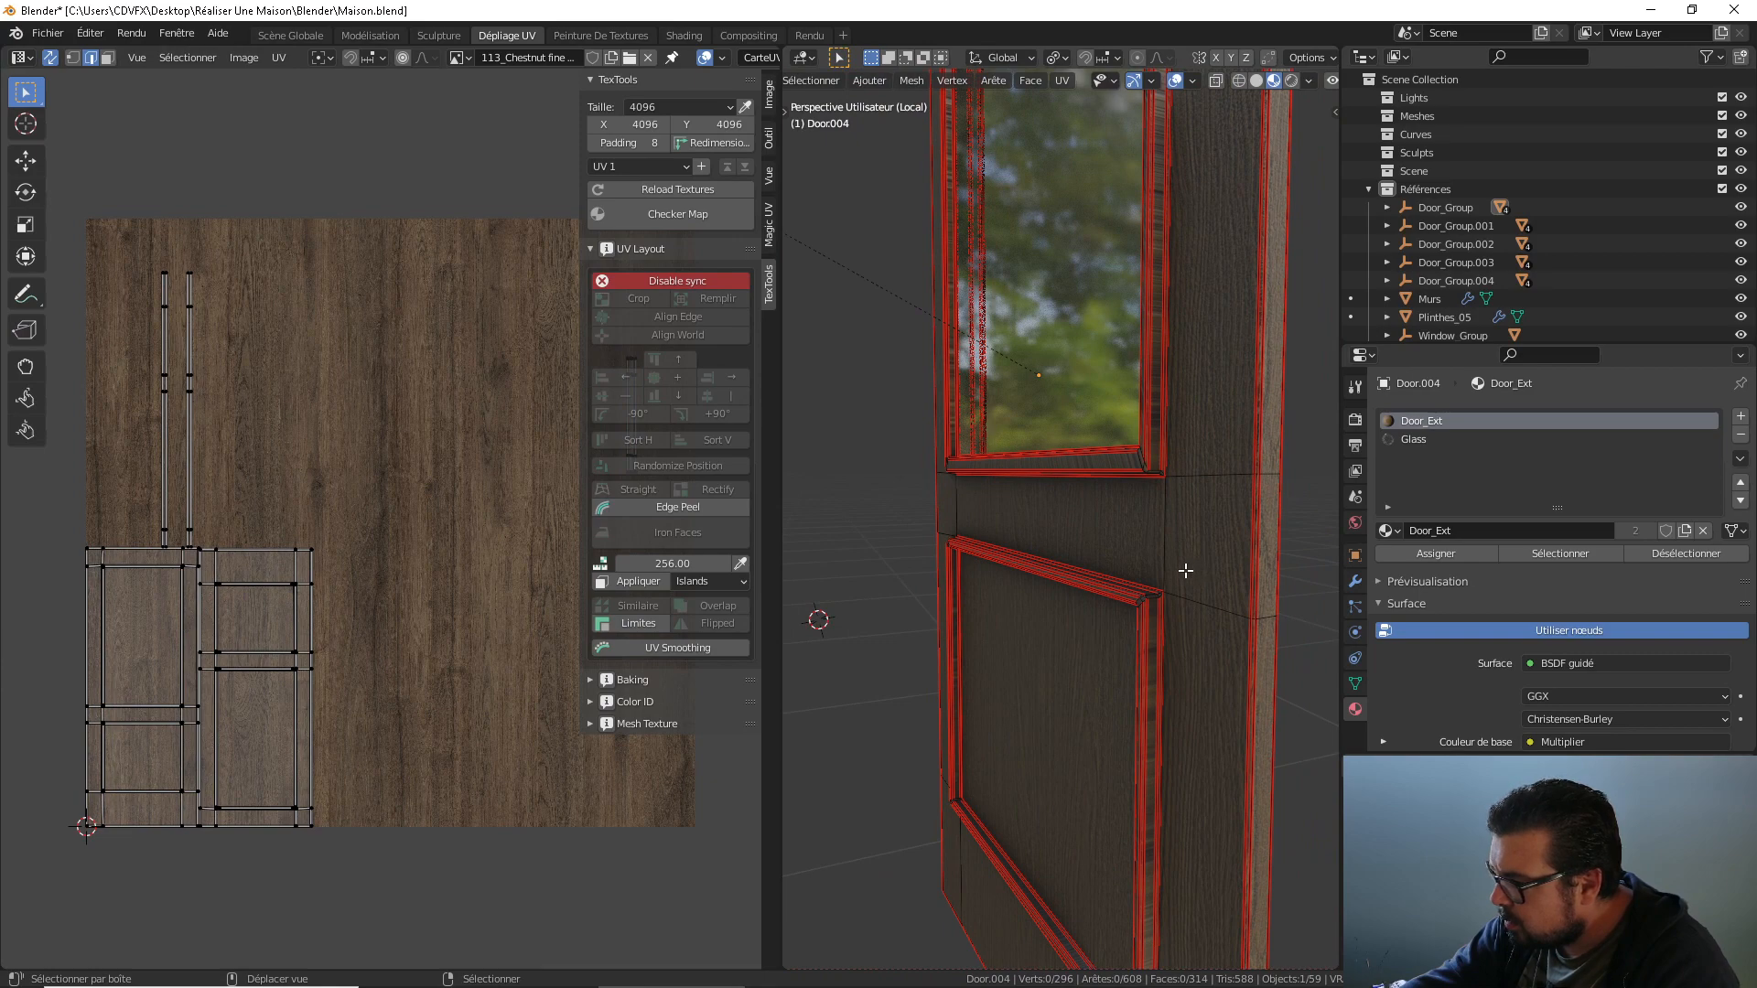
# In face selection mode, select the four sloped molding faces around the lower panel on the first side of the door.
pyautogui.keyDown('shift'); pyautogui.moveTo(1185, 570); pyautogui.dragTo(1114, 509, button='middle'); pyautogui.keyUp('shift')
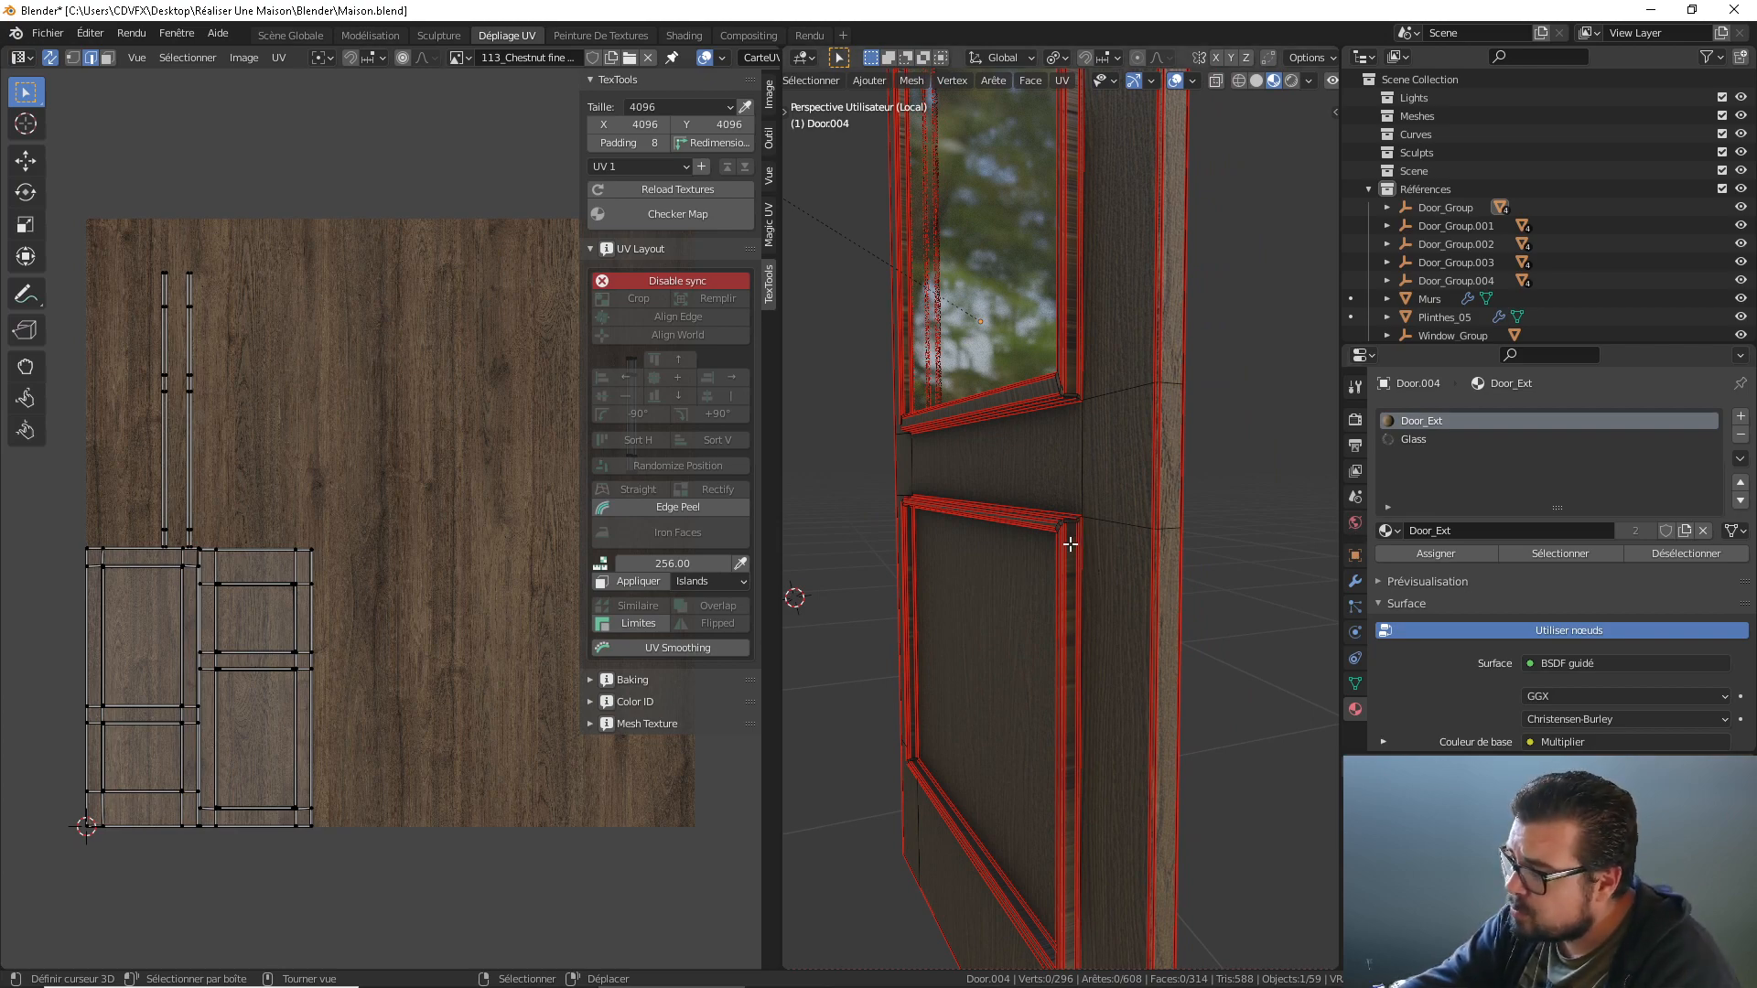
pyautogui.moveTo(1071, 544); pyautogui.dragTo(1051, 509, button='middle')
pyautogui.scroll(3, 1156, 545)
pyautogui.click(1150, 466)
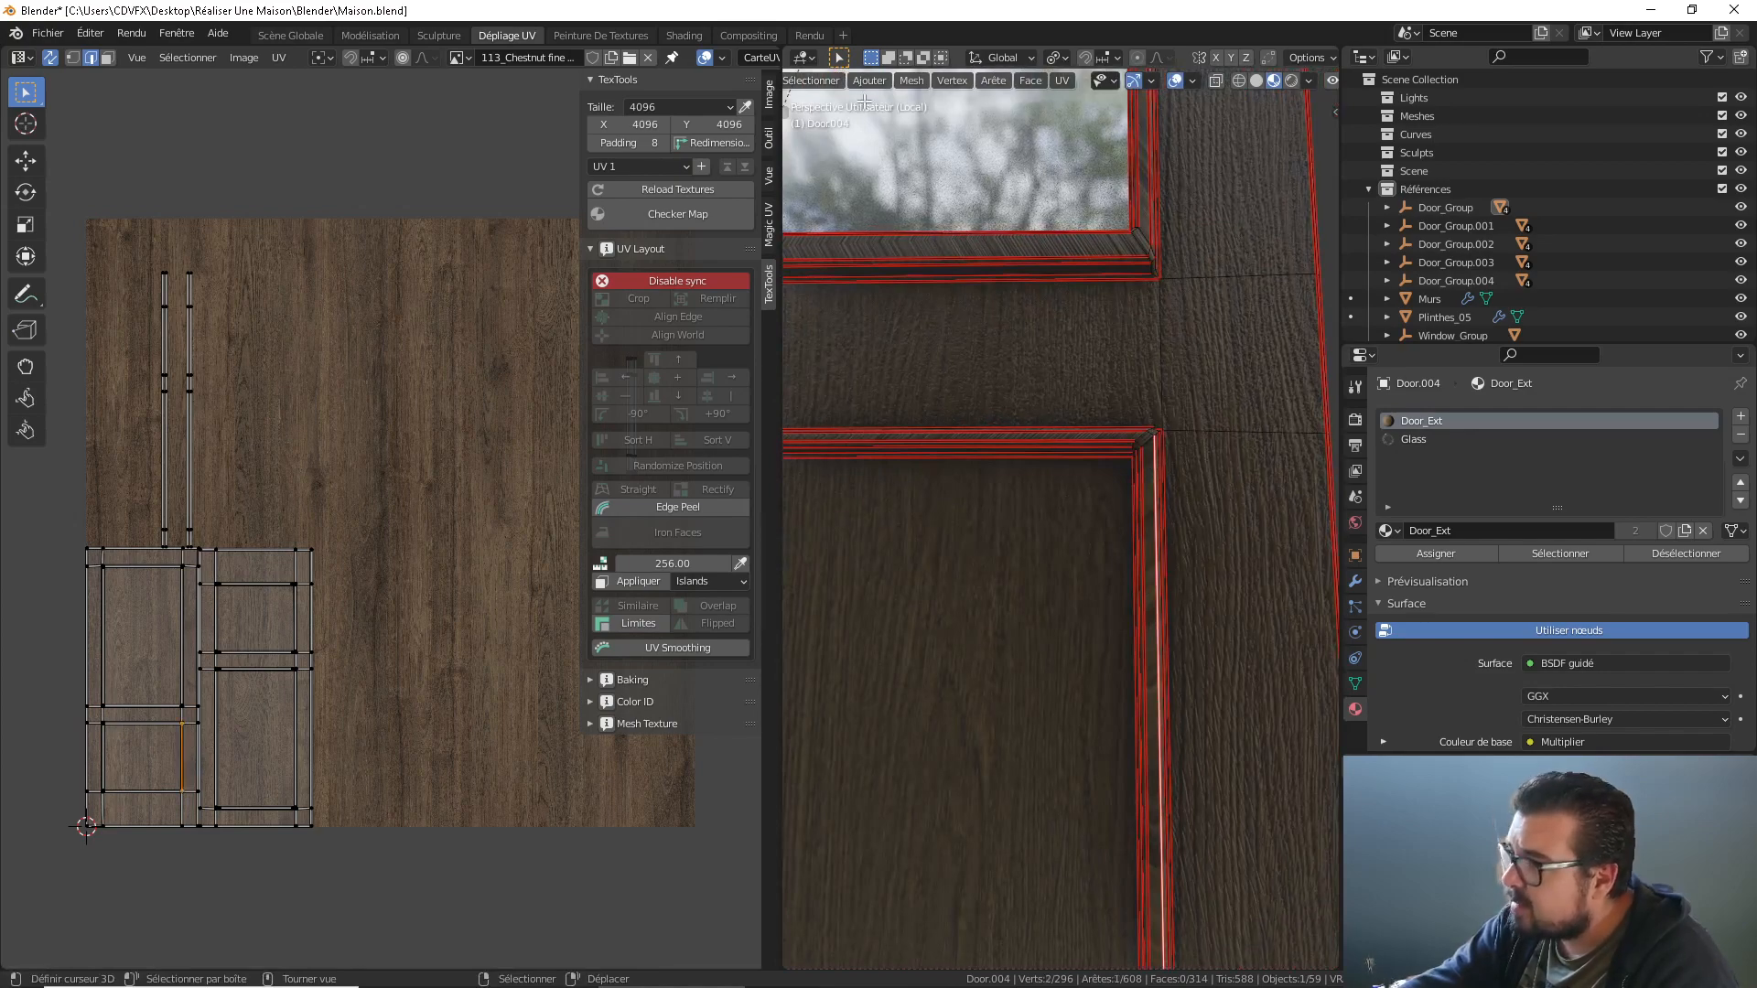
pyautogui.scroll(4, 826, 83)
pyautogui.hotkey('alt', 'a')
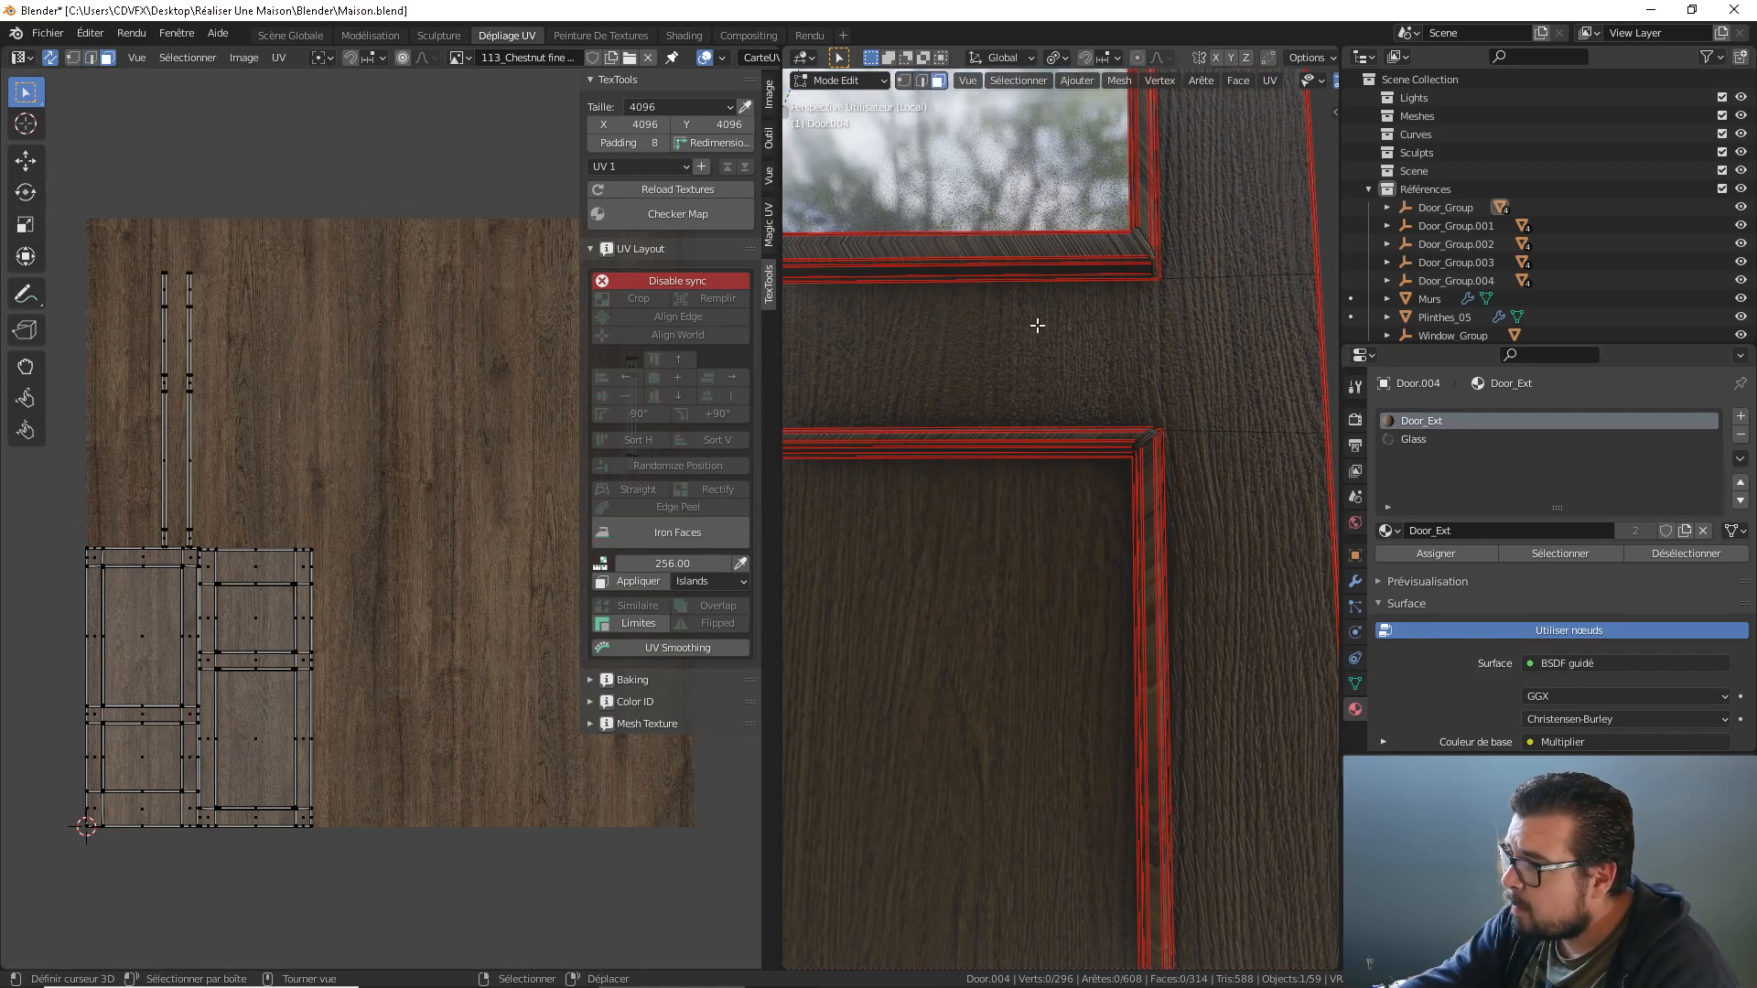
pyautogui.click(1153, 556)
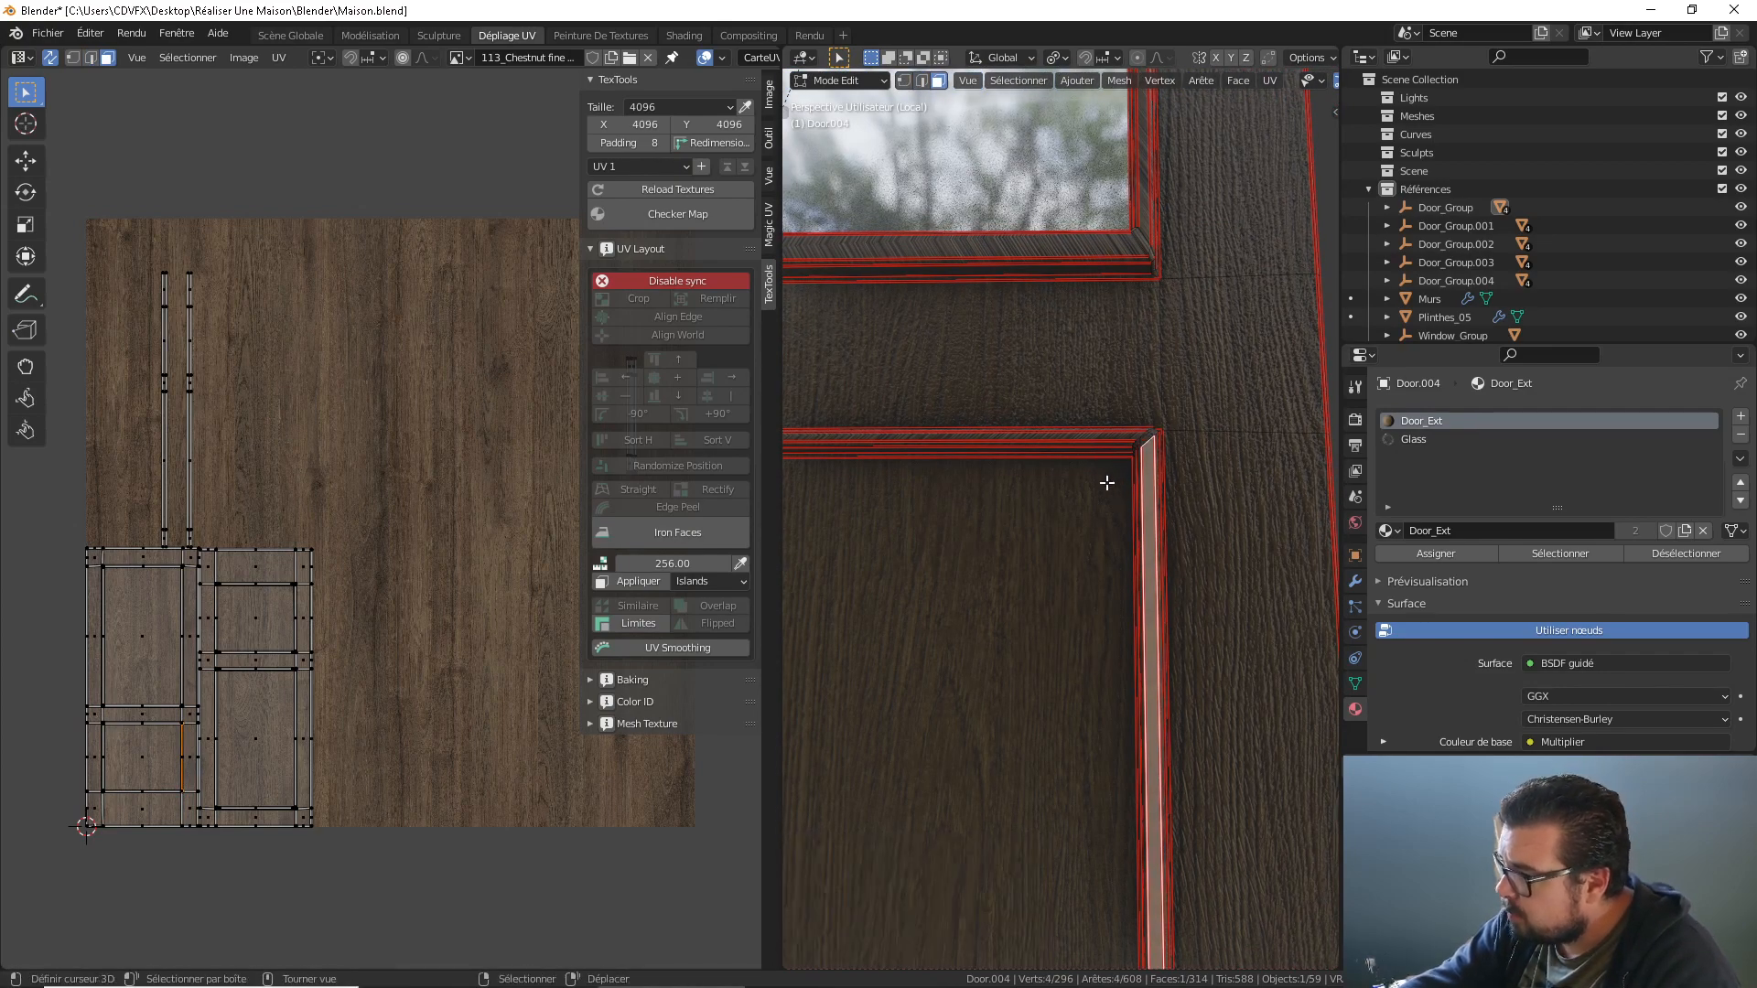
pyautogui.keyDown('shift'); pyautogui.click(1109, 440); pyautogui.keyUp('shift')
pyautogui.keyDown('shift'); pyautogui.moveTo(910, 482); pyautogui.dragTo(1082, 549, button='middle'); pyautogui.keyUp('shift')
pyautogui.keyDown('shift'); pyautogui.click(1059, 515); pyautogui.keyUp('shift')
pyautogui.keyDown('shift'); pyautogui.click(1082, 549); pyautogui.keyUp('shift')
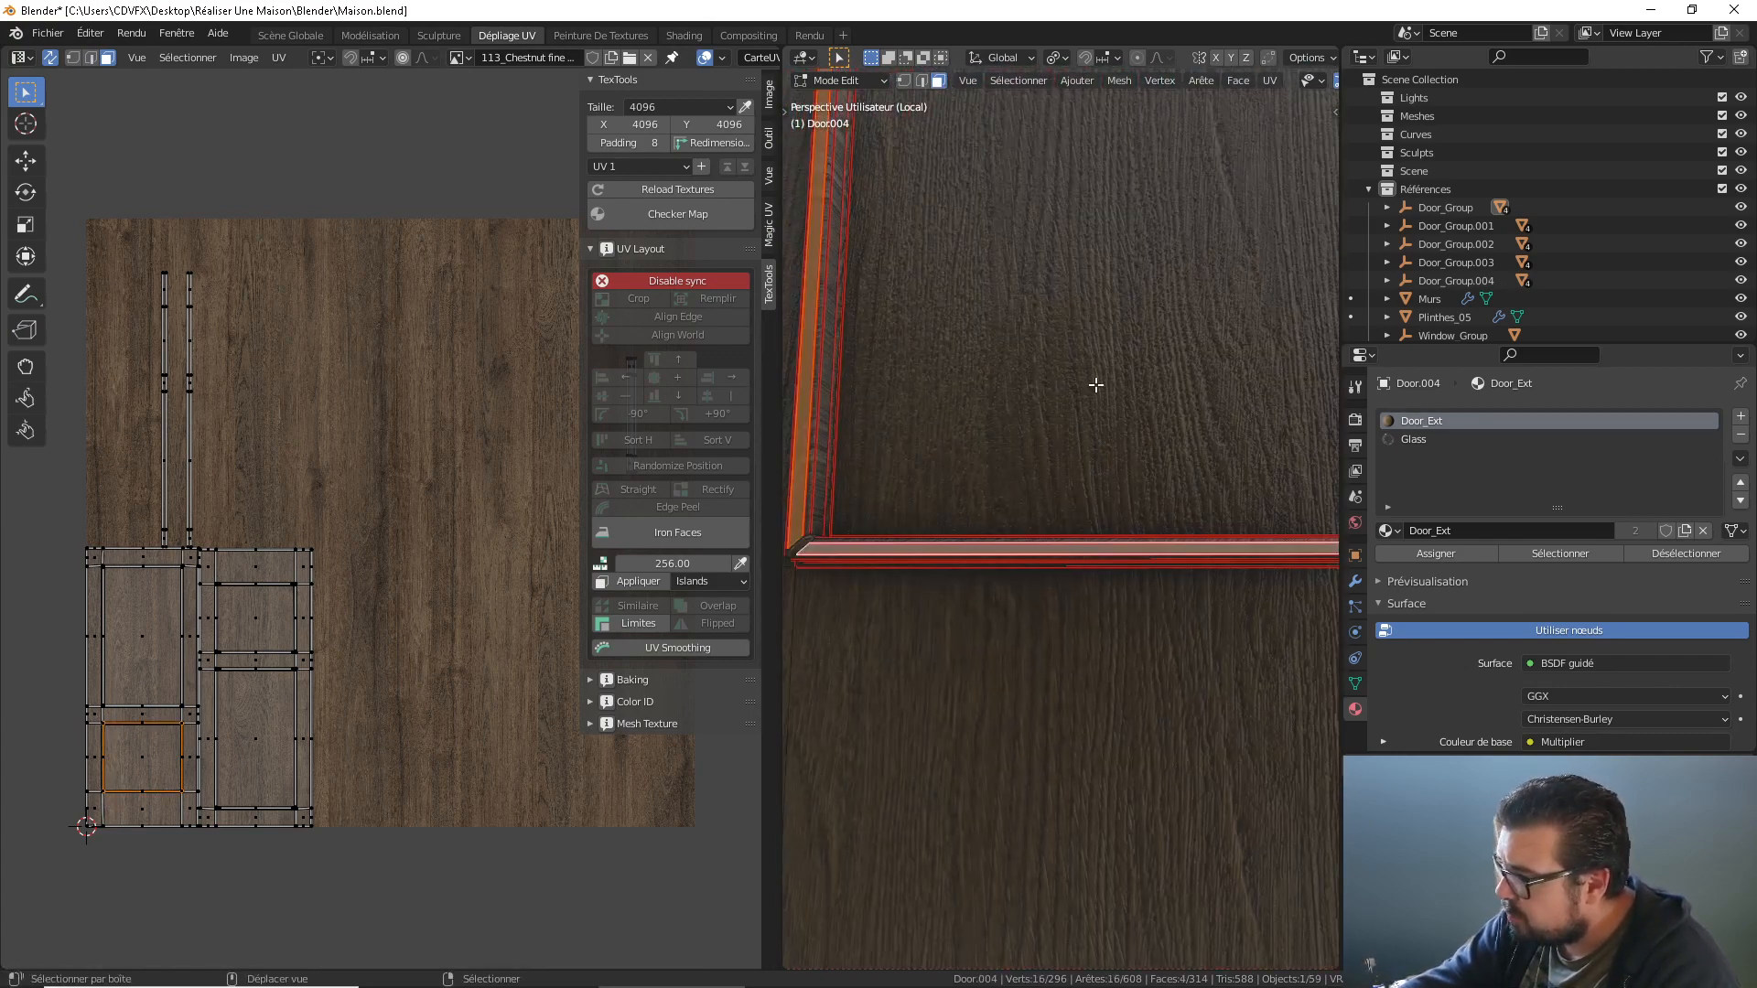
# Add the four sloped molding faces around the window on the same side of the door to the selection.
pyautogui.keyDown('shift'); pyautogui.moveTo(1095, 384); pyautogui.dragTo(1077, 798, button='middle'); pyautogui.keyUp('shift')
pyautogui.keyDown('shift'); pyautogui.moveTo(1007, 357); pyautogui.dragTo(996, 561, button='middle'); pyautogui.keyUp('shift')
pyautogui.keyDown('shift'); pyautogui.click(865, 472); pyautogui.keyUp('shift')
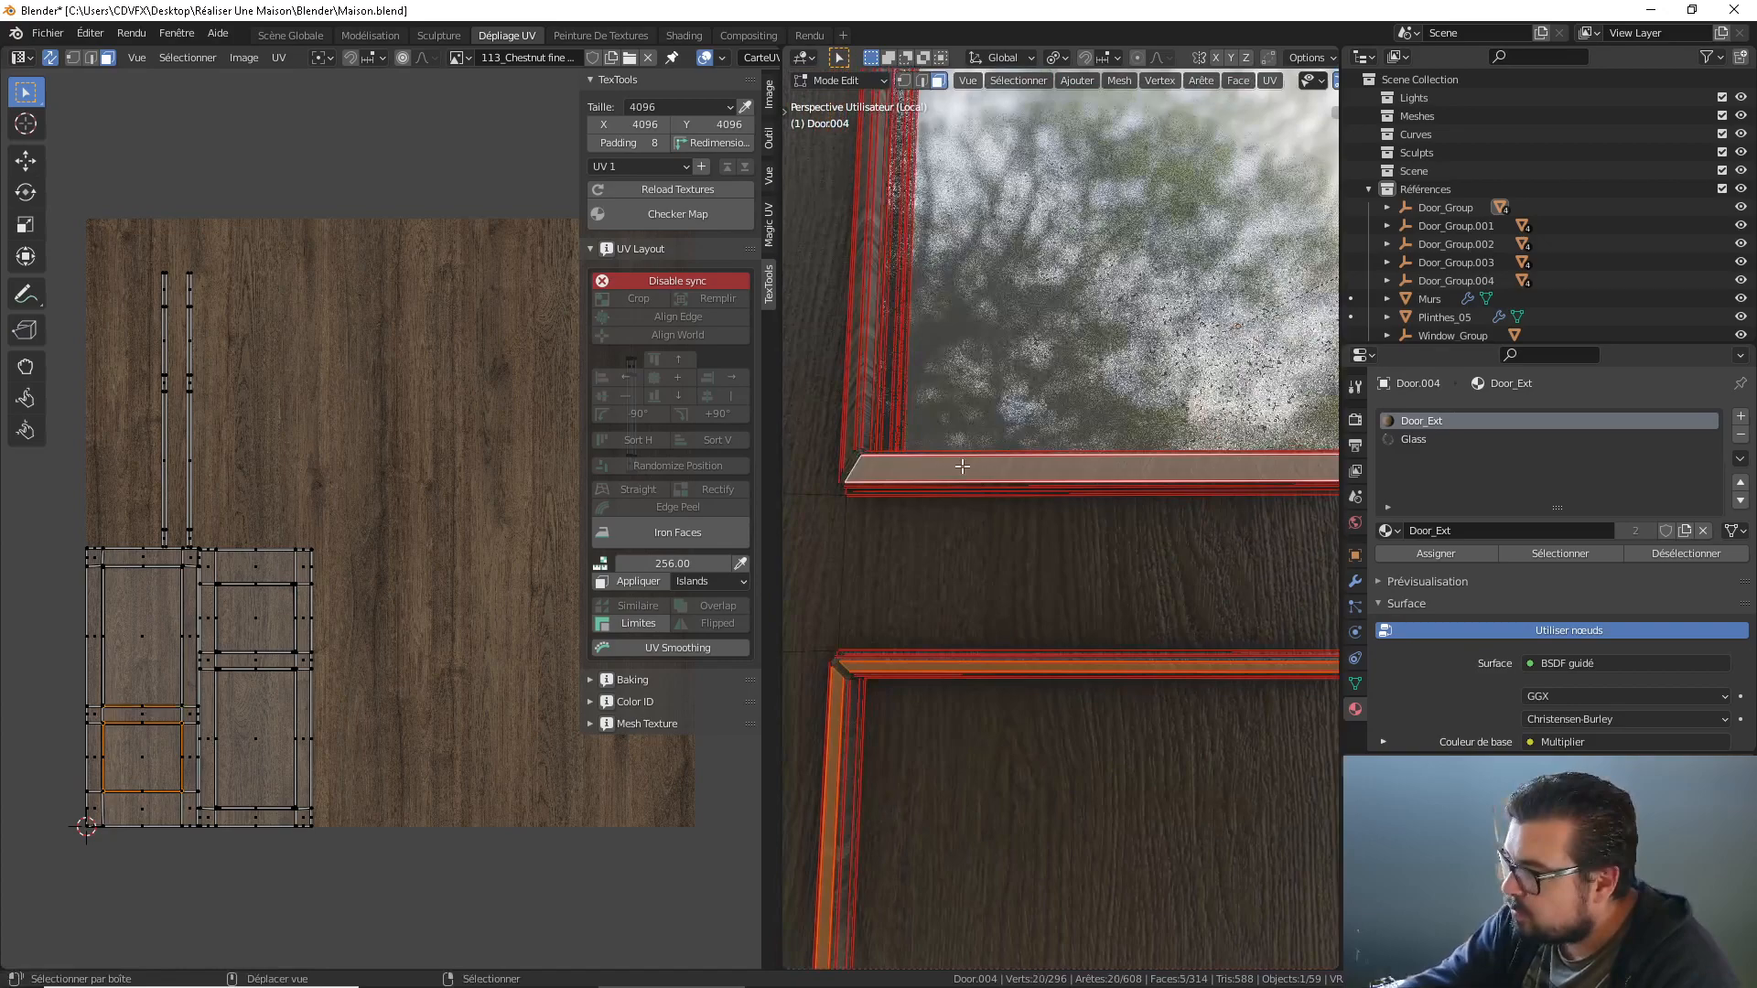
pyautogui.keyDown('shift'); pyautogui.click(852, 410); pyautogui.keyUp('shift')
pyautogui.keyDown('shift'); pyautogui.moveTo(974, 280); pyautogui.dragTo(941, 631, button='middle'); pyautogui.keyUp('shift')
pyautogui.keyDown('shift'); pyautogui.moveTo(1015, 188); pyautogui.dragTo(973, 627, button='middle'); pyautogui.keyUp('shift')
pyautogui.keyDown('shift'); pyautogui.moveTo(993, 129); pyautogui.dragTo(1303, 562, button='middle'); pyautogui.keyUp('shift')
pyautogui.keyDown('shift'); pyautogui.click(1016, 363); pyautogui.keyUp('shift')
pyautogui.keyDown('shift'); pyautogui.click(987, 510); pyautogui.keyUp('shift')
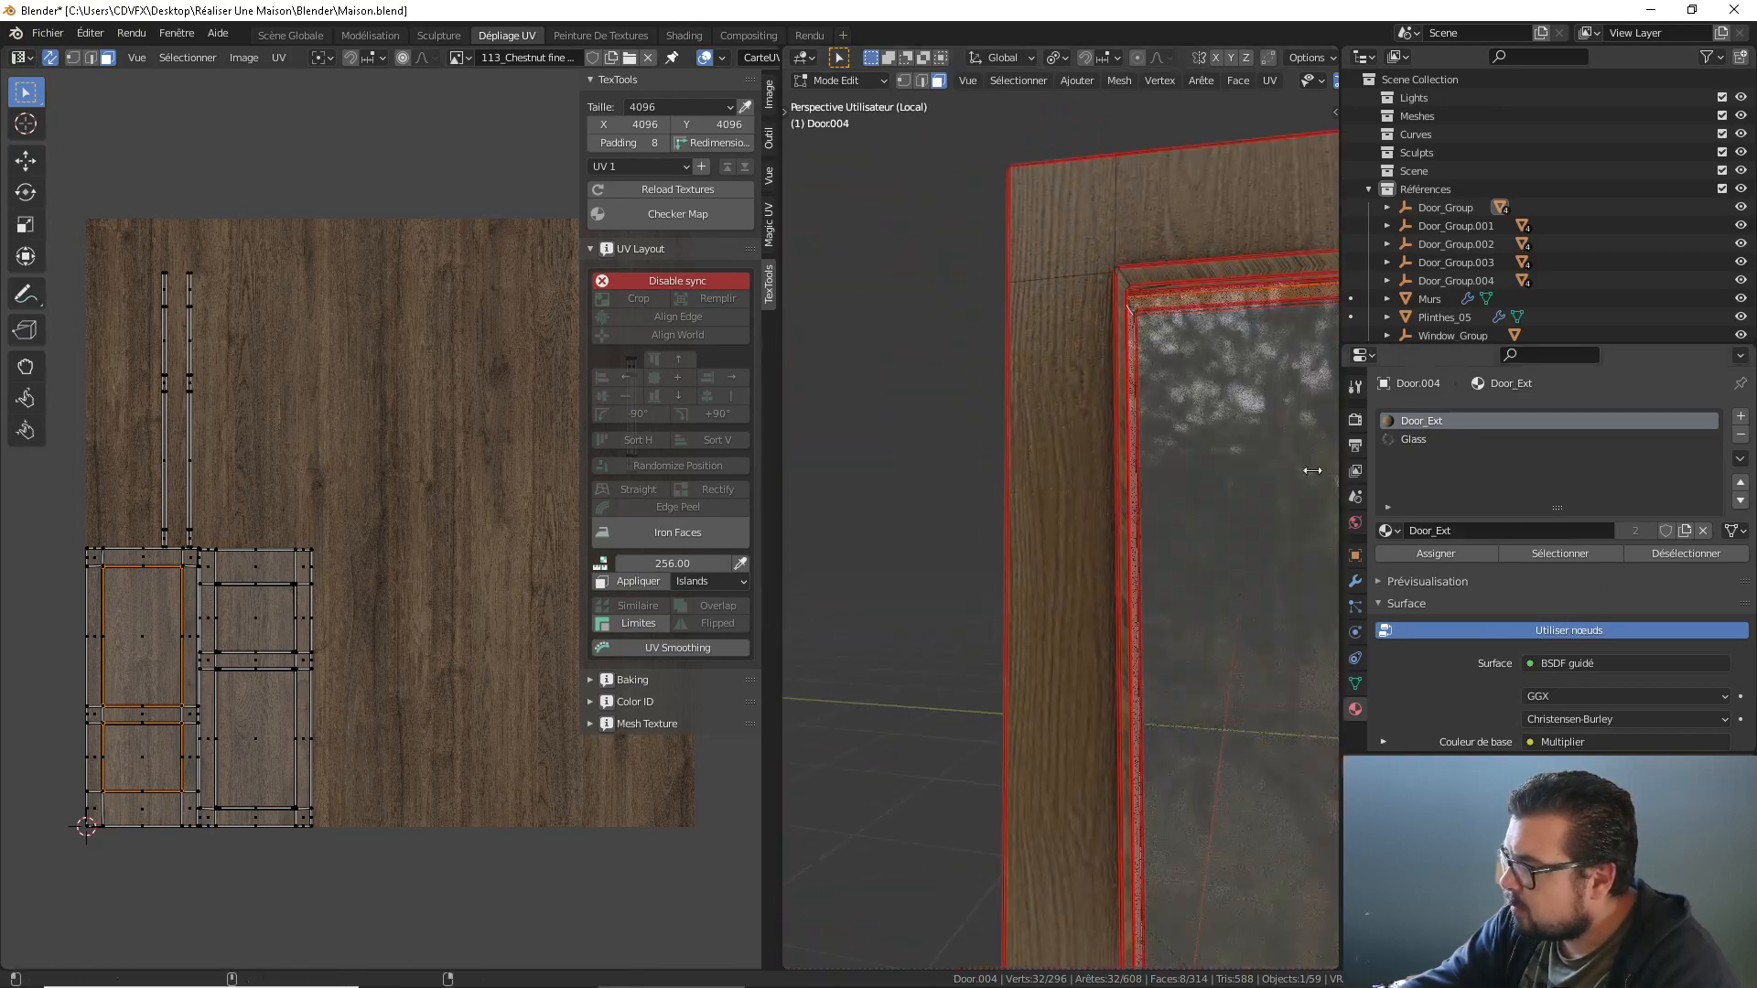
# Add the four sloped molding faces around the window on the opposite side of the door to the selection.
pyautogui.keyDown('shift'); pyautogui.click(1120, 435); pyautogui.keyUp('shift')
pyautogui.keyDown('shift'); pyautogui.moveTo(1120, 434); pyautogui.dragTo(1107, 489, button='middle'); pyautogui.keyUp('shift')
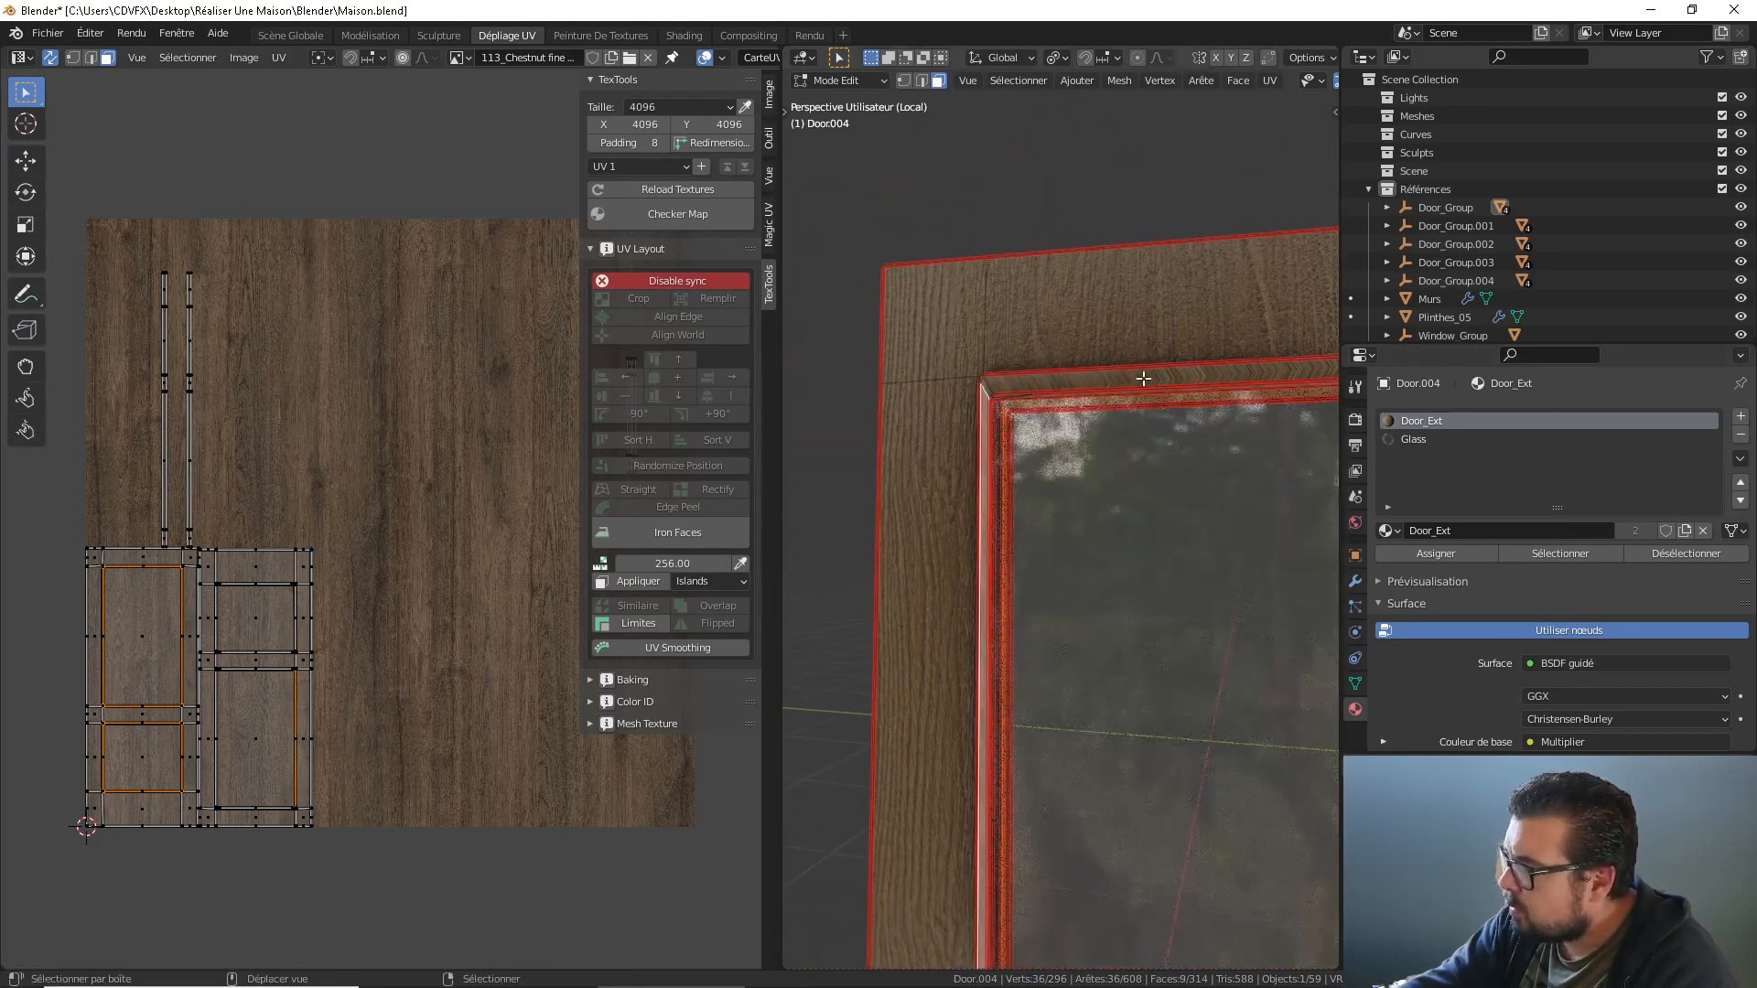
pyautogui.moveTo(1143, 378); pyautogui.dragTo(1039, 568, button='middle')
pyautogui.keyDown('shift'); pyautogui.click(1215, 465); pyautogui.keyUp('shift')
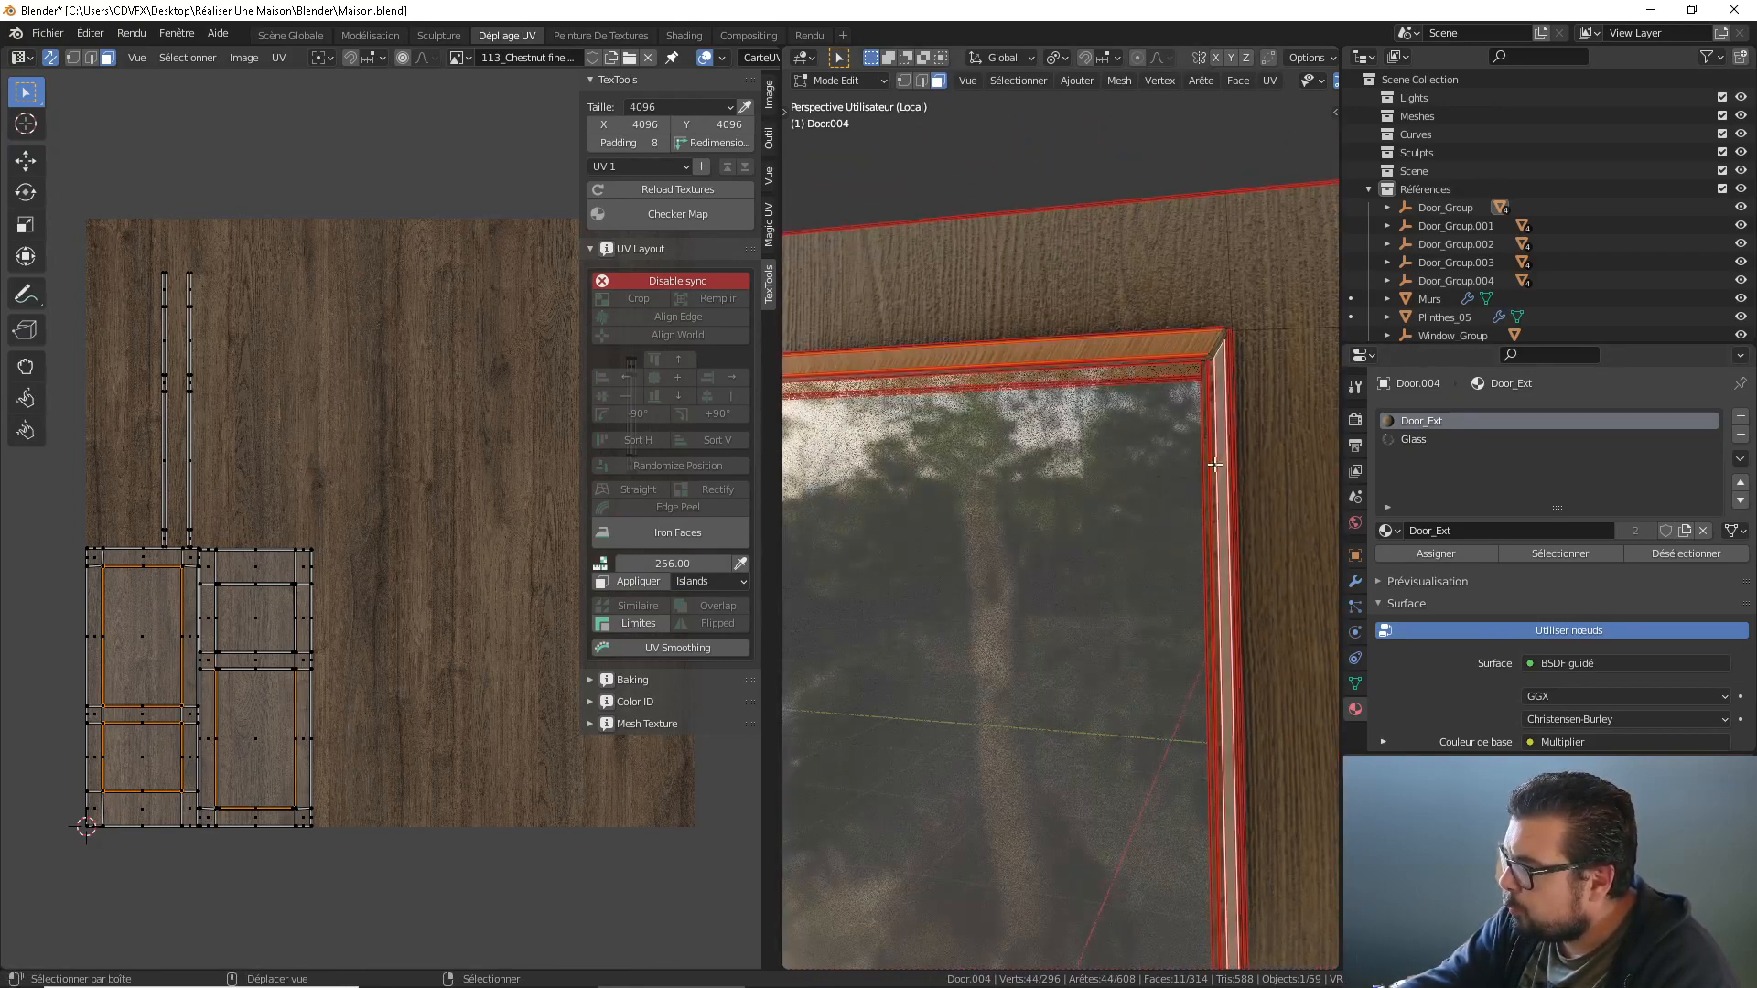
pyautogui.moveTo(1215, 465); pyautogui.dragTo(1103, 547, button='middle')
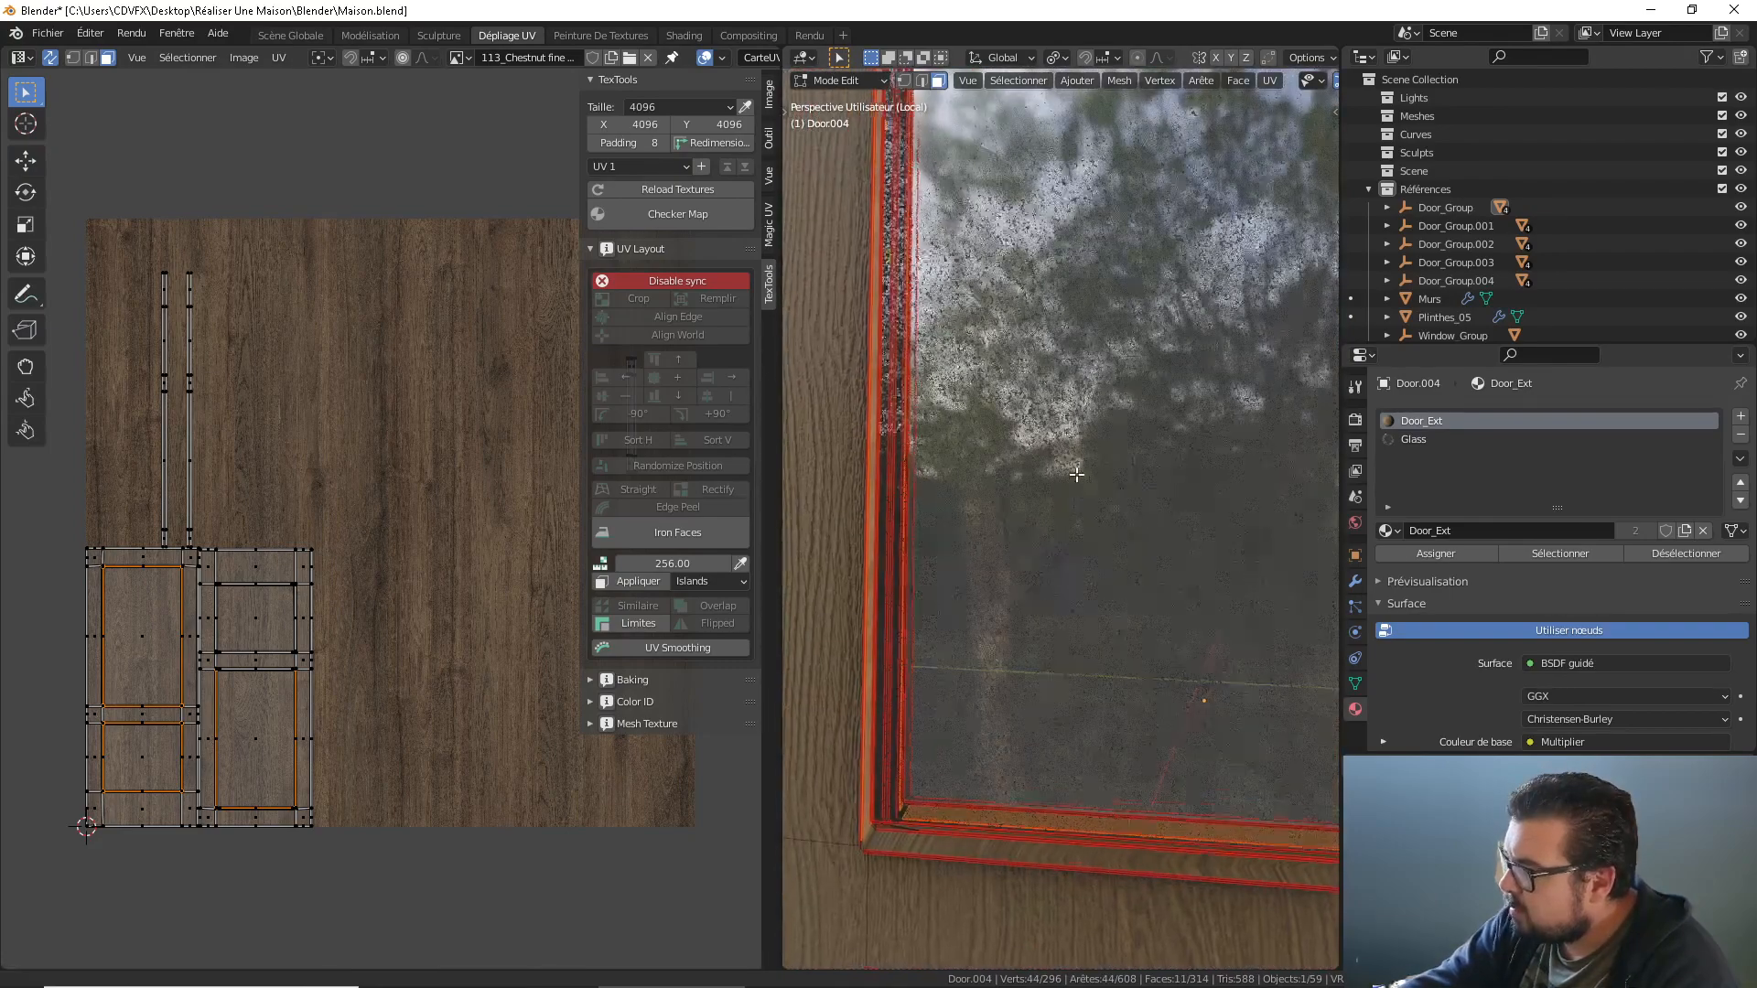
pyautogui.keyDown('shift'); pyautogui.moveTo(1076, 475); pyautogui.dragTo(1069, 425, button='middle'); pyautogui.keyUp('shift')
pyautogui.keyDown('shift'); pyautogui.click(1122, 807); pyautogui.keyUp('shift')
# Add the sloped molding faces around the lower panel on the opposite side of the door to the selection.
pyautogui.keyDown('shift'); pyautogui.moveTo(1051, 911); pyautogui.dragTo(1048, 523, button='middle'); pyautogui.keyUp('shift')
pyautogui.keyDown('shift'); pyautogui.click(1063, 693); pyautogui.keyUp('shift')
pyautogui.keyDown('shift'); pyautogui.click(1000, 697); pyautogui.keyUp('shift')
pyautogui.keyDown('shift'); pyautogui.click(1070, 718); pyautogui.keyUp('shift')
pyautogui.keyDown('shift'); pyautogui.moveTo(1238, 628); pyautogui.dragTo(944, 714, button='middle'); pyautogui.keyUp('shift')
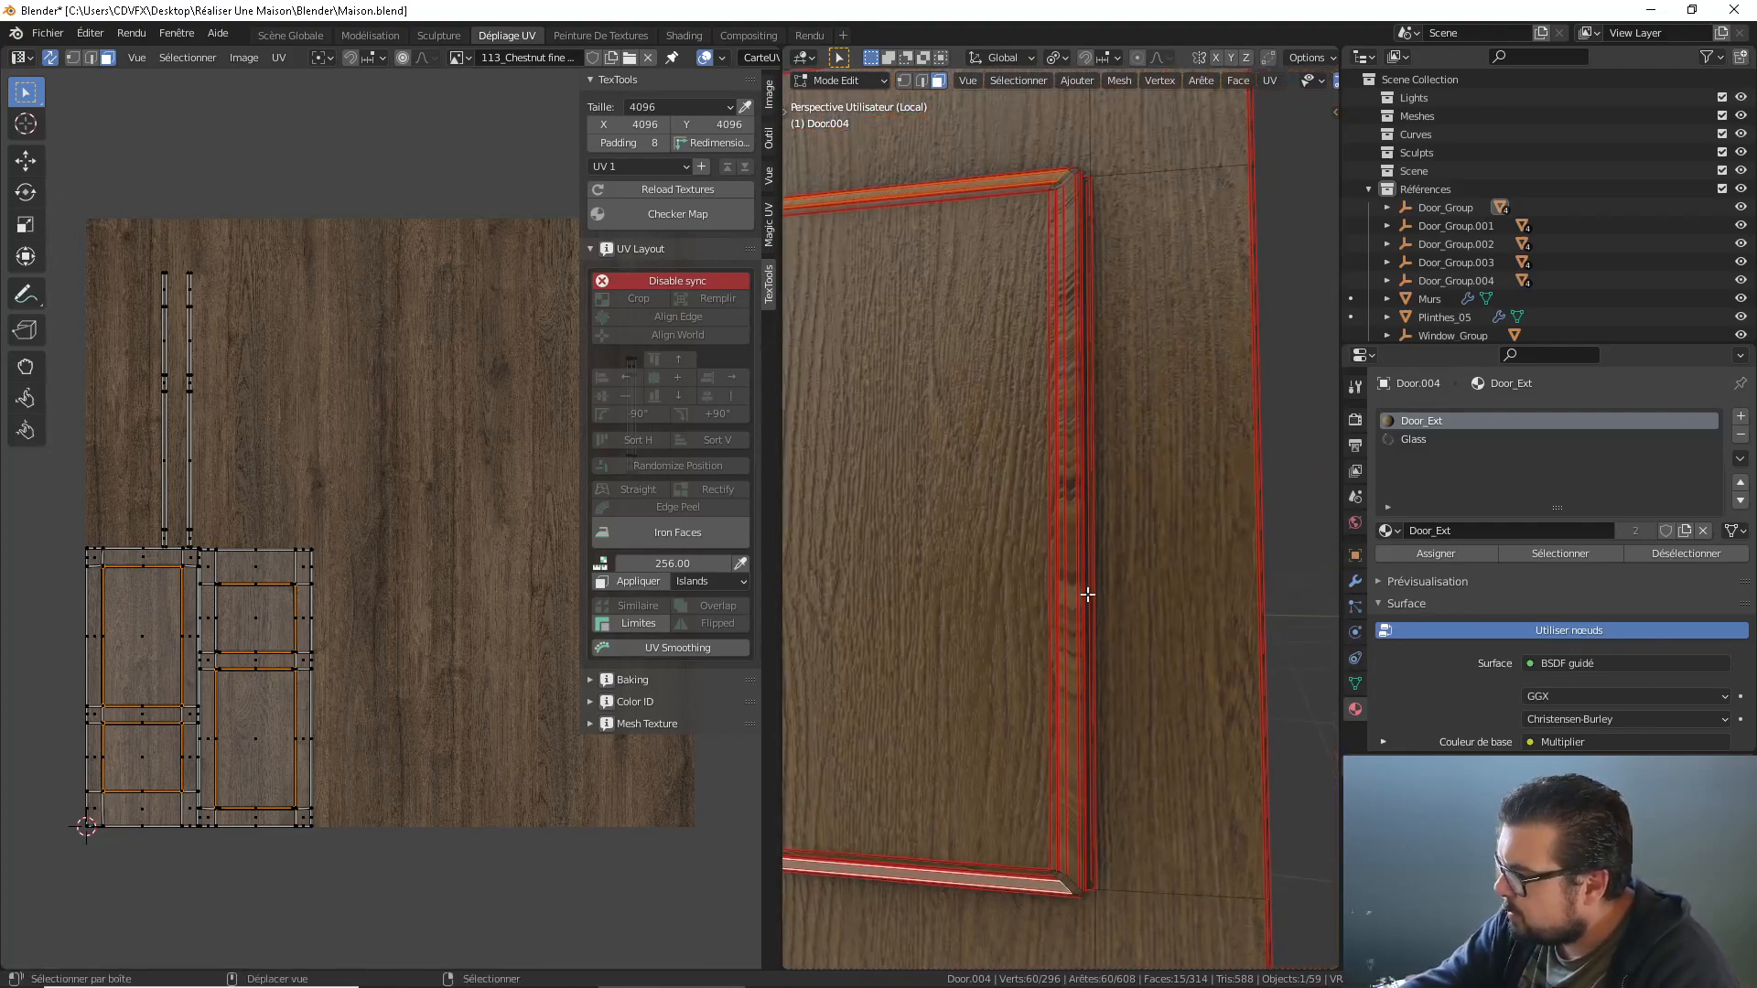
# Grow and shrink the face selection until it covers the complete moldings with the glass and panels they enclose.
pyautogui.press('ctrl+KP_Add')
pyautogui.press('ctrl+KP_Add')
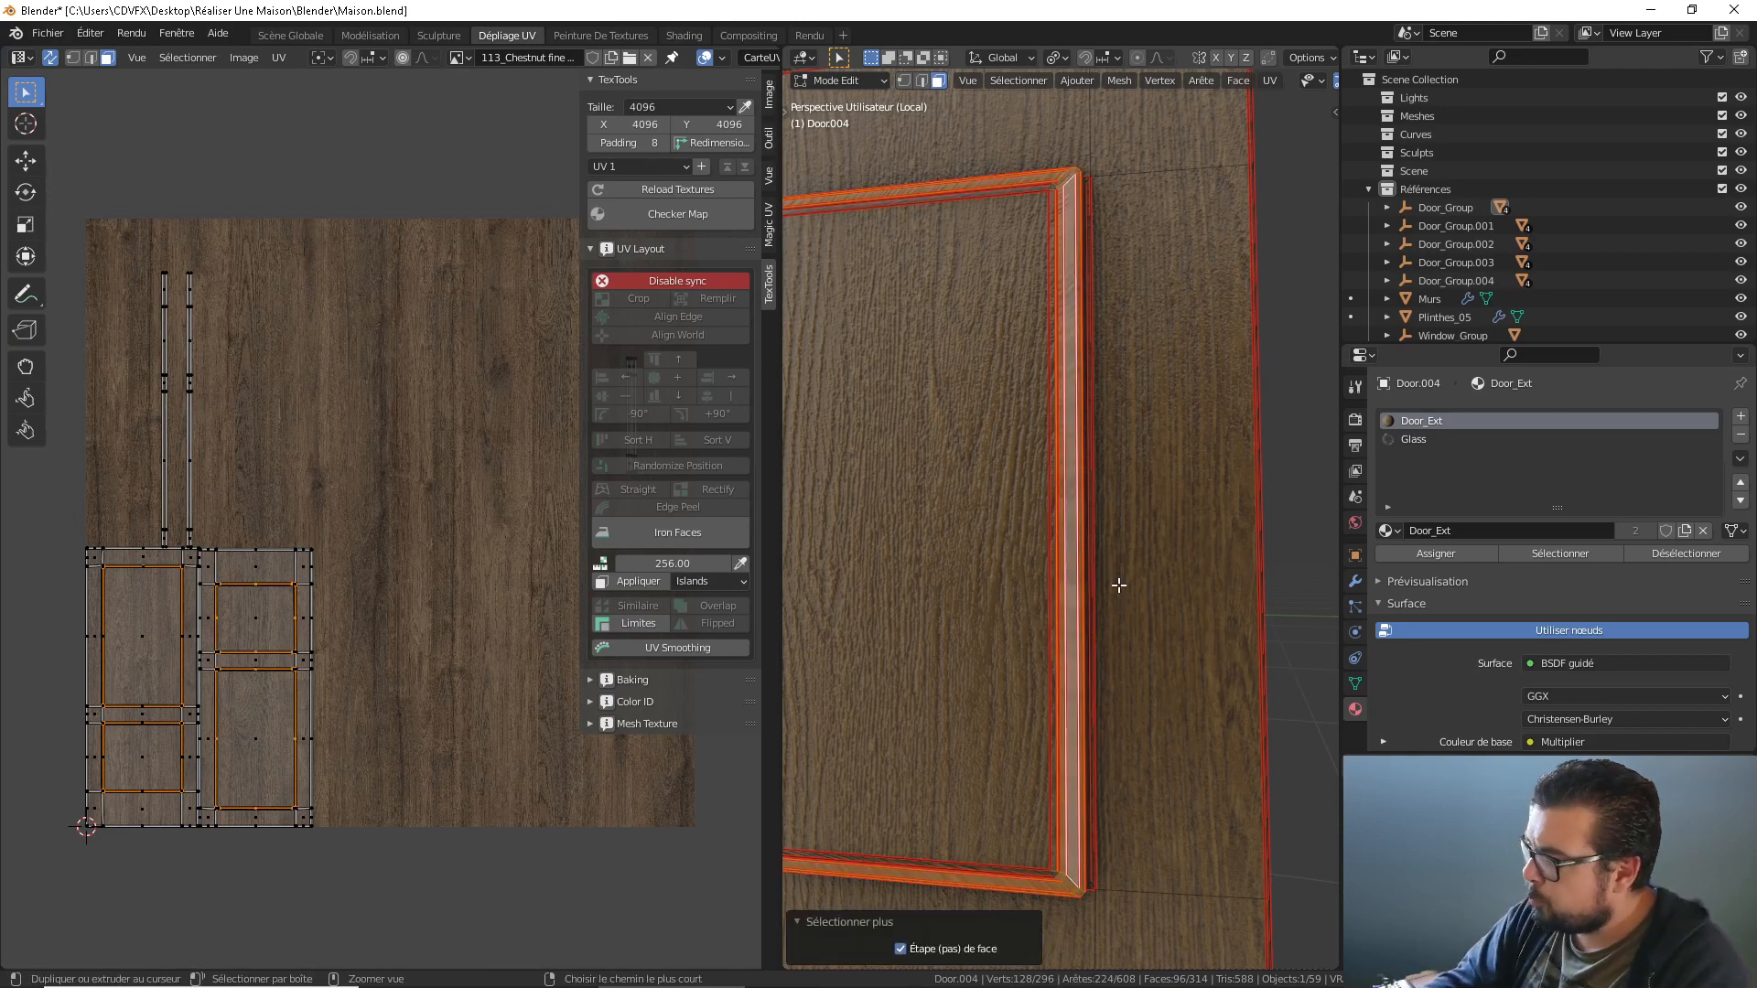
pyautogui.press('ctrl+KP_Add')
pyautogui.press('ctrl+KP_Subtract')
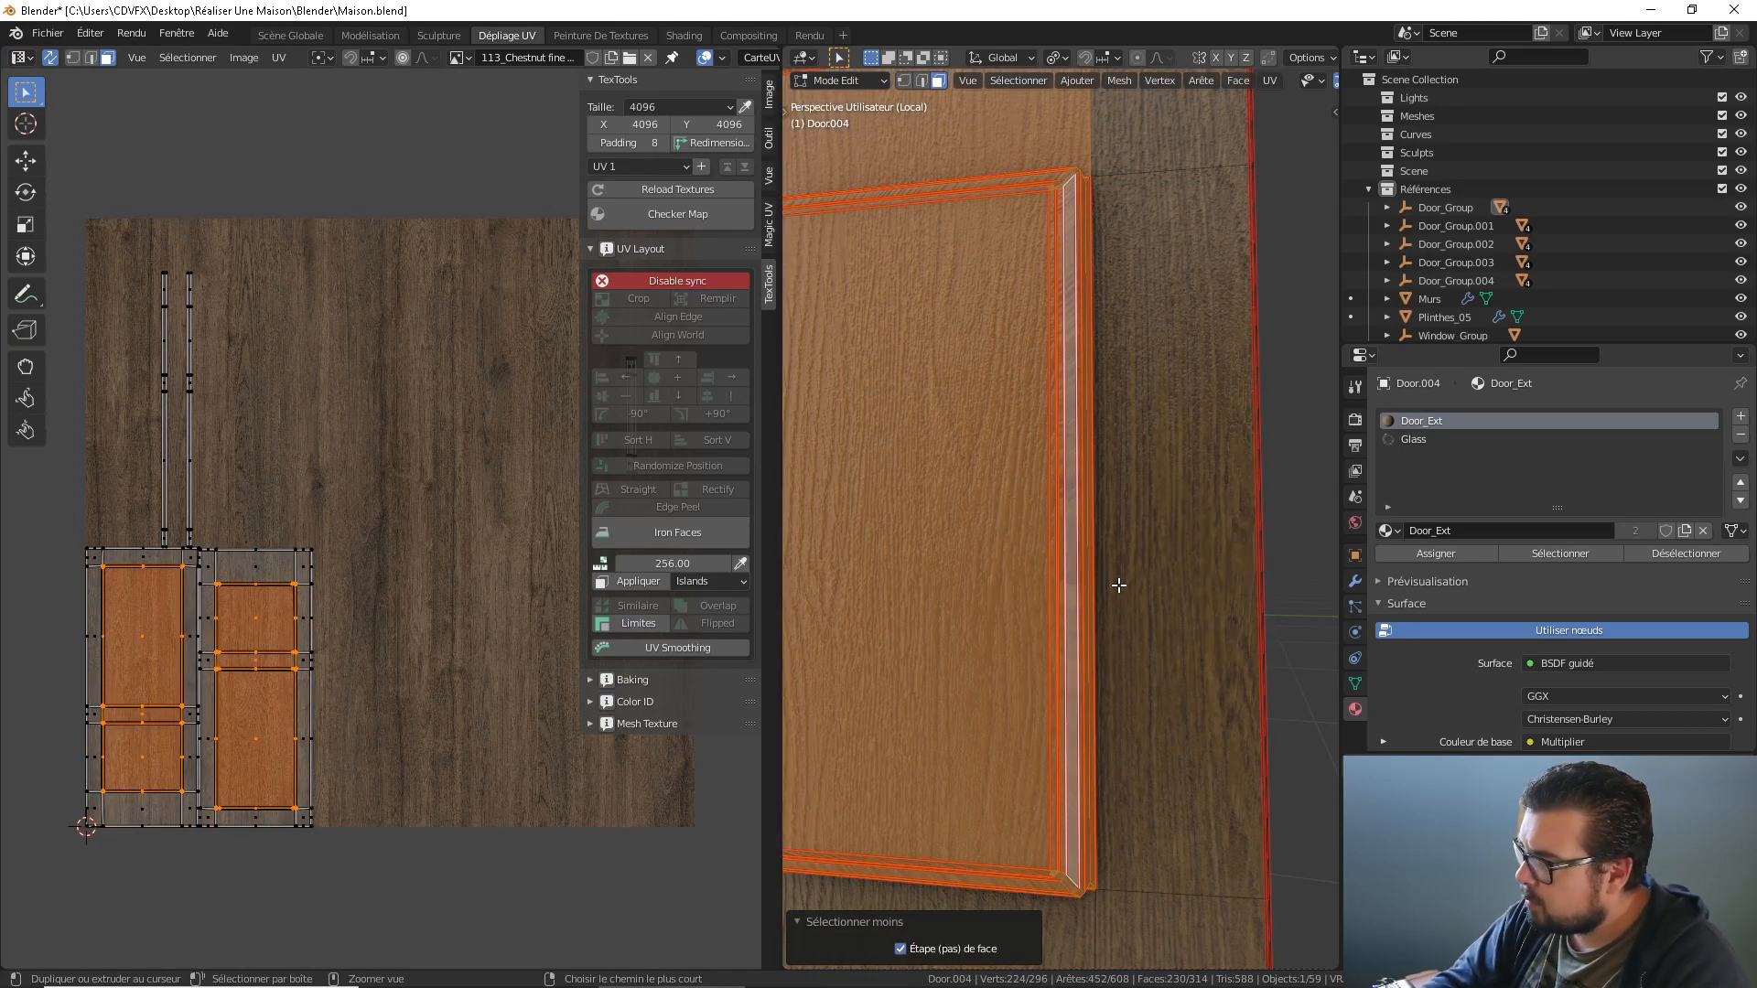
pyautogui.press('ctrl+KP_Subtract')
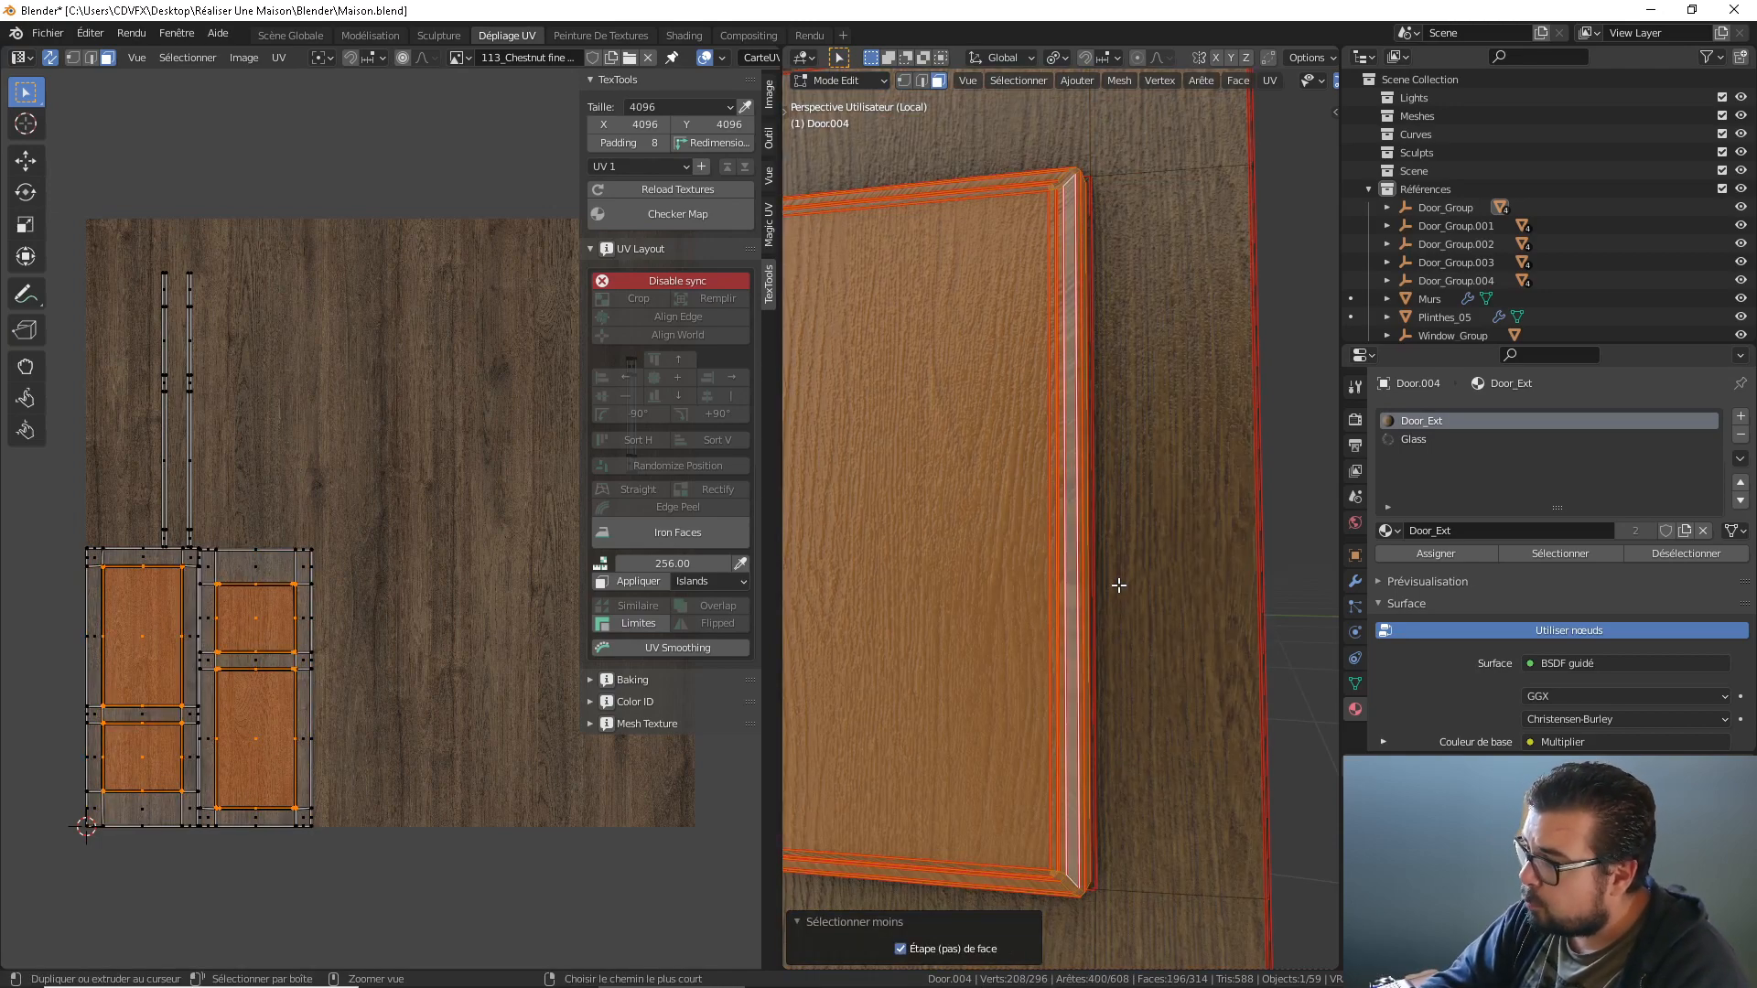
pyautogui.press('ctrl+KP_Add')
pyautogui.scroll(-4, 1175, 573)
pyautogui.keyDown('shift'); pyautogui.moveTo(1061, 462); pyautogui.dragTo(1053, 595, button='middle'); pyautogui.keyUp('shift')
pyautogui.scroll(2, 1058, 589)
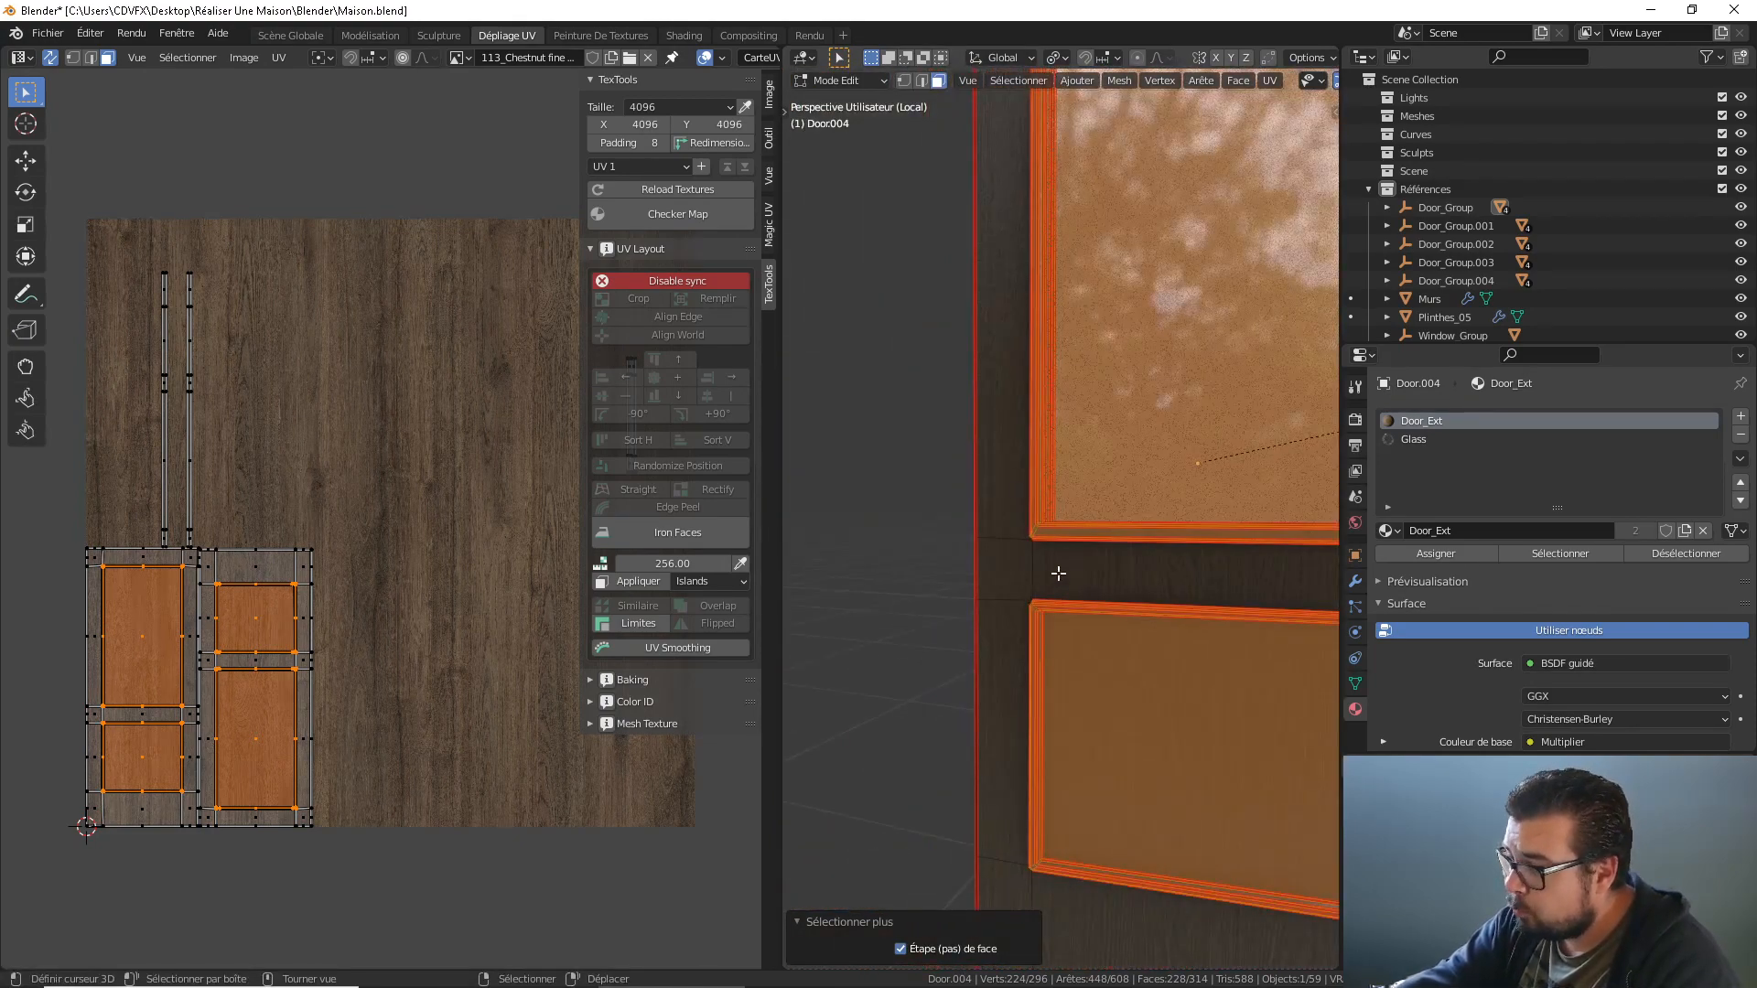
pyautogui.keyDown('shift'); pyautogui.moveTo(1156, 561); pyautogui.dragTo(1035, 569, button='middle'); pyautogui.keyUp('shift')
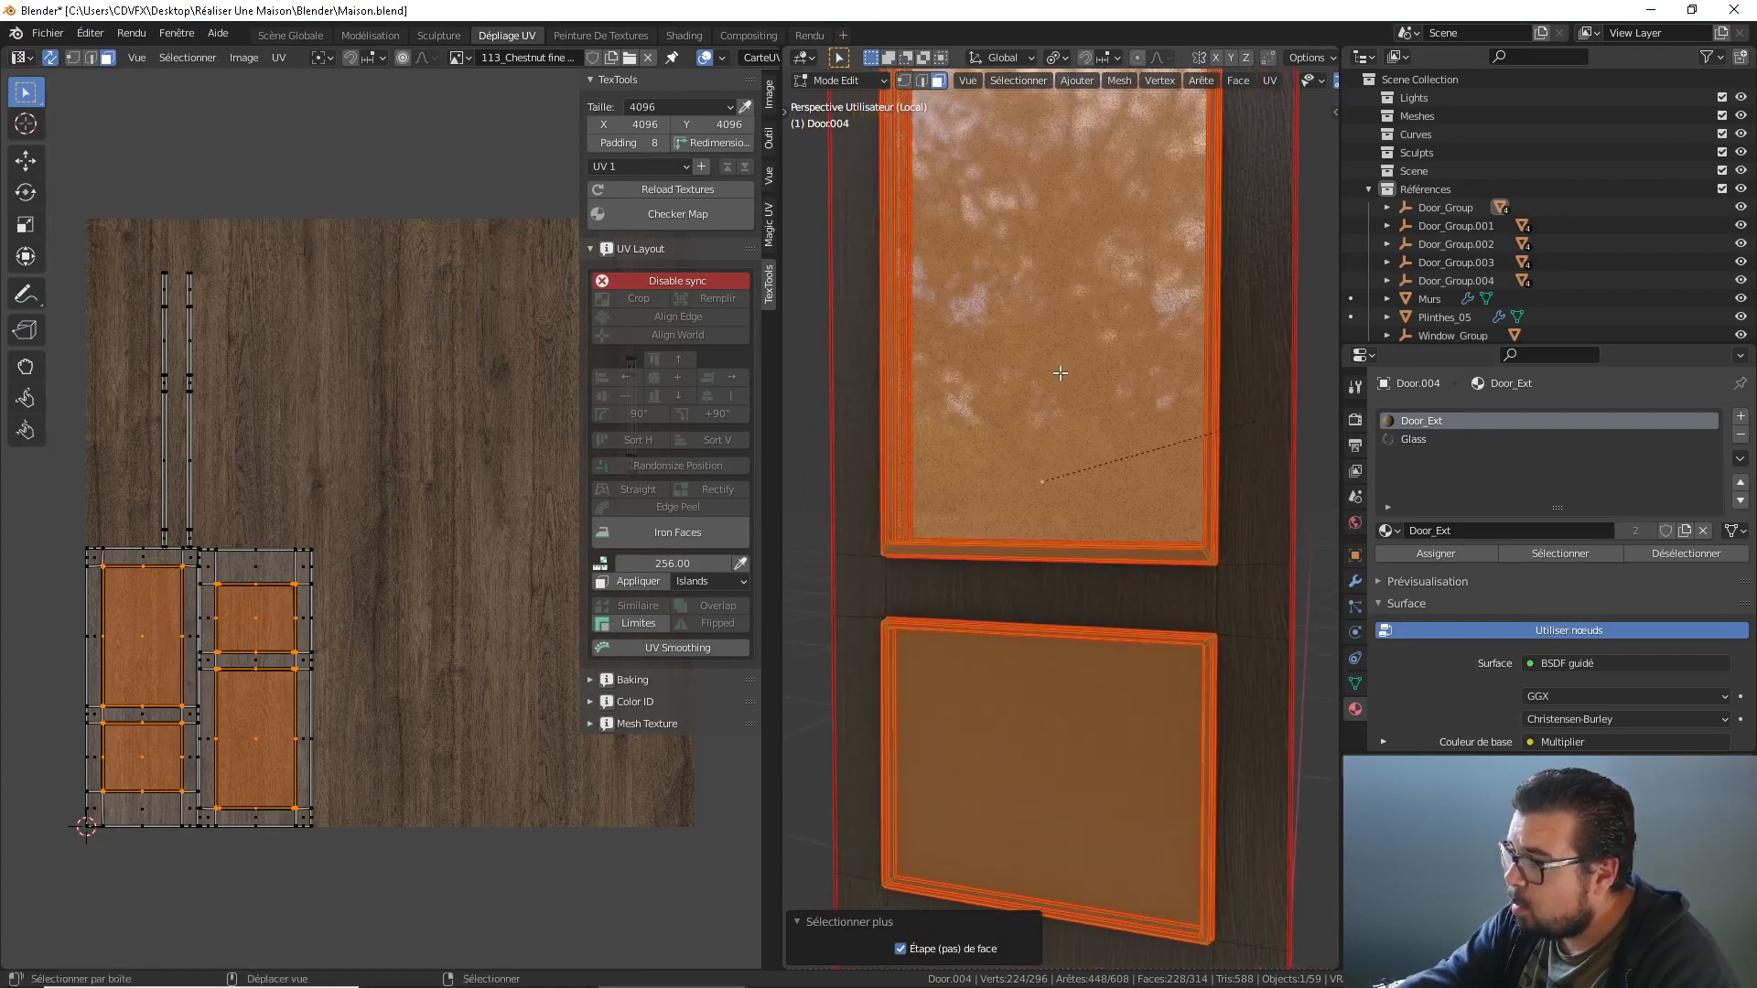
# Deselect the glass and lower panel faces on both sides of the door, keeping only the moldings selected.
pyautogui.keyDown('shift'); pyautogui.rightClick(1061, 373); pyautogui.keyUp('shift')
pyautogui.keyDown('shift'); pyautogui.rightClick(1045, 732); pyautogui.keyUp('shift')
pyautogui.moveTo(1168, 674); pyautogui.dragTo(1099, 266, button='middle')
pyautogui.keyDown('shift'); pyautogui.rightClick(1099, 266); pyautogui.keyUp('shift')
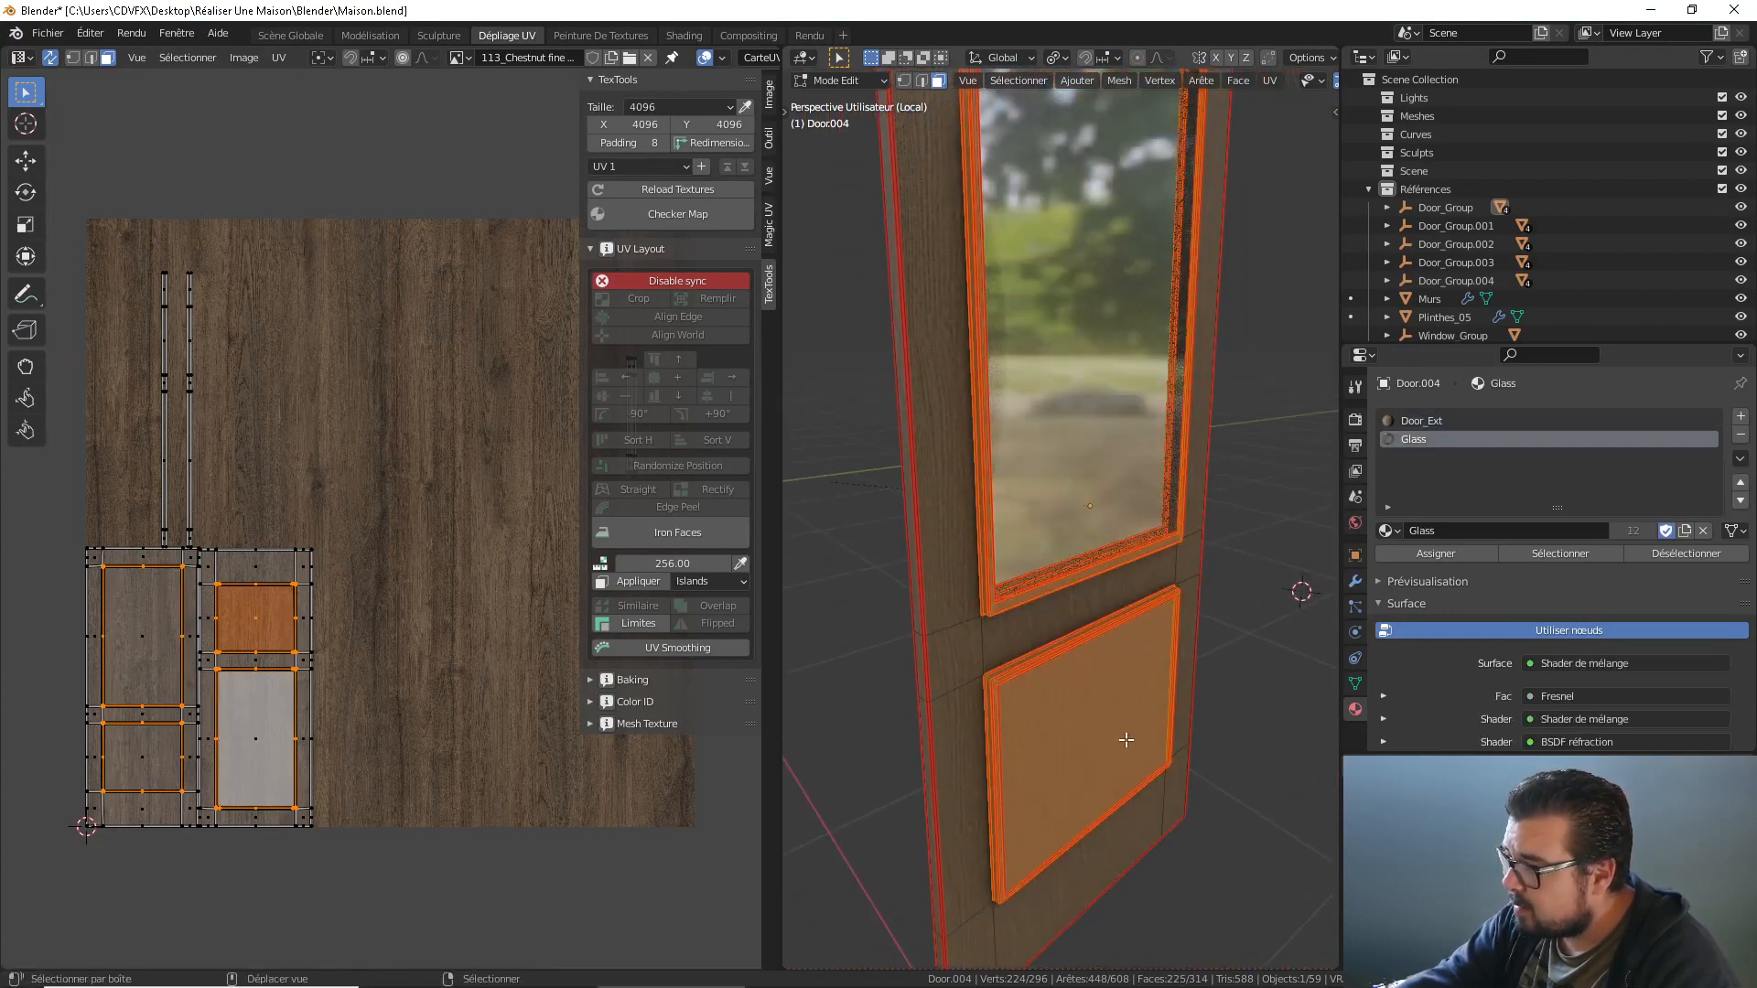
pyautogui.keyDown('shift'); pyautogui.rightClick(1126, 739); pyautogui.keyUp('shift')
pyautogui.moveTo(1122, 710); pyautogui.dragTo(1029, 714, button='middle')
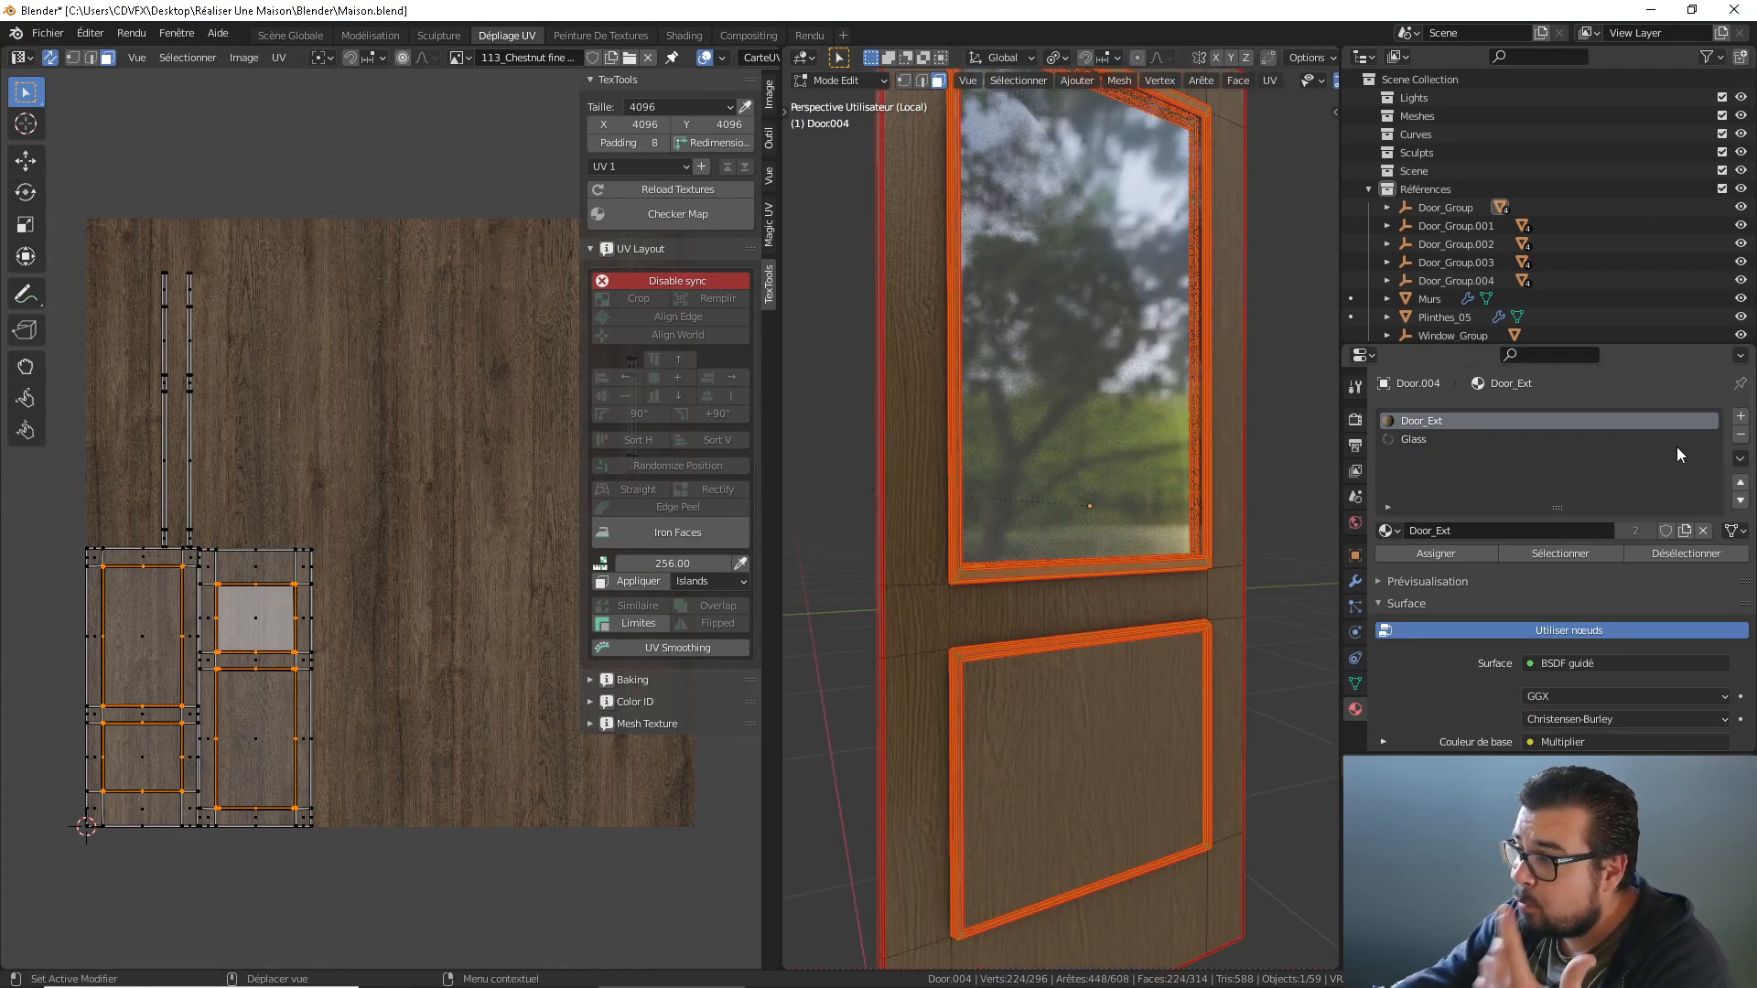
# Make the door's Door_Ext material a single-user copy and add a third material slot using the original Door_Ext.
pyautogui.click(1687, 527)
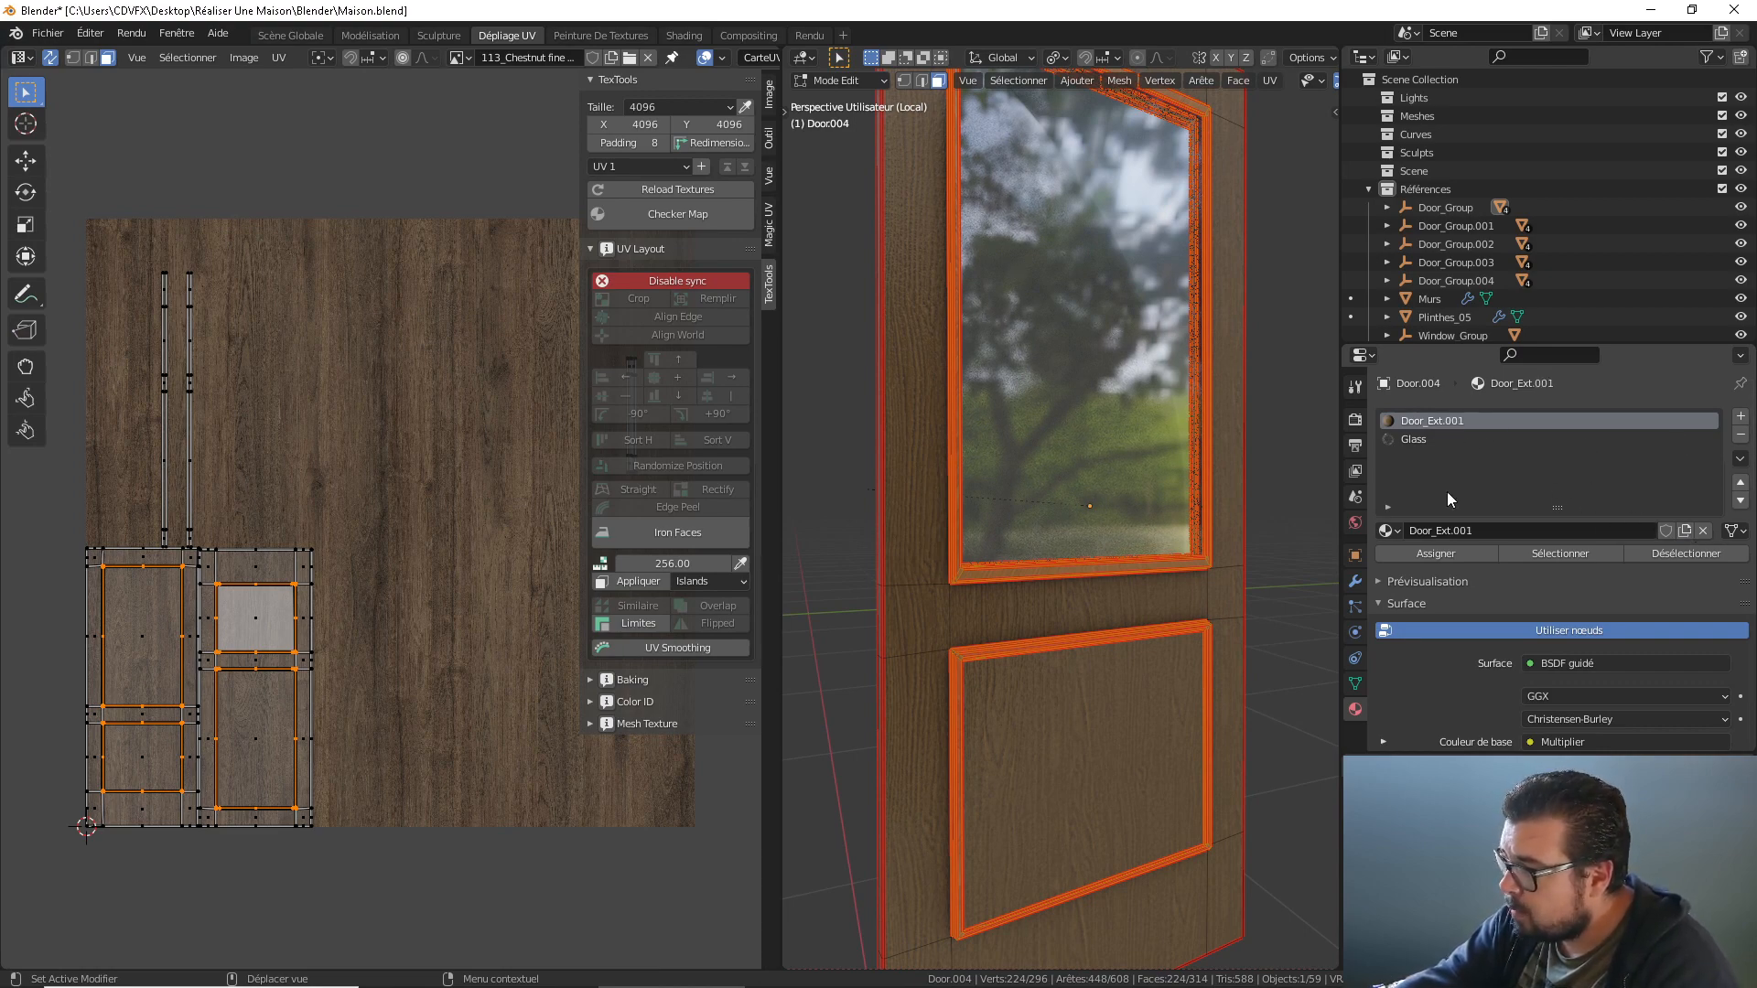
pyautogui.click(1740, 417)
pyautogui.click(1390, 530)
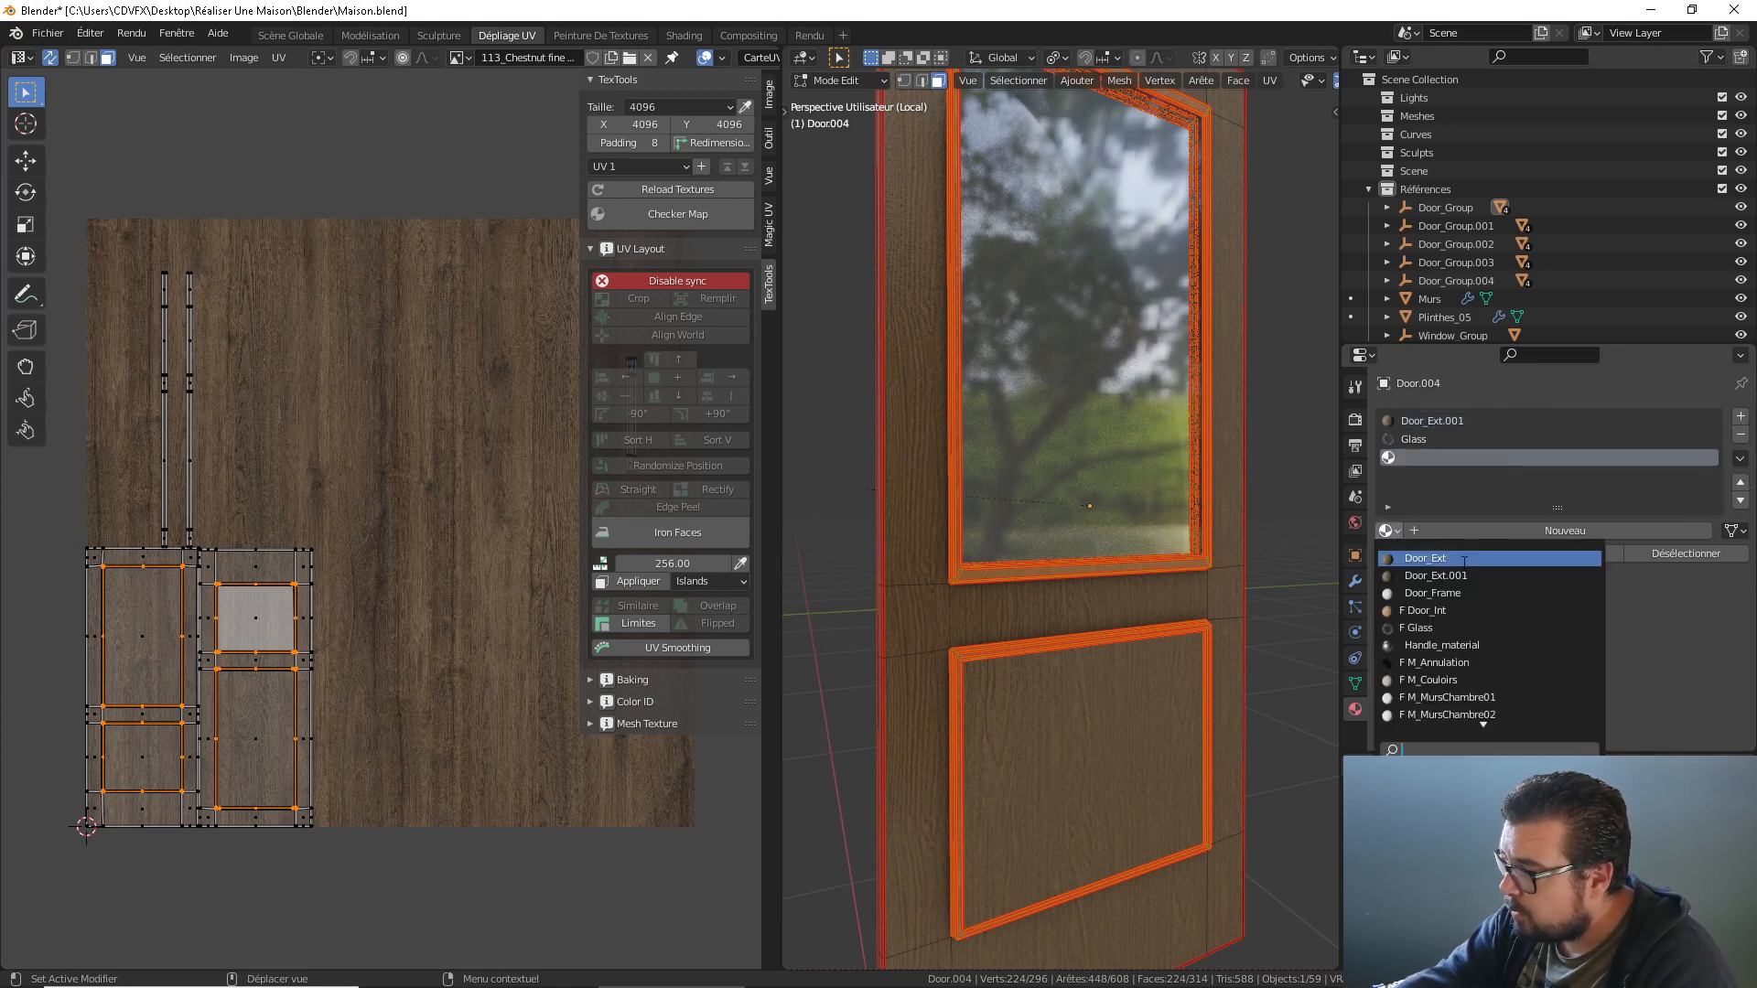
pyautogui.click(1457, 557)
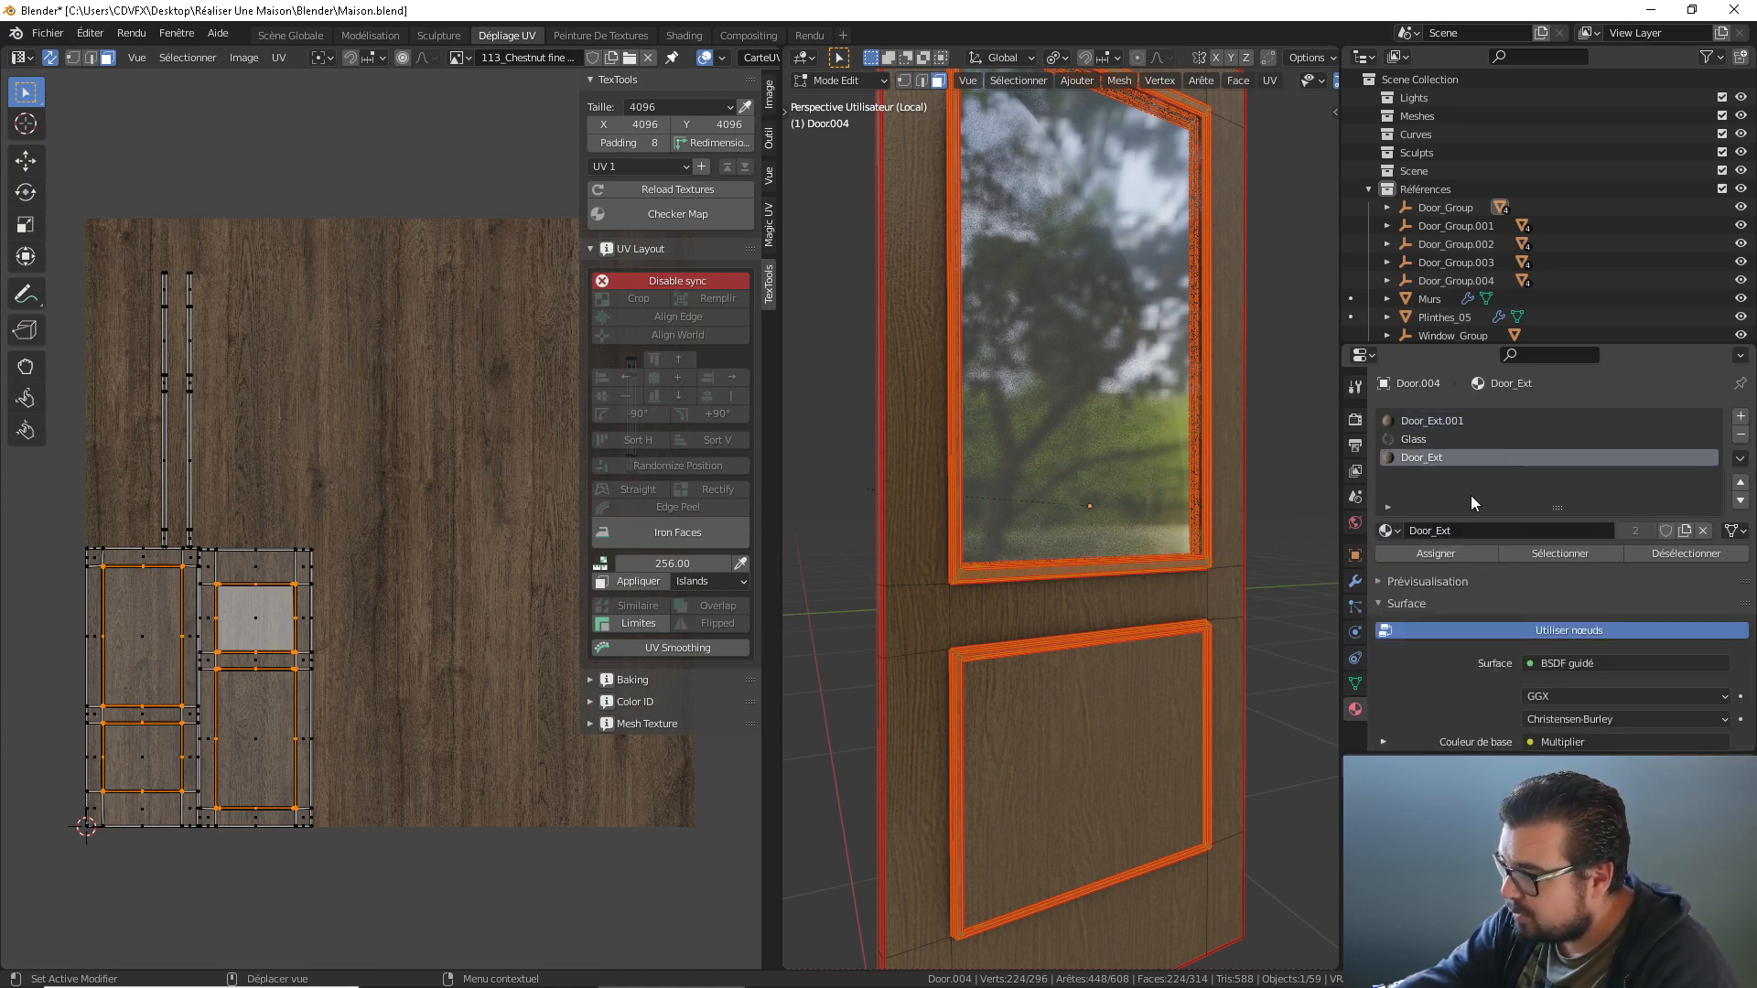
# Rename the copied material in the first slot to Door_Ext.
pyautogui.click(1455, 423)
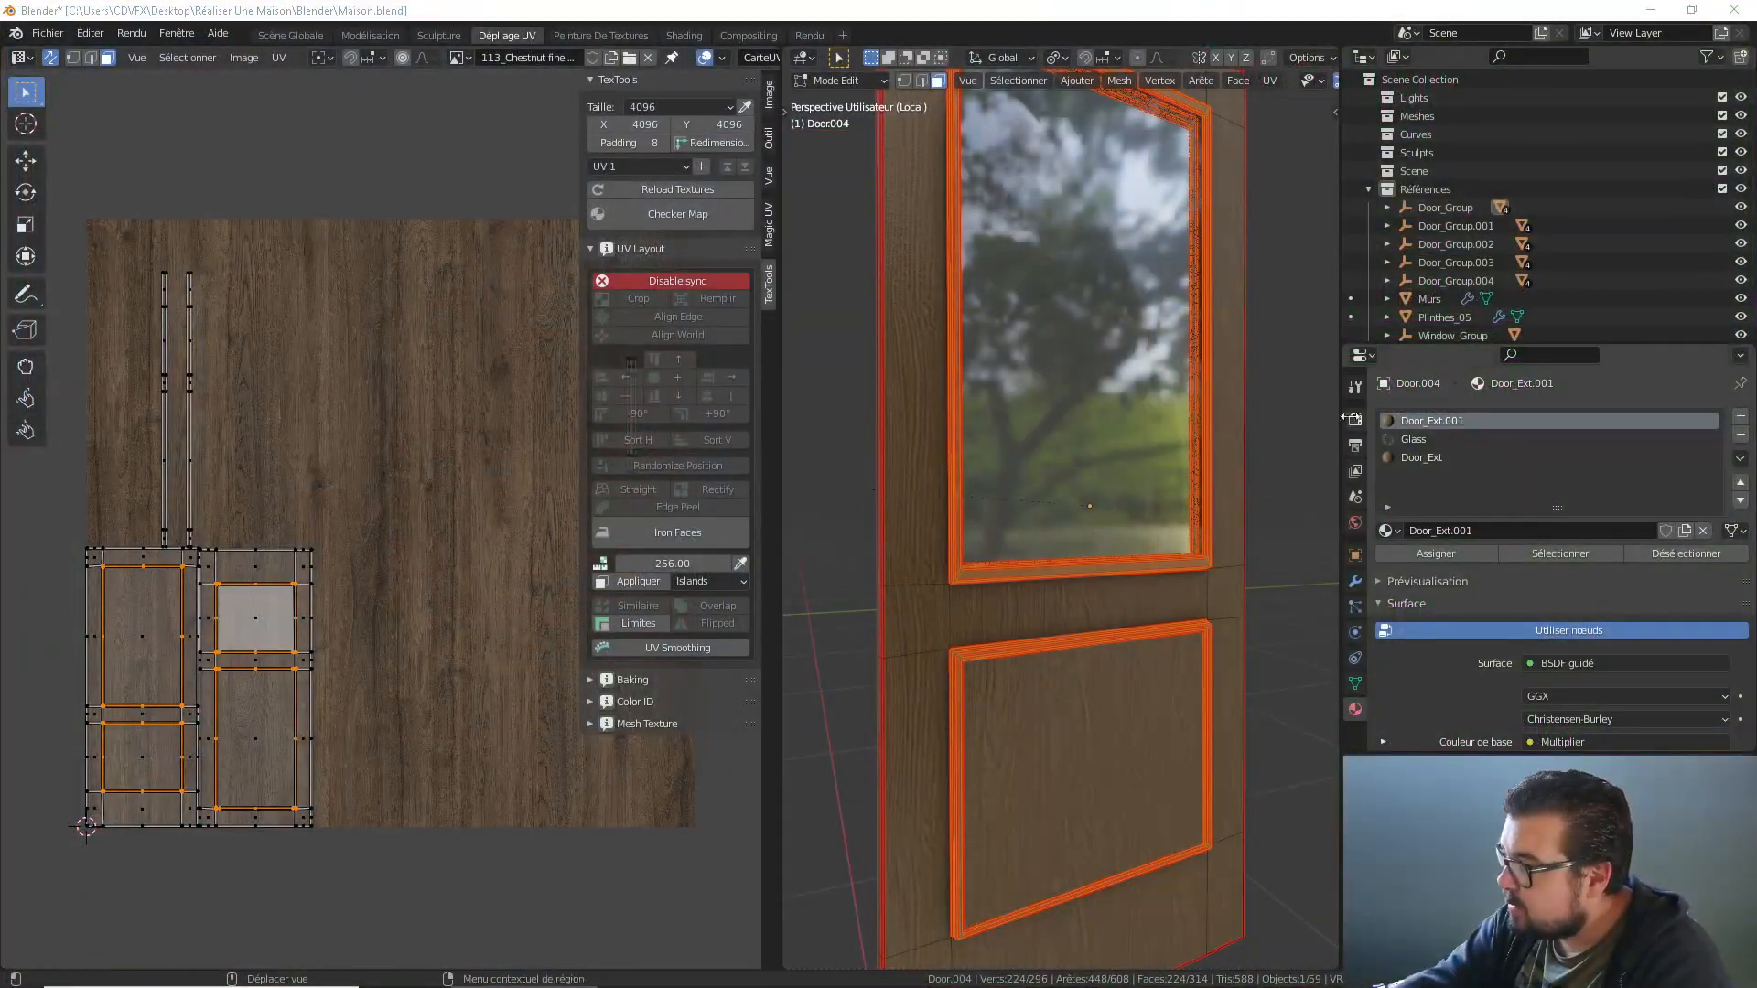
pyautogui.doubleClick(1464, 421)
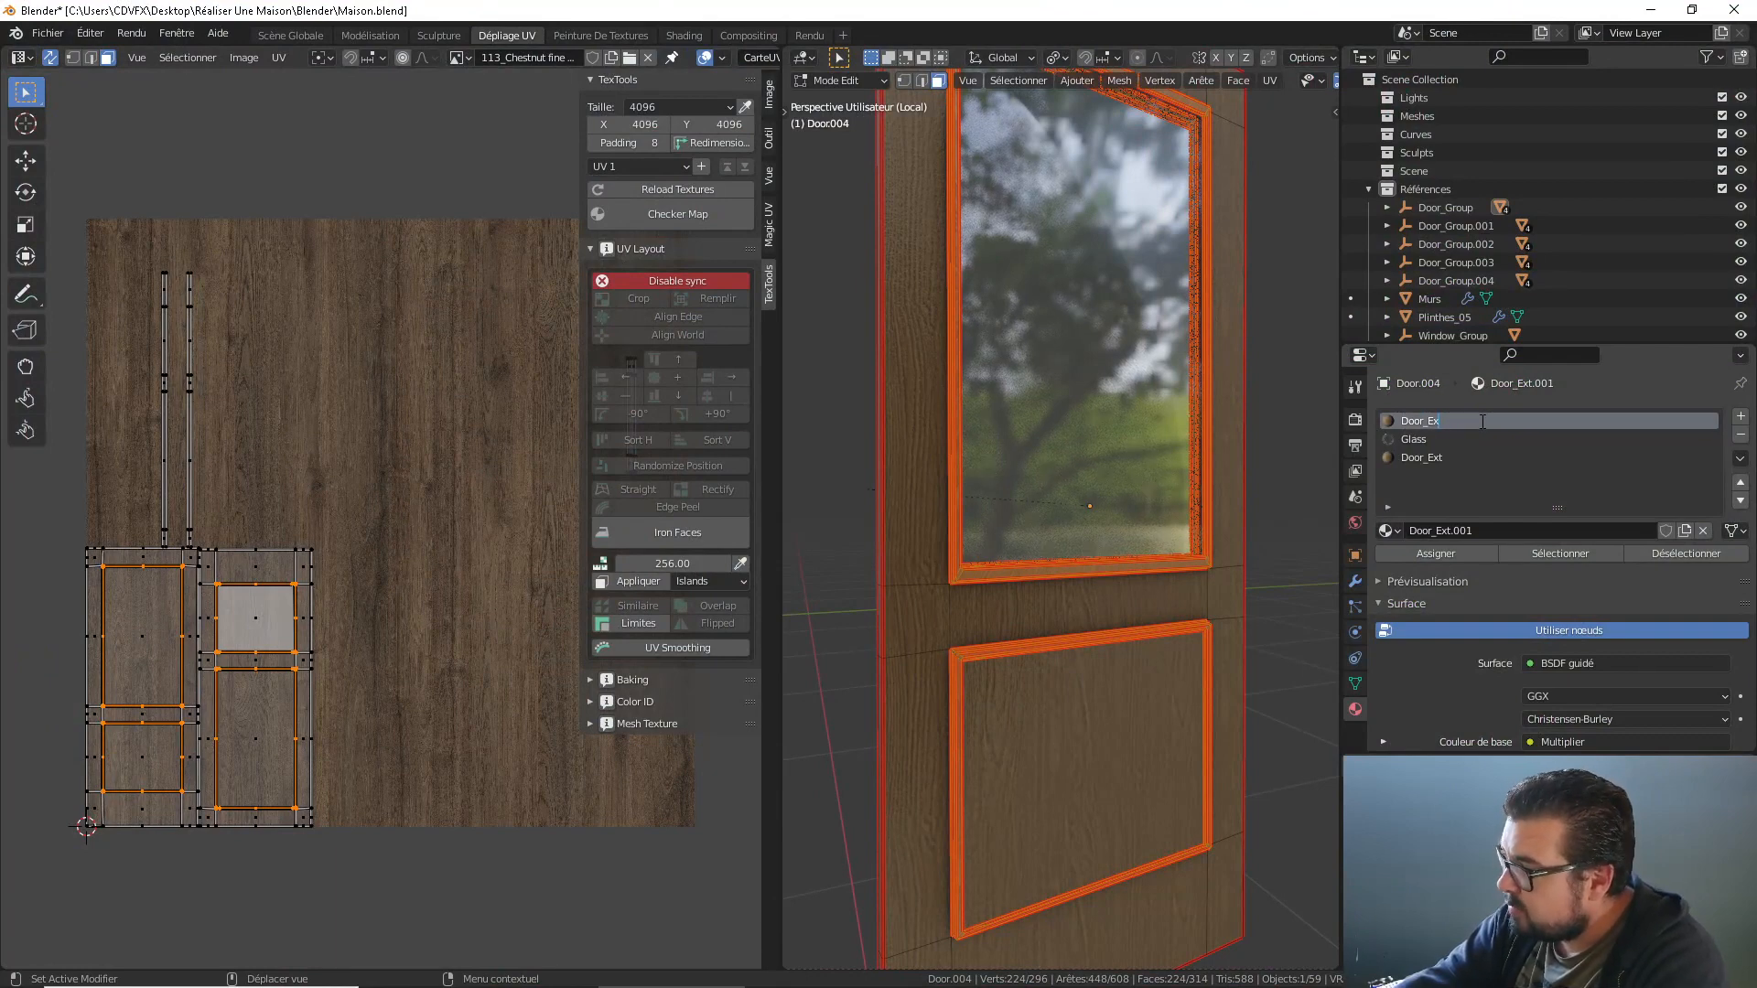
pyautogui.write('Door_Ext')
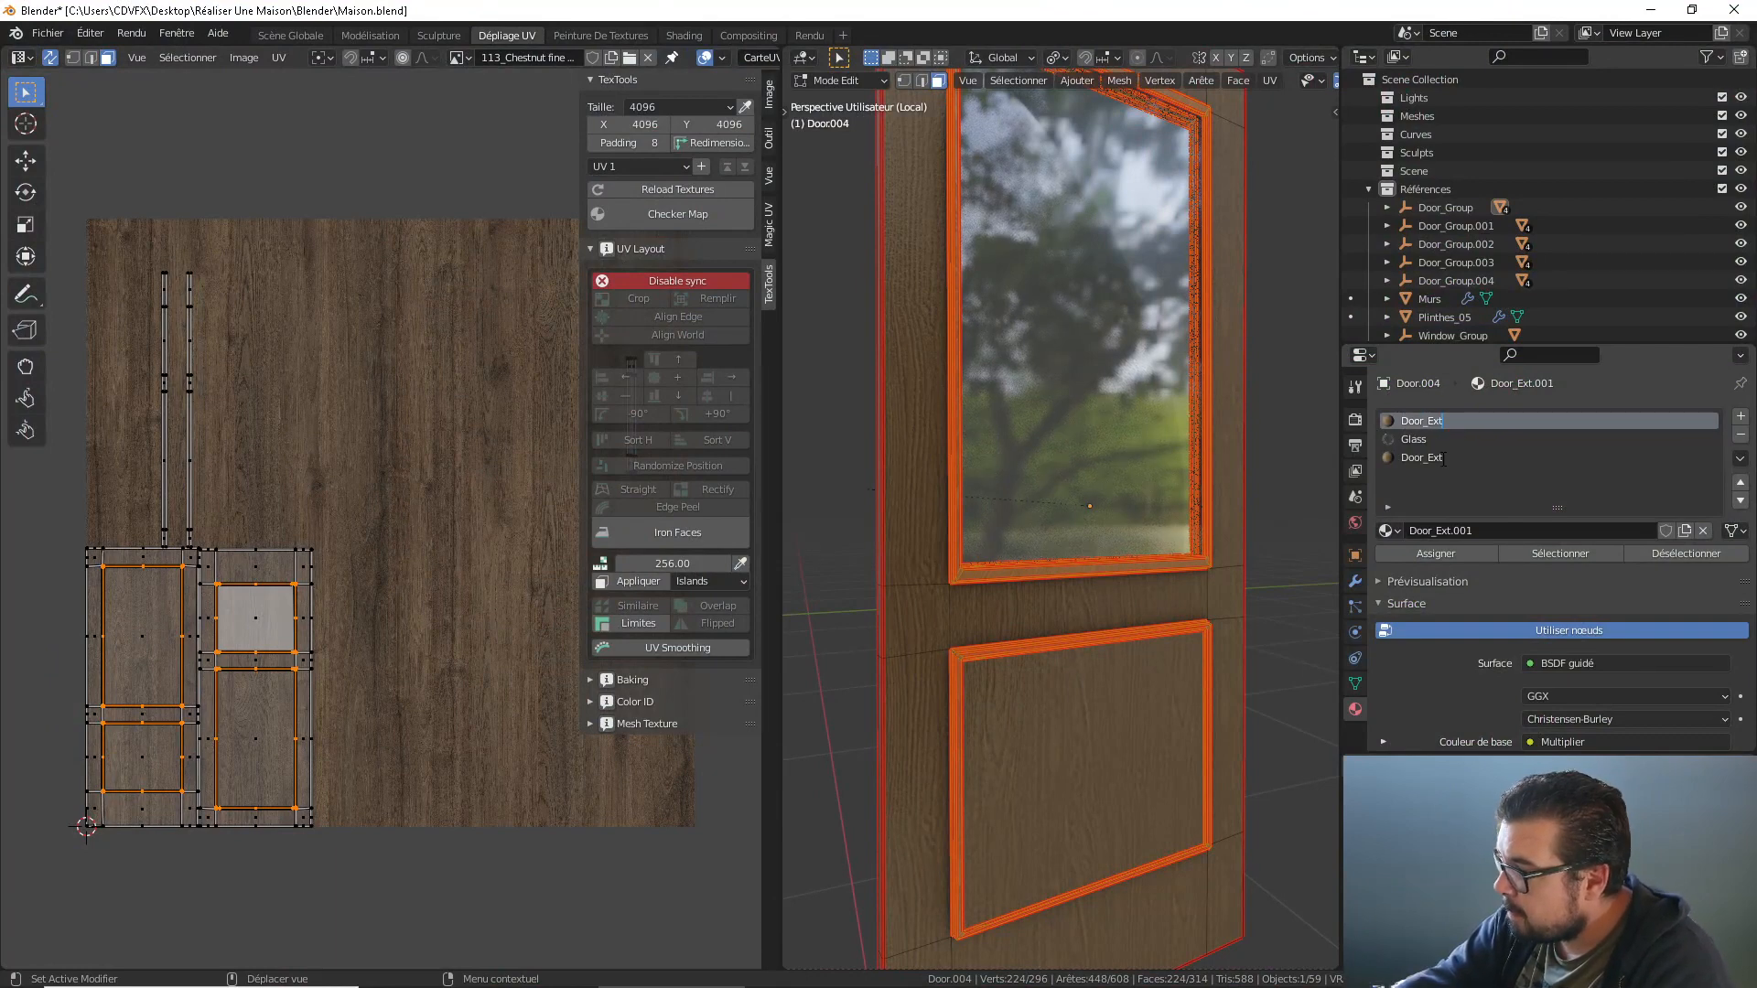
# Rename the material in the third slot to Door_Frame.001.
pyautogui.click(1444, 458)
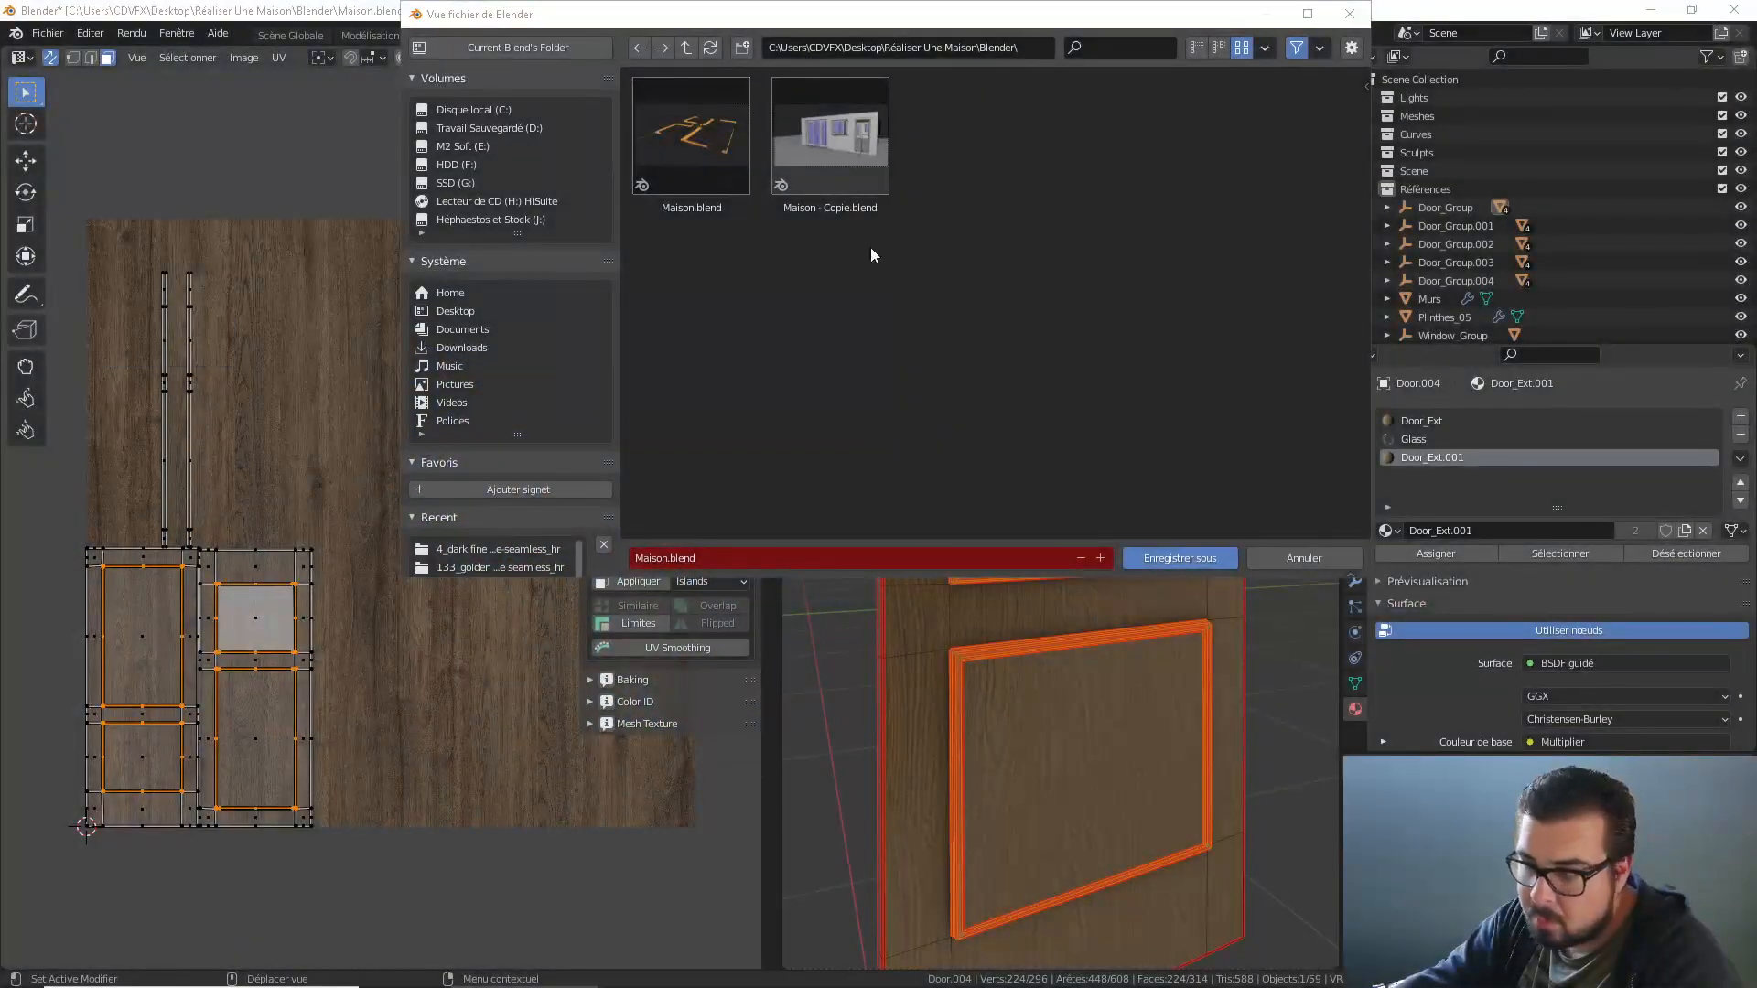
pyautogui.press('Return')
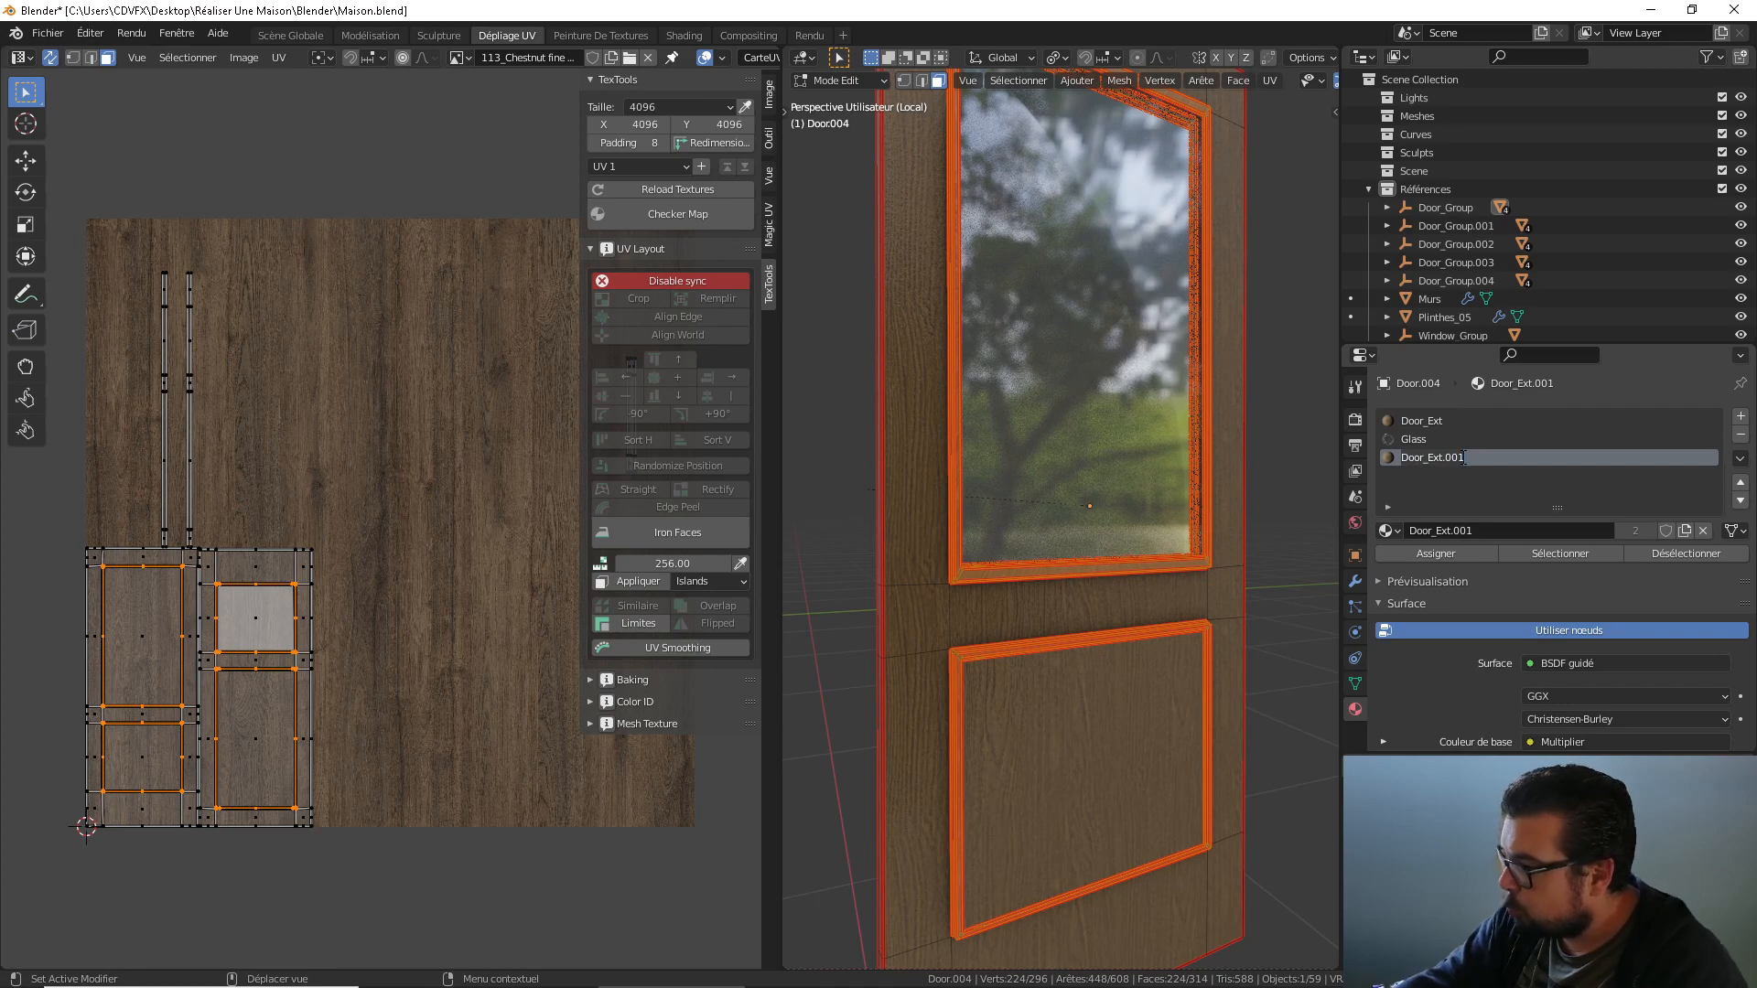
pyautogui.click(1467, 455)
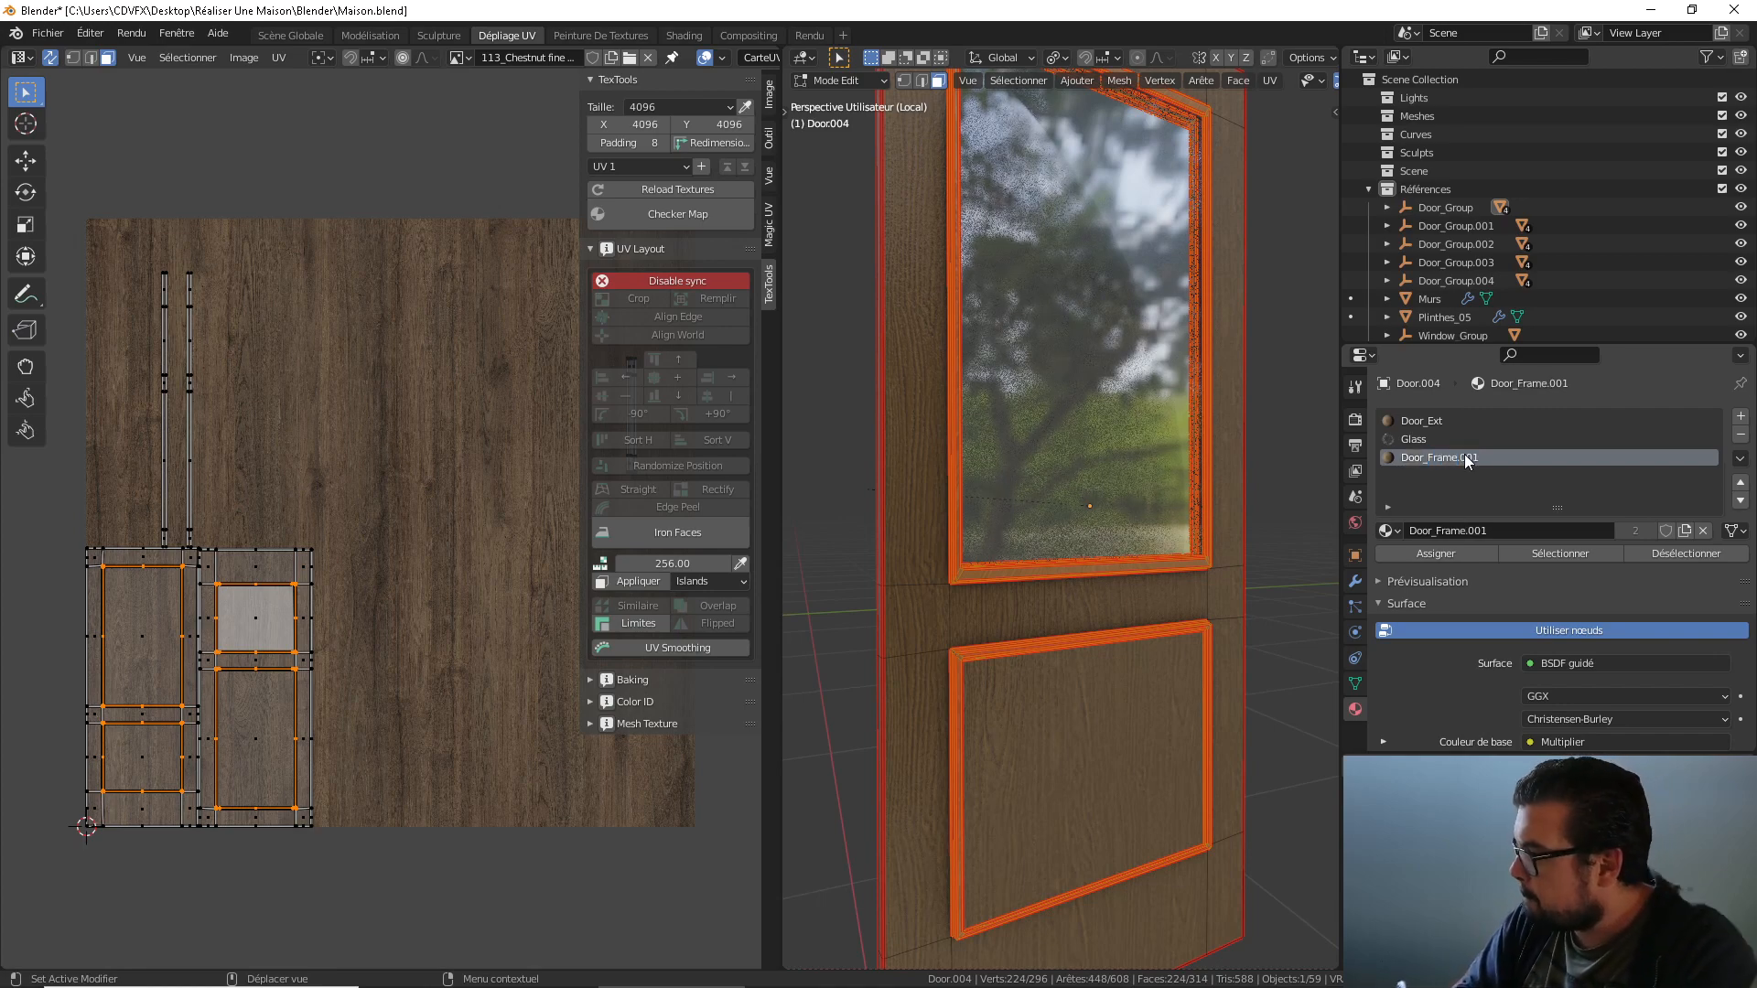
pyautogui.press('Return')
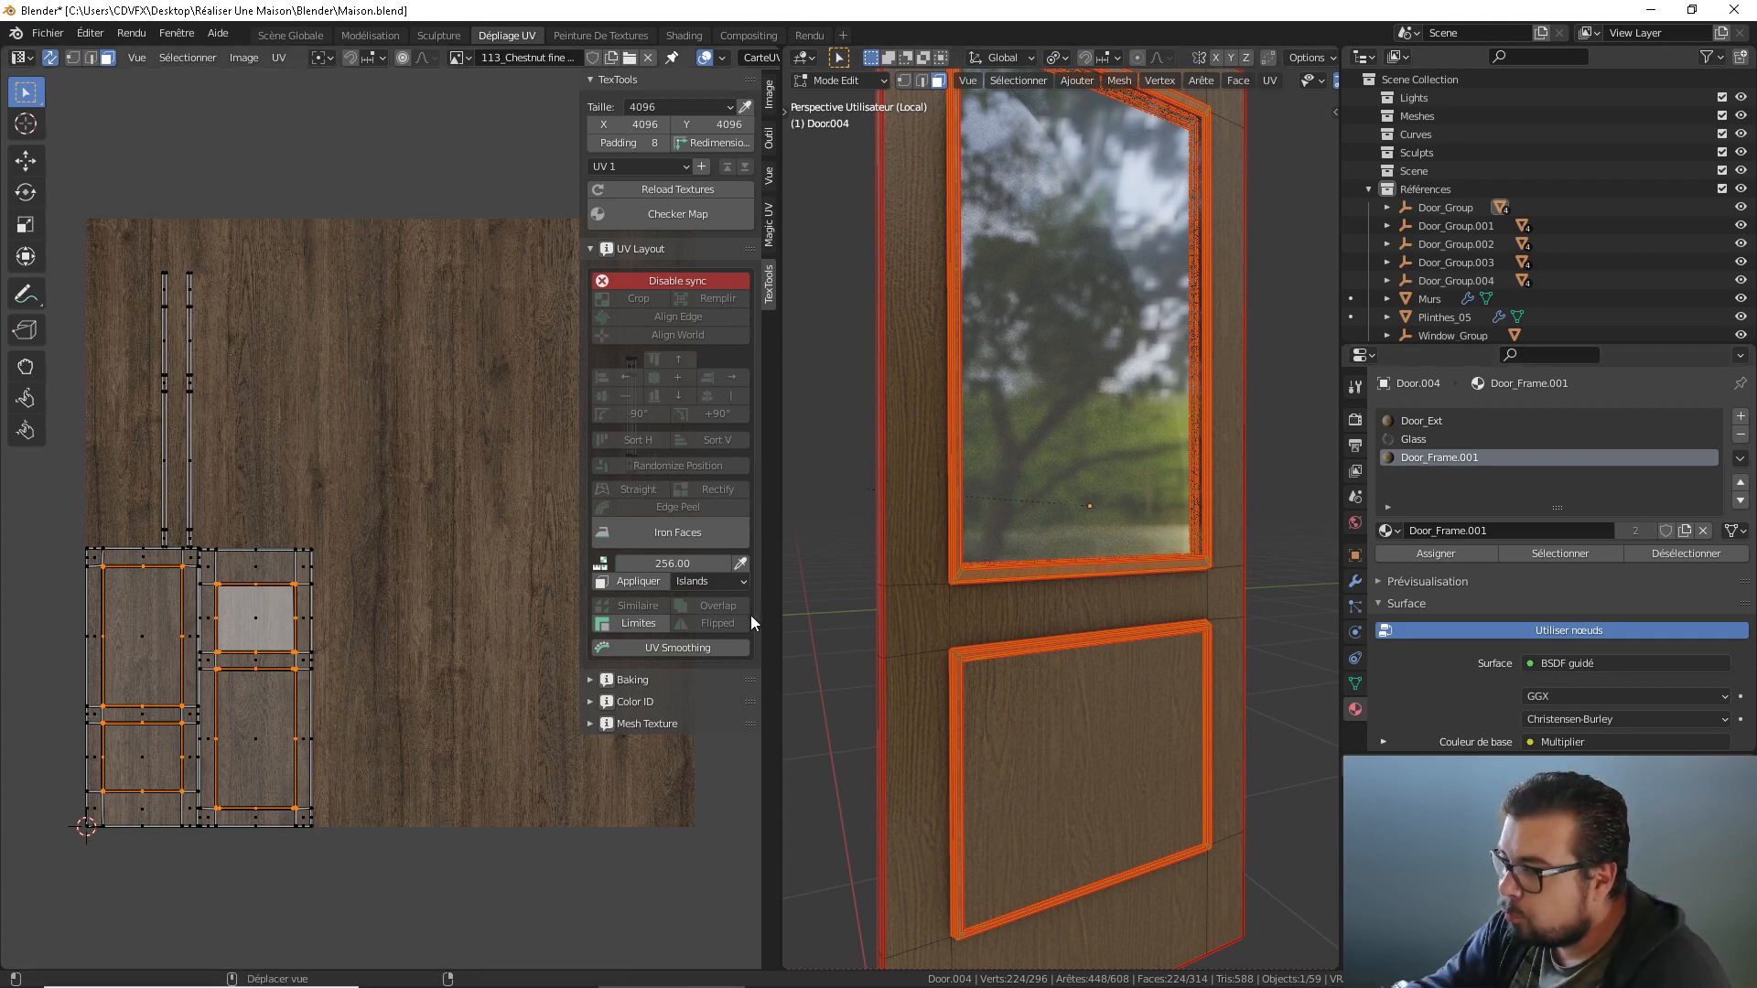
# Assign Door_Frame.001 to the selected molding faces and open its nodes in the Shading workspace.
pyautogui.click(1459, 552)
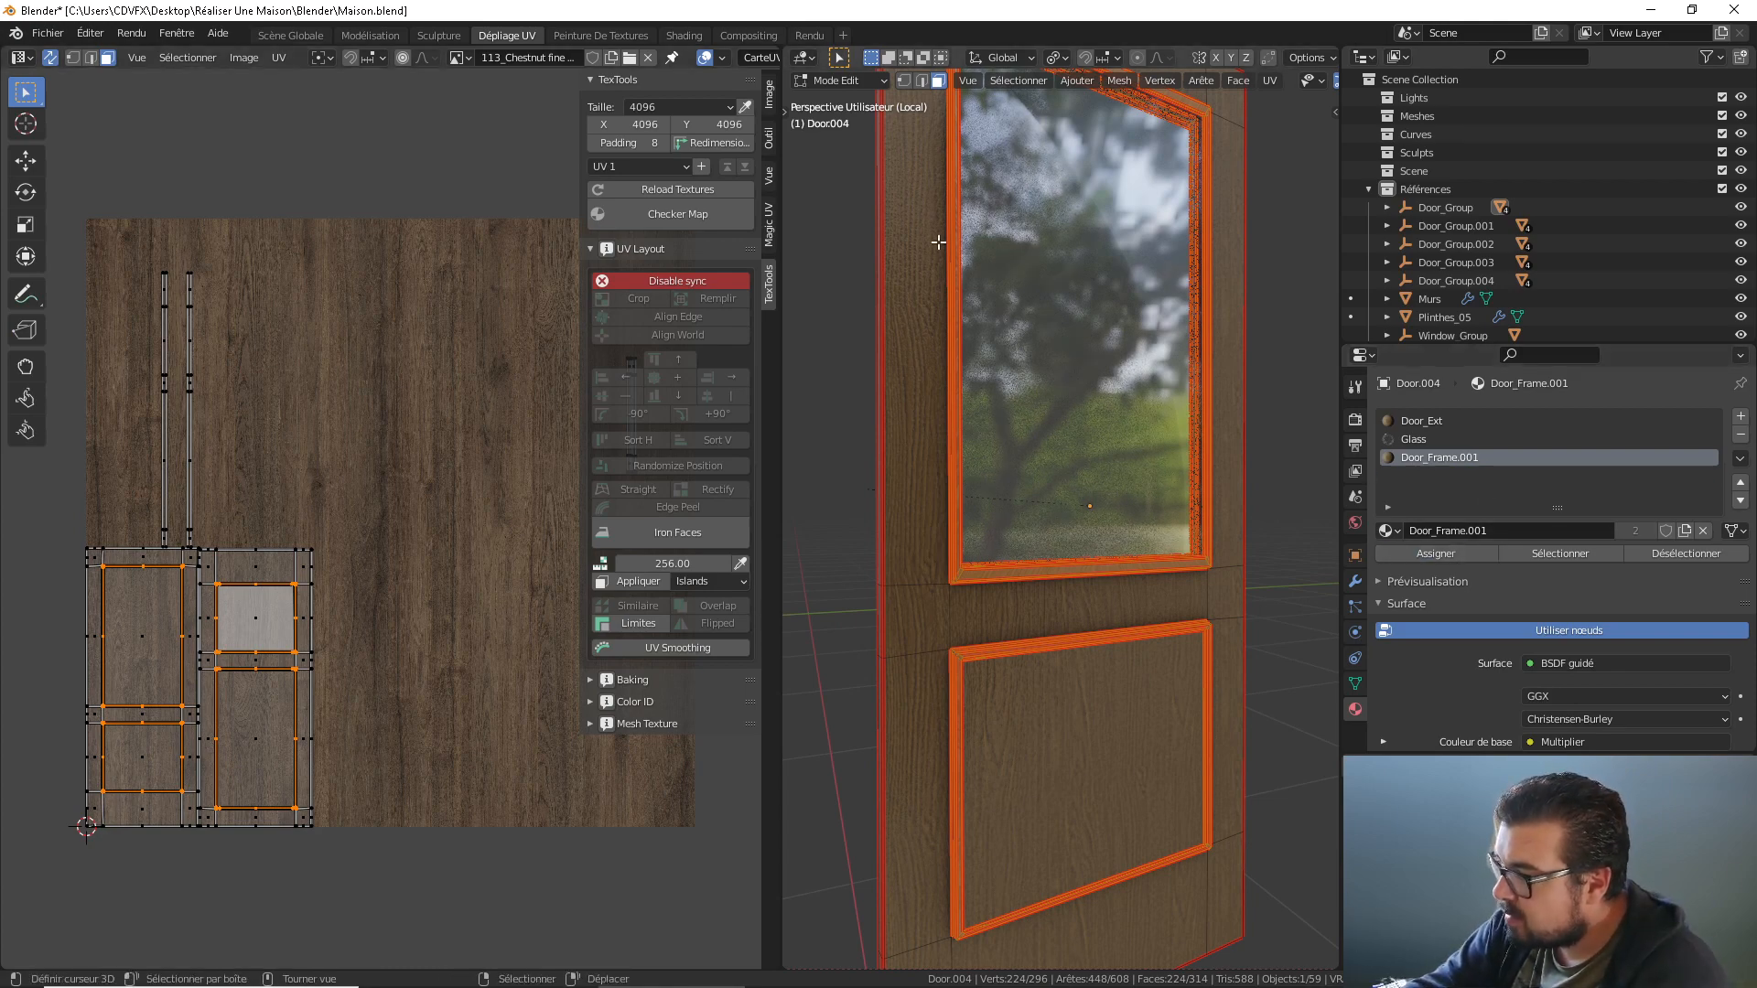
pyautogui.click(685, 35)
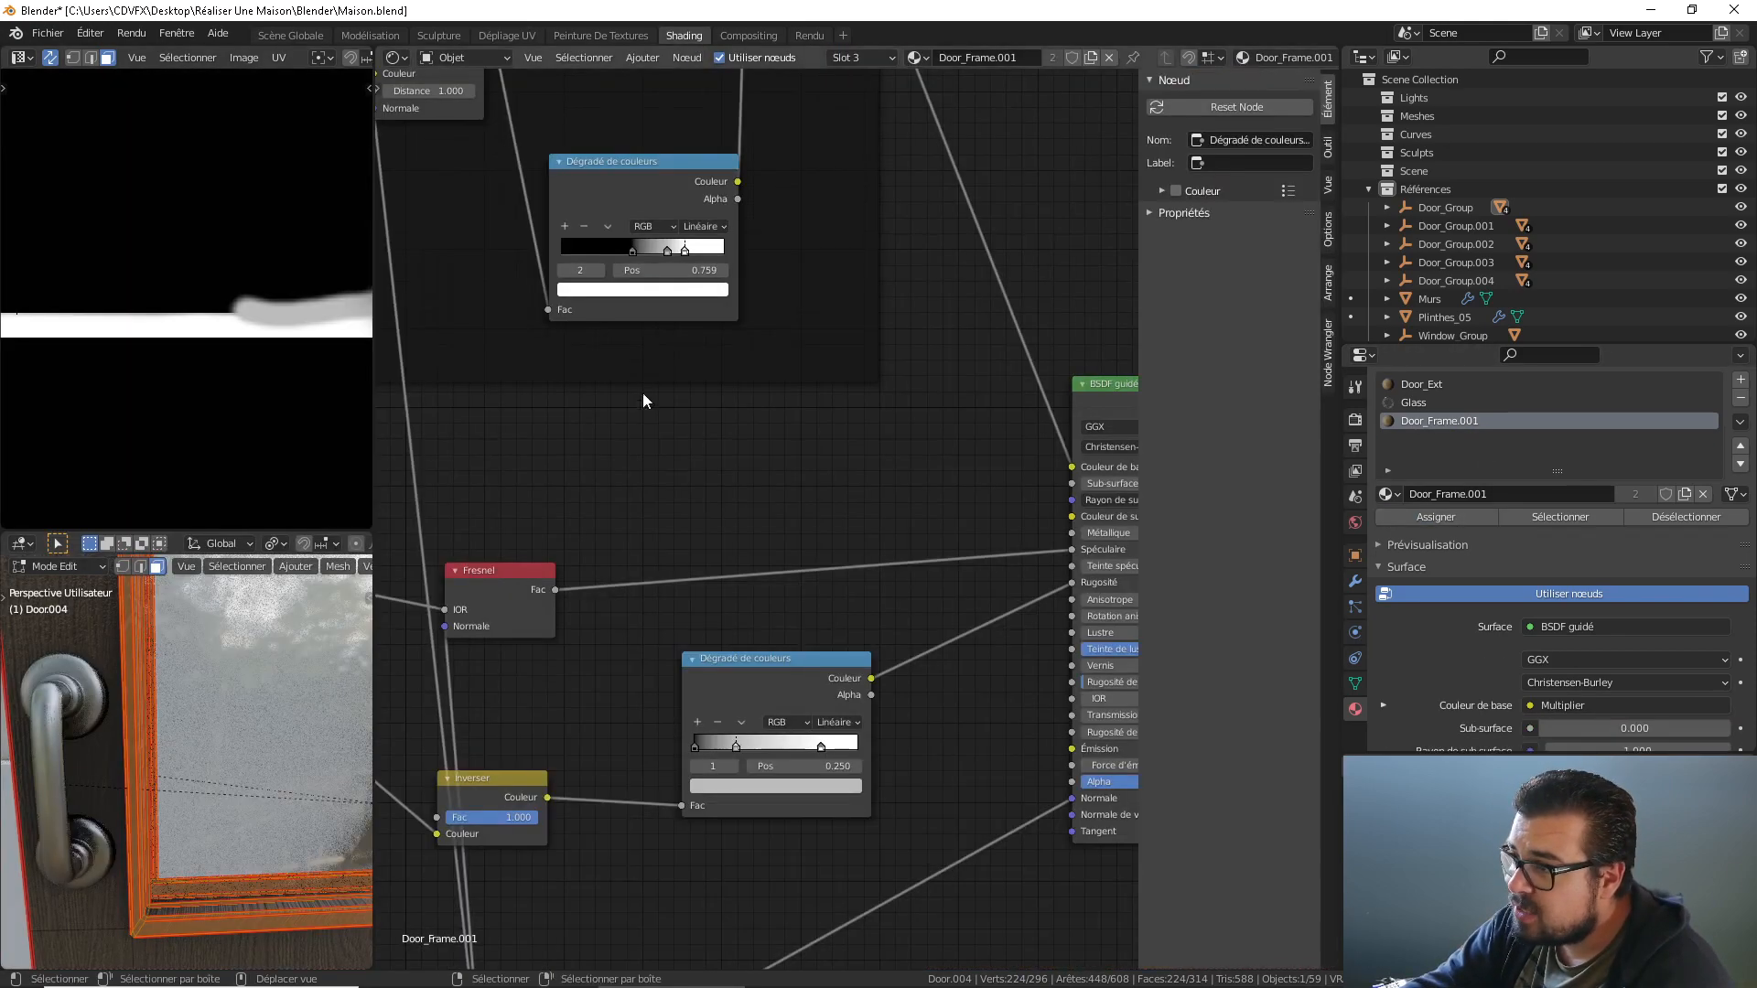
# Link the Generated output of the Texture Coordinate node to the Mapping node's Vector input in Door_Frame.001.
pyautogui.scroll(5, 216, 709)
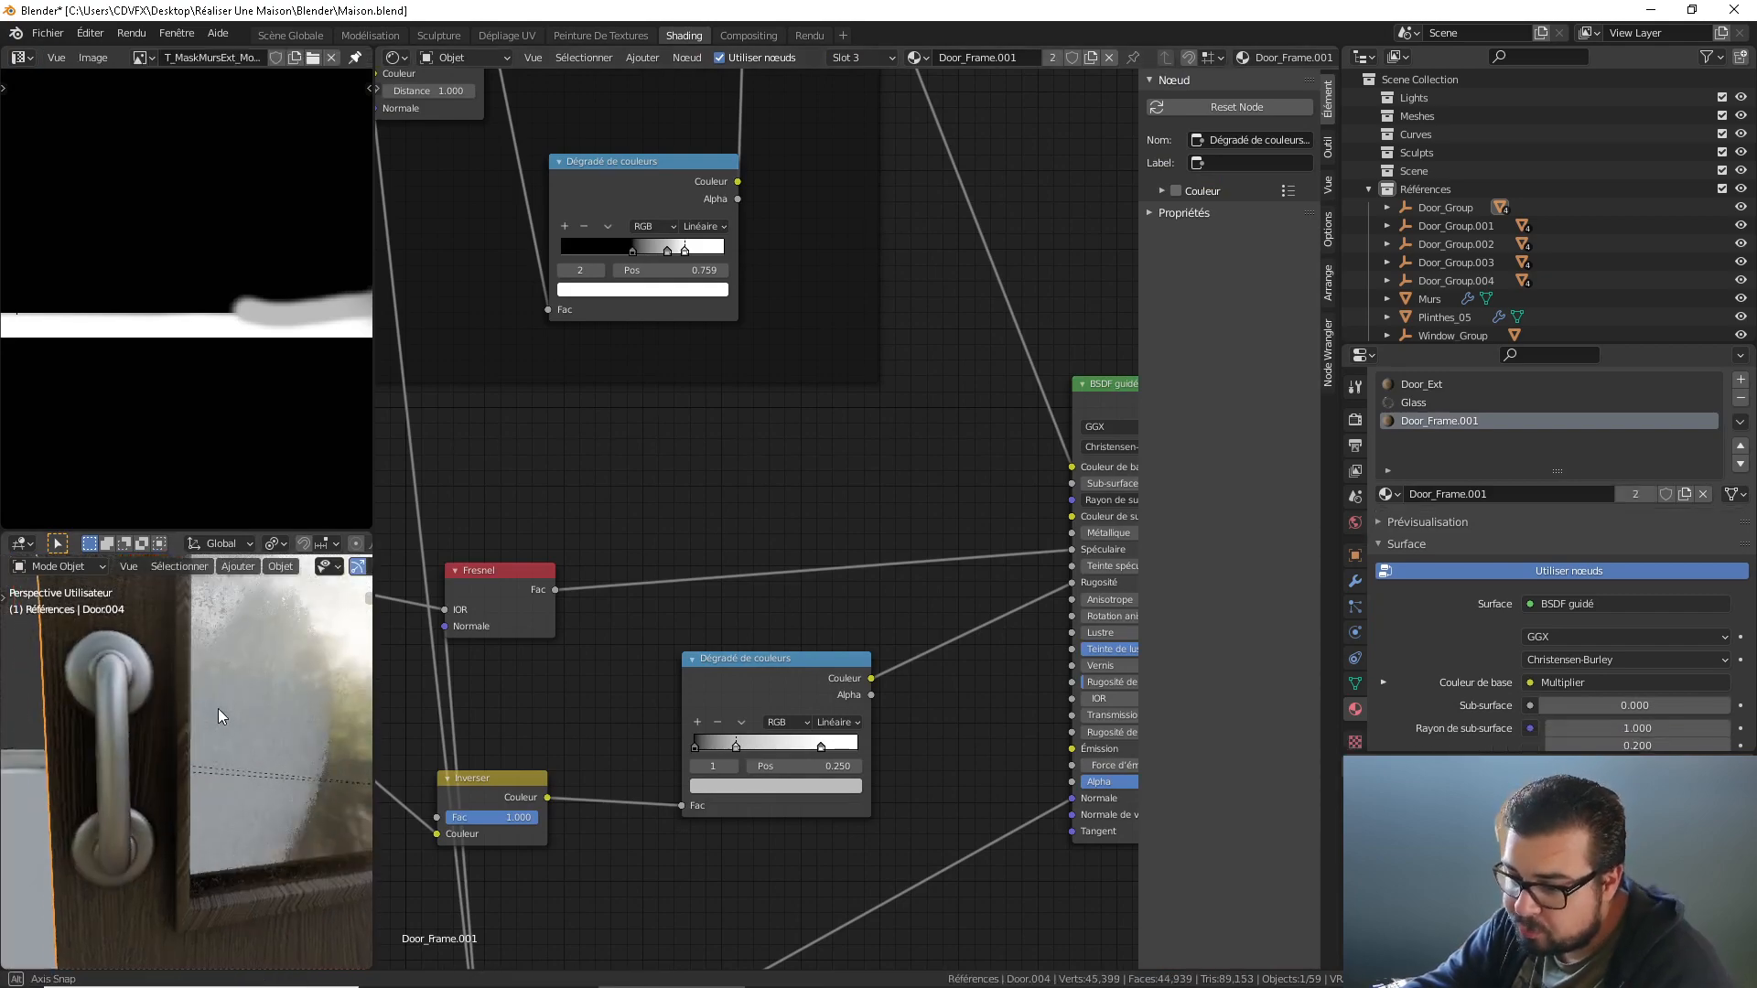
pyautogui.moveTo(627, 553); pyautogui.dragTo(854, 563, button='middle')
pyautogui.scroll(-4, 854, 563)
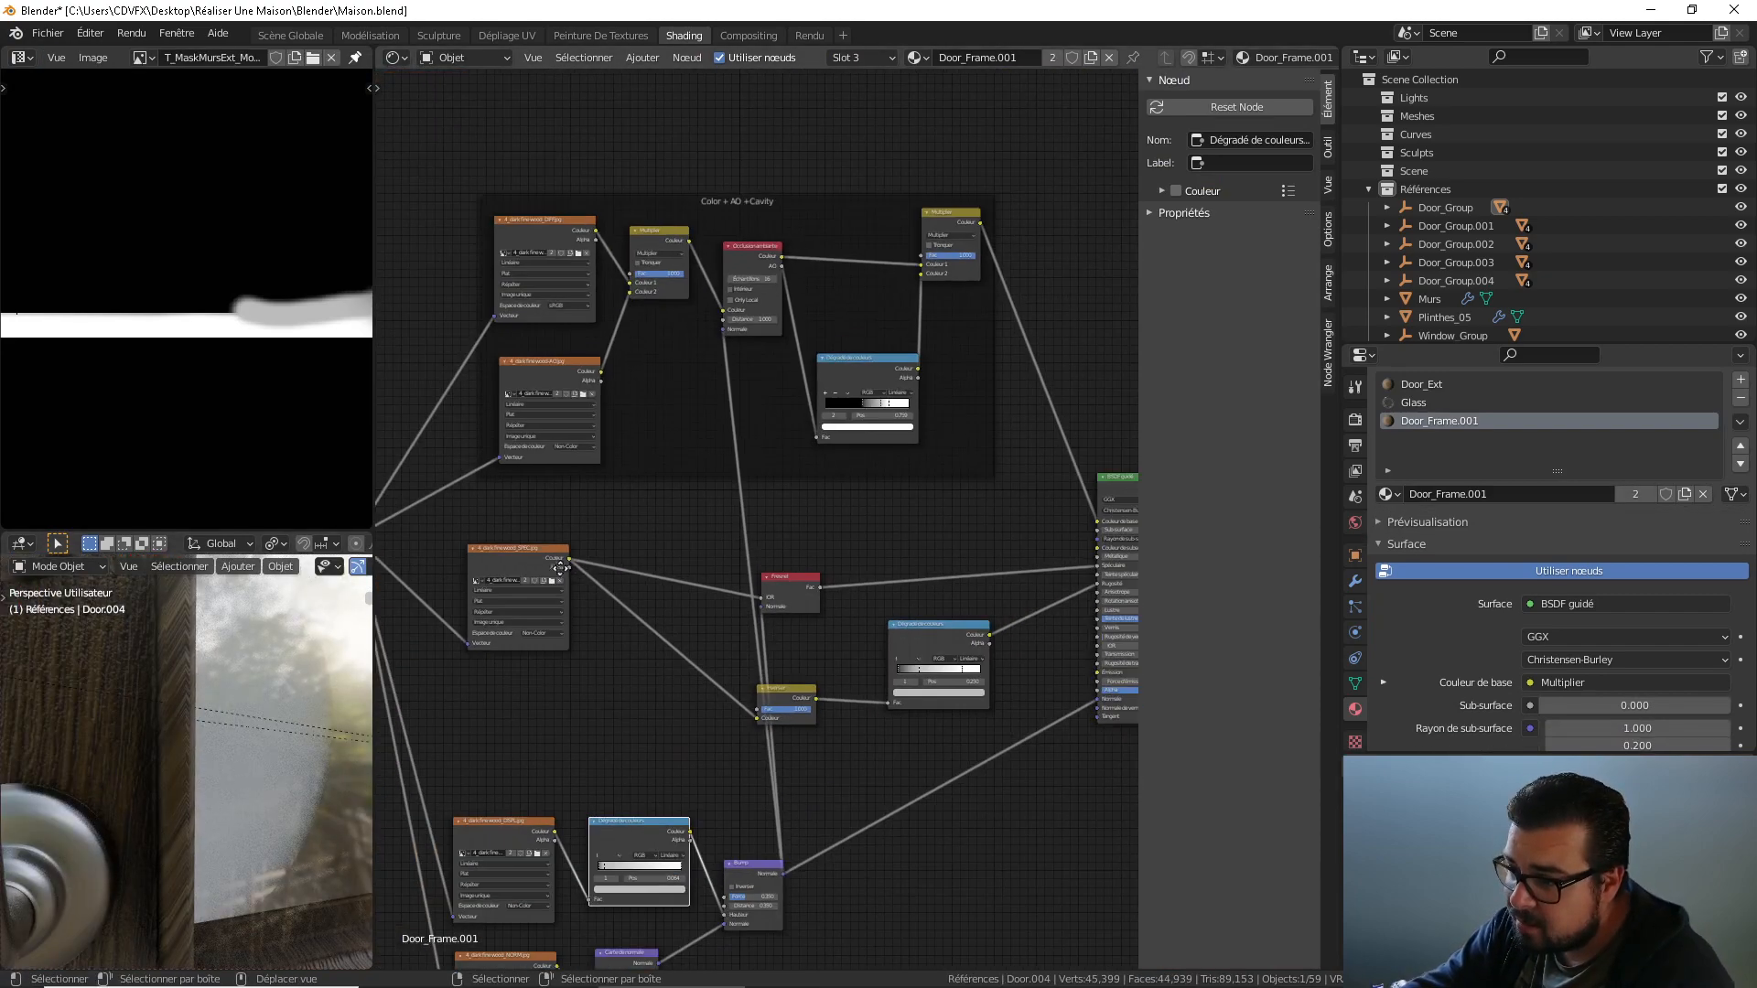
pyautogui.scroll(5, 657, 606)
pyautogui.moveTo(488, 638); pyautogui.dragTo(636, 609, button='middle')
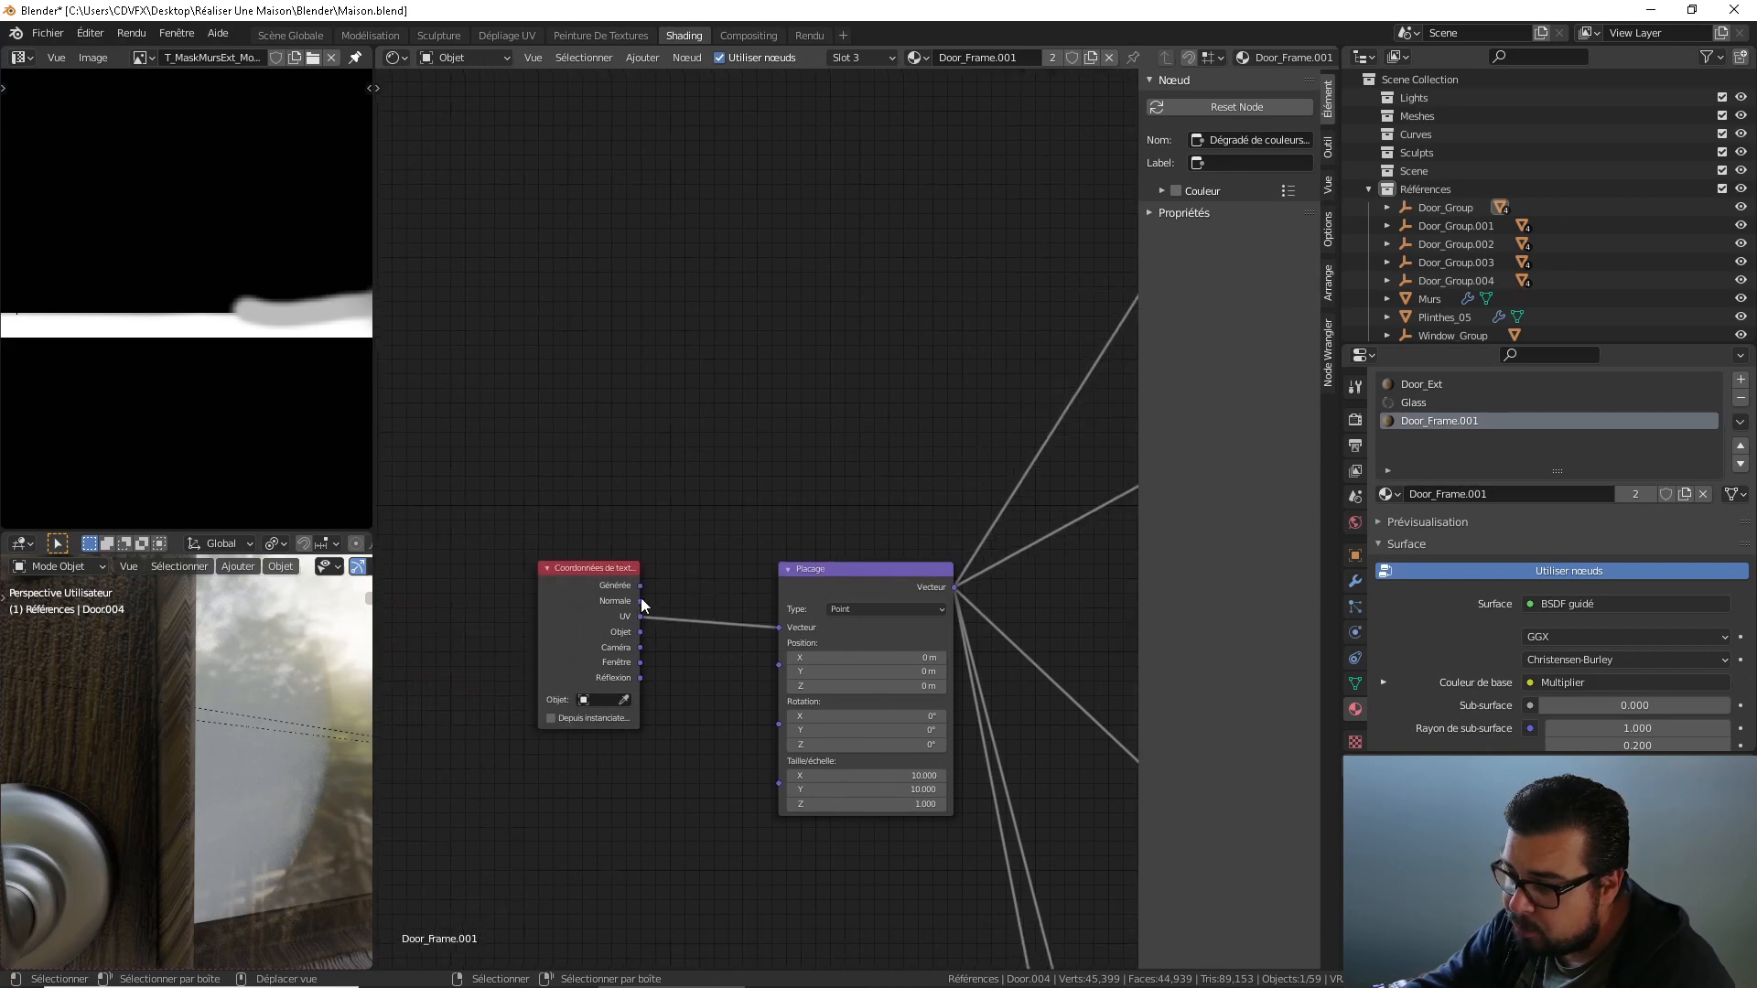
pyautogui.scroll(2, 630, 608)
pyautogui.moveTo(598, 611); pyautogui.dragTo(787, 667)
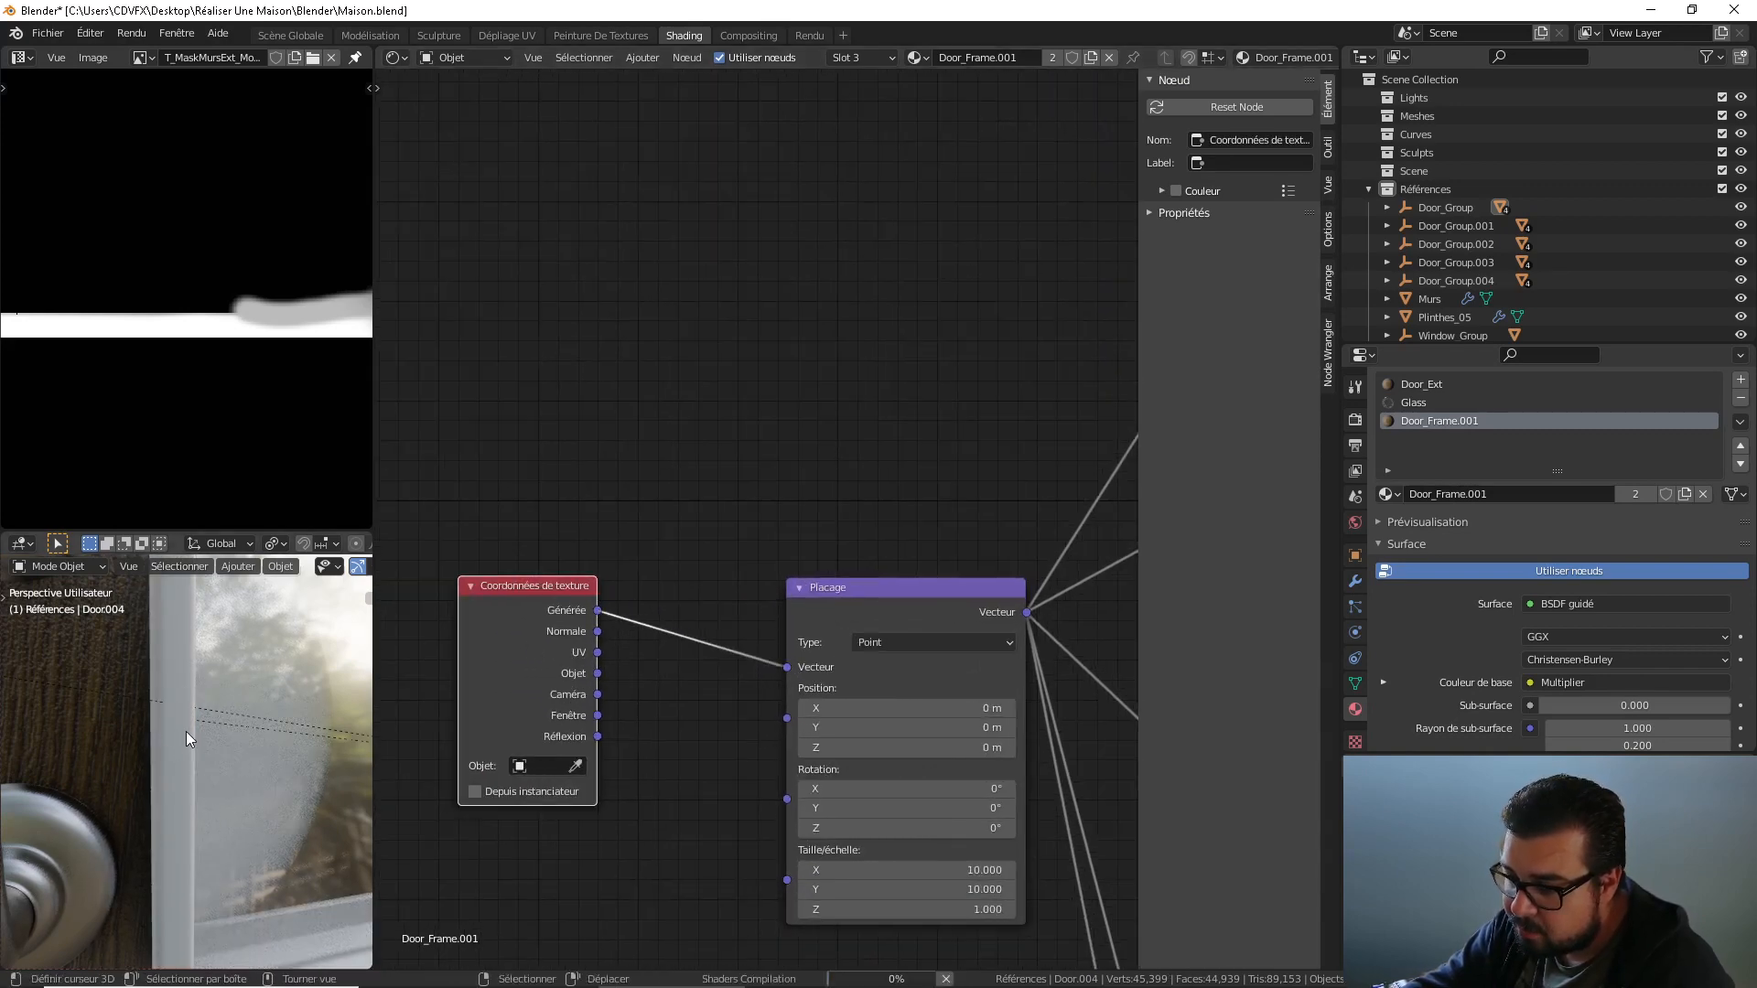
# Set the Mapping node's X and Y scale to 1 in Door_Frame.001.
pyautogui.moveTo(185, 732); pyautogui.dragTo(189, 792, button='middle')
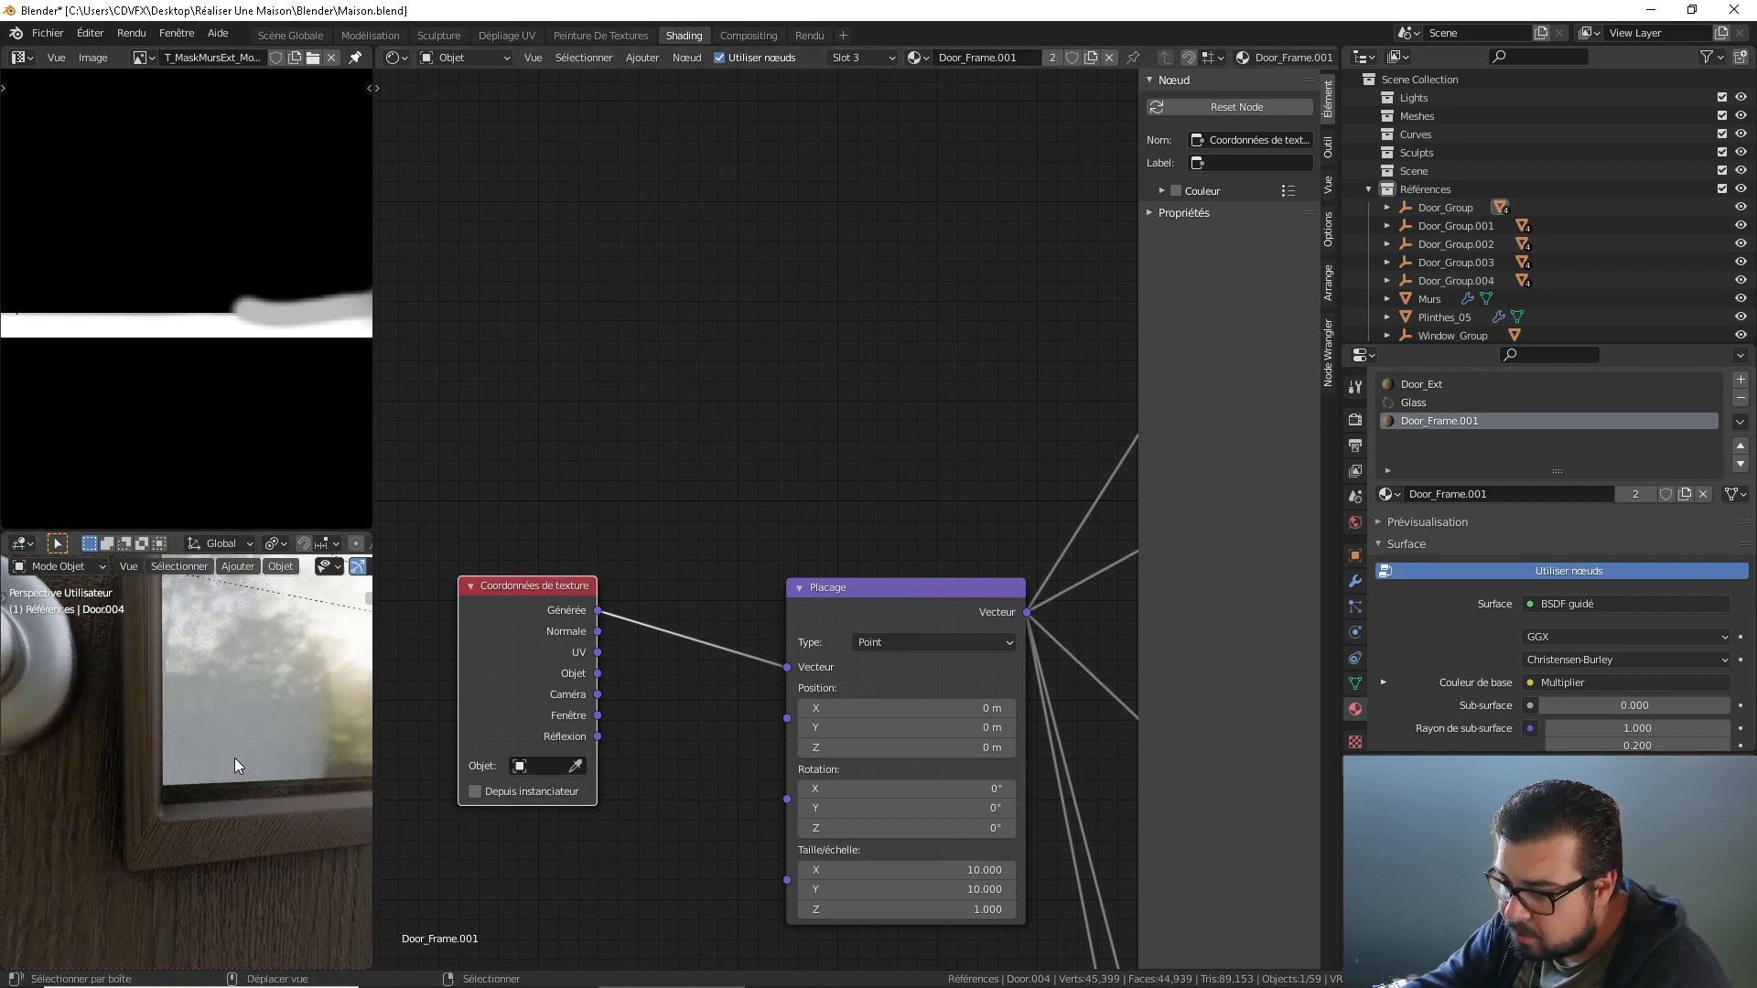
pyautogui.doubleClick(990, 863)
pyautogui.write('1')
pyautogui.press('Return')
pyautogui.doubleClick(965, 888)
pyautogui.write('1')
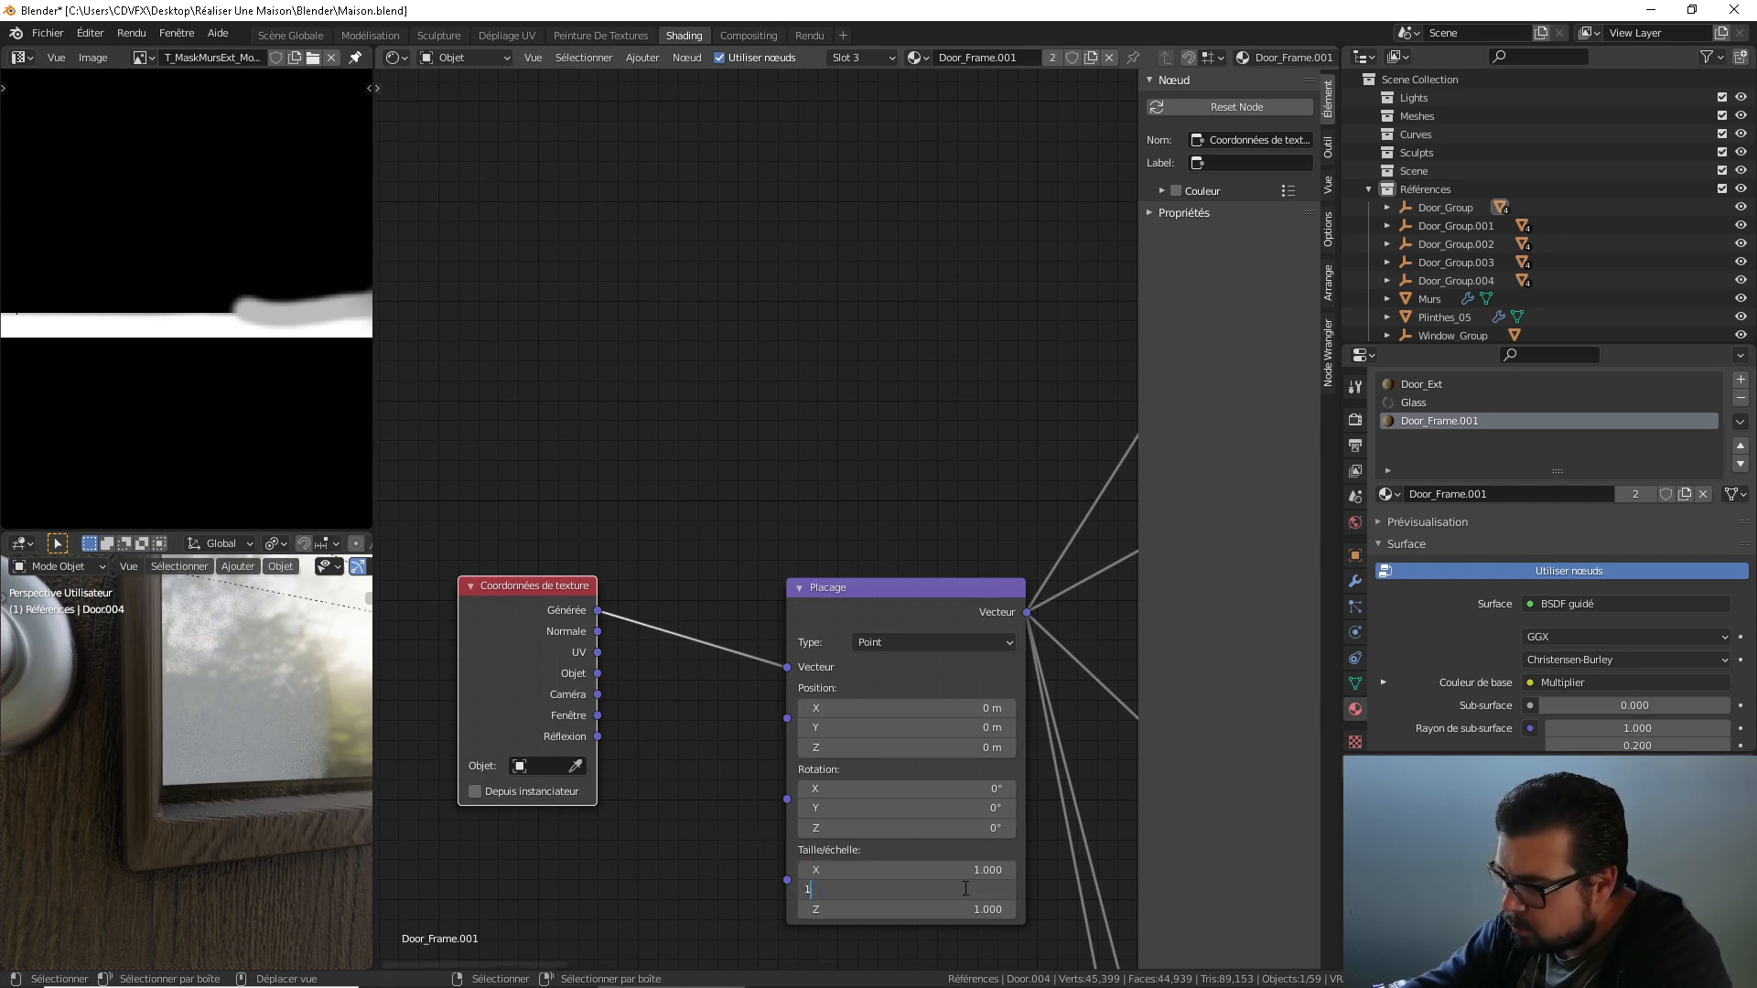
pyautogui.press('Return')
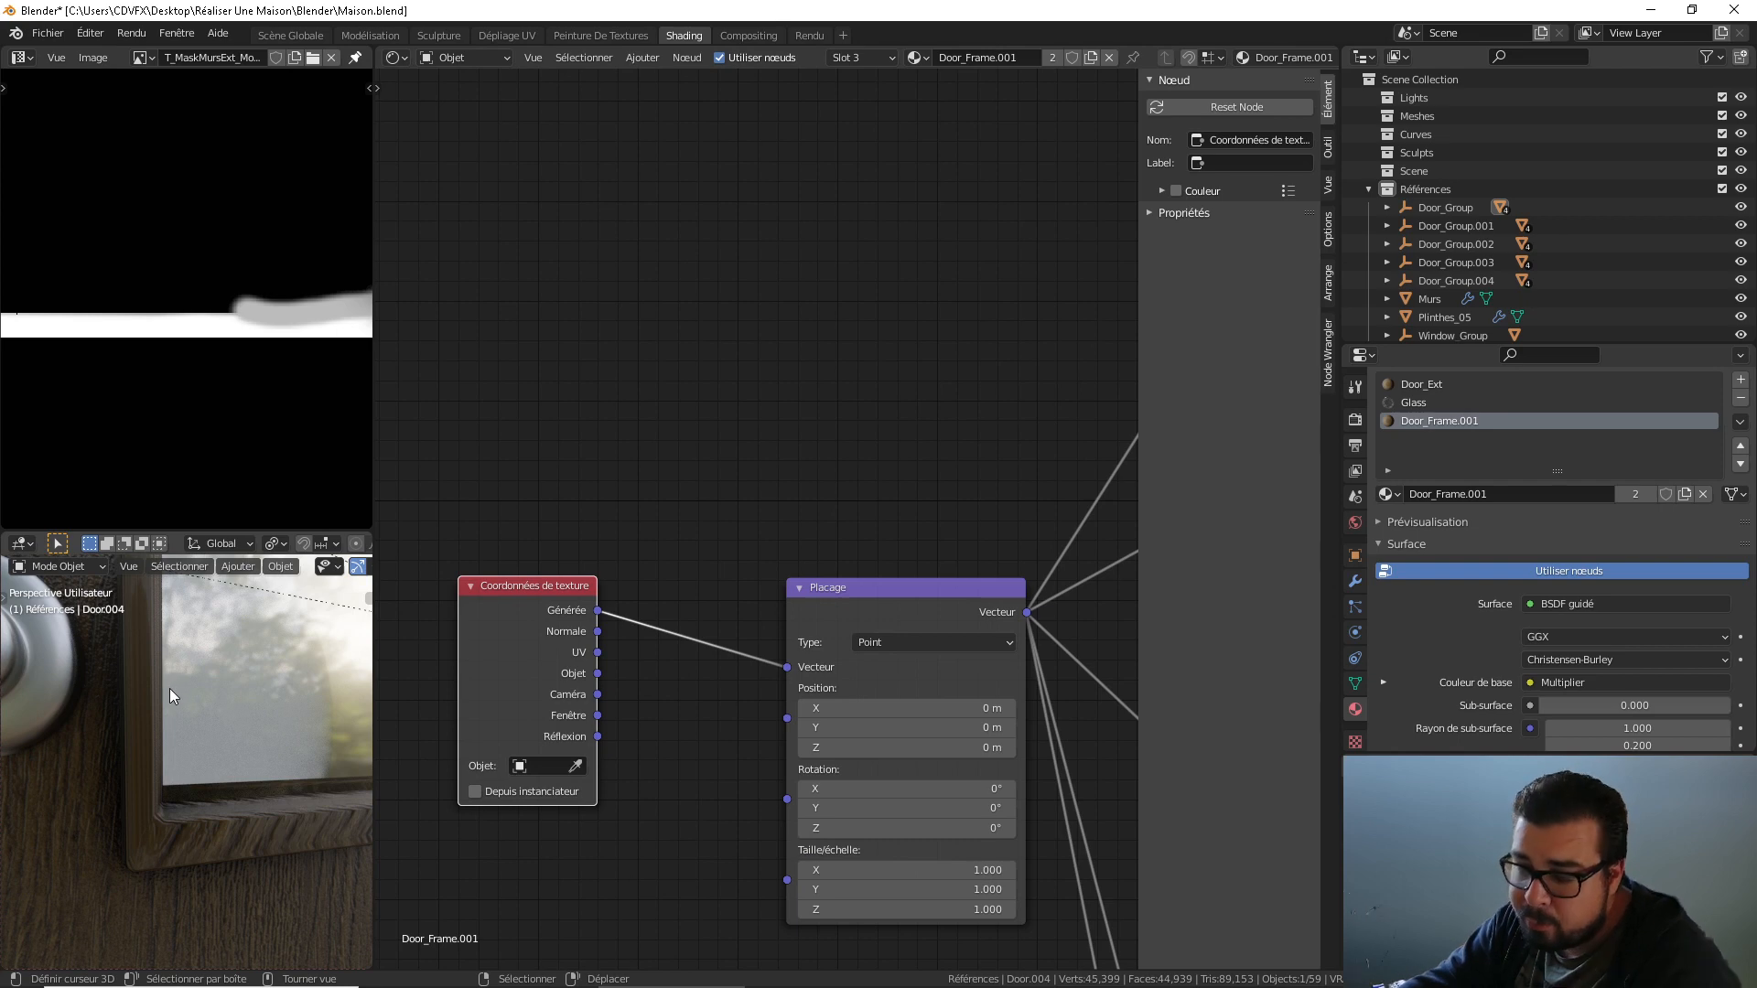
# Set the Mapping node's X and Y scale to 3 for the Door_Frame.001 molding material.
pyautogui.scroll(-3, 168, 688)
pyautogui.keyDown('shift'); pyautogui.moveTo(205, 689); pyautogui.dragTo(94, 796, button='middle'); pyautogui.keyUp('shift')
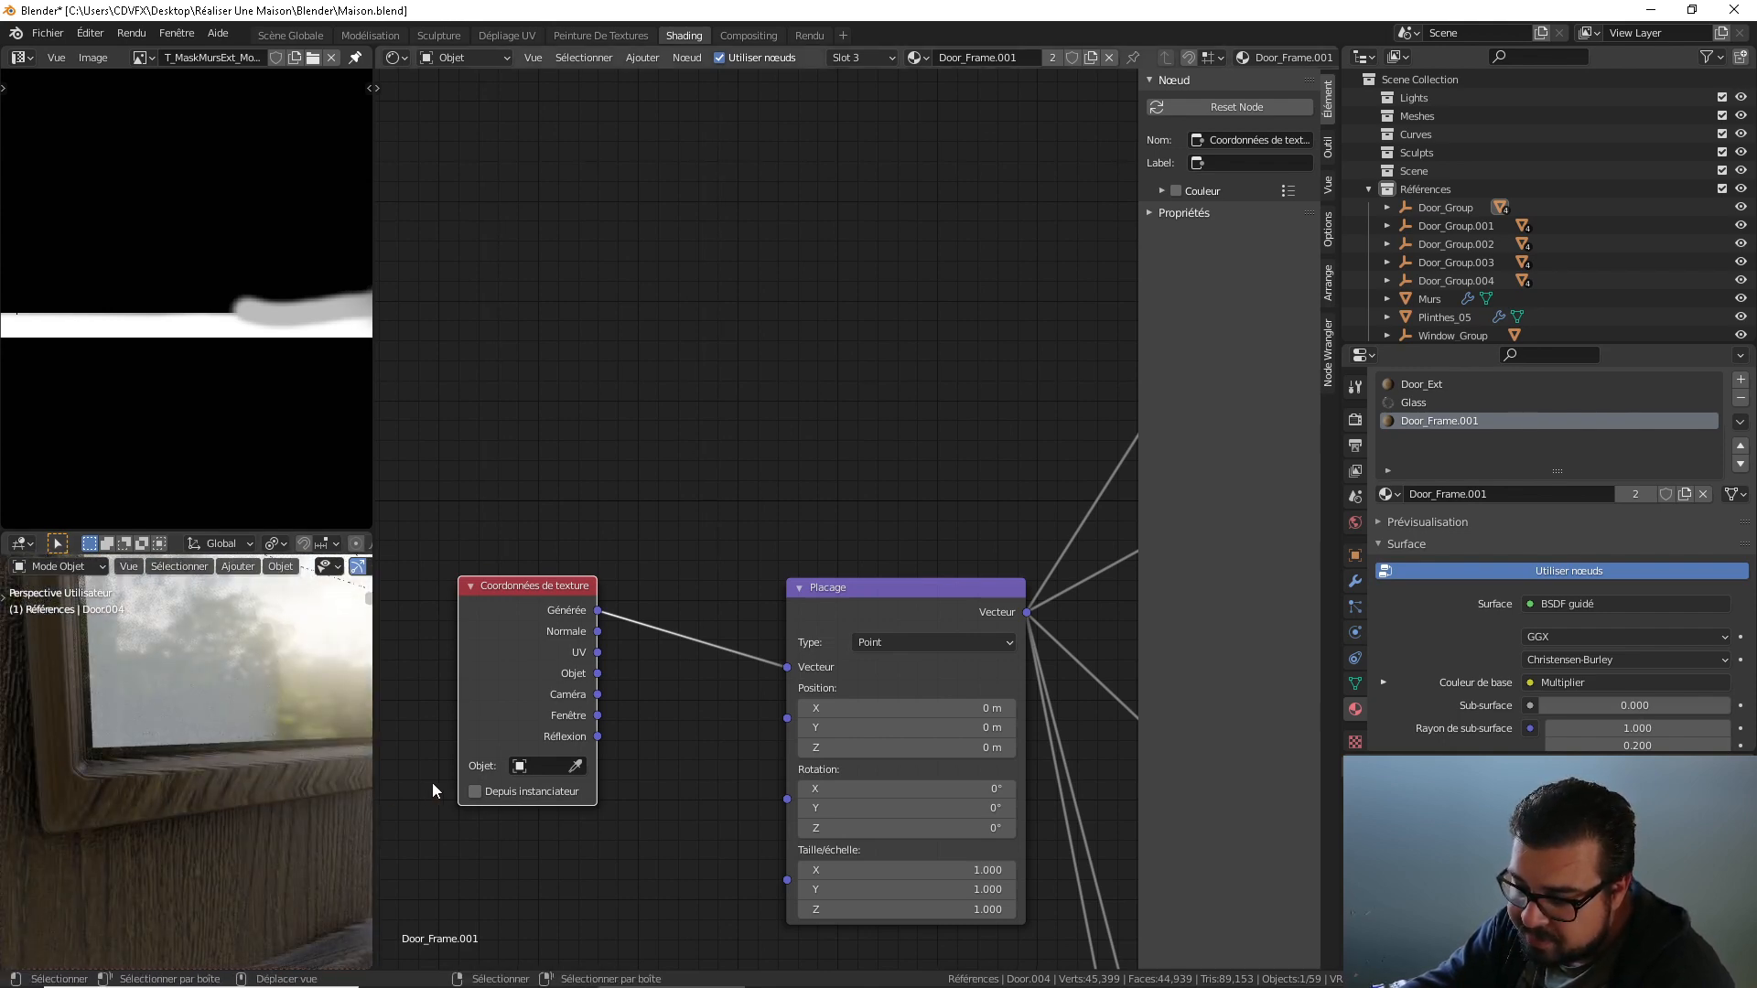
pyautogui.scroll(-1, 436, 713)
pyautogui.moveTo(183, 760); pyautogui.dragTo(77, 777, button='middle')
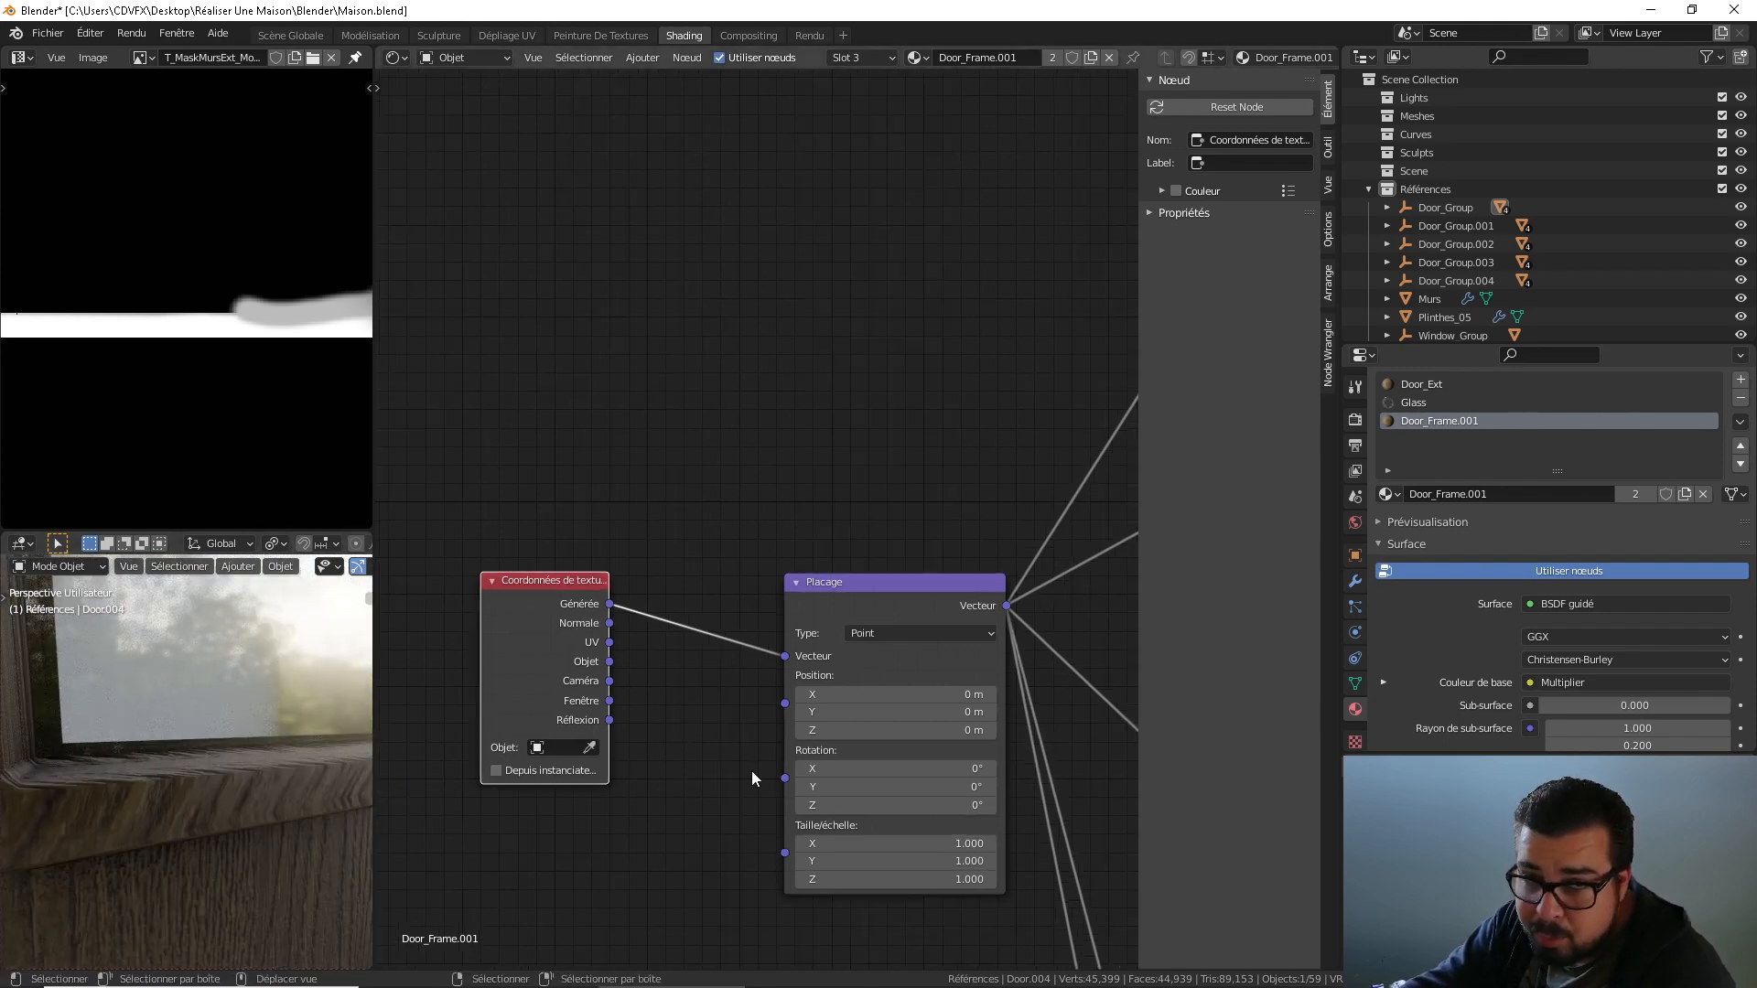
pyautogui.click(955, 843)
pyautogui.write('3')
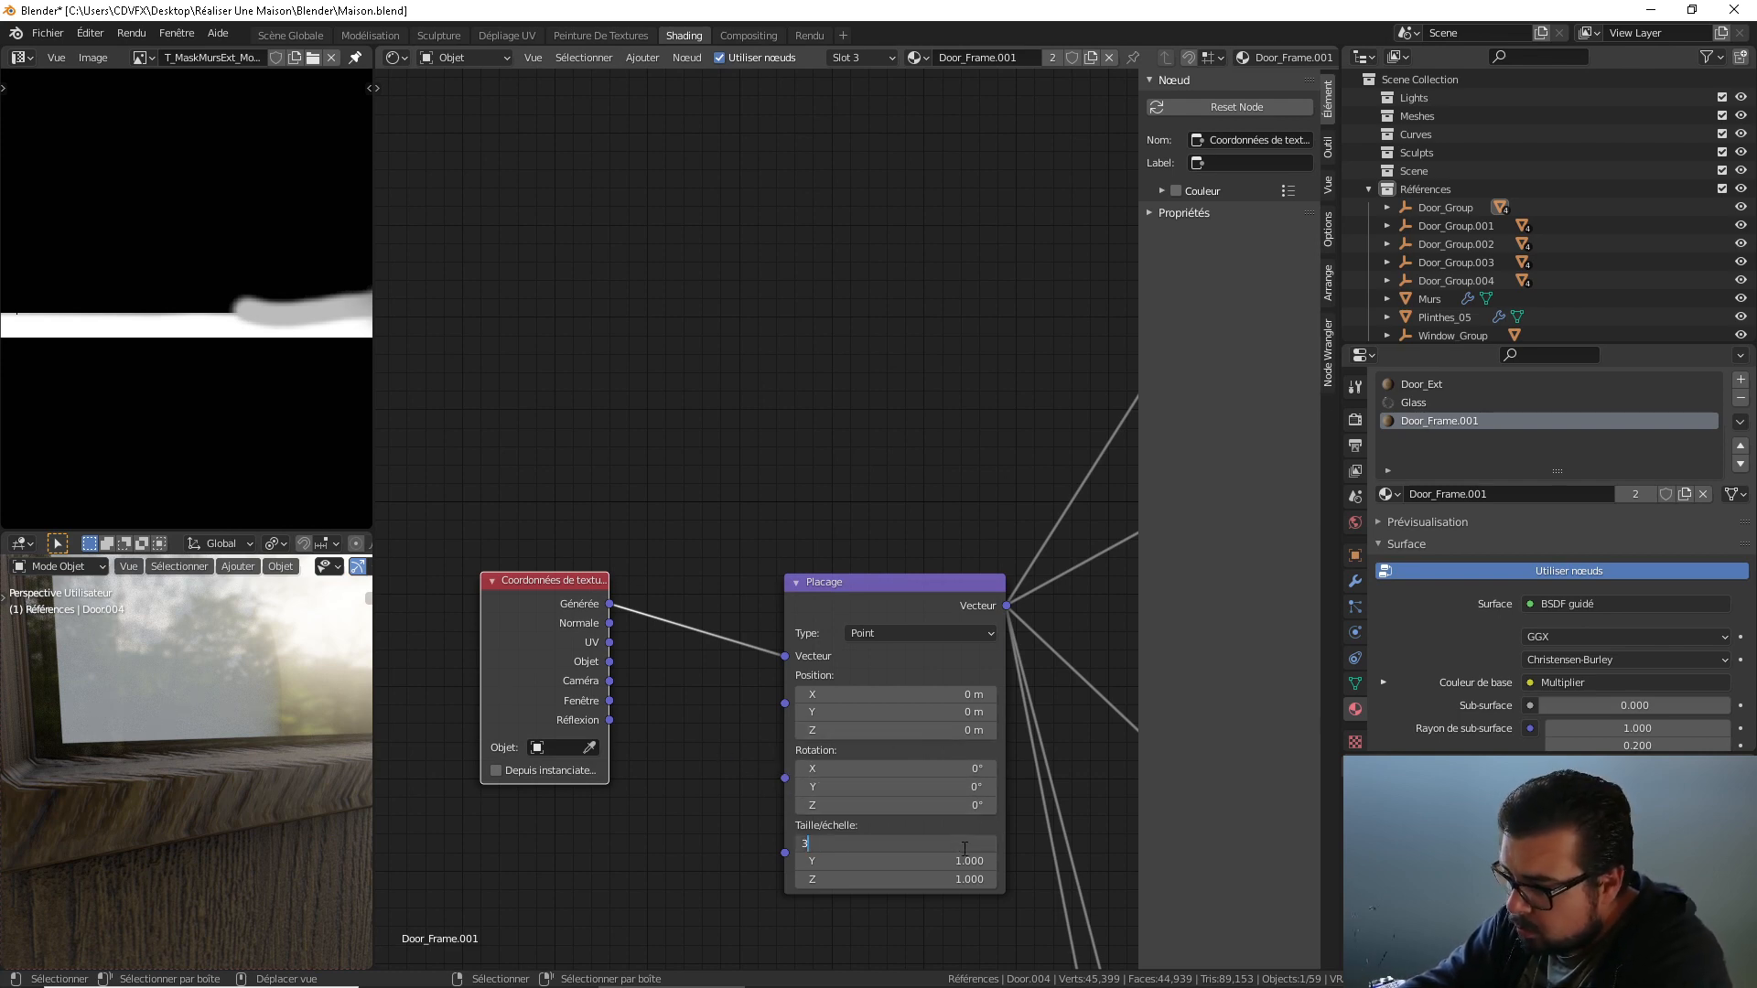
pyautogui.press('Return')
pyautogui.click(959, 861)
pyautogui.write('3')
pyautogui.press('Return')
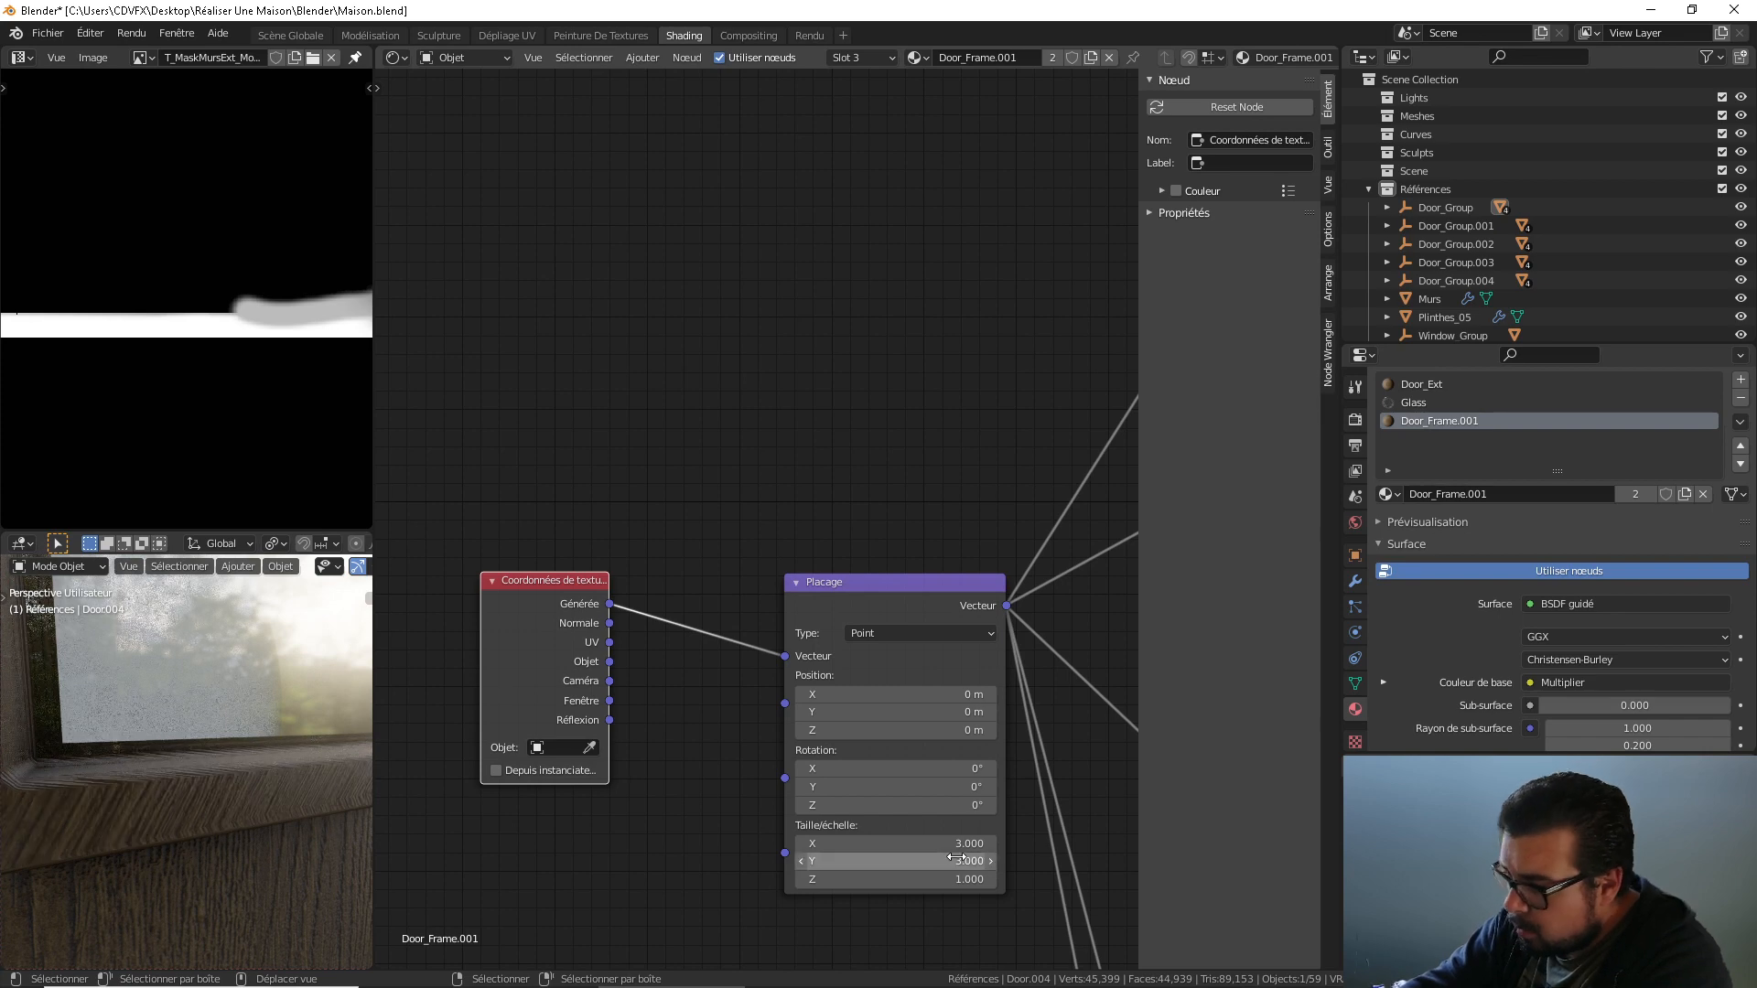
# Link the Object texture coordinate output to the Mapping node's Vector input and check the moldings around the glass.
pyautogui.moveTo(609, 661); pyautogui.dragTo(779, 656)
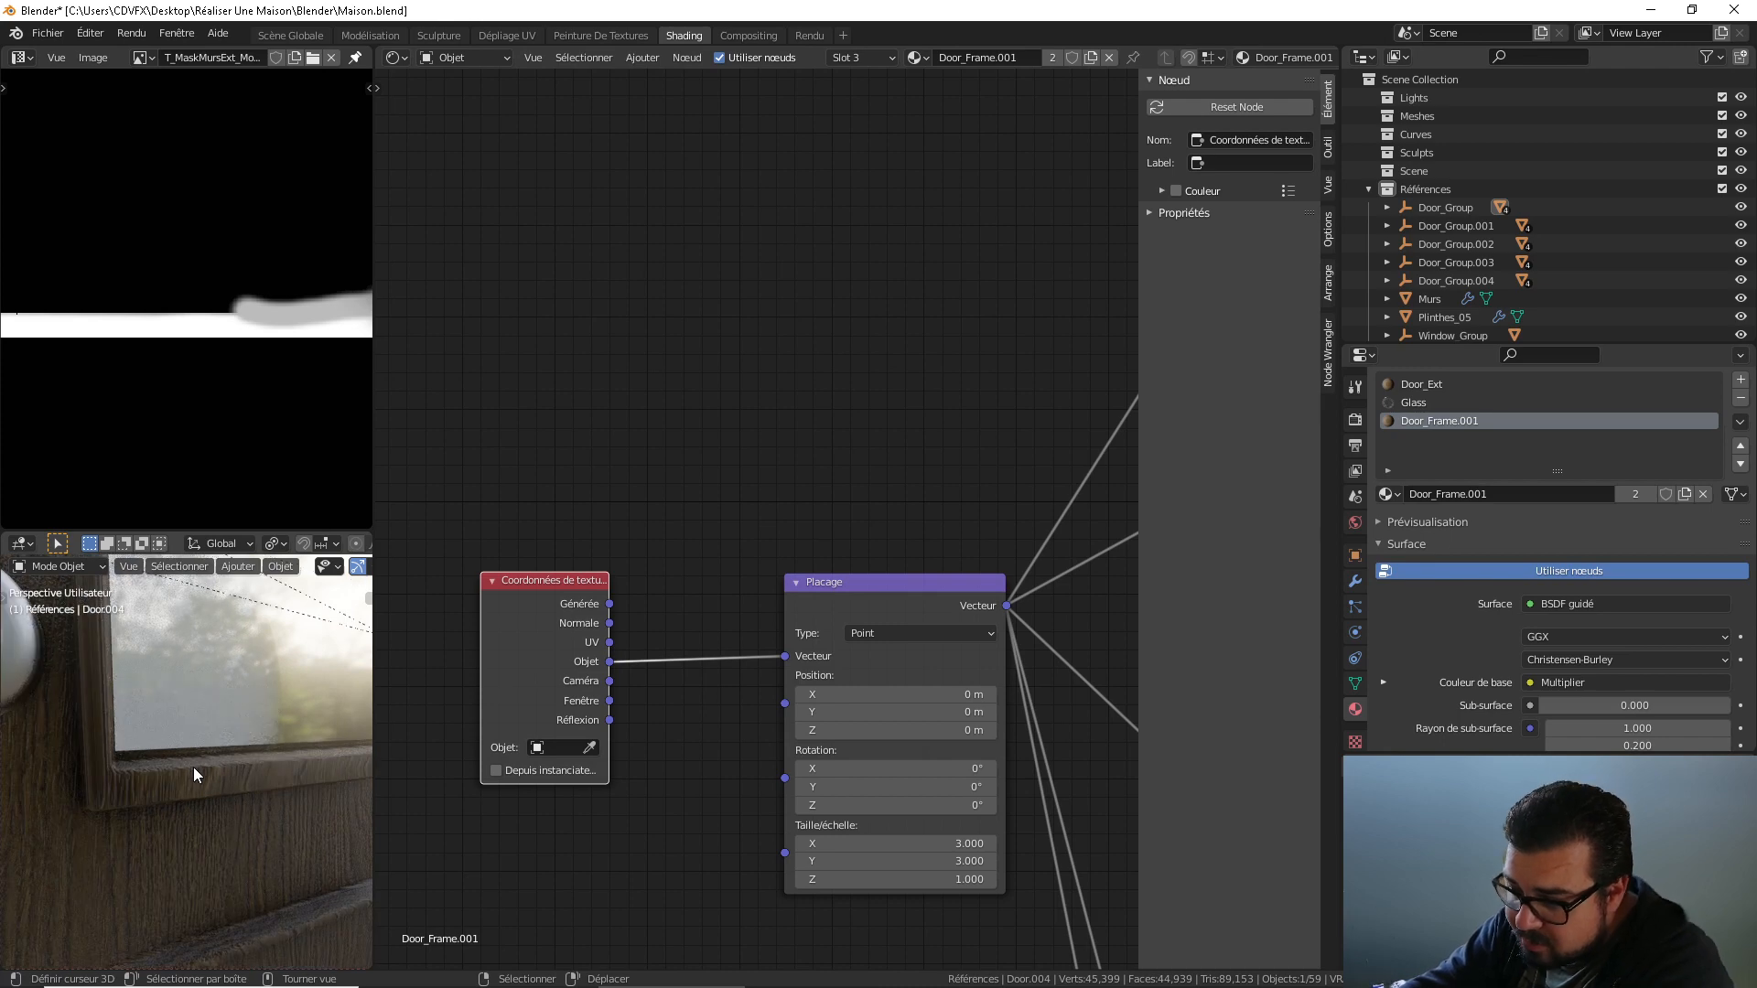
pyautogui.moveTo(194, 767); pyautogui.dragTo(95, 780, button='middle')
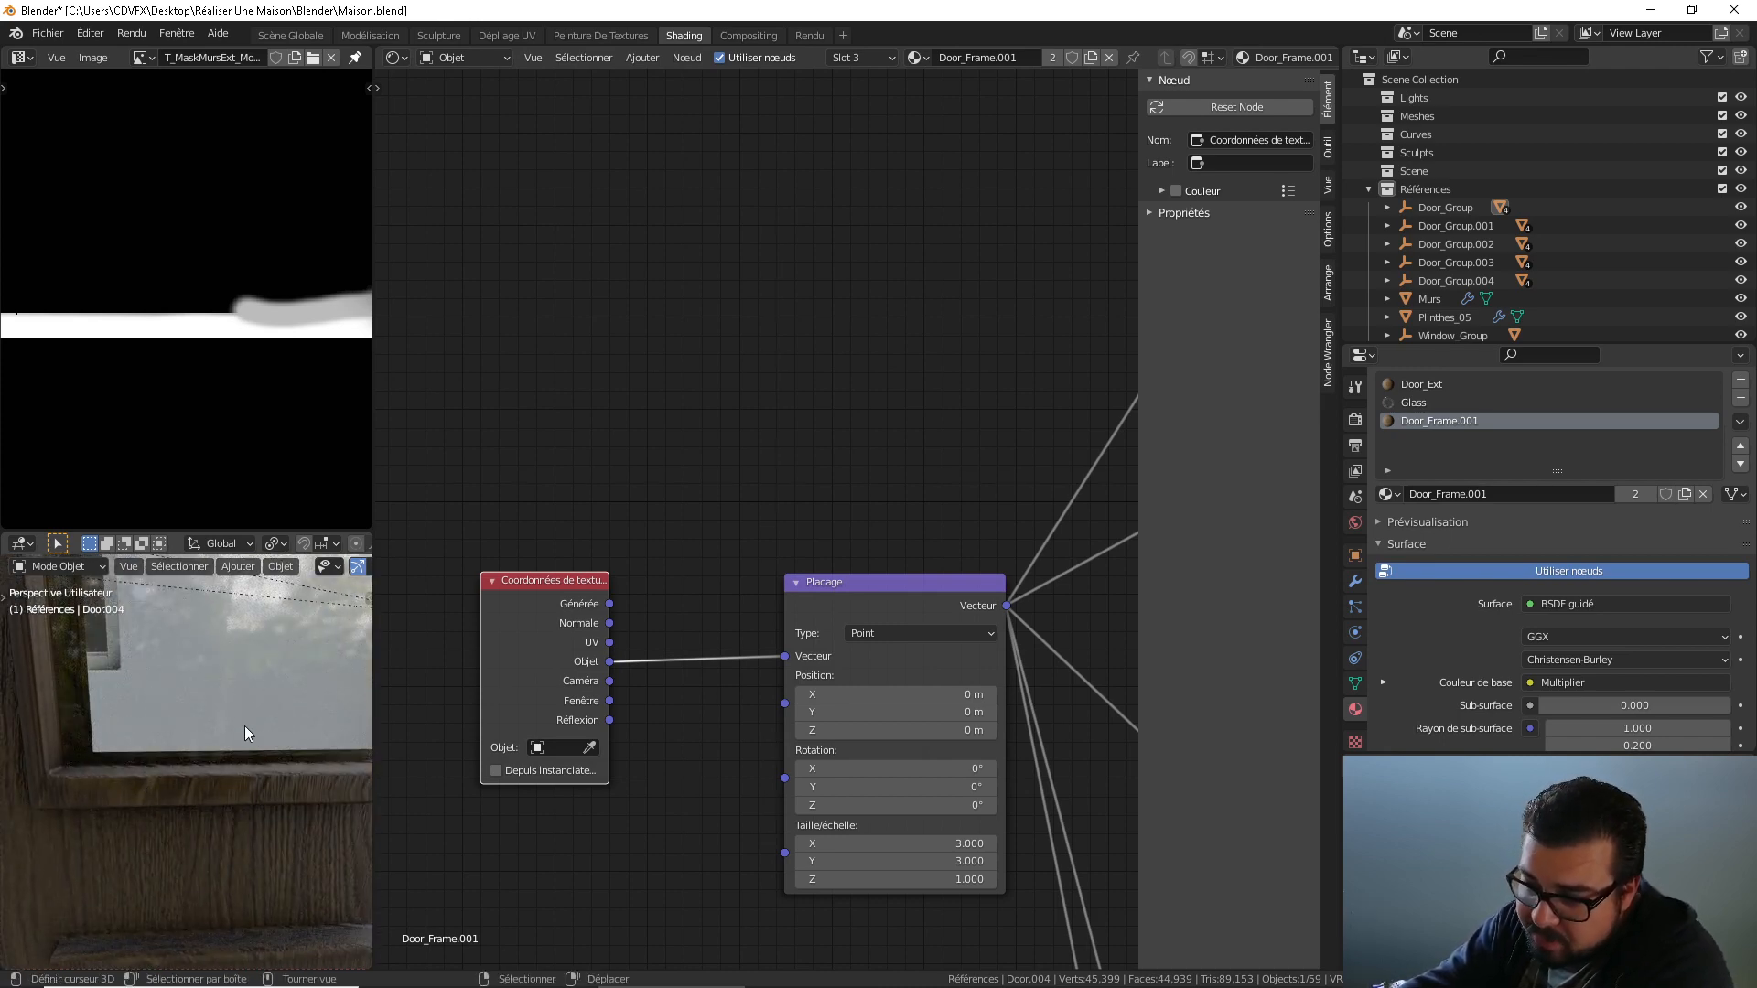
pyautogui.moveTo(245, 727); pyautogui.dragTo(194, 743, button='middle')
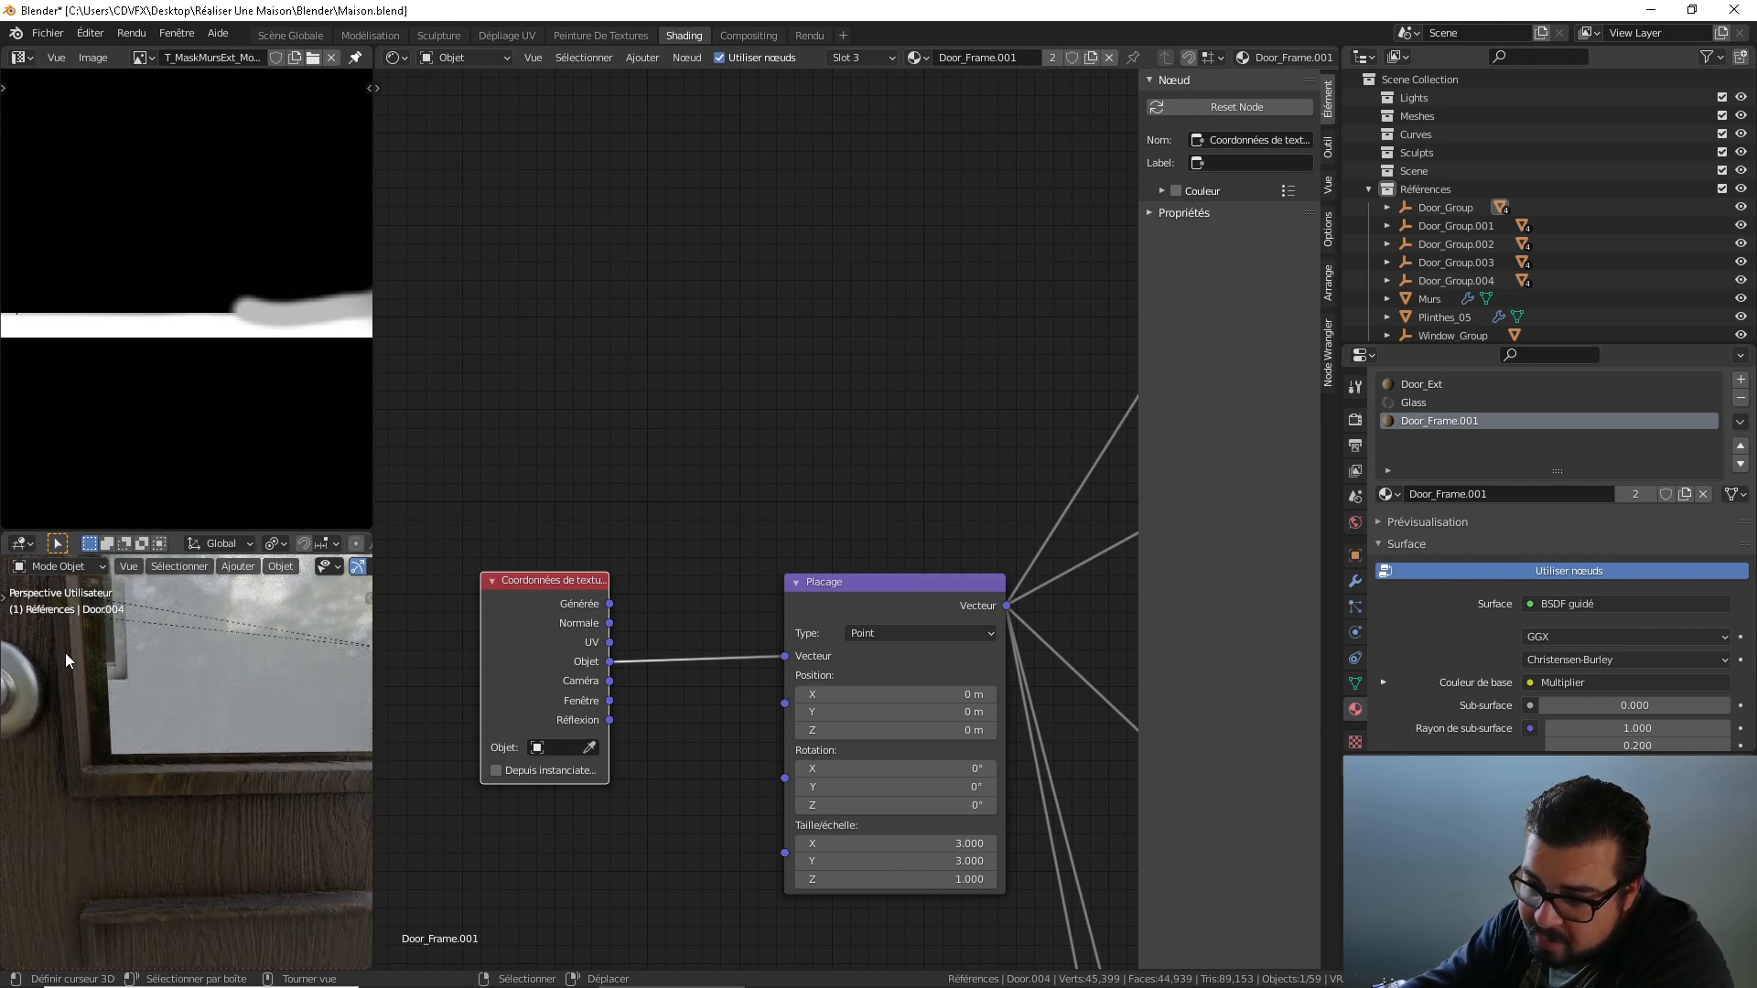
pyautogui.moveTo(224, 702); pyautogui.dragTo(47, 705, button='middle')
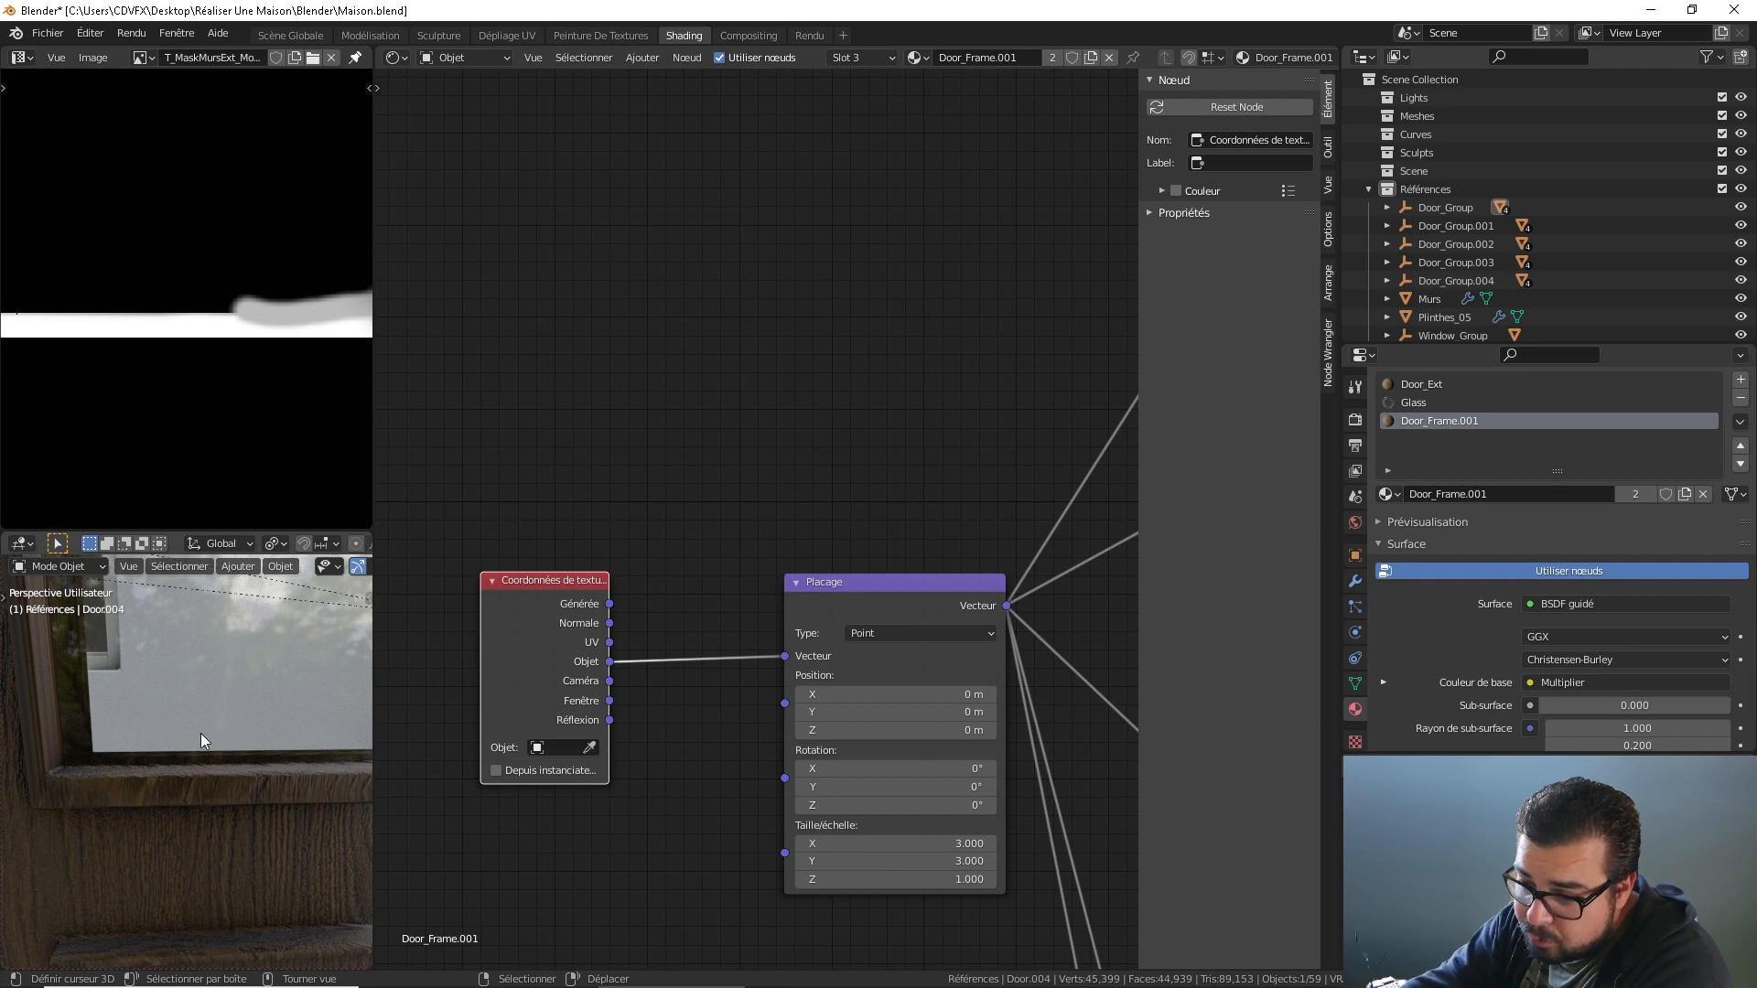
# Set the Mapping node's Z rotation to 90° in the Door_Frame.001 material.
pyautogui.click(961, 804)
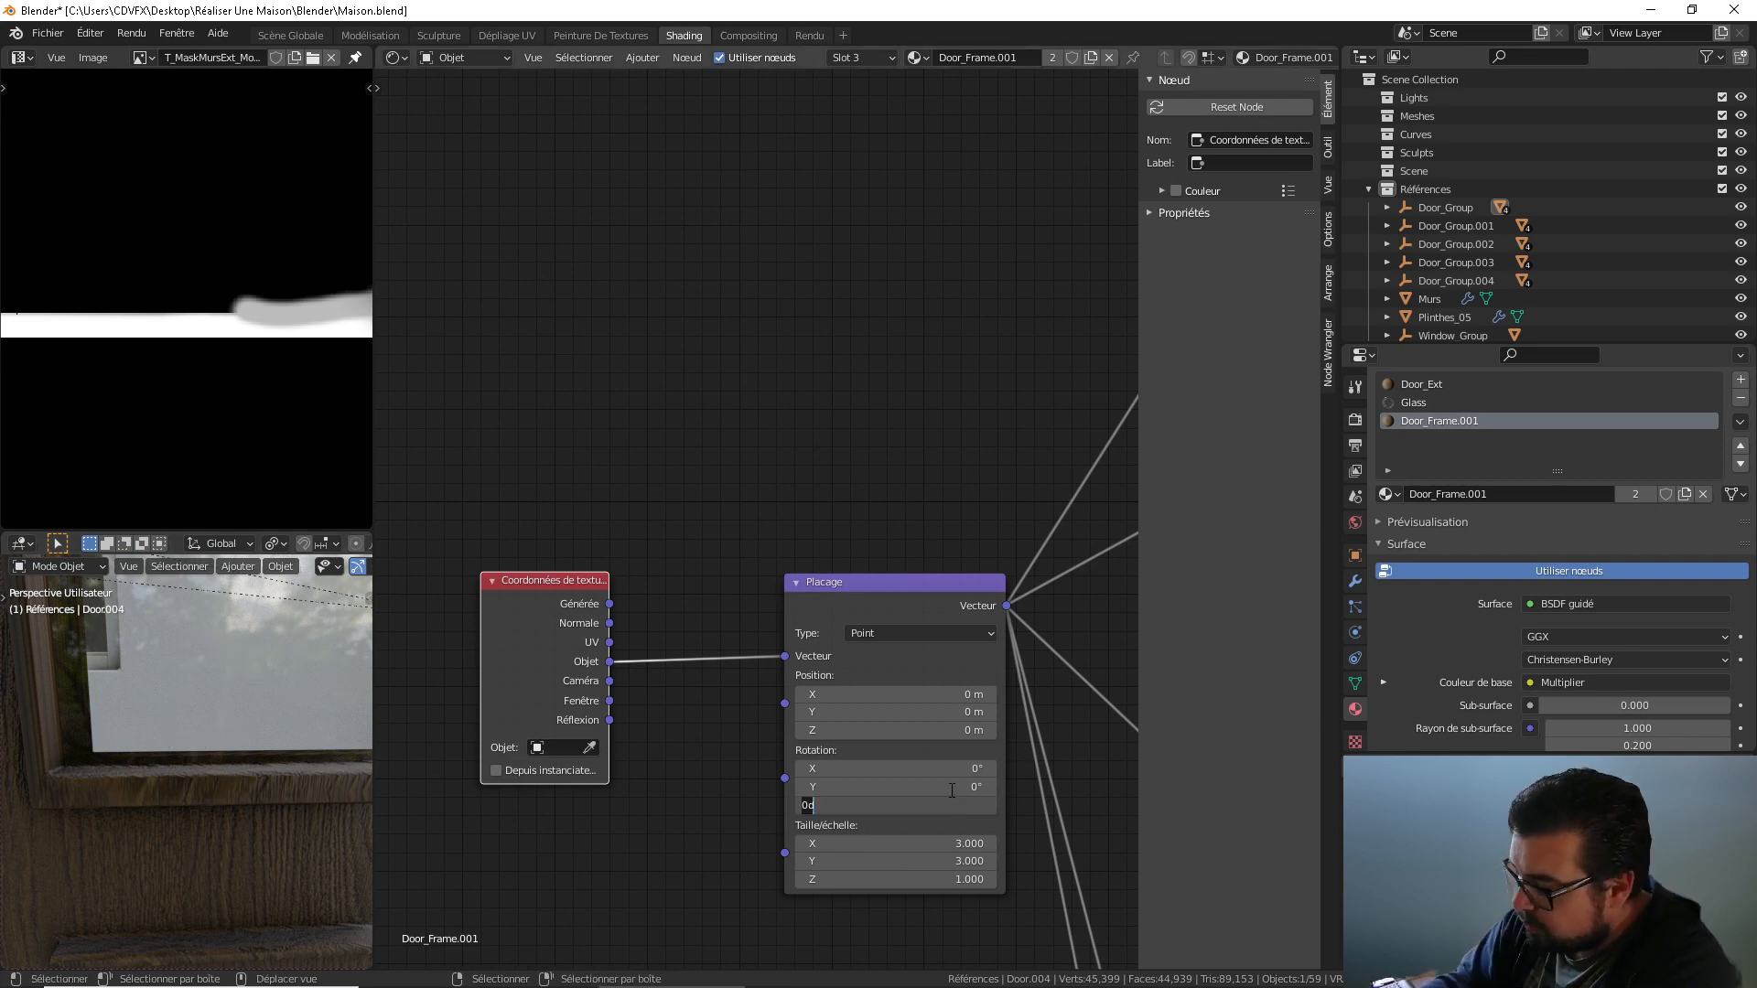
pyautogui.write('90')
pyautogui.press('Return')
pyautogui.scroll(1, 759, 640)
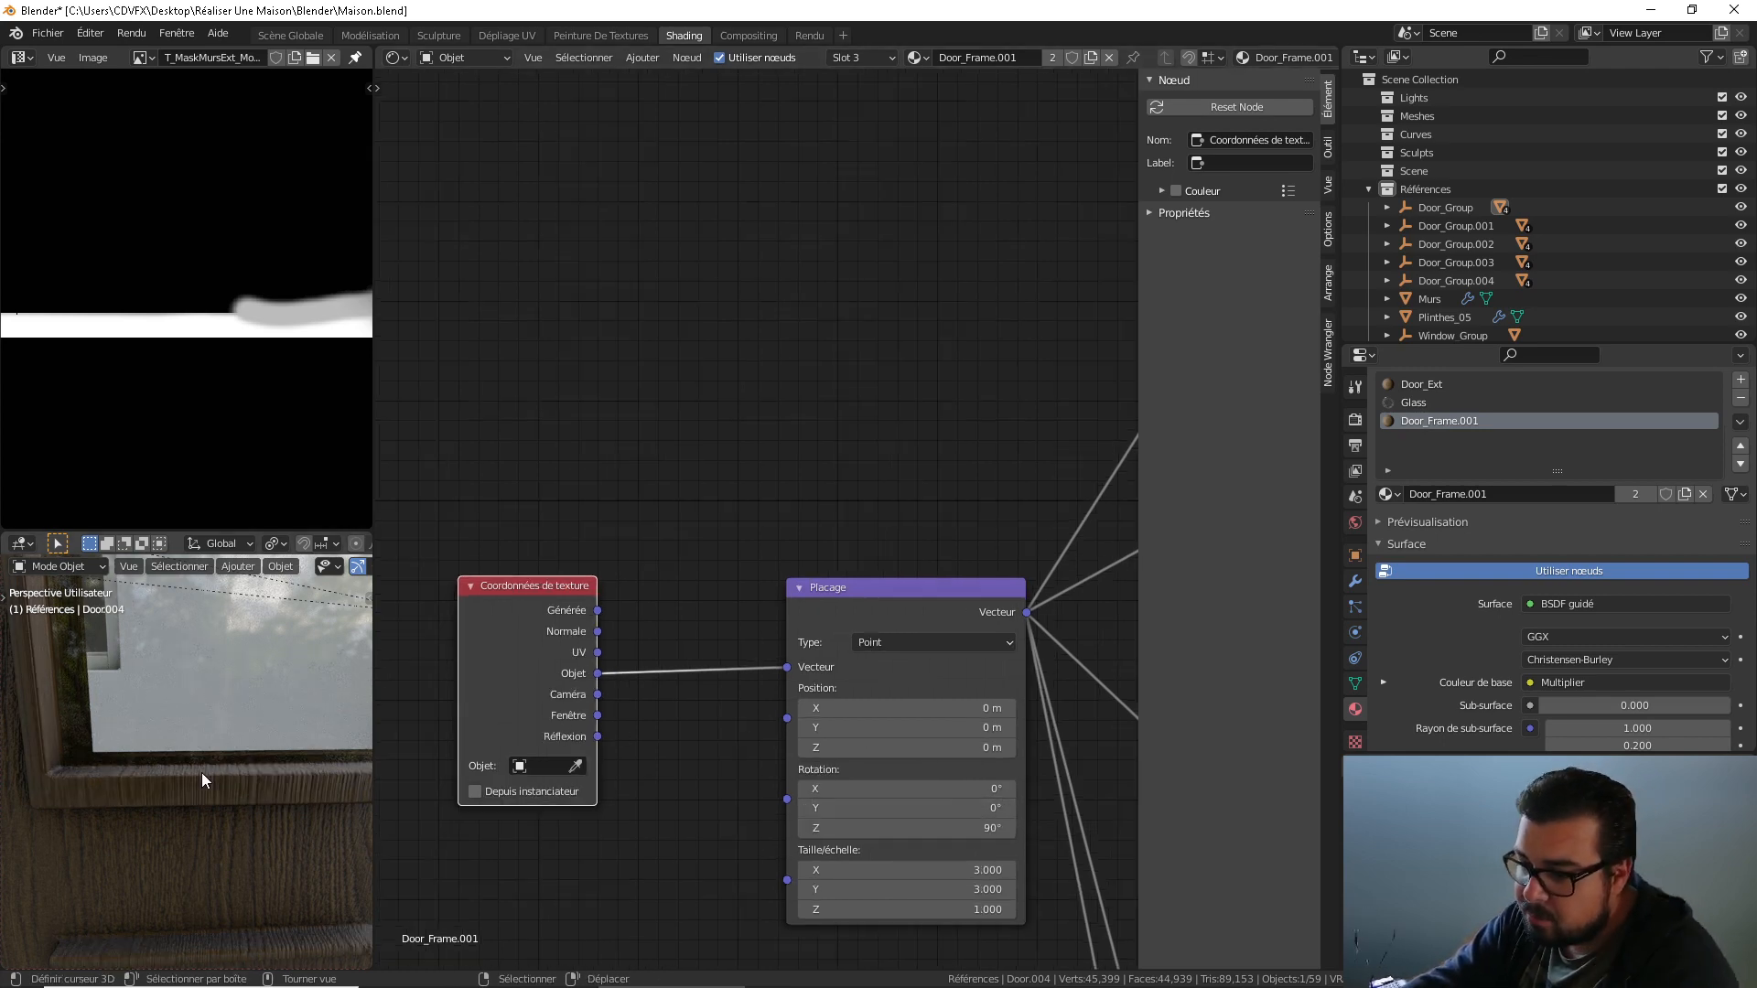
pyautogui.moveTo(201, 772); pyautogui.dragTo(59, 772, button='middle')
pyautogui.scroll(-7, 113, 753)
pyautogui.scroll(-3, 59, 772)
pyautogui.moveTo(1013, 833); pyautogui.dragTo(941, 798, button='middle')
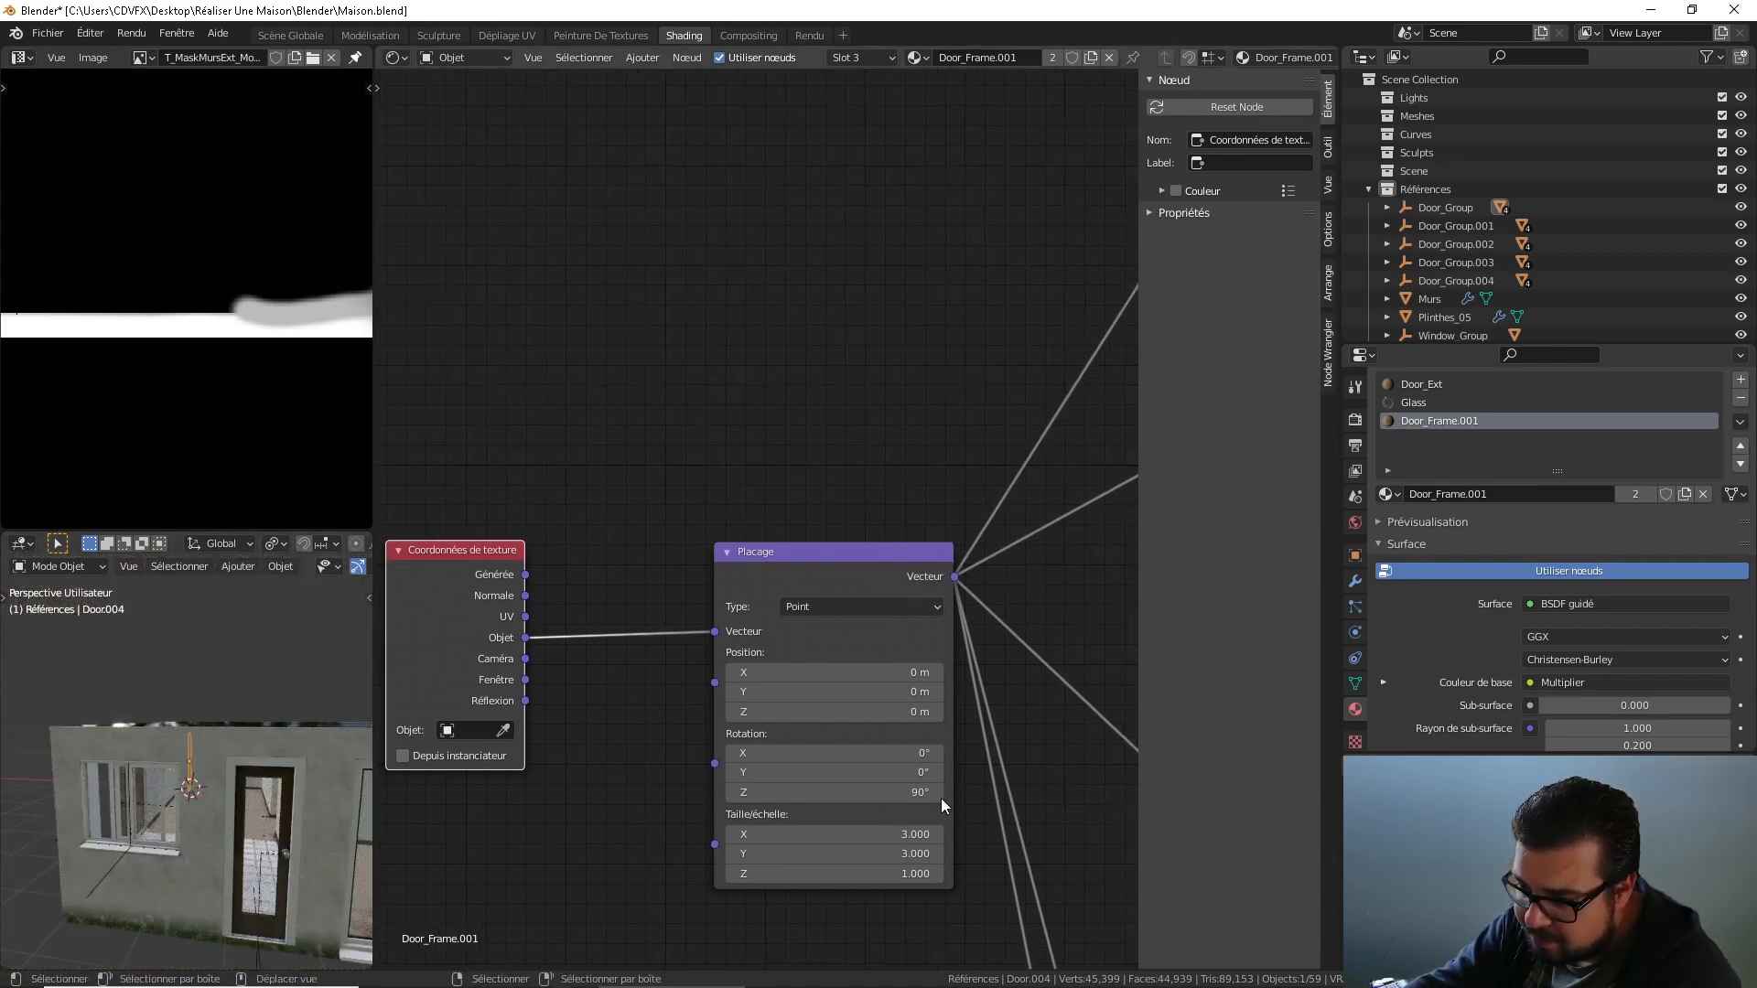
# Isolate the other glazed exterior door, Door.003, in local view and start editing its mesh.
pyautogui.scroll(6, 143, 788)
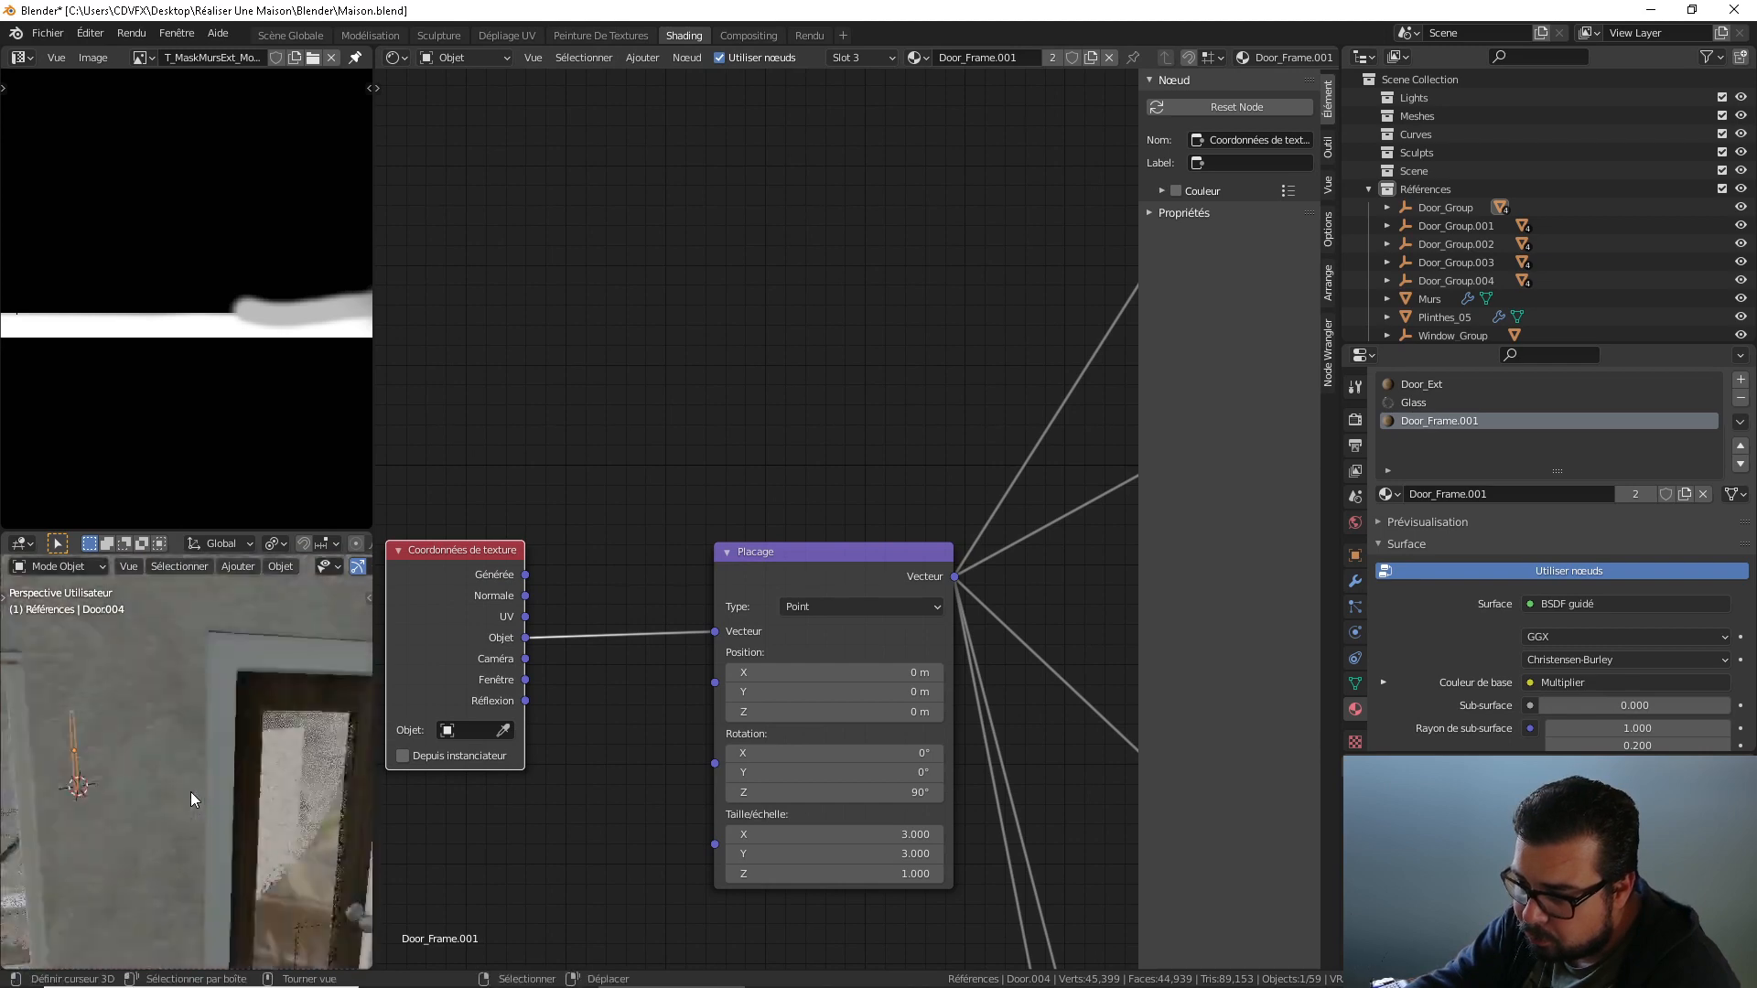
pyautogui.scroll(-4, 190, 792)
pyautogui.click(227, 760)
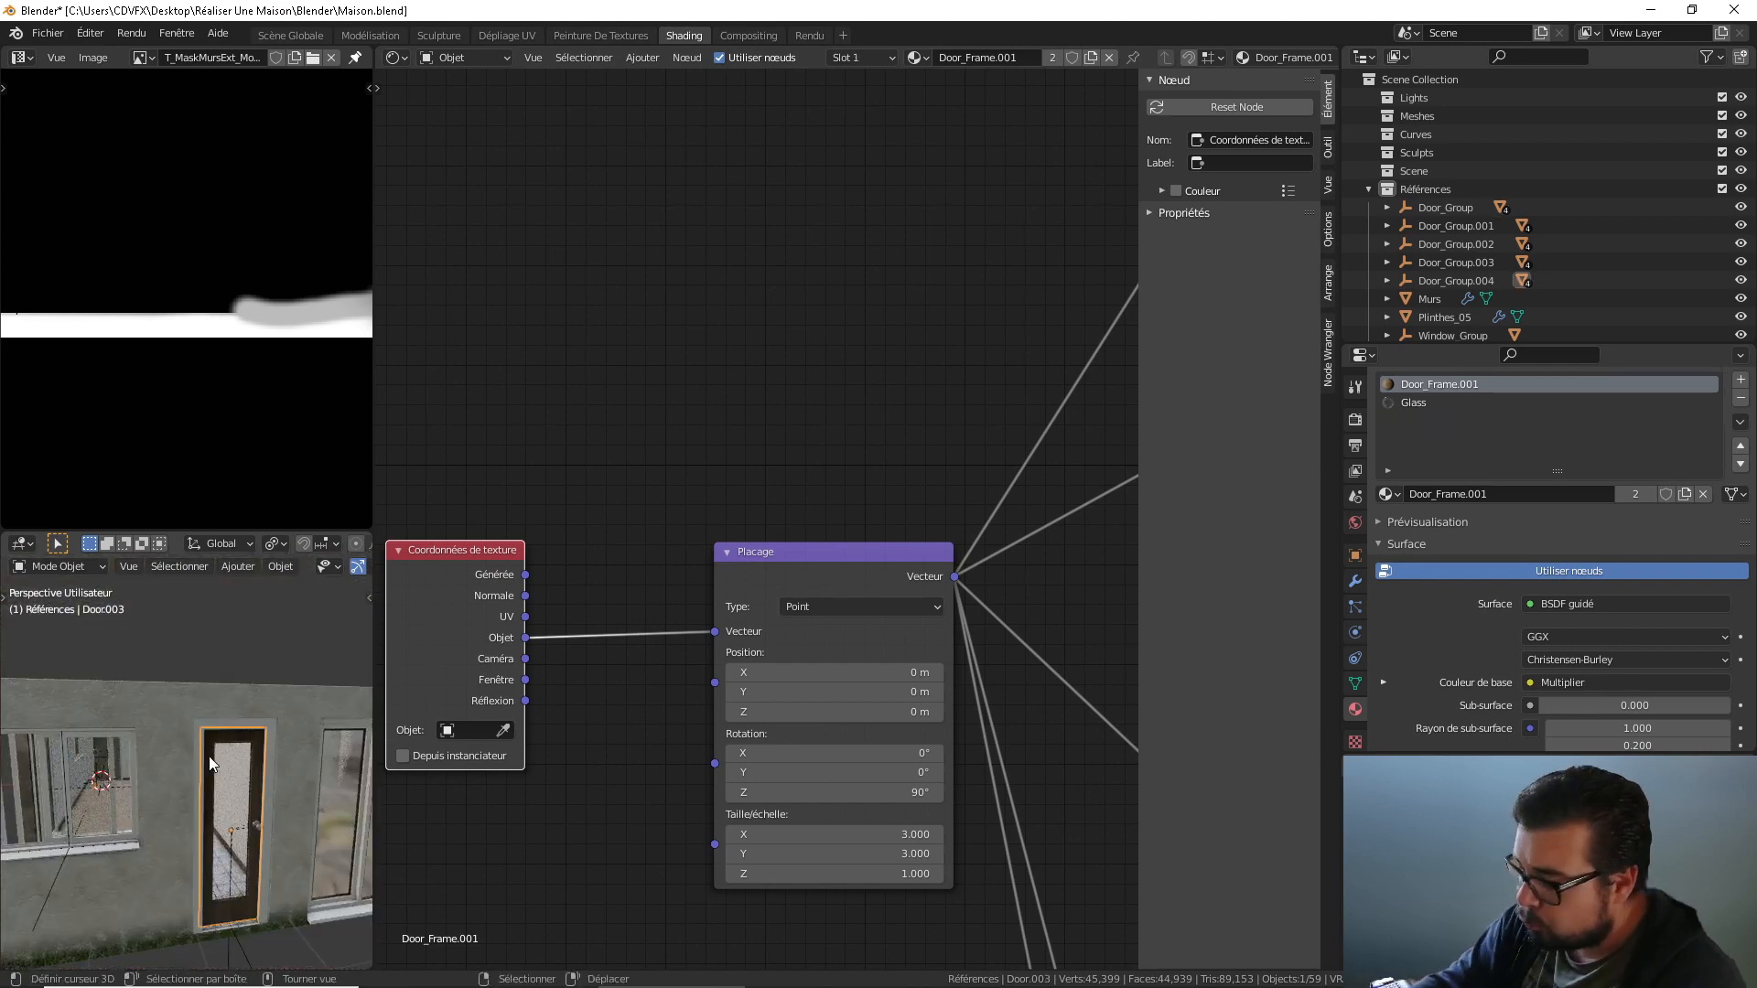
pyautogui.press('KP_Divide')
pyautogui.scroll(3, 227, 761)
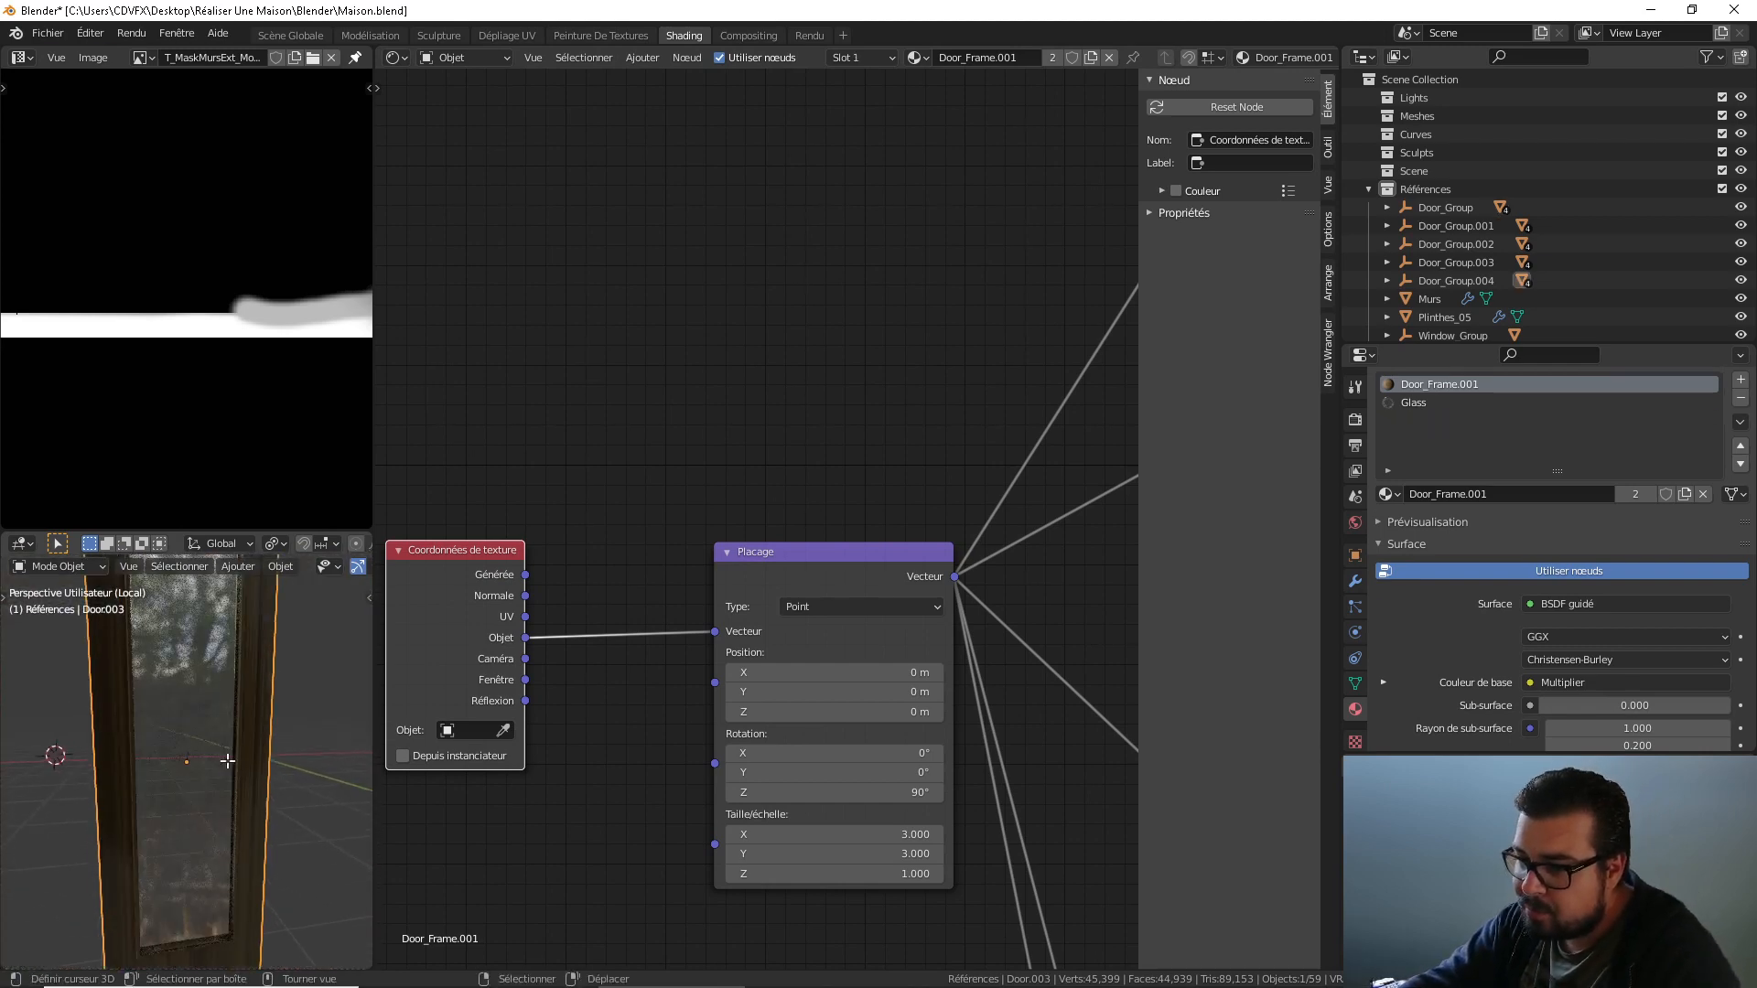
pyautogui.press('Tab')
pyautogui.keyDown('shift'); pyautogui.moveTo(227, 760); pyautogui.dragTo(277, 956, button='middle'); pyautogui.keyUp('shift')
pyautogui.scroll(-1, 243, 793)
# Select the molding faces around Door.003's glass by growing the selection from the pane, leaving the glass faces out.
pyautogui.press('a')
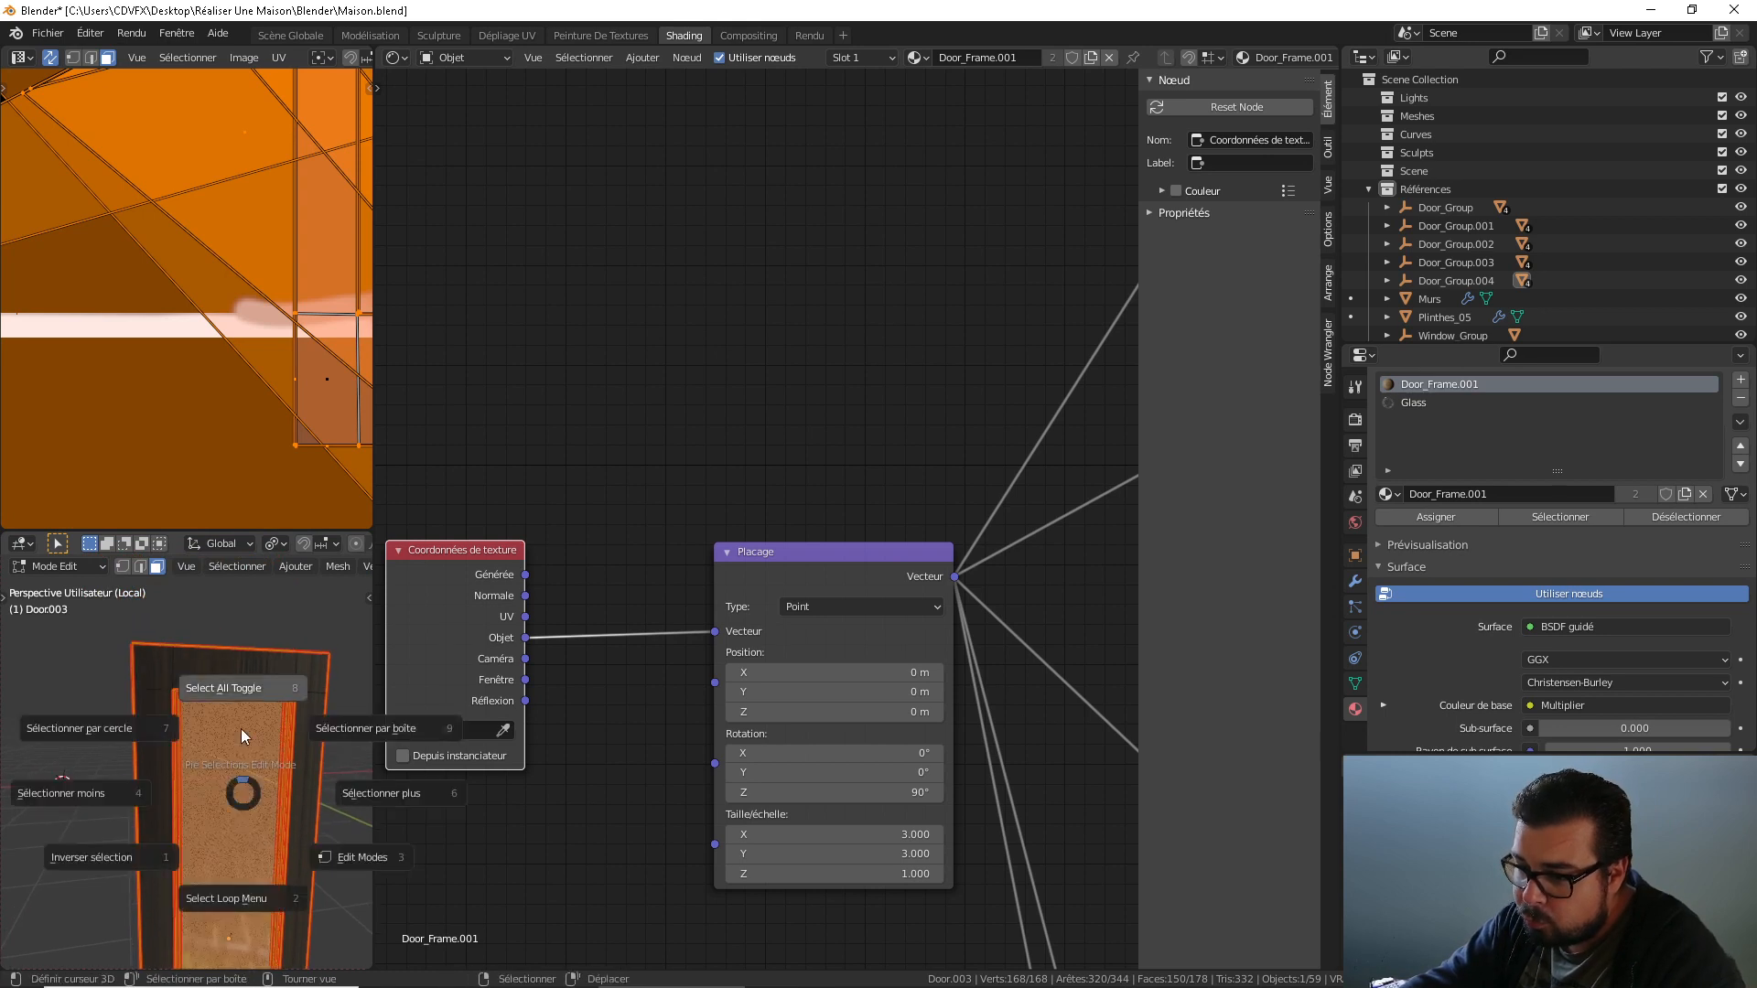
pyautogui.click(246, 734)
pyautogui.click(247, 763)
pyautogui.moveTo(247, 763); pyautogui.dragTo(184, 760, button='middle')
pyautogui.press('ctrl+KP_Add')
pyautogui.press('ctrl+KP_Add')
pyautogui.press('ctrl+KP_Add')
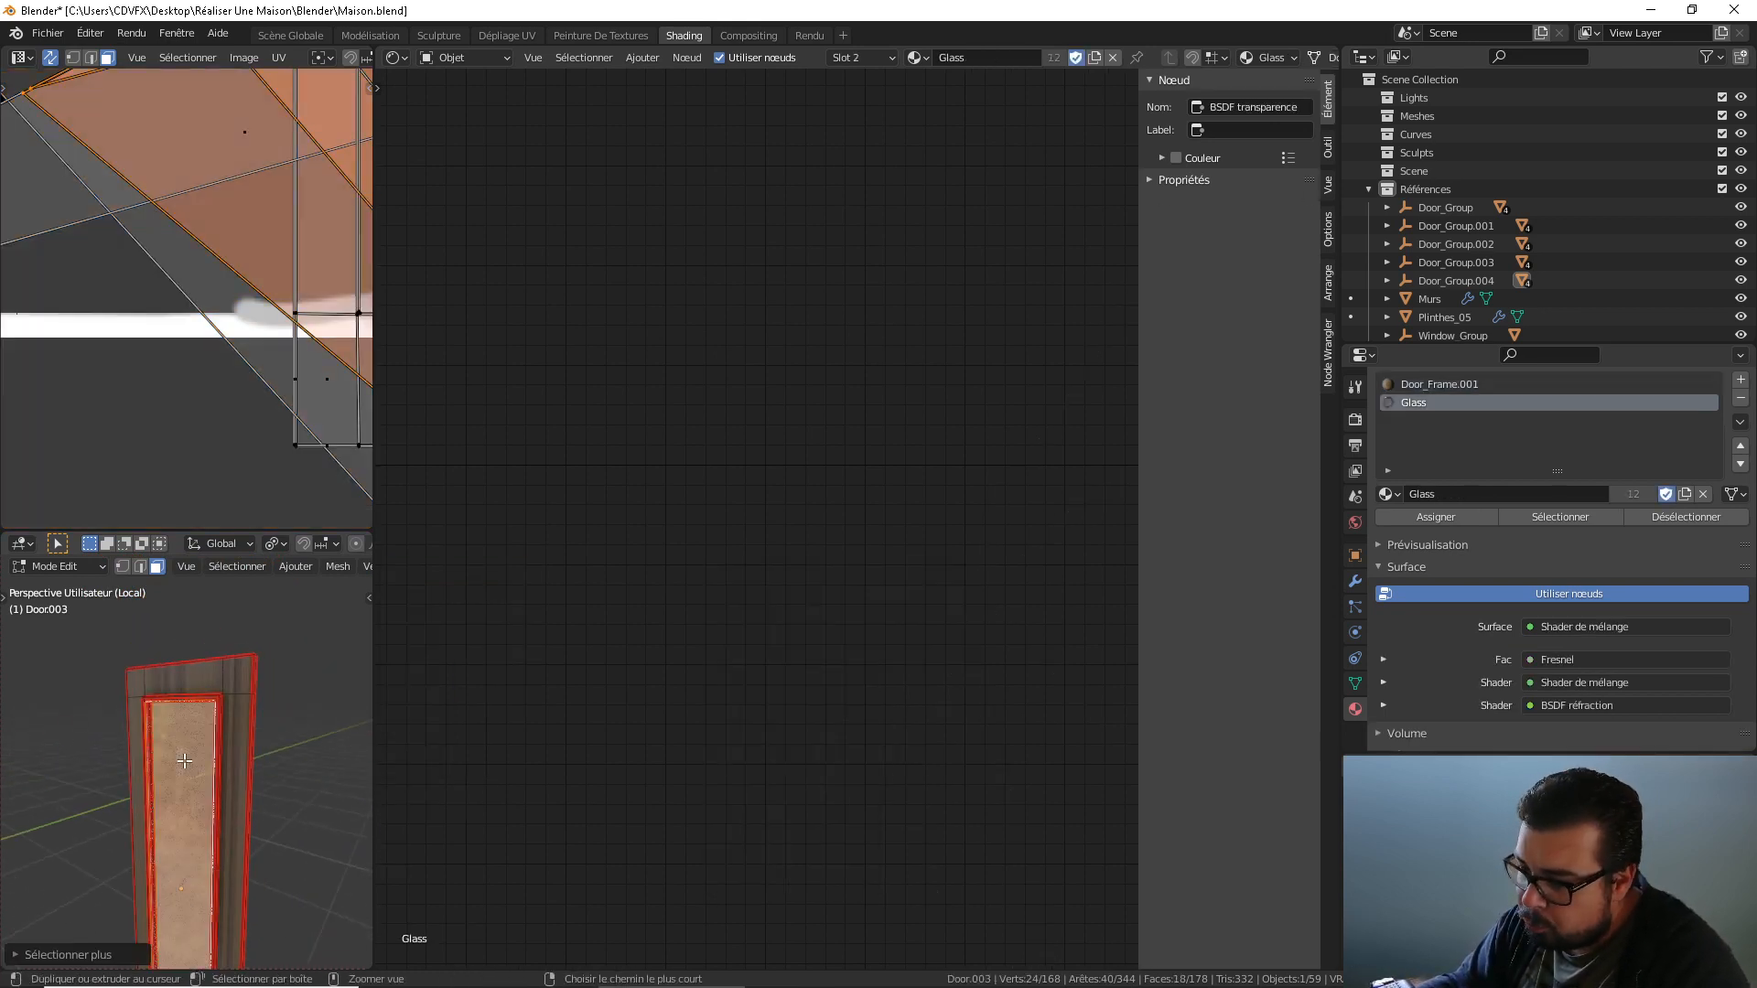
pyautogui.press('ctrl+KP_Add')
pyautogui.press('ctrl+KP_Add')
pyautogui.press('ctrl+KP_Add')
pyautogui.press('ctrl+KP_Add')
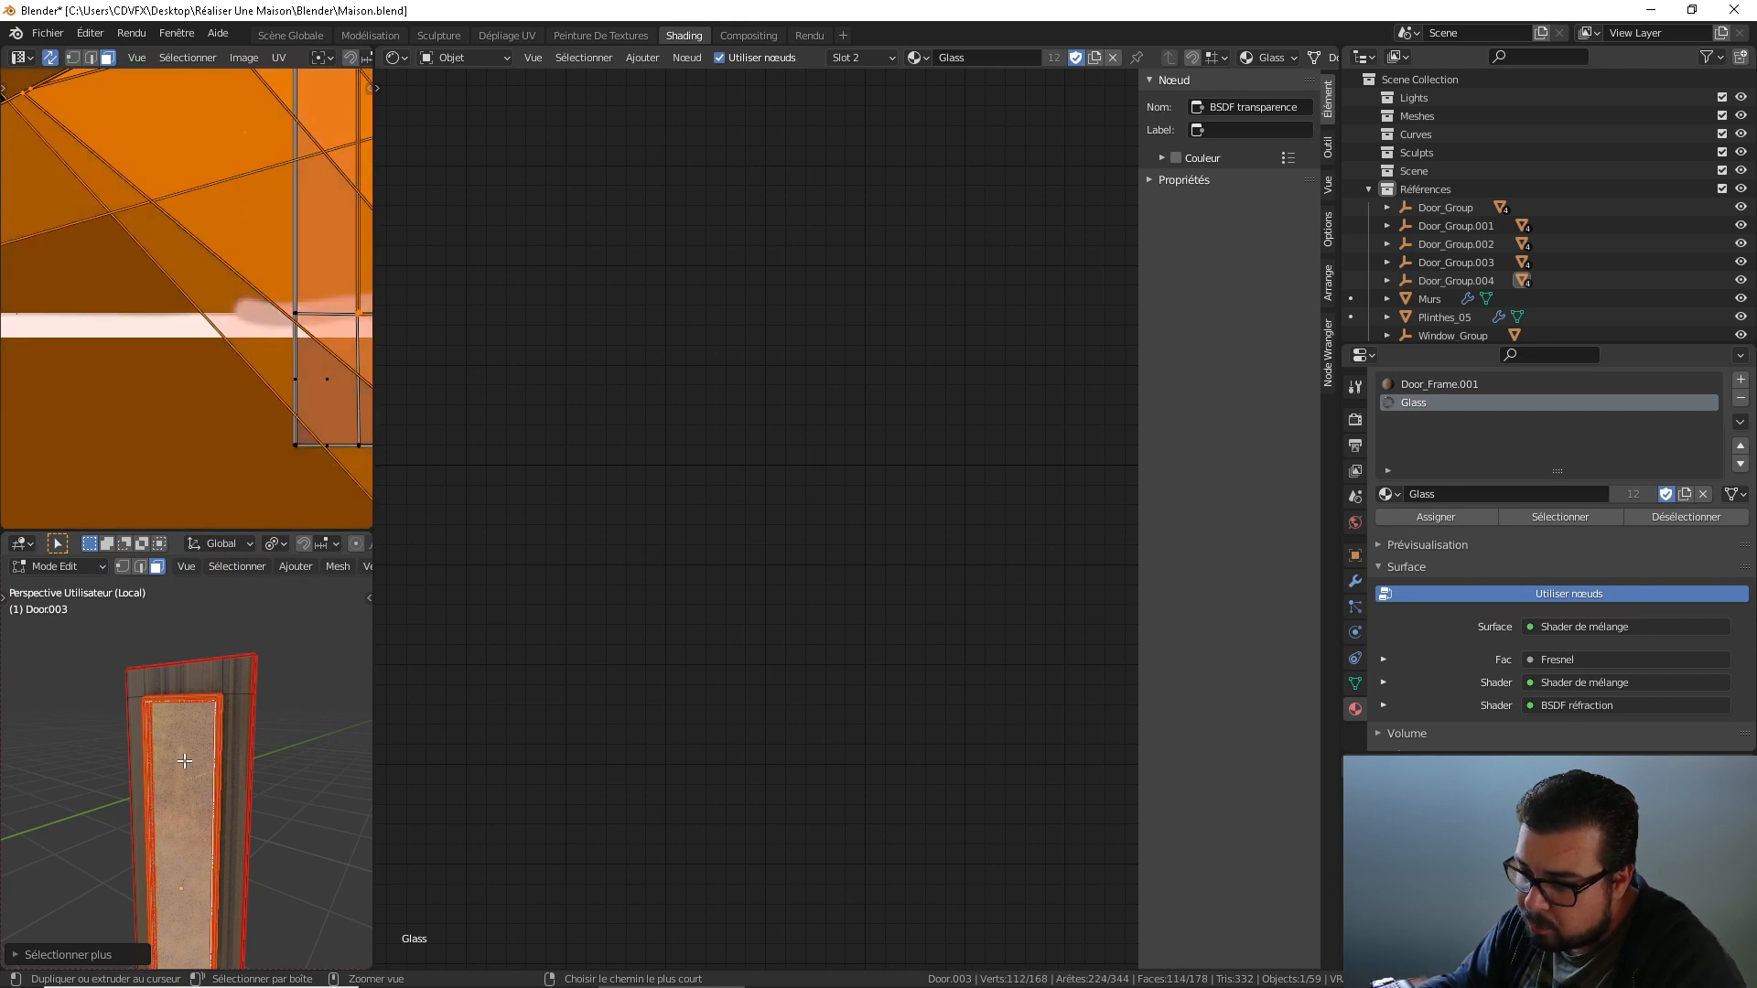
pyautogui.press('ctrl+KP_Subtract')
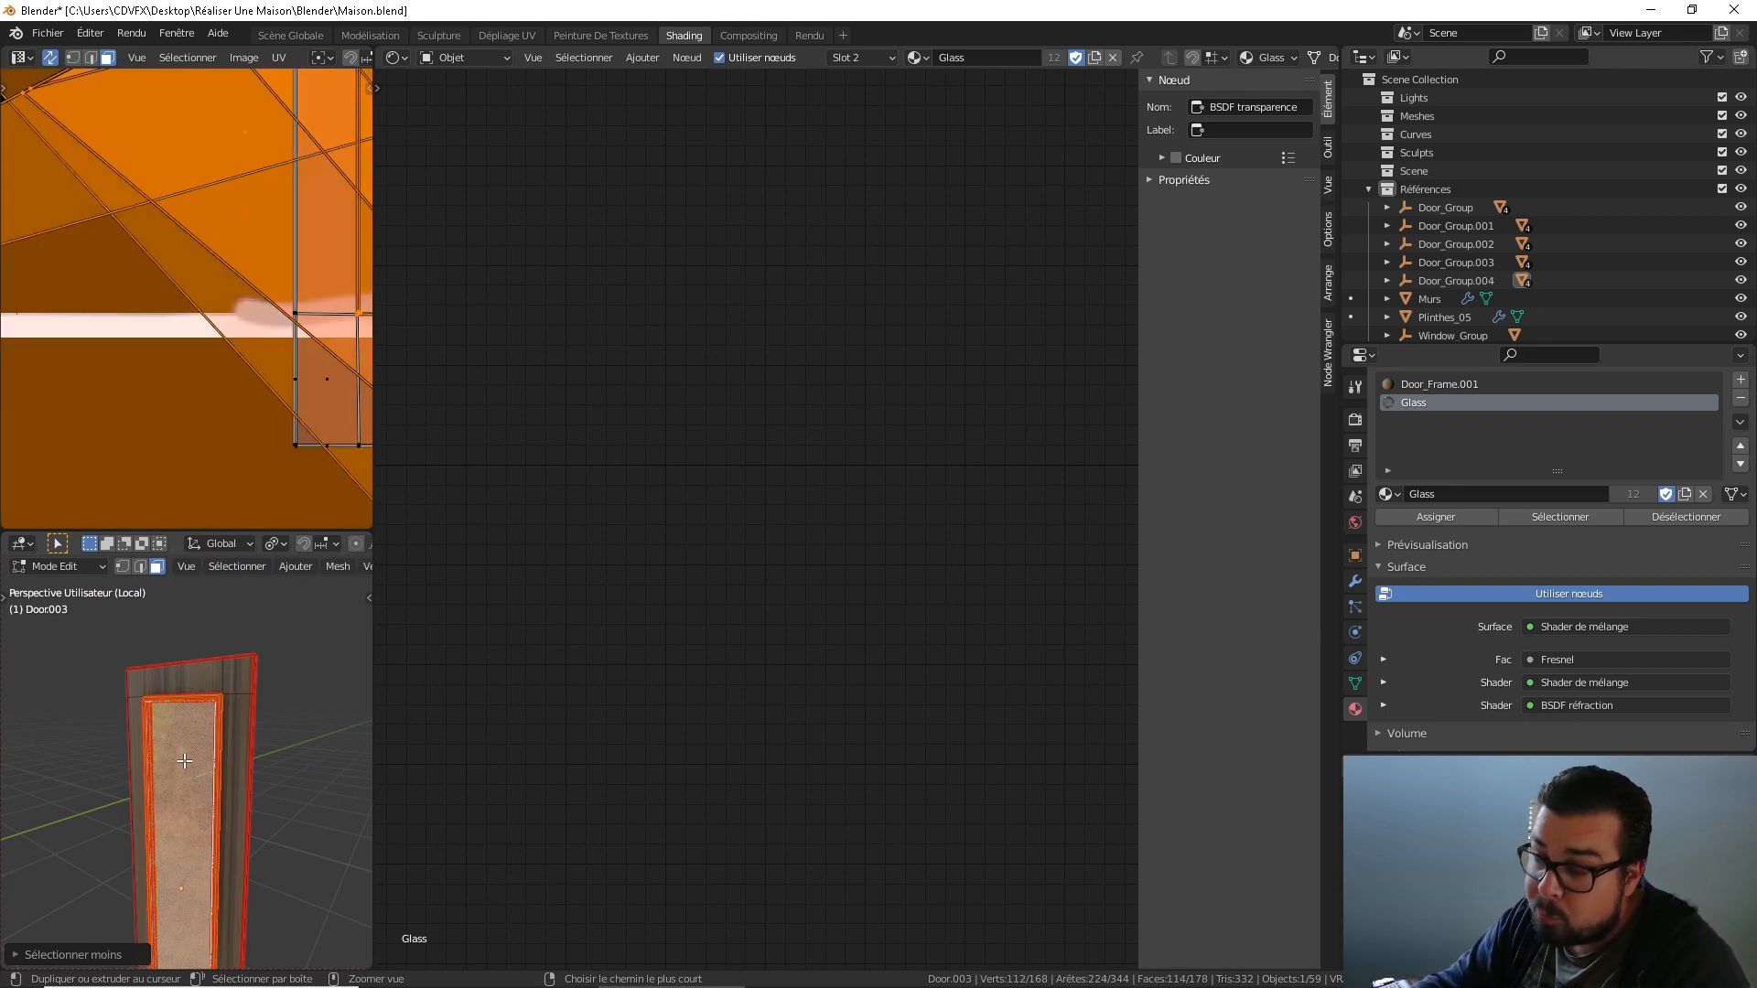
pyautogui.moveTo(184, 760); pyautogui.dragTo(235, 761, button='middle')
pyautogui.scroll(4, 224, 748)
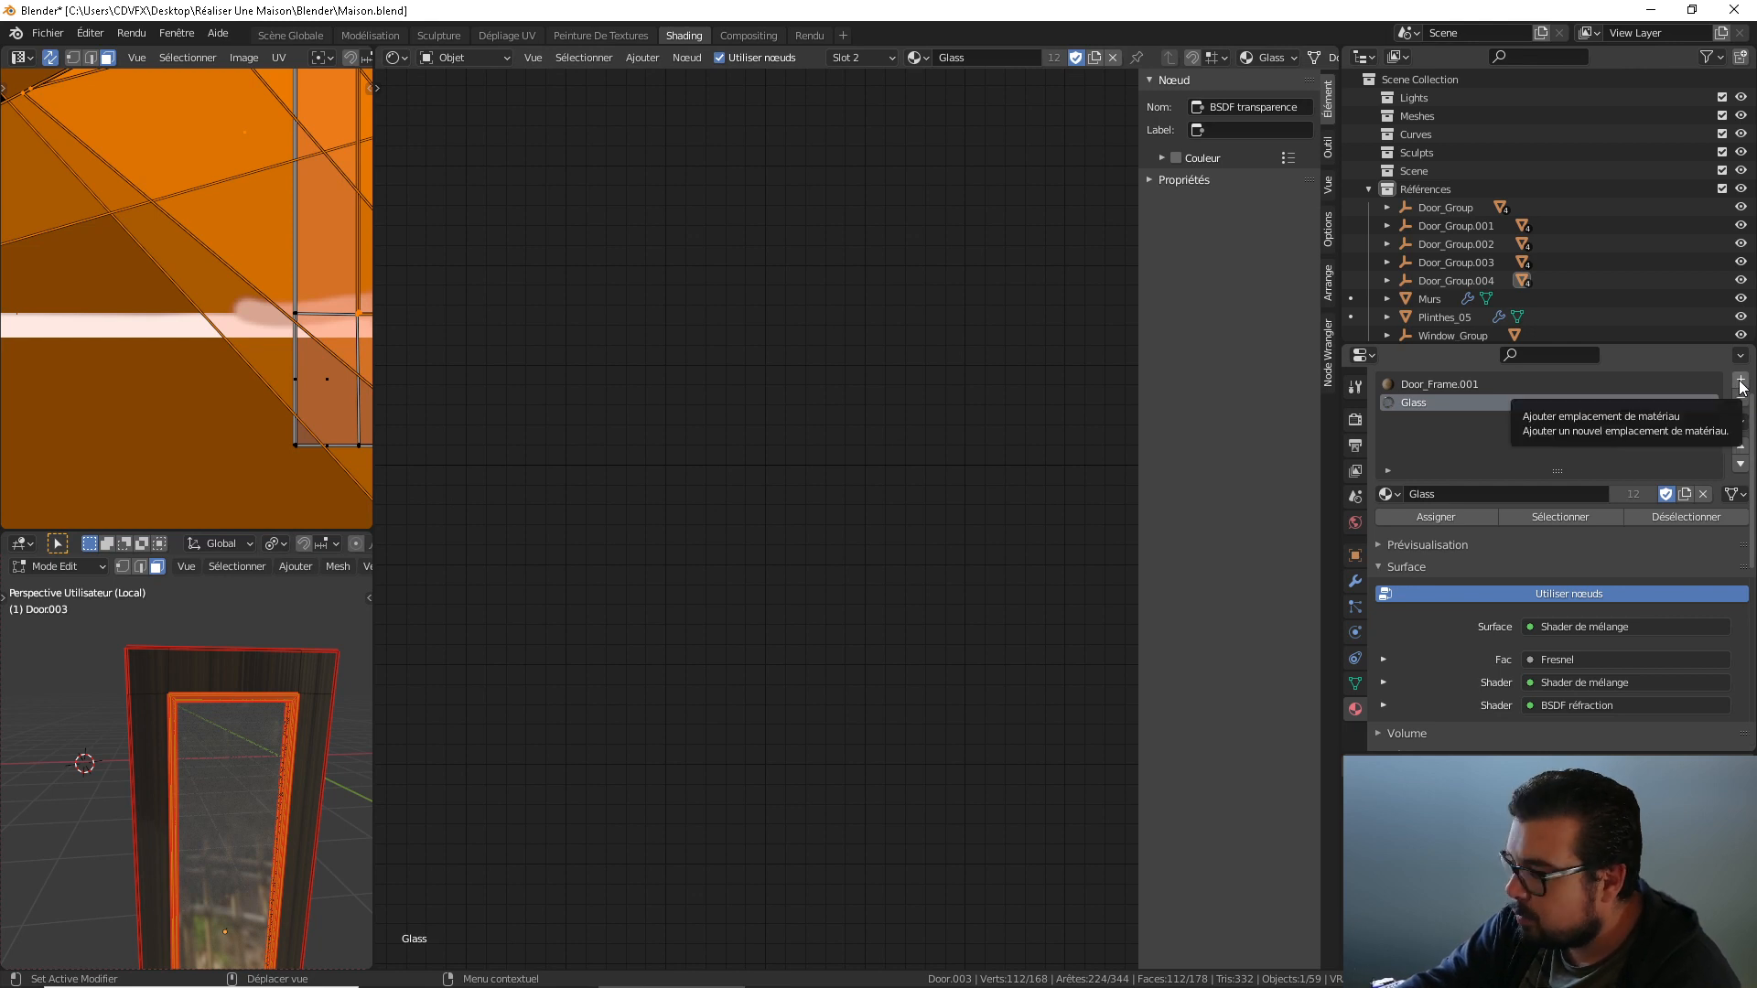
# Assign Door_Frame.001 to the selected moldings of Door.003 and add a third material slot using Door_Ext.
pyautogui.click(1445, 383)
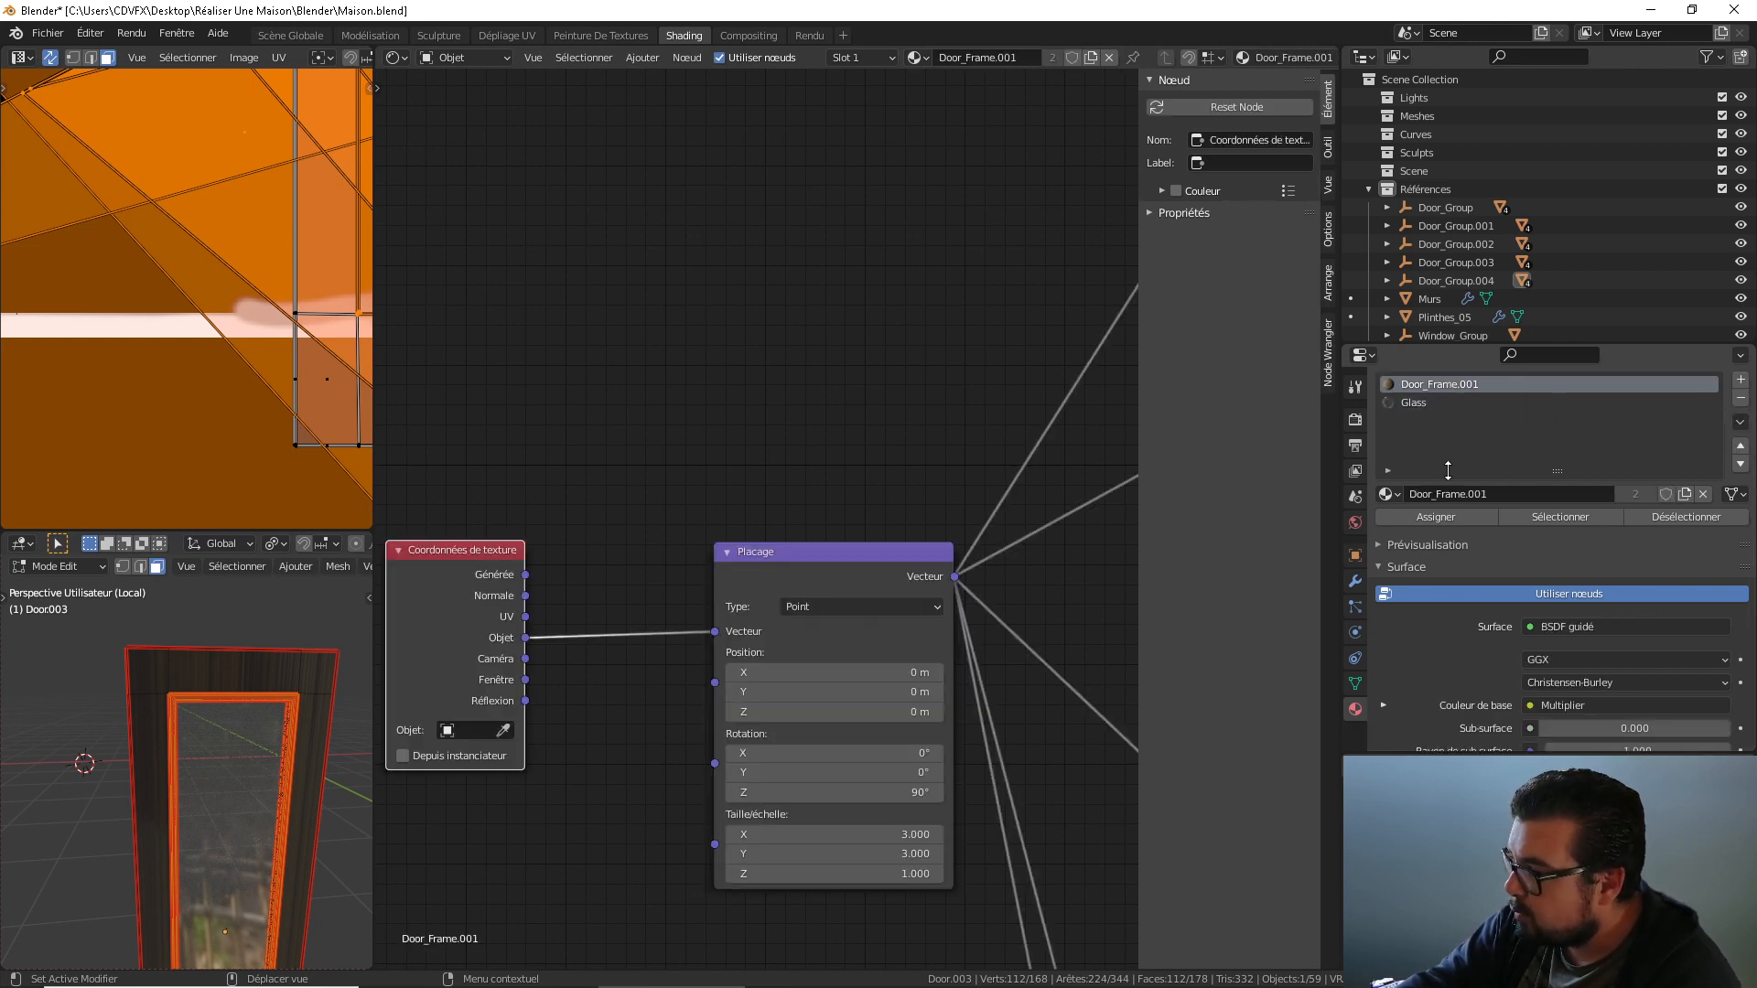
pyautogui.click(1441, 518)
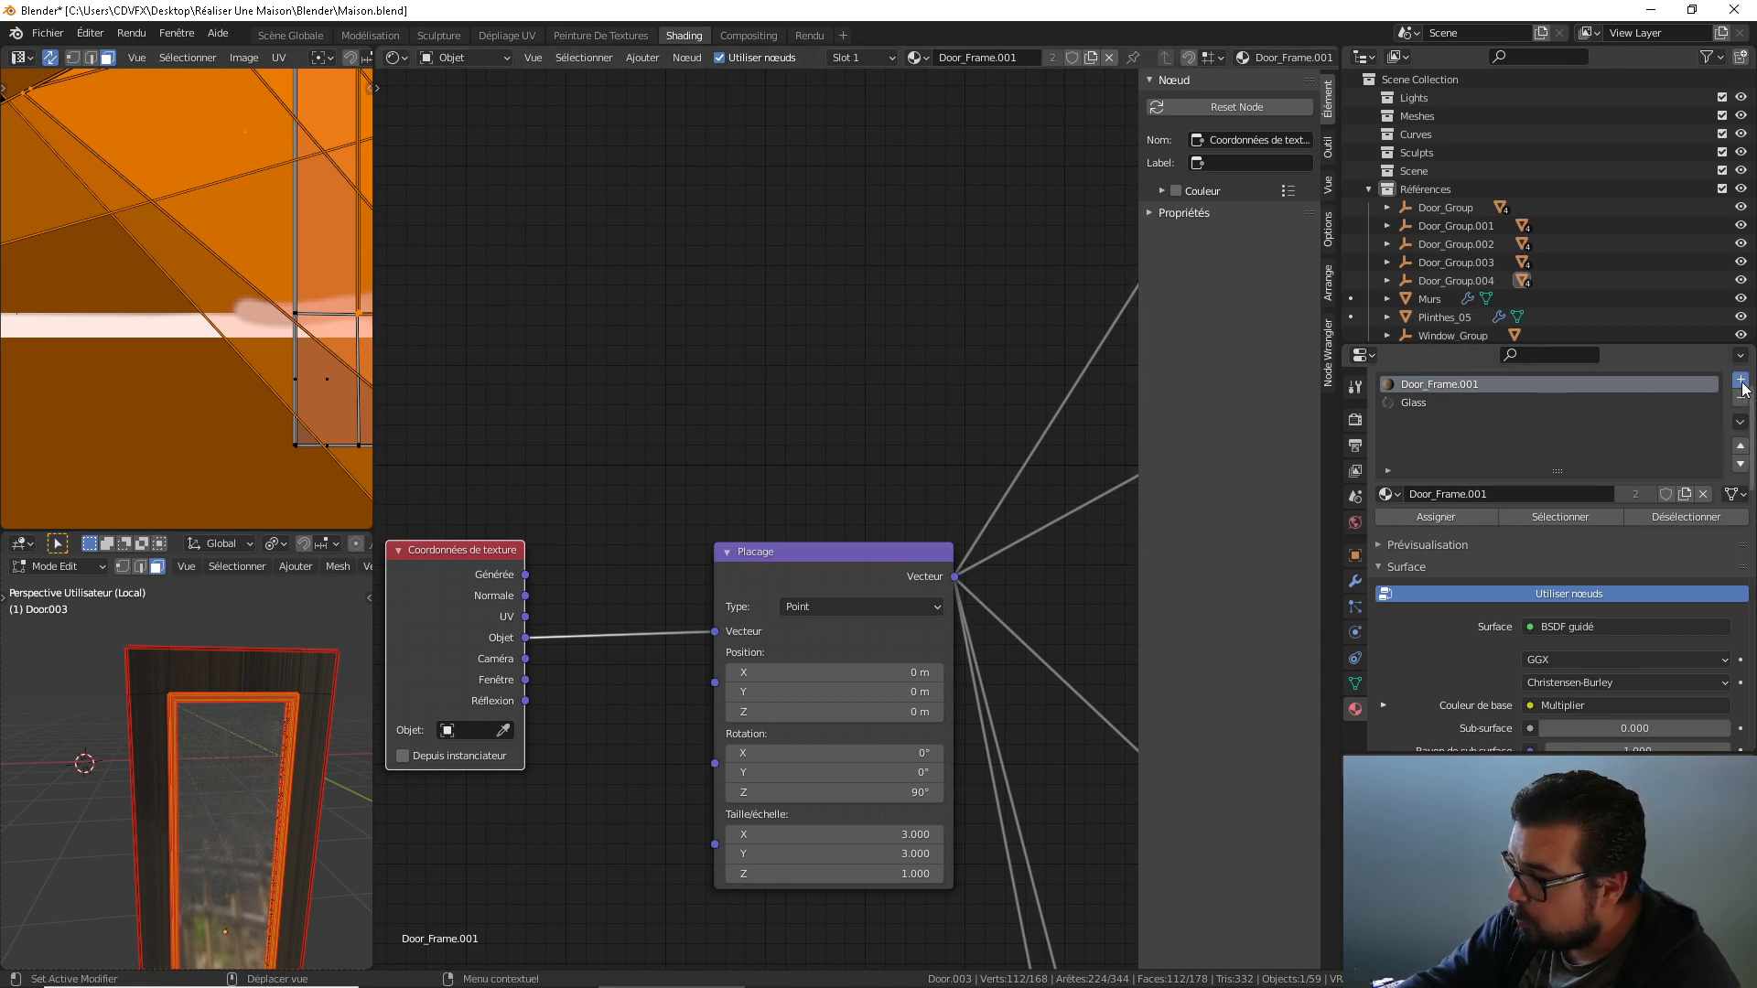
pyautogui.click(1741, 379)
pyautogui.click(1388, 530)
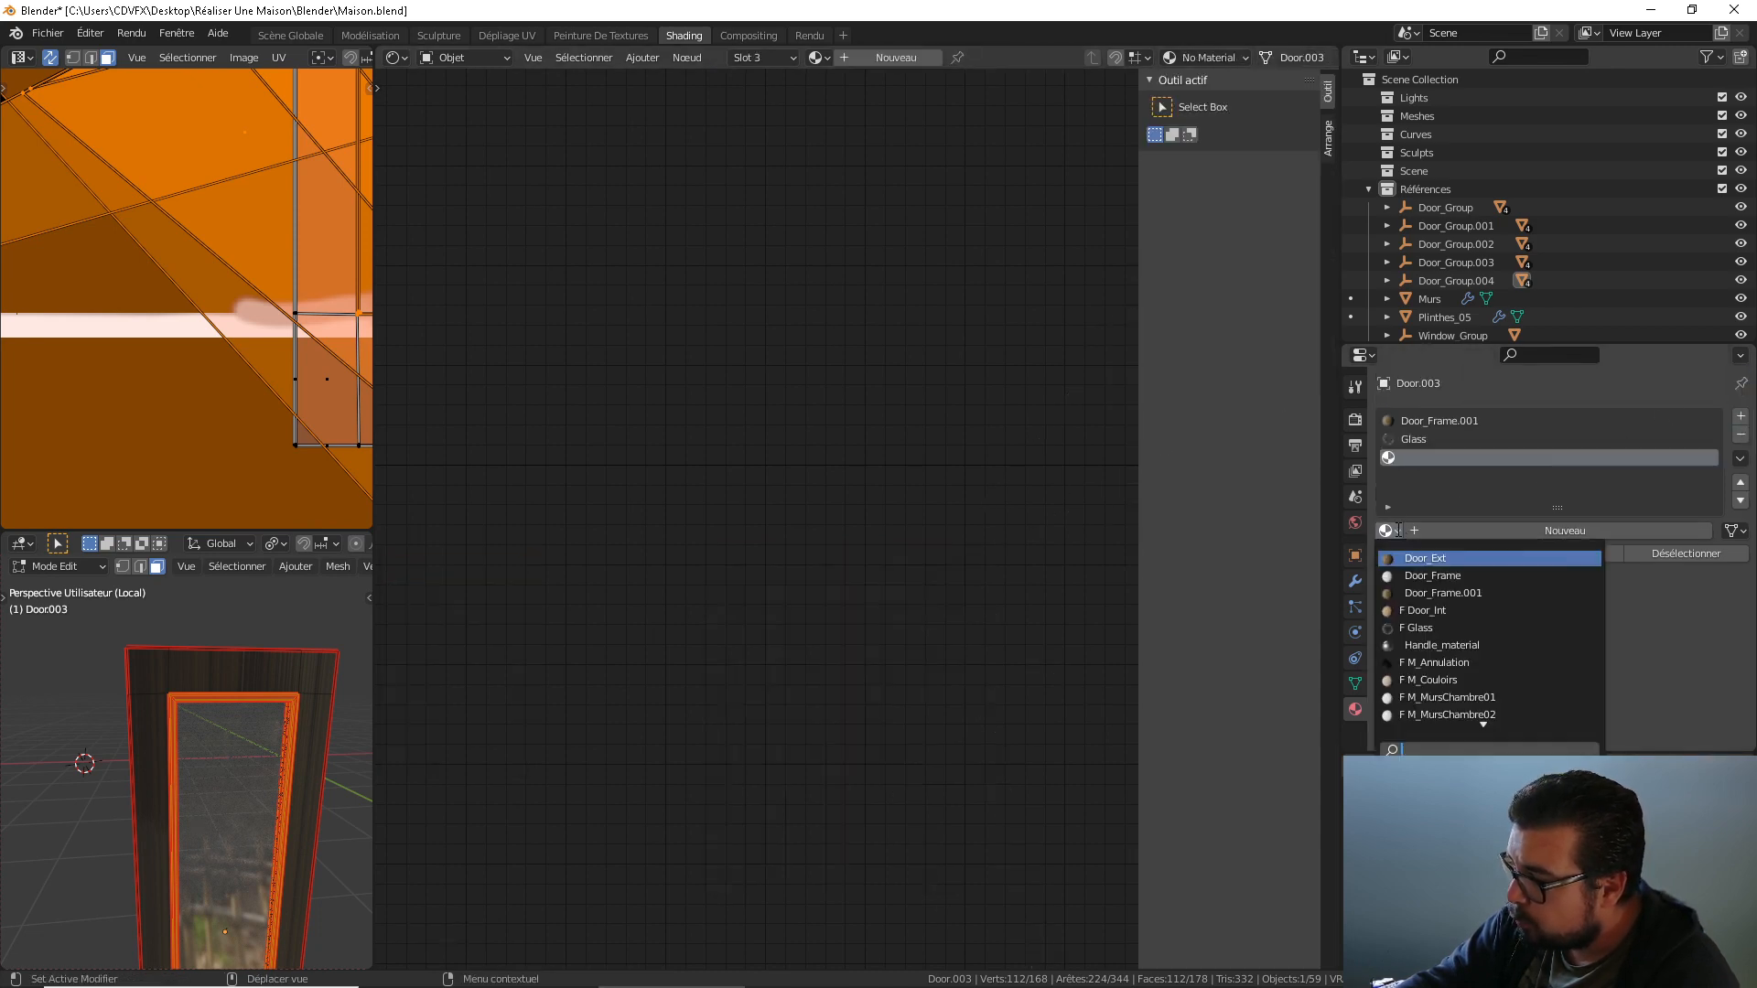
pyautogui.click(1468, 559)
# Invert the selection, exclude both glass faces, assign Door_Ext to the remaining faces and finish editing the mesh.
pyautogui.hotkey('ctrl', 'i')
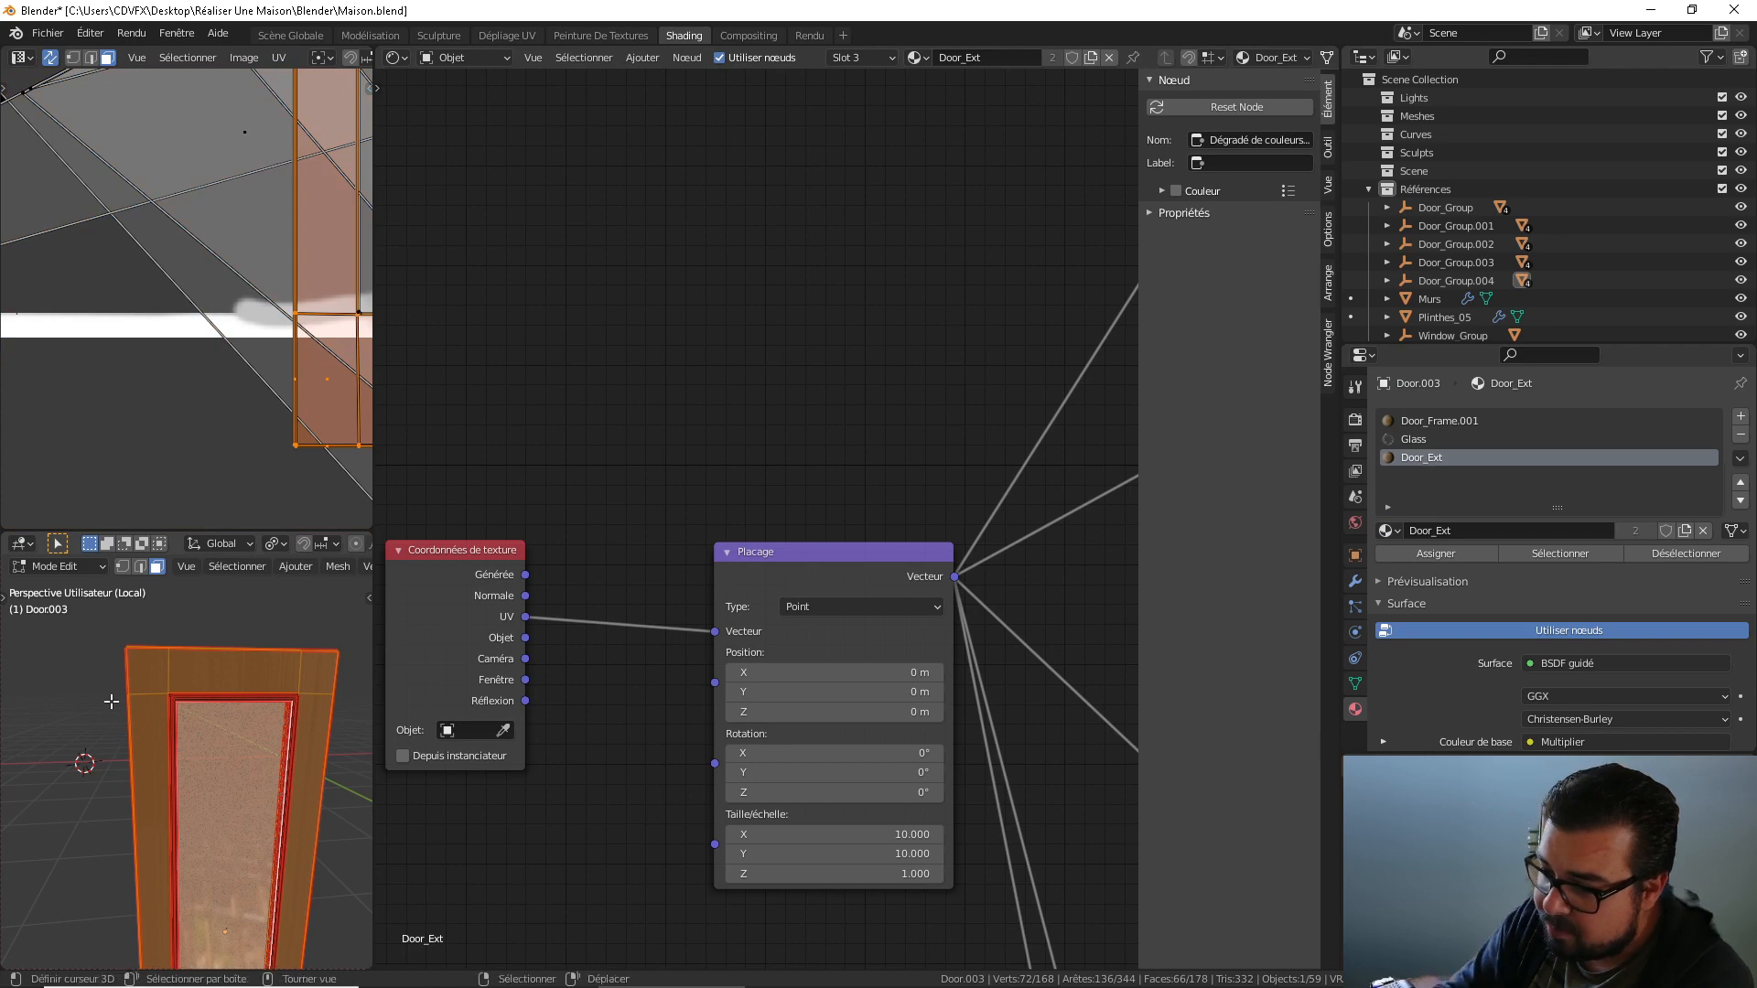
pyautogui.keyDown('shift'); pyautogui.click(242, 778); pyautogui.keyUp('shift')
pyautogui.moveTo(242, 774); pyautogui.dragTo(85, 769, button='middle')
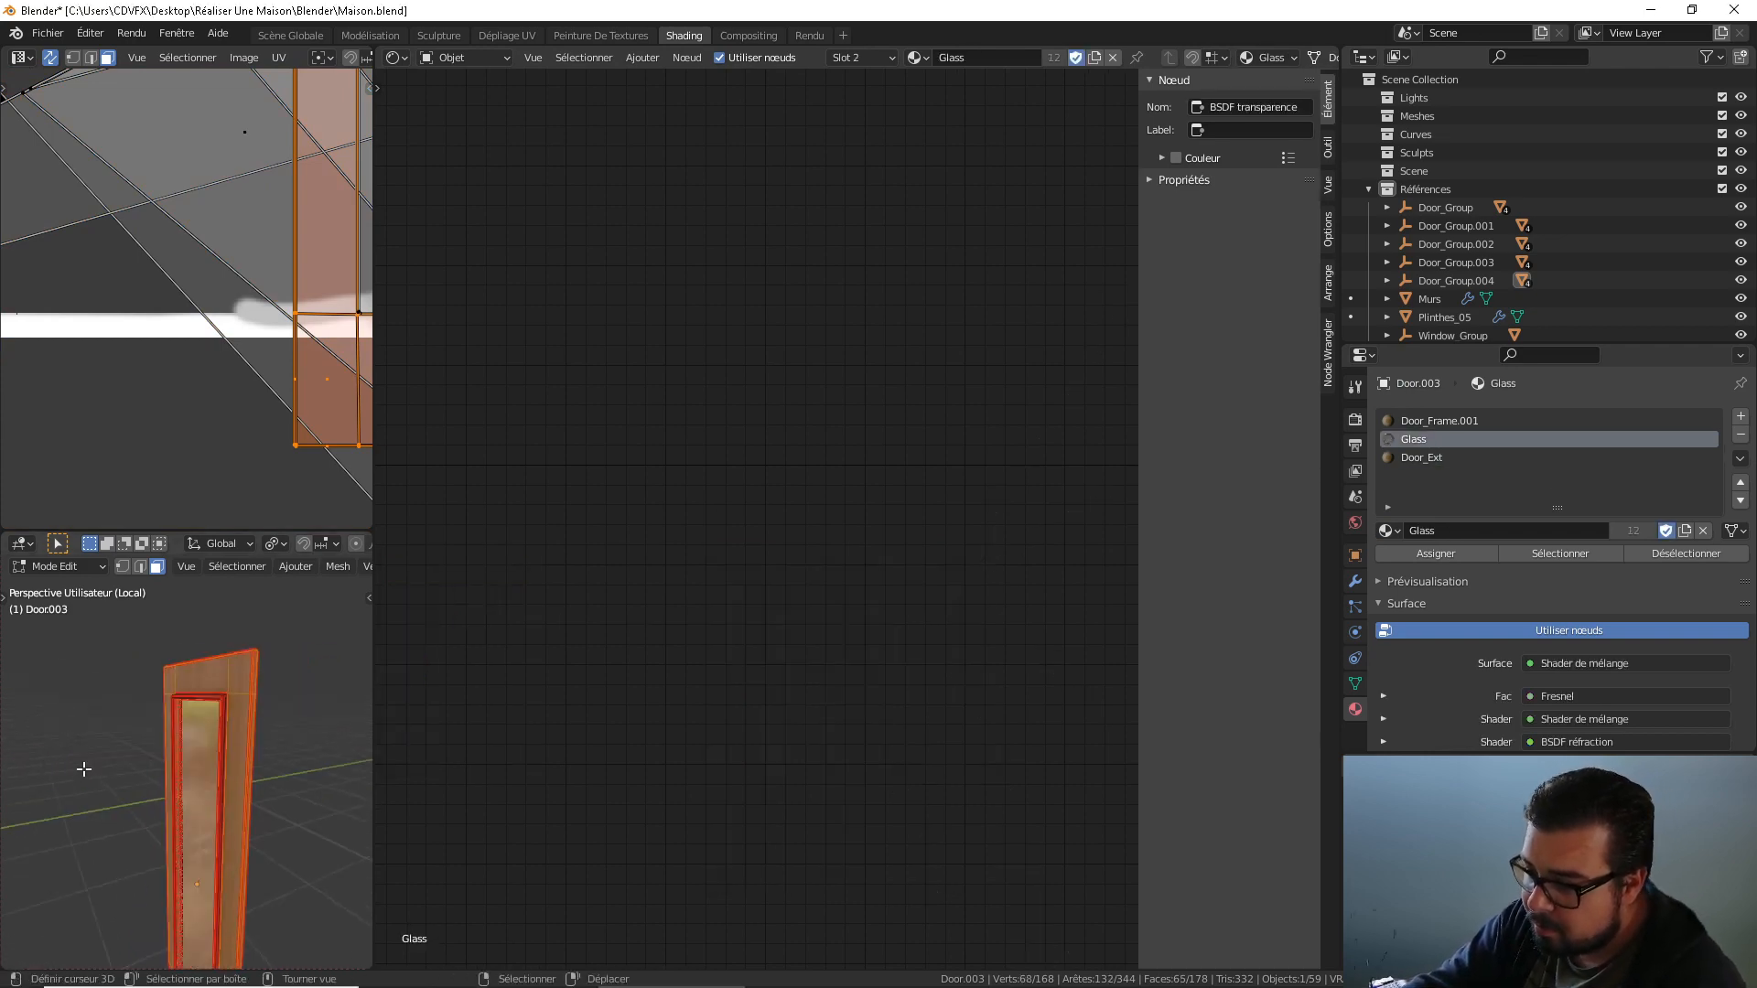
pyautogui.keyDown('shift'); pyautogui.rightClick(194, 792); pyautogui.keyUp('shift')
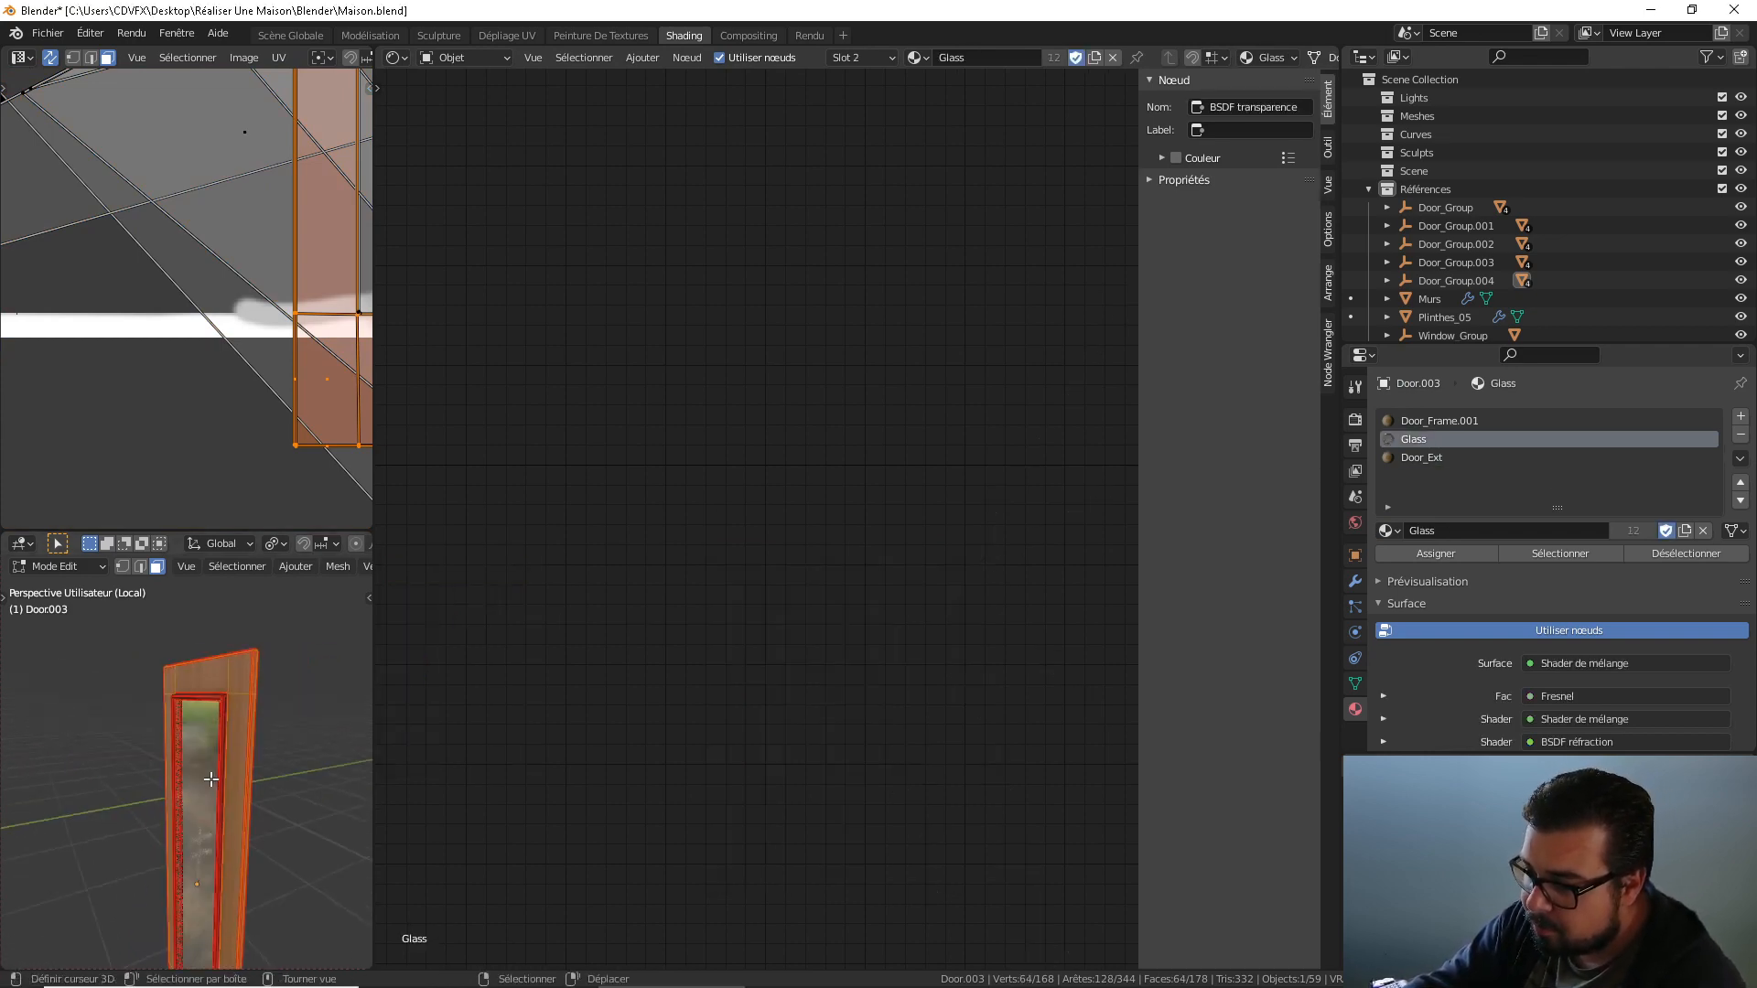
pyautogui.click(1436, 457)
pyautogui.press('Tab')
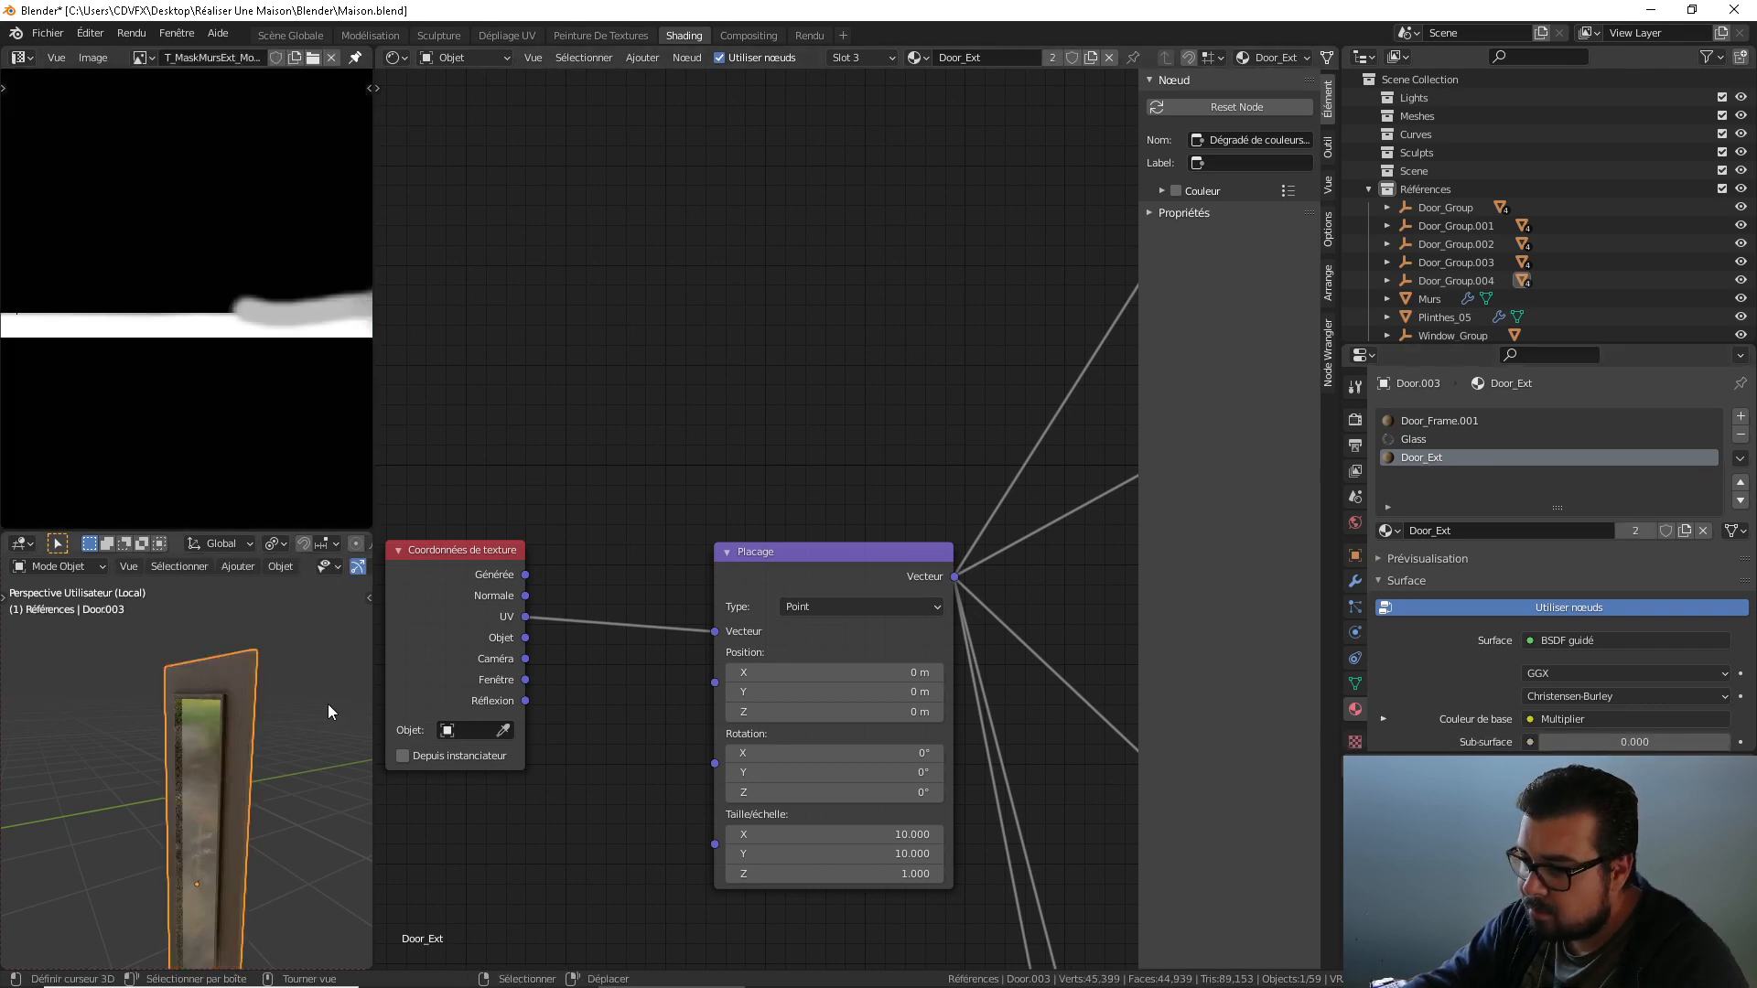
# Leave the local view of Door.003 and deselect all objects.
pyautogui.scroll(6, 68, 688)
pyautogui.press('KP_Divide')
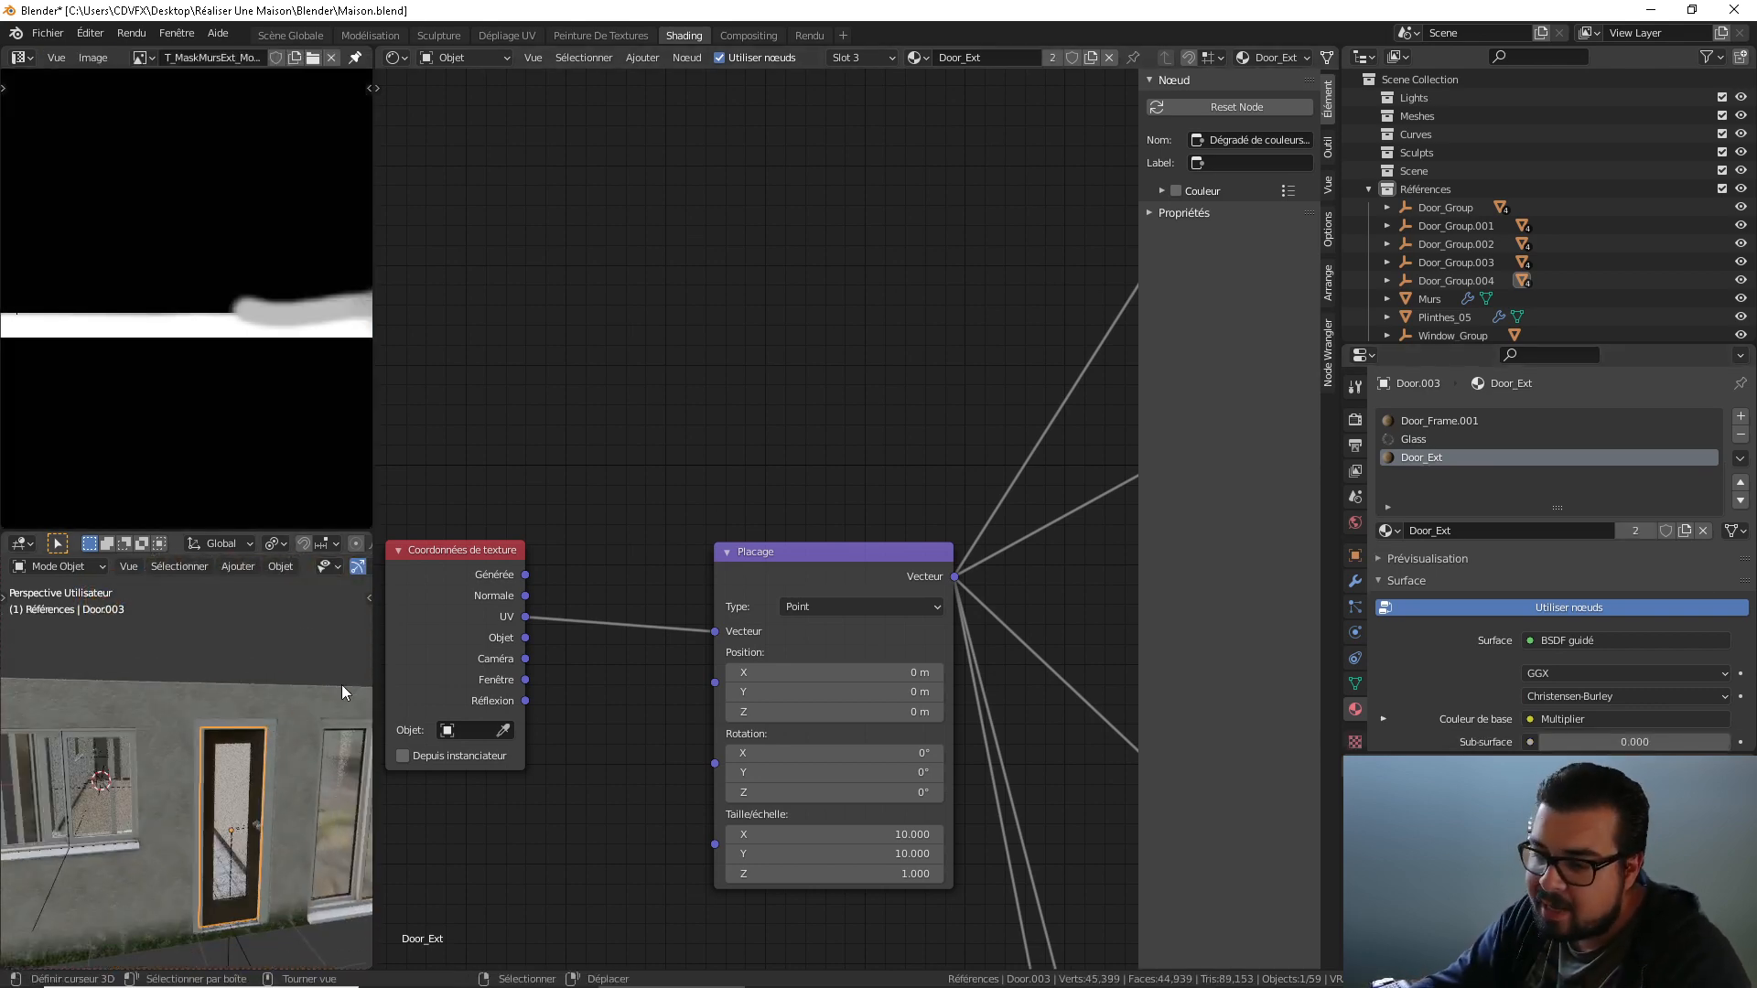
pyautogui.press('a')
pyautogui.click(298, 659)
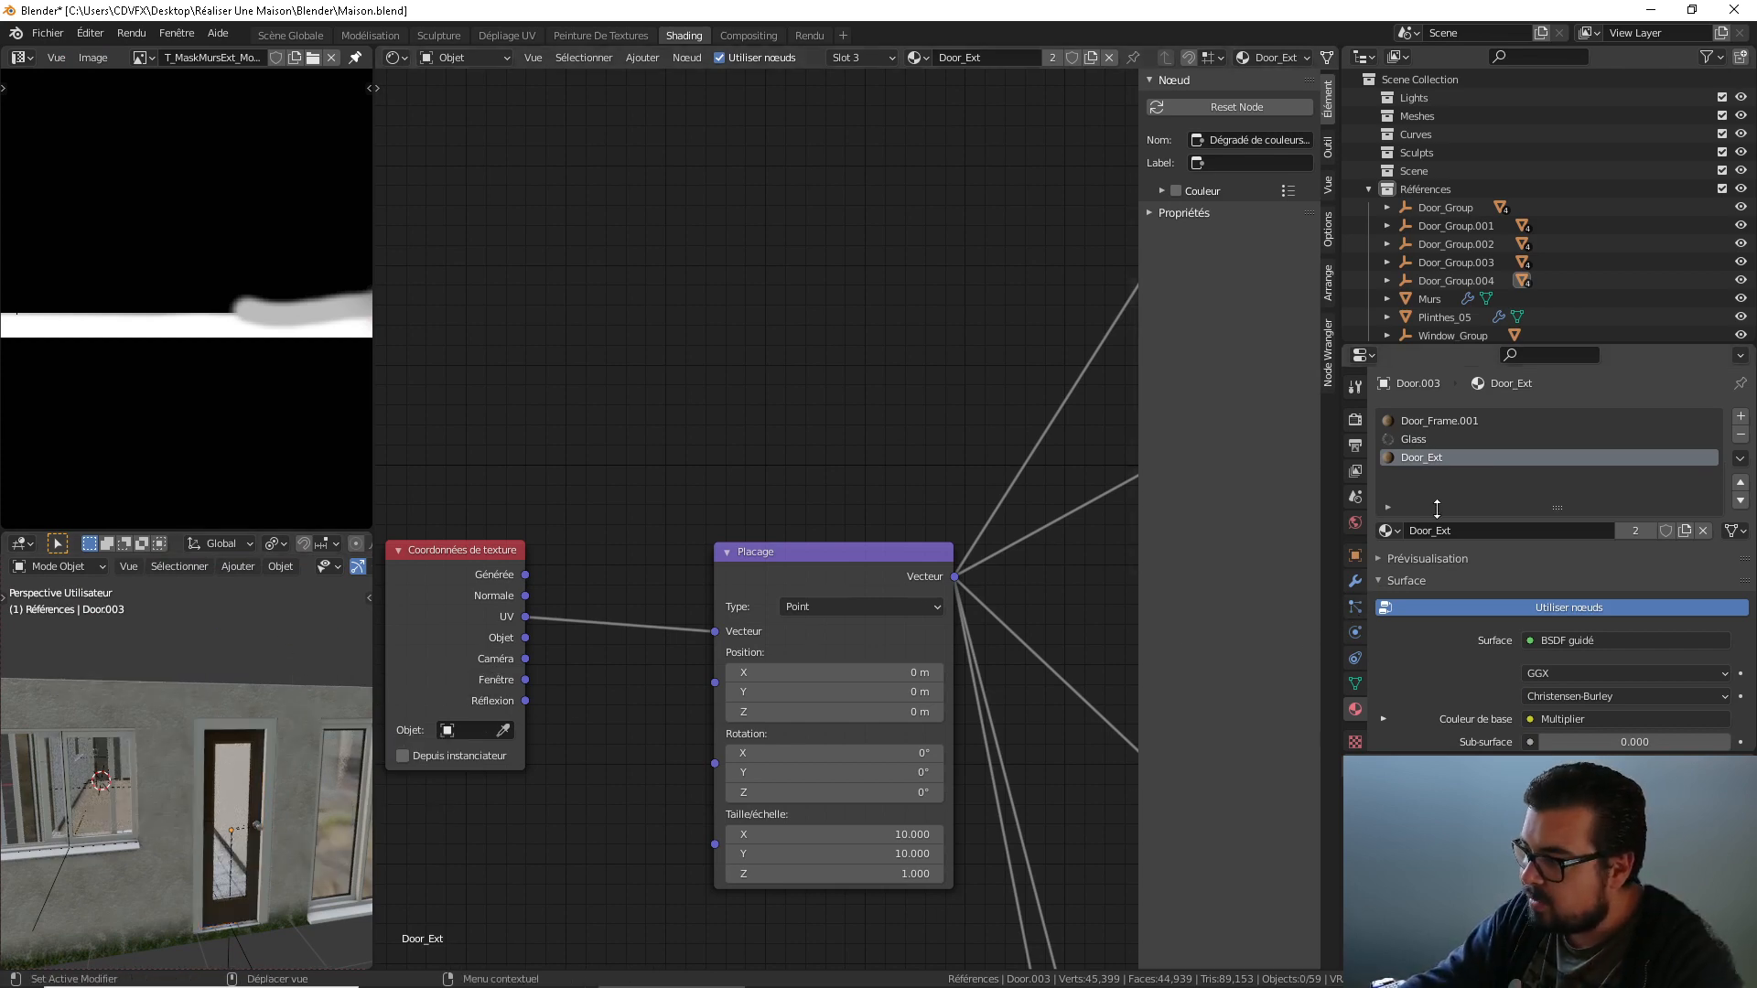
# Examine the wood materials on the exterior doors and their moldings from outside and inside the house.
pyautogui.moveTo(228, 766); pyautogui.dragTo(84, 782, button='middle')
pyautogui.scroll(-5, 84, 782)
pyautogui.scroll(6, 234, 792)
pyautogui.scroll(3, 233, 784)
pyautogui.moveTo(233, 784); pyautogui.dragTo(128, 846, button='middle')
pyautogui.scroll(3, 75, 814)
pyautogui.scroll(6, 177, 810)
pyautogui.scroll(5, 270, 859)
pyautogui.scroll(-3, 269, 858)
pyautogui.rightClick(305, 793)
pyautogui.press('Tab')
pyautogui.press('Tab')
pyautogui.scroll(-2, 121, 845)
pyautogui.press('a')
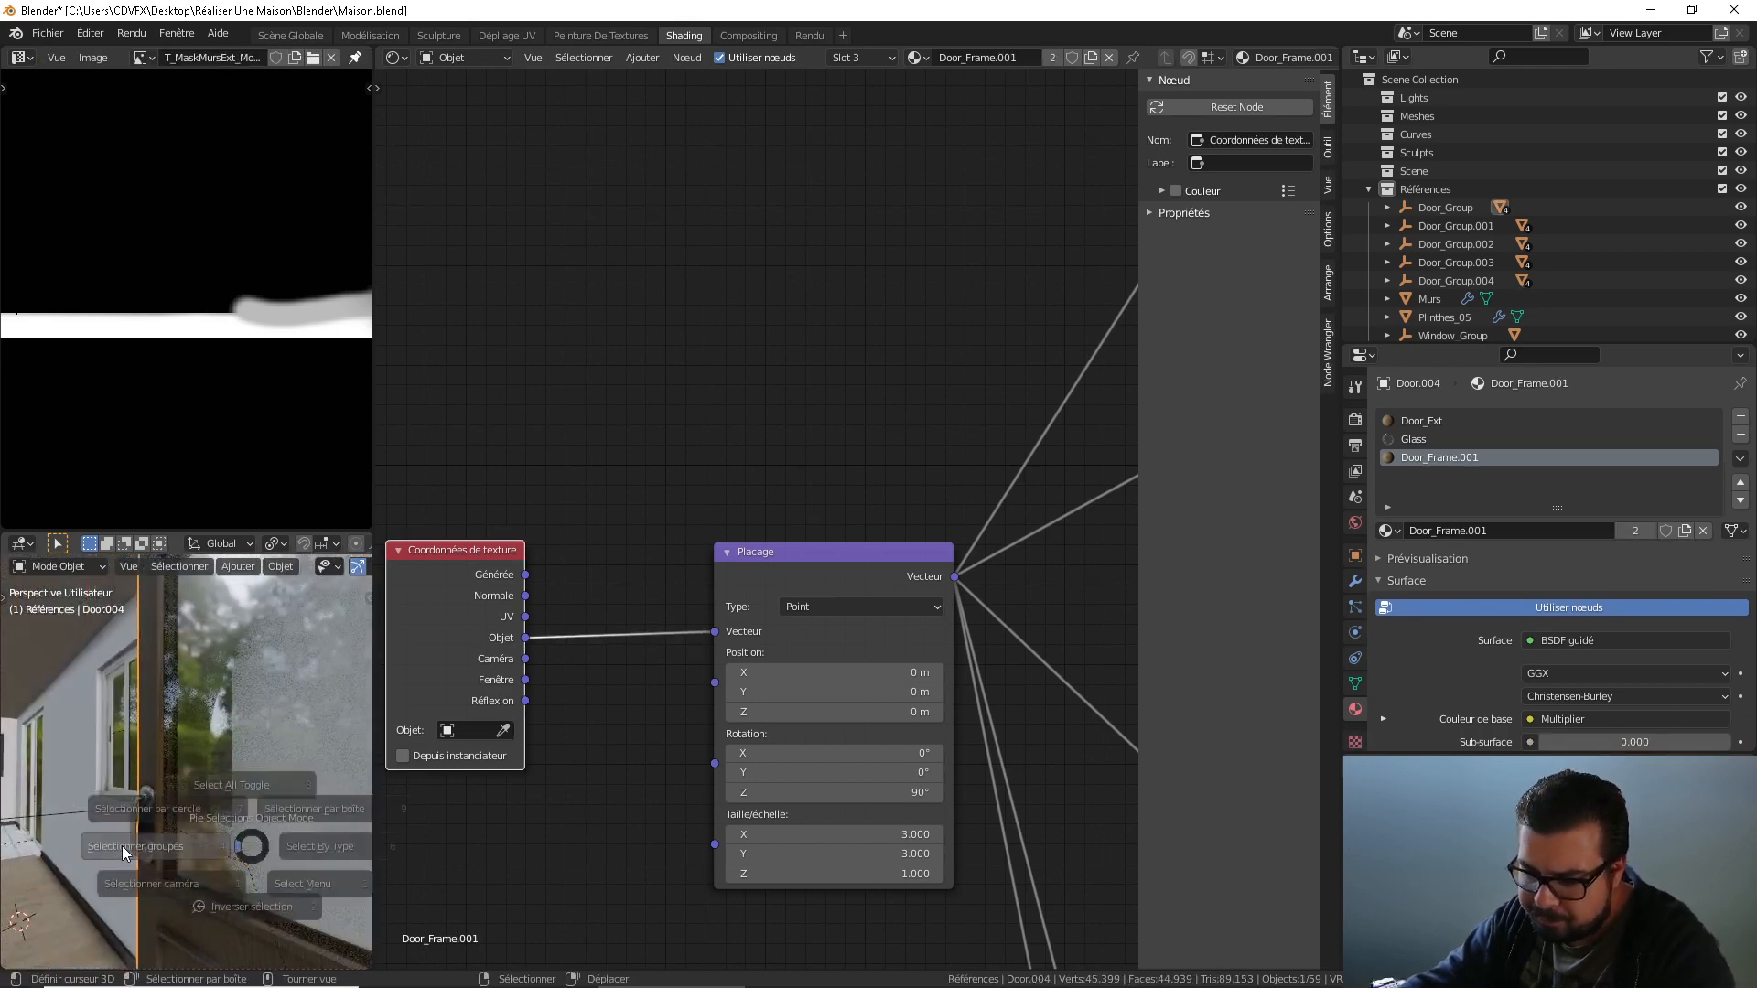
pyautogui.click(218, 745)
pyautogui.moveTo(229, 745); pyautogui.dragTo(92, 816, button='middle')
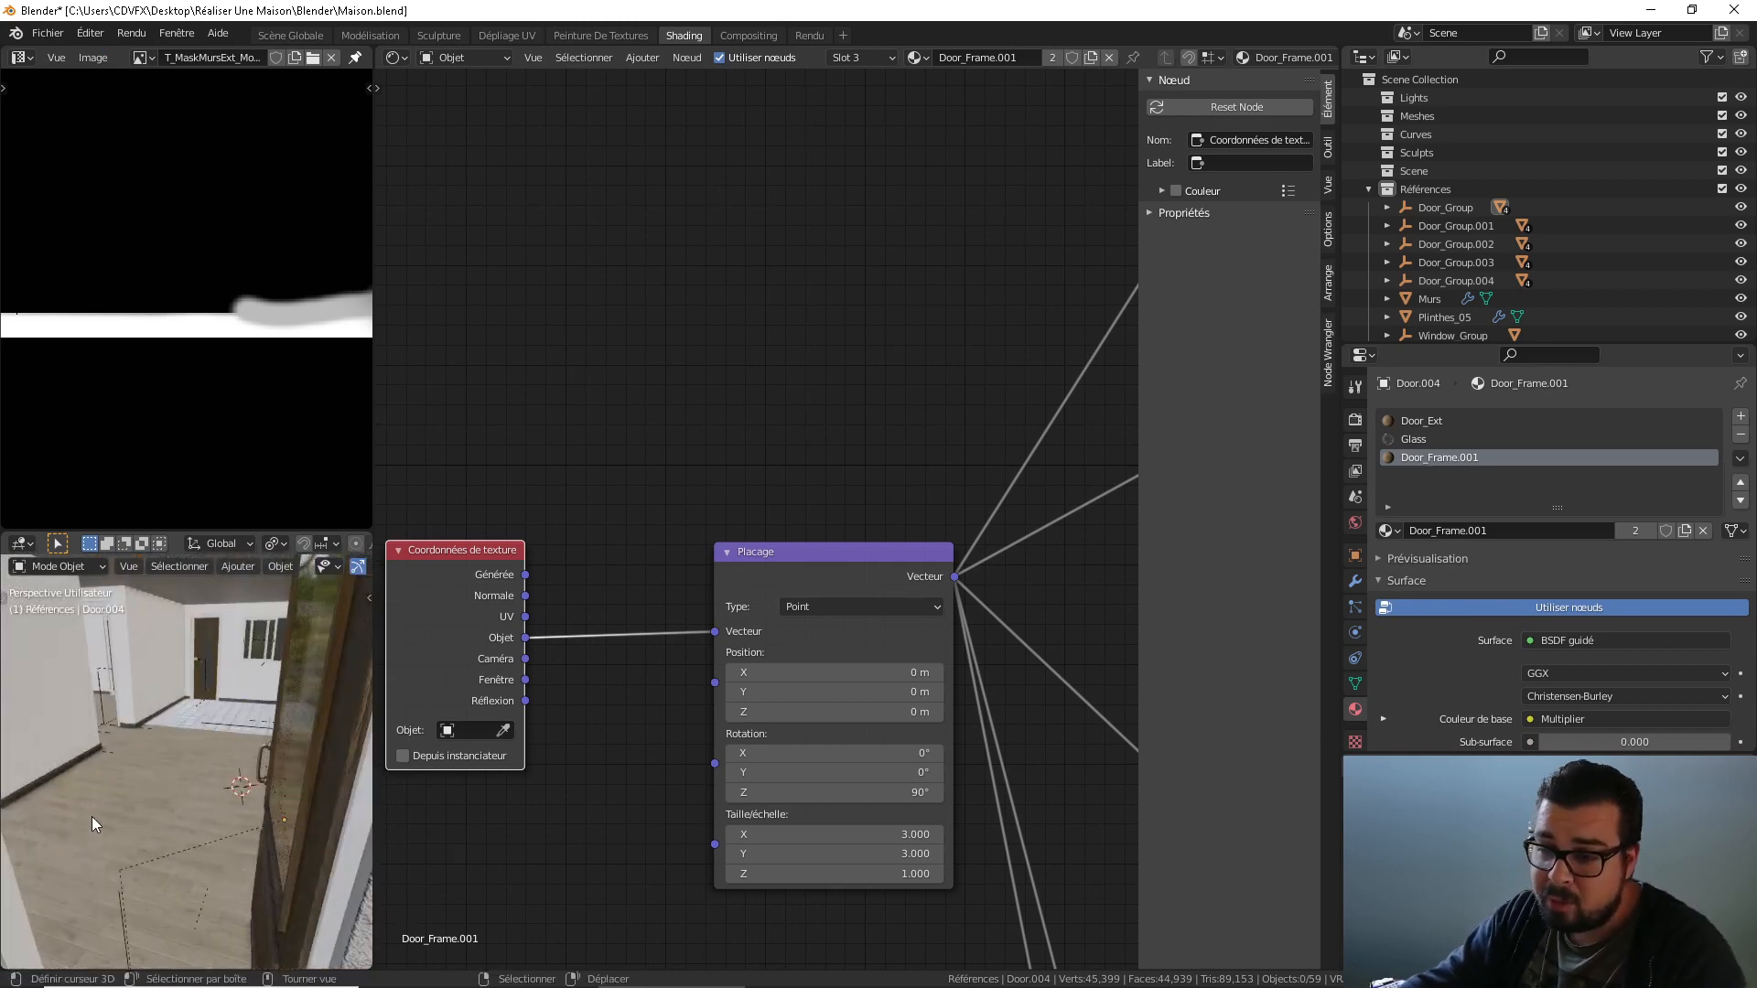